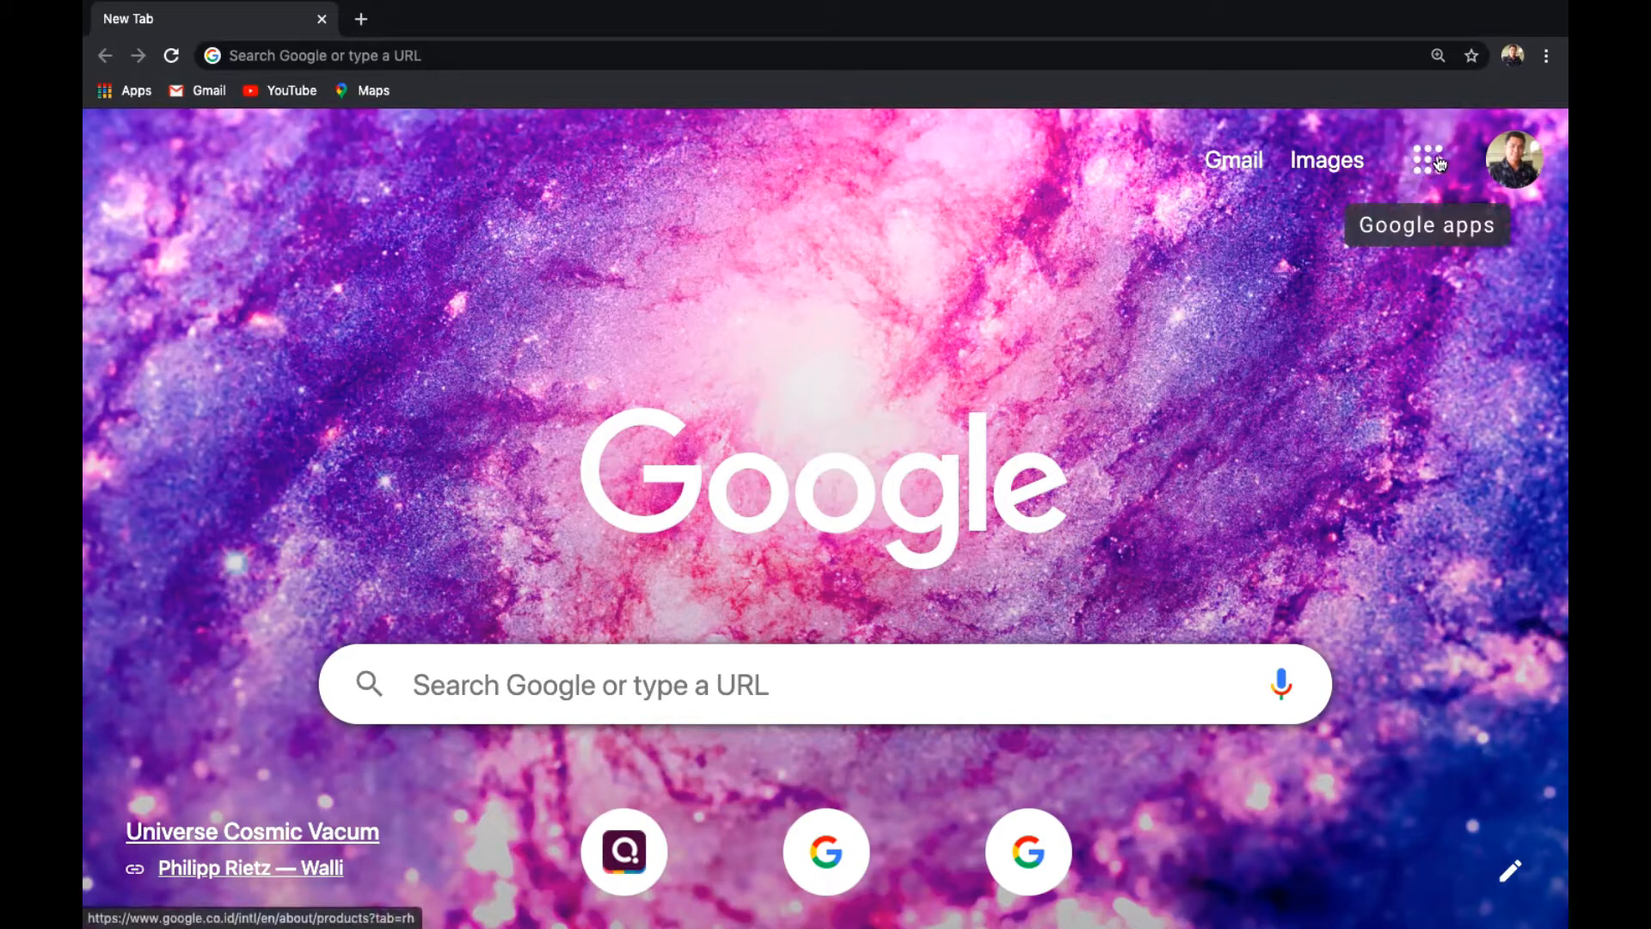
# Go from Chrome's new tab page to Google Drive through the Google apps grid.
pyautogui.click(1425, 163)
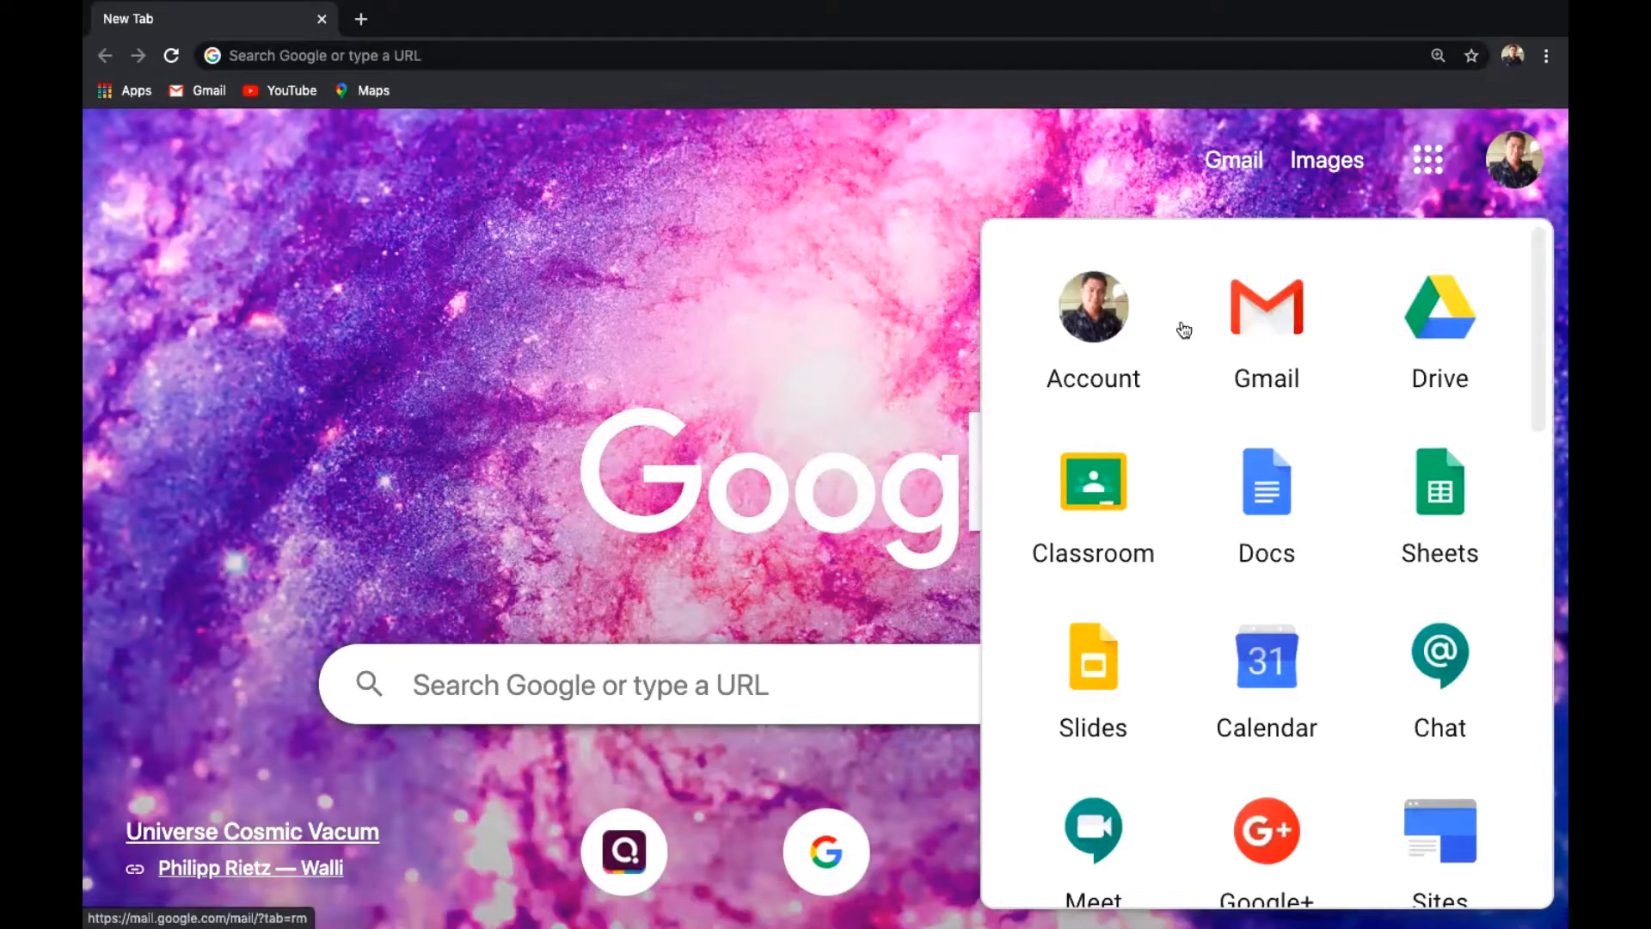
pyautogui.click(1462, 368)
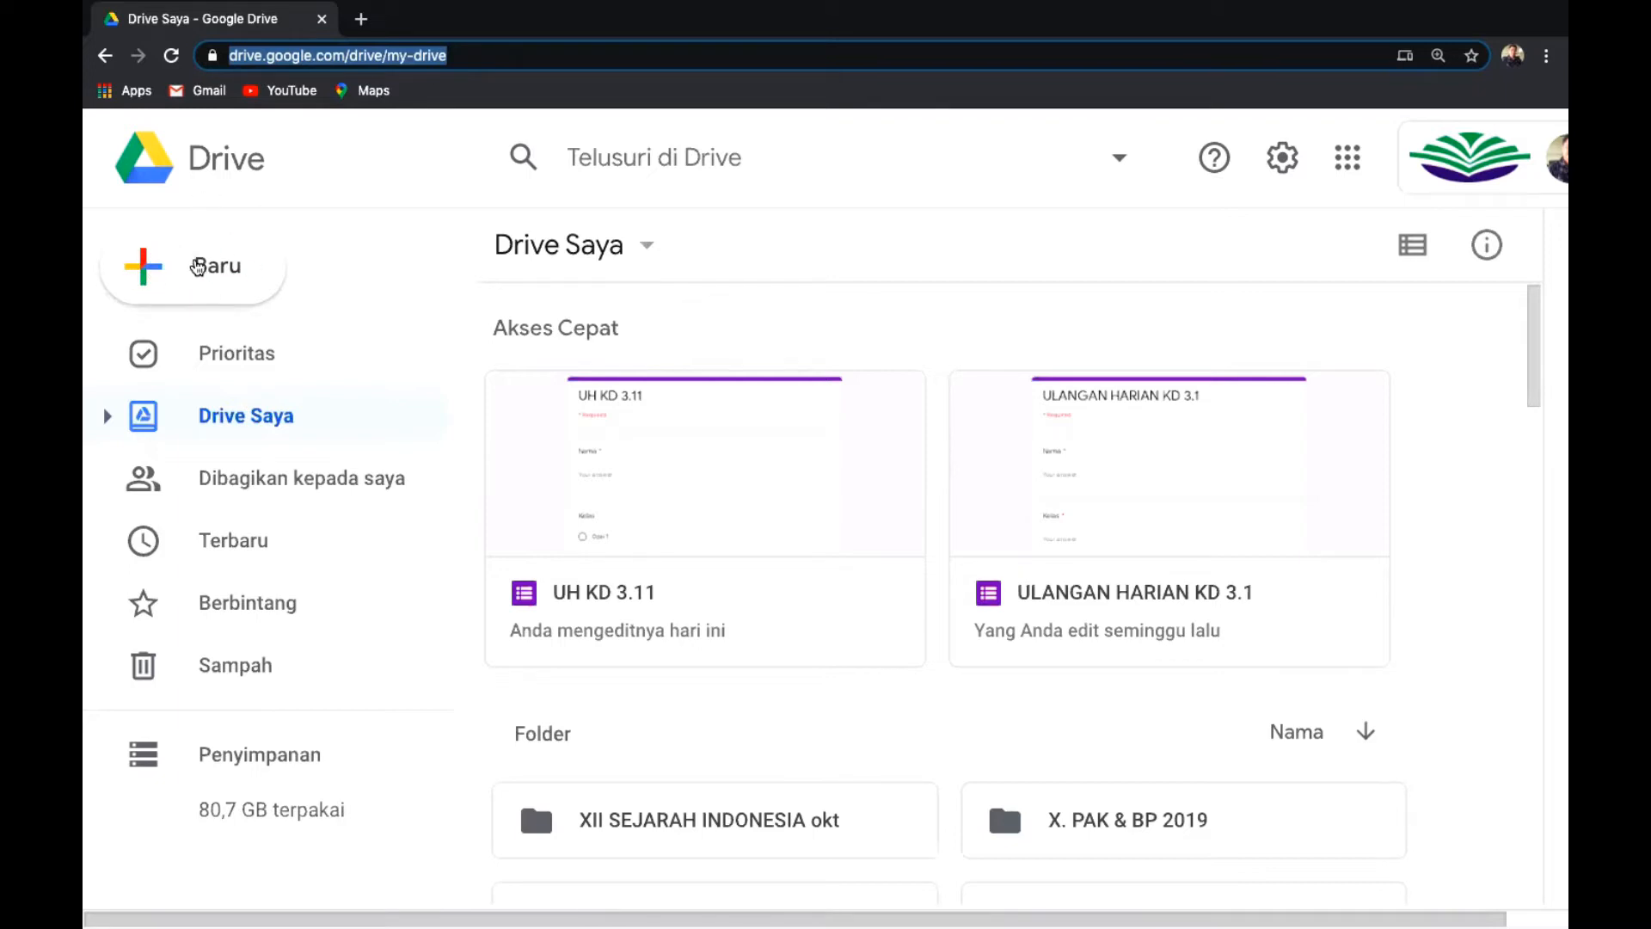
# Create a new blank Google Form from Drive's New > More (Lainnya) menu.
pyautogui.click(197, 267)
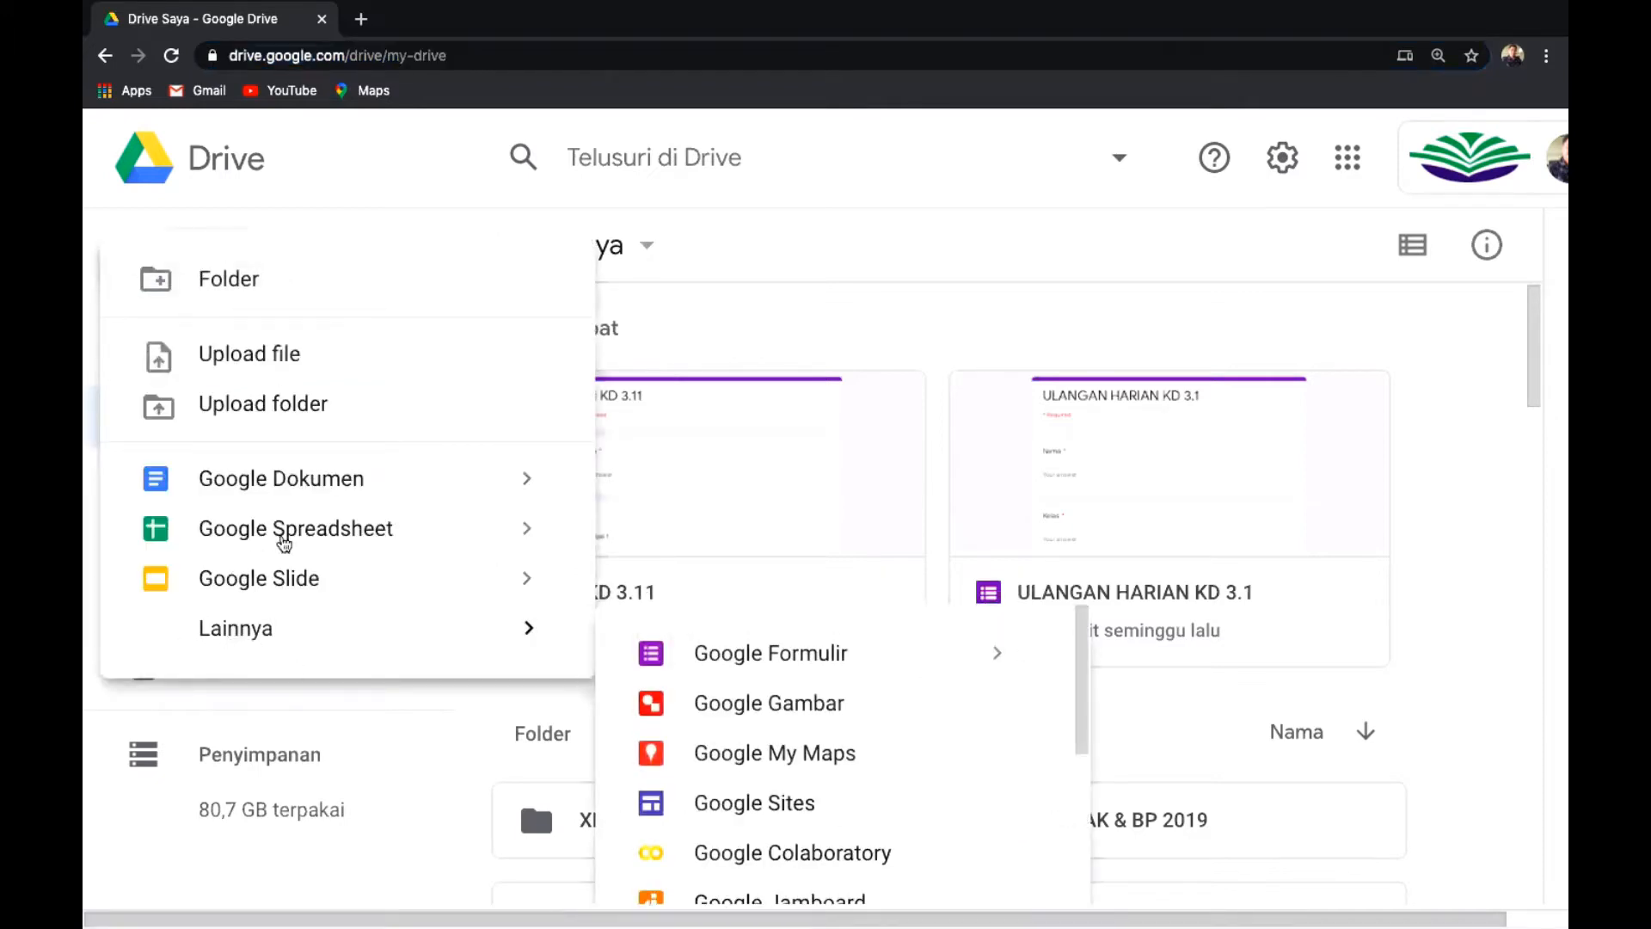
pyautogui.moveTo(497, 627)
pyautogui.click(734, 662)
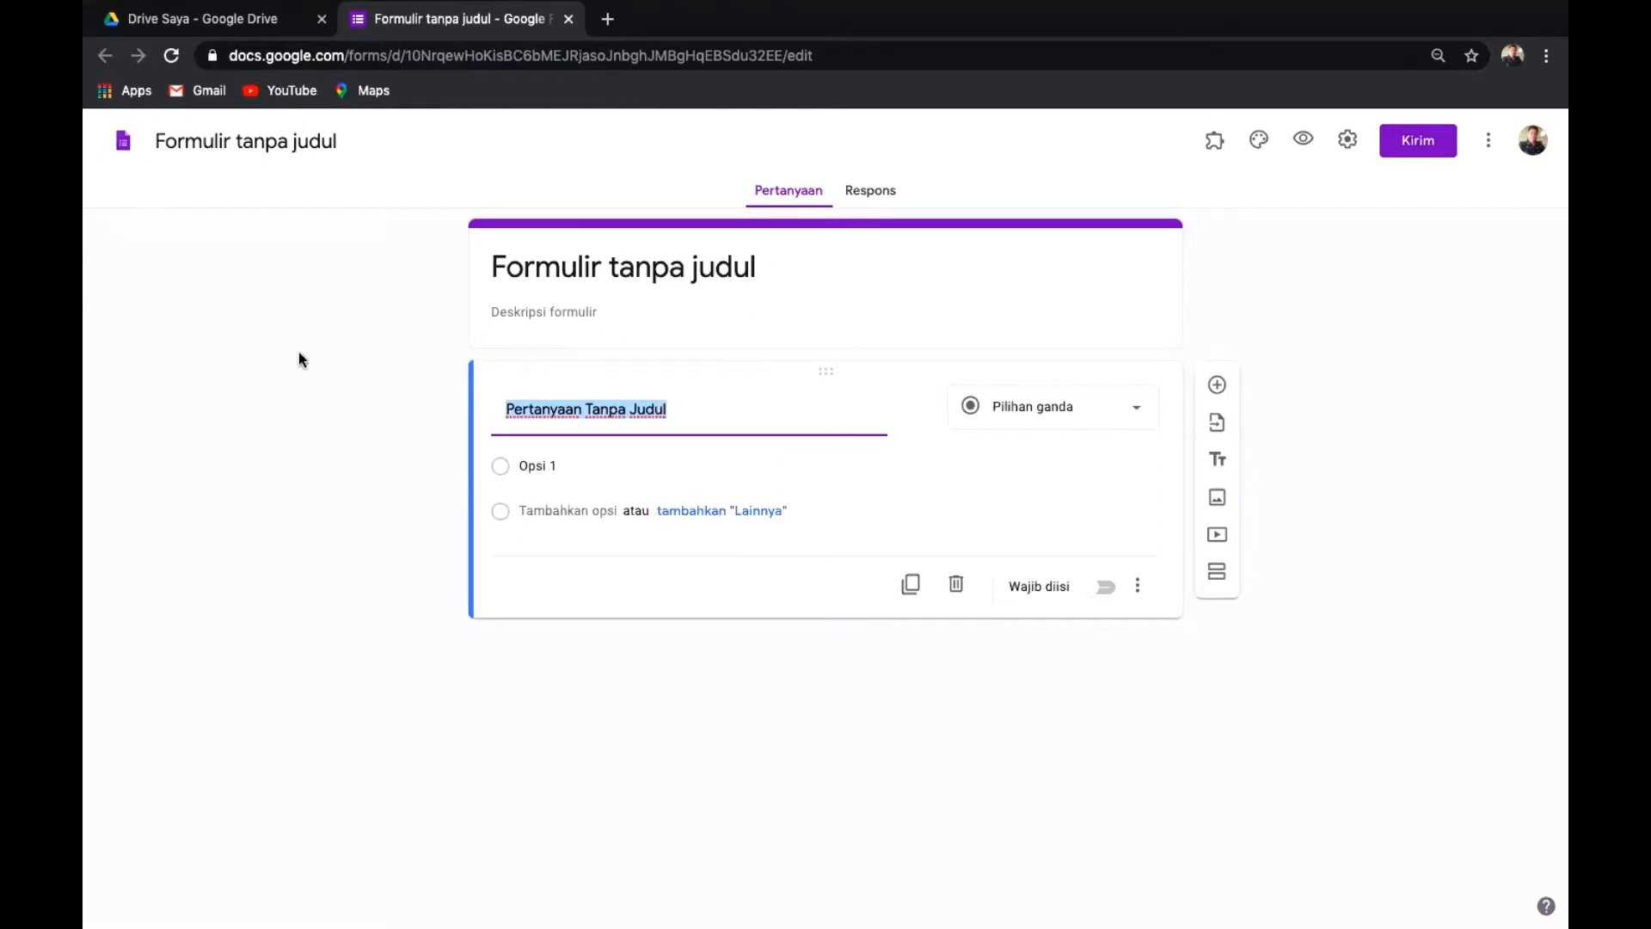
# Change the form's title from 'Formulir tanpa judul' to 'UH KD 3.11'.
pyautogui.scroll(3, 298, 352)
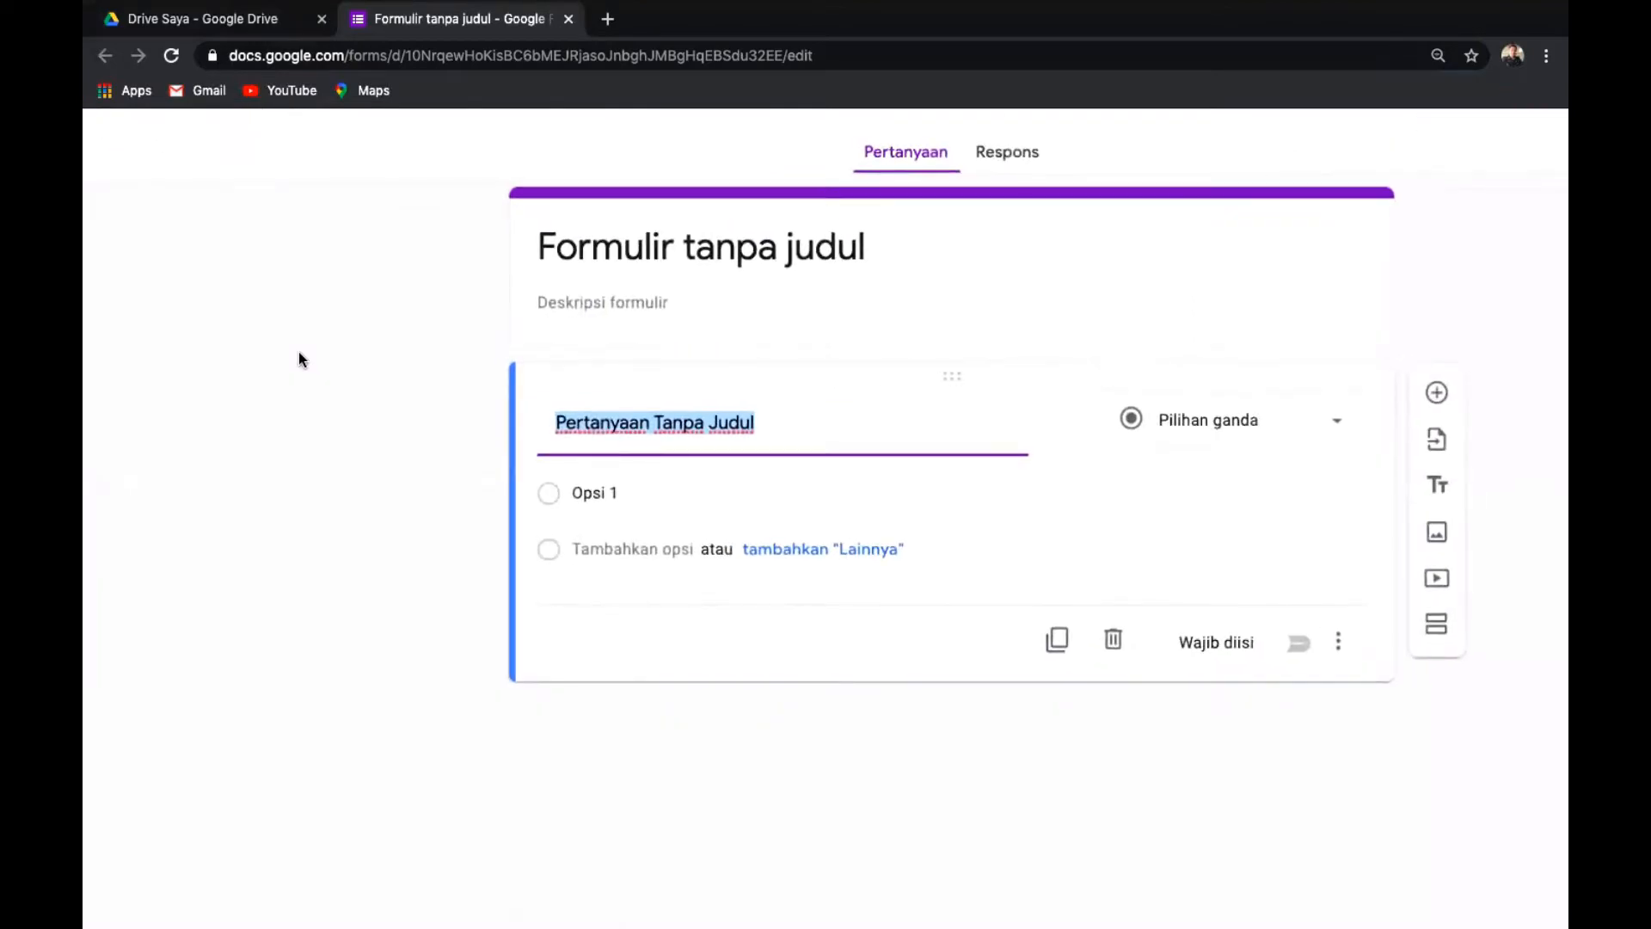
pyautogui.scroll(2, 301, 384)
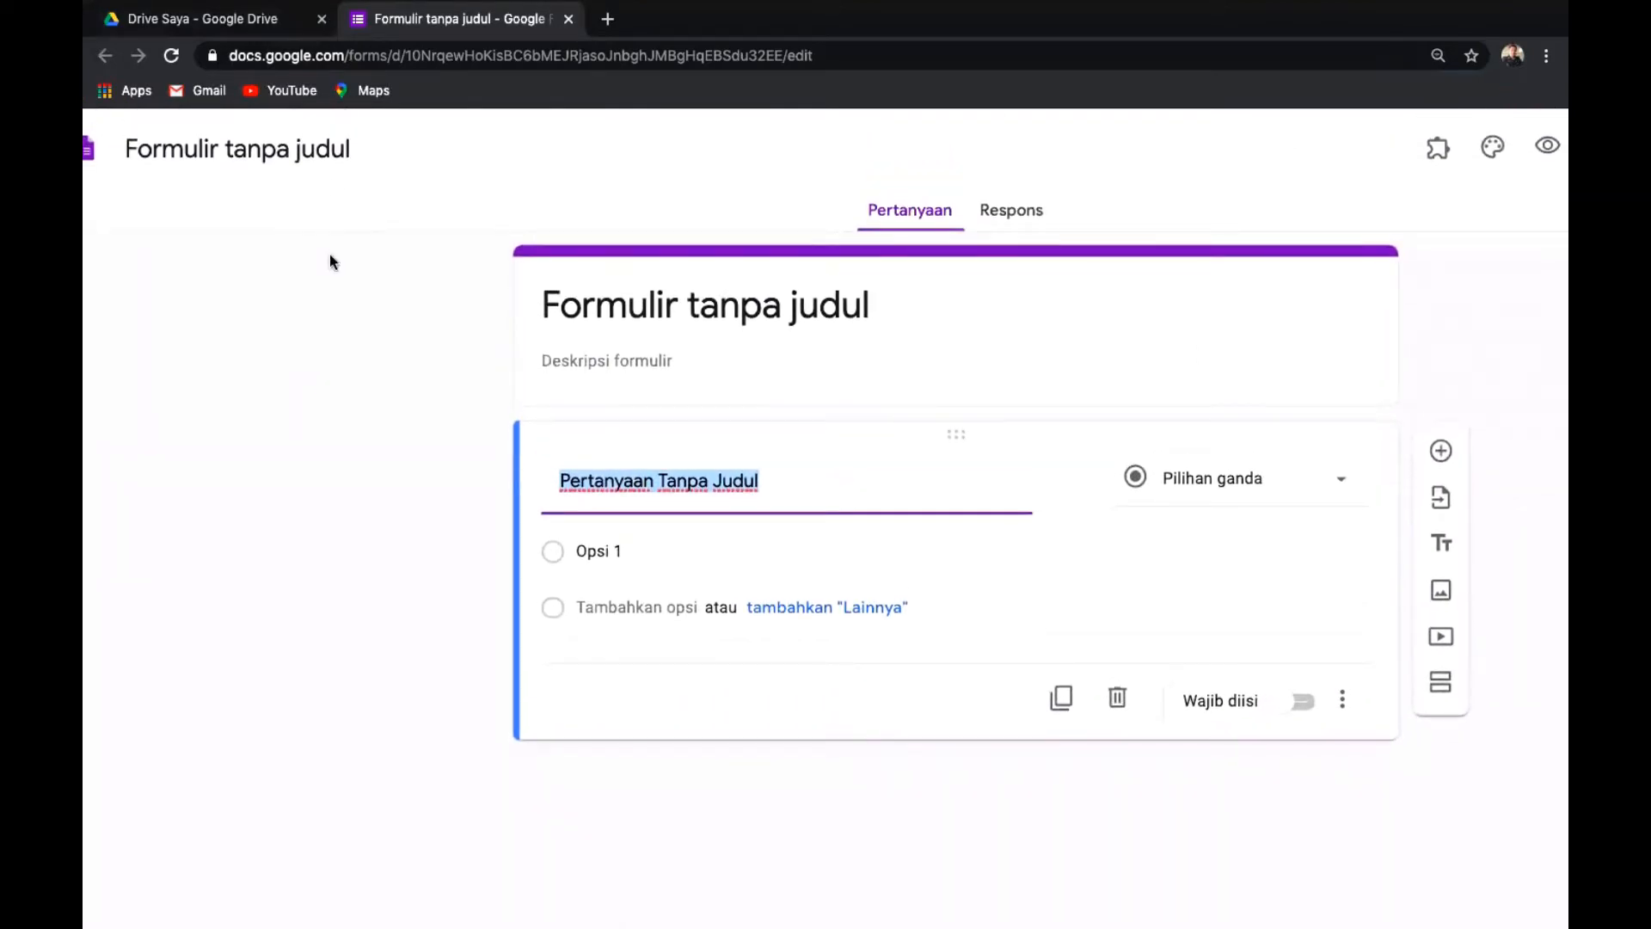
pyautogui.click(171, 154)
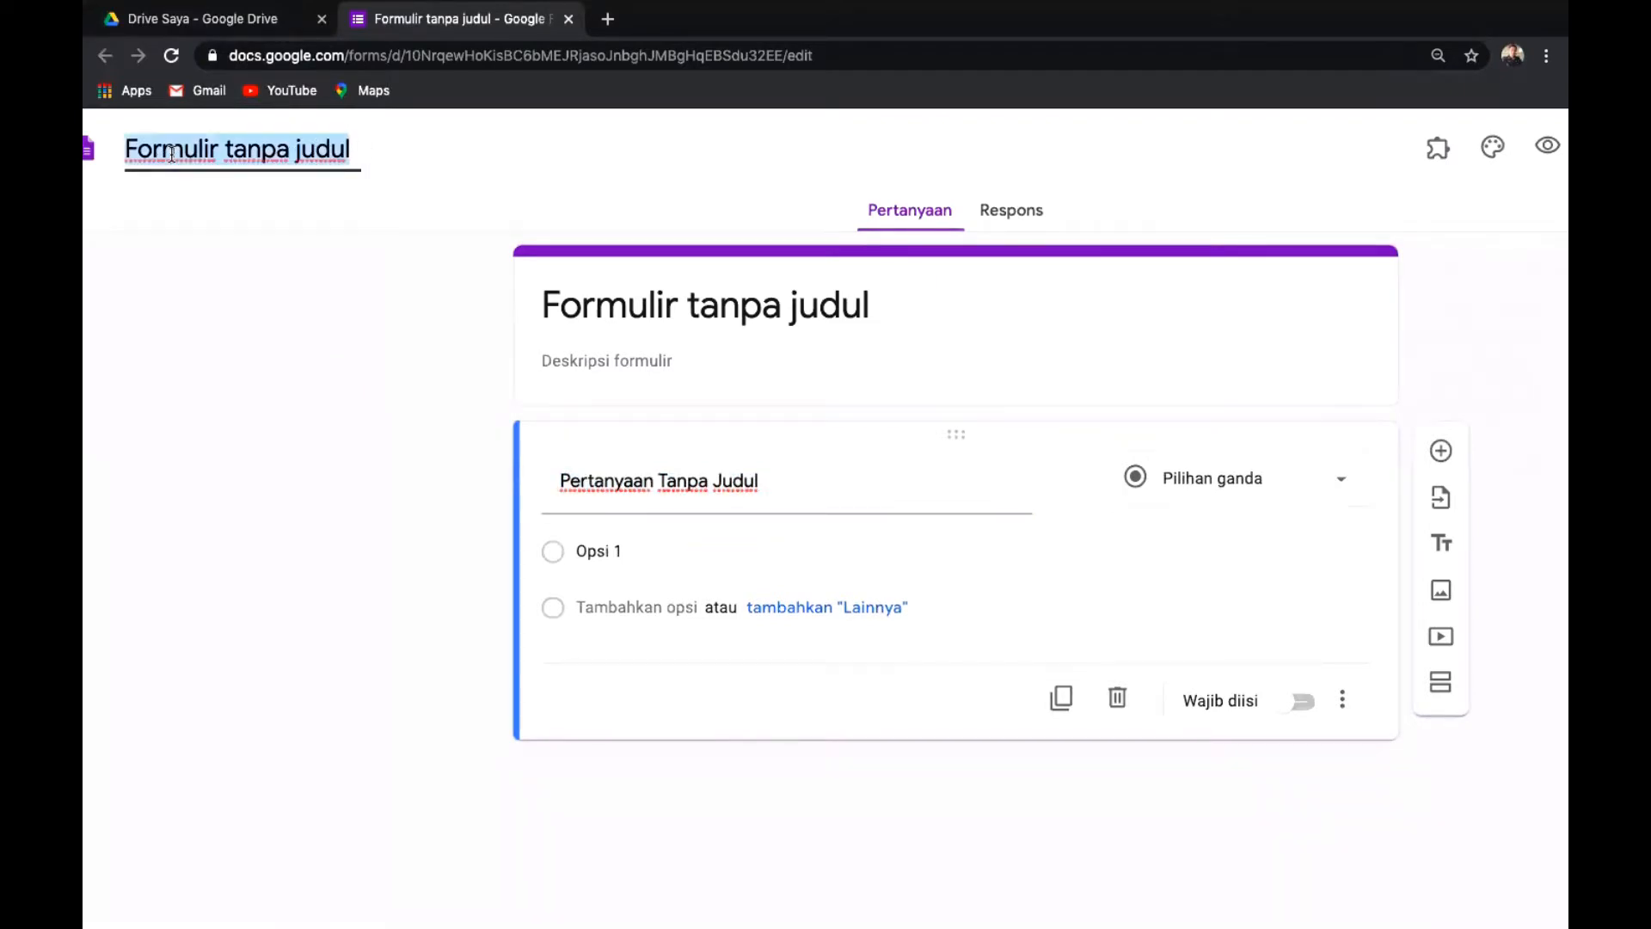
pyautogui.write('F.')
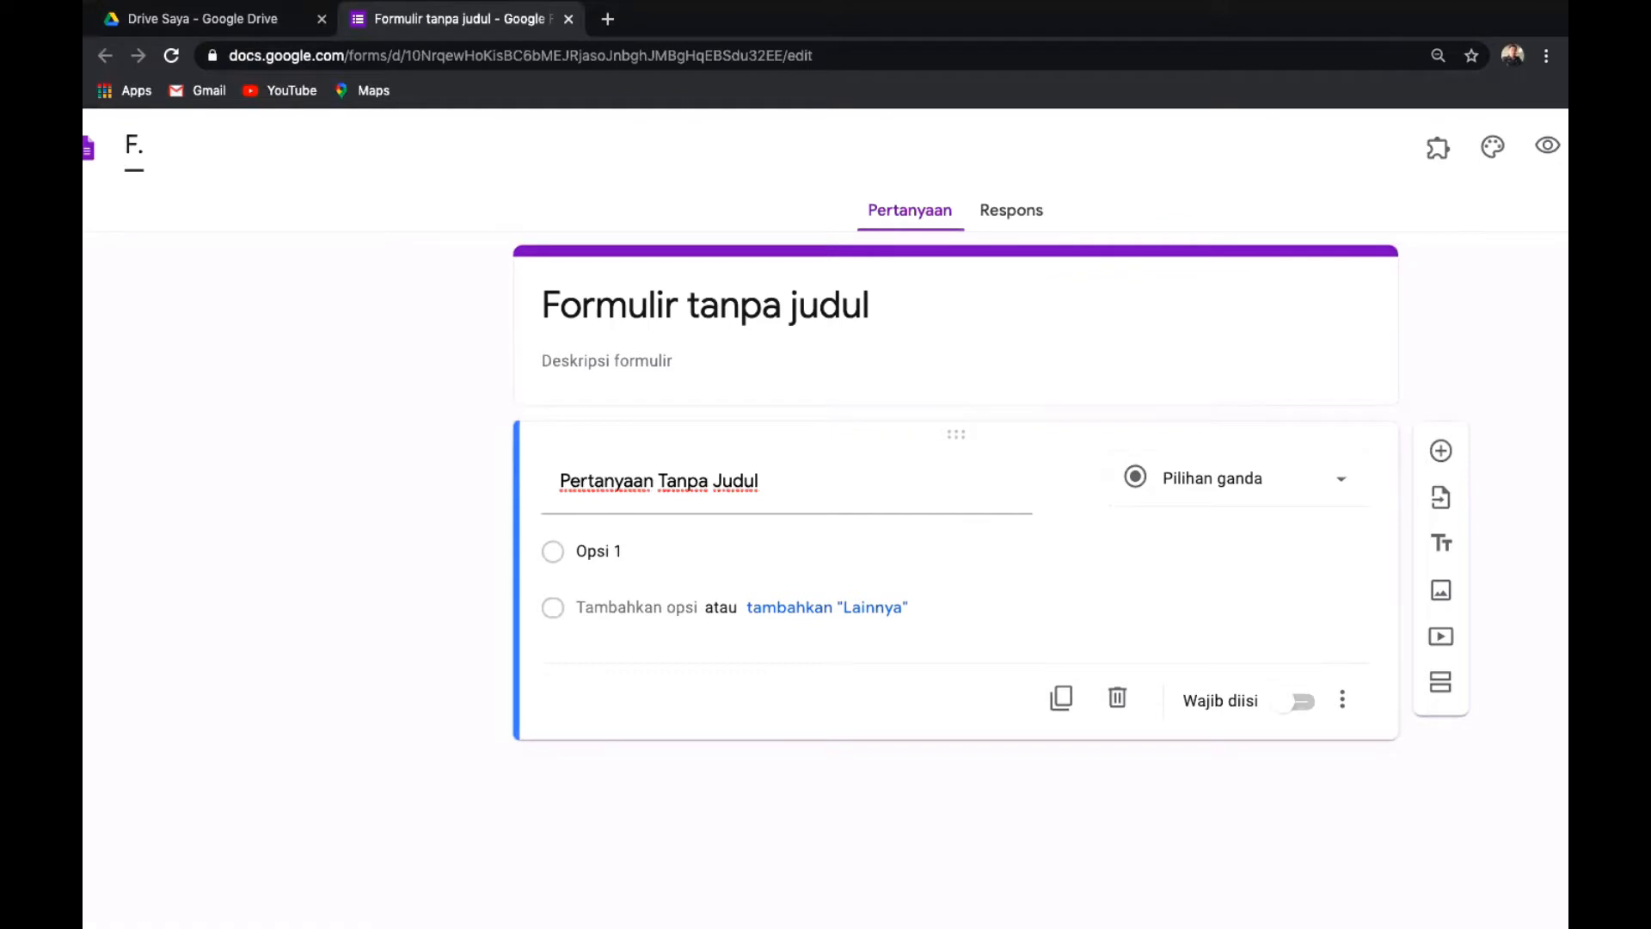
pyautogui.press('BackSpace')
pyautogui.press('BackSpace')
pyautogui.write('UH KD 3')
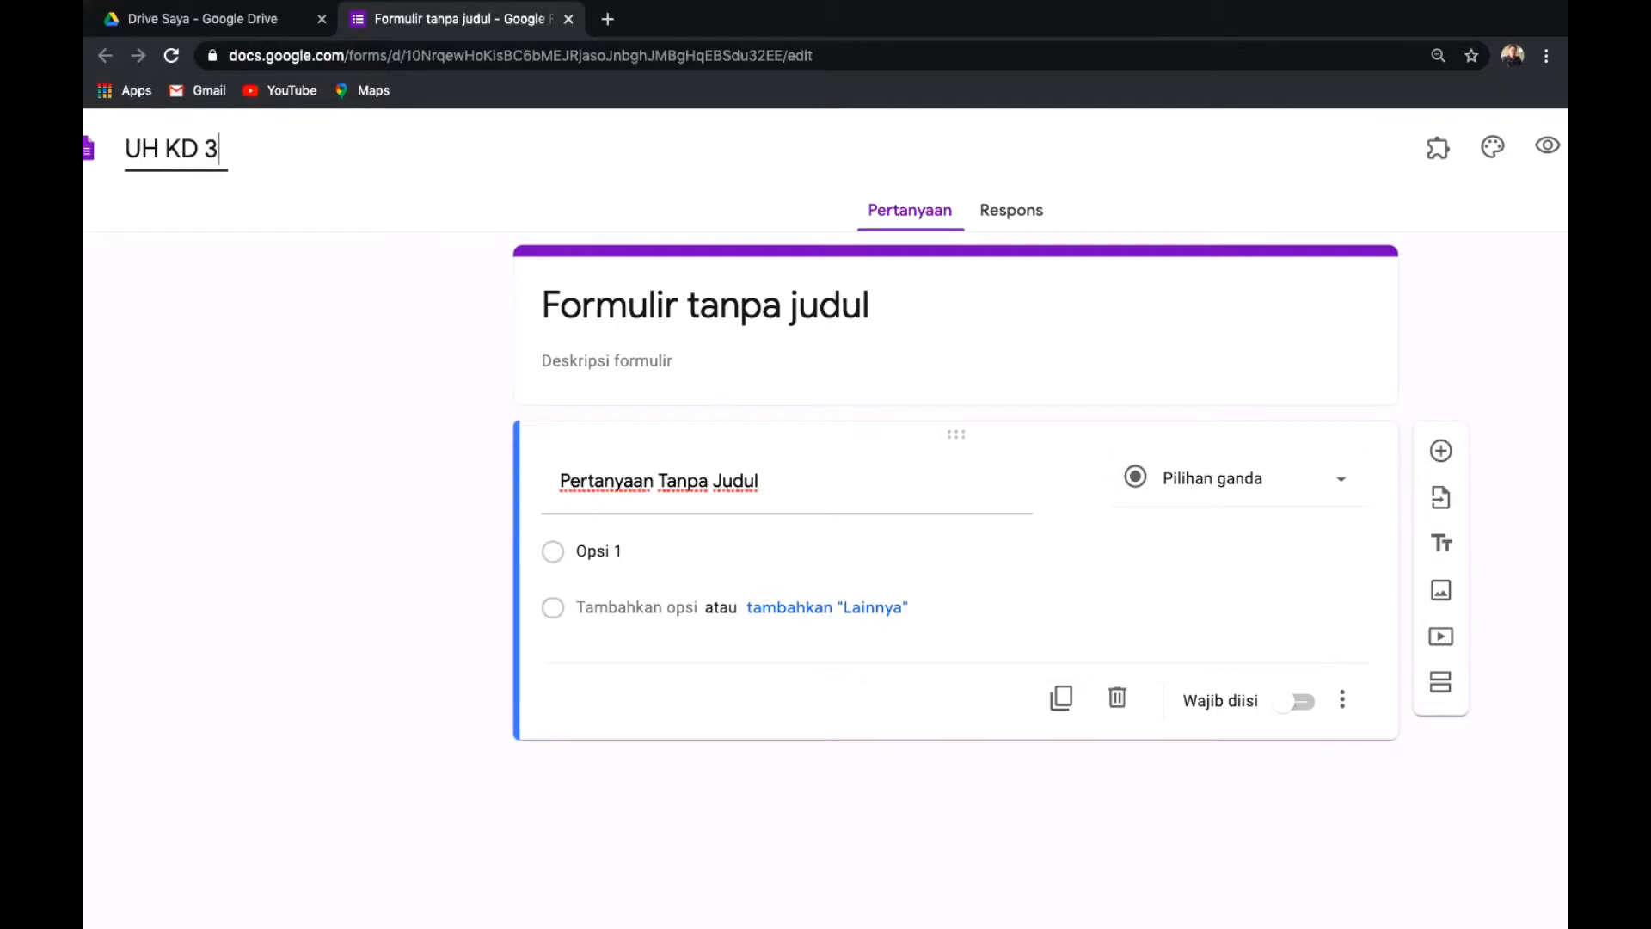
pyautogui.write('.11')
pyautogui.click(545, 298)
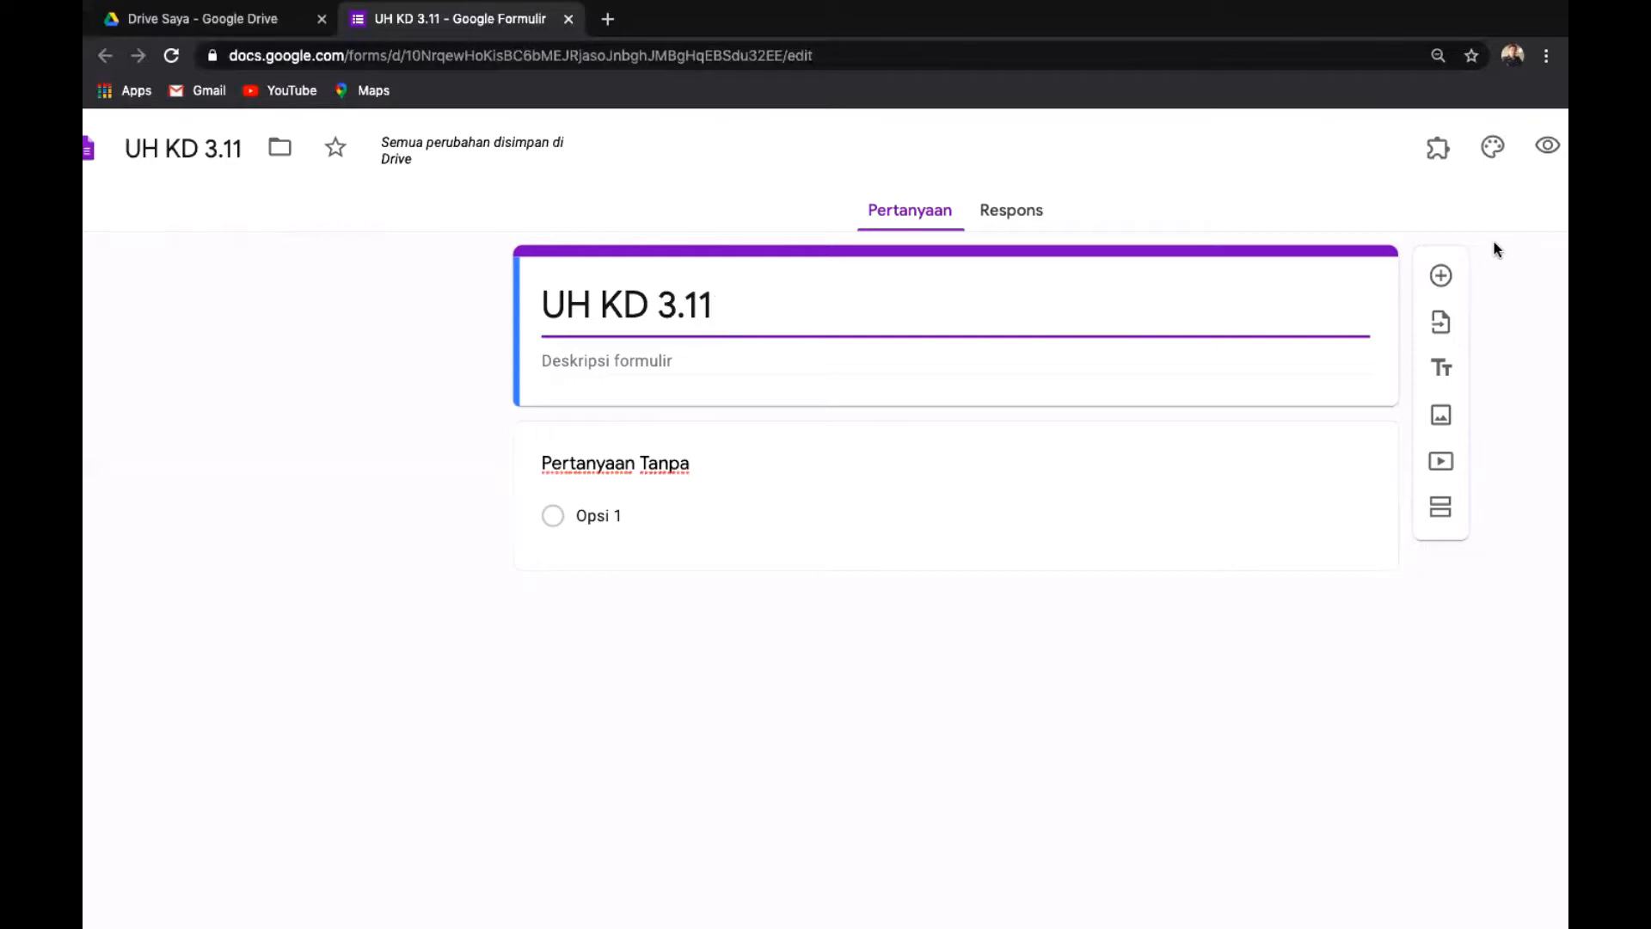
# Add a 'Nama' question as Jawaban singkat (short answer) and switch on Wajib diisi.
pyautogui.scroll(2, 1494, 249)
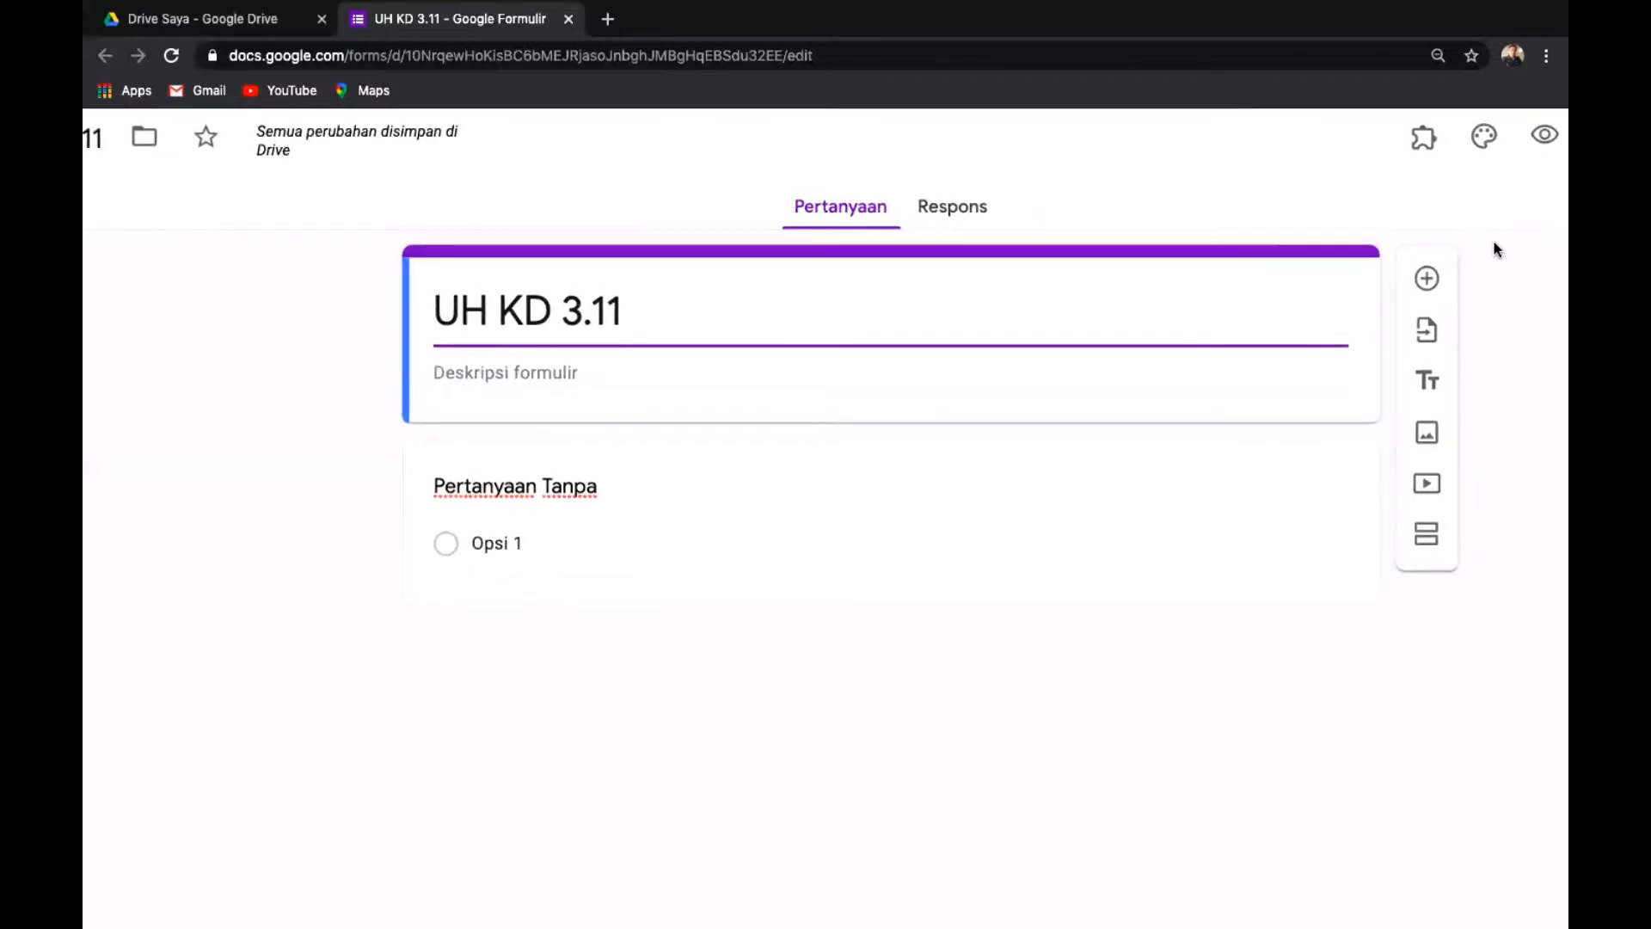
pyautogui.scroll(5, 1494, 249)
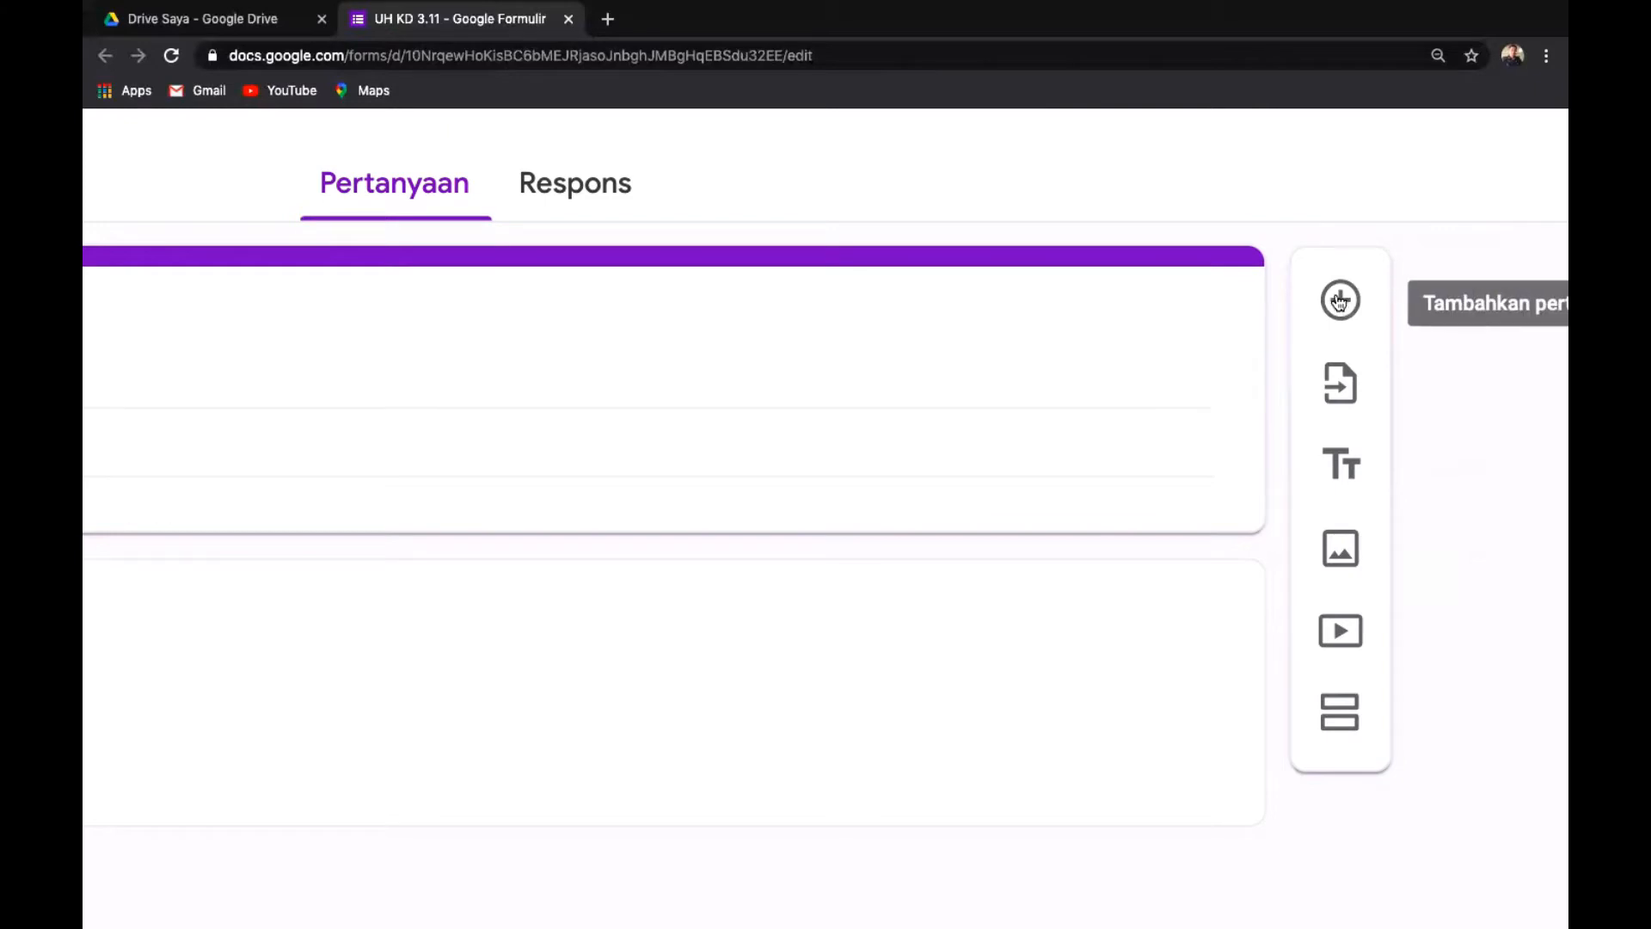
pyautogui.click(1340, 301)
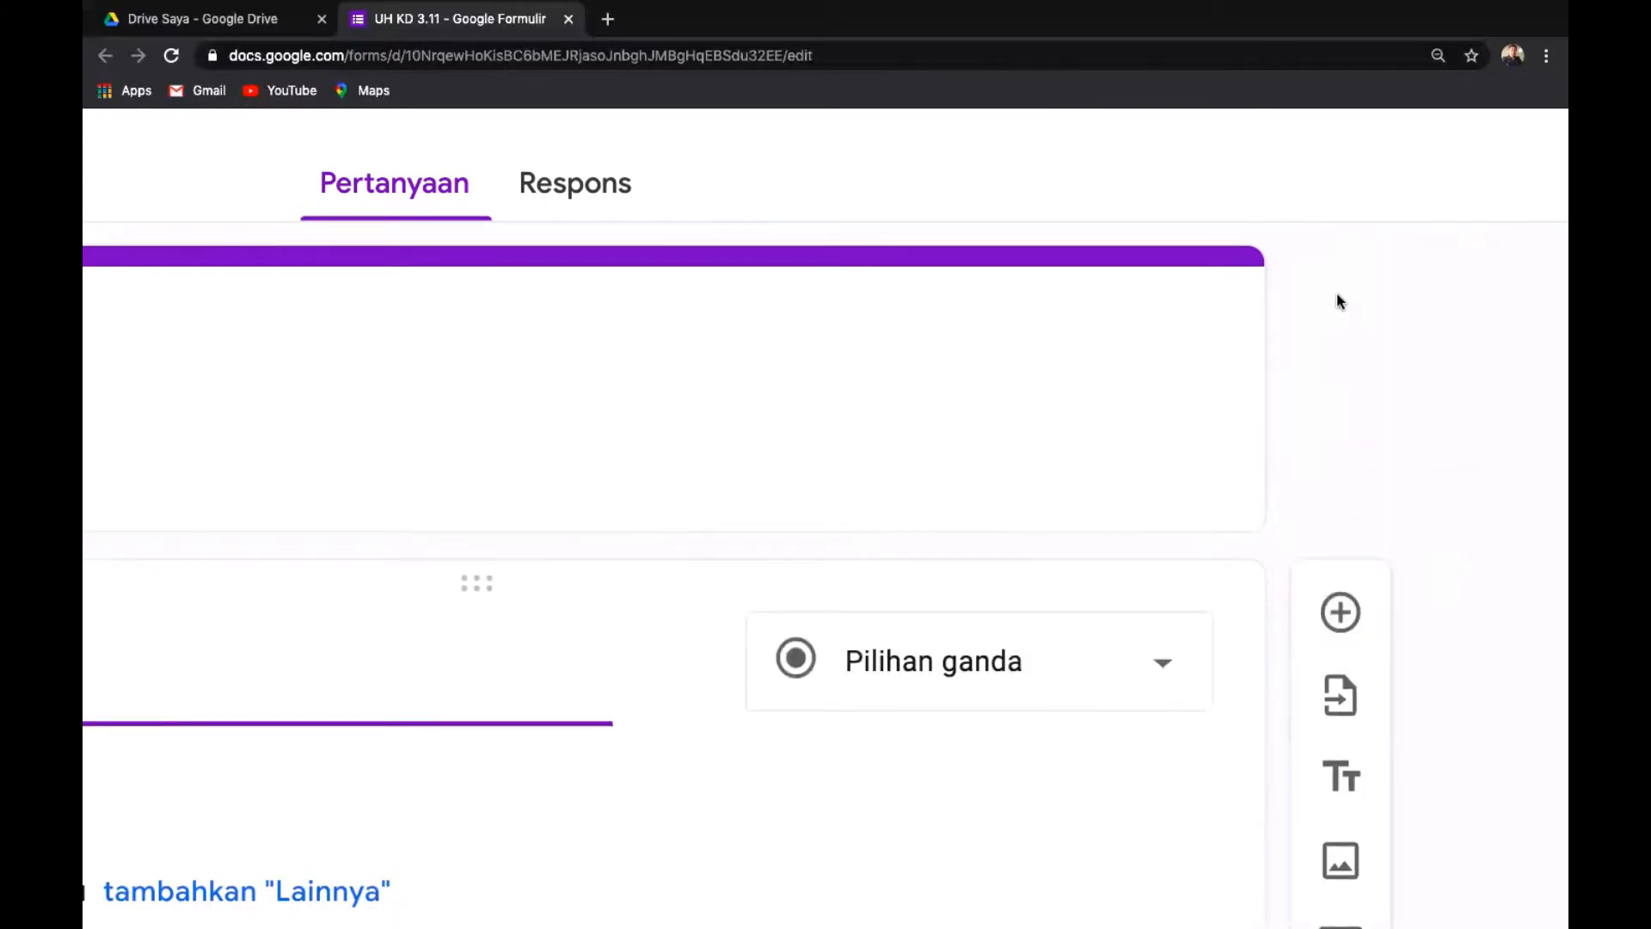
pyautogui.scroll(-5, 1337, 295)
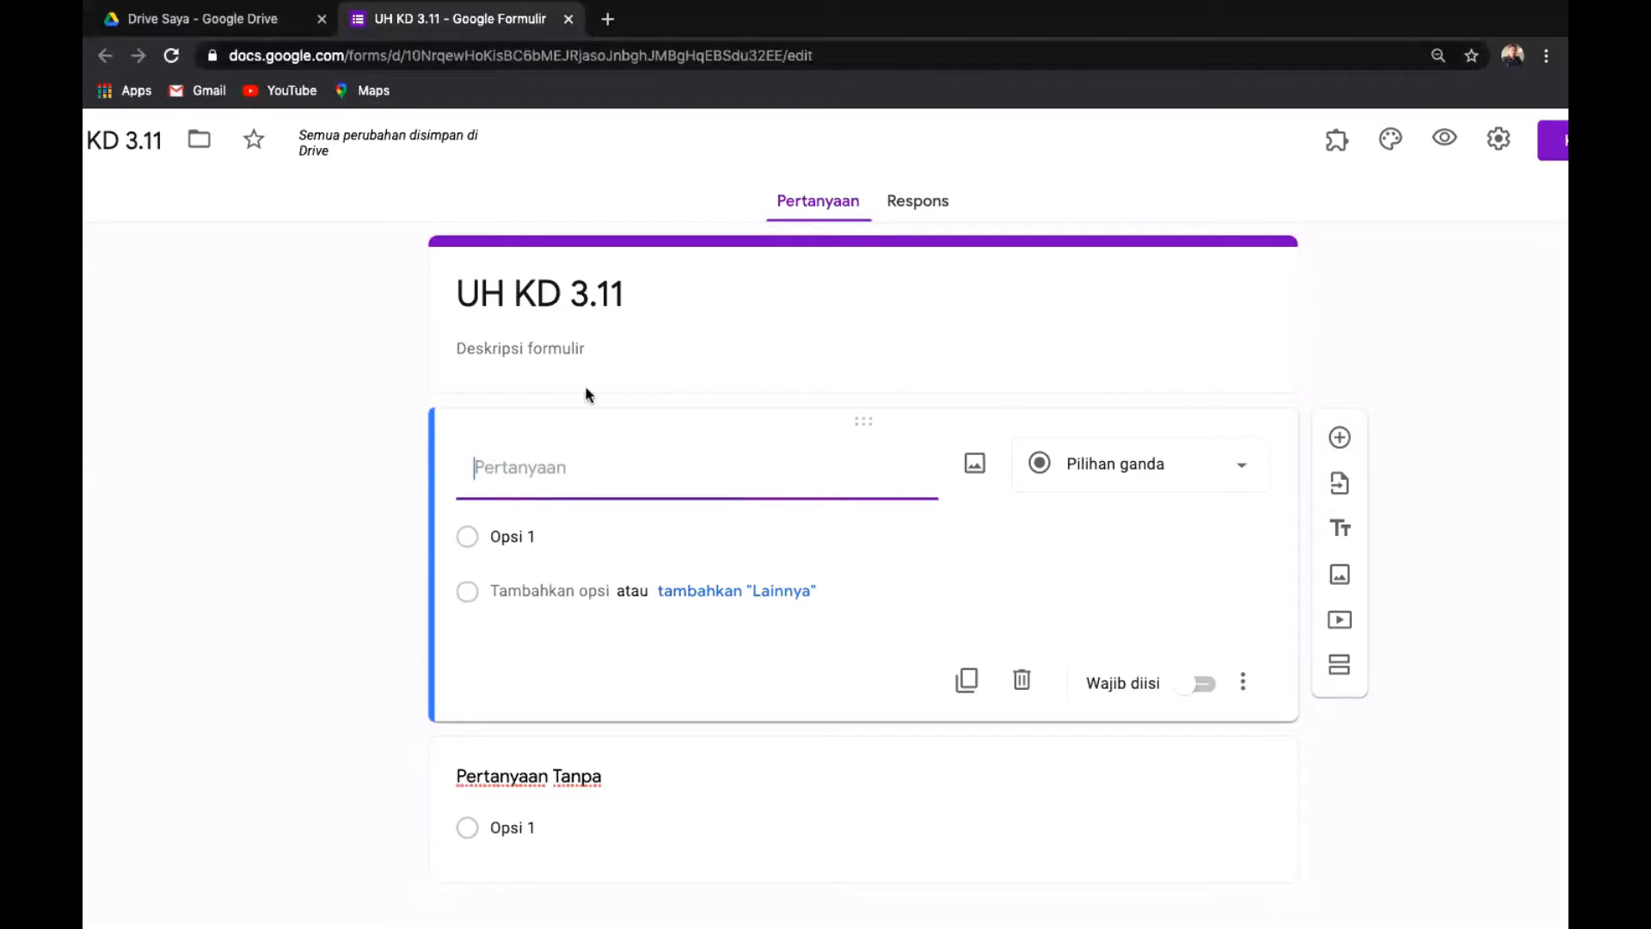
pyautogui.write('Nama')
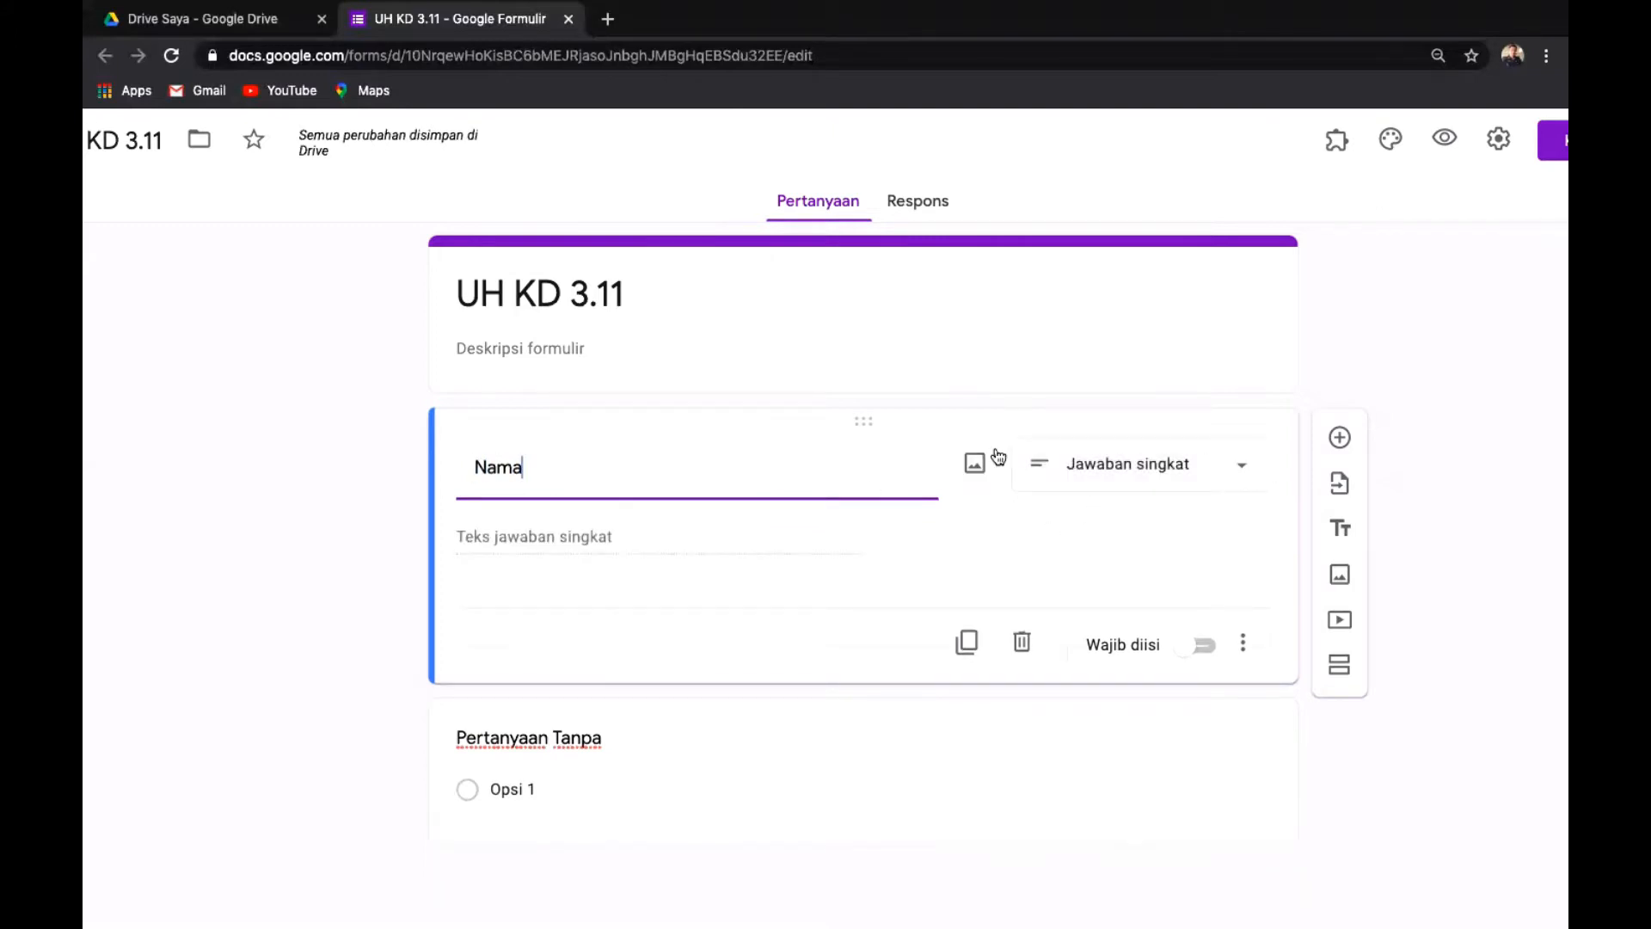
pyautogui.click(1244, 472)
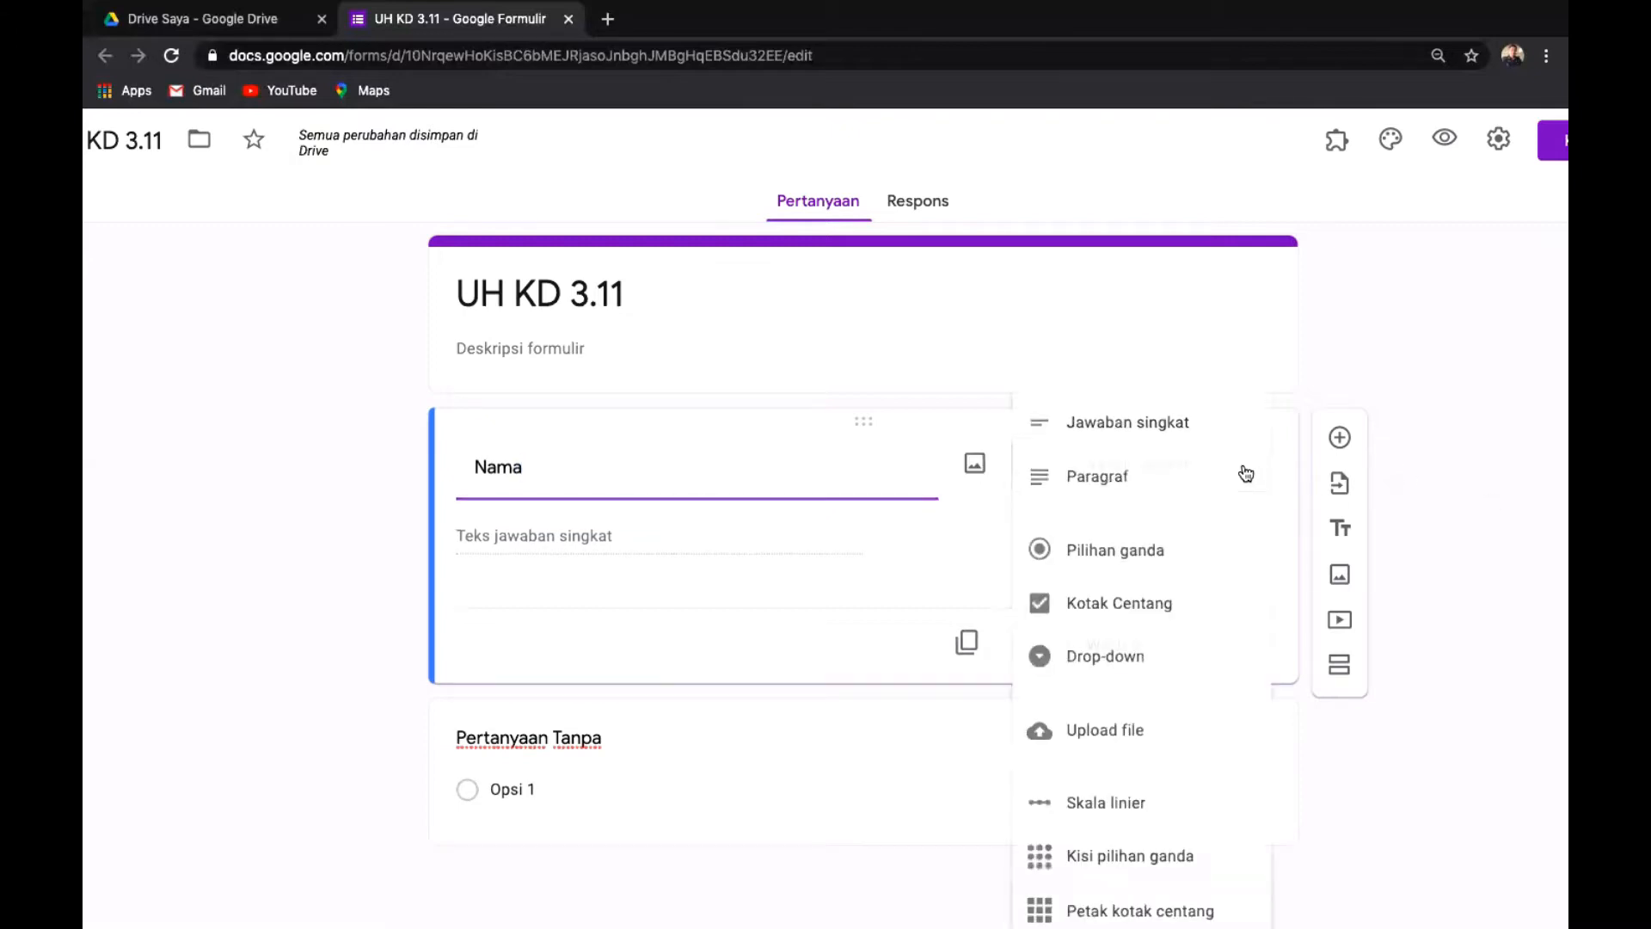
pyautogui.click(1174, 433)
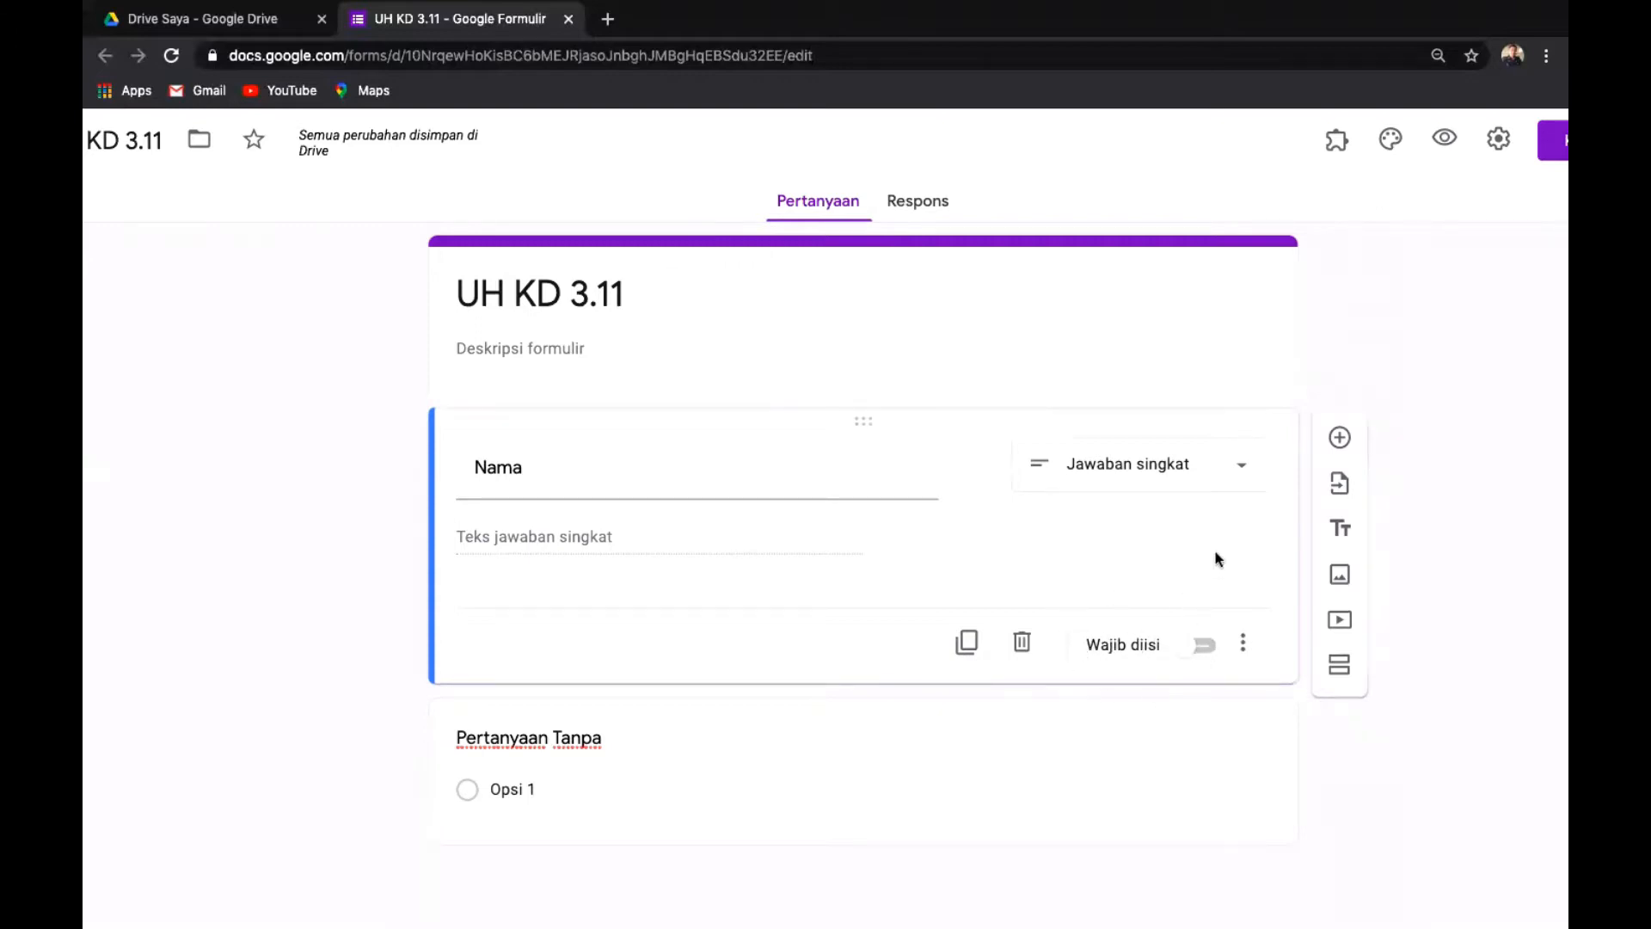
pyautogui.scroll(1, 1218, 534)
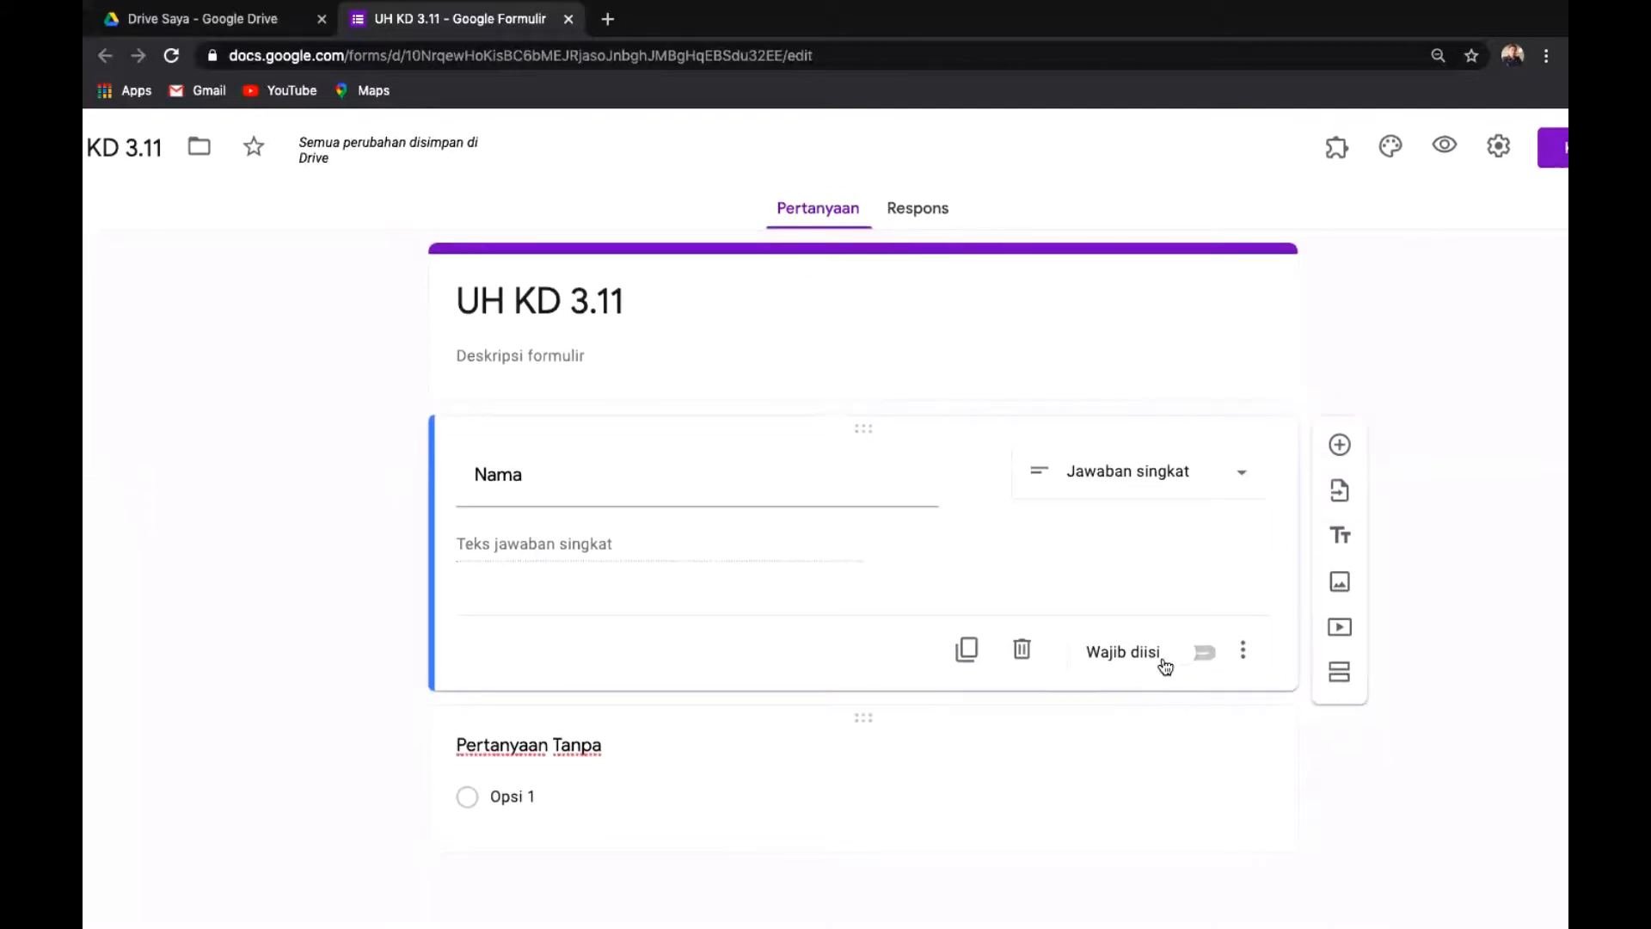
pyautogui.click(1206, 655)
# Add a 'Kelas' question below Nama, set to Jawaban singkat and Wajib diisi.
pyautogui.click(1339, 446)
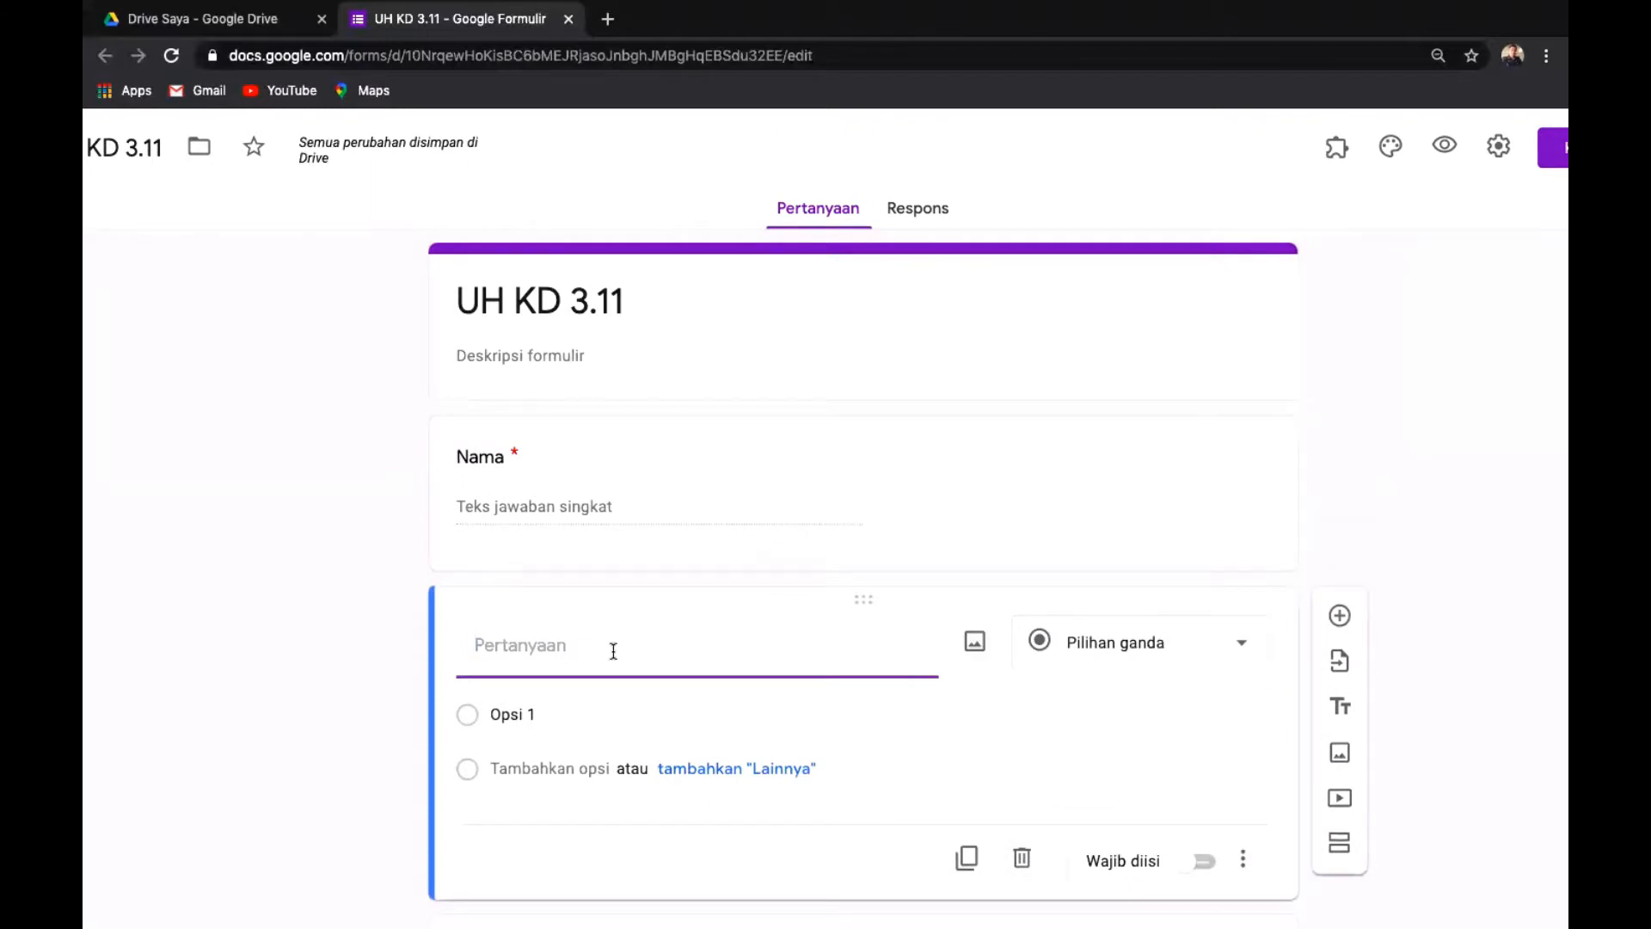
pyautogui.write('Kelas')
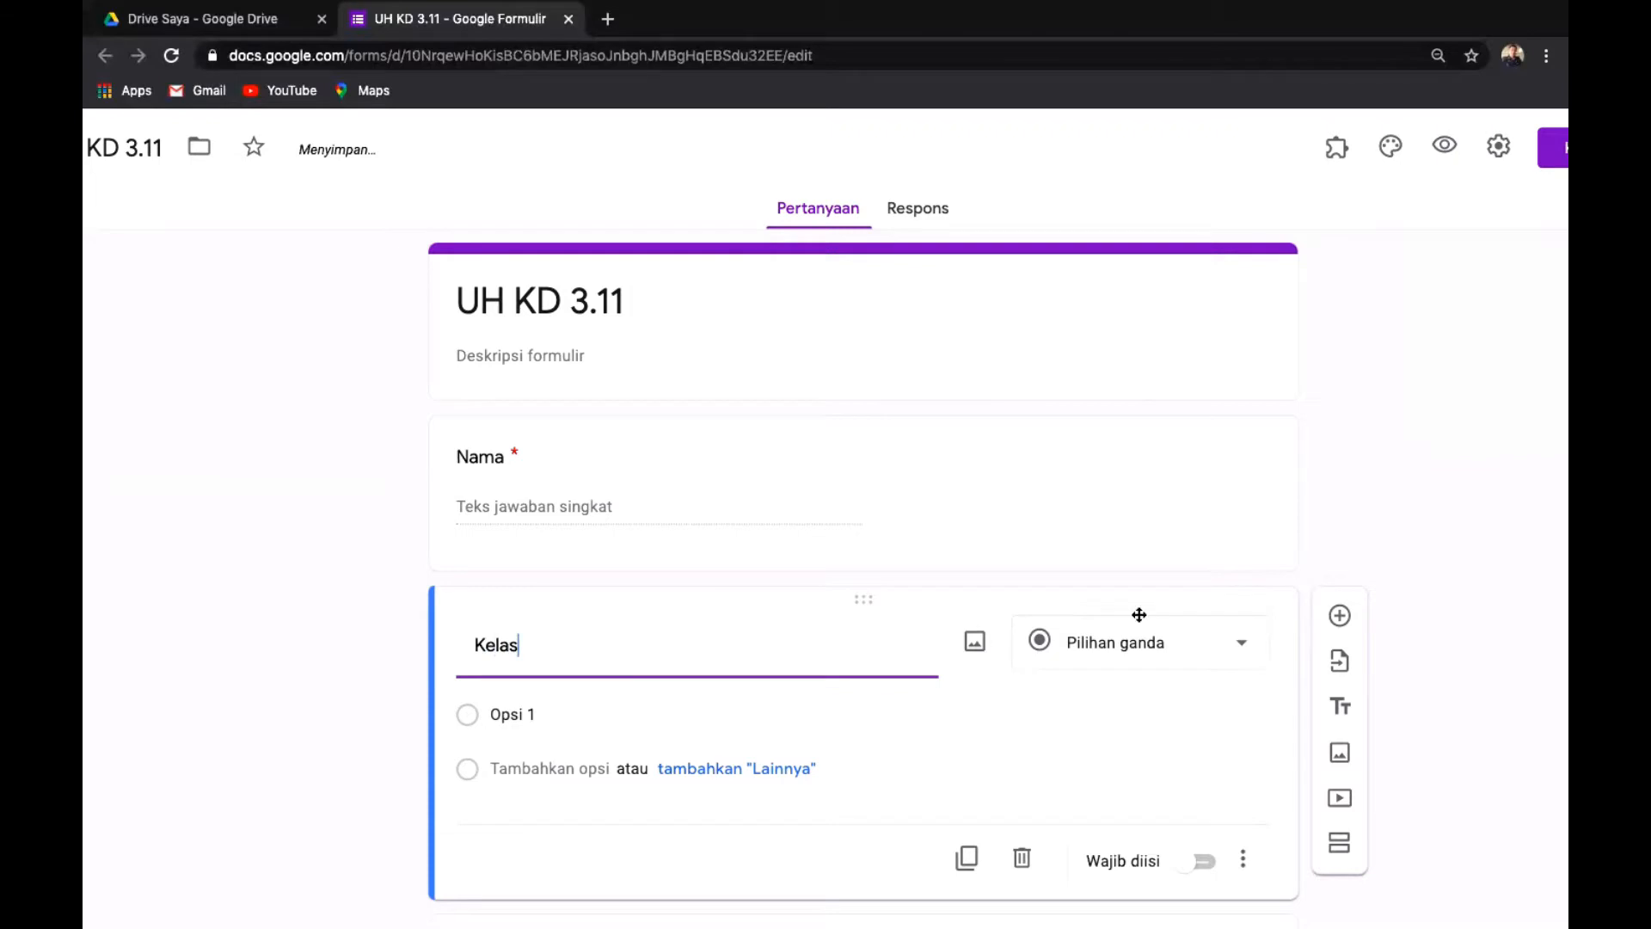
pyautogui.click(1478, 523)
pyautogui.scroll(-2, 1477, 523)
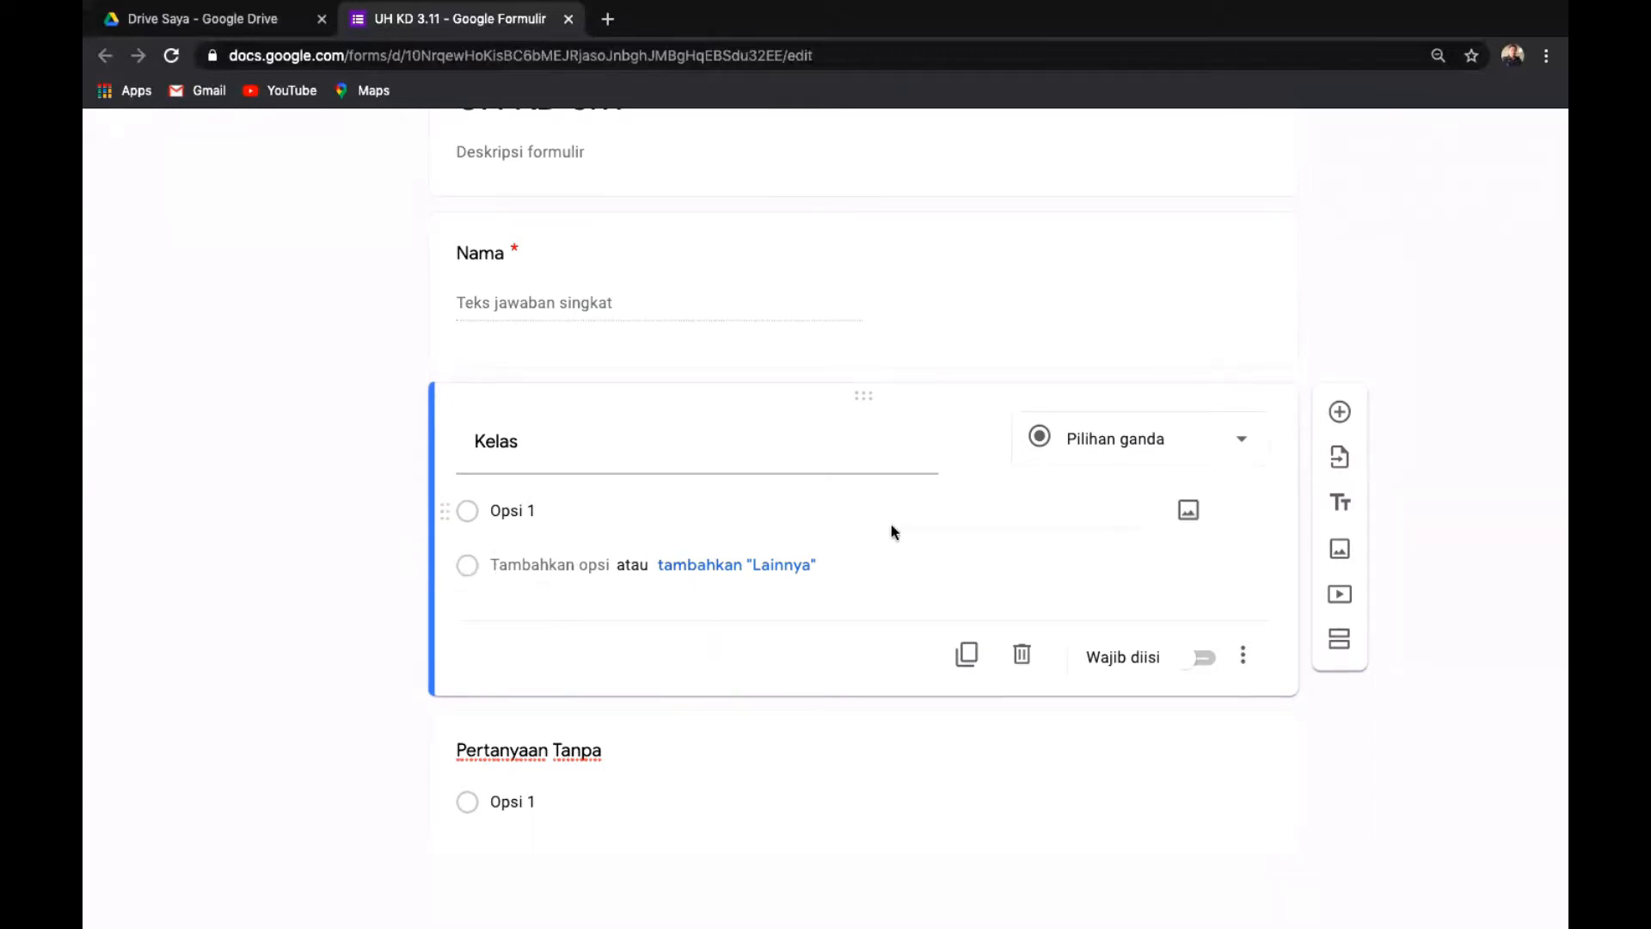
pyautogui.click(1243, 443)
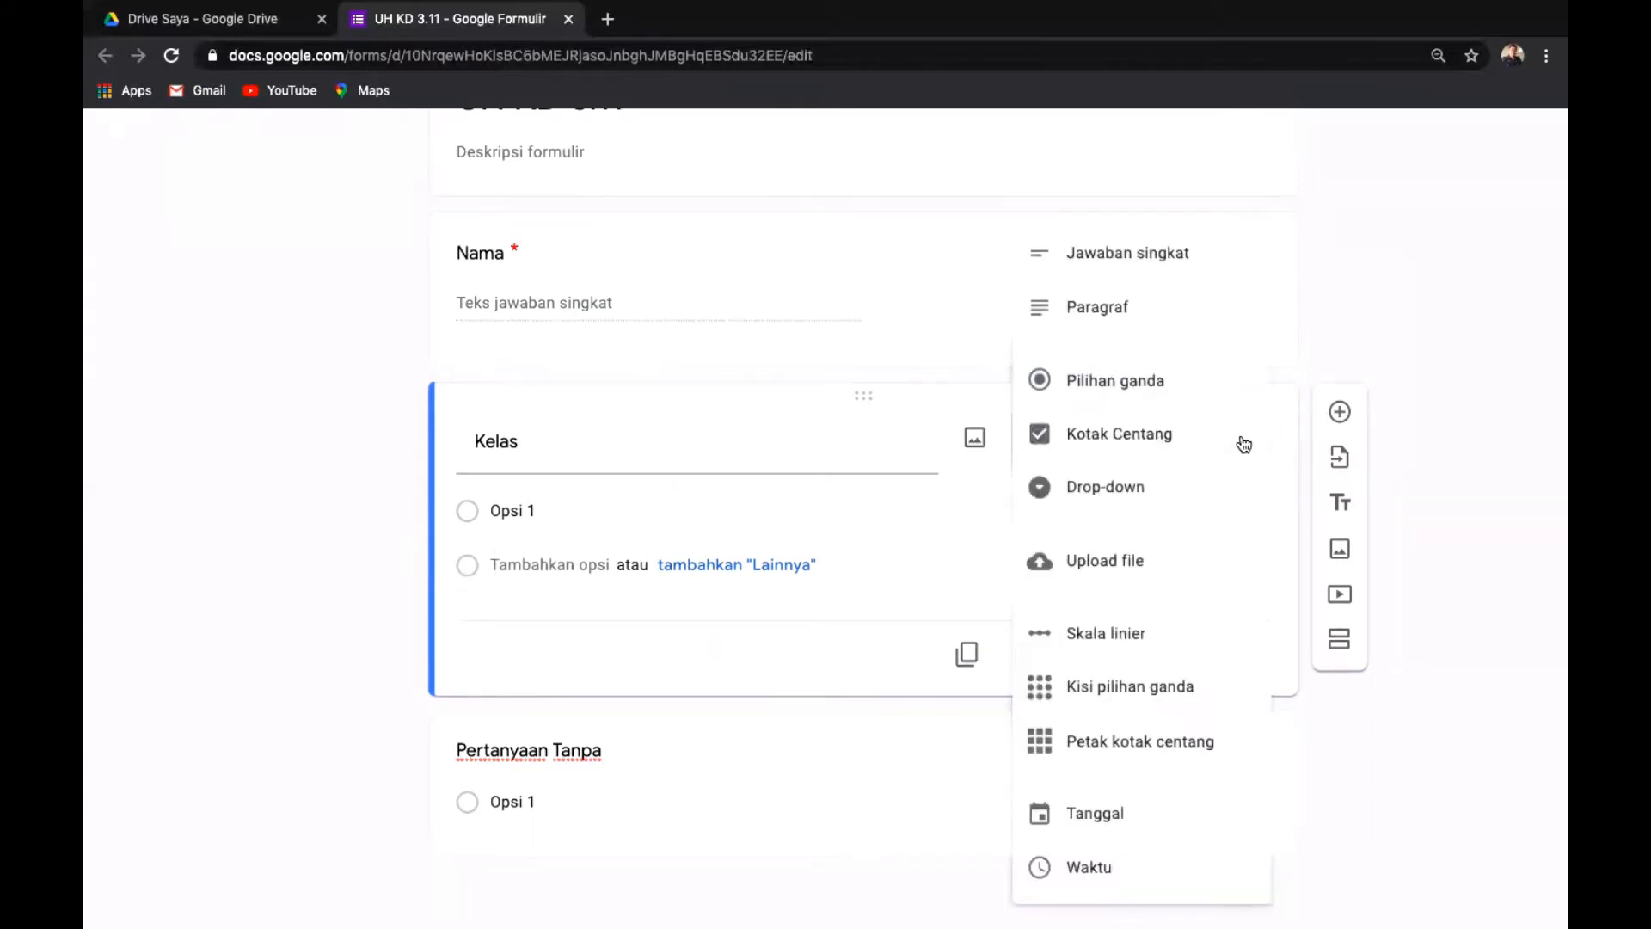
pyautogui.click(1106, 262)
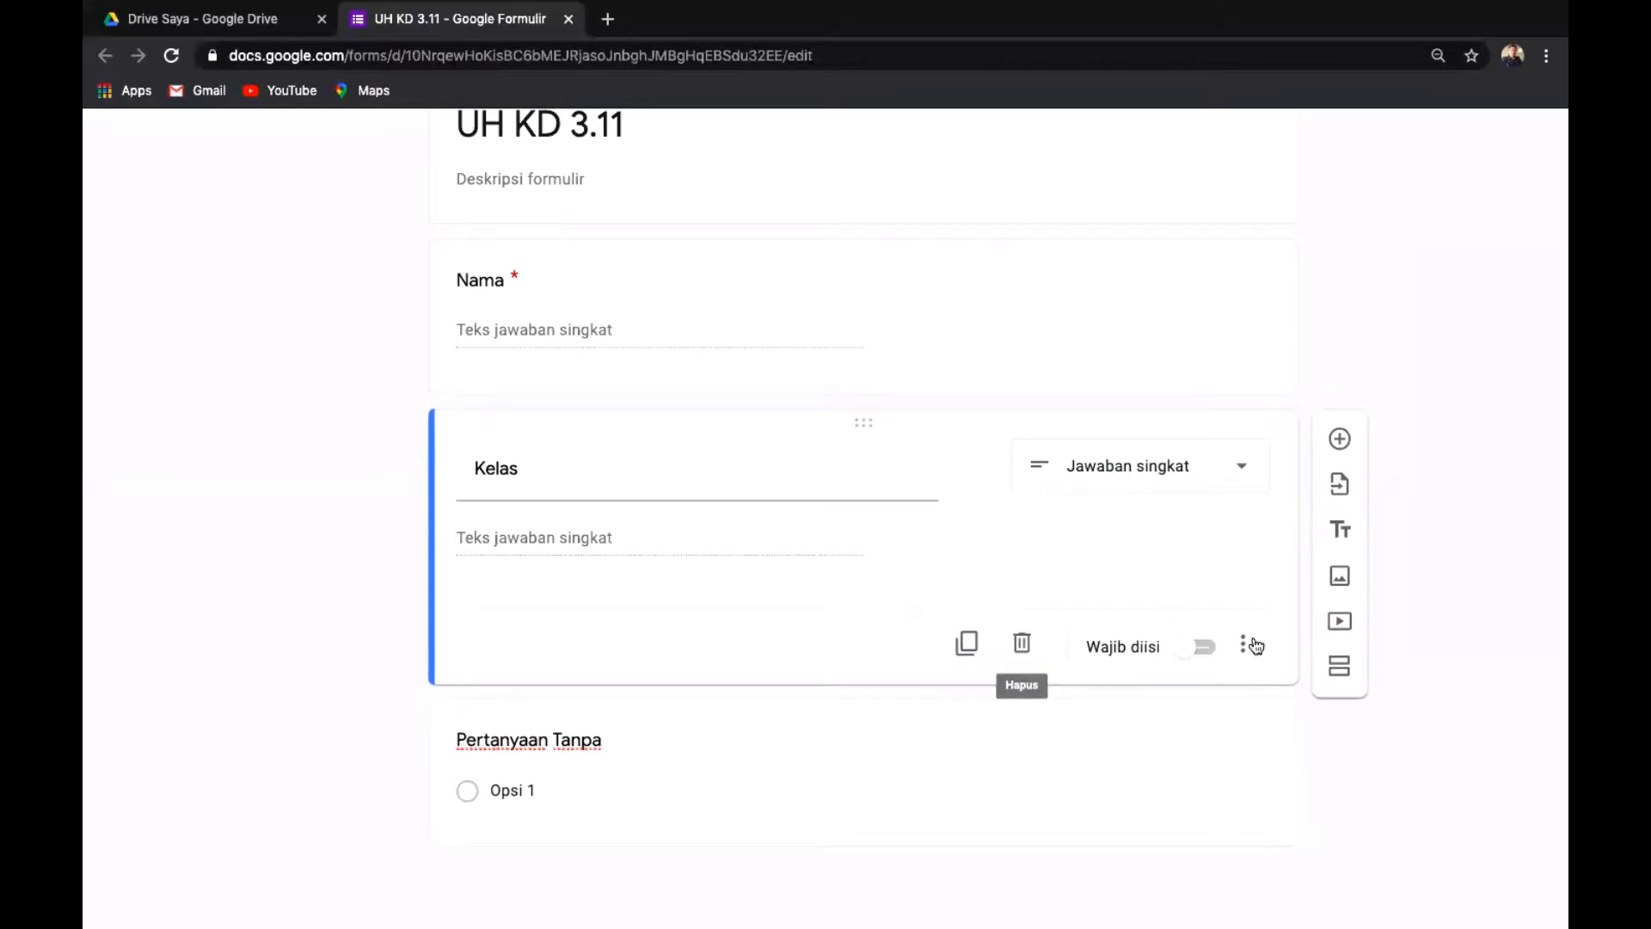
pyautogui.click(1206, 649)
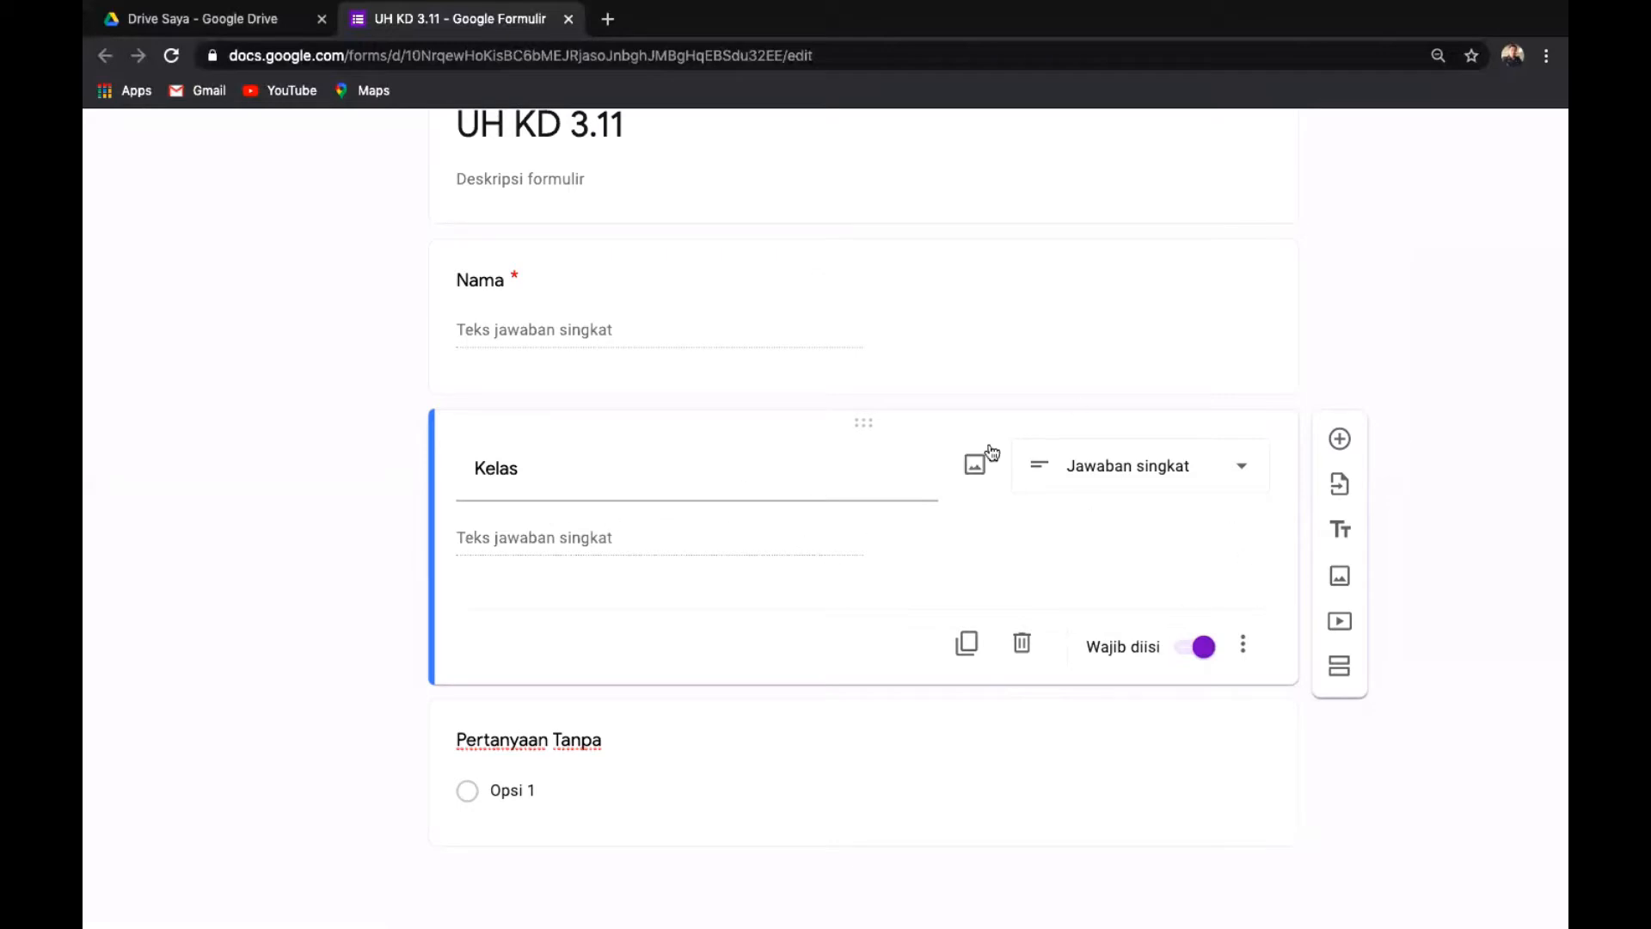
pyautogui.click(1340, 440)
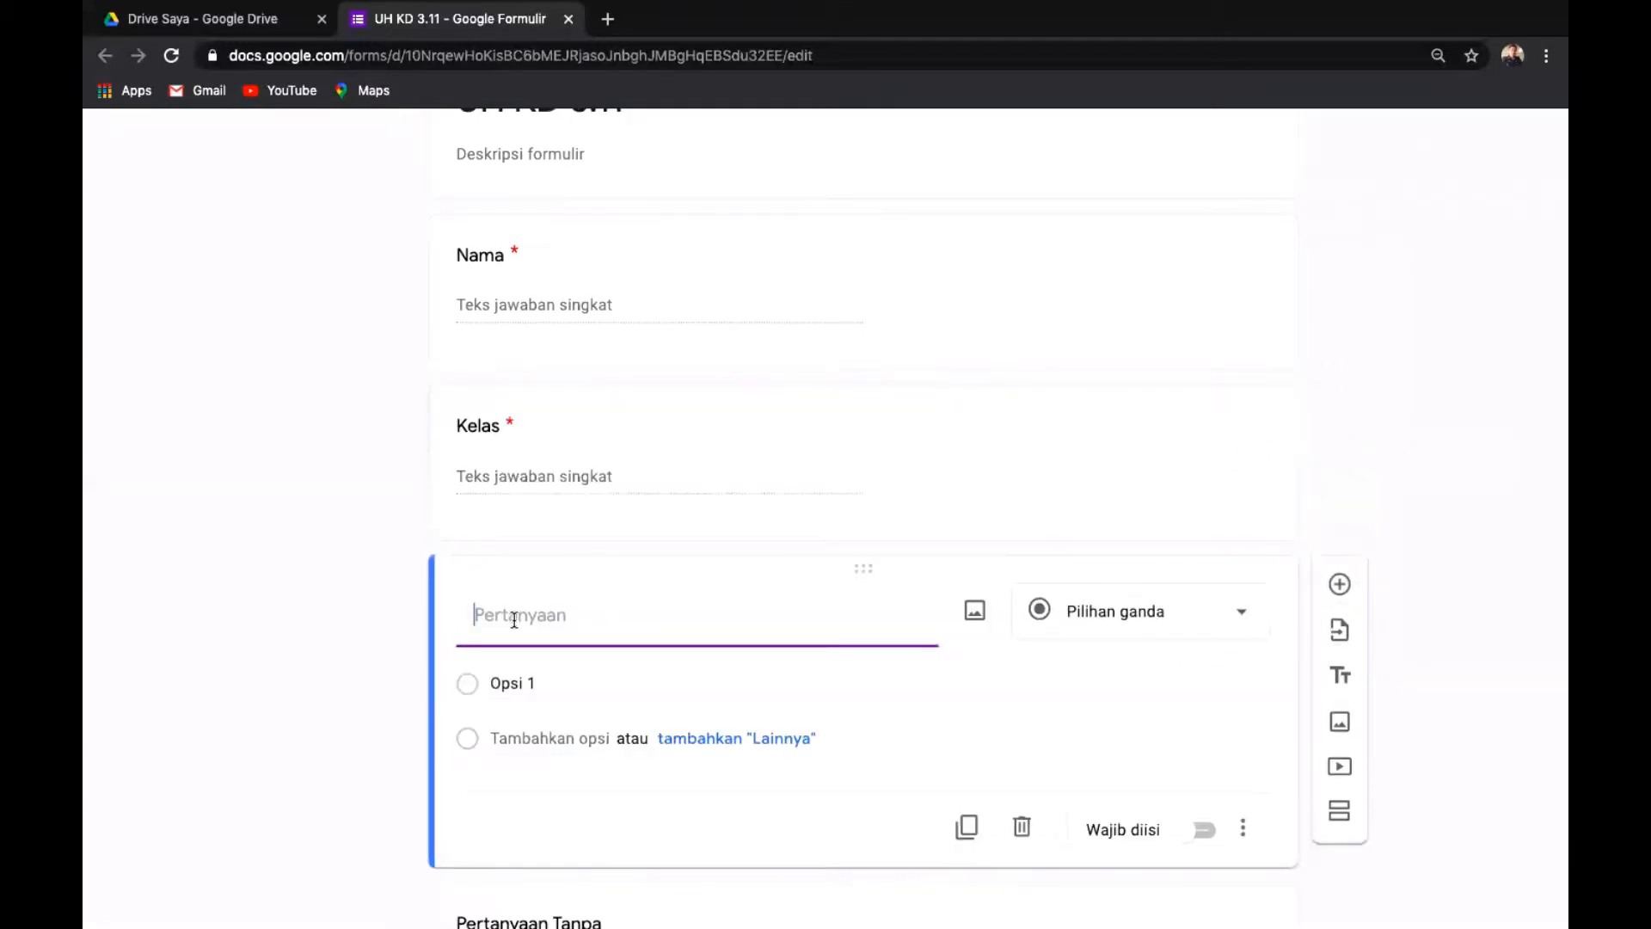
# Title the next question 'No Absen', remove its number validation, and make it required.
pyautogui.write('No Absen')
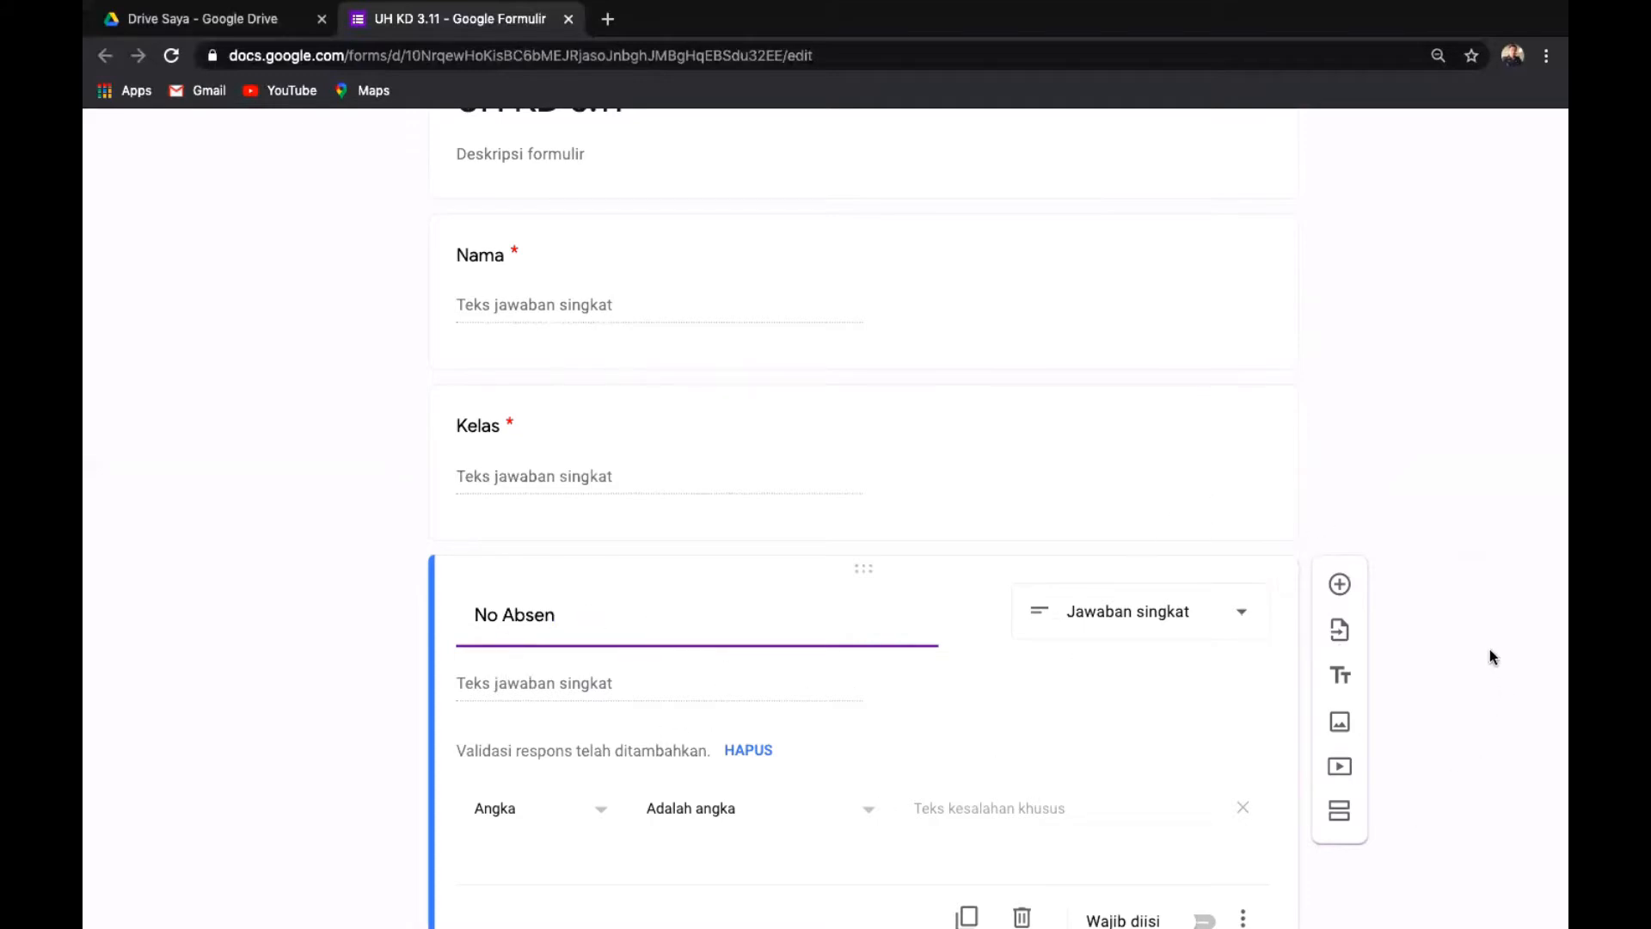
pyautogui.scroll(-3, 1492, 661)
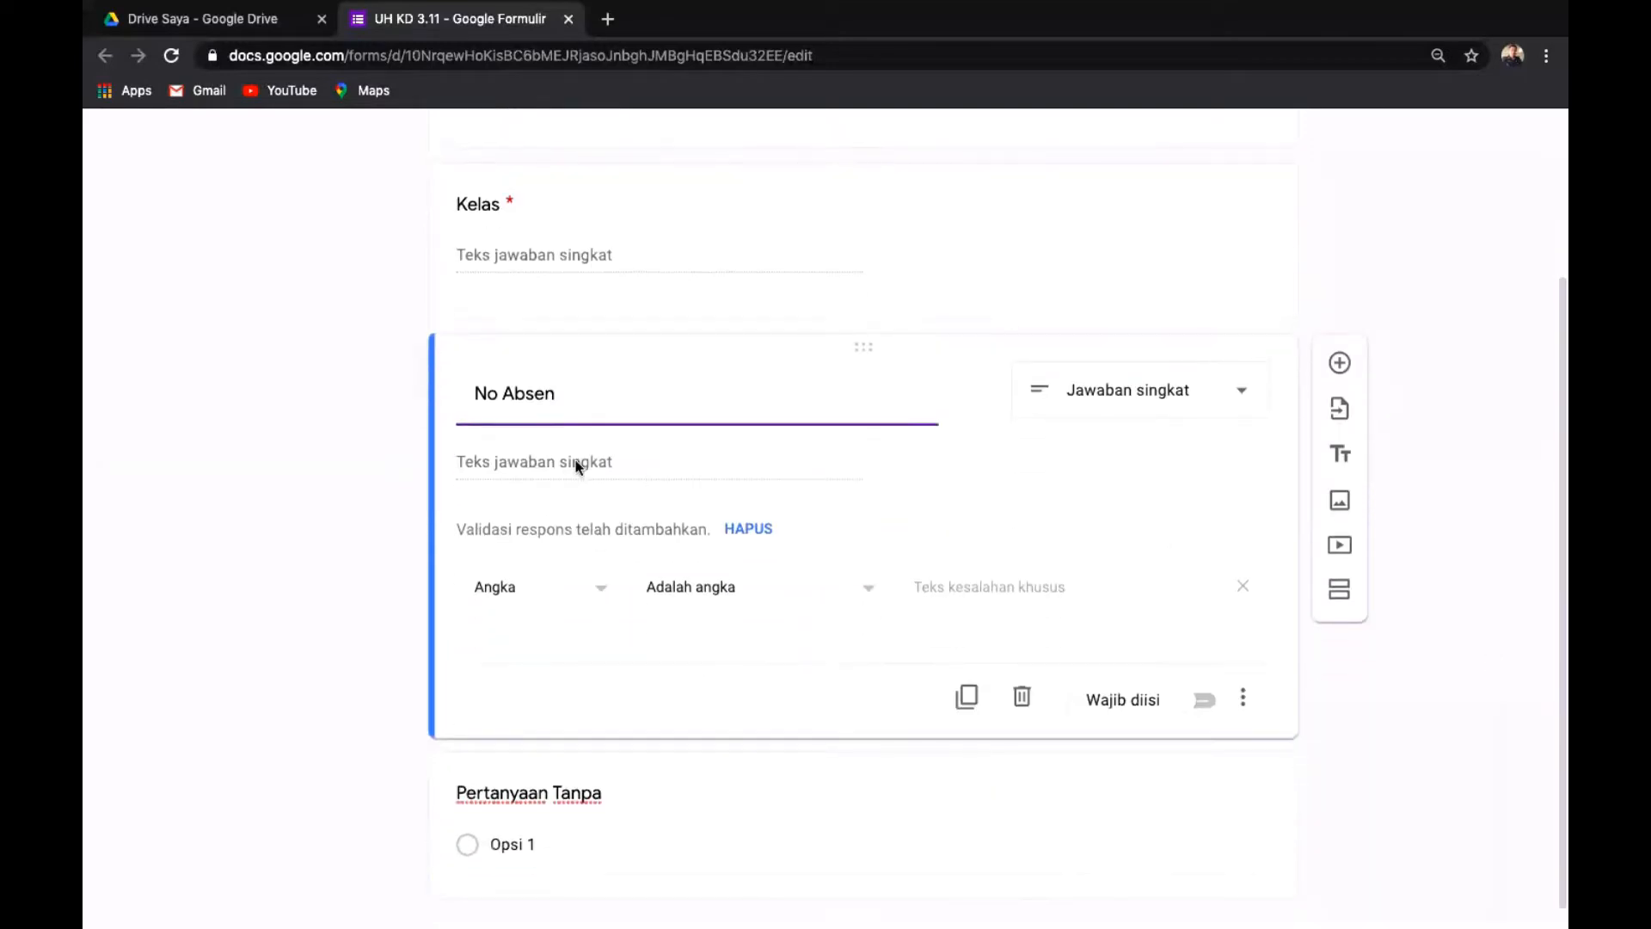
pyautogui.click(1242, 588)
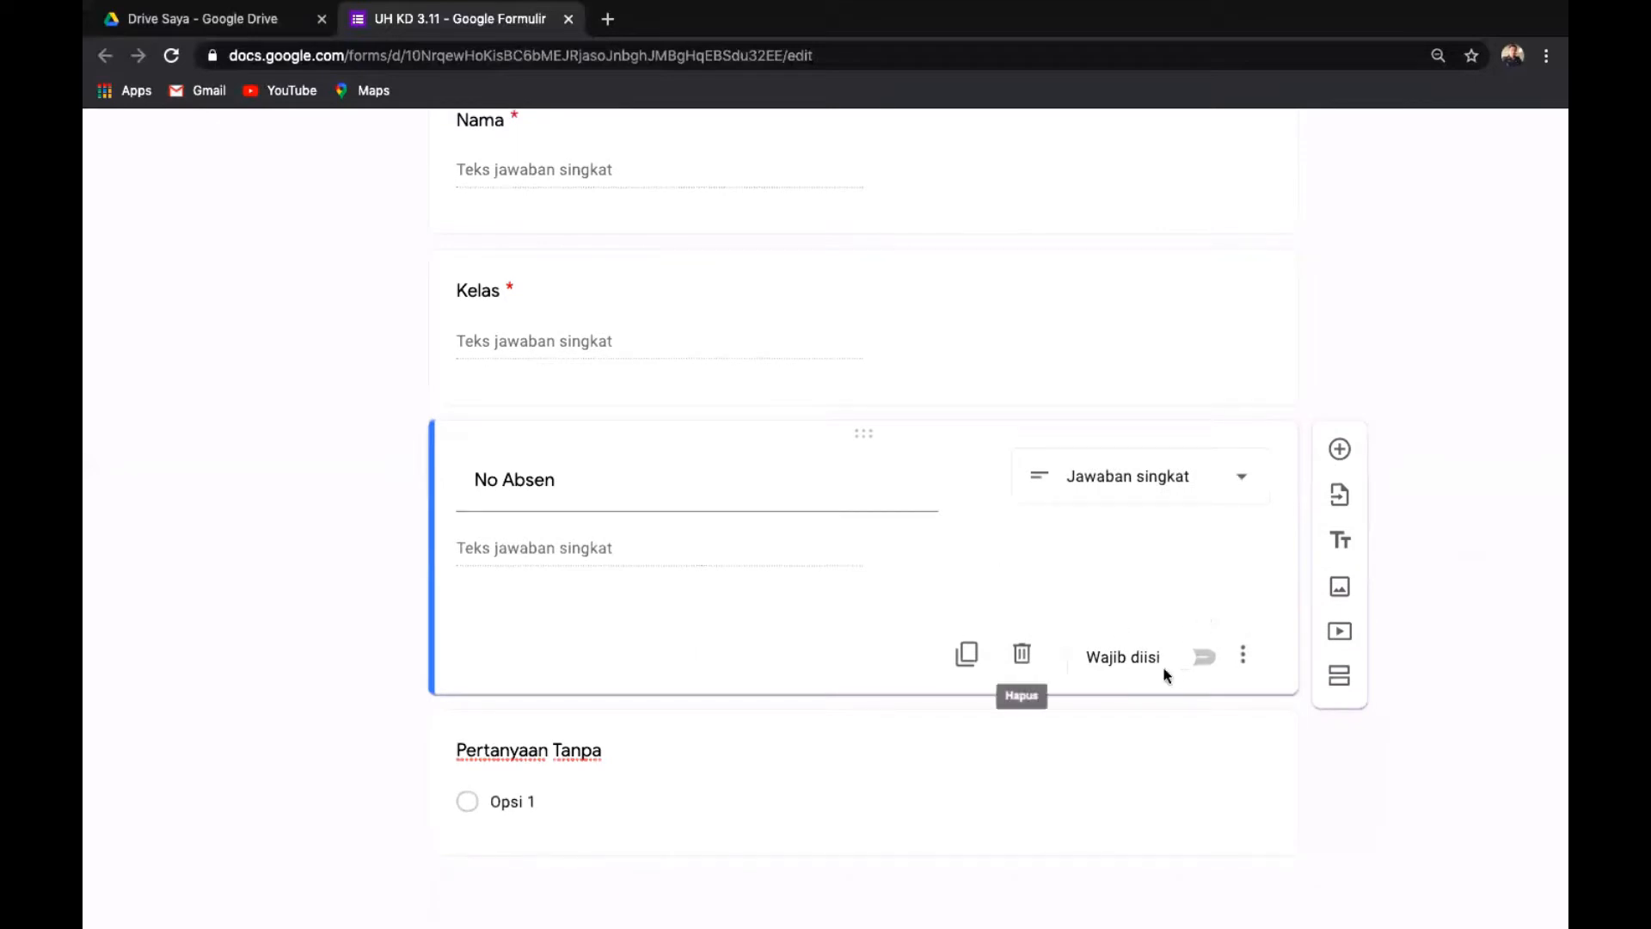
pyautogui.click(1208, 659)
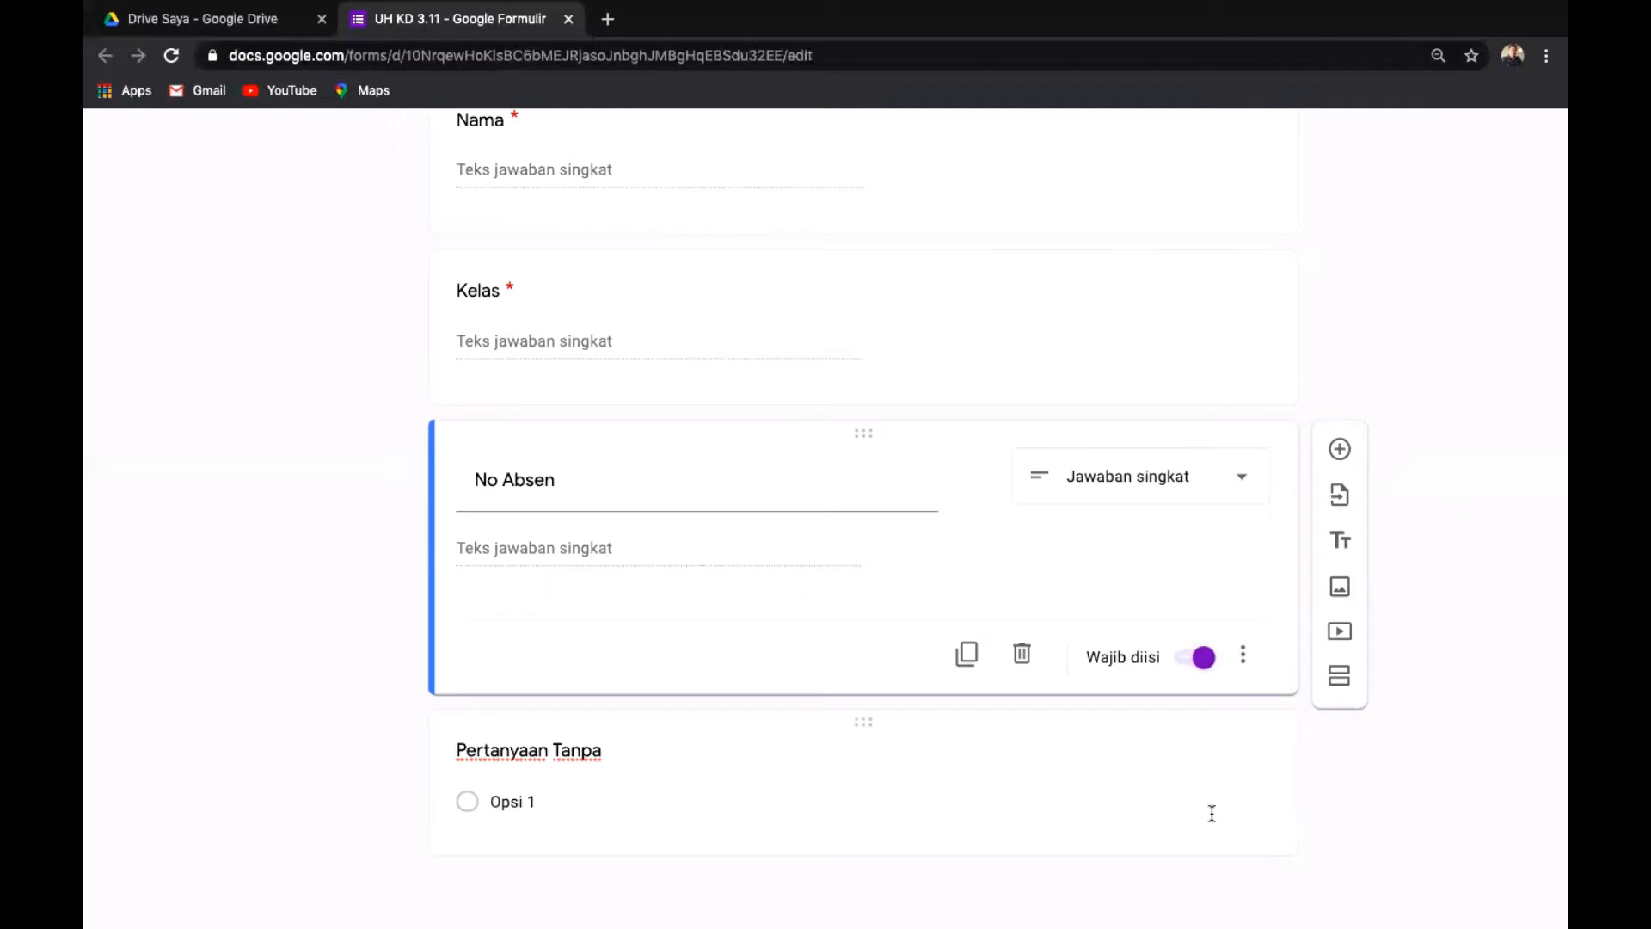
pyautogui.click(1341, 451)
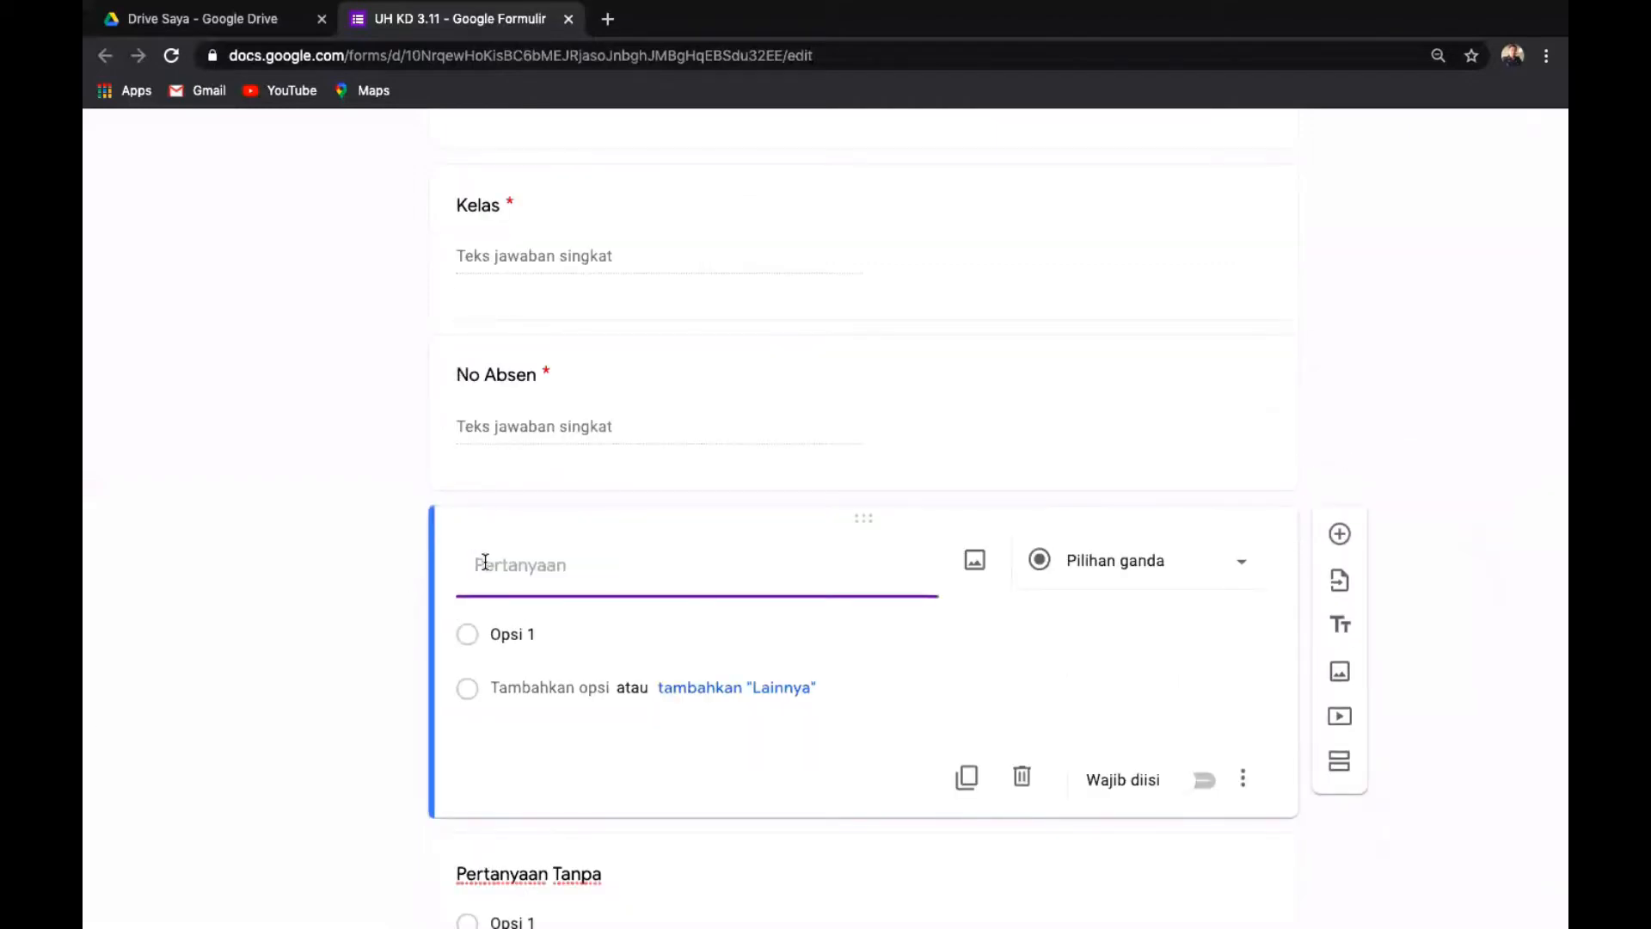
pyautogui.write('Token')
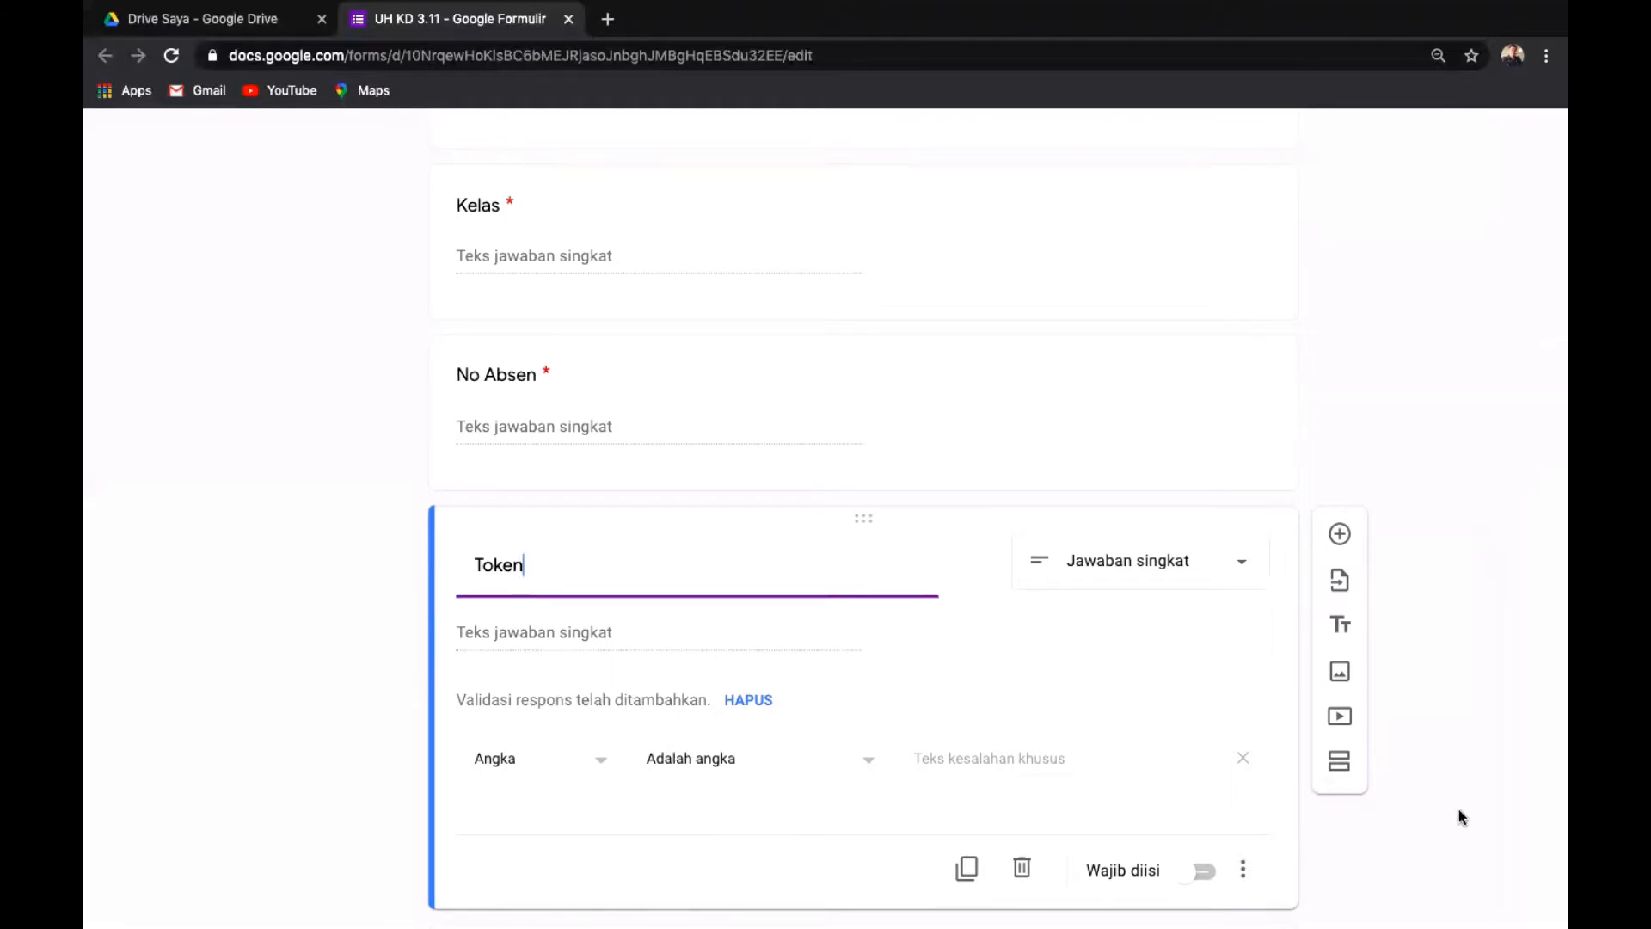
pyautogui.scroll(3, 1467, 797)
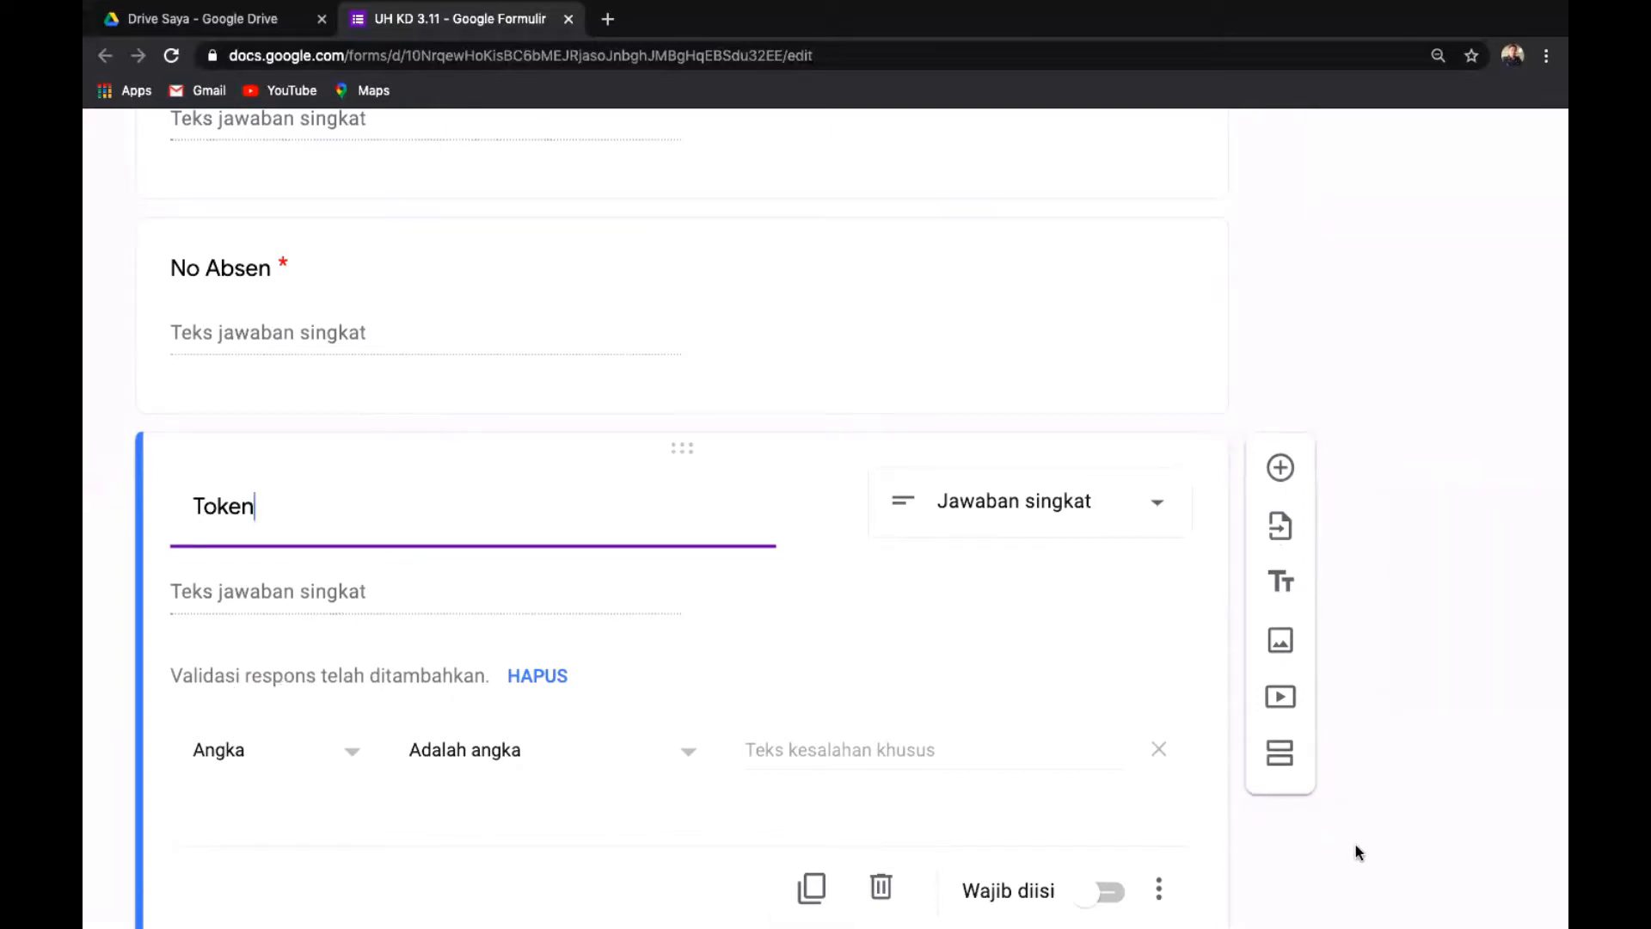
pyautogui.scroll(-4, 1355, 844)
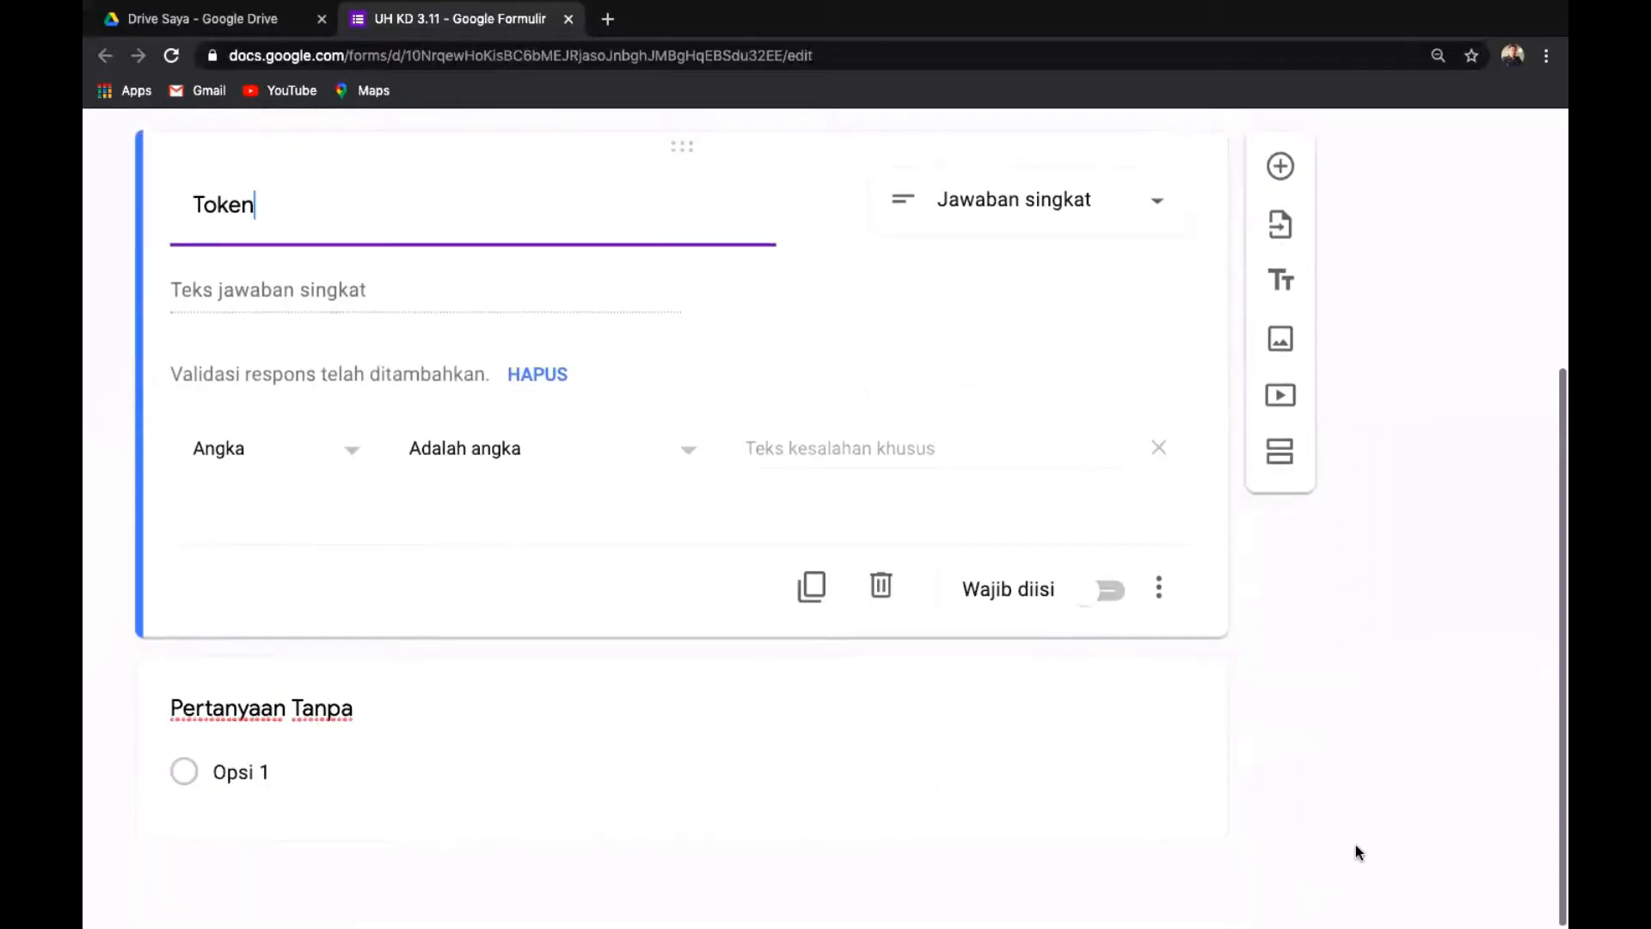
pyautogui.click(1160, 588)
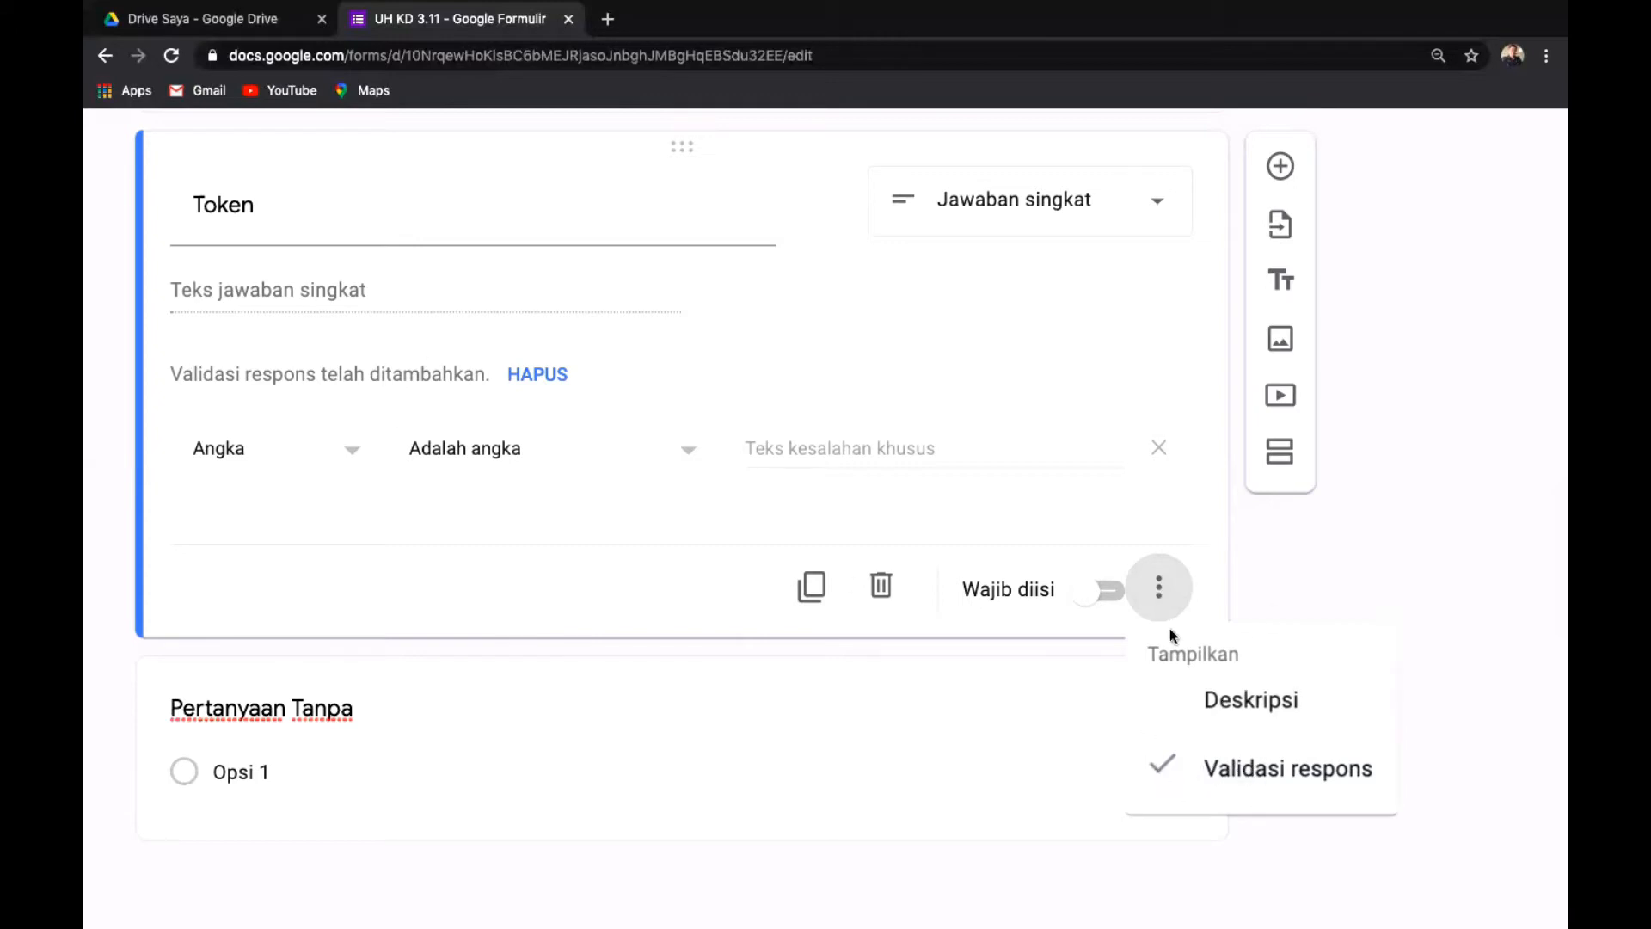
pyautogui.click(1386, 570)
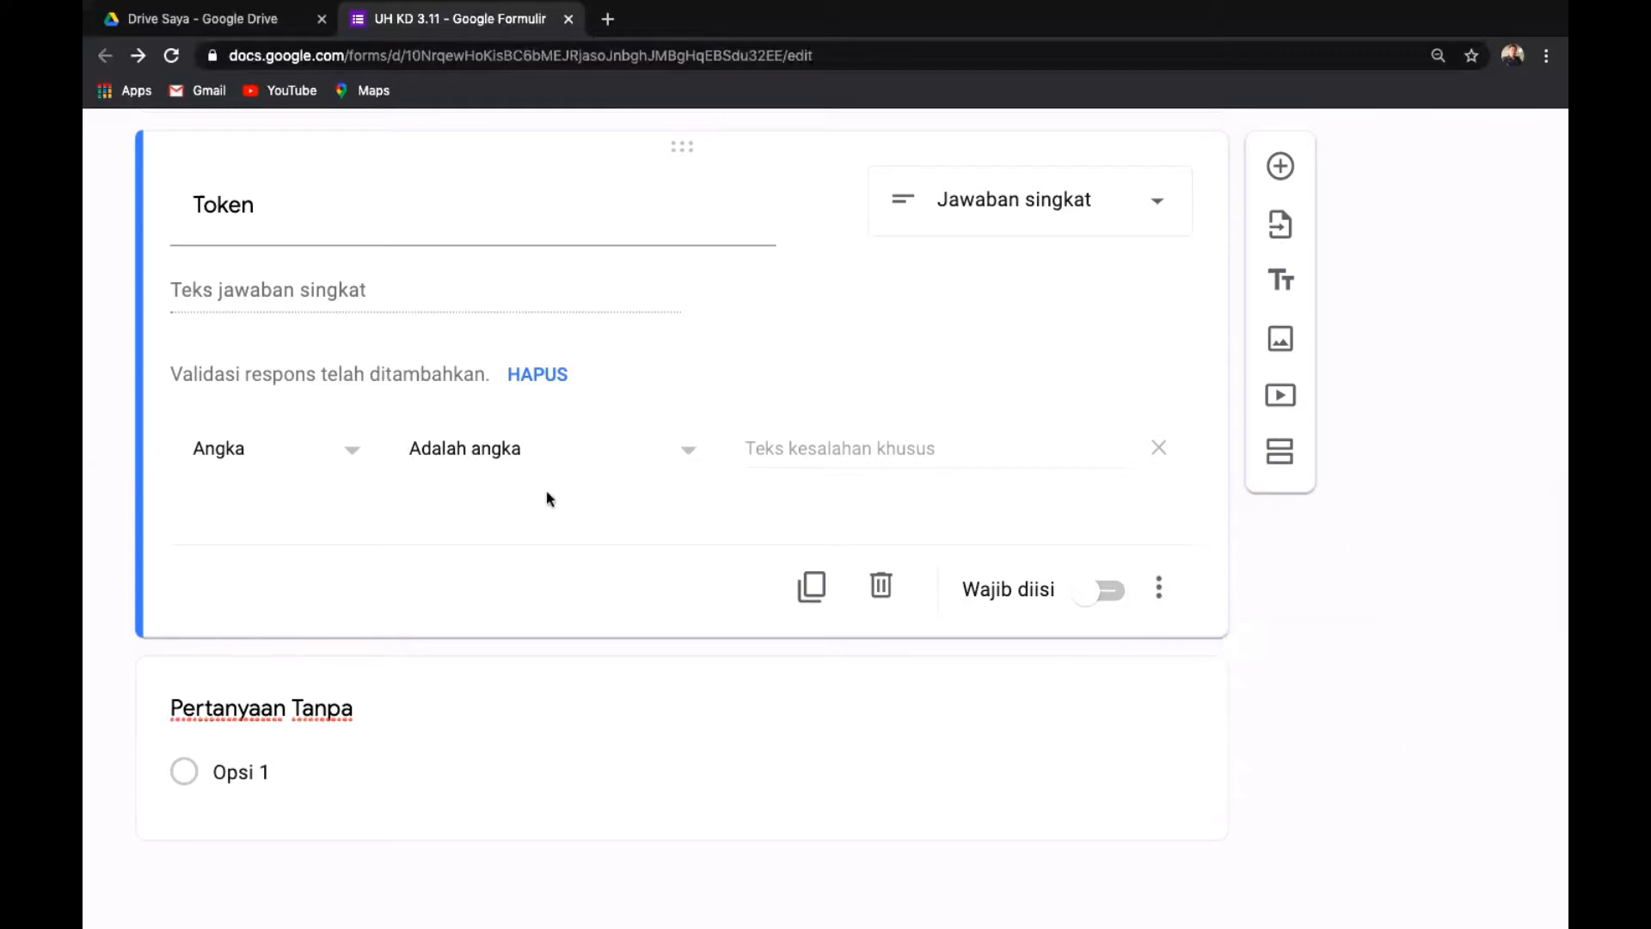
pyautogui.scroll(3, 557, 473)
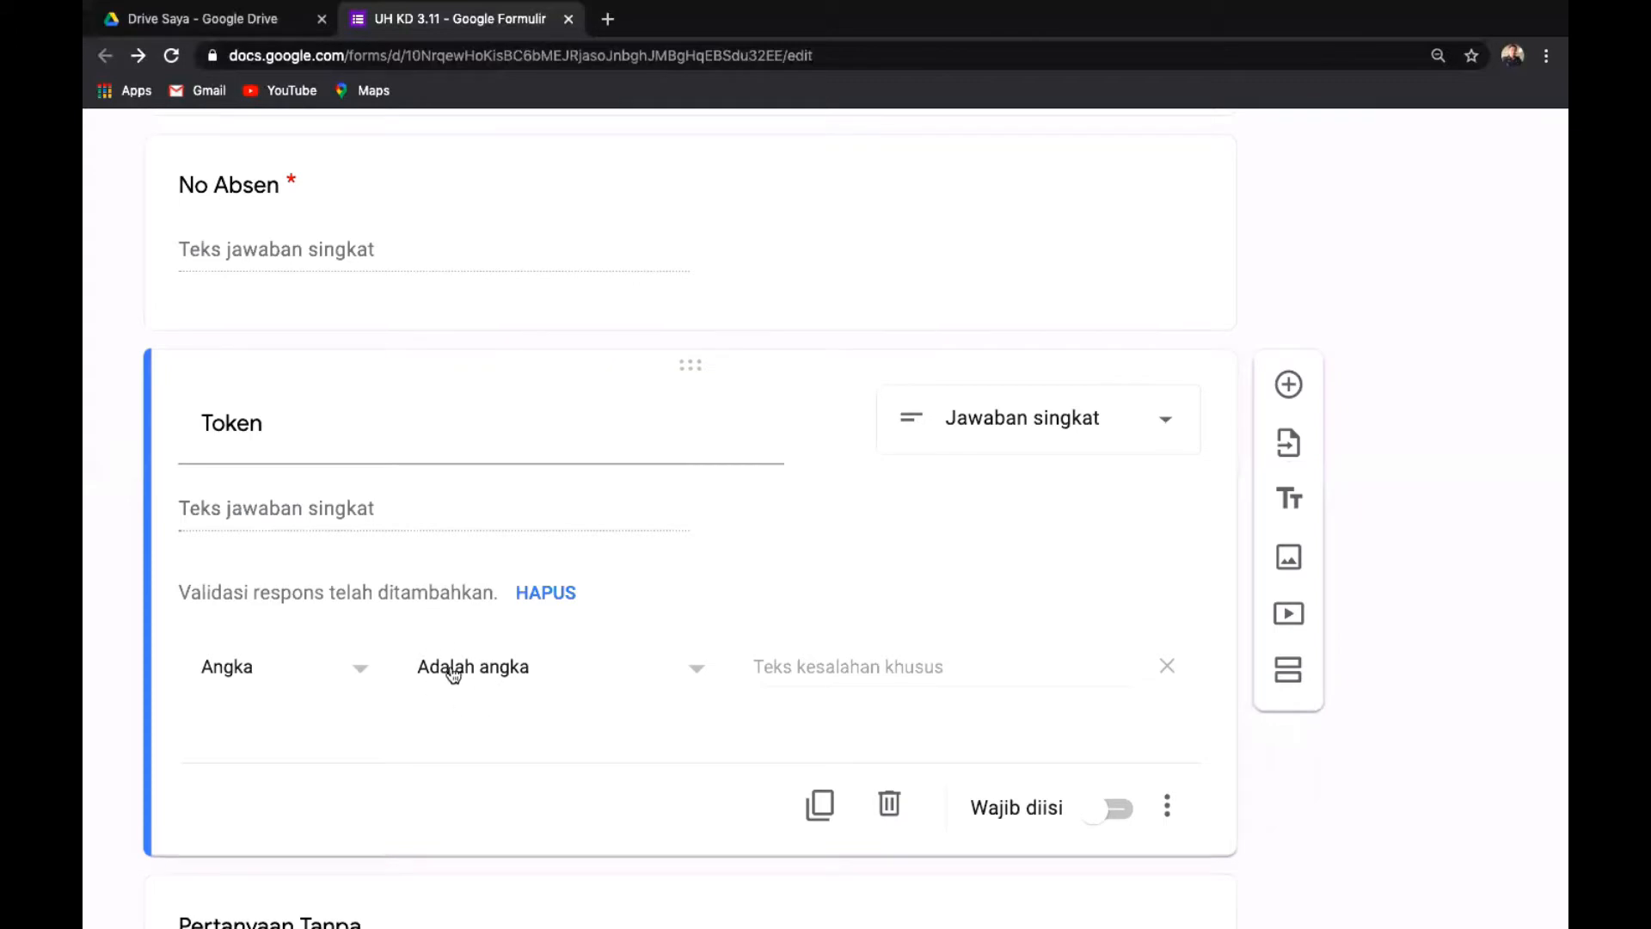
# Set the Token question's validation to Teks – Berisi with the exam's token text.
pyautogui.click(362, 672)
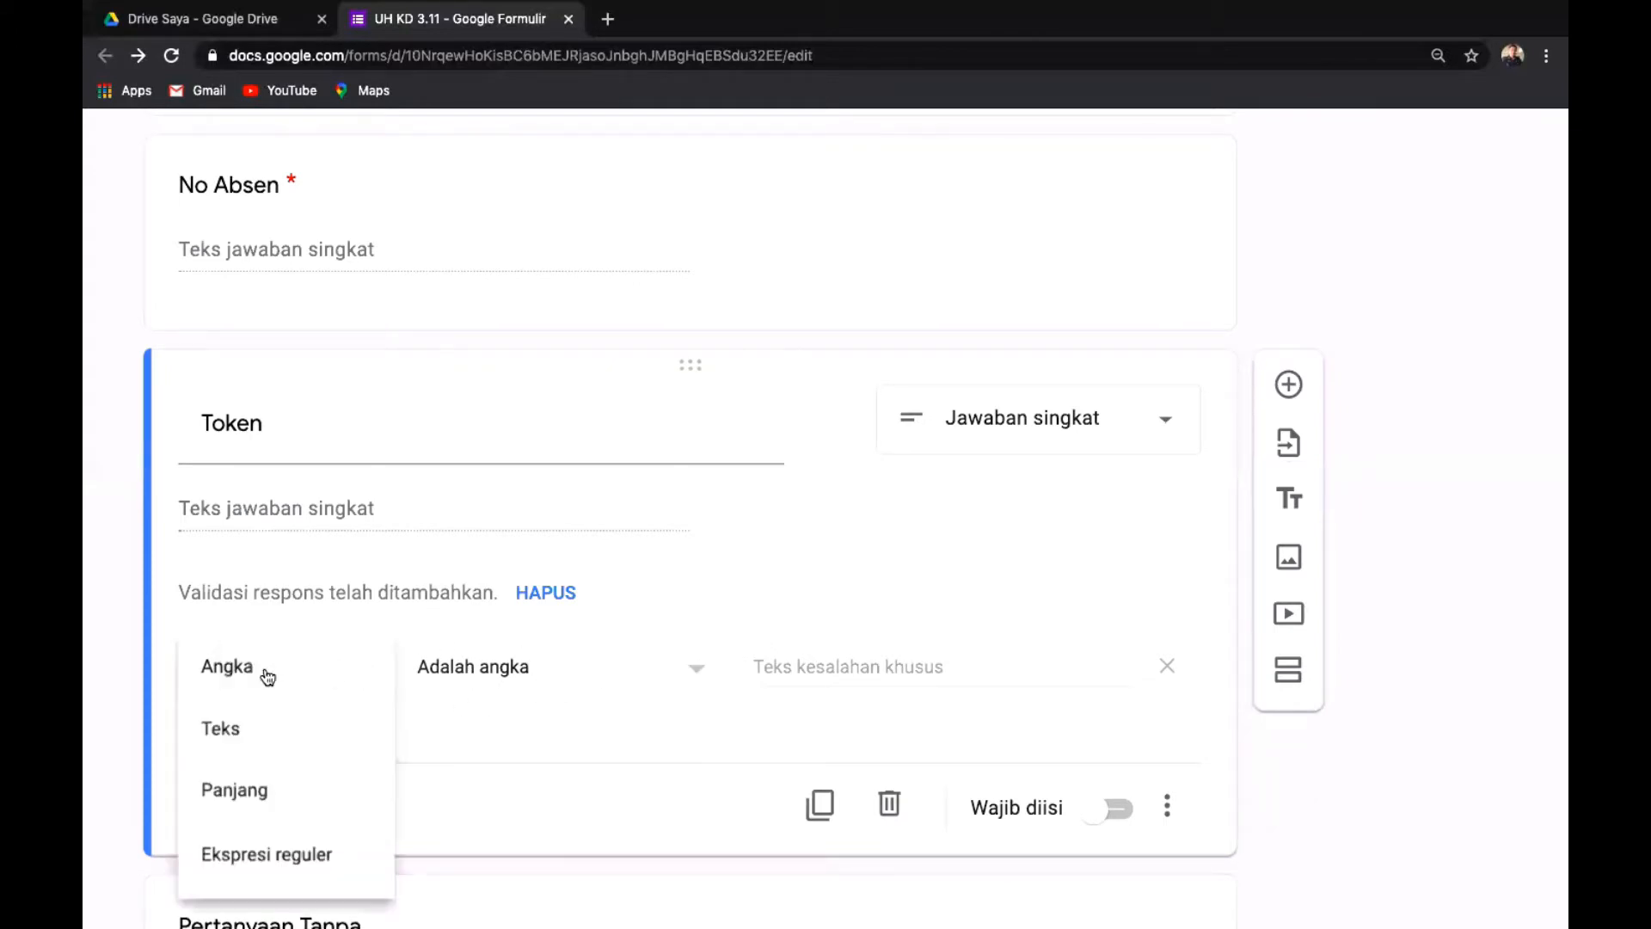
pyautogui.click(222, 738)
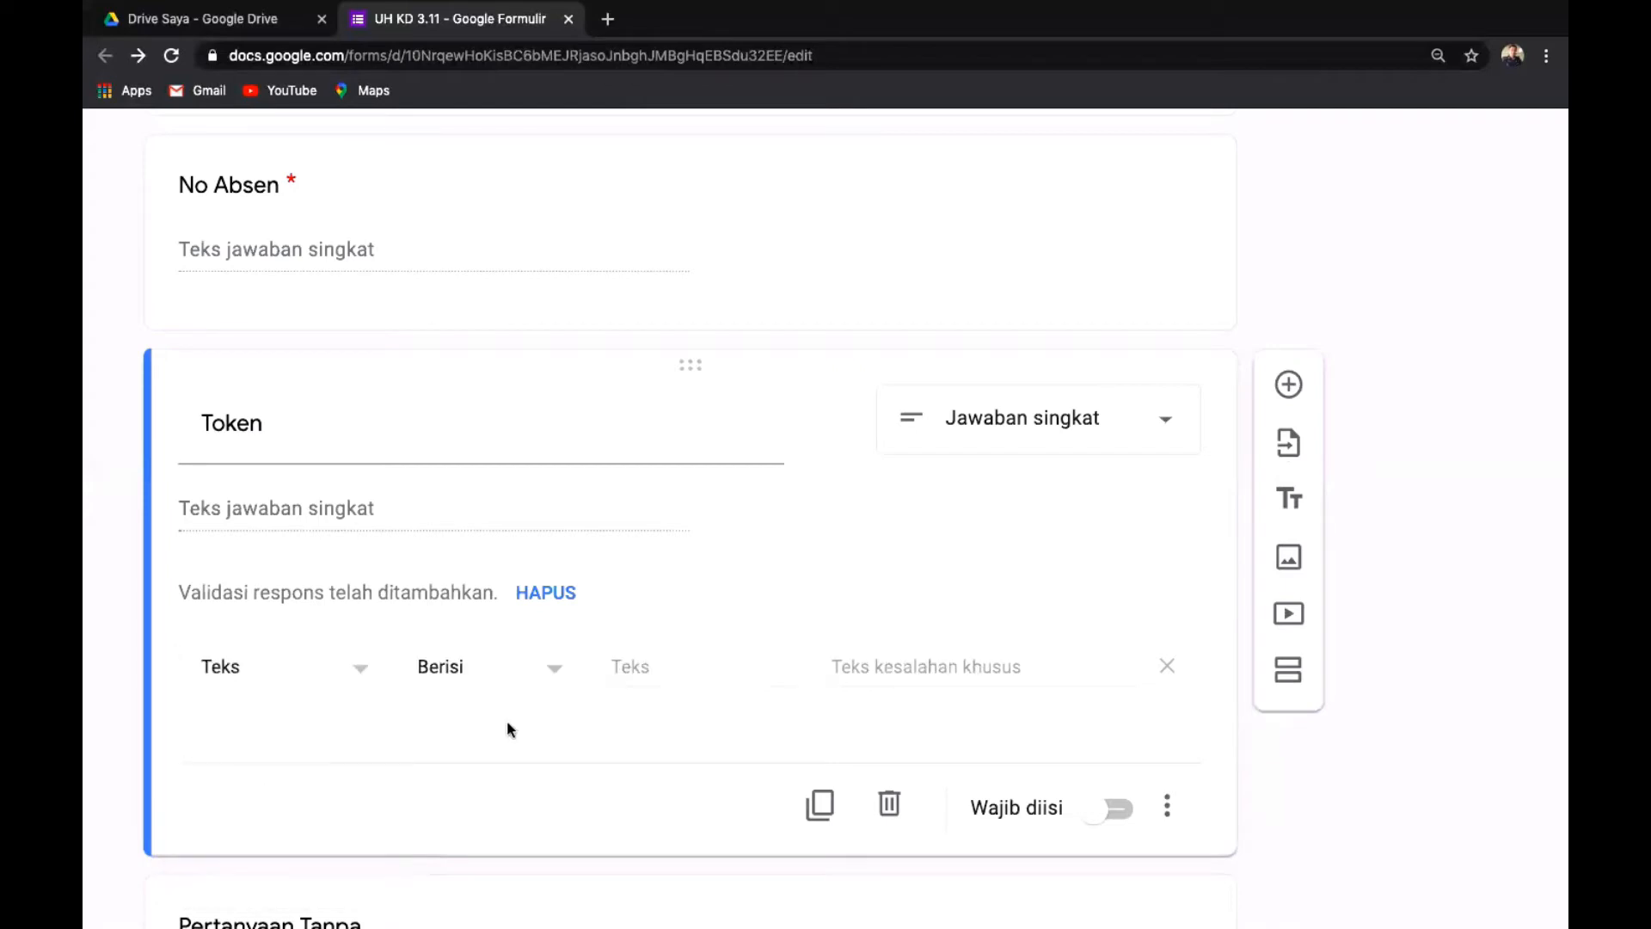
pyautogui.click(623, 668)
pyautogui.write('ABC')
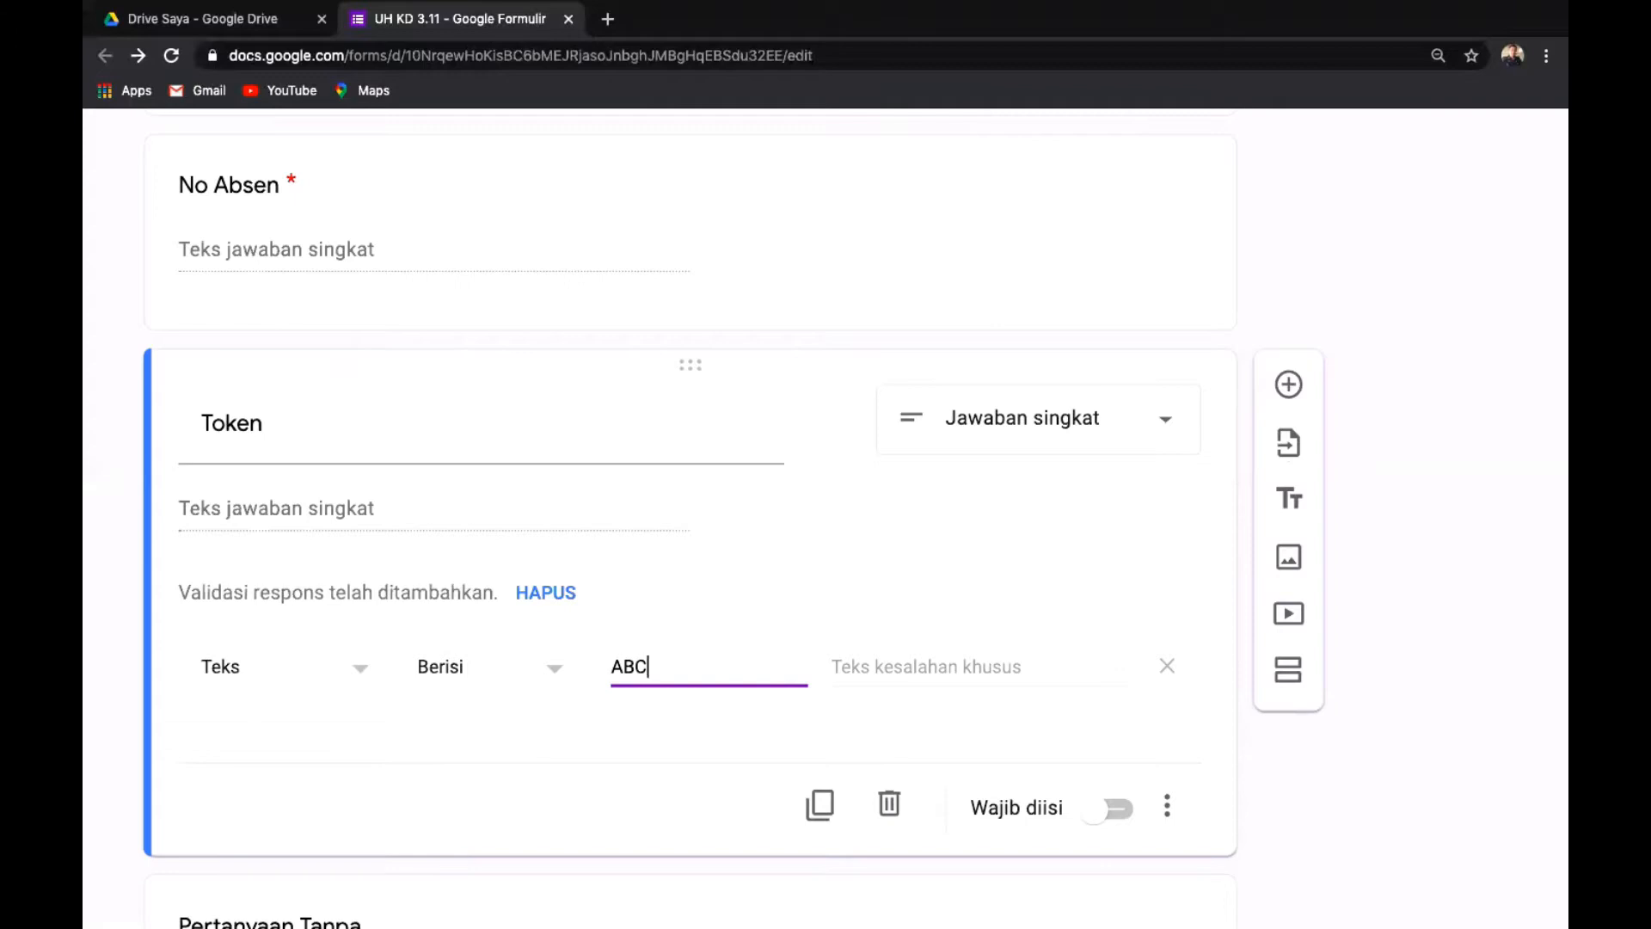
pyautogui.write('DSI')
pyautogui.click(833, 666)
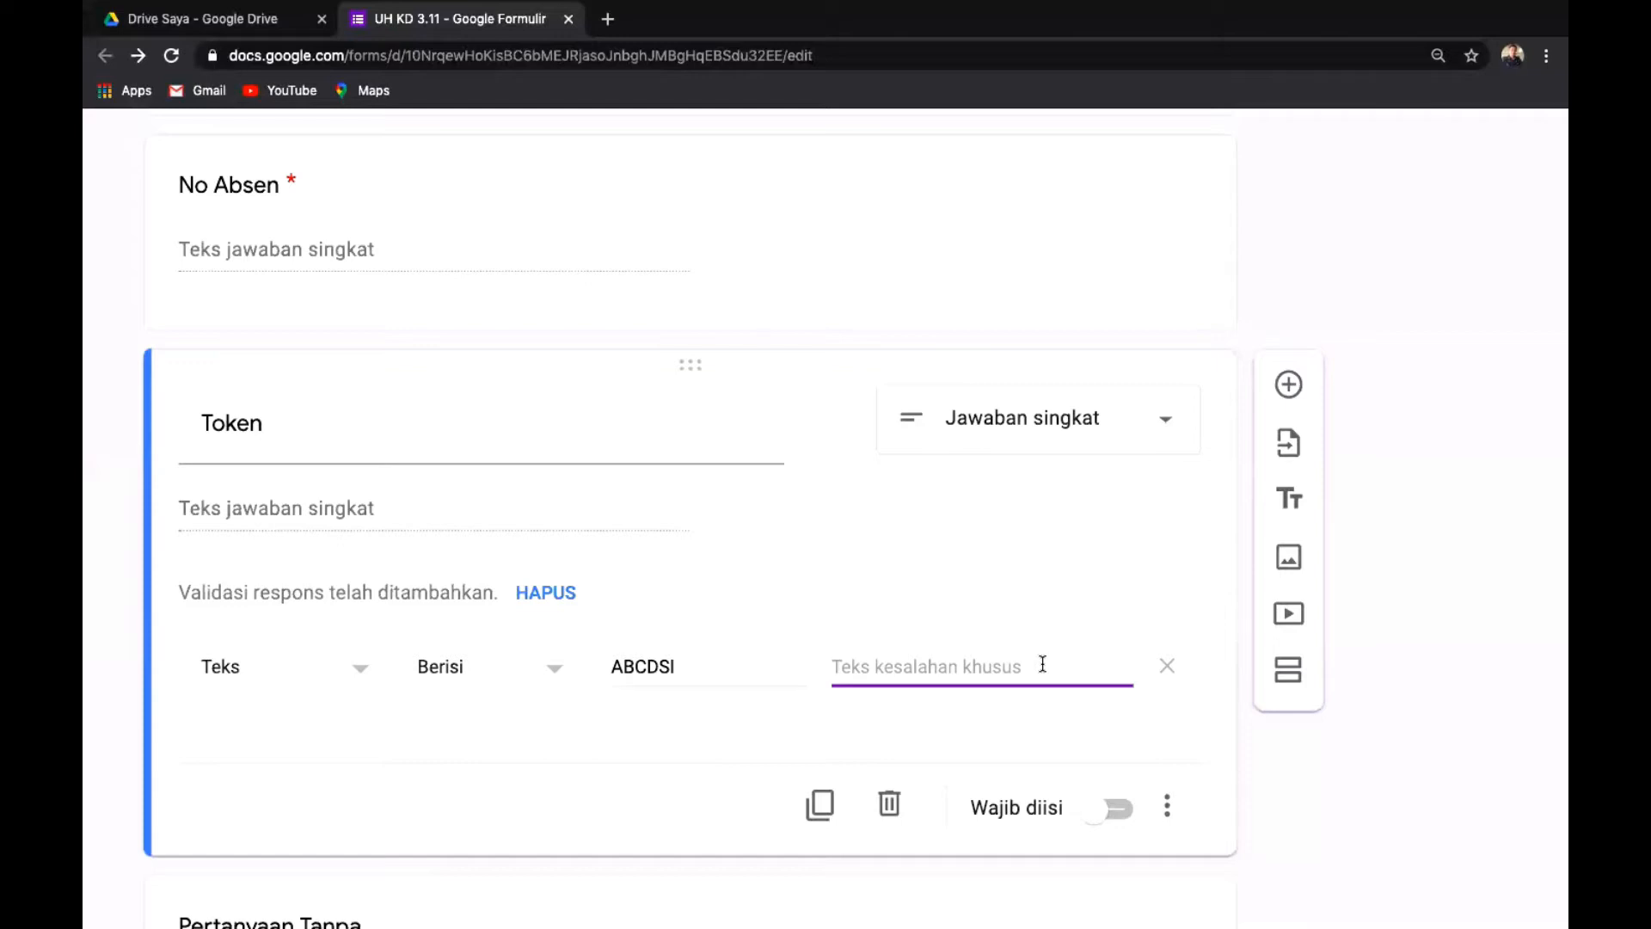
# Enter the error message 'Maaf Token yang anda masukan salah silahkan coba lagi'.
pyautogui.write('Maa')
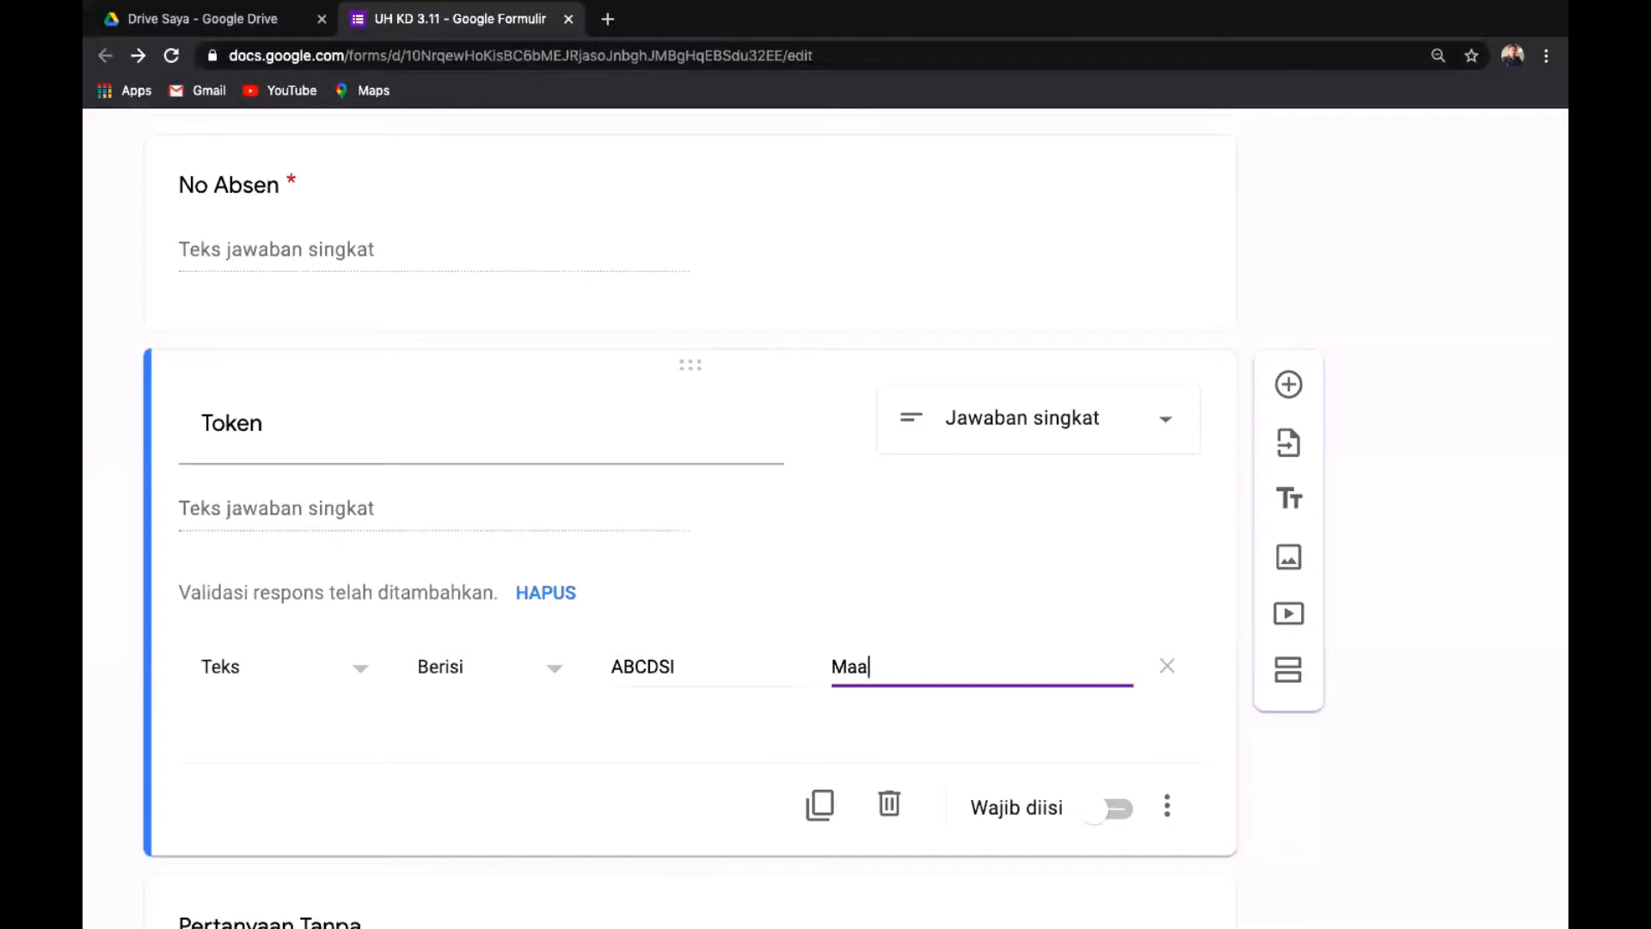
pyautogui.write('f Token yang anda')
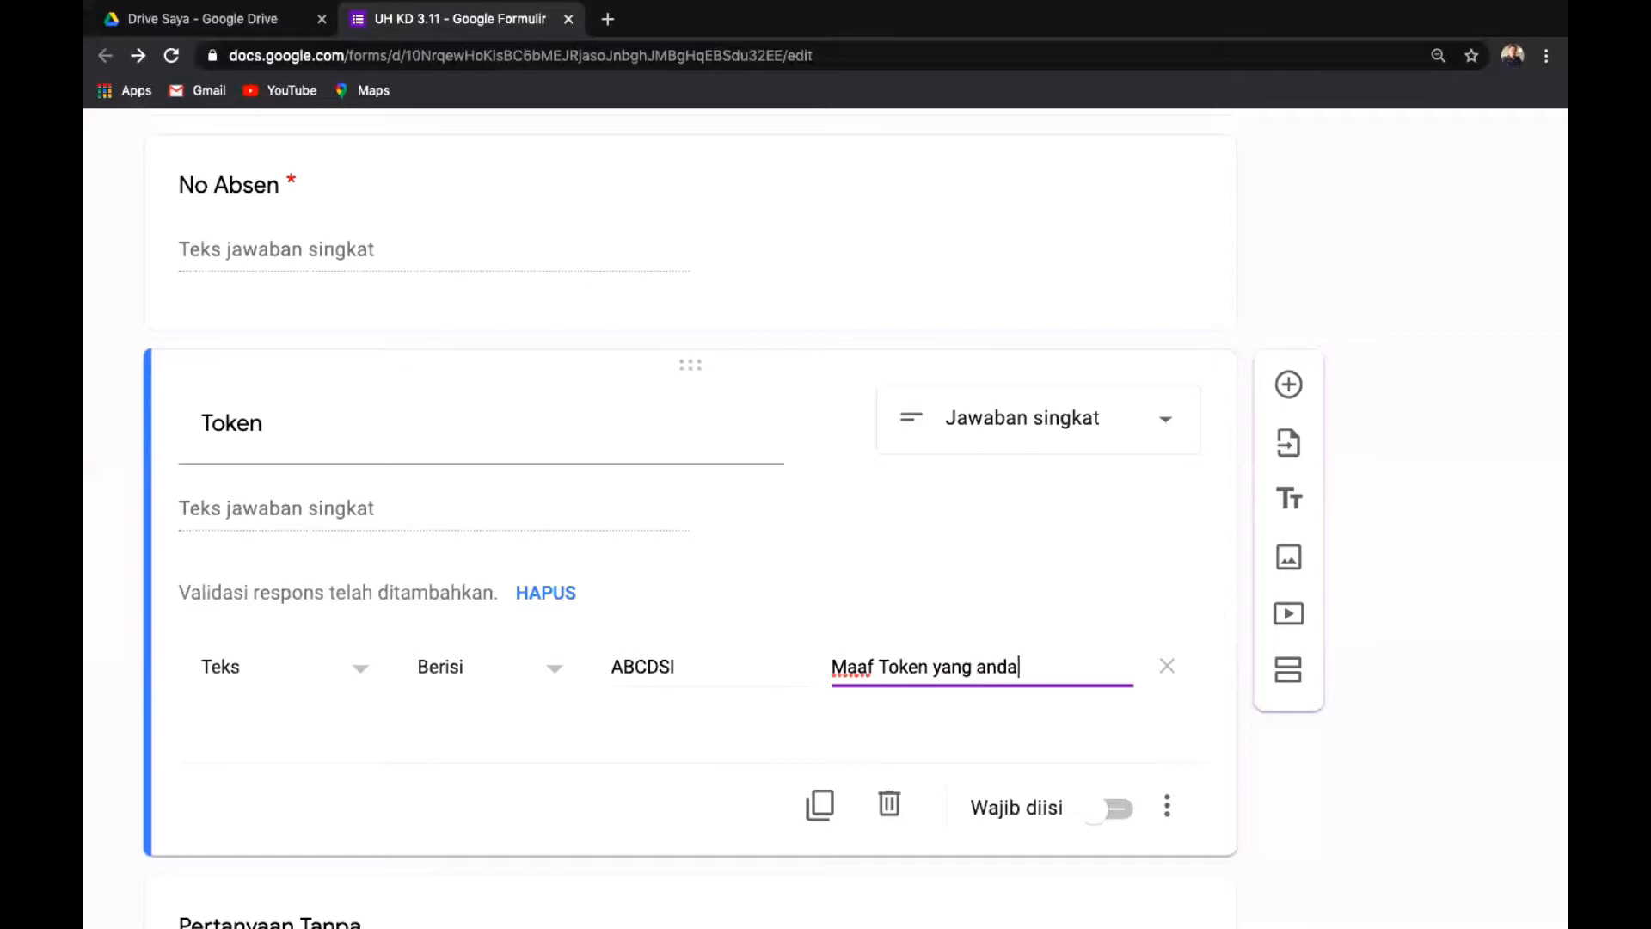
pyautogui.write(' masukan sala')
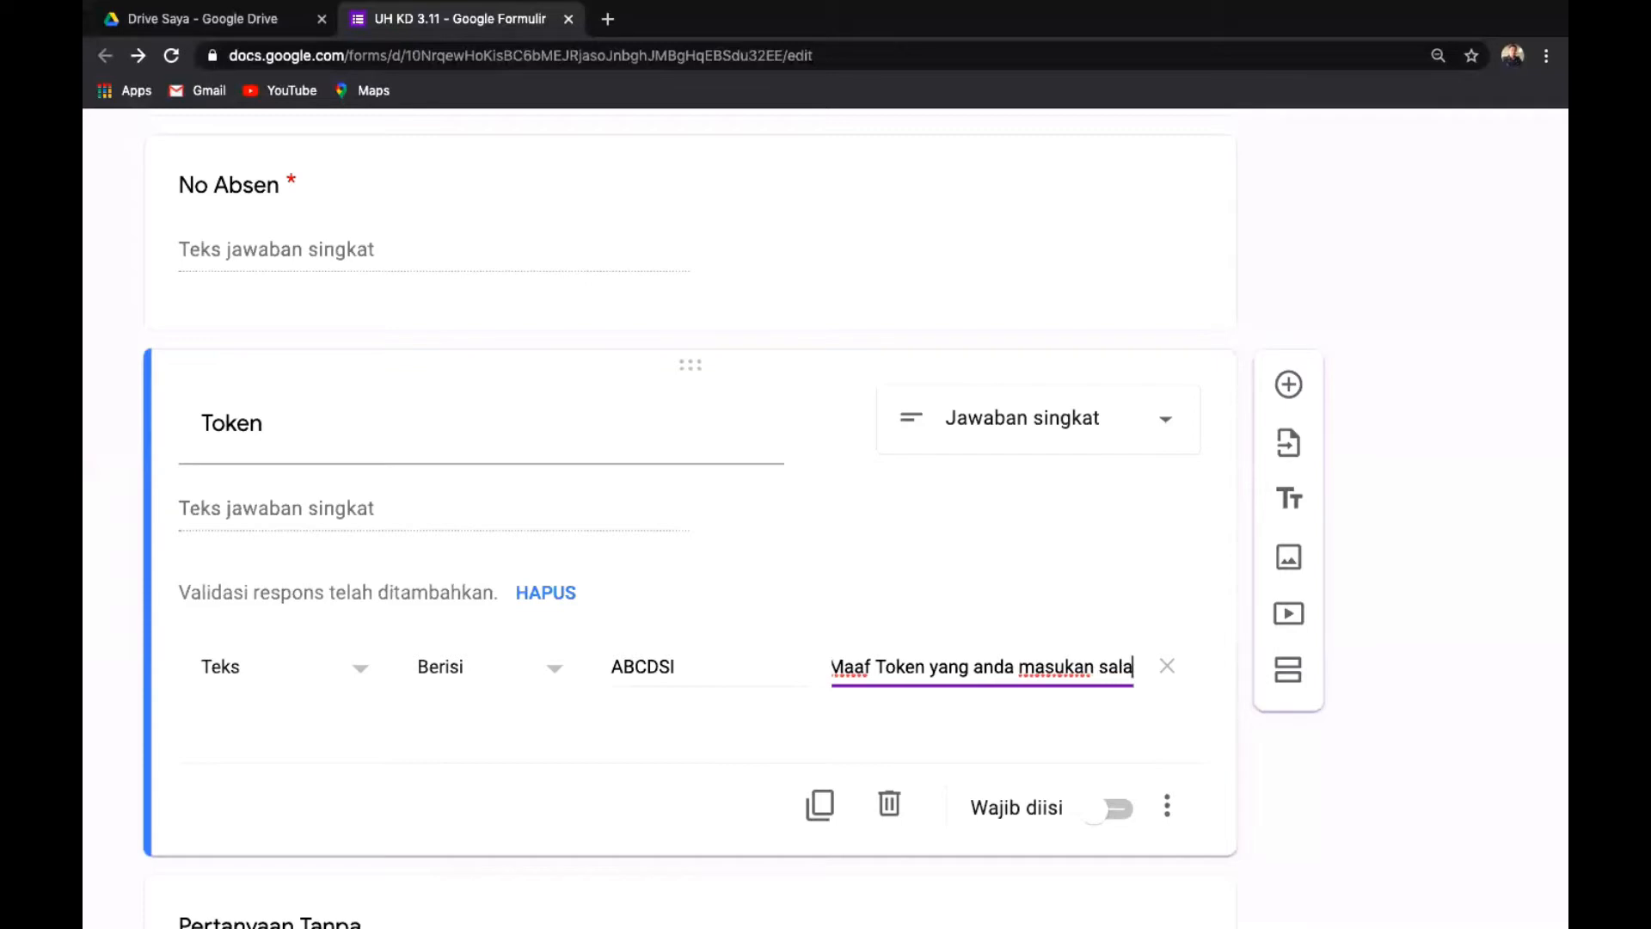
pyautogui.write('h silakan')
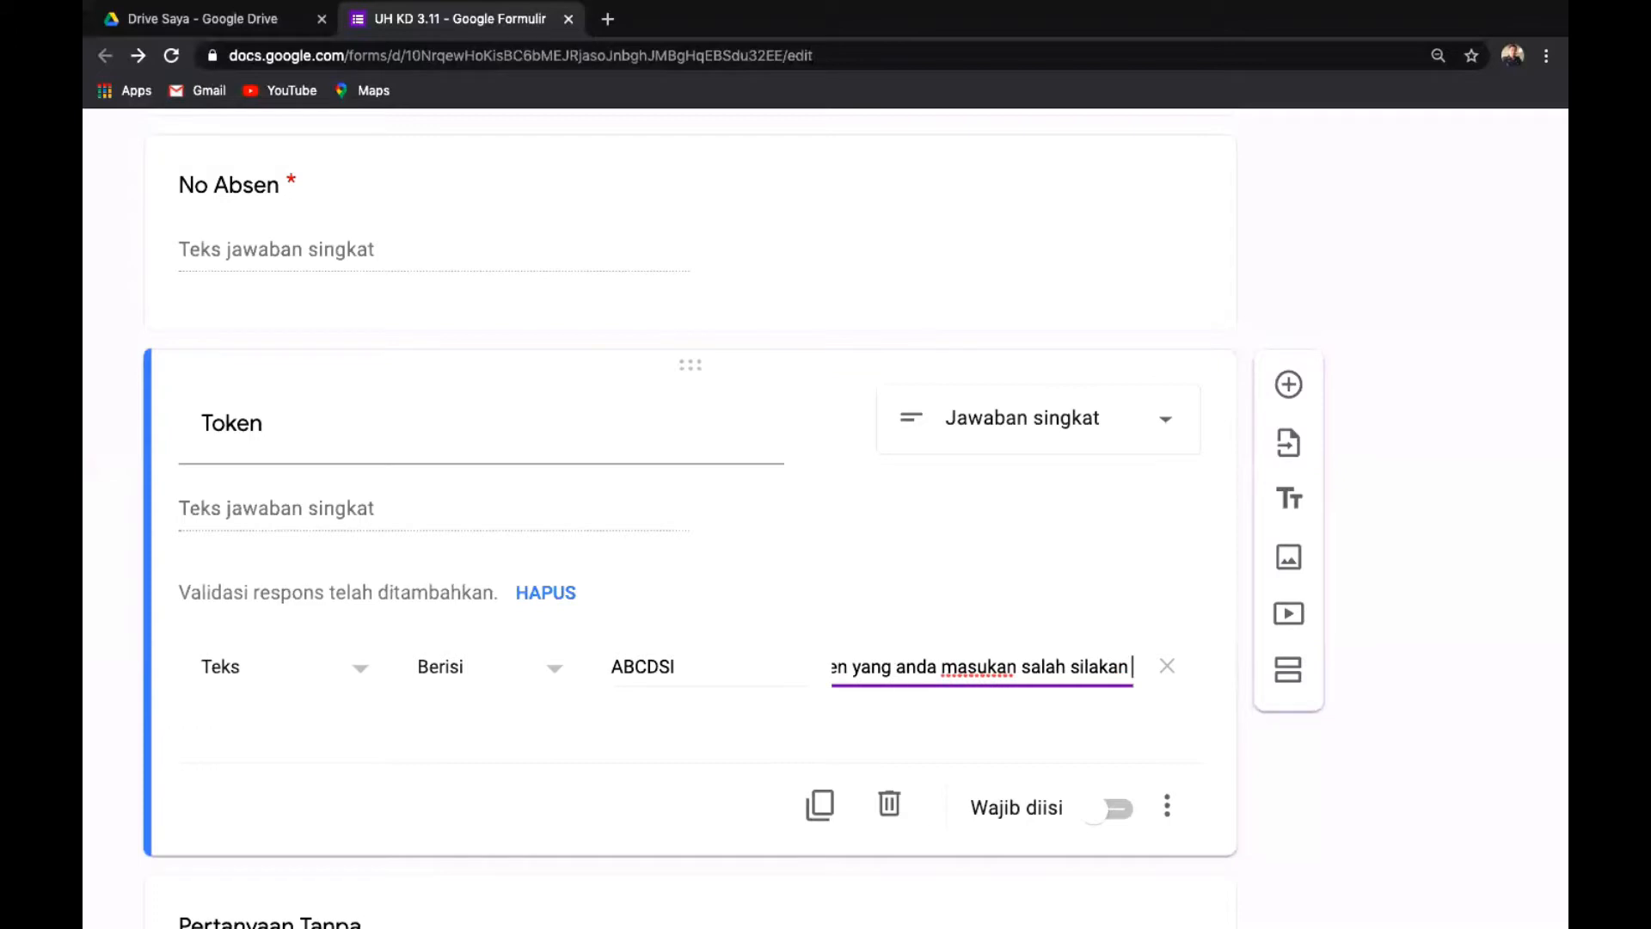
pyautogui.press('Left')
pyautogui.press('Left')
pyautogui.write('h')
pyautogui.press('Right')
pyautogui.press('Right')
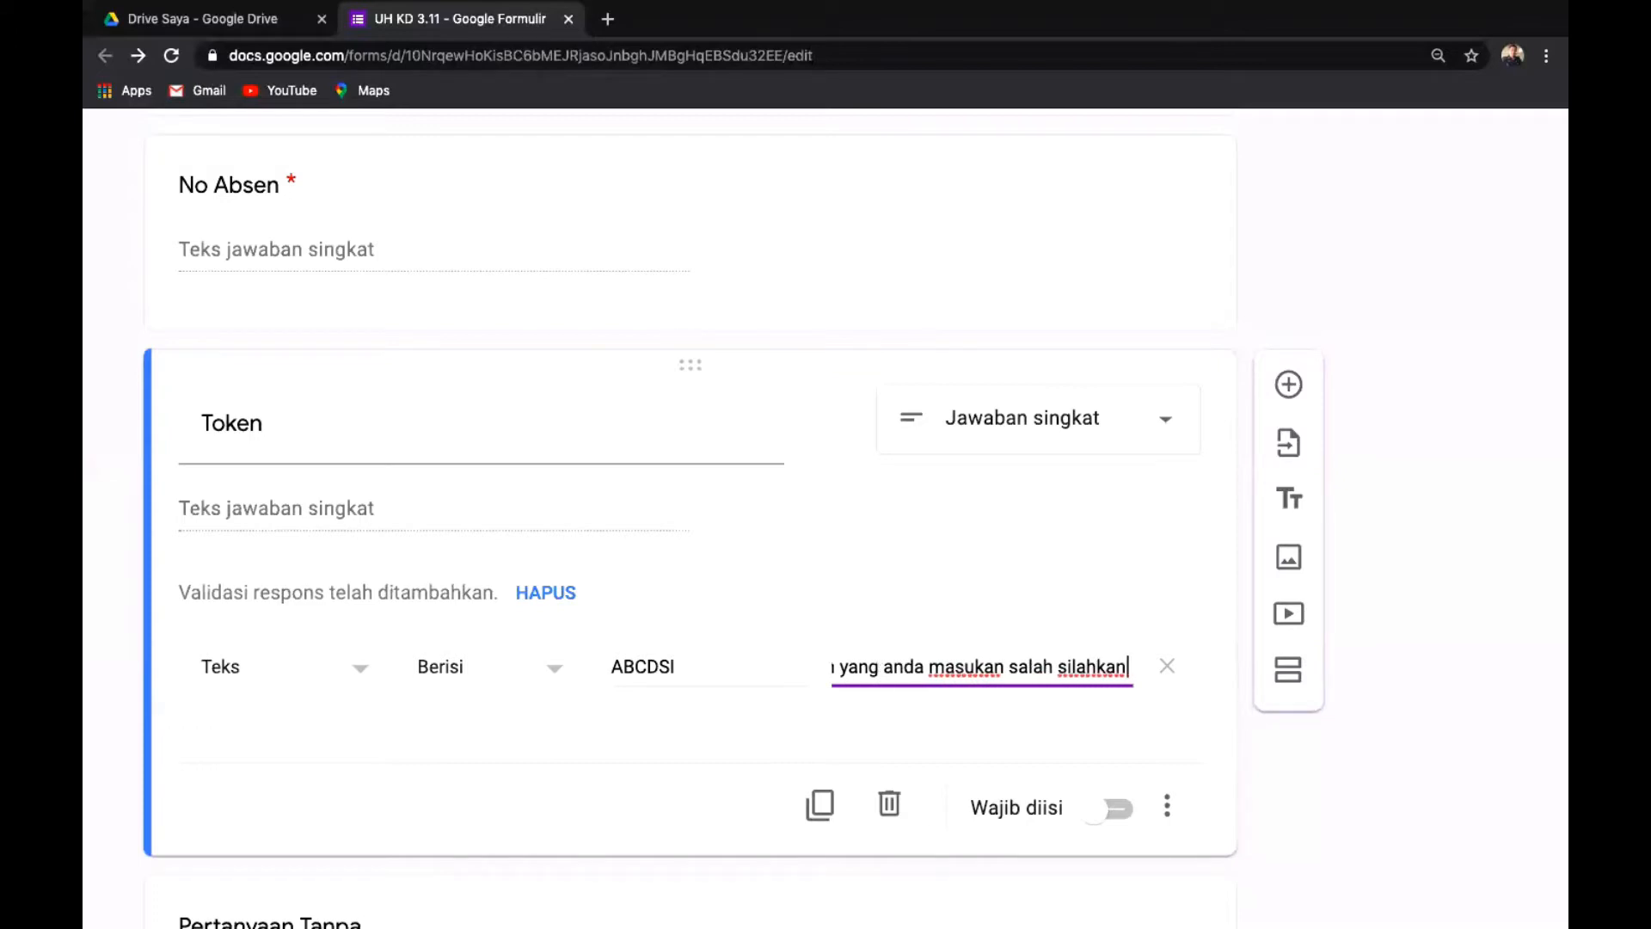
pyautogui.write('coba')
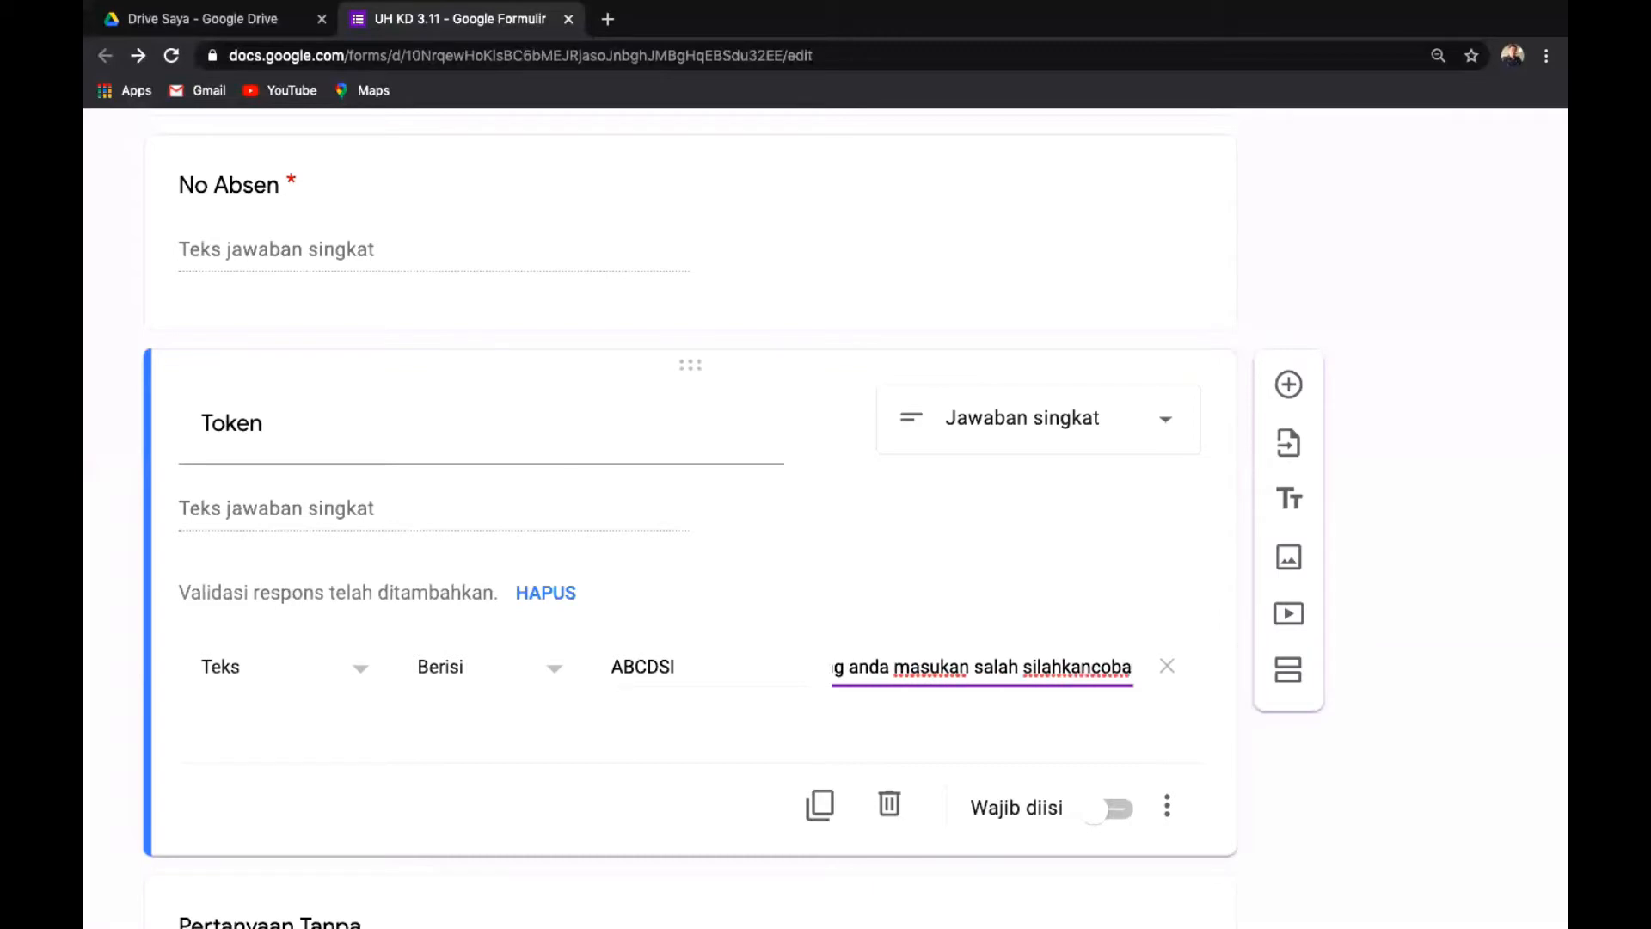
pyautogui.press('Left')
pyautogui.press('Left')
pyautogui.press('Left')
pyautogui.press('Left')
pyautogui.press('Right')
pyautogui.press('Right')
pyautogui.write('lagi')
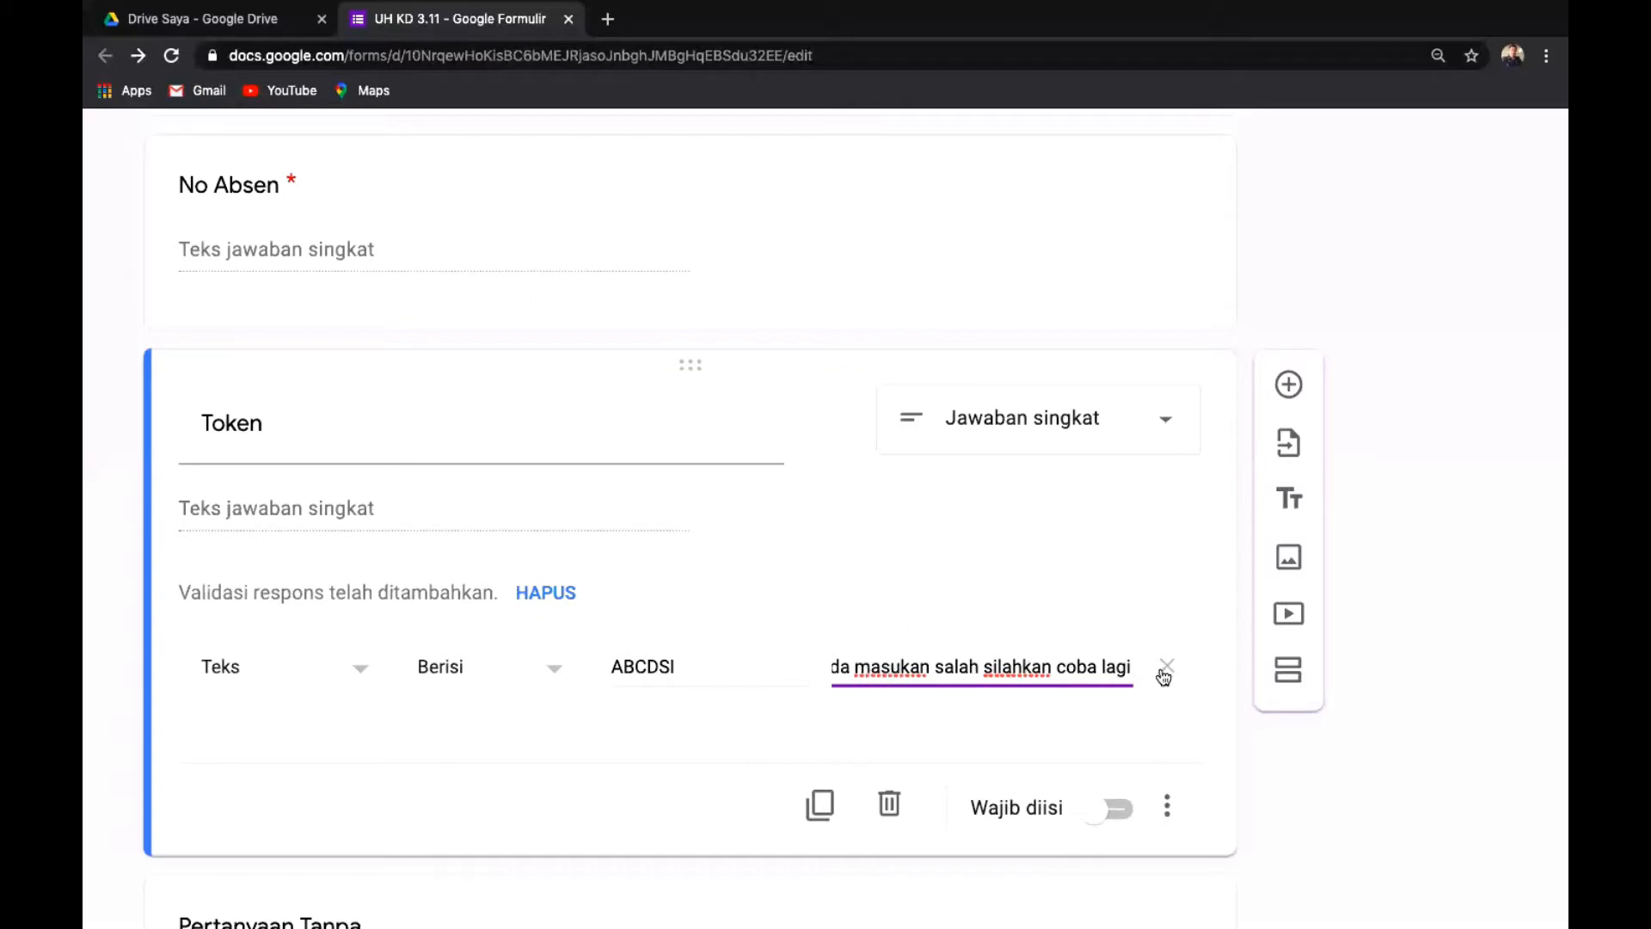
pyautogui.click(1126, 811)
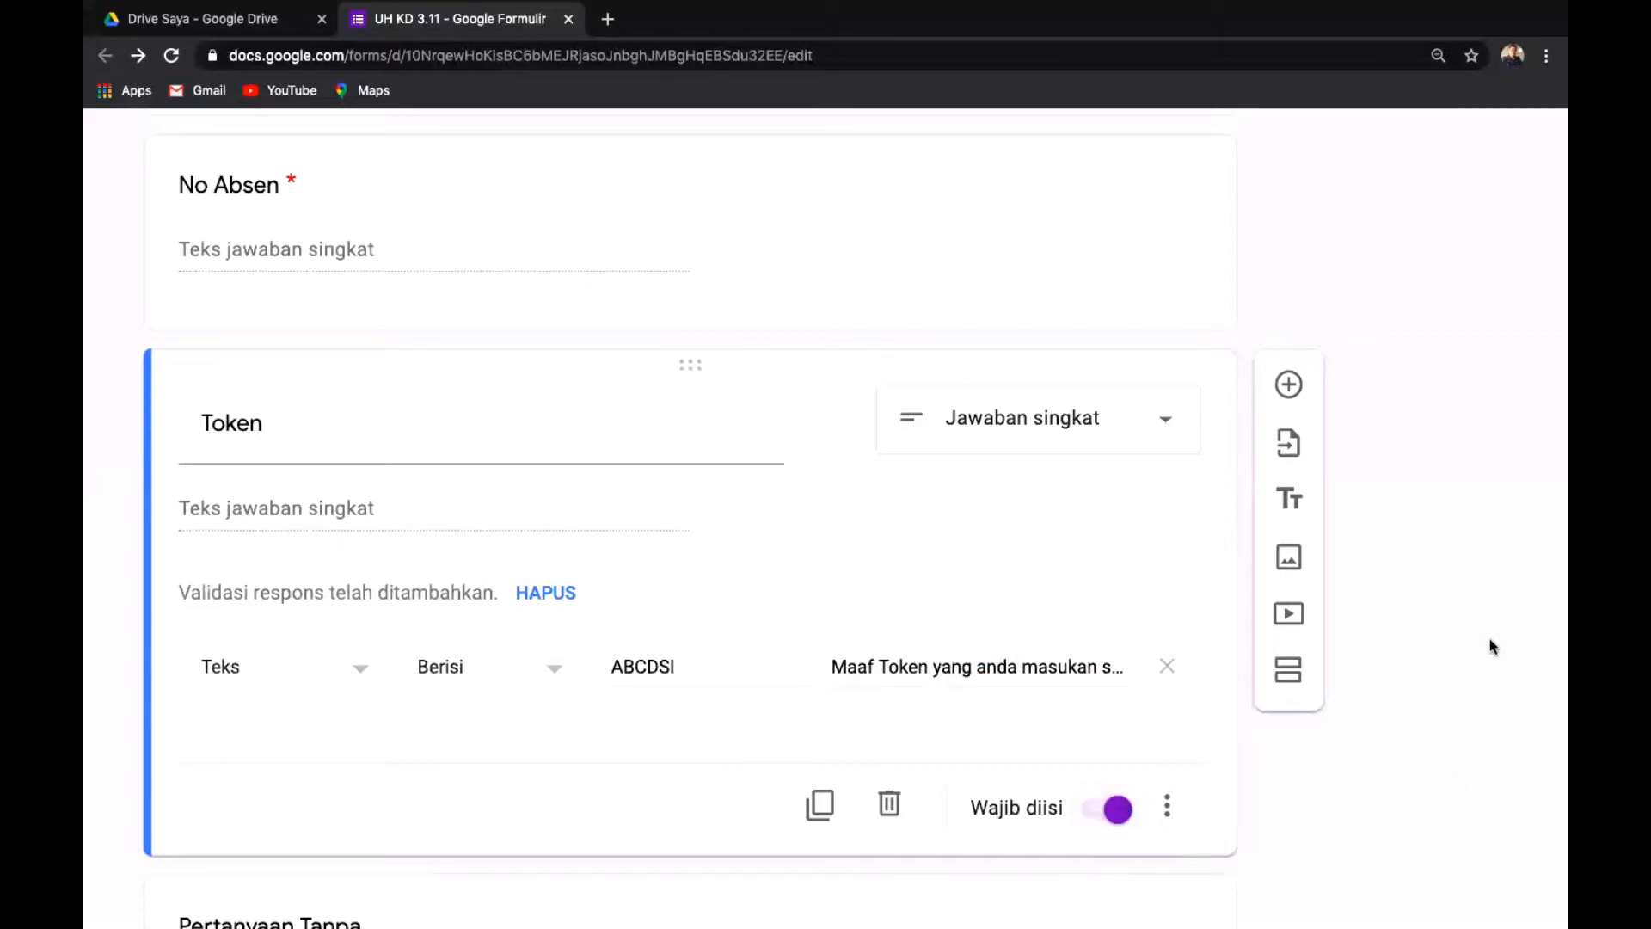
# Delete the blank 'Pertanyaan Tanpa Judul' card left below the Token question.
pyautogui.scroll(-3, 1490, 647)
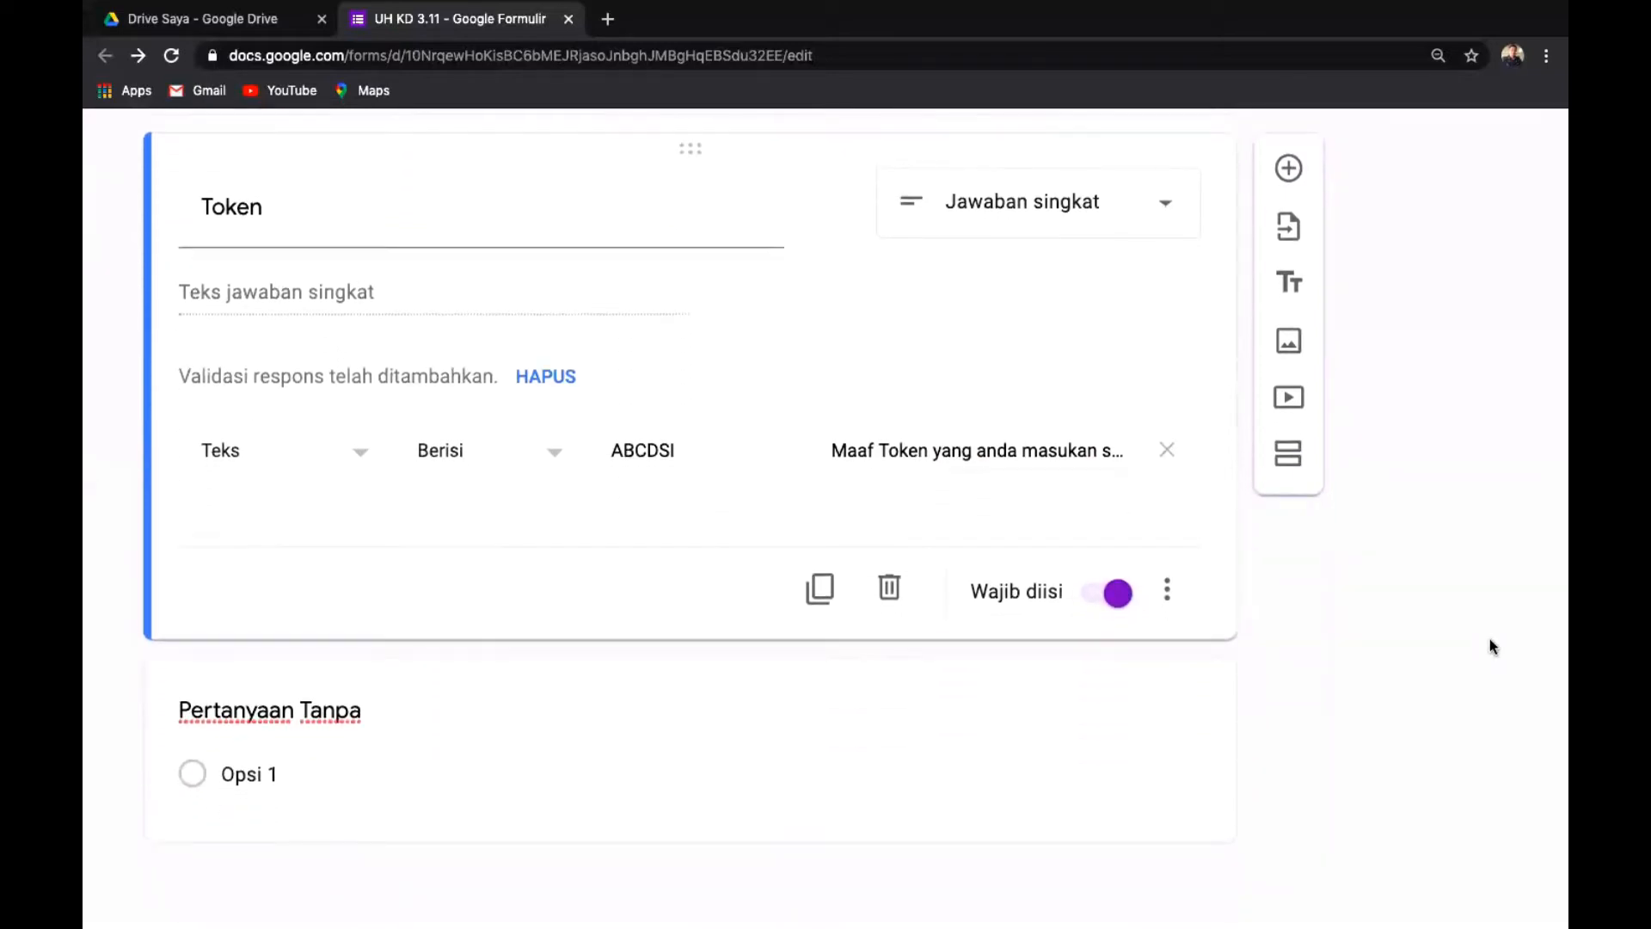
pyautogui.scroll(10, 1490, 640)
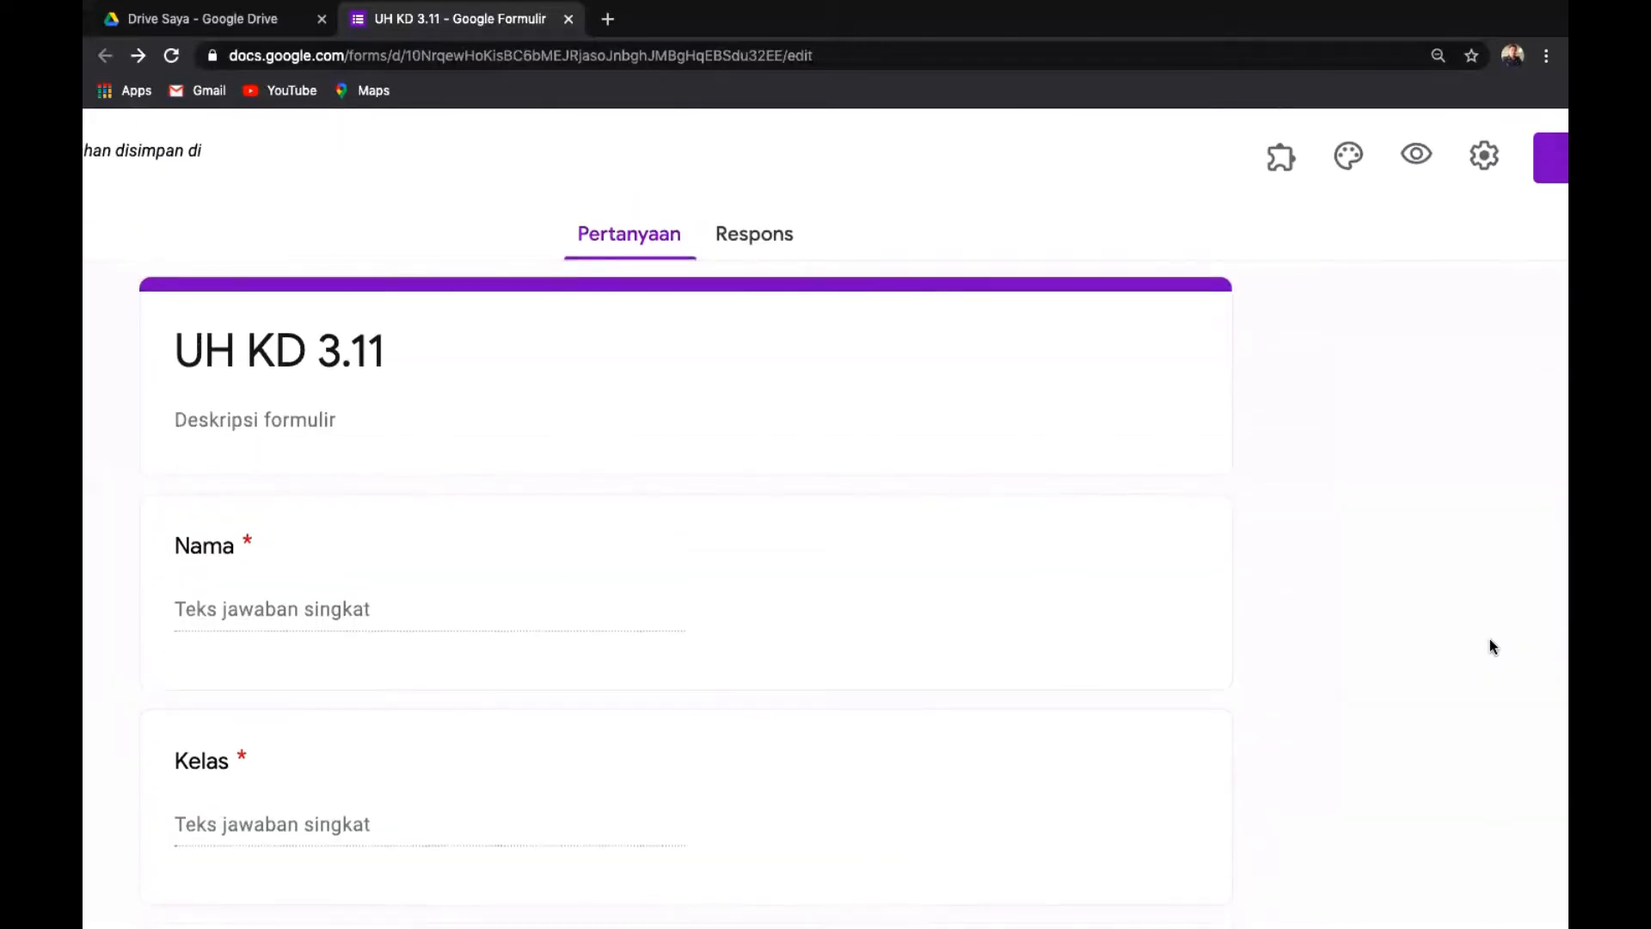
pyautogui.scroll(-3, 1492, 647)
pyautogui.scroll(-8, 1490, 646)
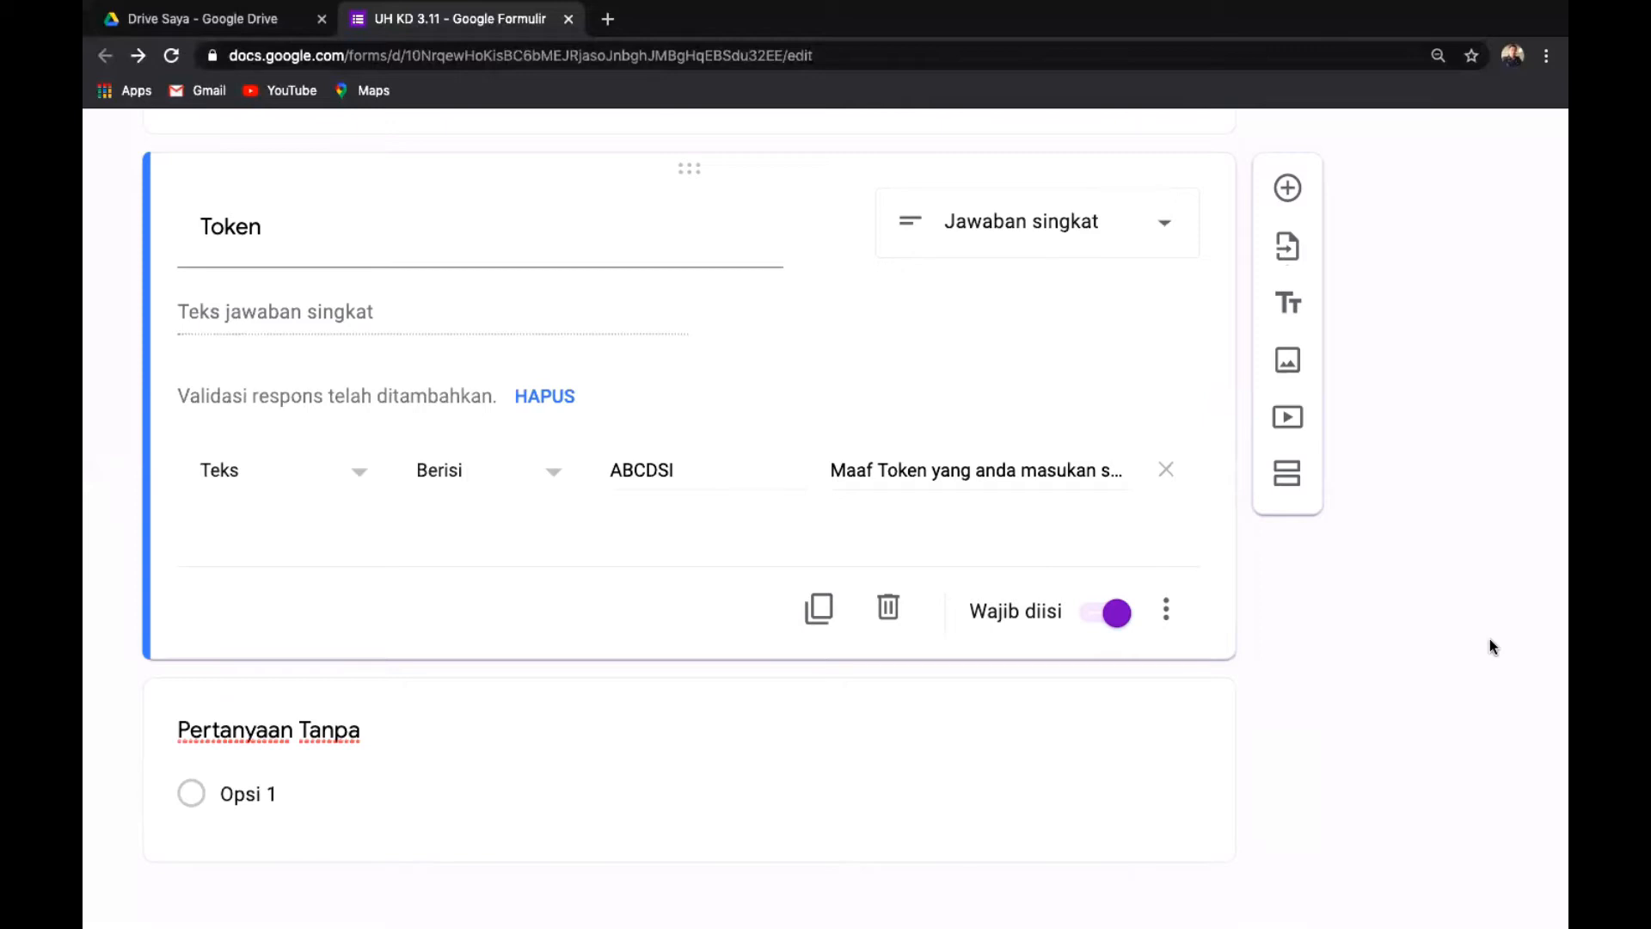
pyautogui.click(1030, 798)
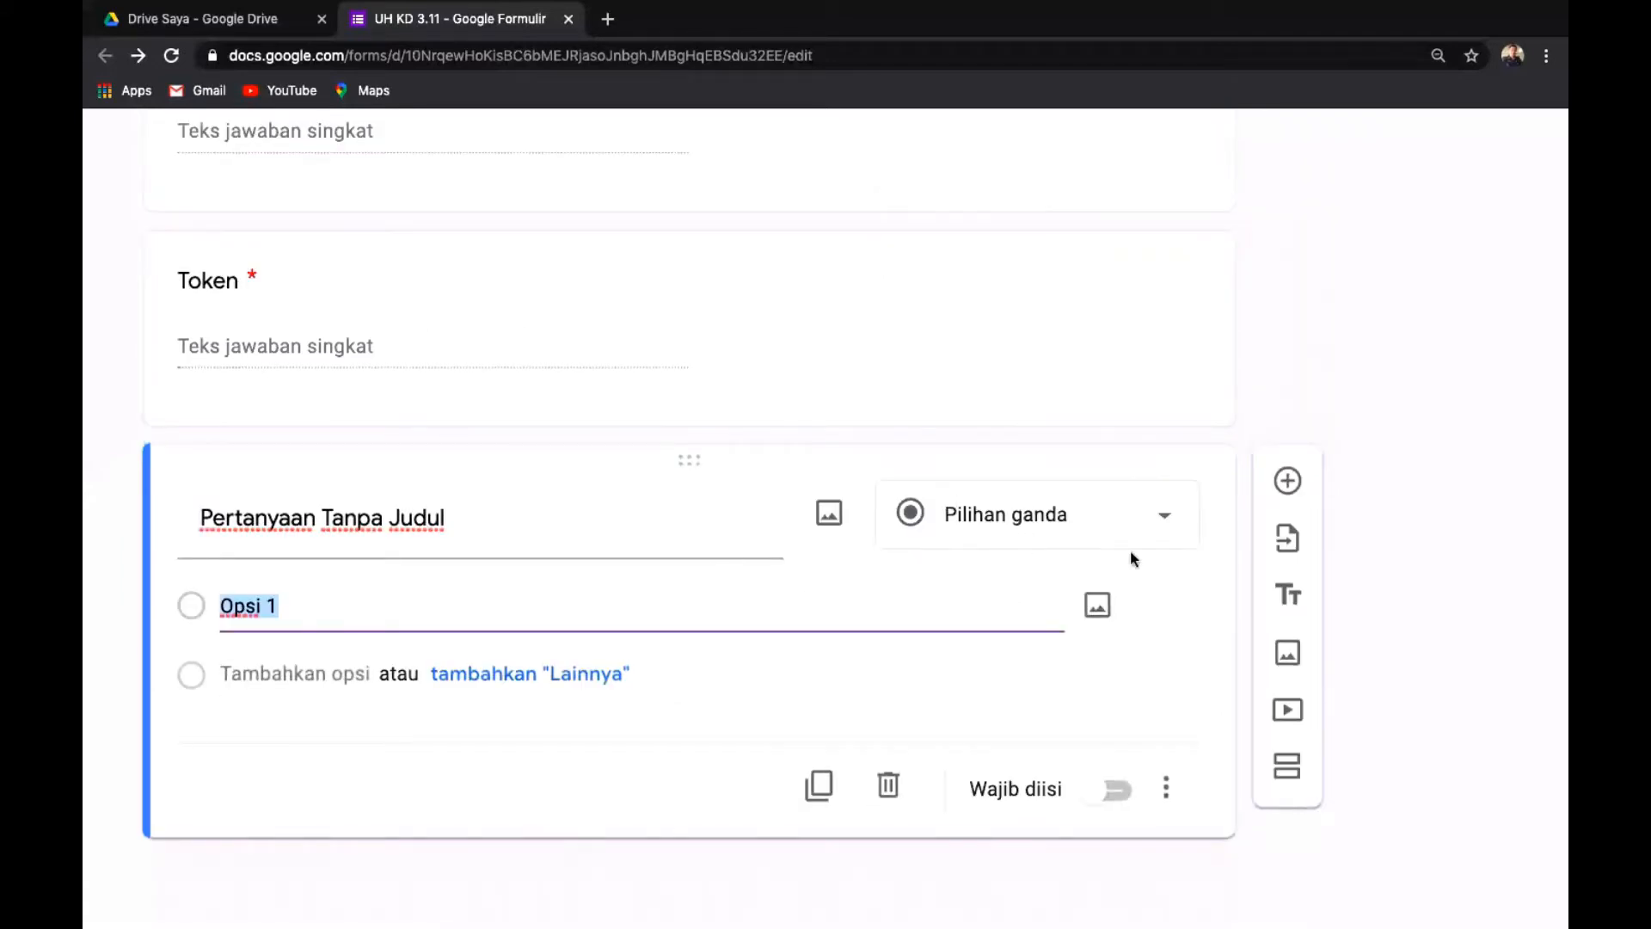
pyautogui.click(889, 791)
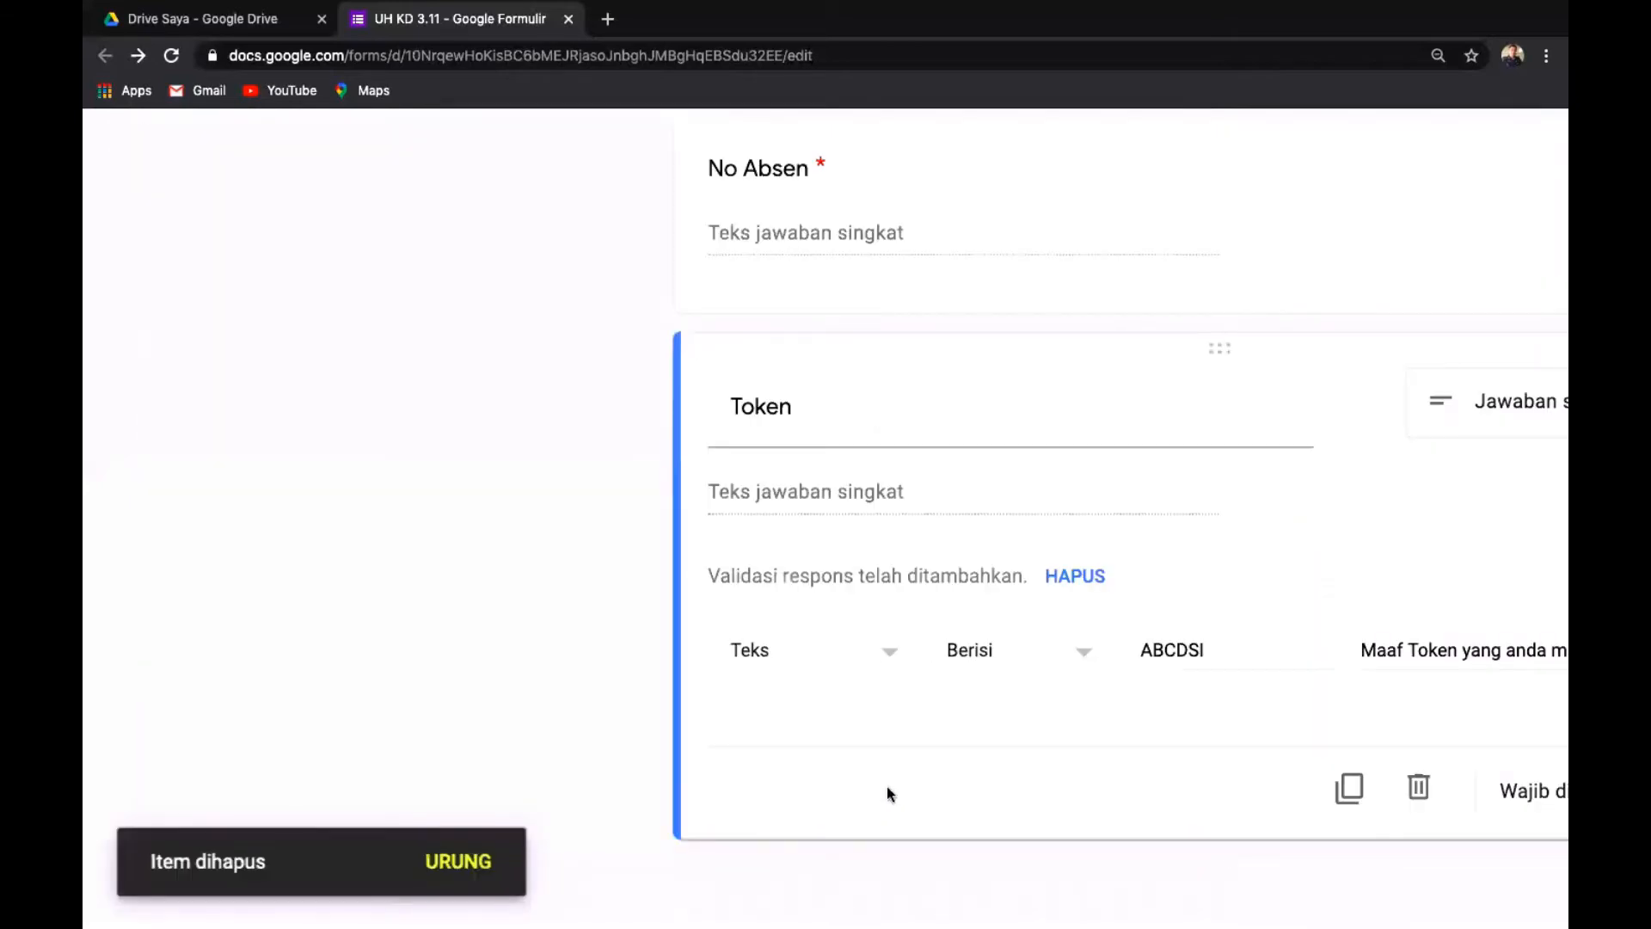
pyautogui.hotkey('ctrl', '-')
pyautogui.hotkey('ctrl', '-')
pyautogui.hotkey('ctrl', '-')
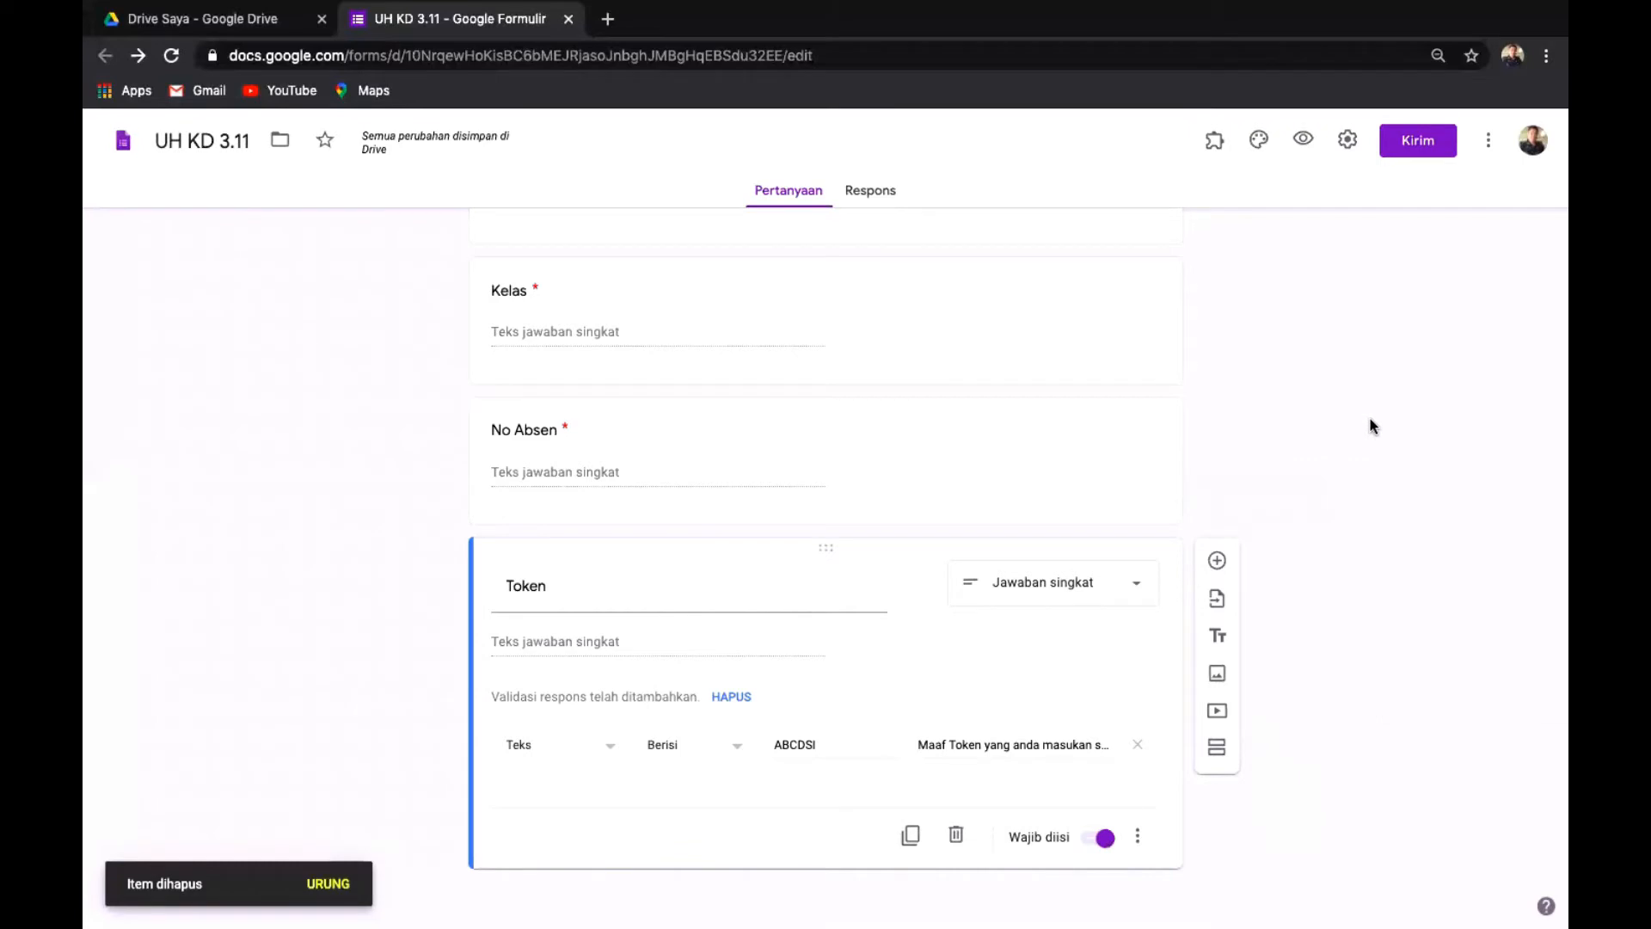
pyautogui.scroll(3, 1373, 425)
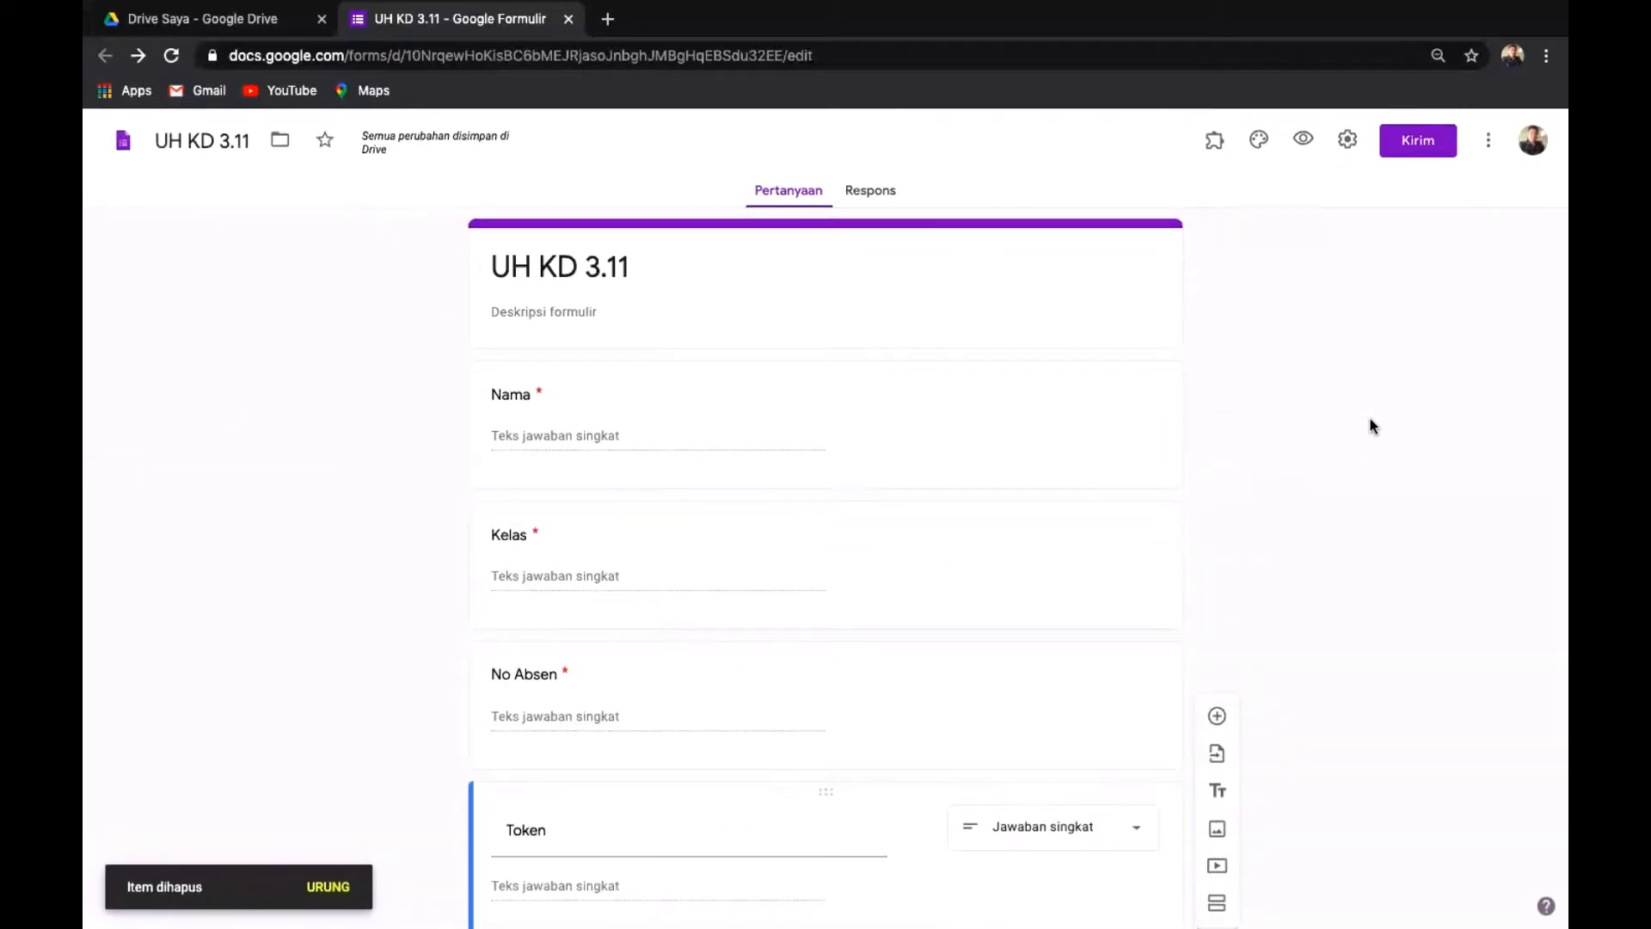
pyautogui.scroll(-3, 1370, 418)
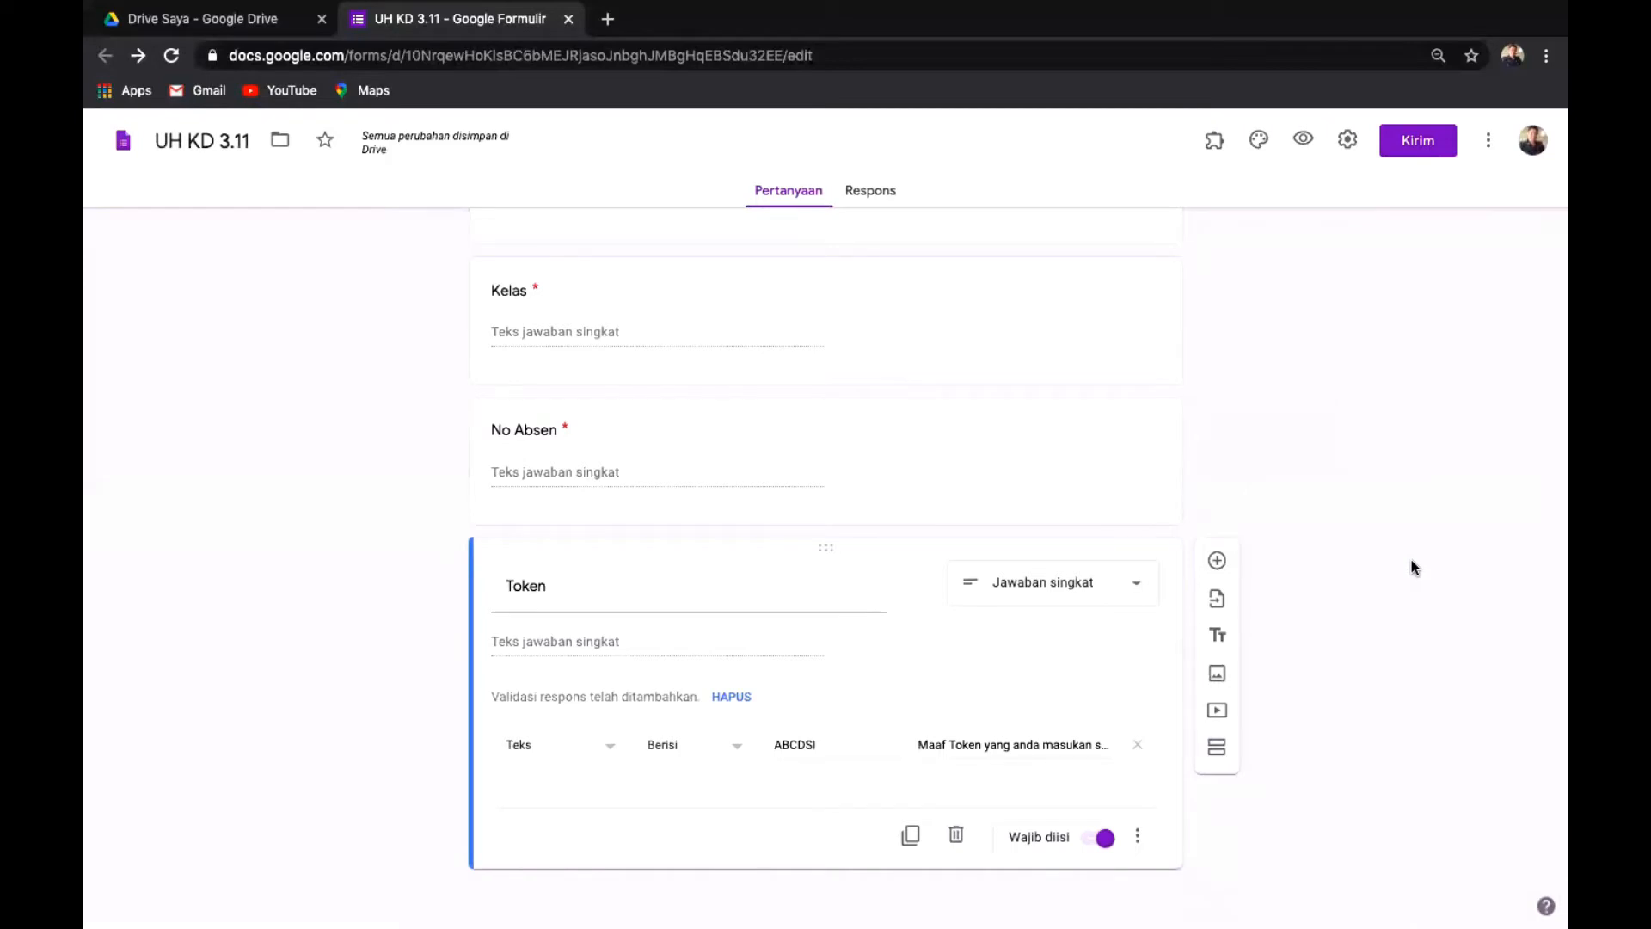
pyautogui.scroll(1, 1411, 567)
pyautogui.scroll(-1, 1411, 627)
pyautogui.scroll(3, 1391, 370)
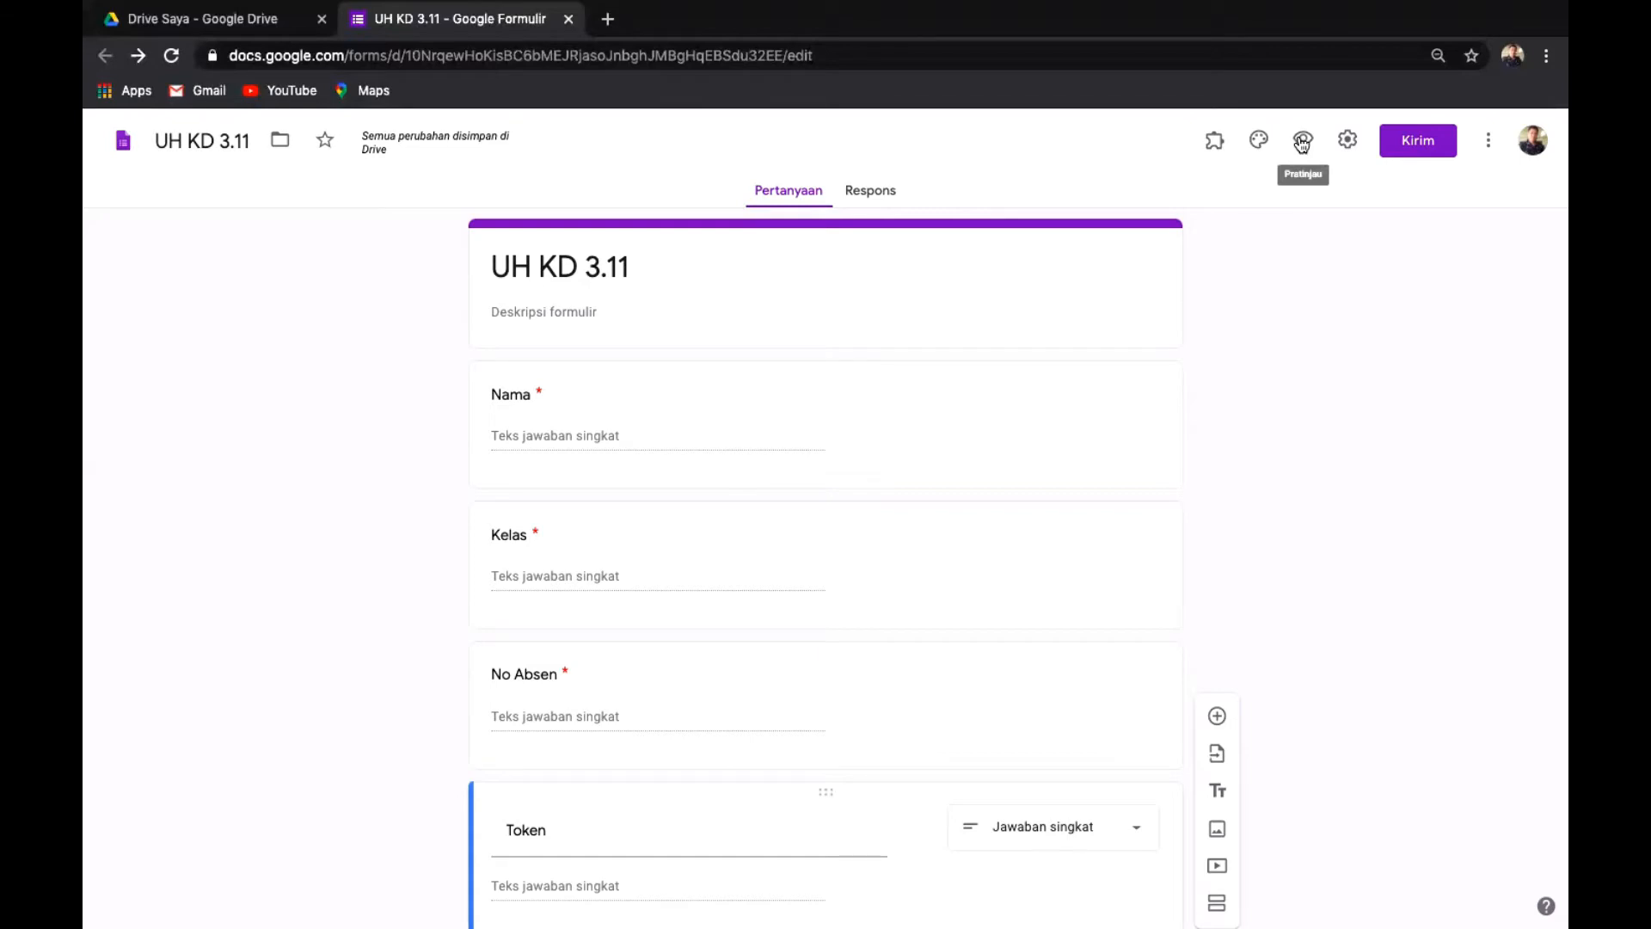
pyautogui.scroll(-5, 1302, 145)
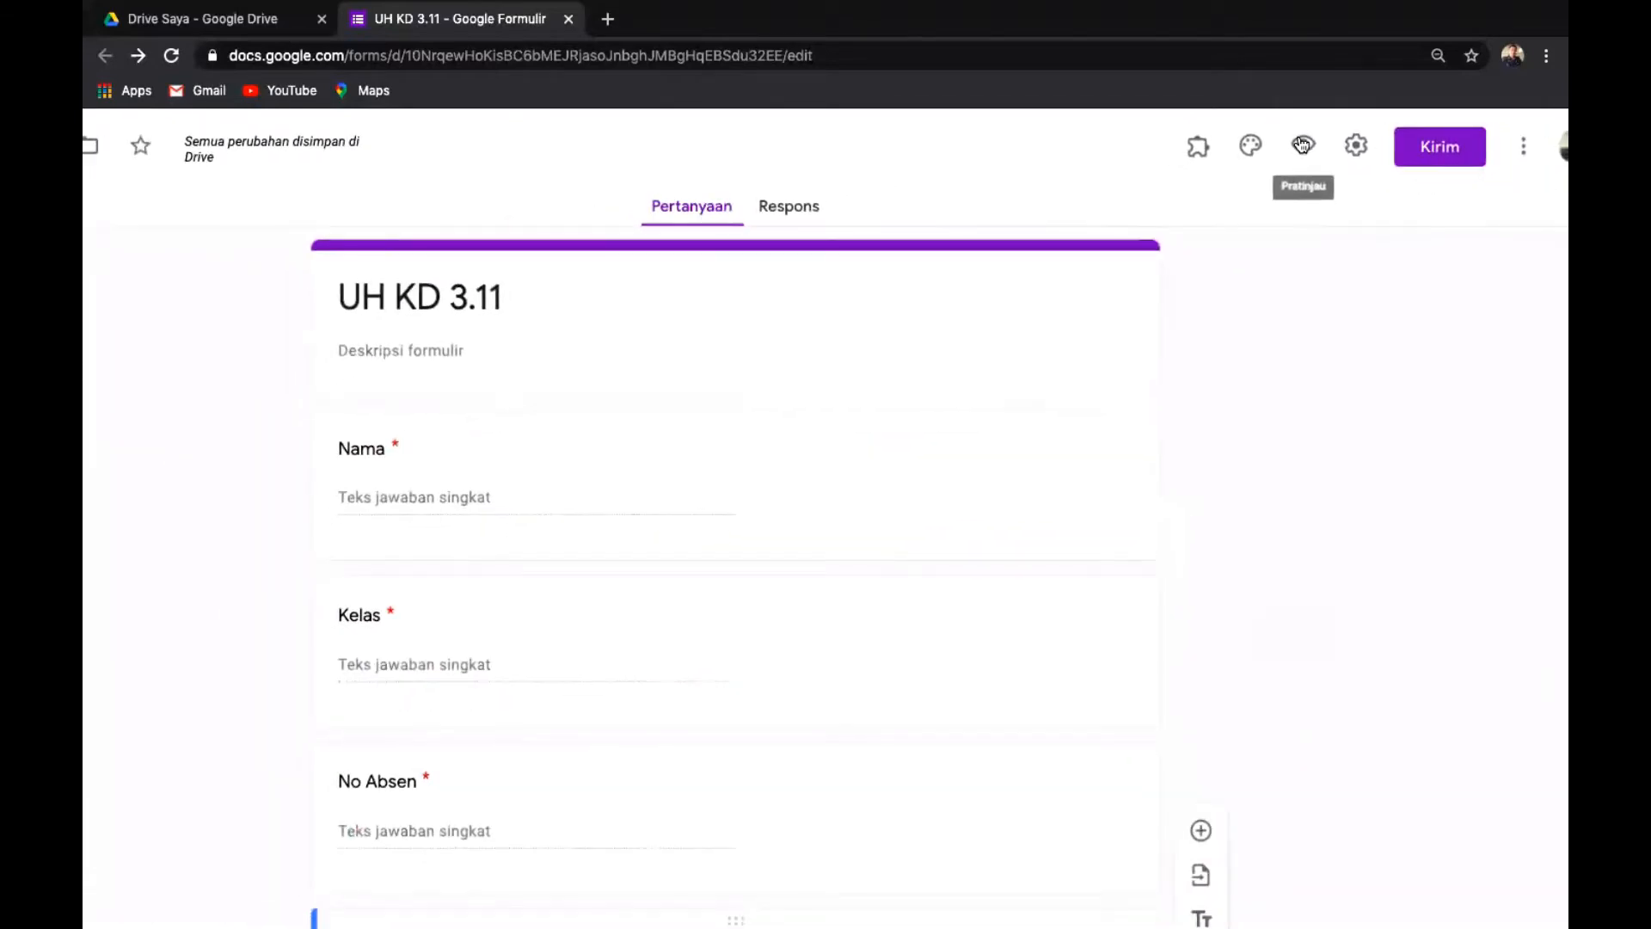
# Preview the UH KD 3.11 form as a respondent, then close the preview.
pyautogui.click(1302, 146)
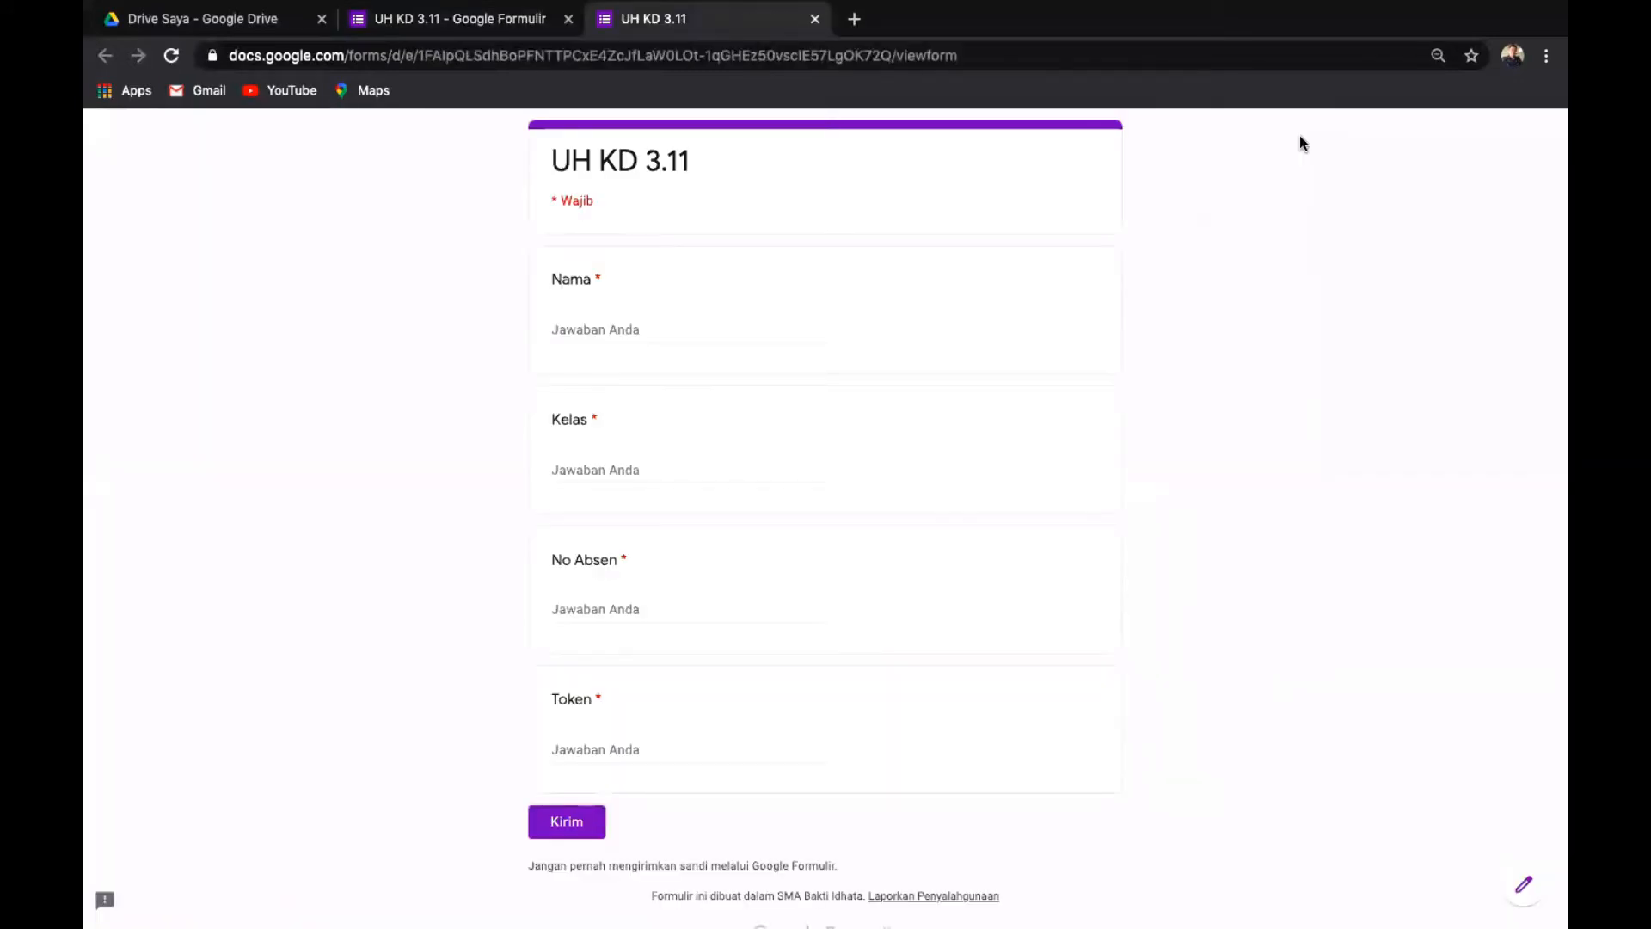
pyautogui.scroll(-2, 1300, 141)
pyautogui.scroll(1, 1300, 140)
pyautogui.scroll(-1, 1300, 141)
pyautogui.scroll(1, 1300, 140)
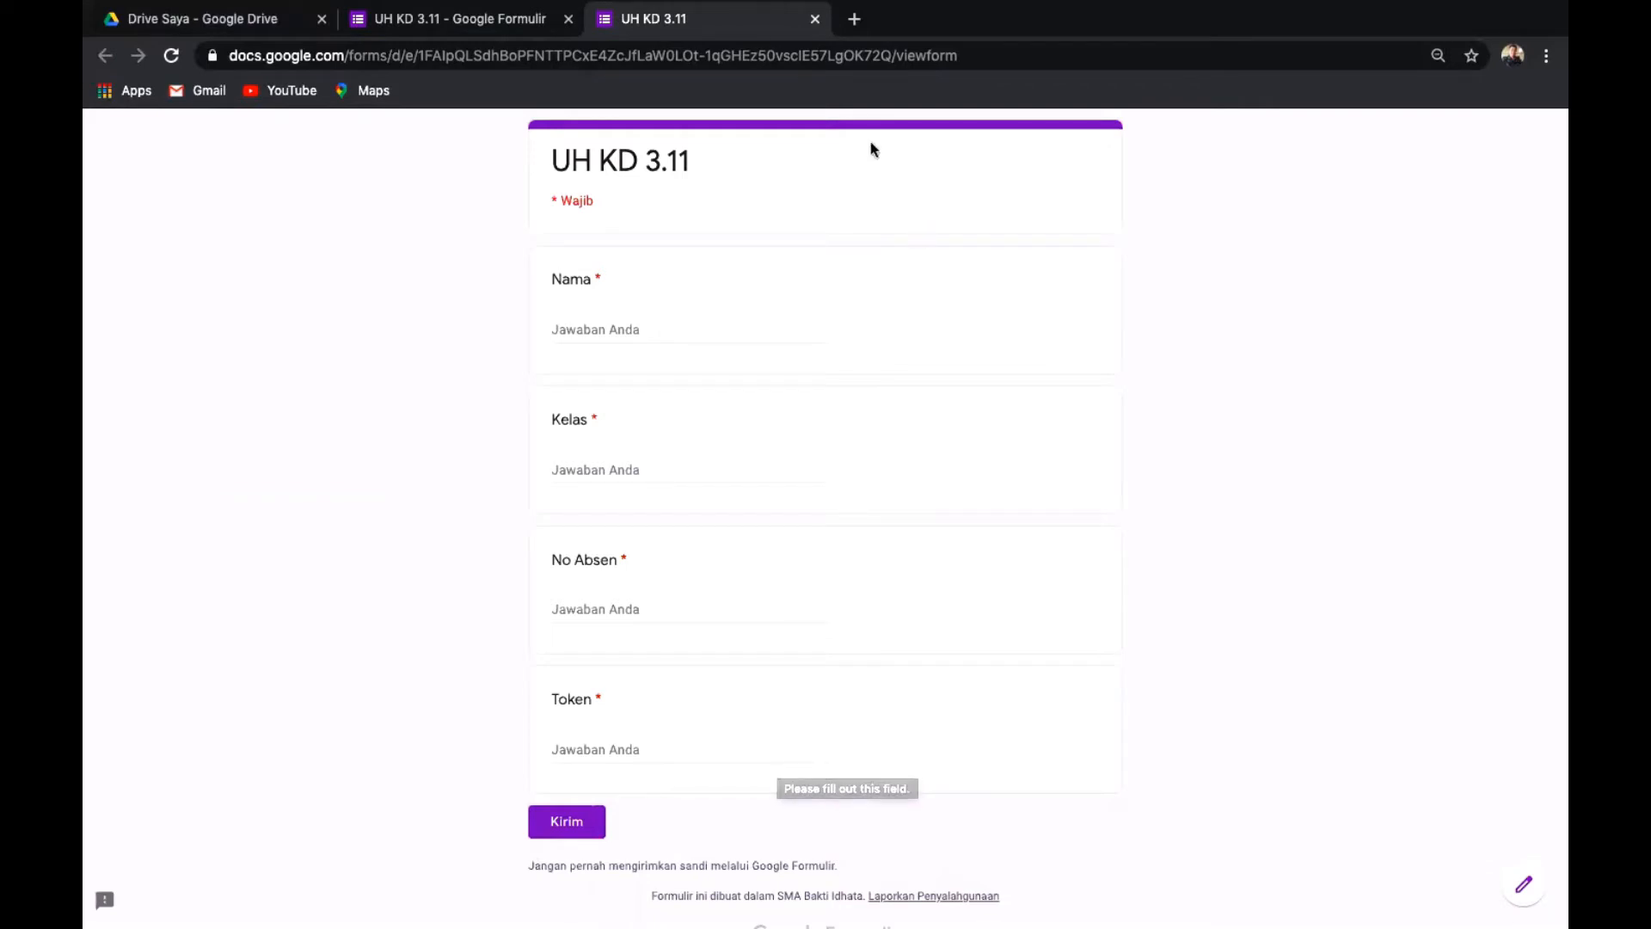
pyautogui.click(815, 19)
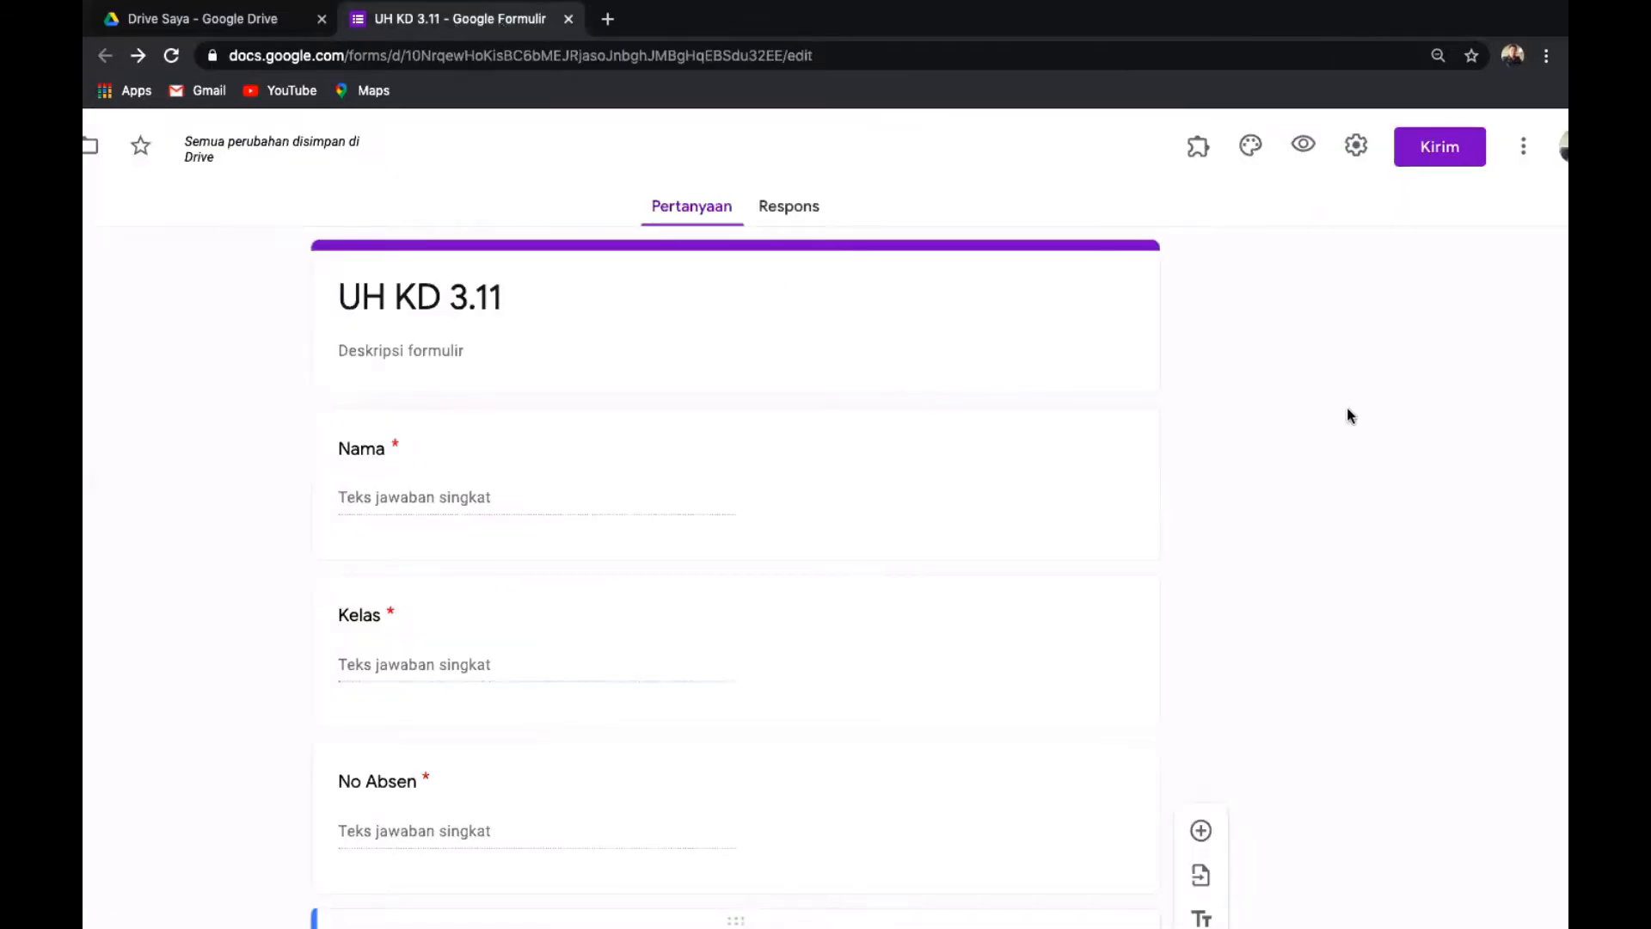
# Insert a new untitled section, 'Bagian 2 dari 2', after the Token question.
pyautogui.scroll(-3, 1336, 410)
pyautogui.scroll(-2, 1336, 410)
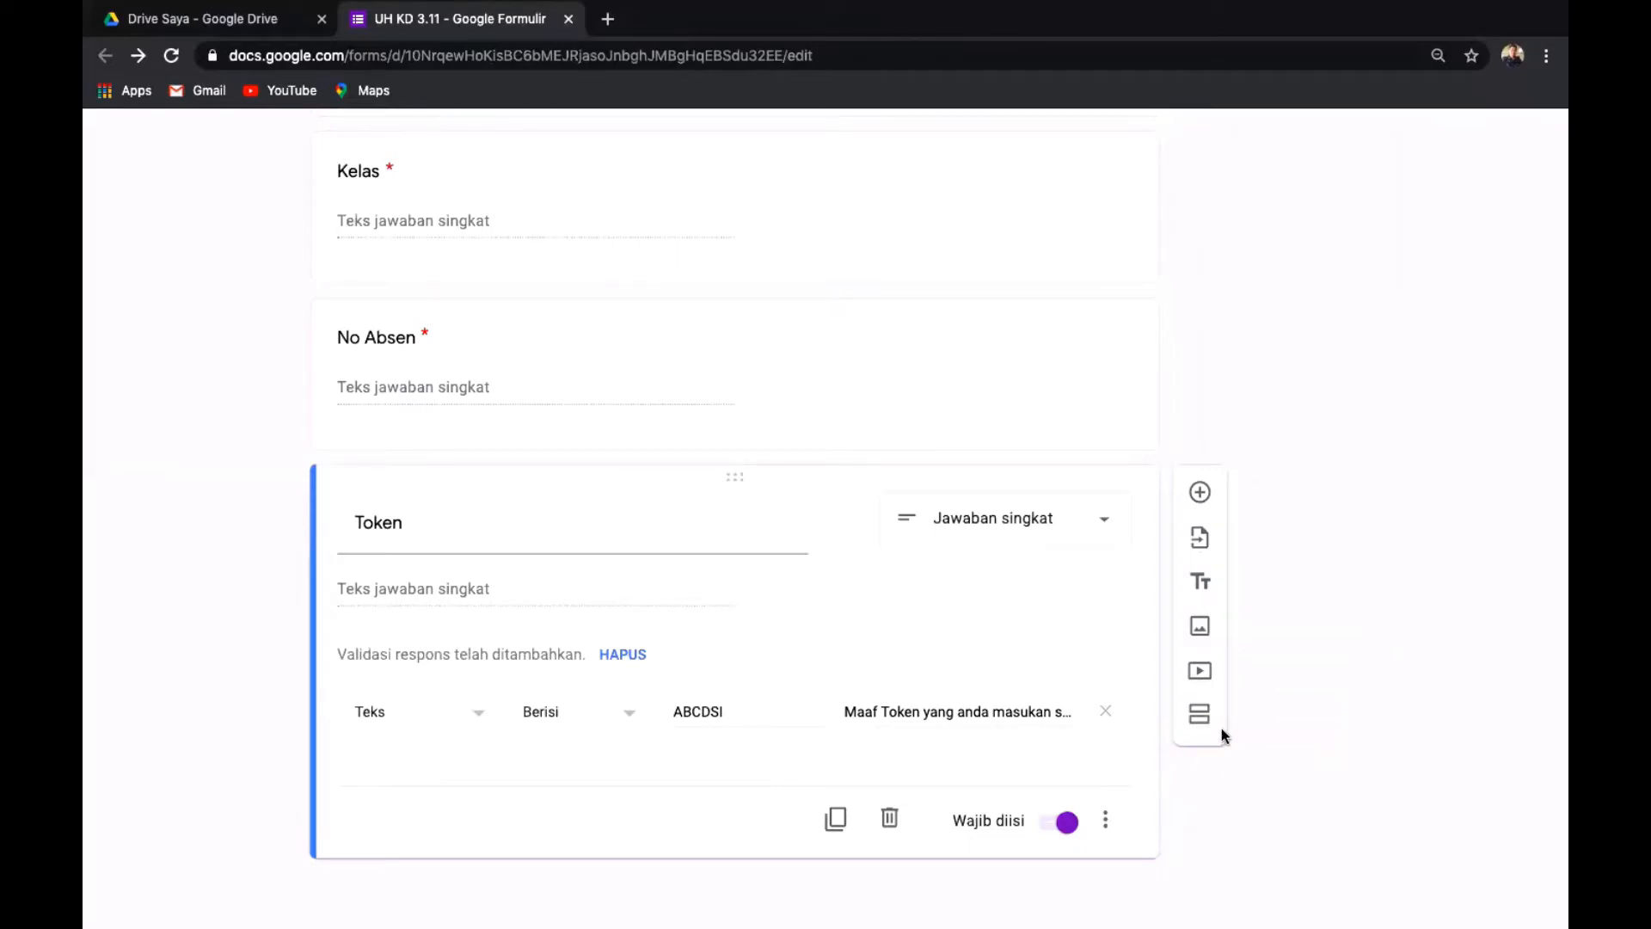
pyautogui.scroll(5, 1221, 727)
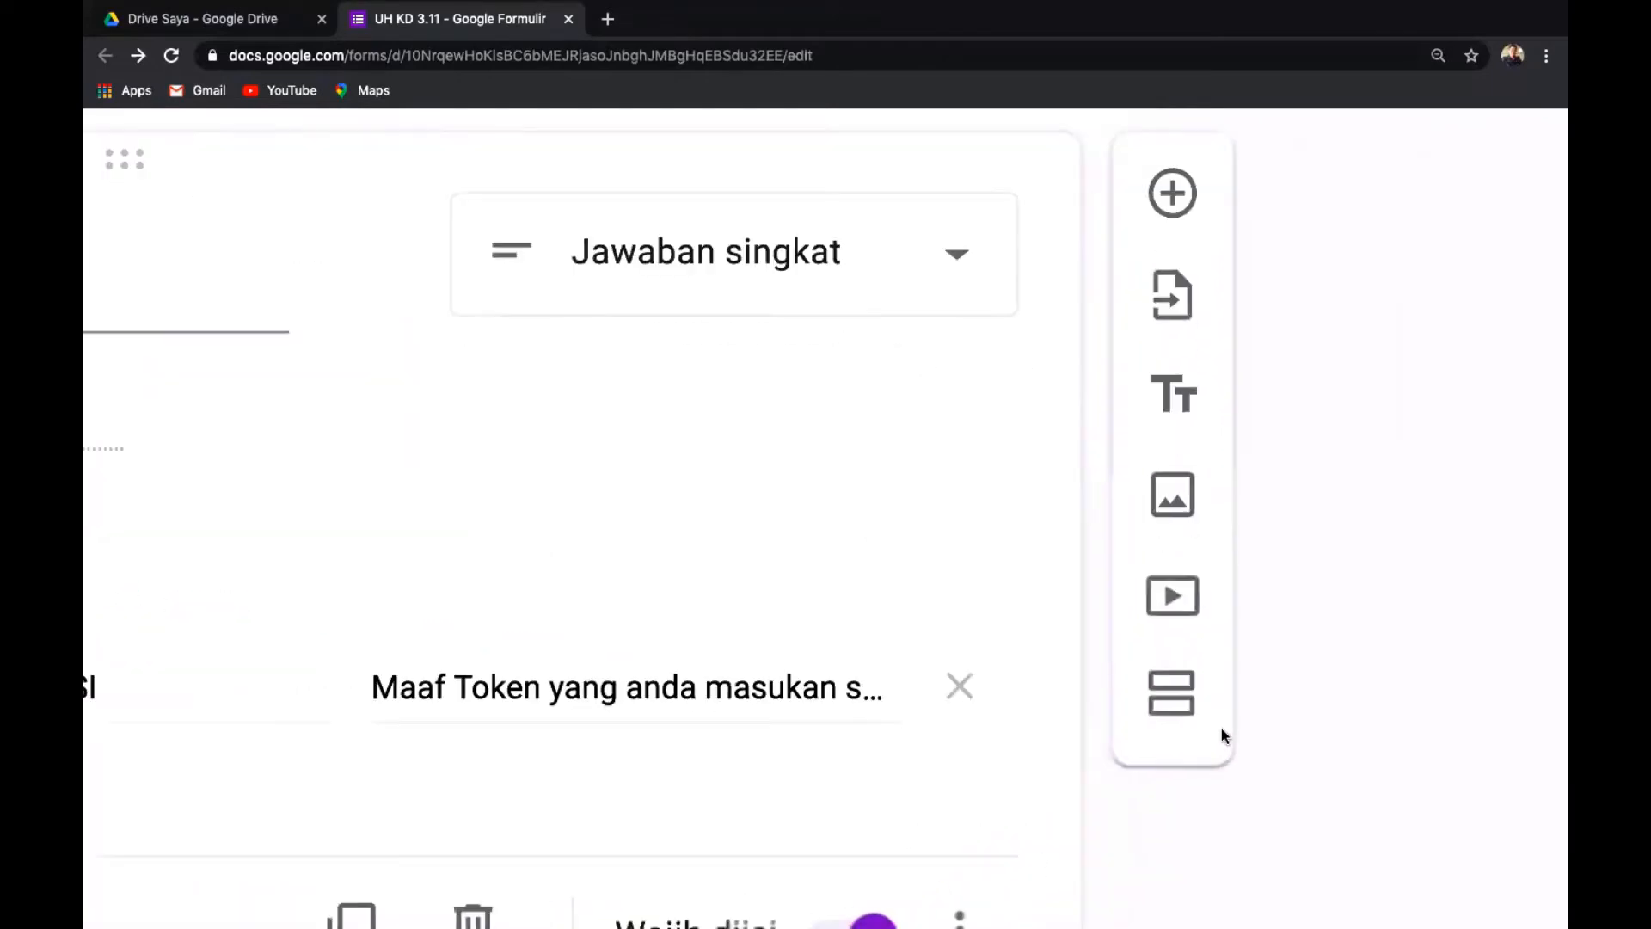
pyautogui.scroll(-5, 1221, 727)
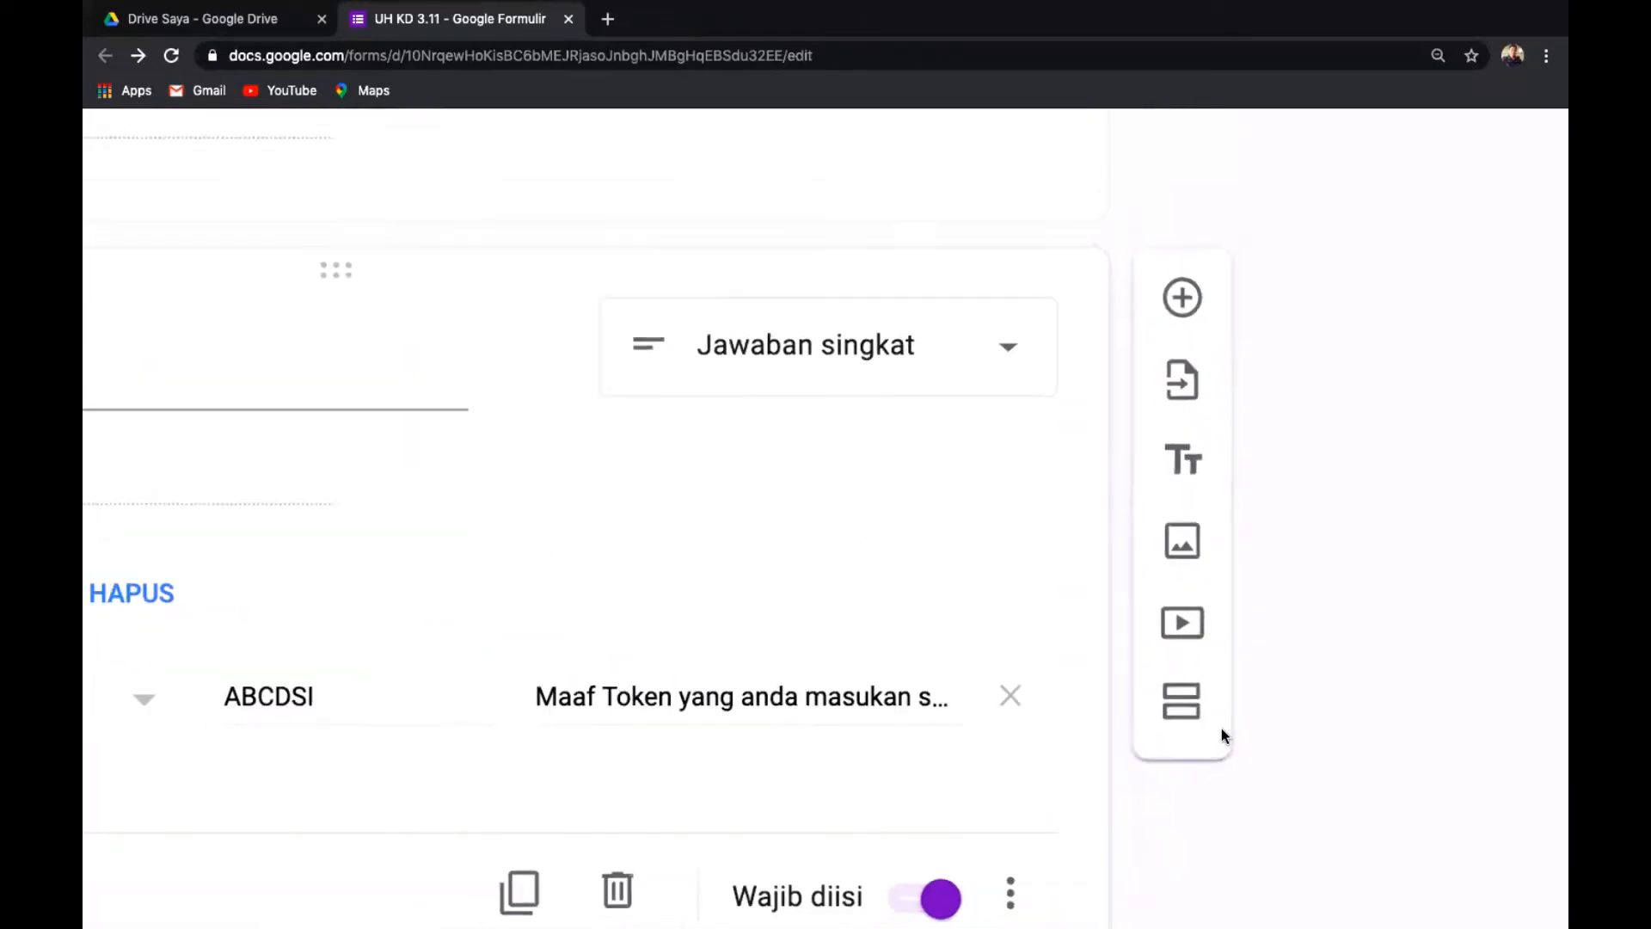
pyautogui.scroll(-3, 1221, 728)
pyautogui.scroll(5, 1221, 728)
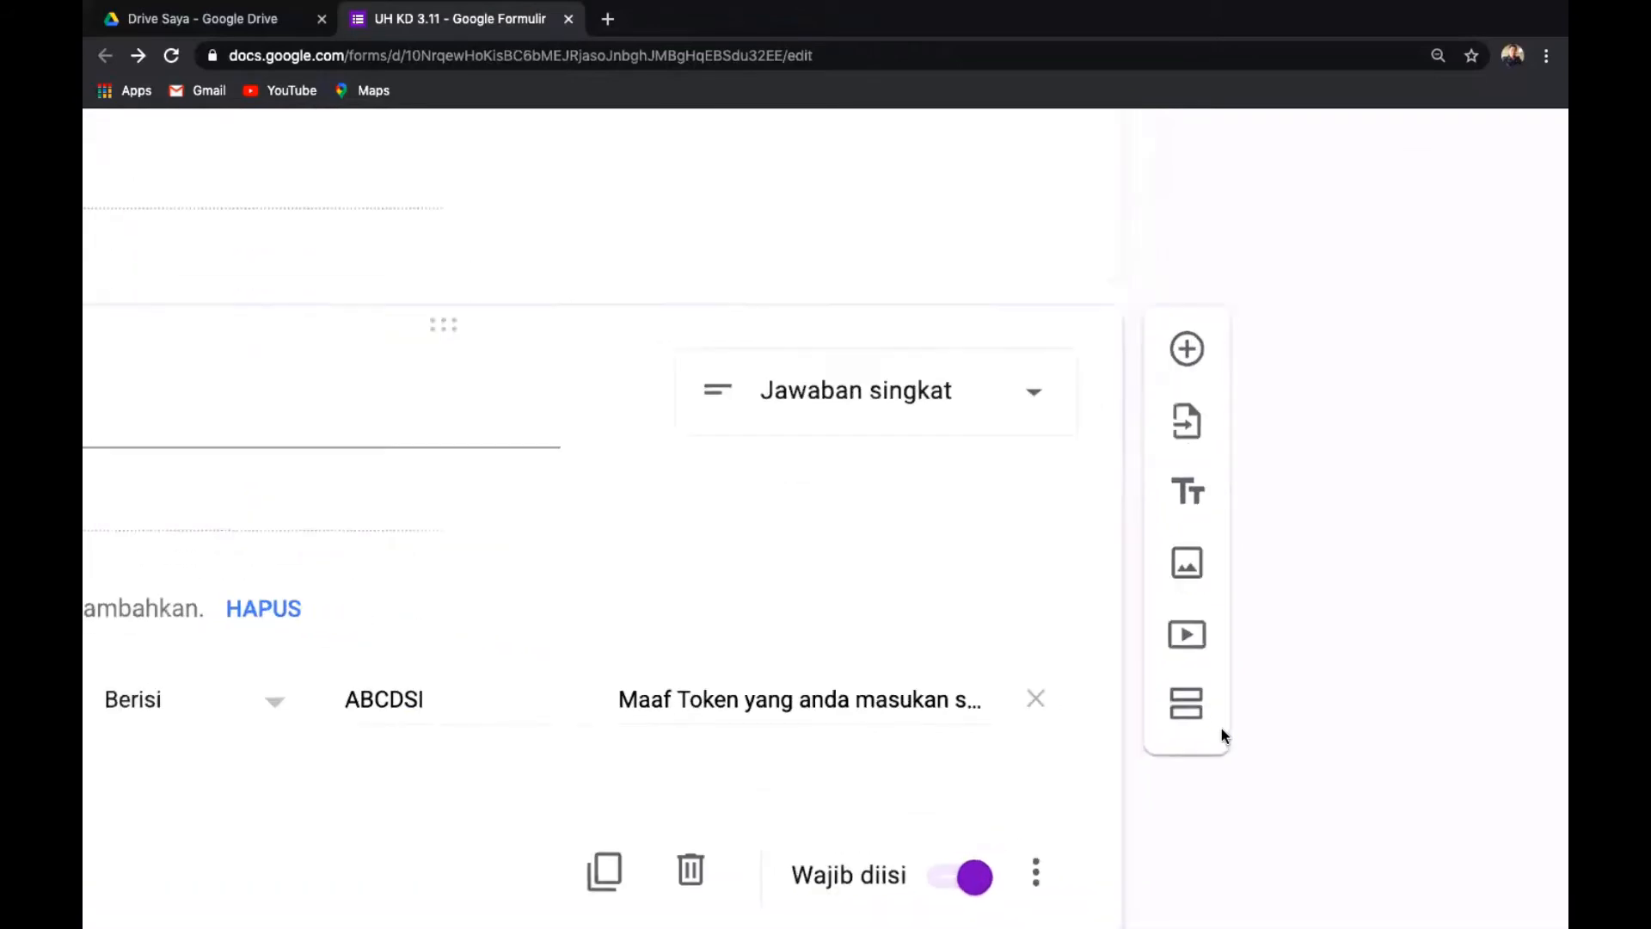
pyautogui.click(1183, 705)
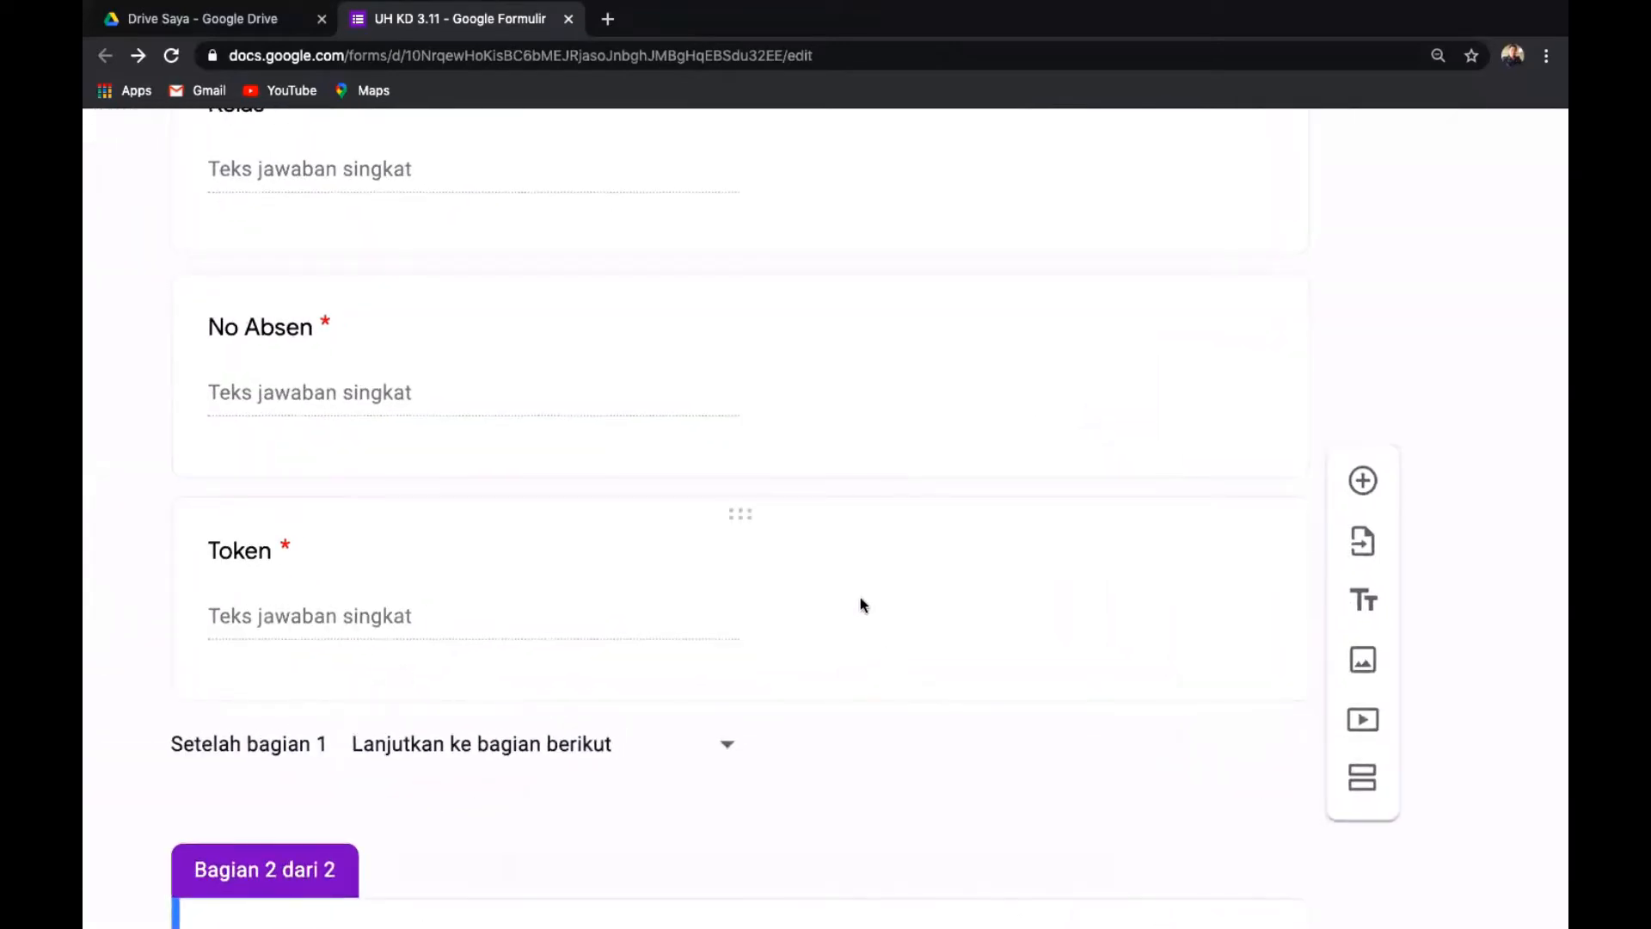
# Rename the second section from 'Bagian Tanpa Judul' to 'Soal Pilihan Ganda'.
pyautogui.scroll(-3, 860, 597)
pyautogui.scroll(-2, 860, 599)
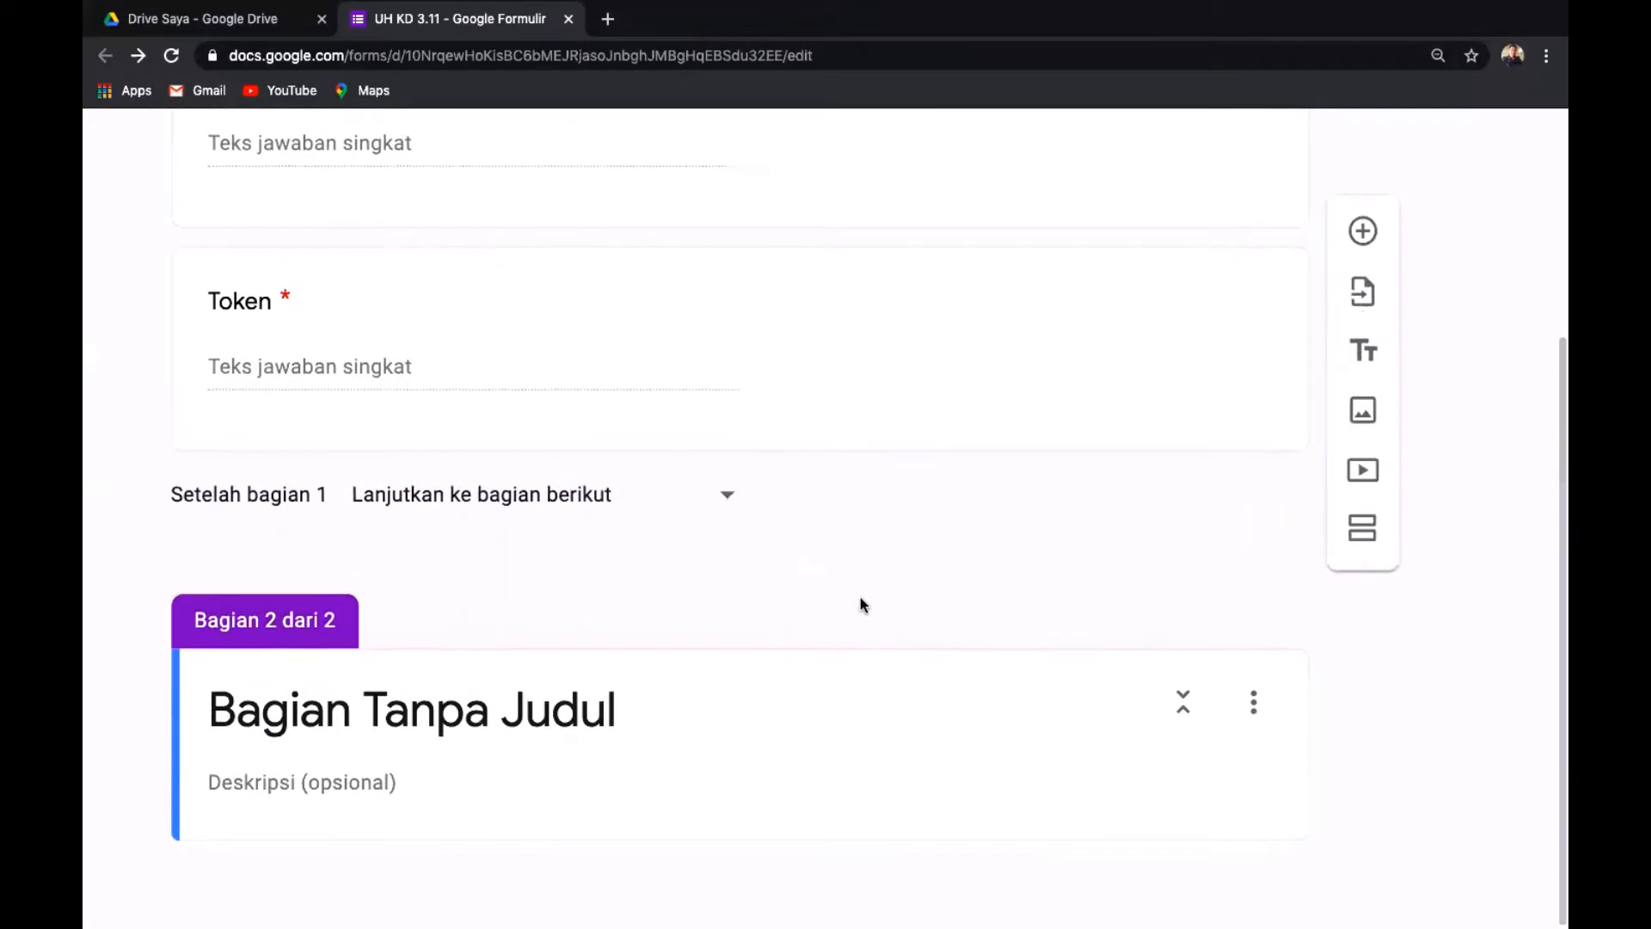
pyautogui.click(620, 716)
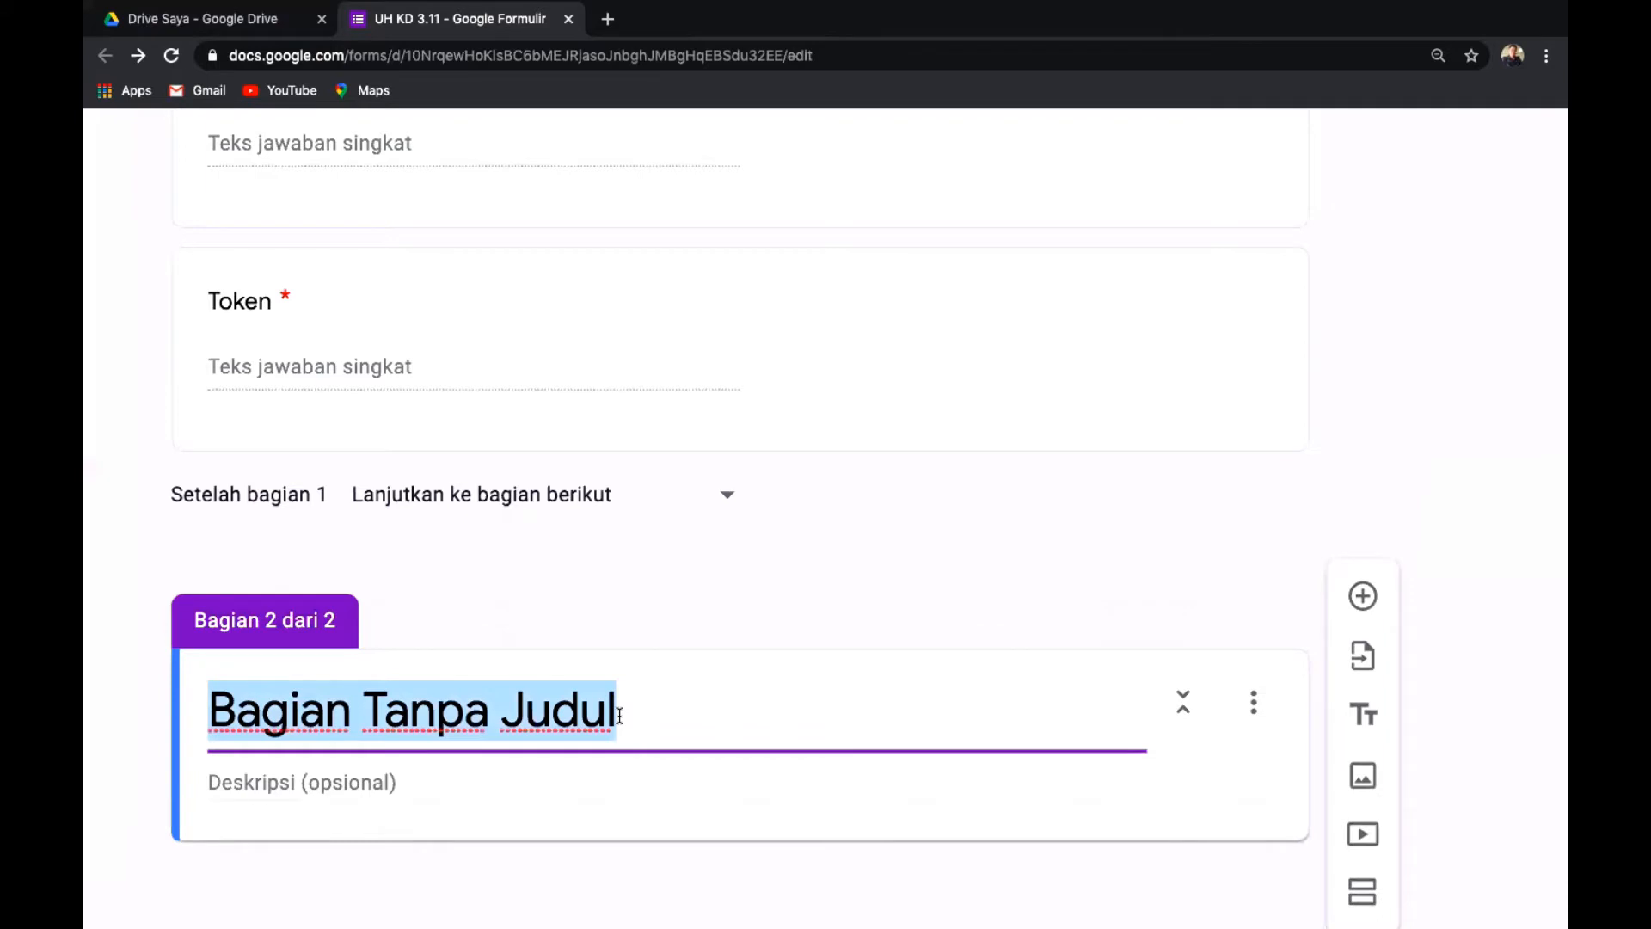
pyautogui.press('BackSpace')
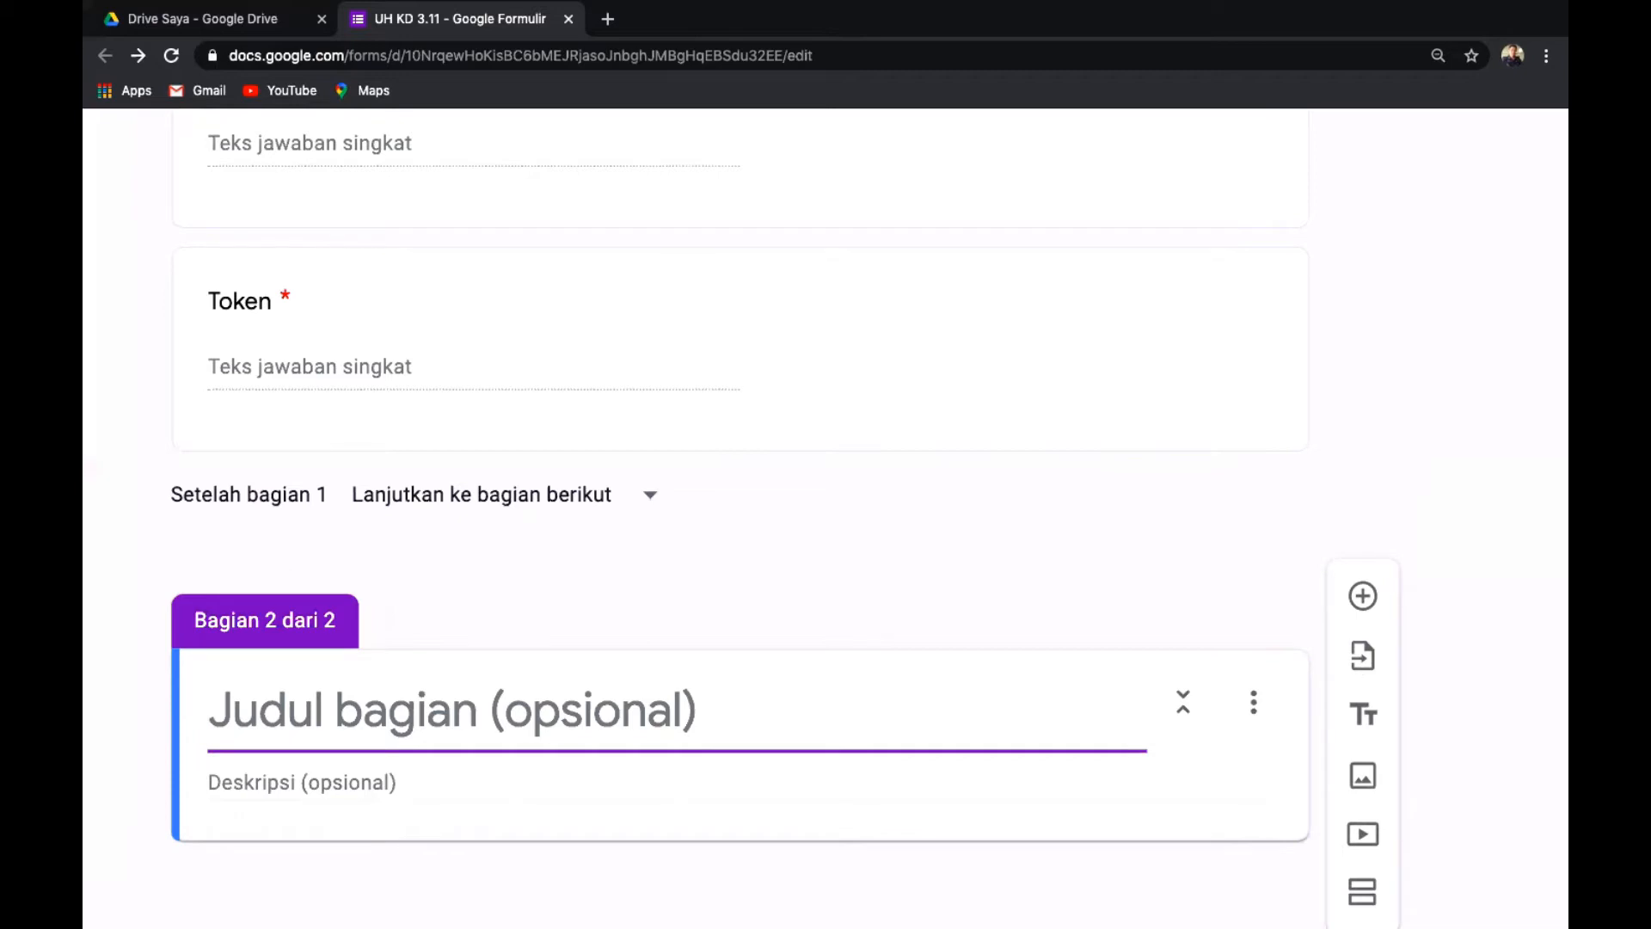
pyautogui.write('SO')
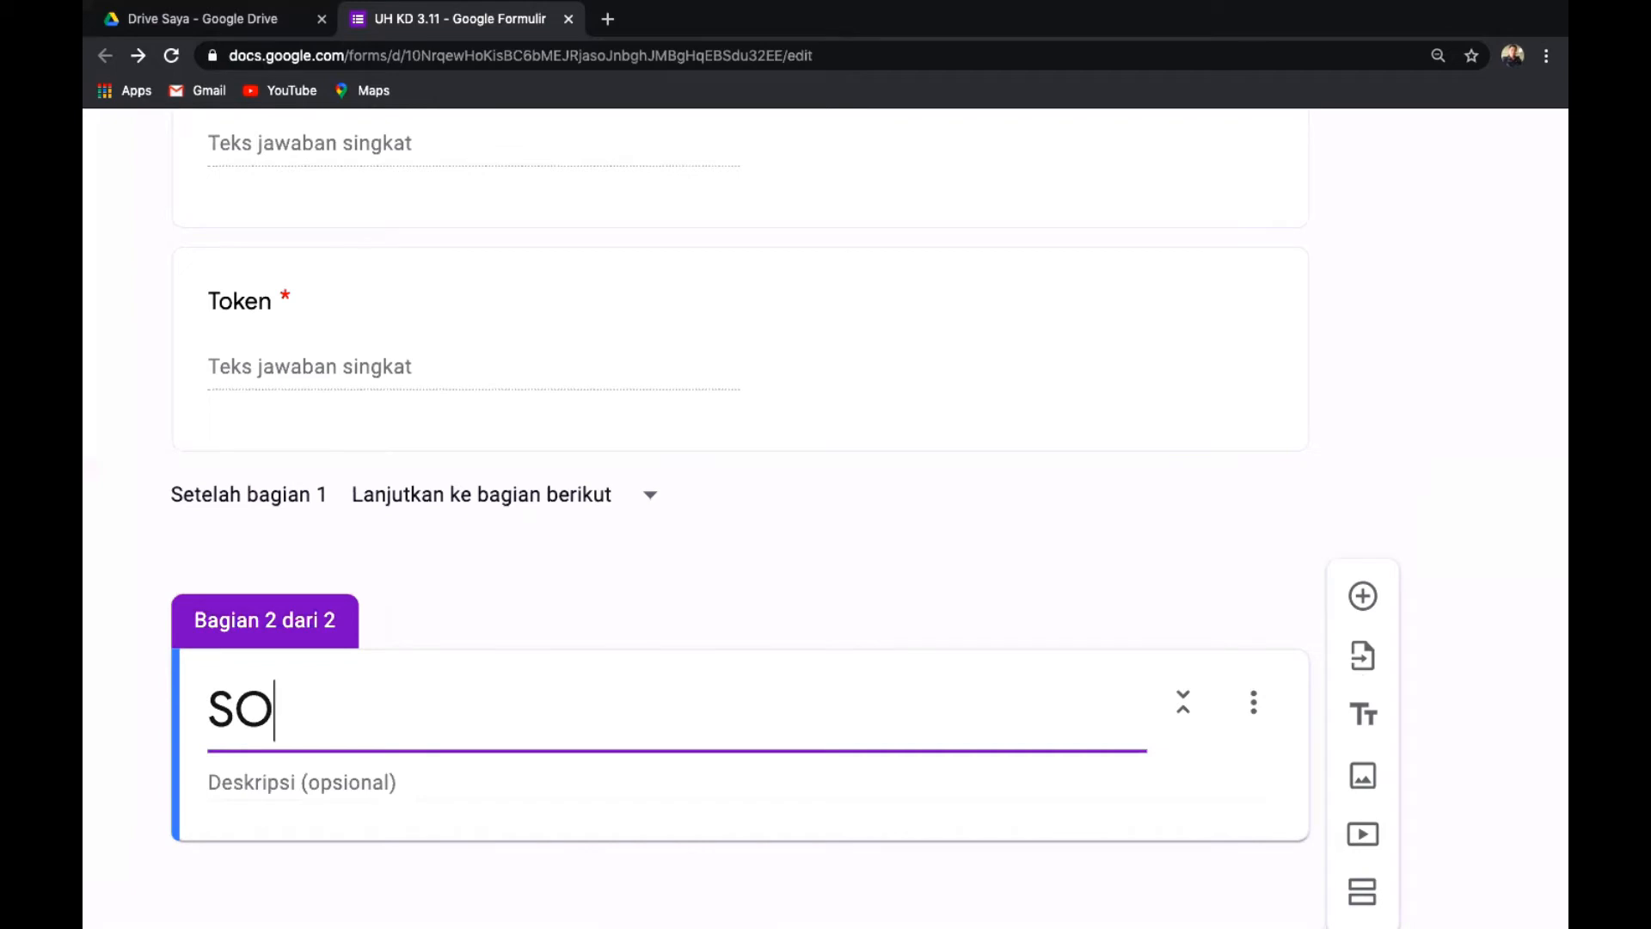
pyautogui.write('AL P')
pyautogui.press('BackSpace')
pyautogui.press('BackSpace')
pyautogui.press('BackSpace')
pyautogui.press('BackSpace')
pyautogui.press('BackSpace')
pyautogui.write('oal Pli')
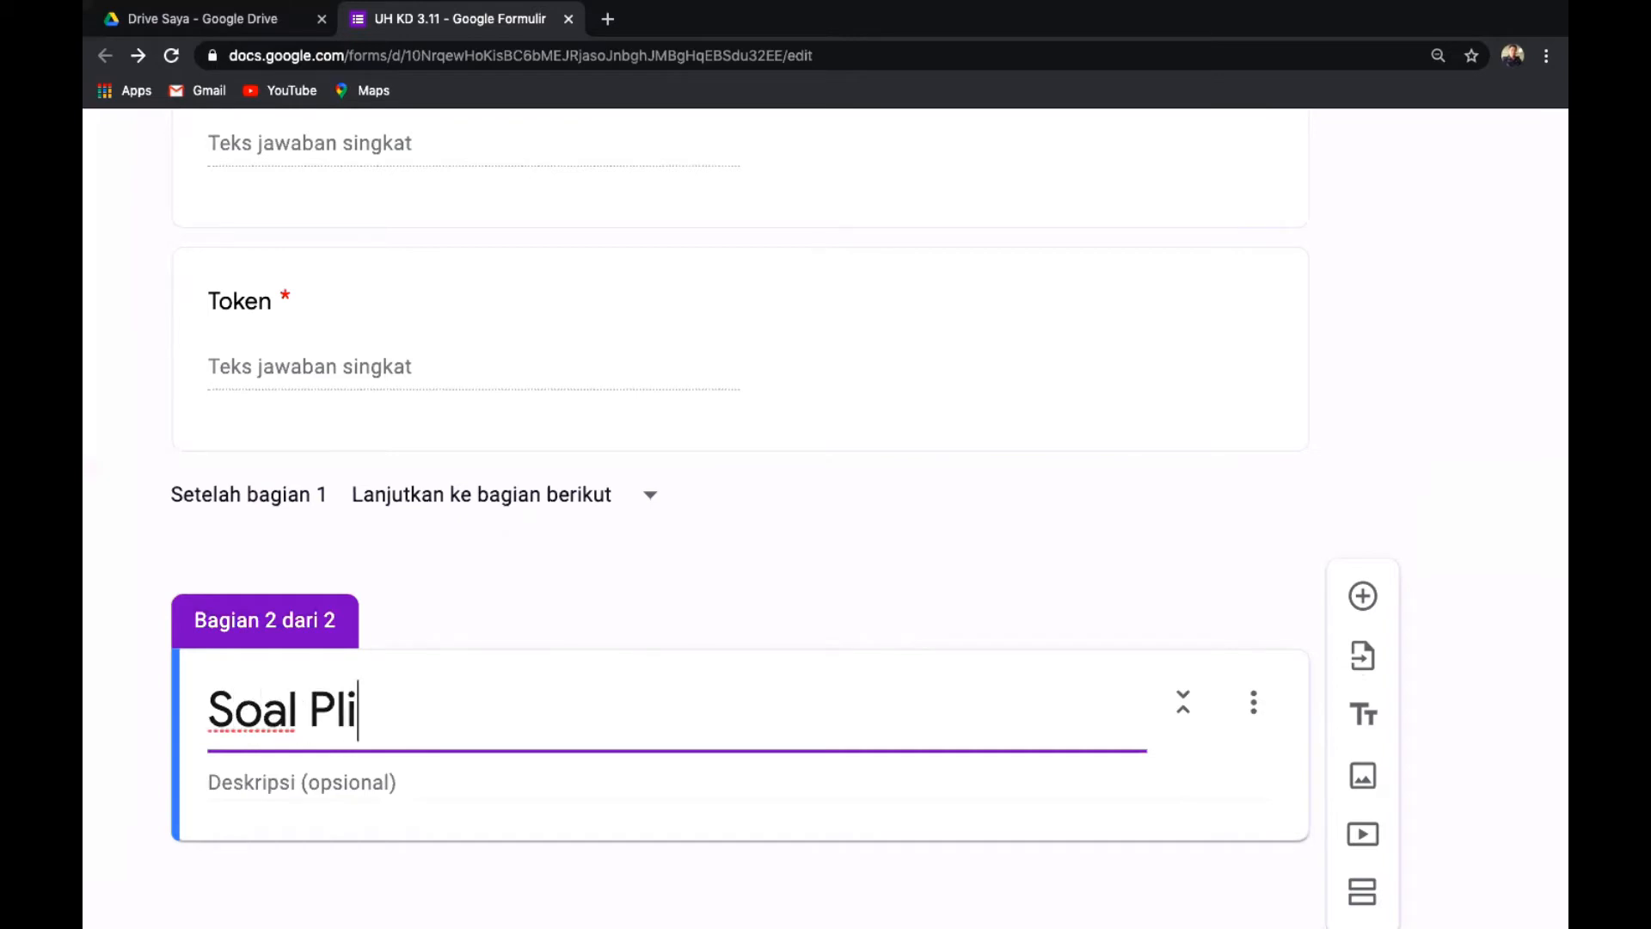
pyautogui.press('BackSpace')
pyautogui.press('BackSpace')
pyautogui.write('ilihan ')
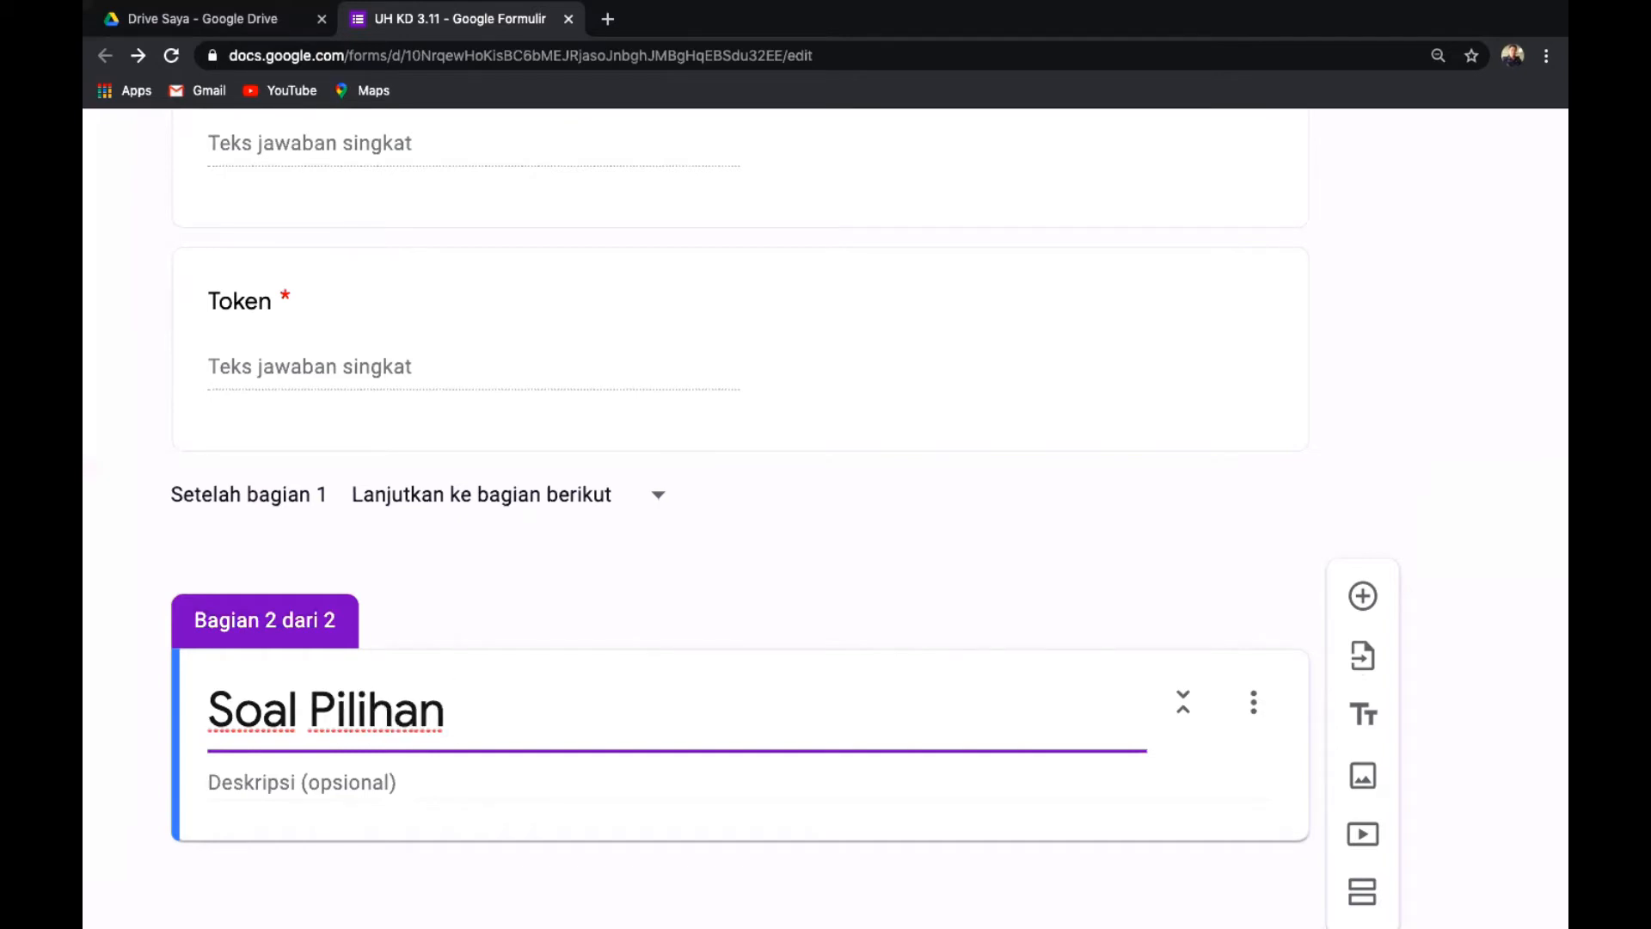
pyautogui.write('Ganda')
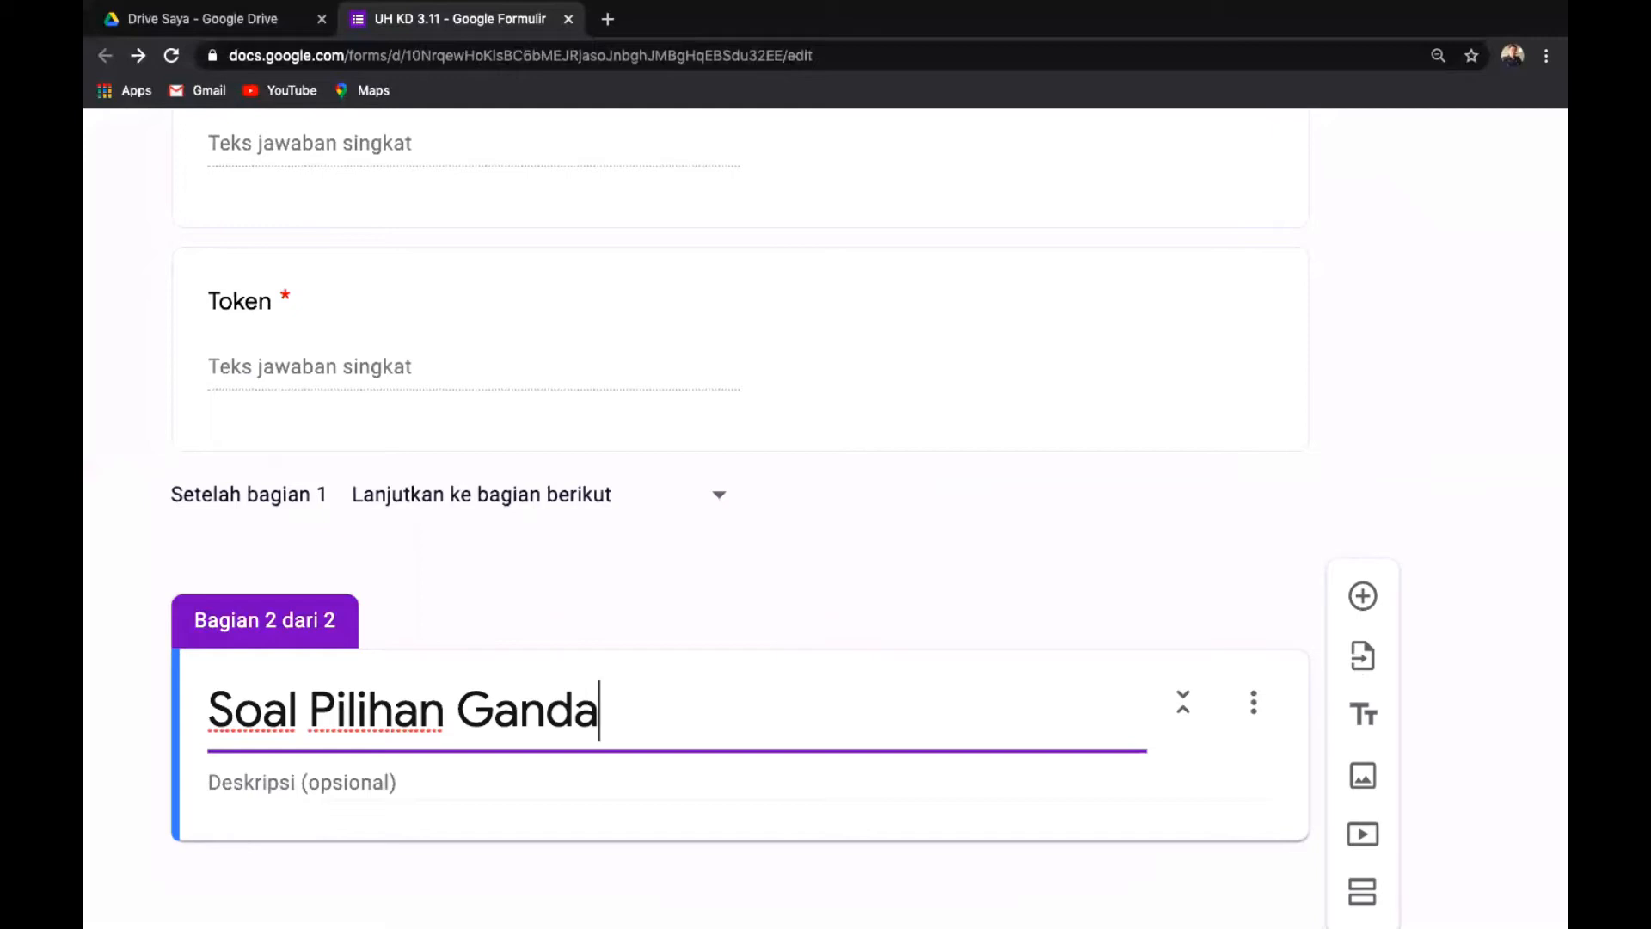
# Give the section the description 'Ulangan Harian ke 11 Sejarah Indonesia'.
pyautogui.click(446, 785)
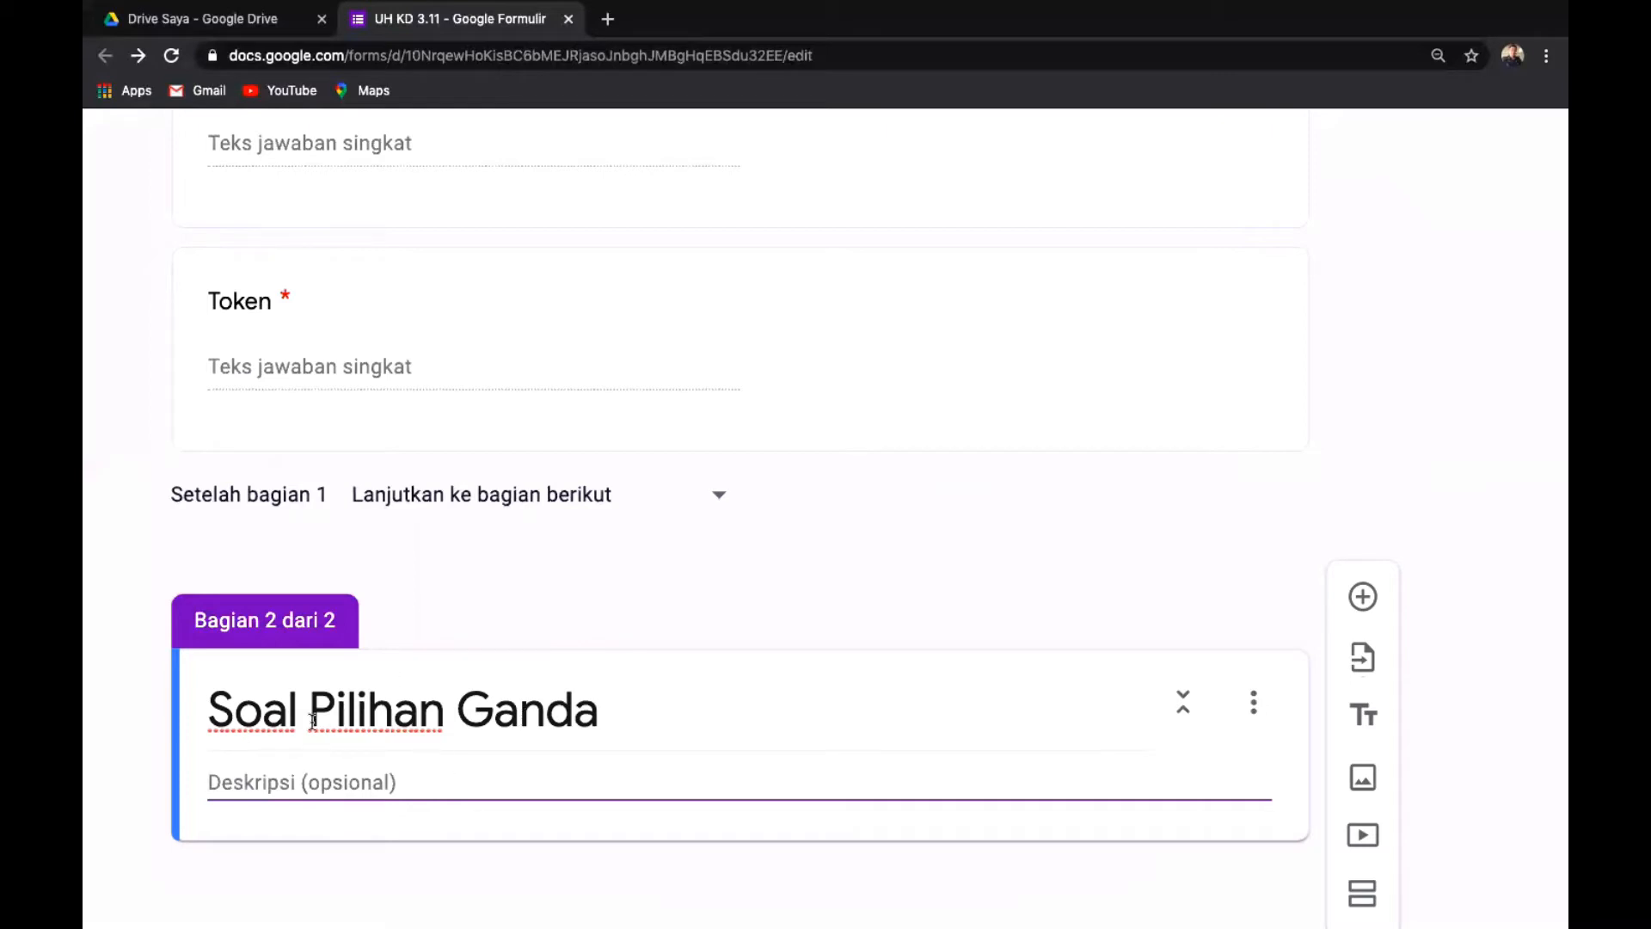
pyautogui.write('U')
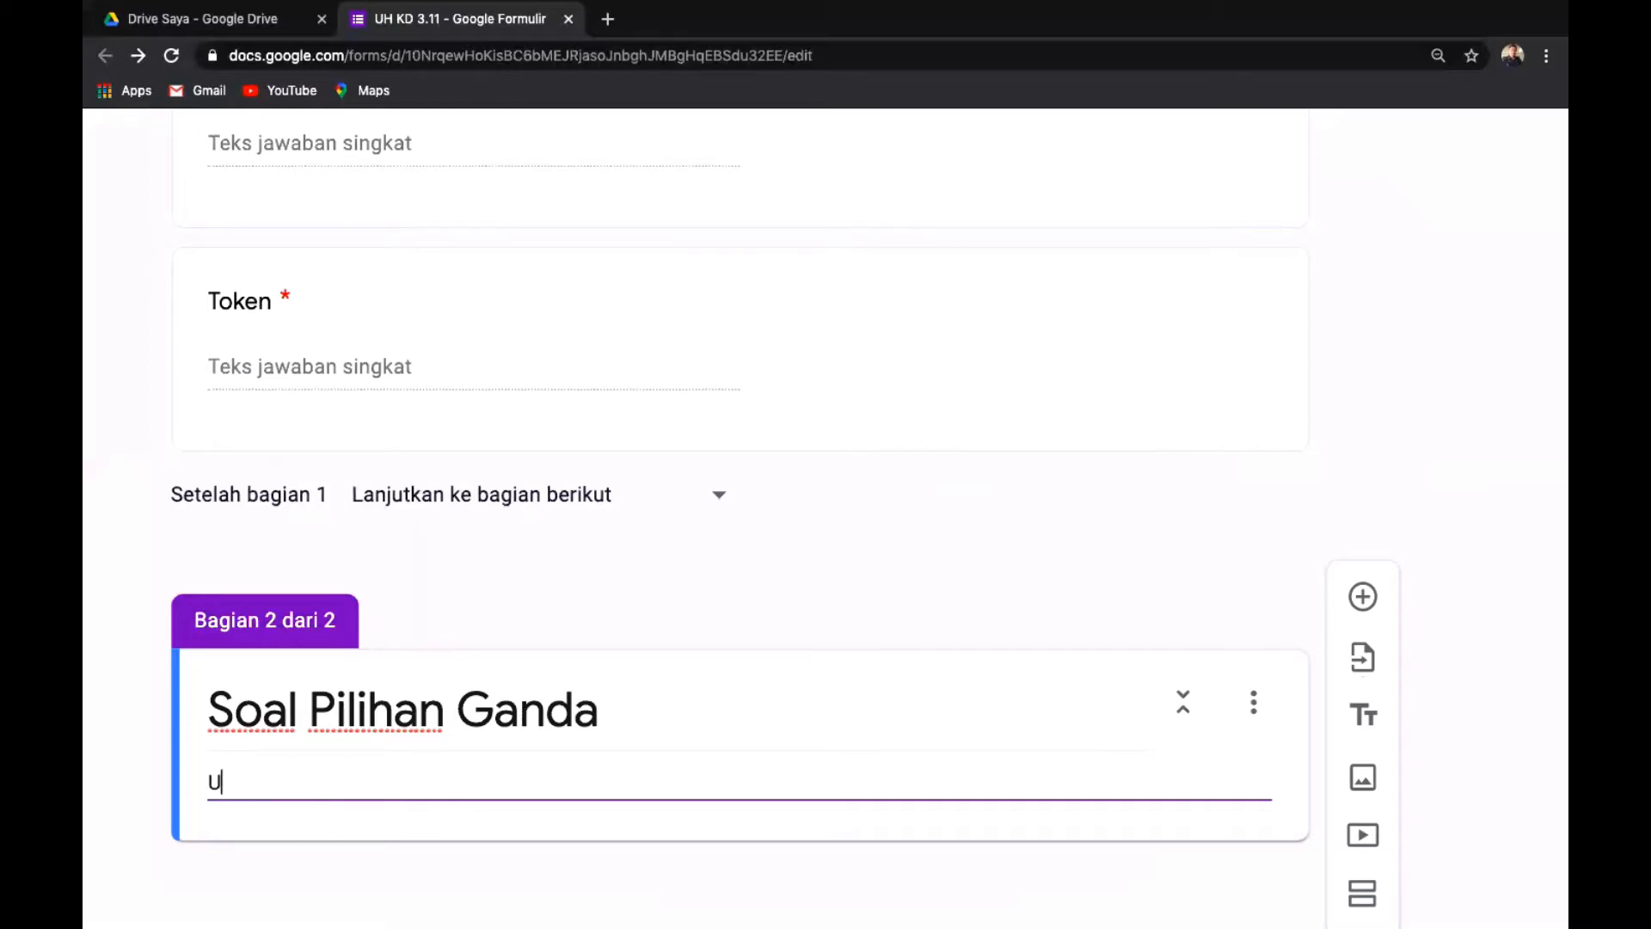
pyautogui.write('langan Harian ke ')
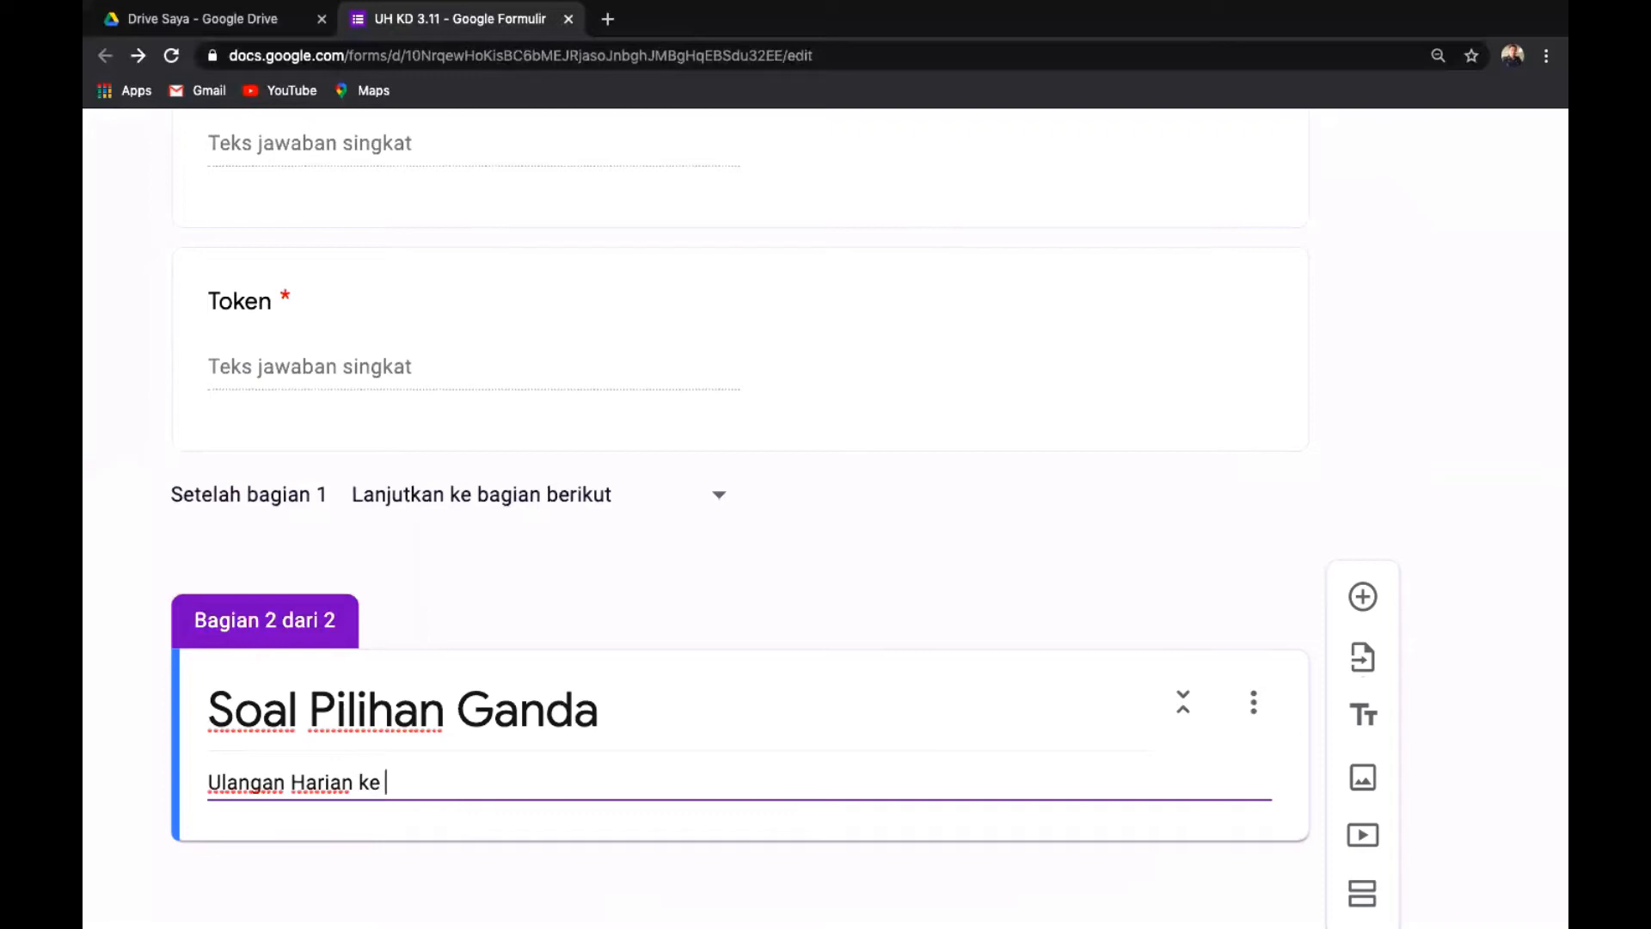
pyautogui.write('11 sejarah Indonesia')
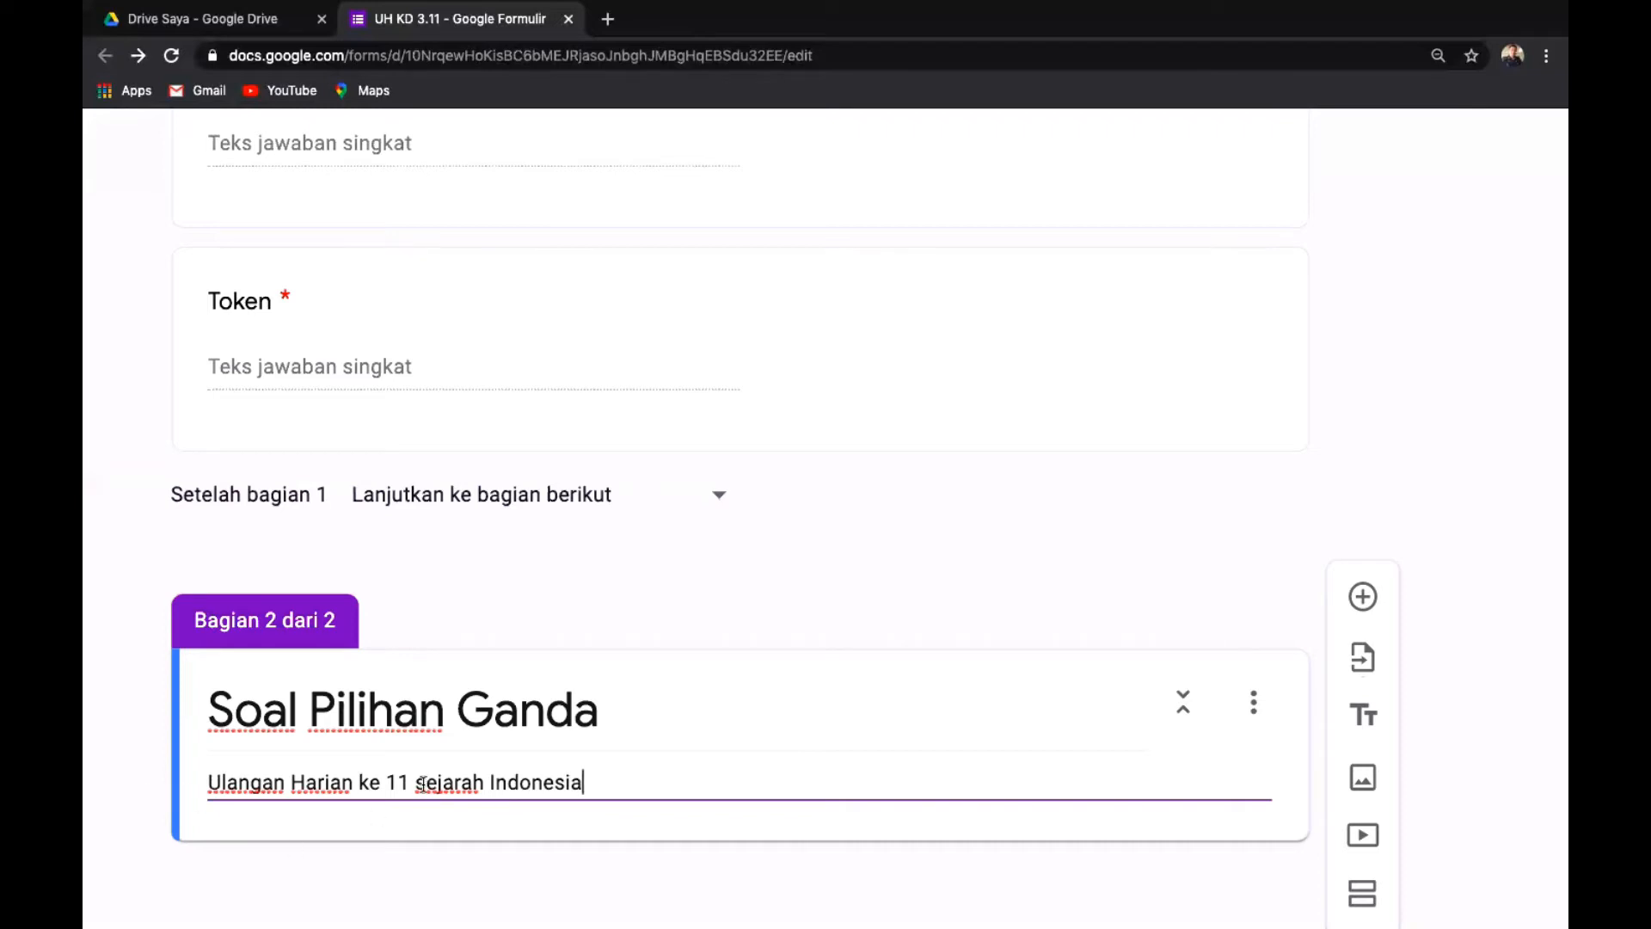
pyautogui.click(423, 784)
pyautogui.press('BackSpace')
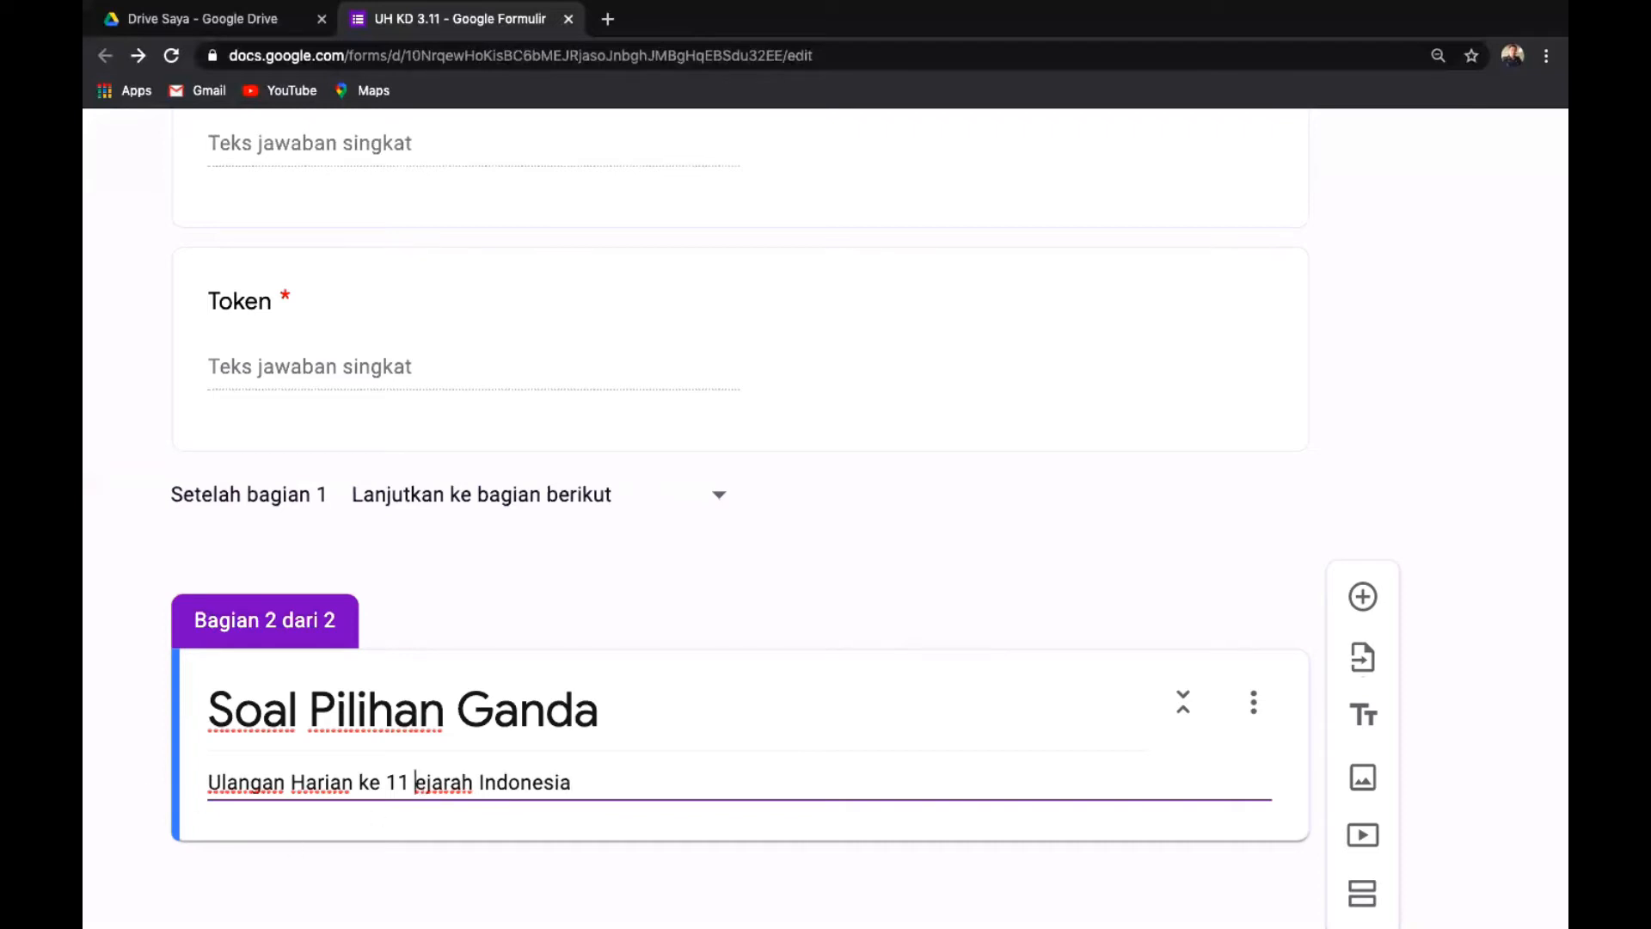
pyautogui.write('S')
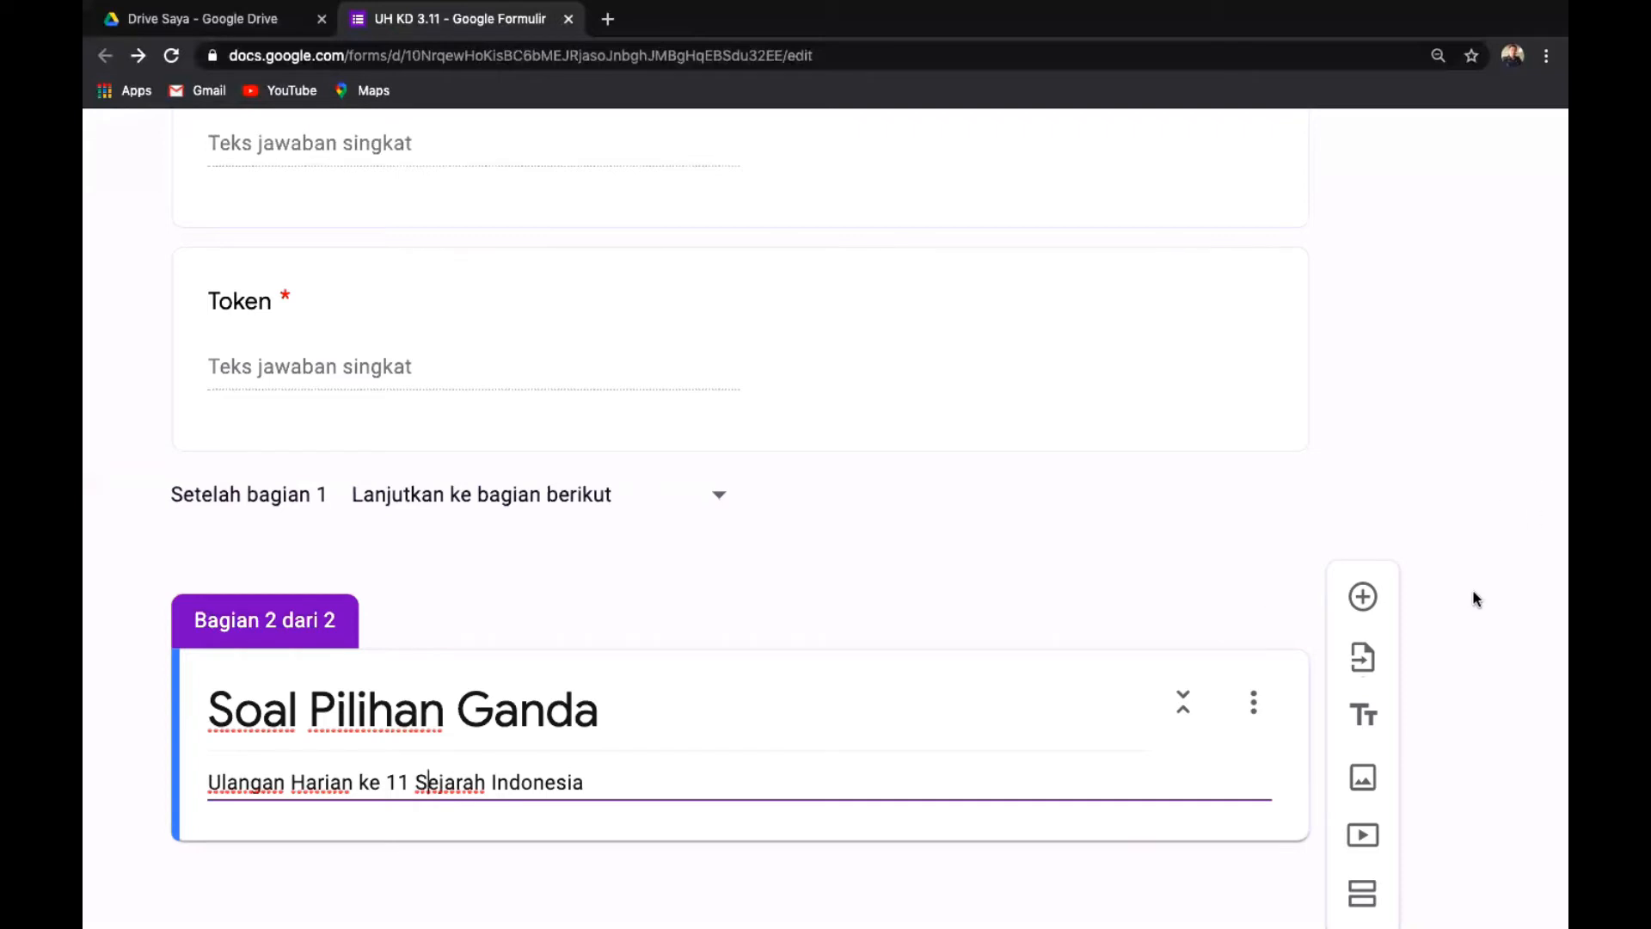
pyautogui.scroll(-1, 1476, 598)
pyautogui.scroll(1, 1475, 598)
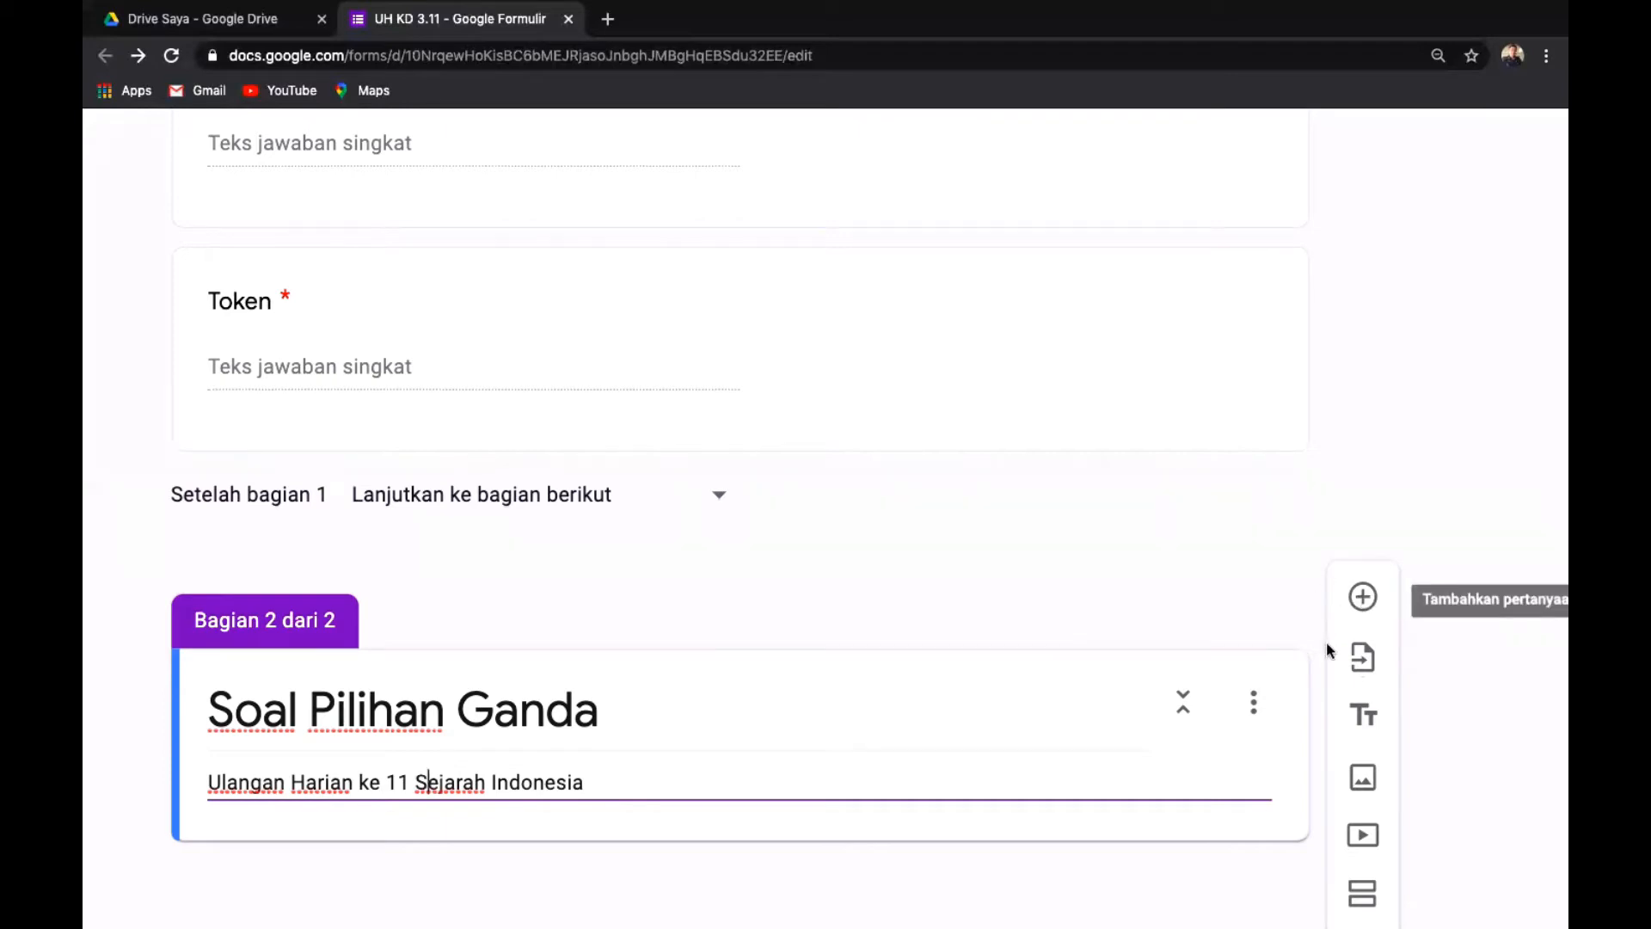
pyautogui.scroll(-1, 1326, 642)
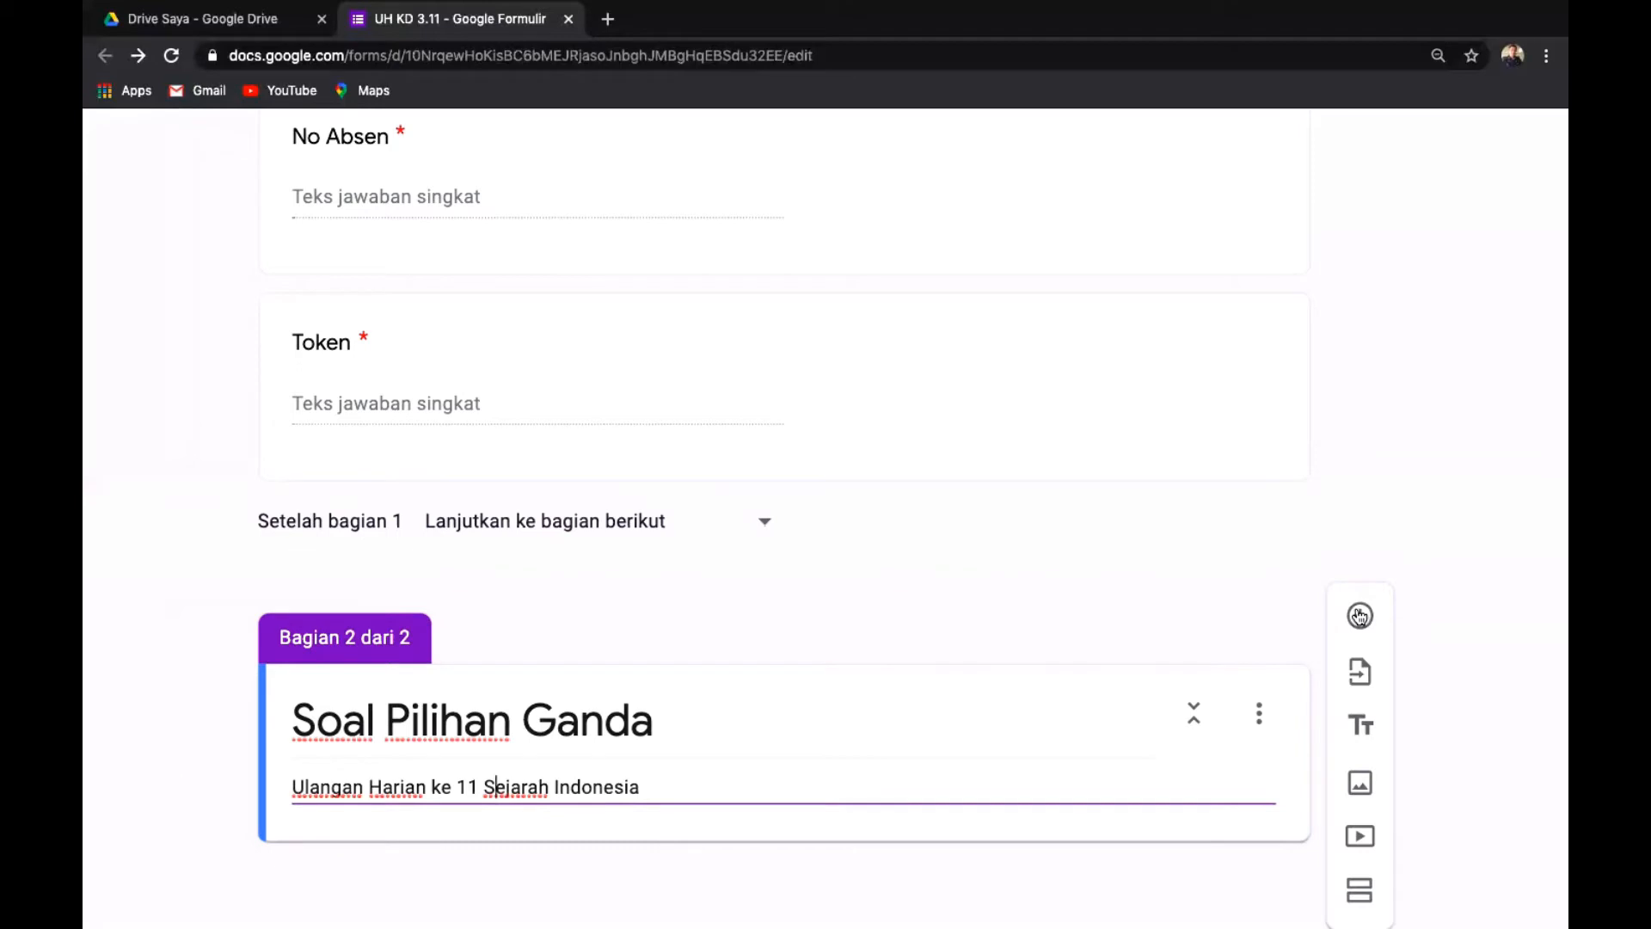
# Add a Pilihan ganda question asking which policy was not part of Soeharto's government.
pyautogui.click(1359, 616)
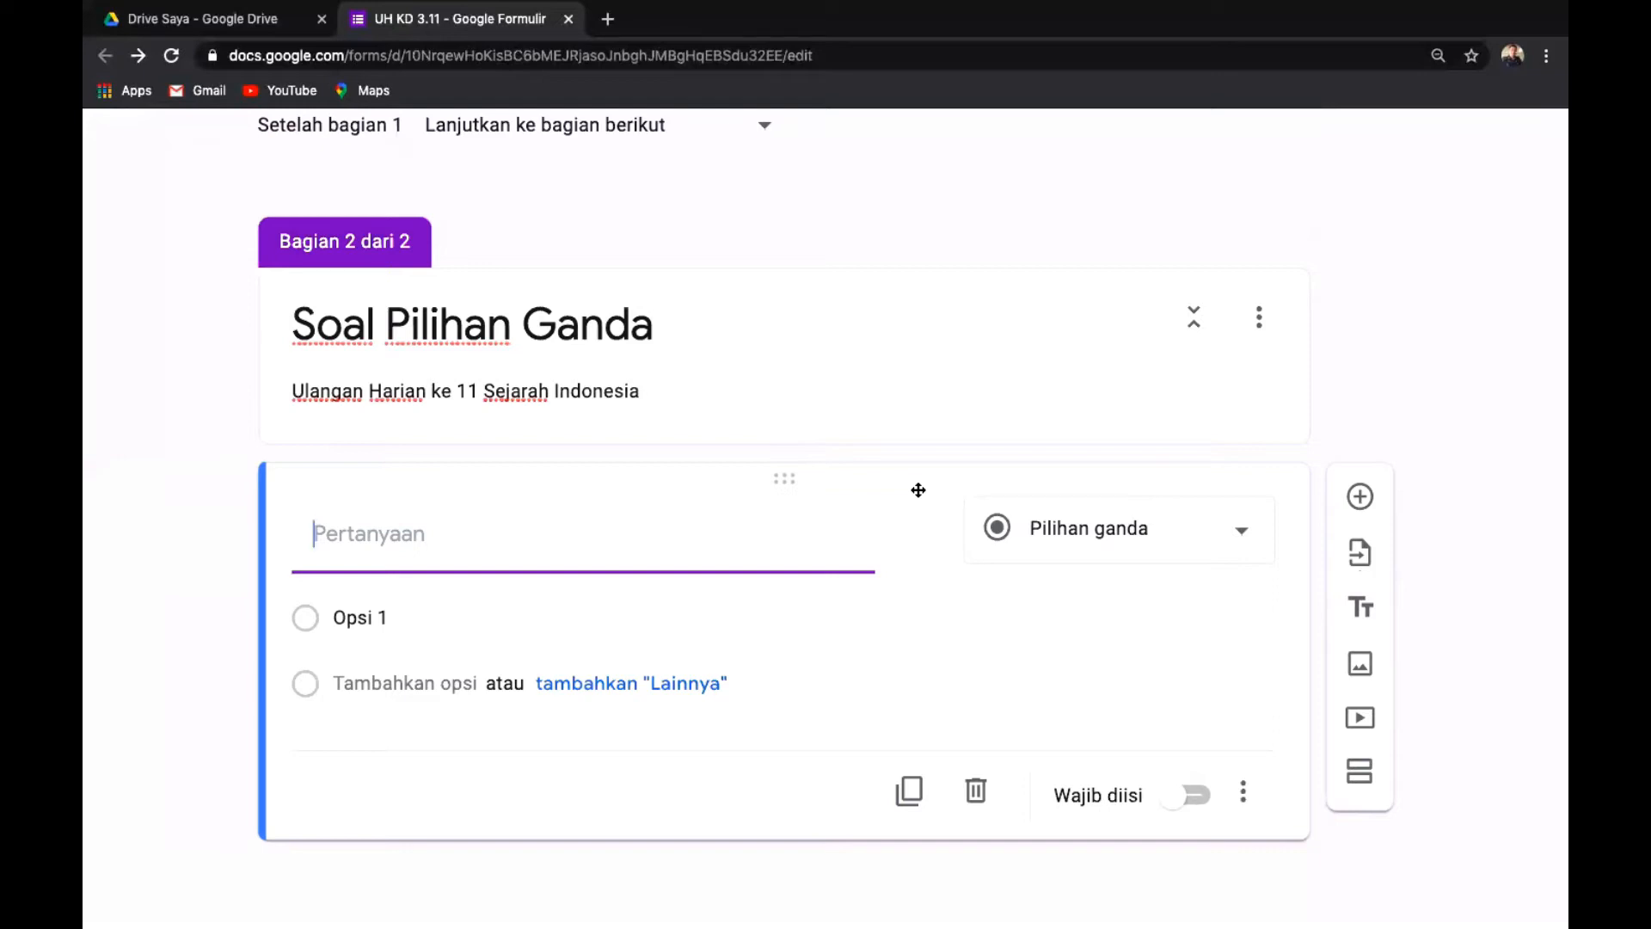
pyautogui.write('B')
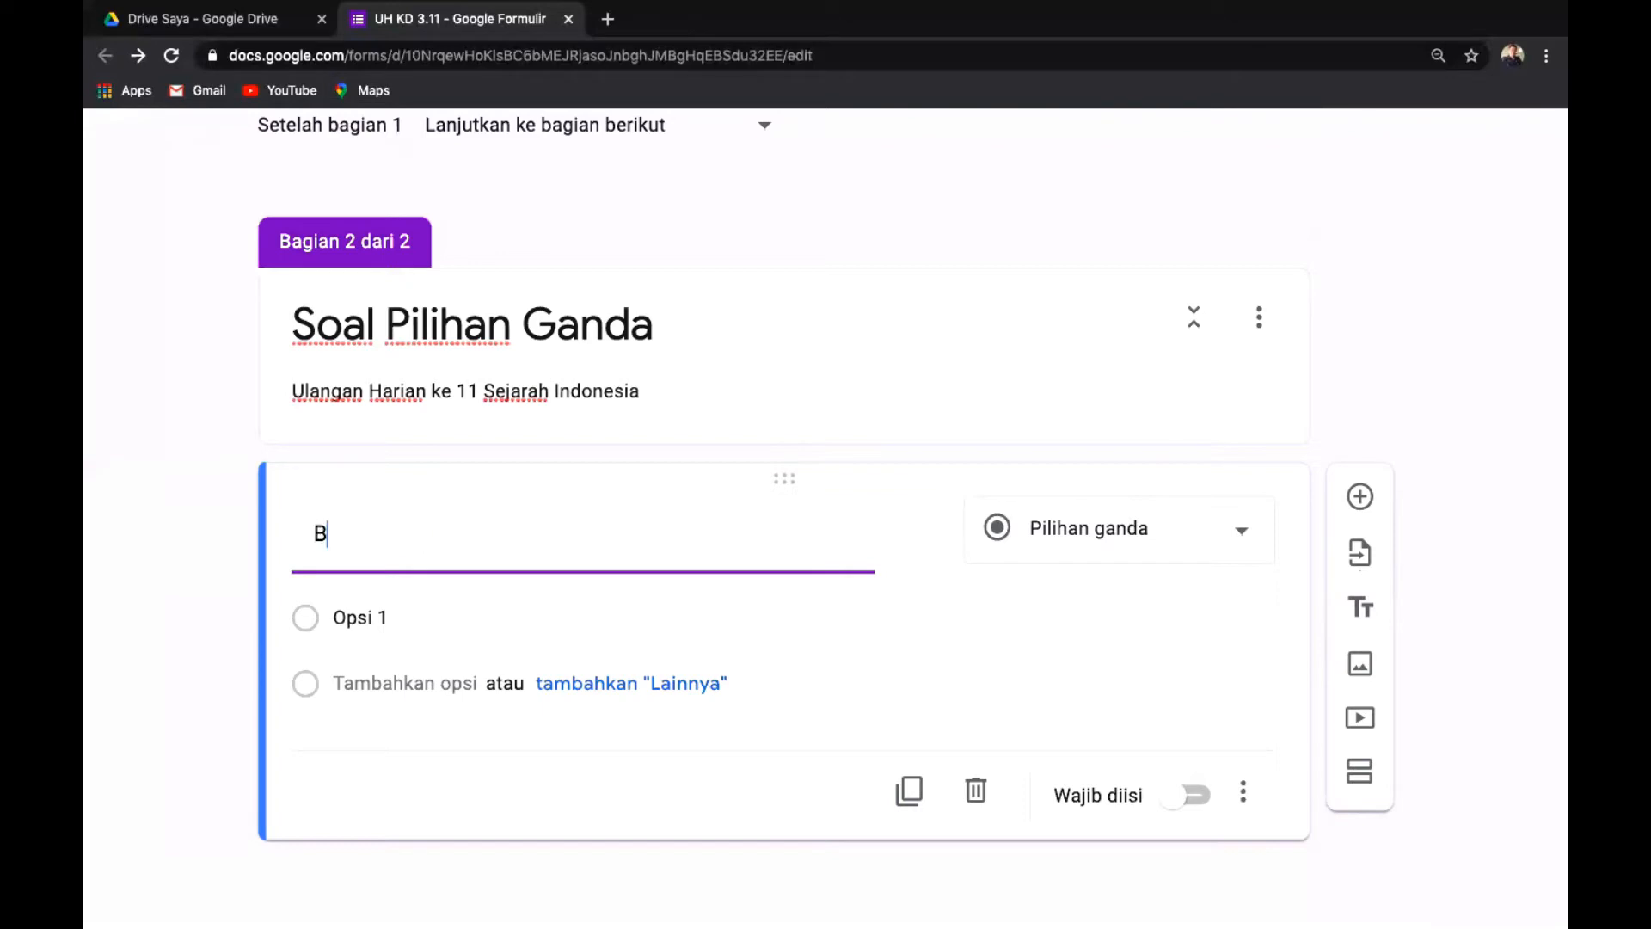
pyautogui.write('erikut')
pyautogui.write('yang tidak termasuk')
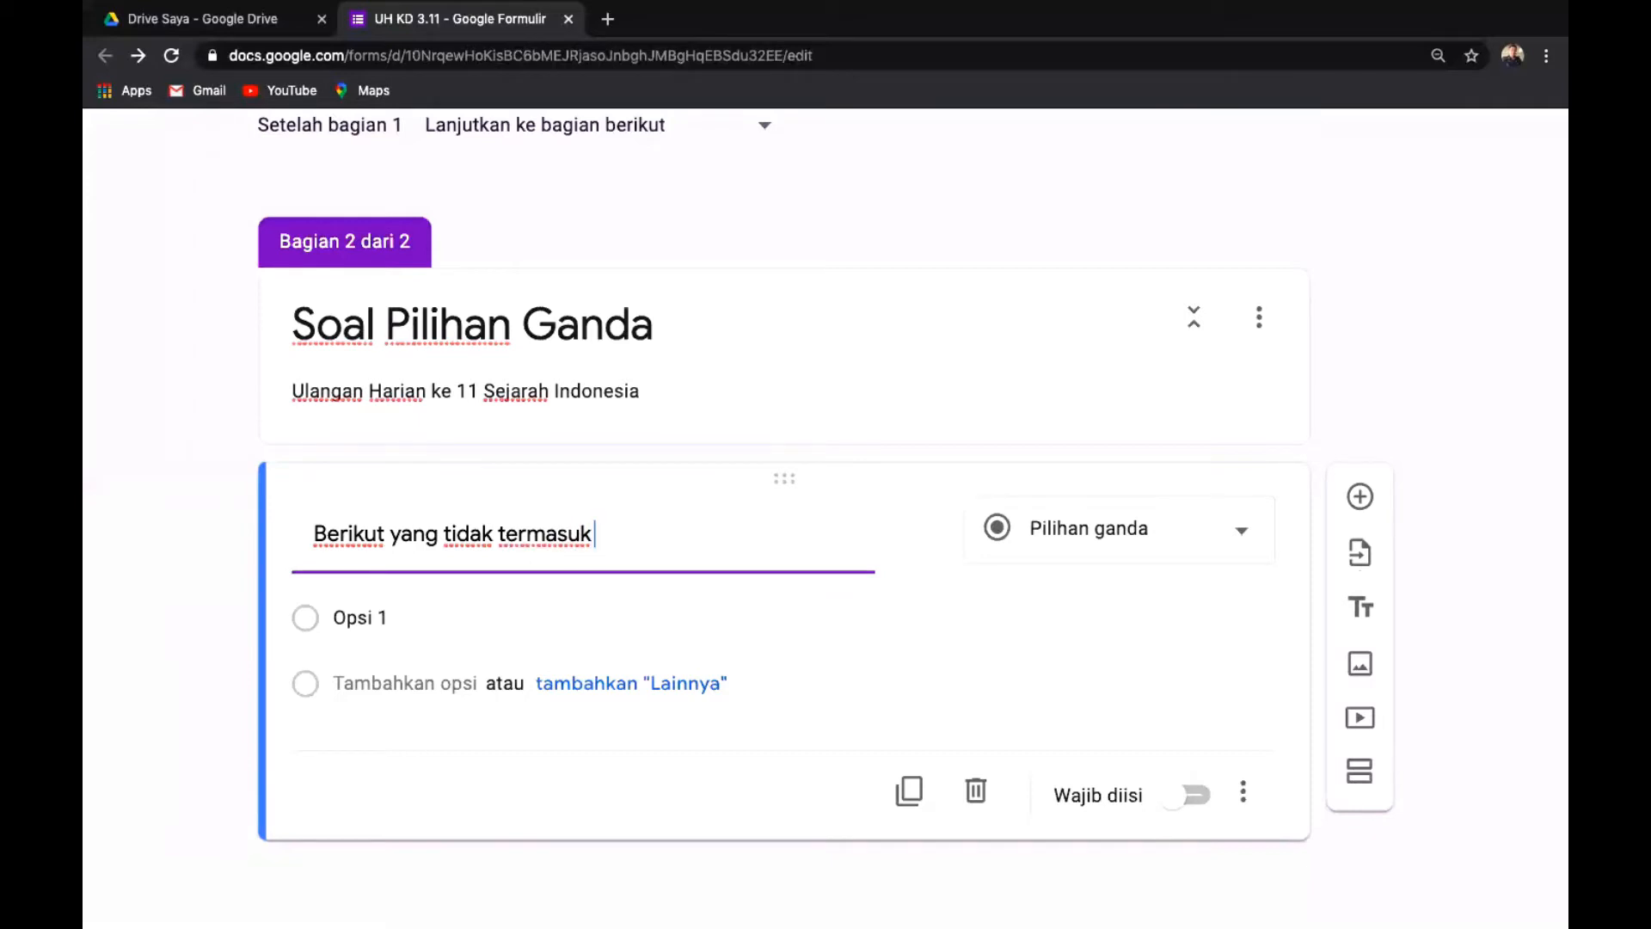
pyautogui.write('kebijakan')
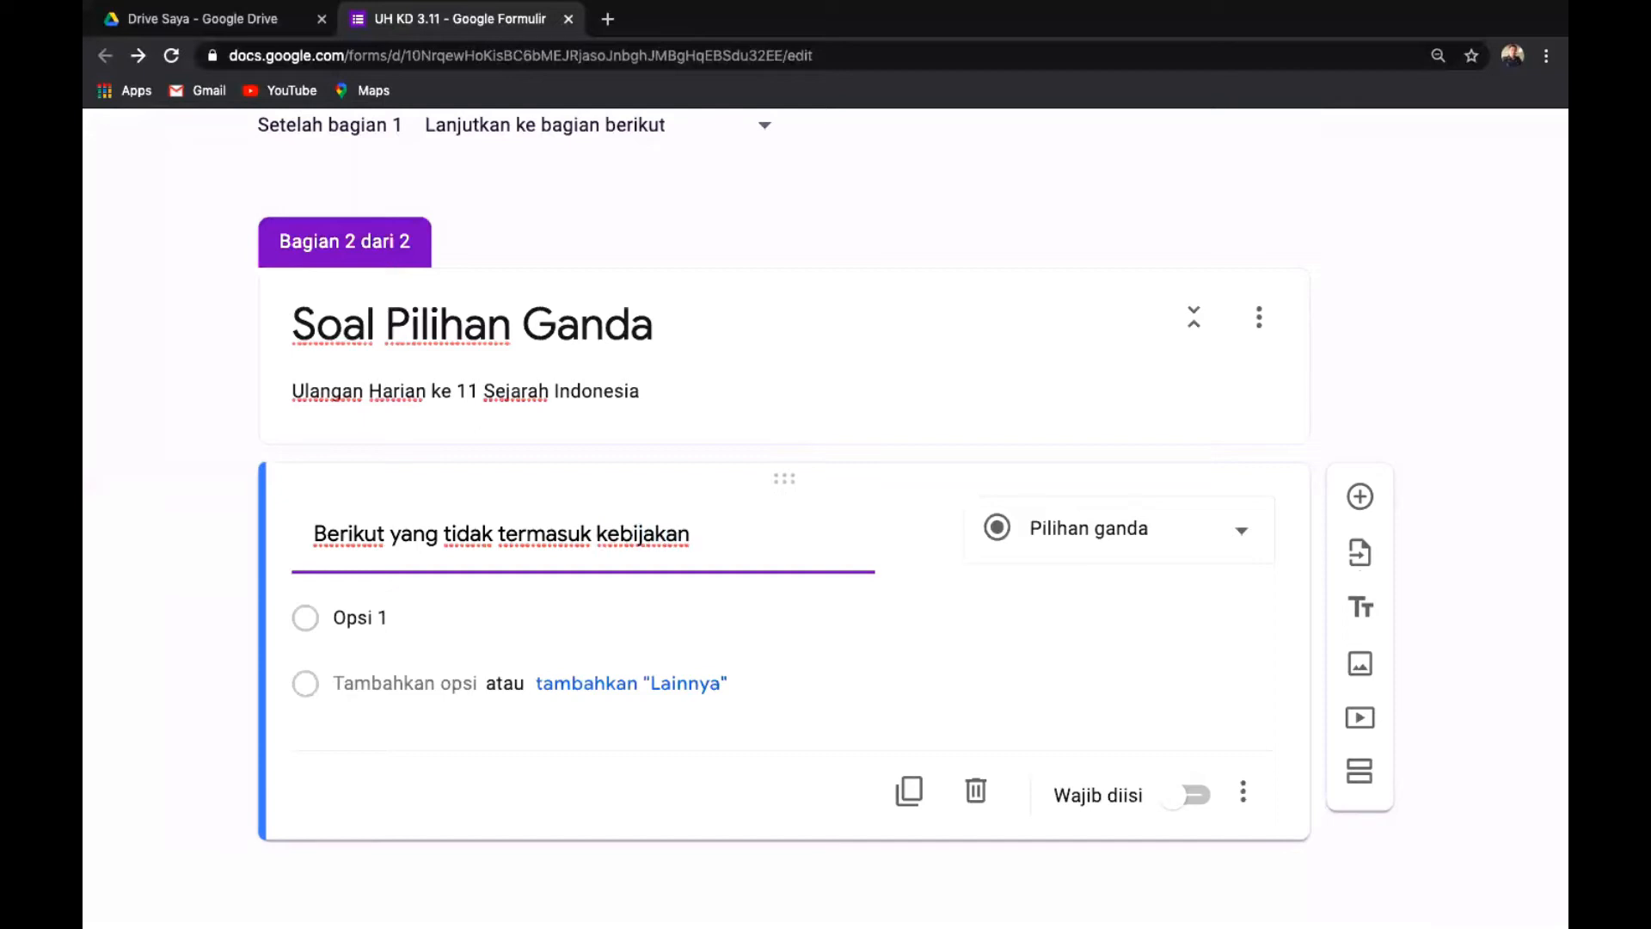
pyautogui.write(' pemerintahan')
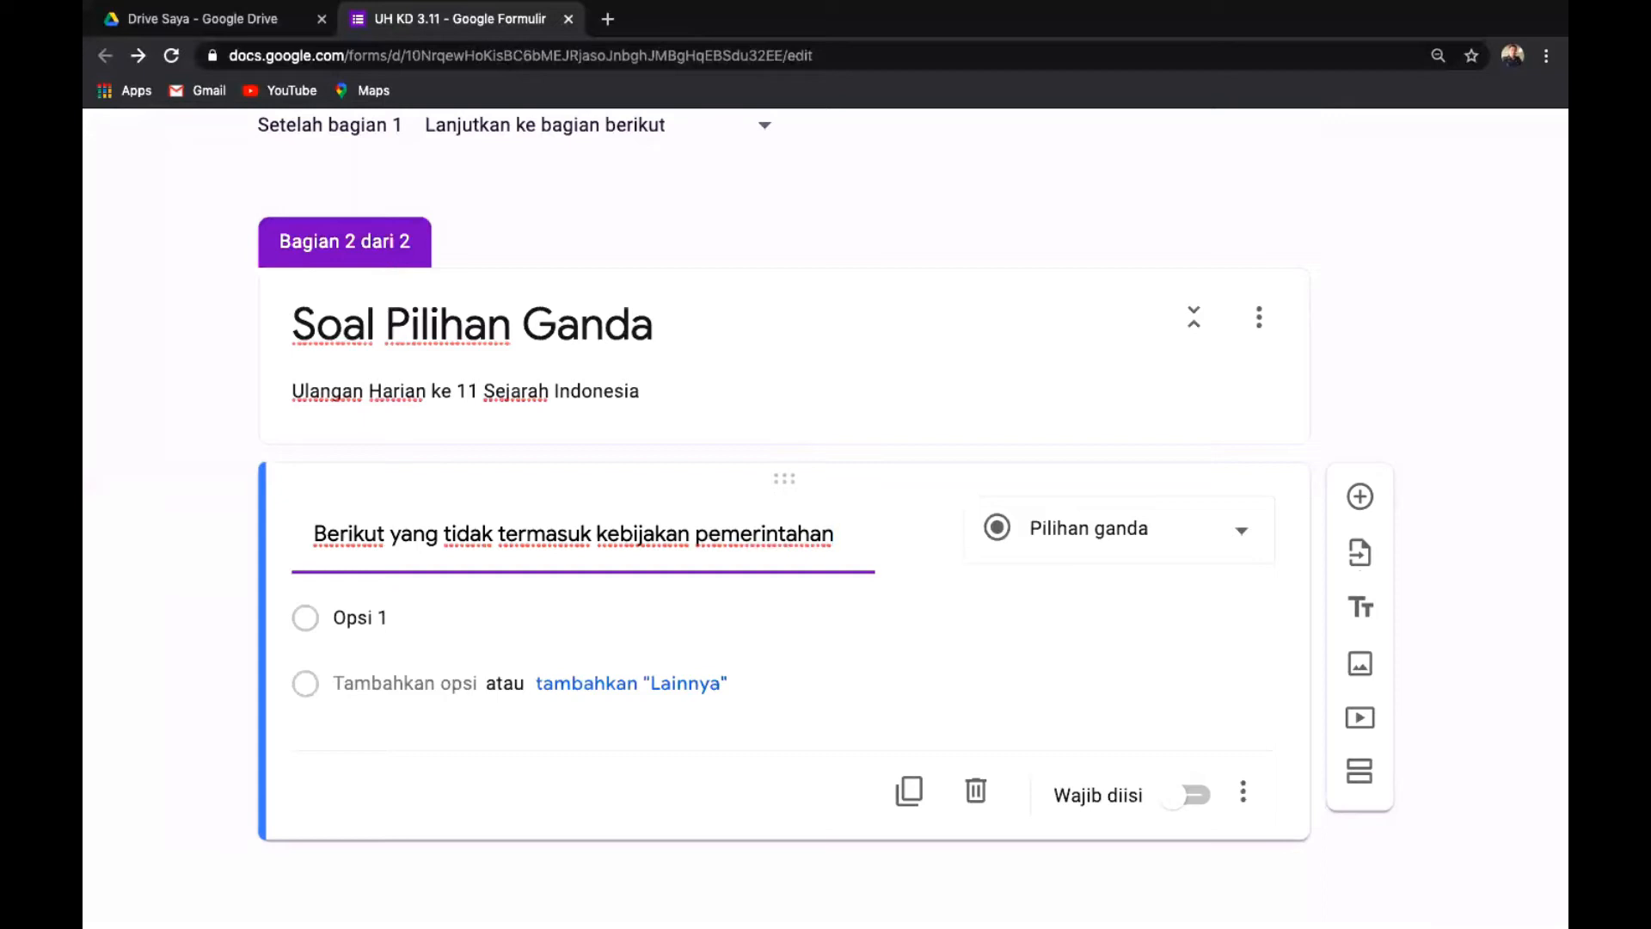
pyautogui.write('p')
pyautogui.write('re')
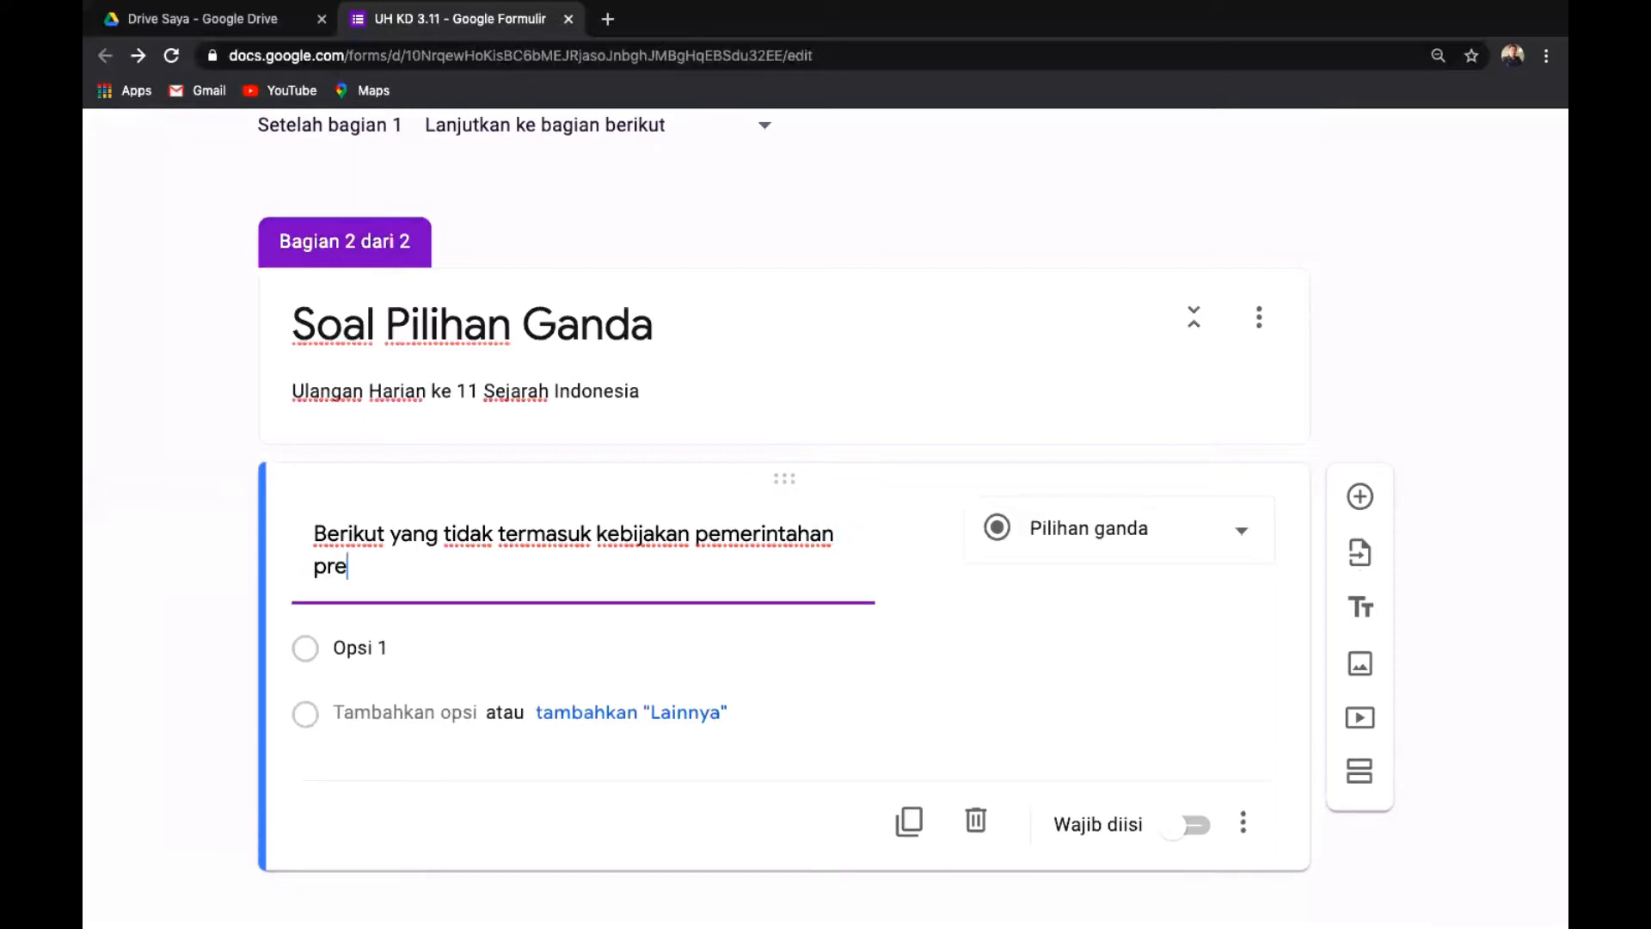
pyautogui.write('siden Soeh')
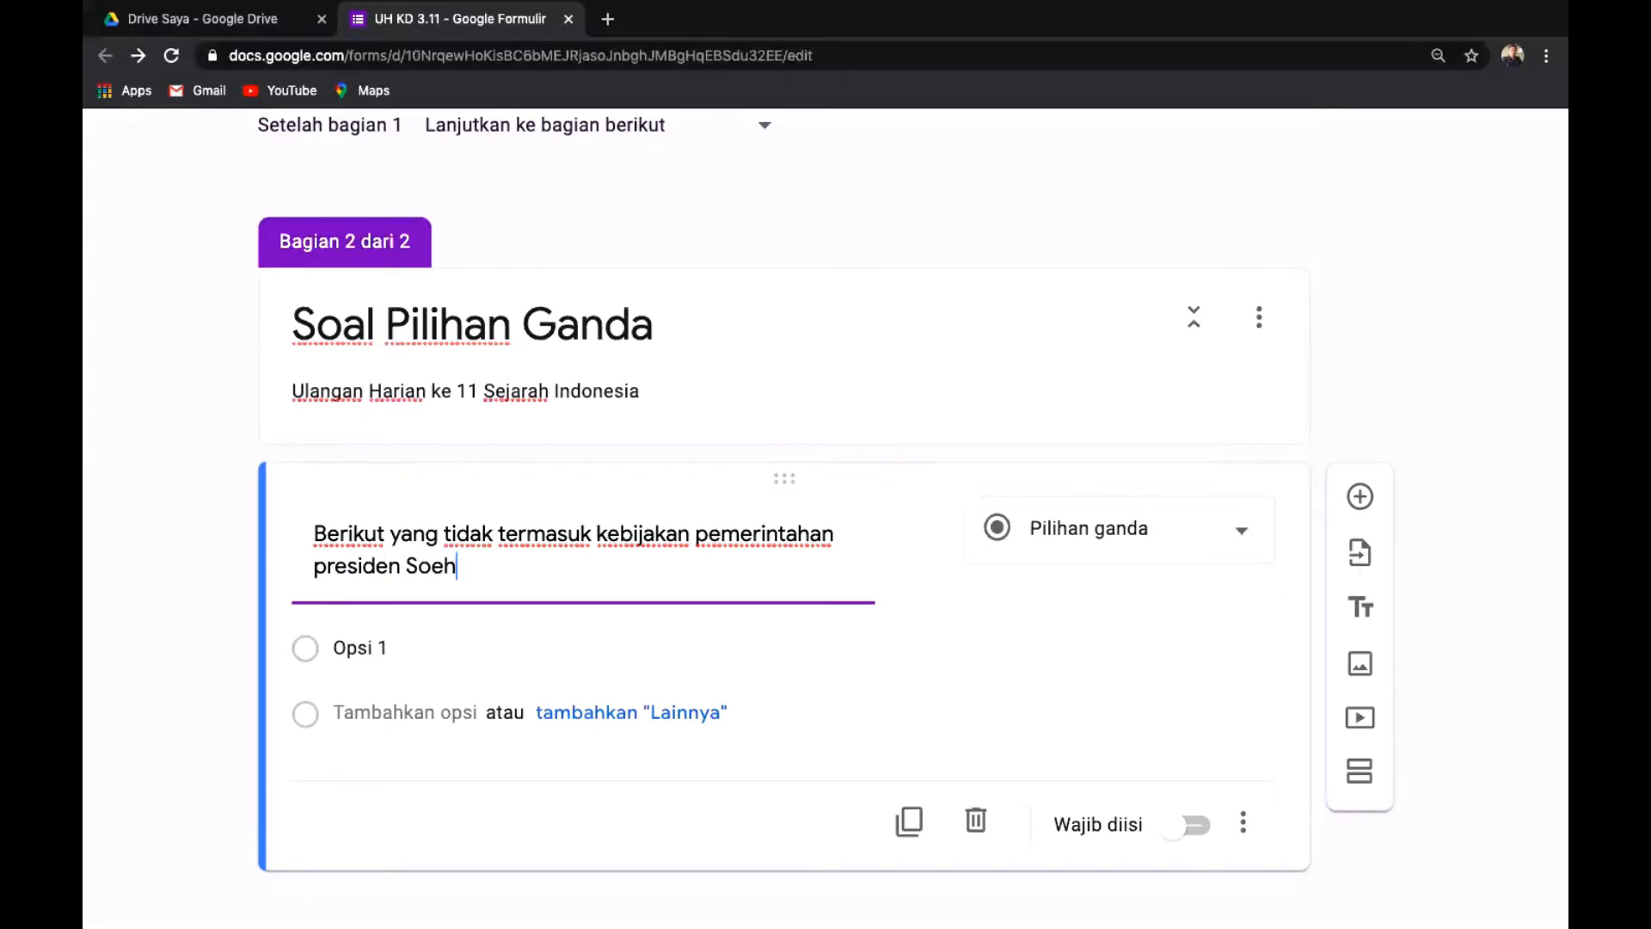
pyautogui.write('arta')
pyautogui.press('BackSpace')
pyautogui.write('o adalah')
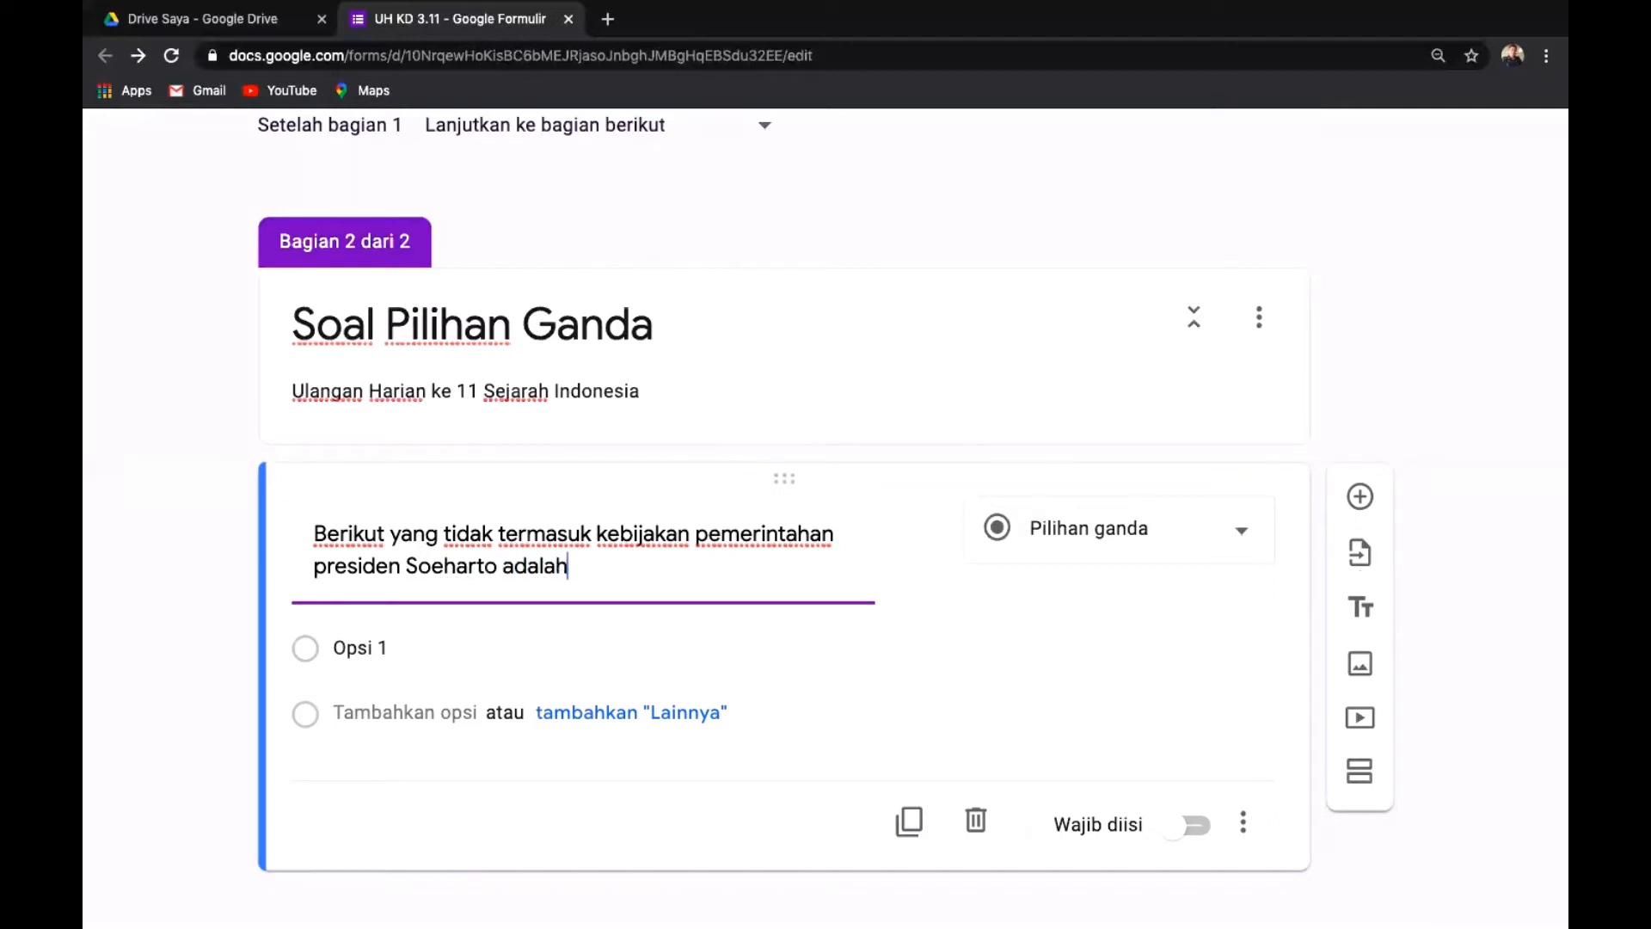
pyautogui.write(' ....')
pyautogui.click(1244, 538)
pyautogui.click(1080, 267)
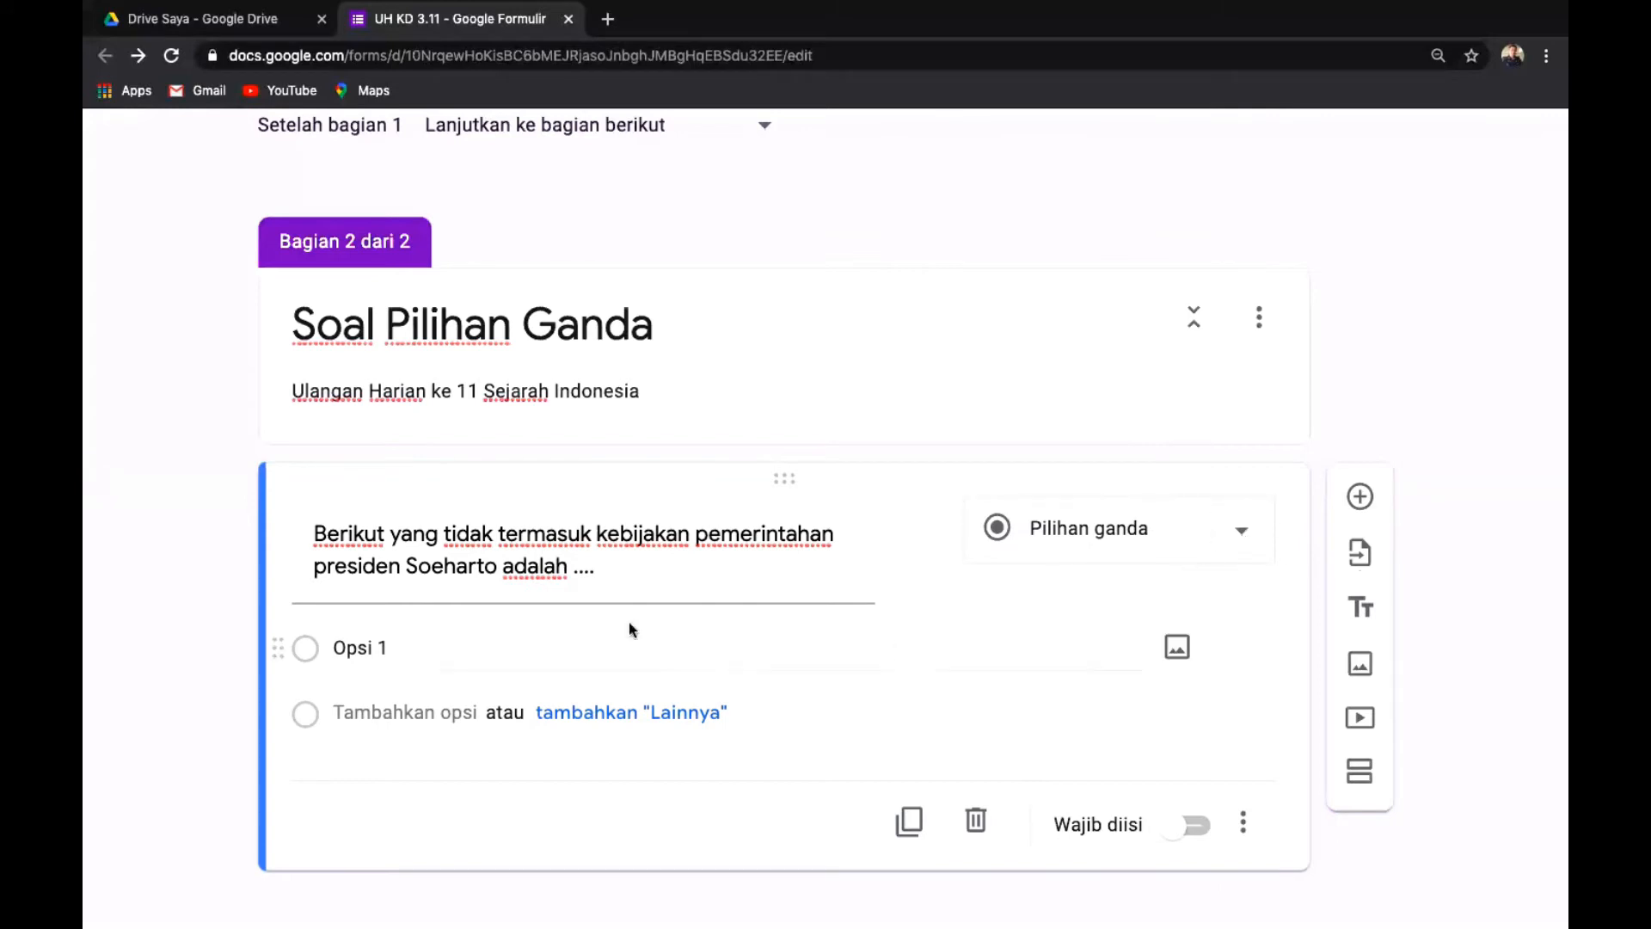
# Enter the first two options: 'Penyederhanaan Partai Politik' and 'Pembubaran PKI'.
pyautogui.click(416, 651)
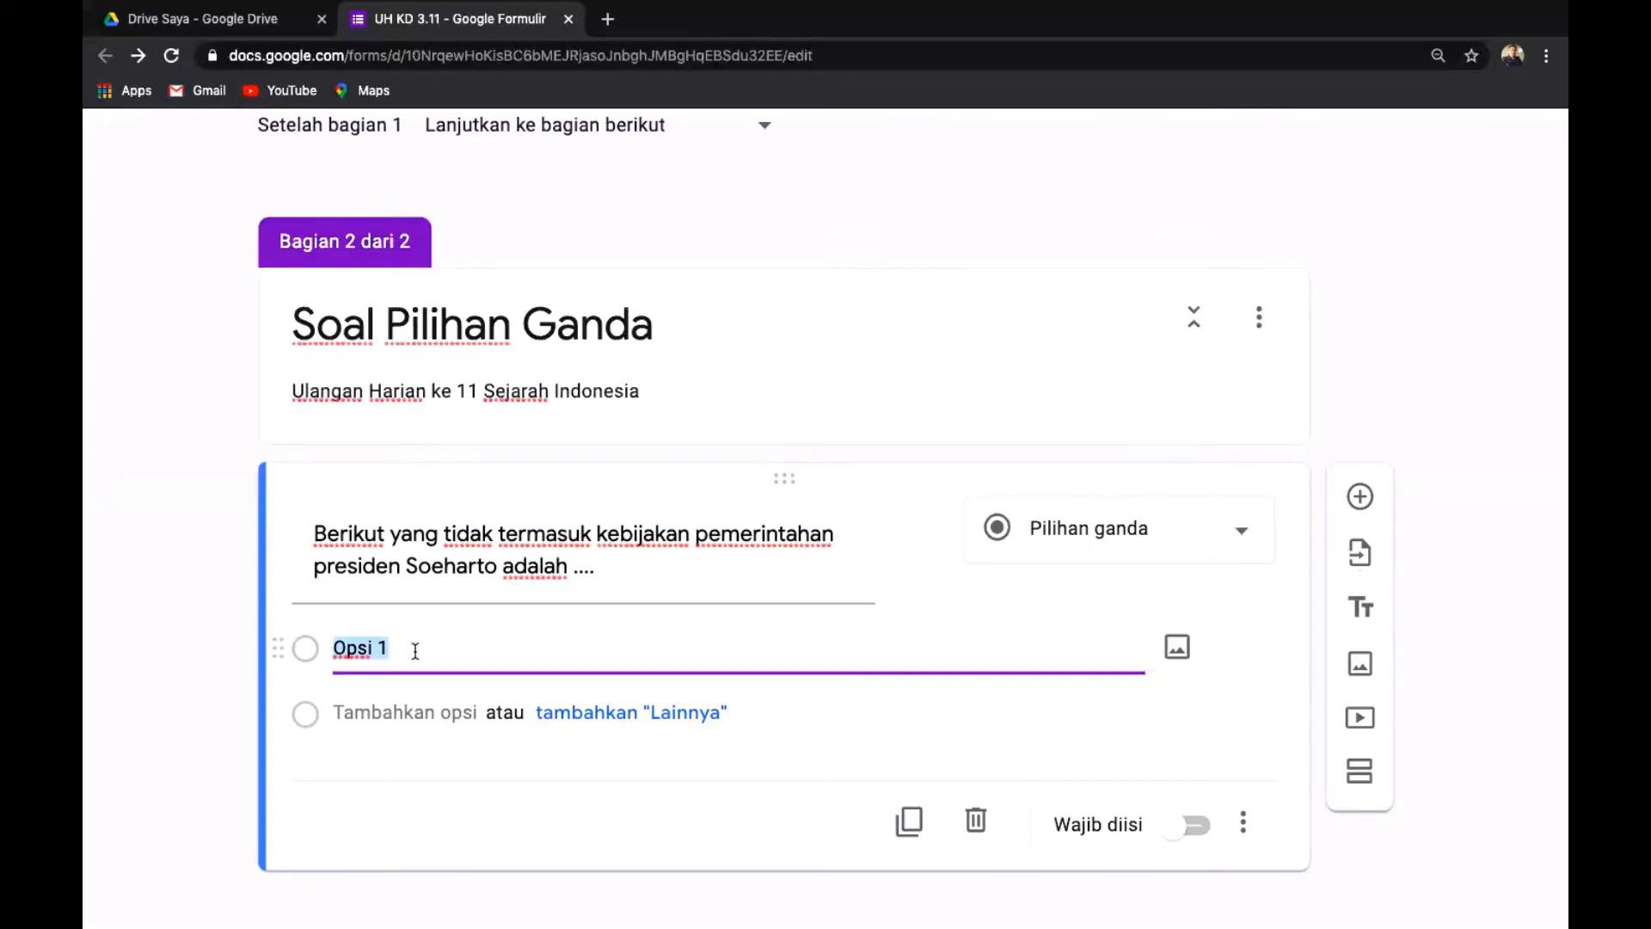
pyautogui.press('BackSpace')
pyautogui.write('Penyederhanaan Partai Politi')
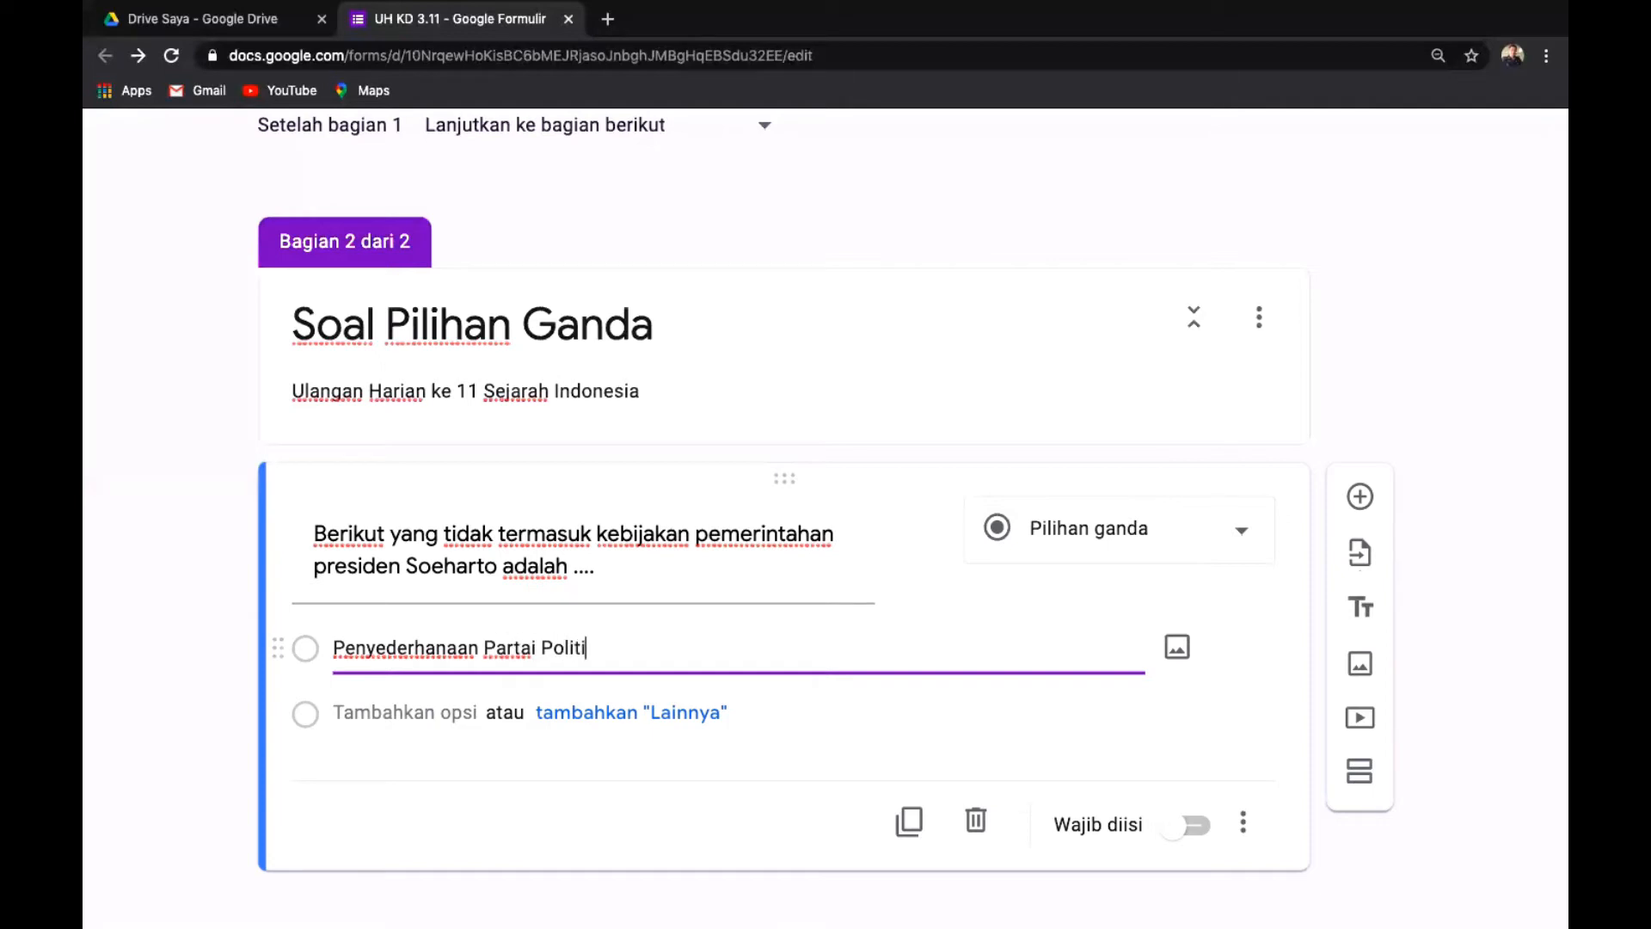
pyautogui.write('k')
pyautogui.press('Return')
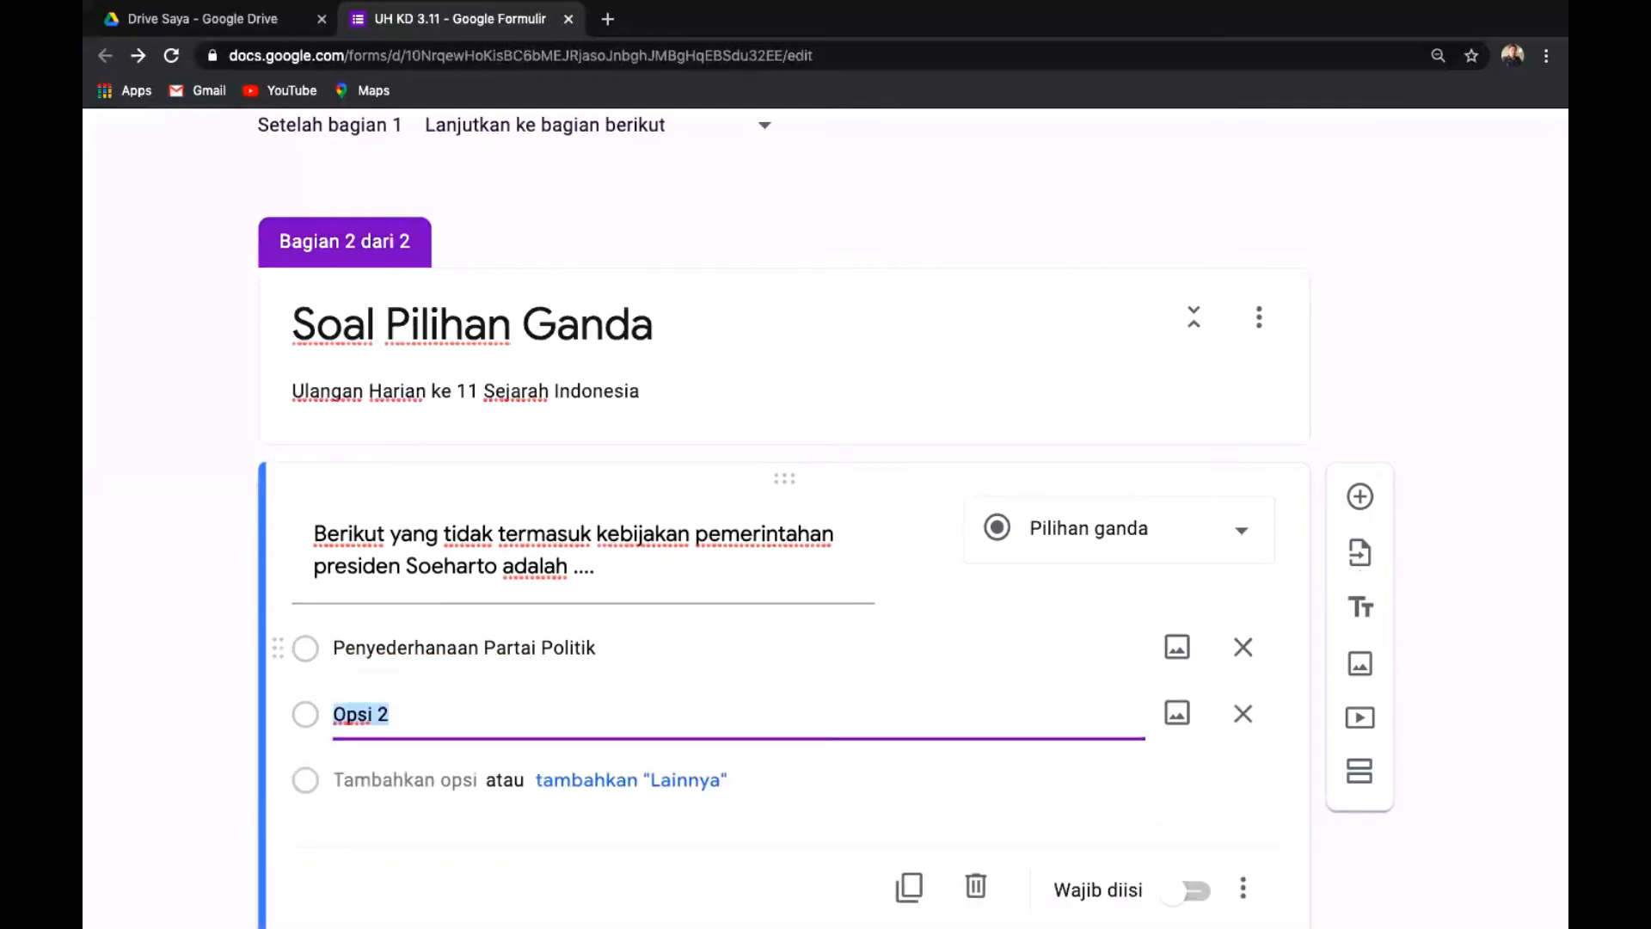
pyautogui.press('BackSpace')
pyautogui.write('Pemburan')
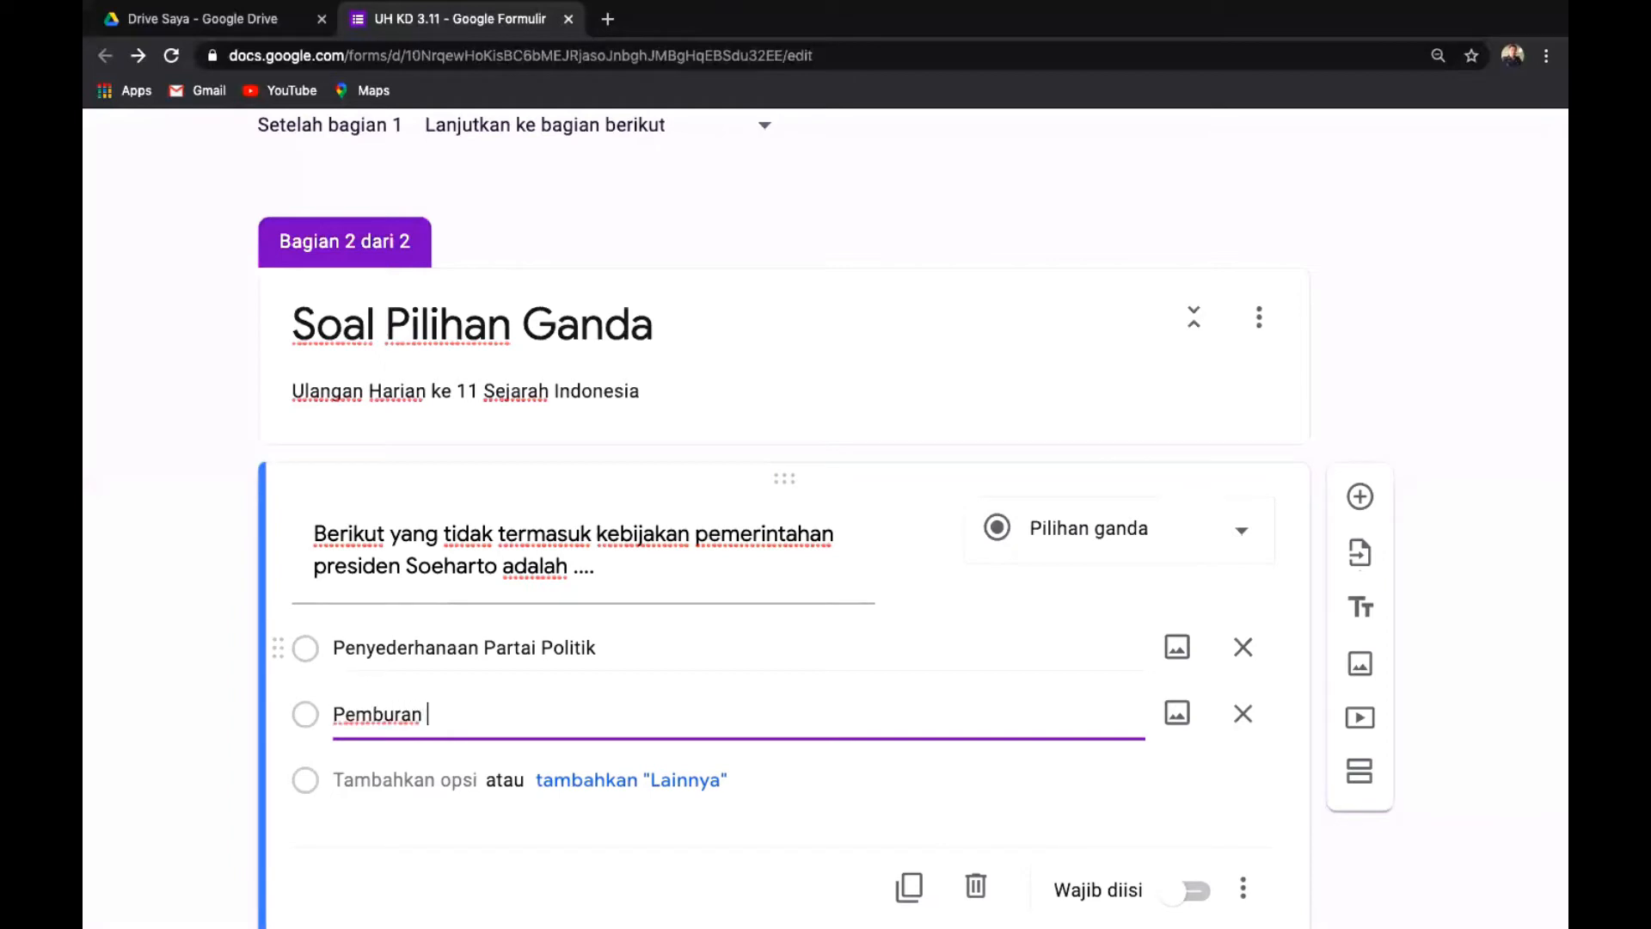
pyautogui.press('BackSpace')
pyautogui.press('BackSpace')
pyautogui.press('BackSpace')
pyautogui.write('baran PKI')
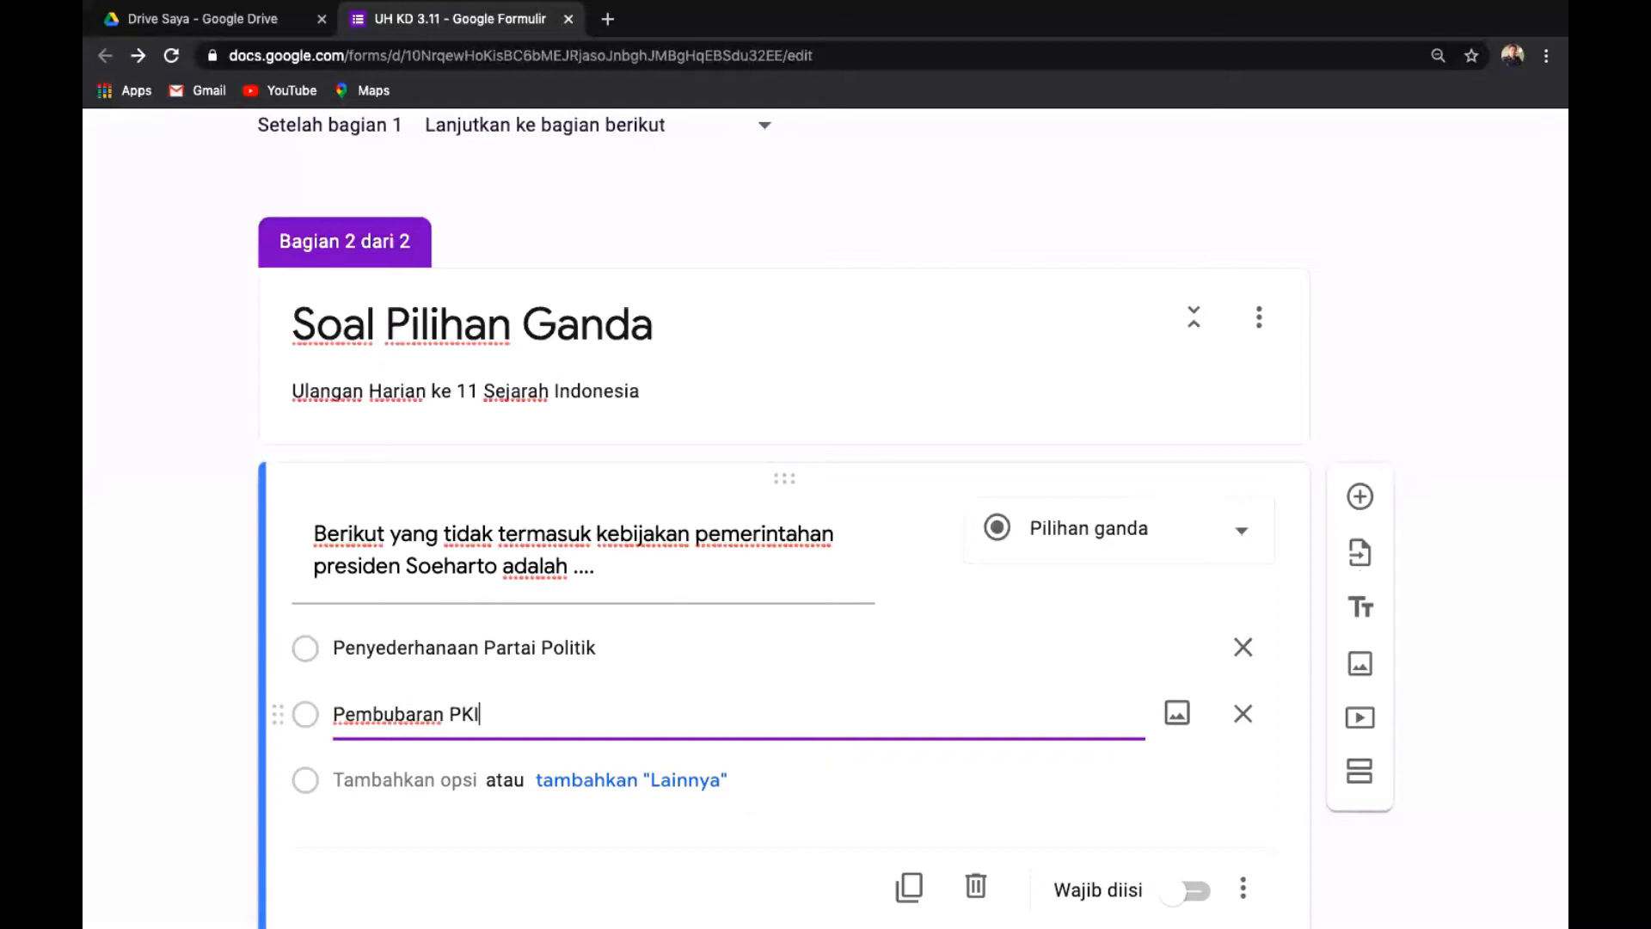
# Add the options 'Menyusun GBHN', 'Dwifungsi ABRI' and 'Penataran P.4'.
pyautogui.click(361, 779)
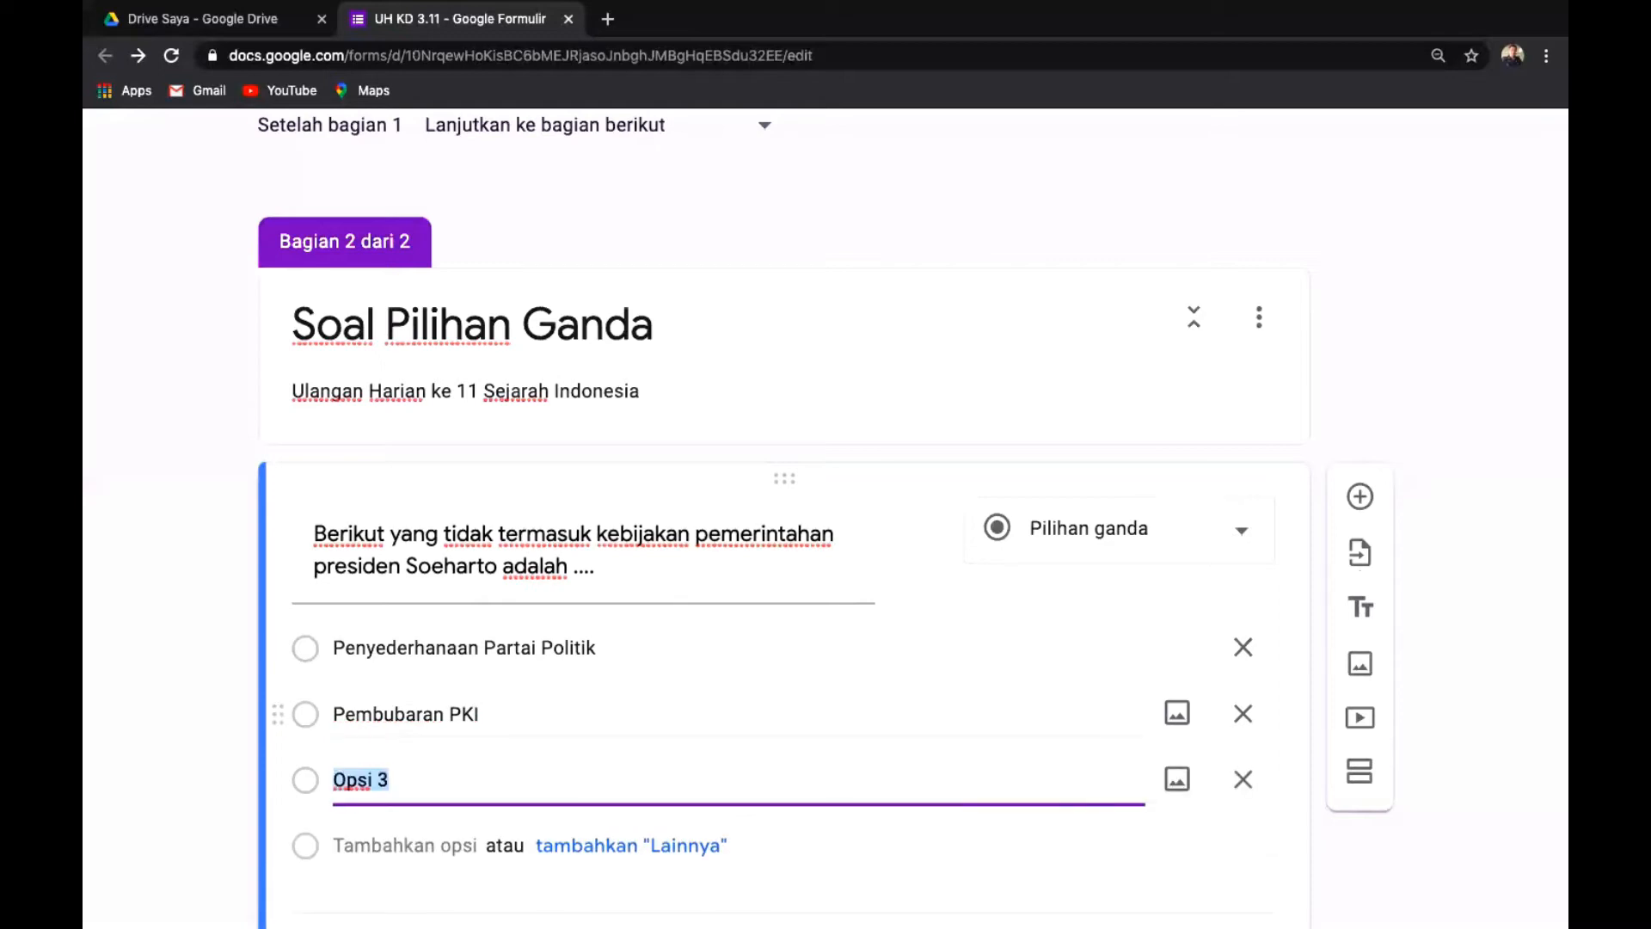
pyautogui.press('BackSpace')
pyautogui.write('Menyusun ')
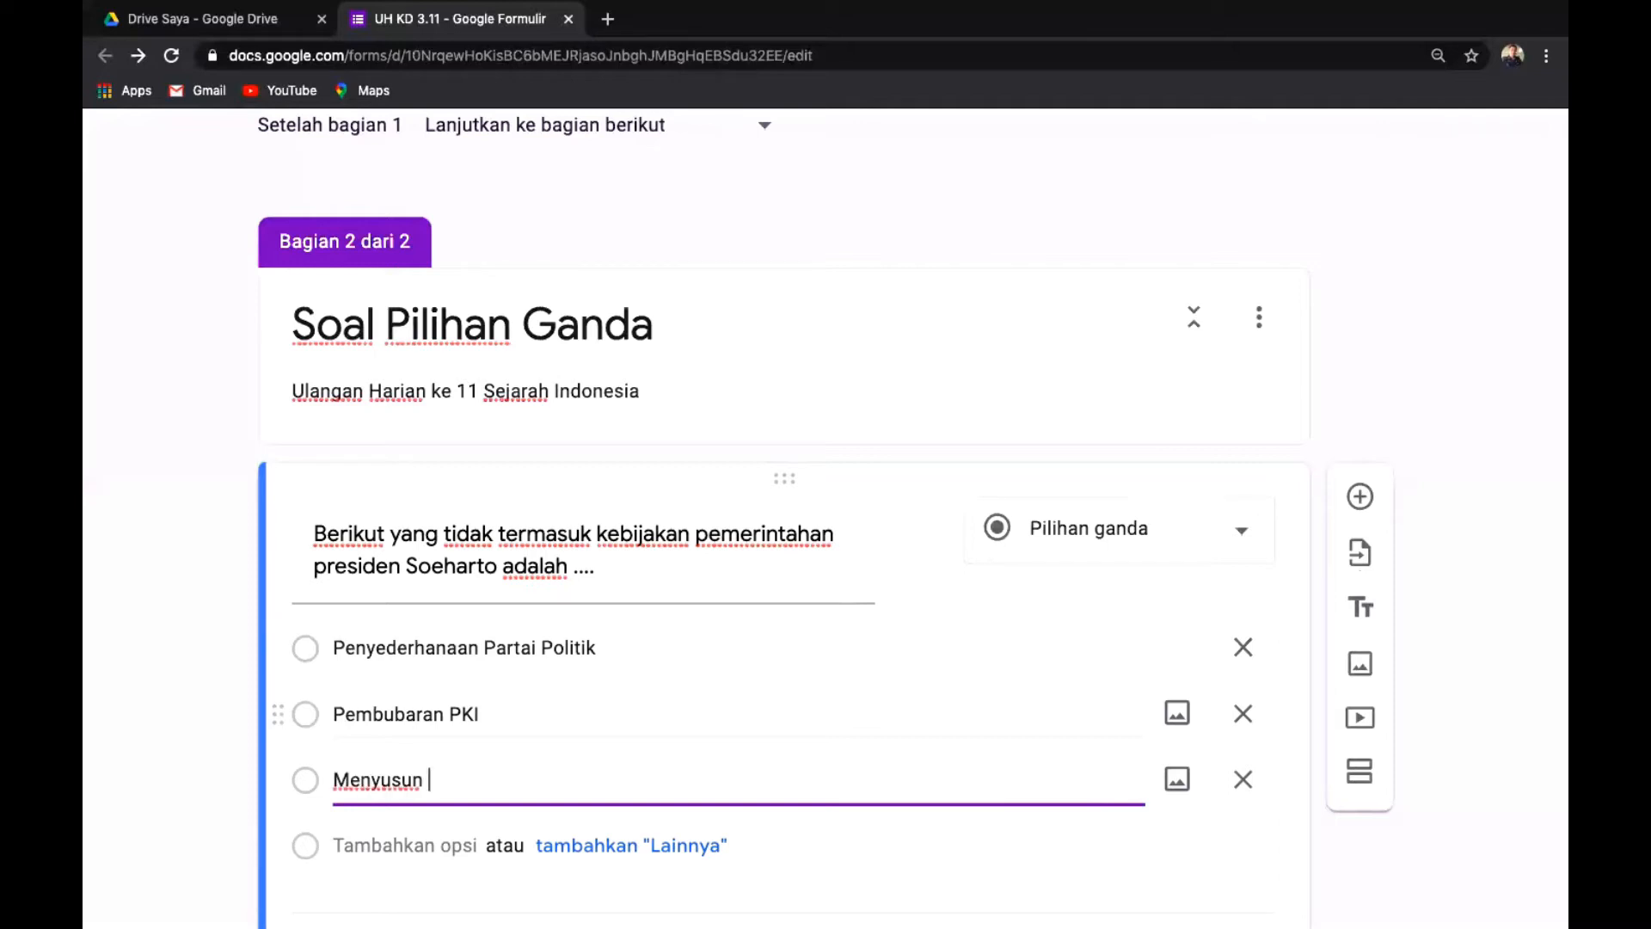
pyautogui.write('GBHN')
pyautogui.press('Return')
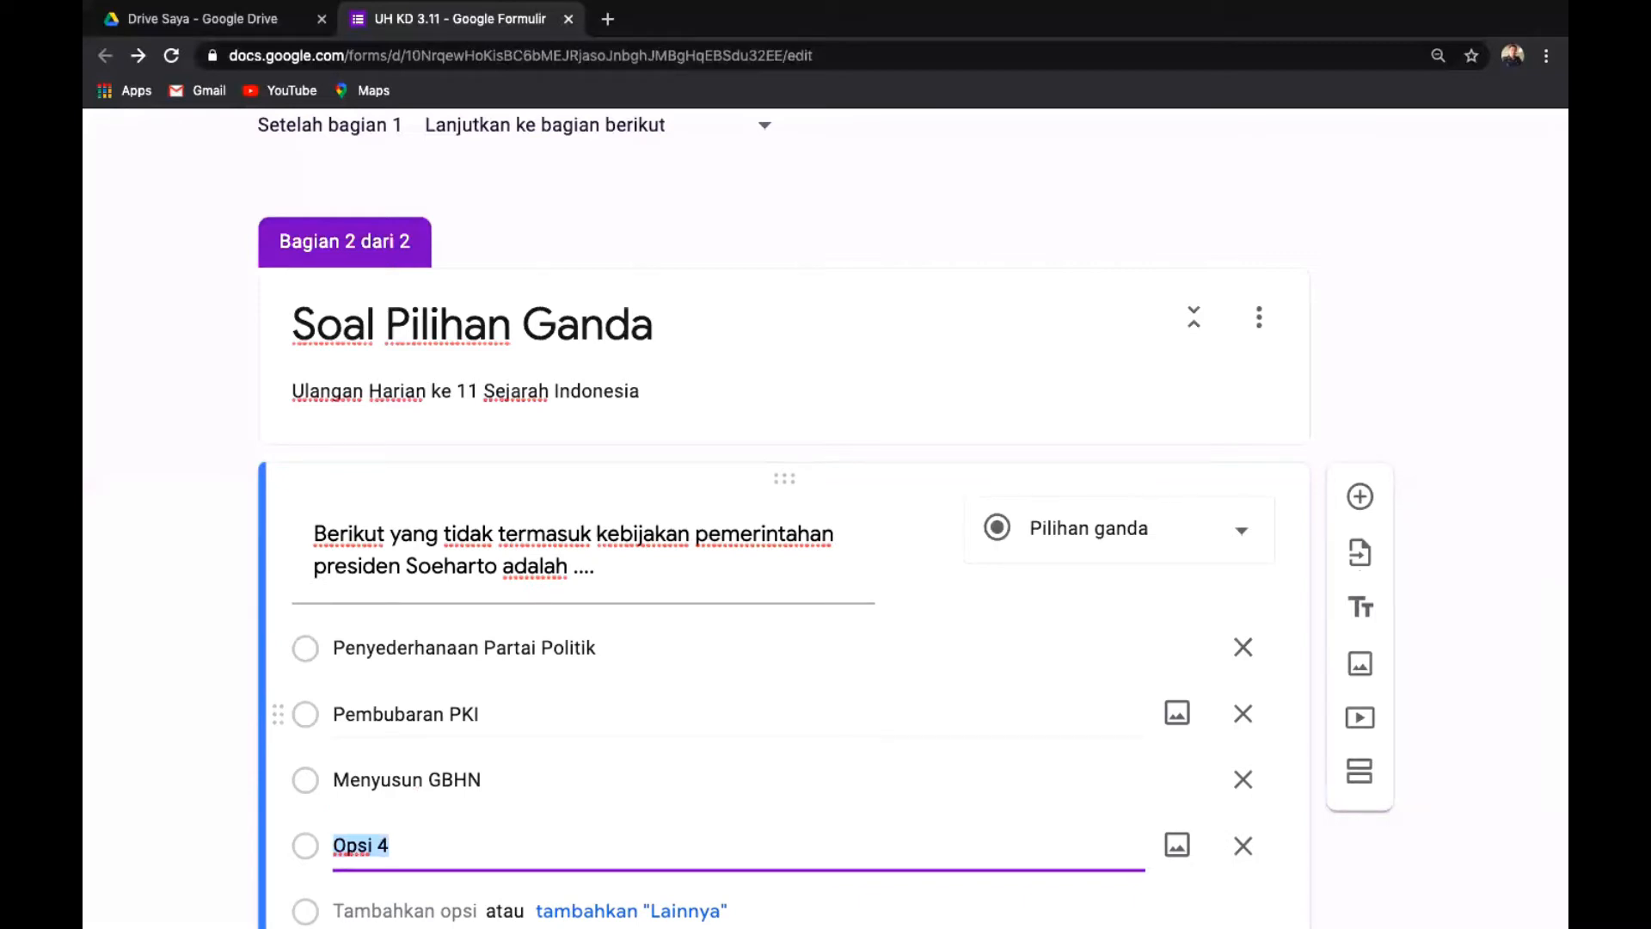
pyautogui.write('Dwifungsi ABRI')
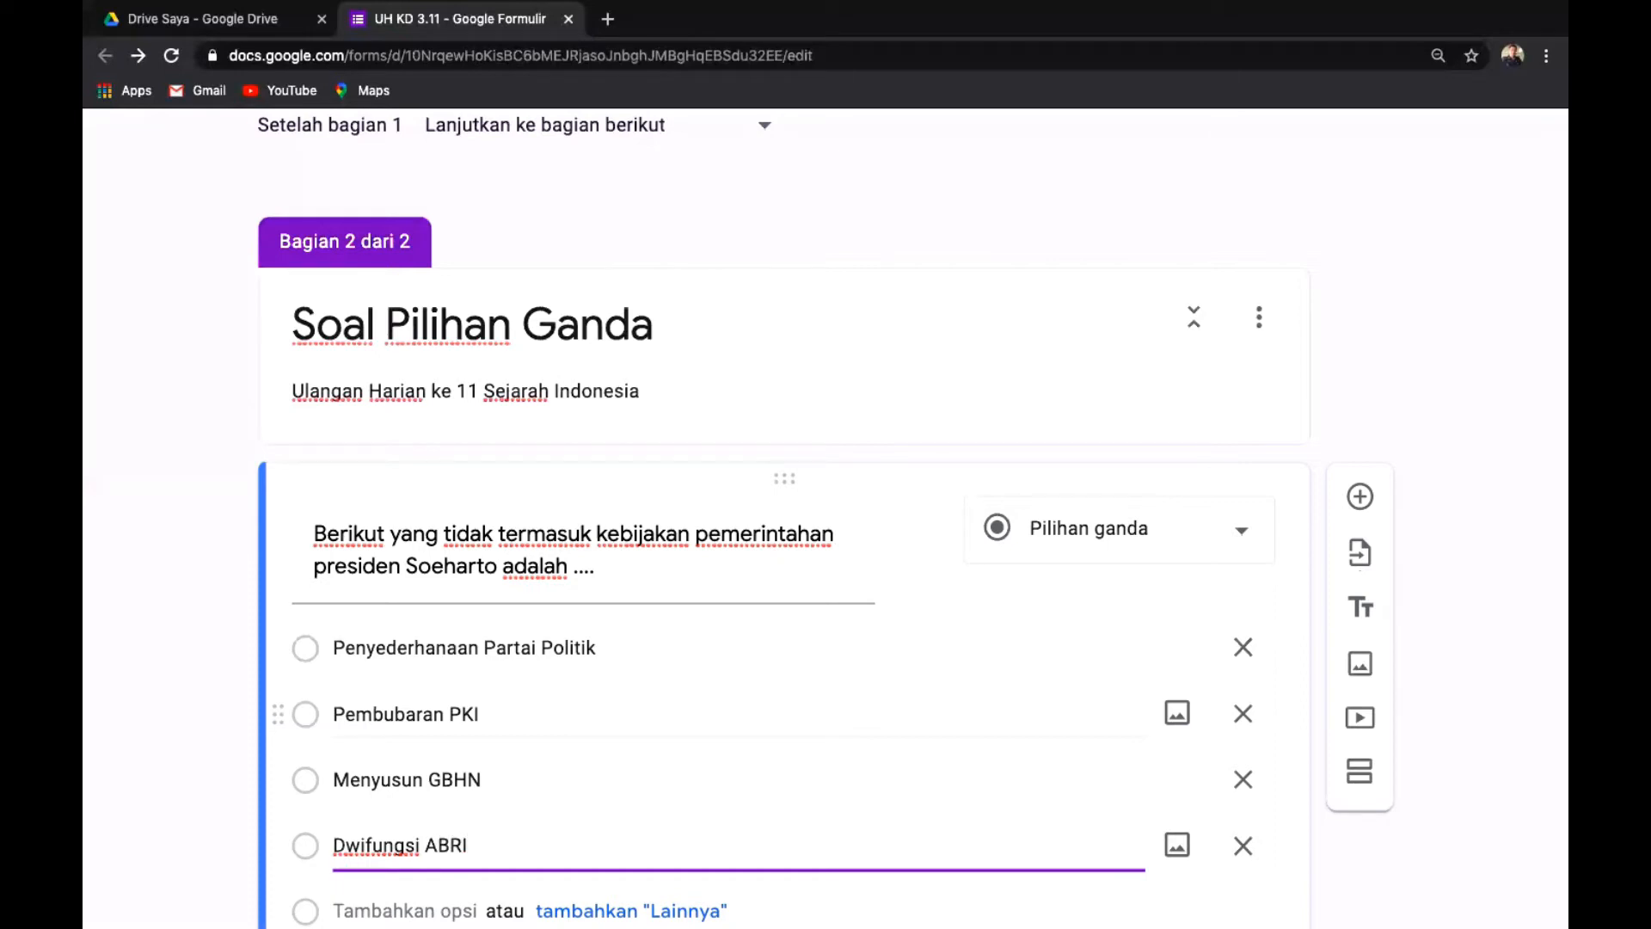
pyautogui.press('Return')
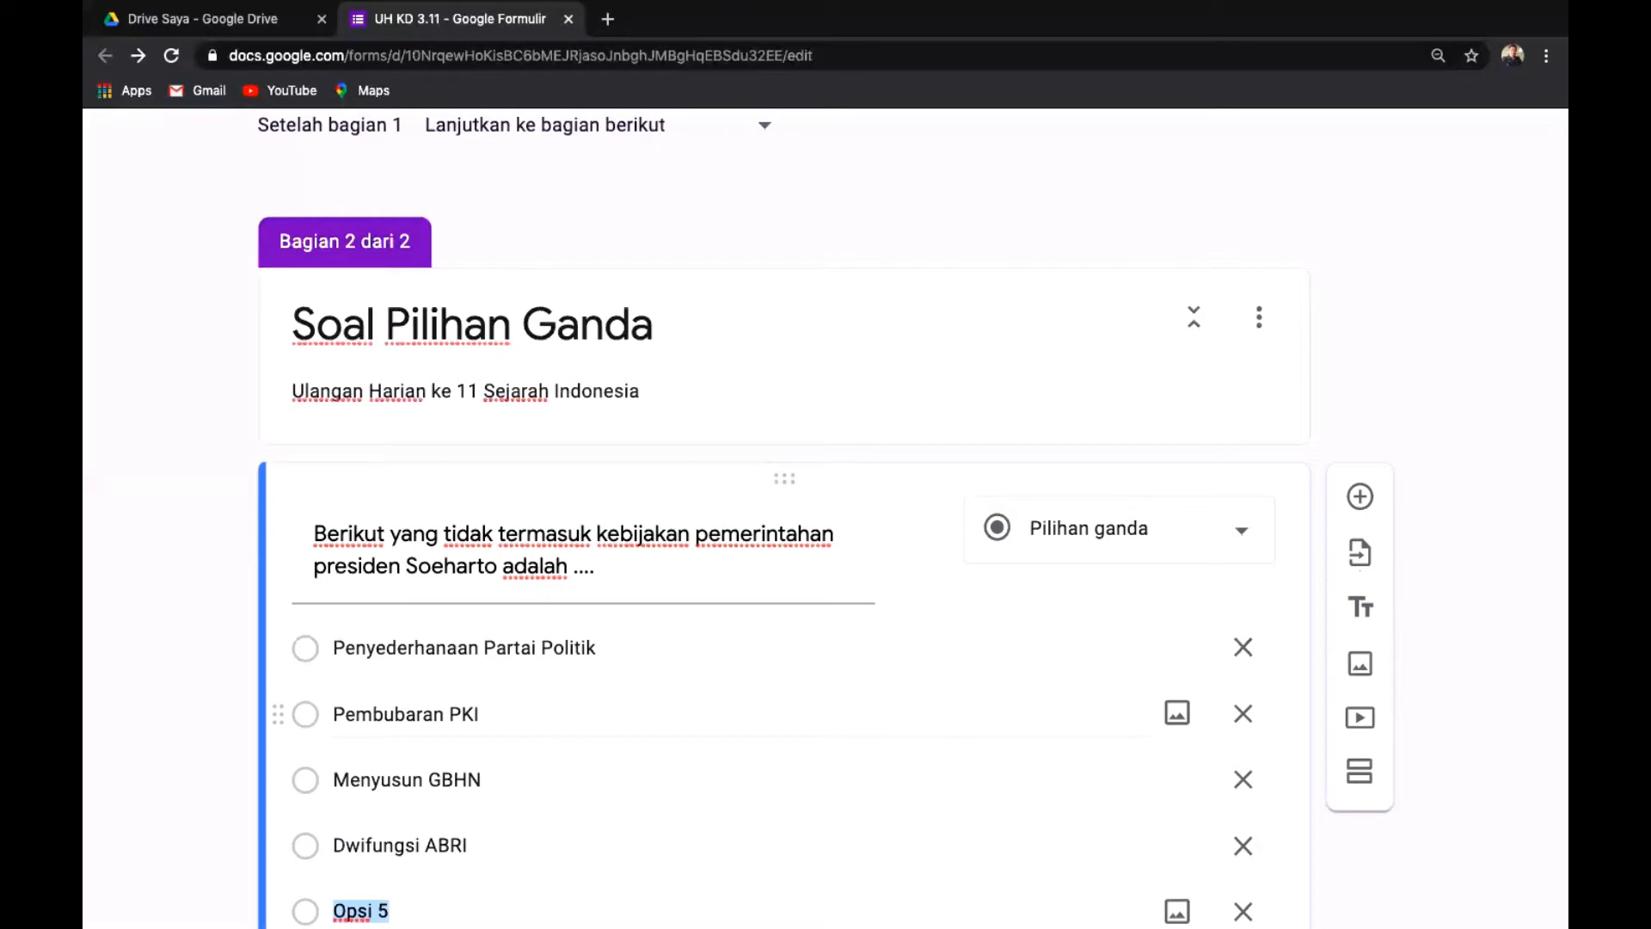
pyautogui.write('Penata')
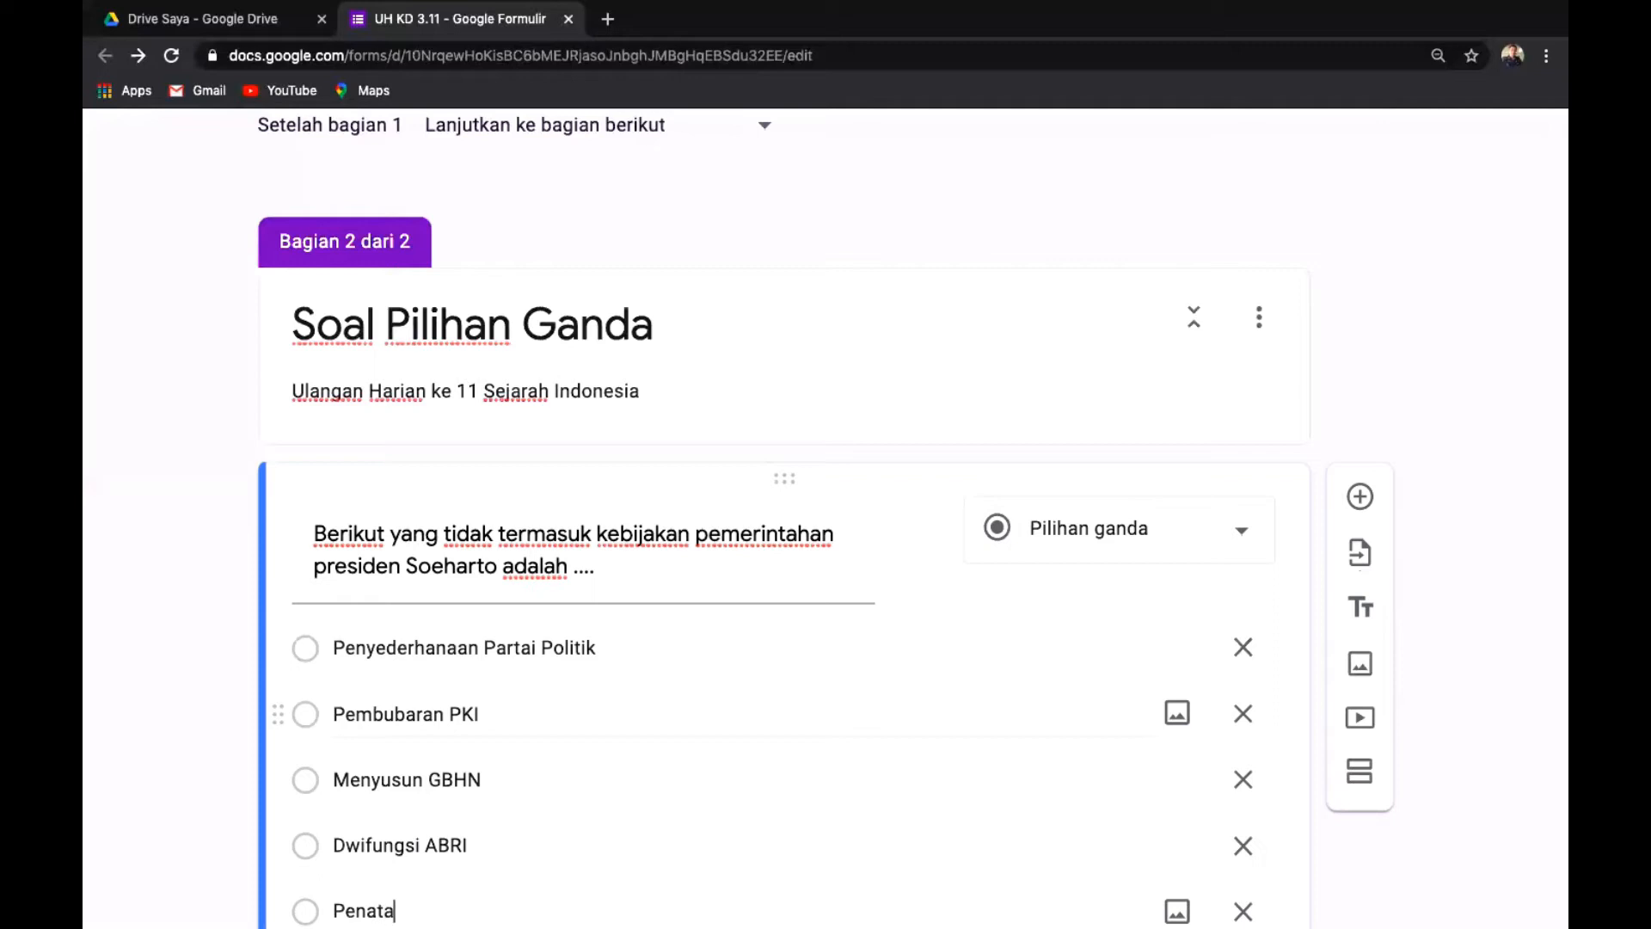
pyautogui.write('ran P.4')
pyautogui.scroll(-3, 825, 499)
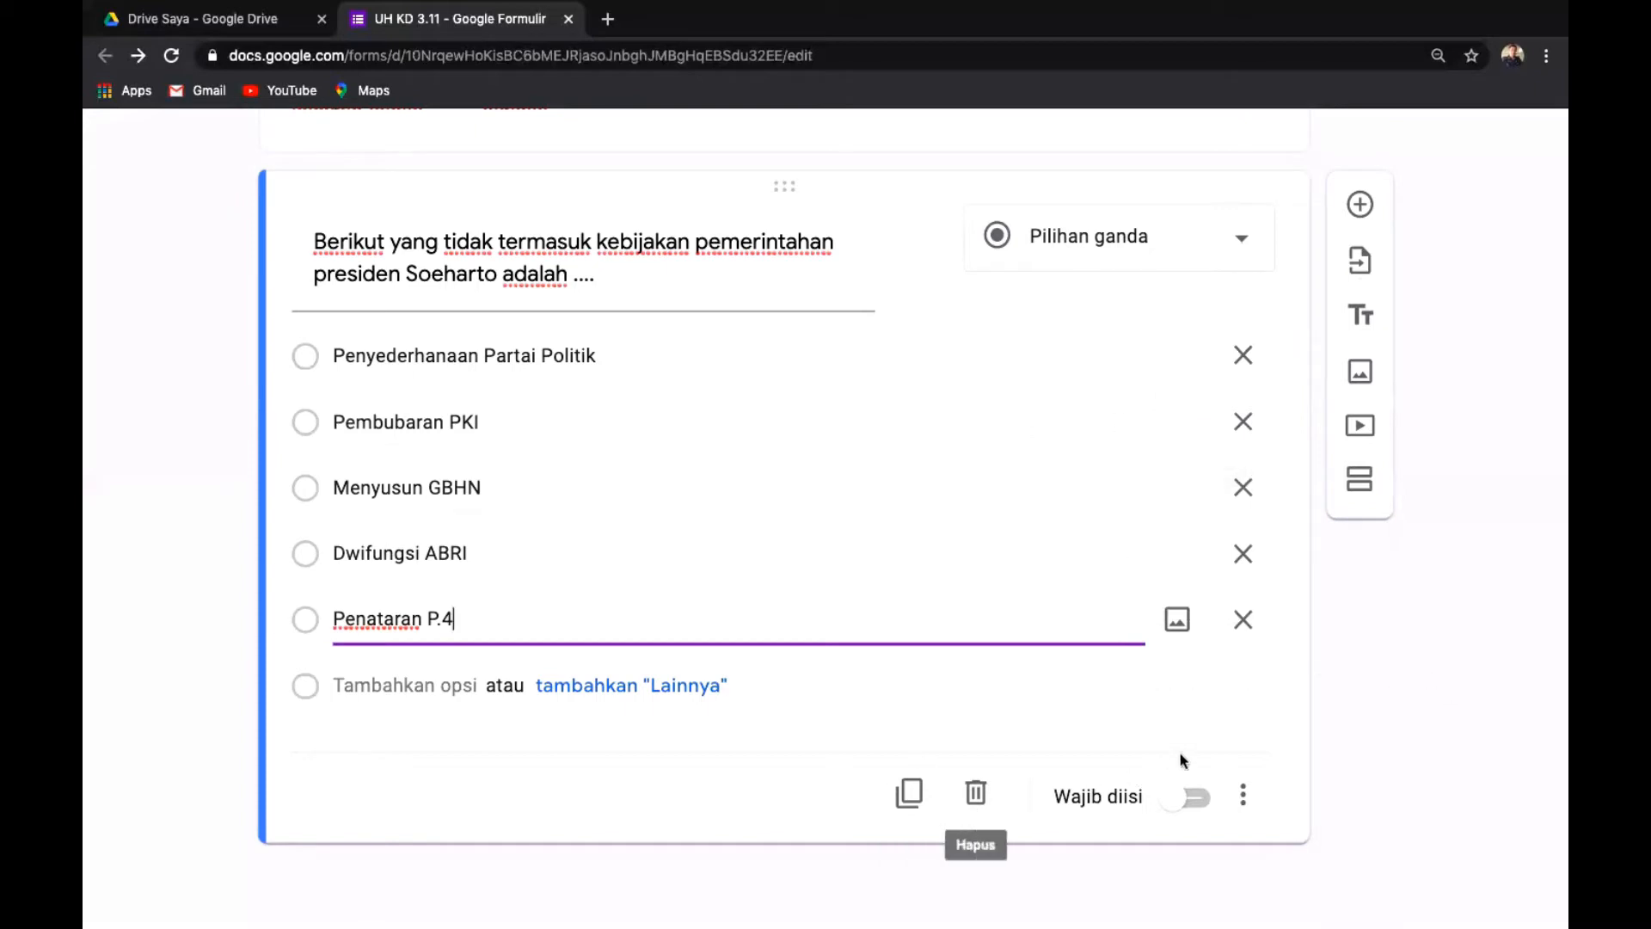
# Switch on 'Wajib diisi' for the Soeharto policy question.
pyautogui.click(1201, 803)
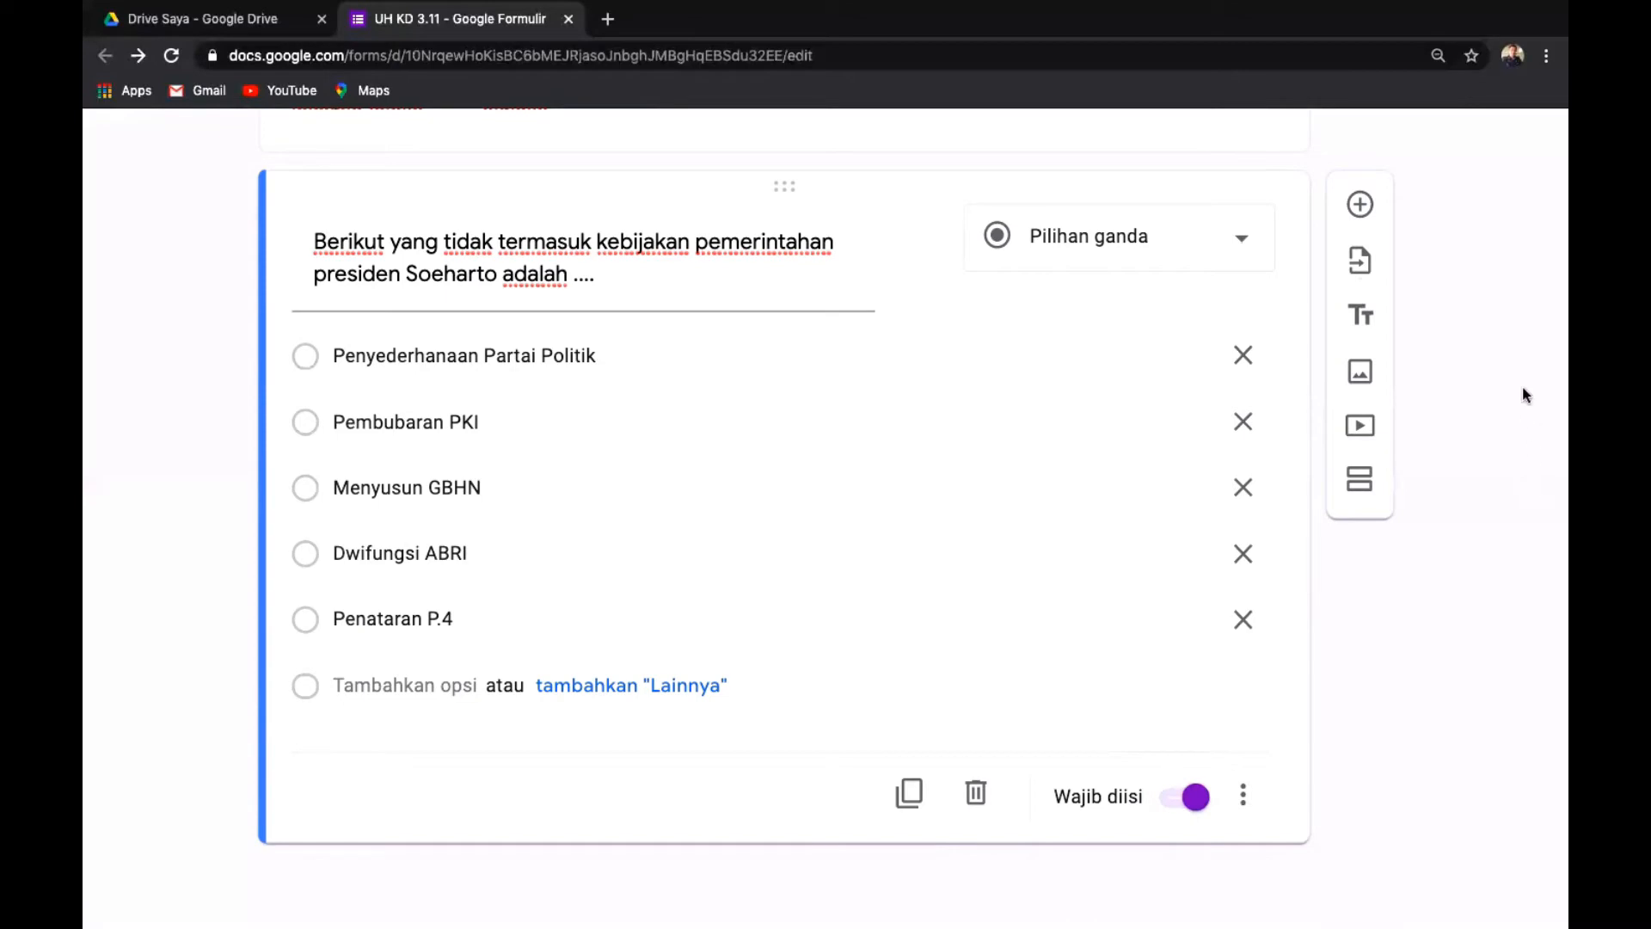
pyautogui.scroll(3, 1524, 396)
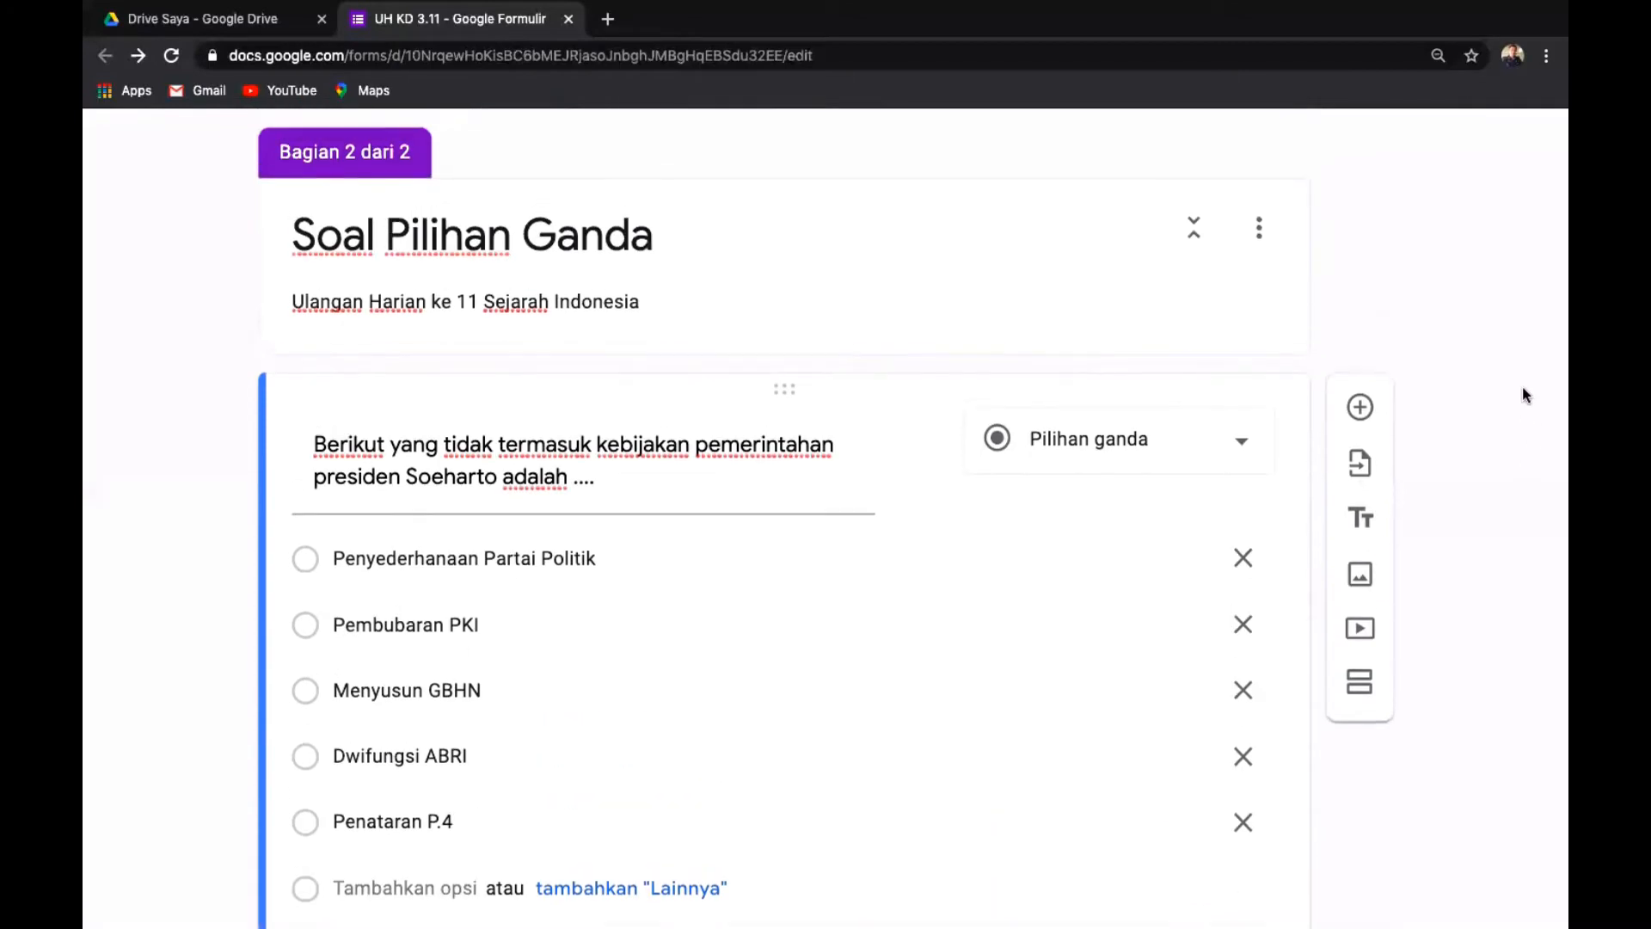
pyautogui.scroll(-1, 1525, 396)
pyautogui.scroll(1, 1525, 396)
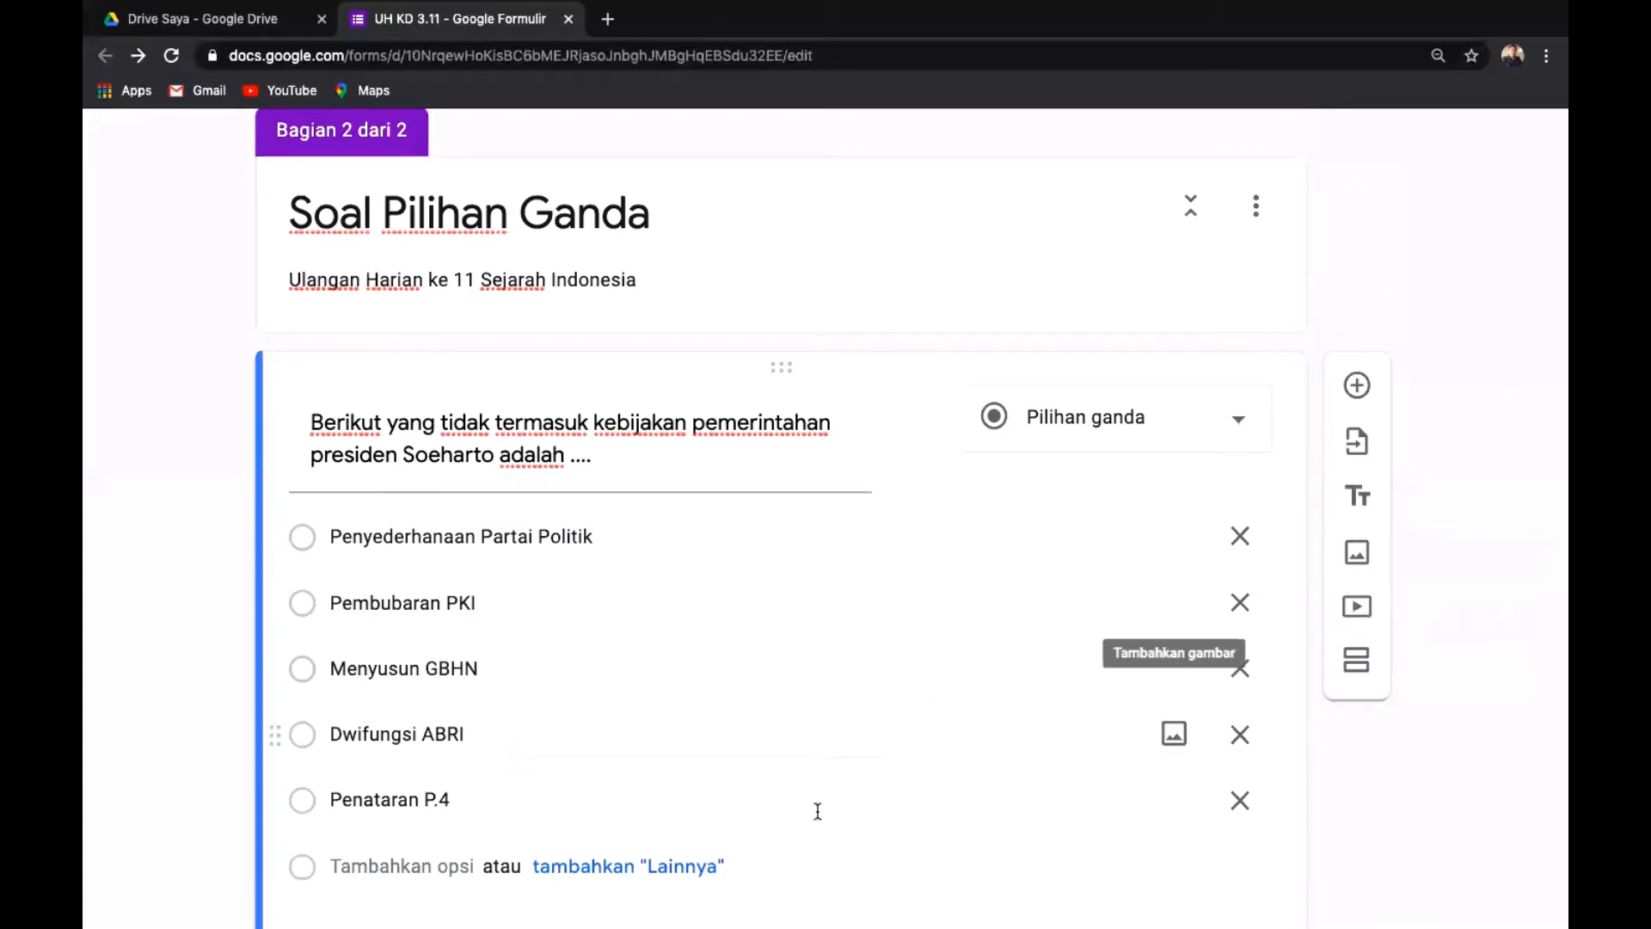
pyautogui.scroll(-1, 871, 752)
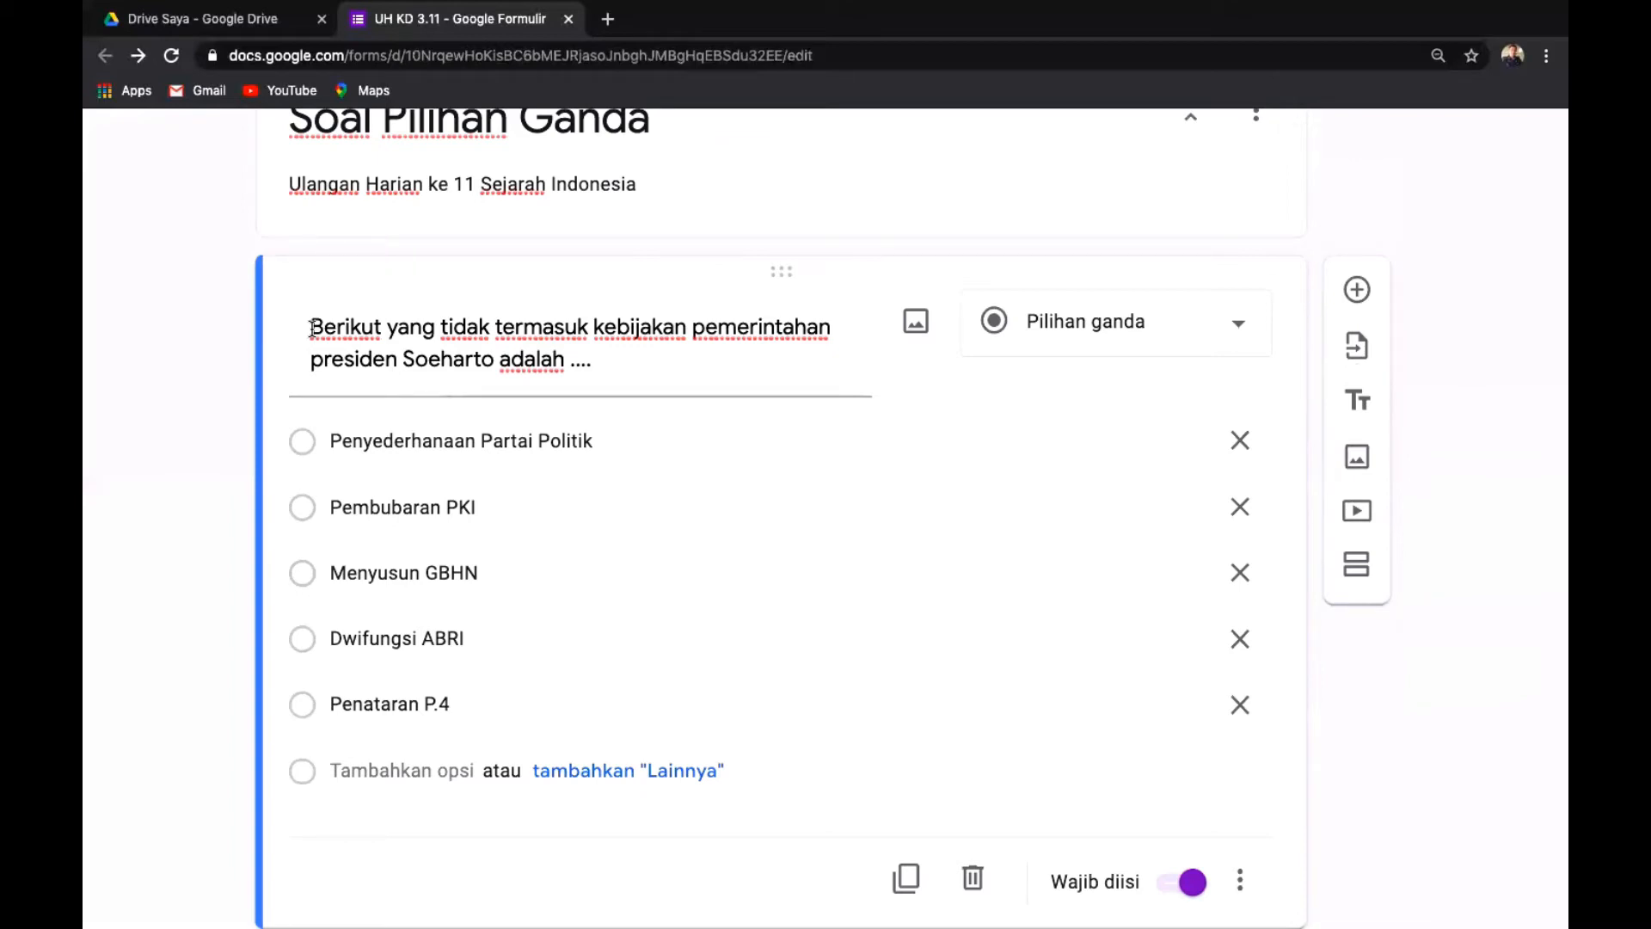
pyautogui.scroll(-1, 312, 327)
pyautogui.scroll(3, 311, 328)
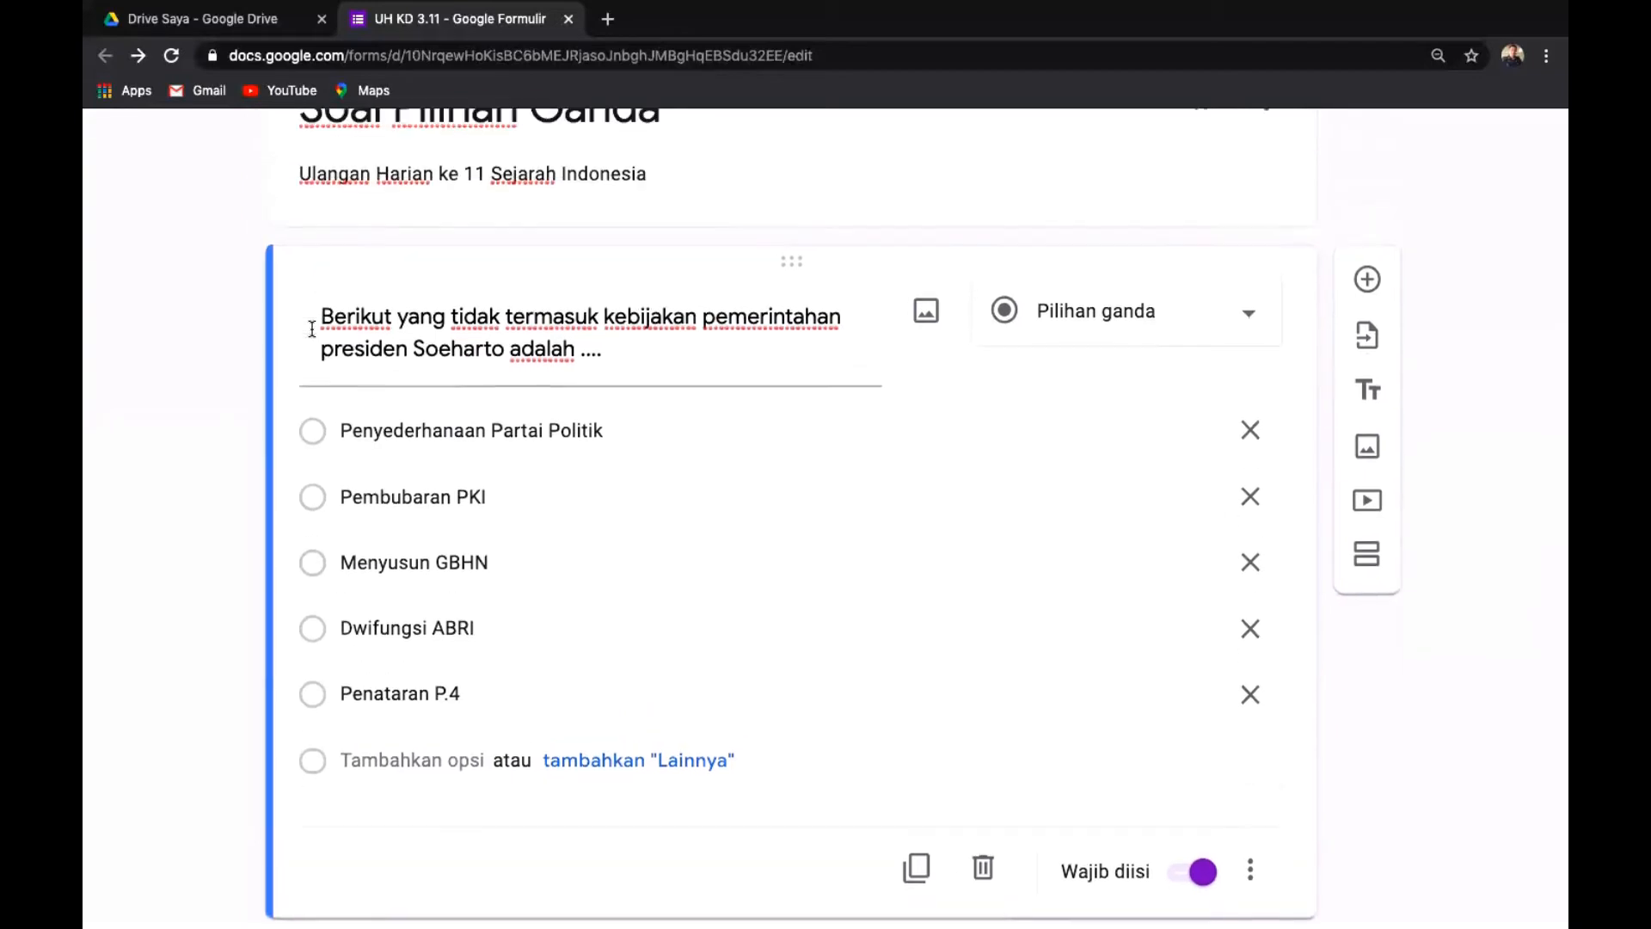
pyautogui.scroll(4, 312, 328)
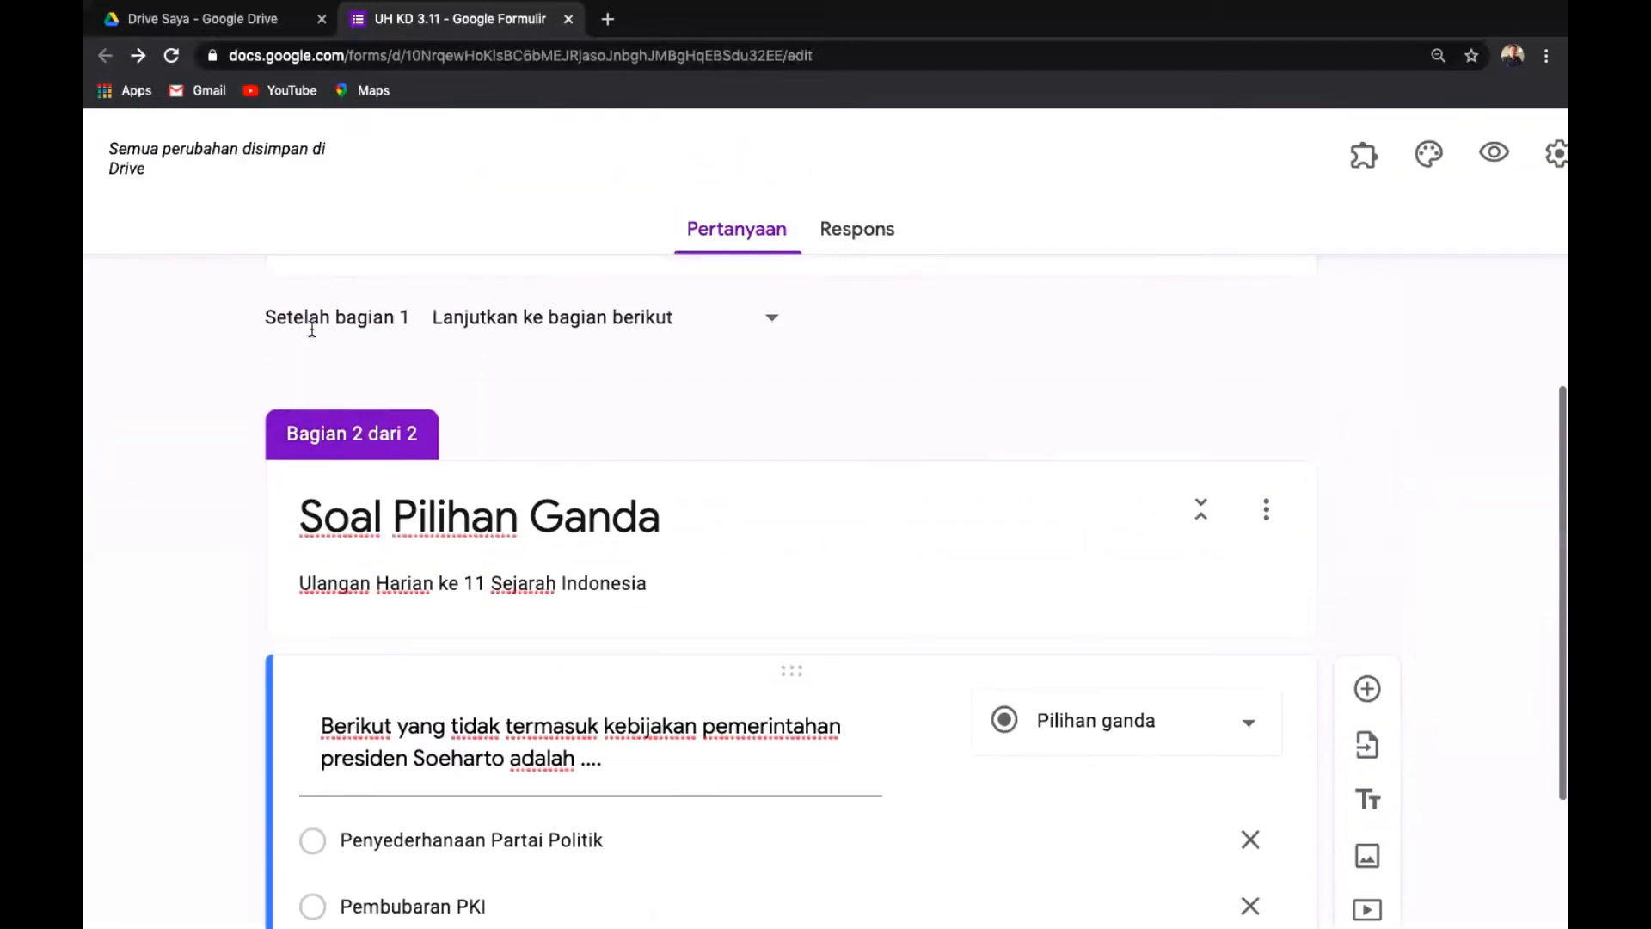
pyautogui.hscroll(2, 310, 335)
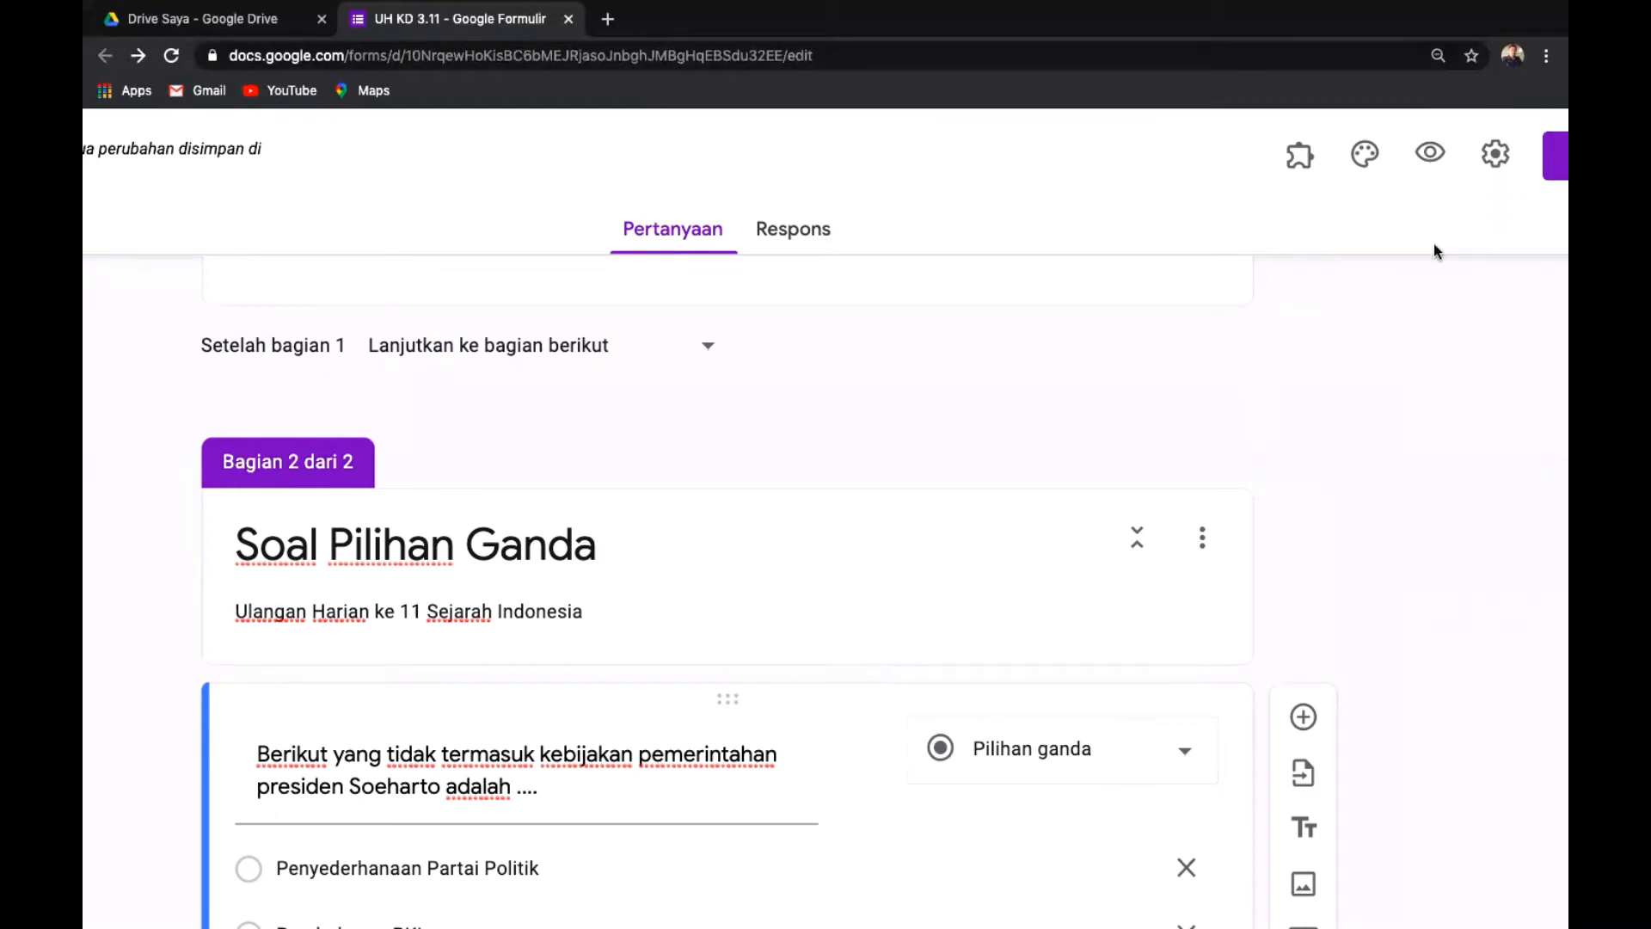
# In Presentasi settings, tick 'Acak urutan pertanyaan' and untick the submit-another-response link.
pyautogui.click(1495, 157)
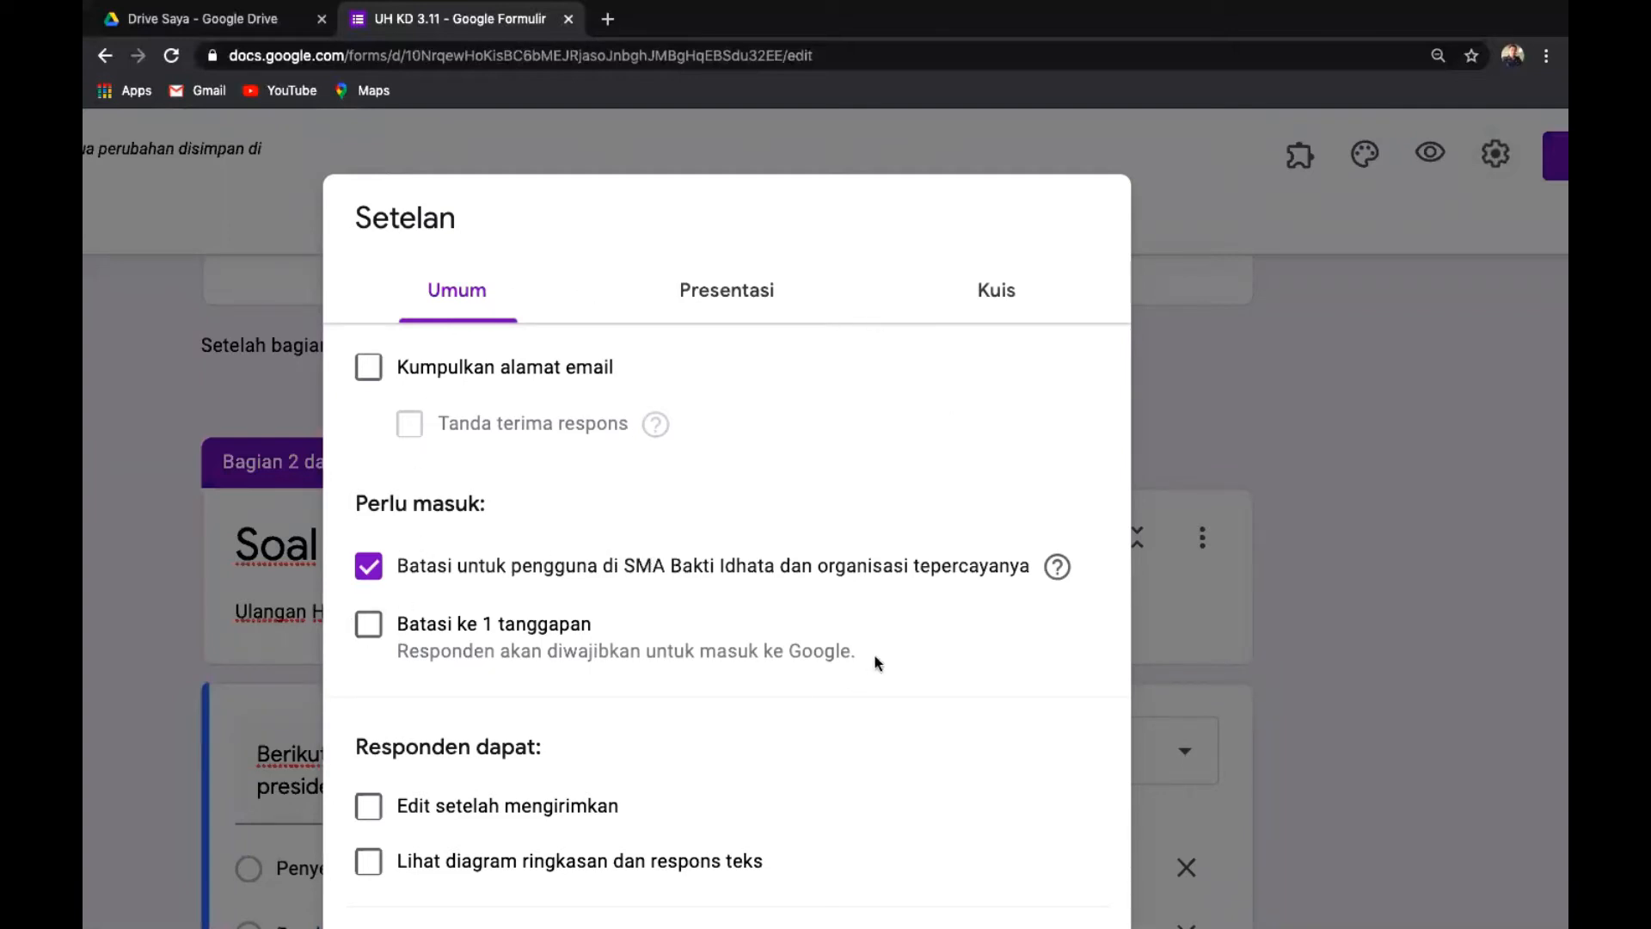
pyautogui.scroll(-2, 679, 699)
pyautogui.scroll(2, 679, 698)
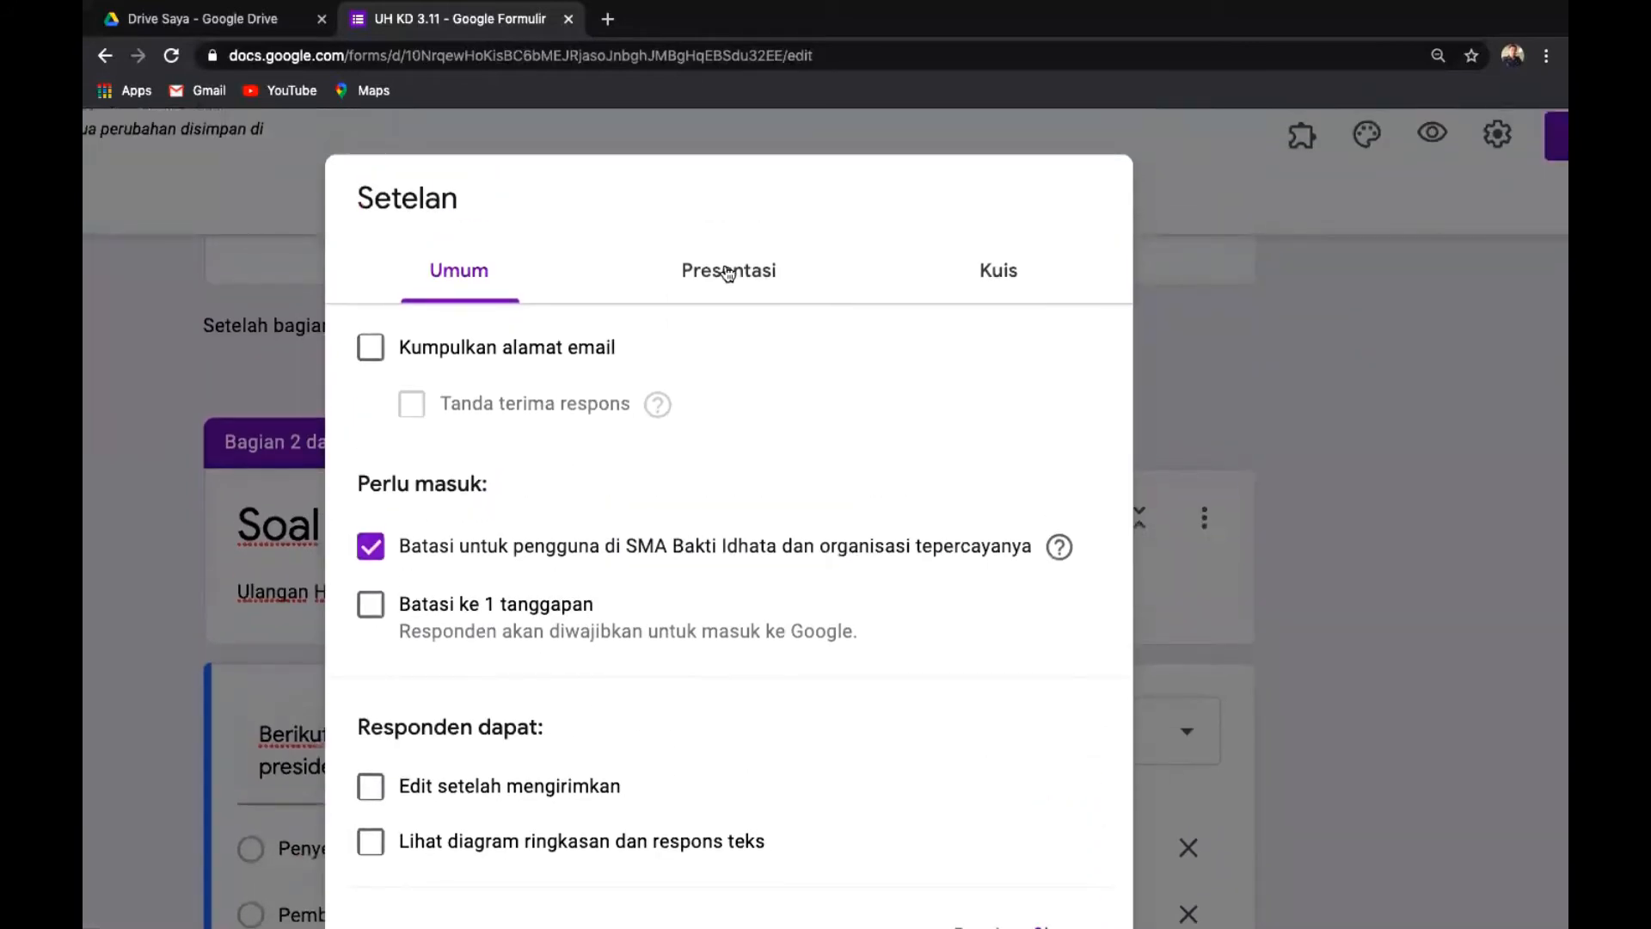
pyautogui.click(727, 271)
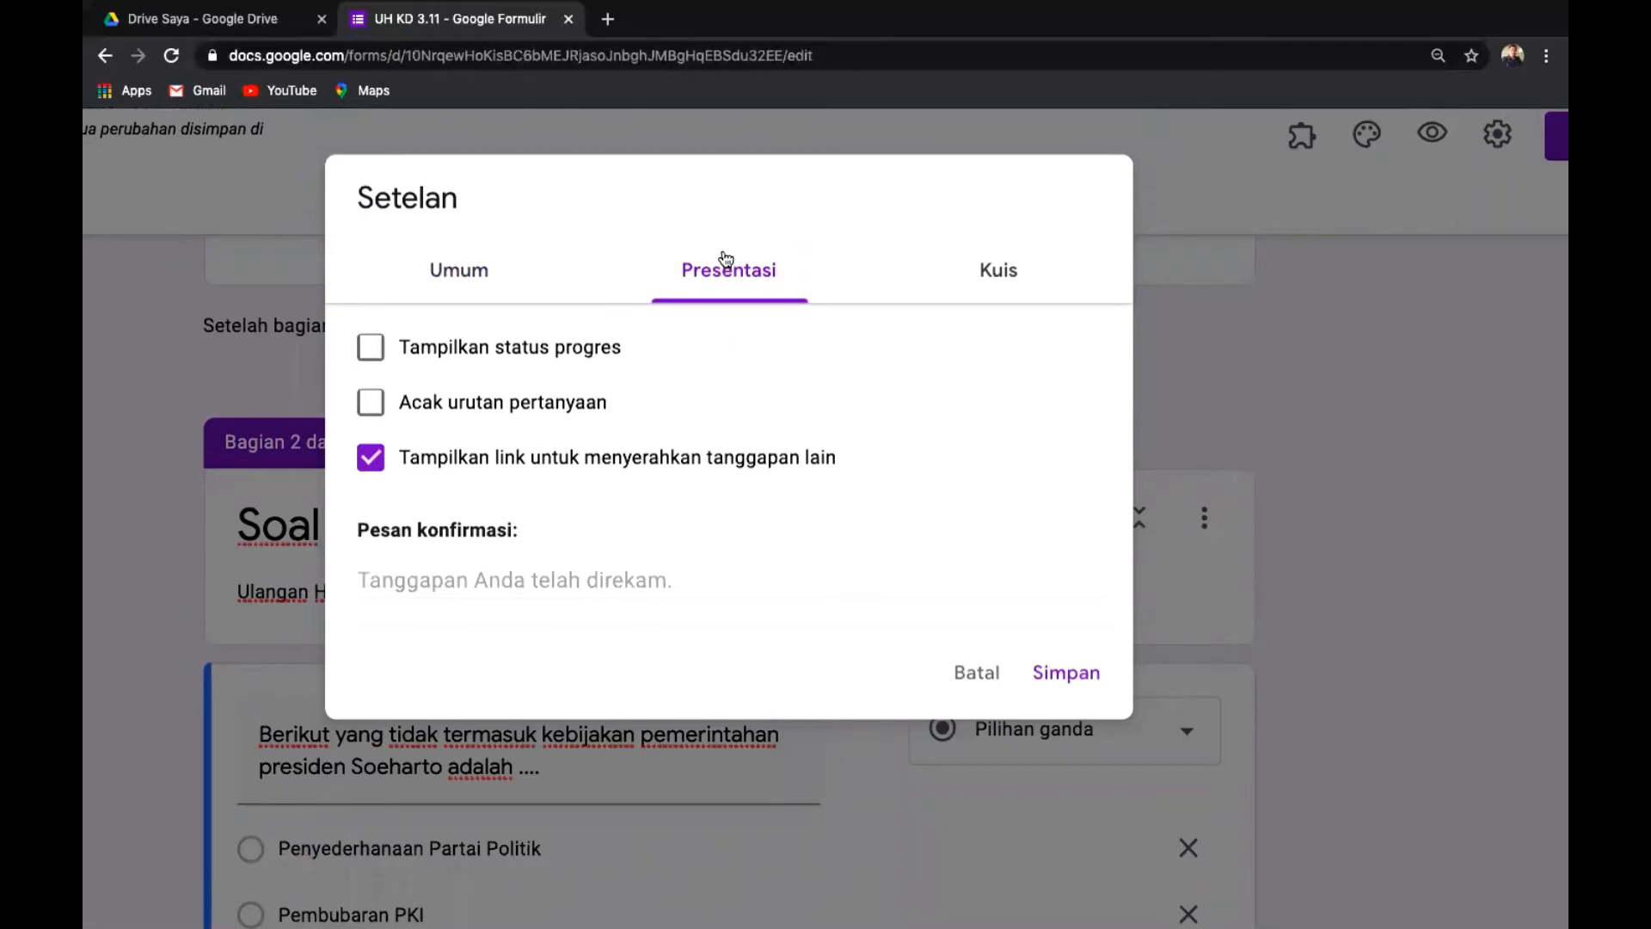
pyautogui.scroll(5, 726, 258)
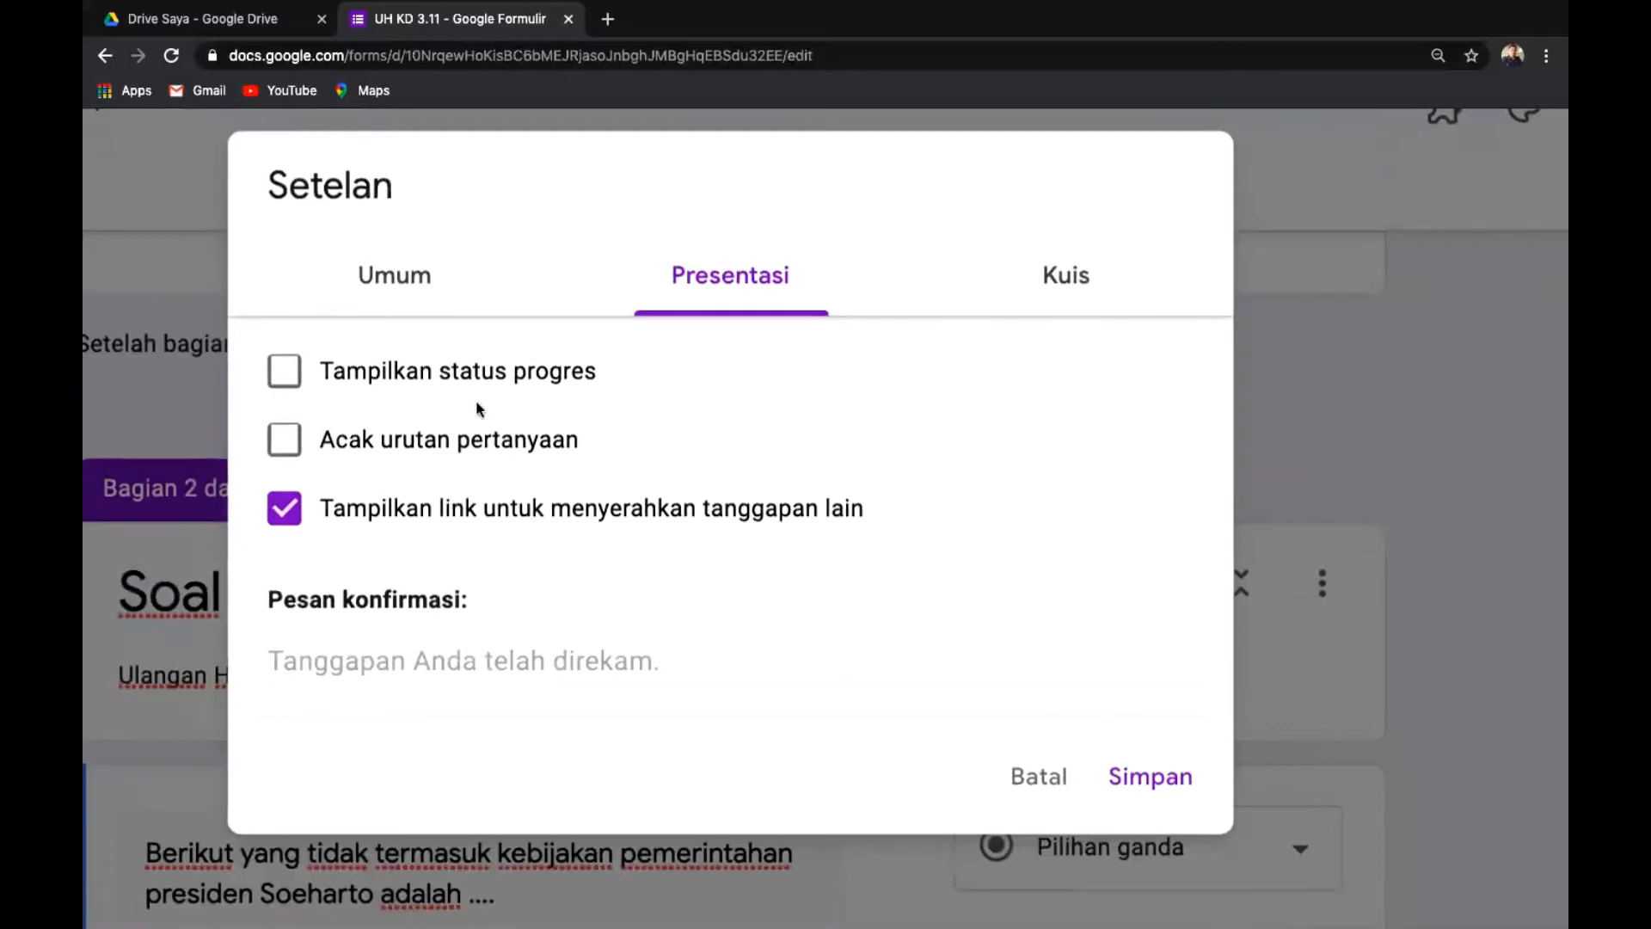
pyautogui.click(287, 442)
pyautogui.click(288, 511)
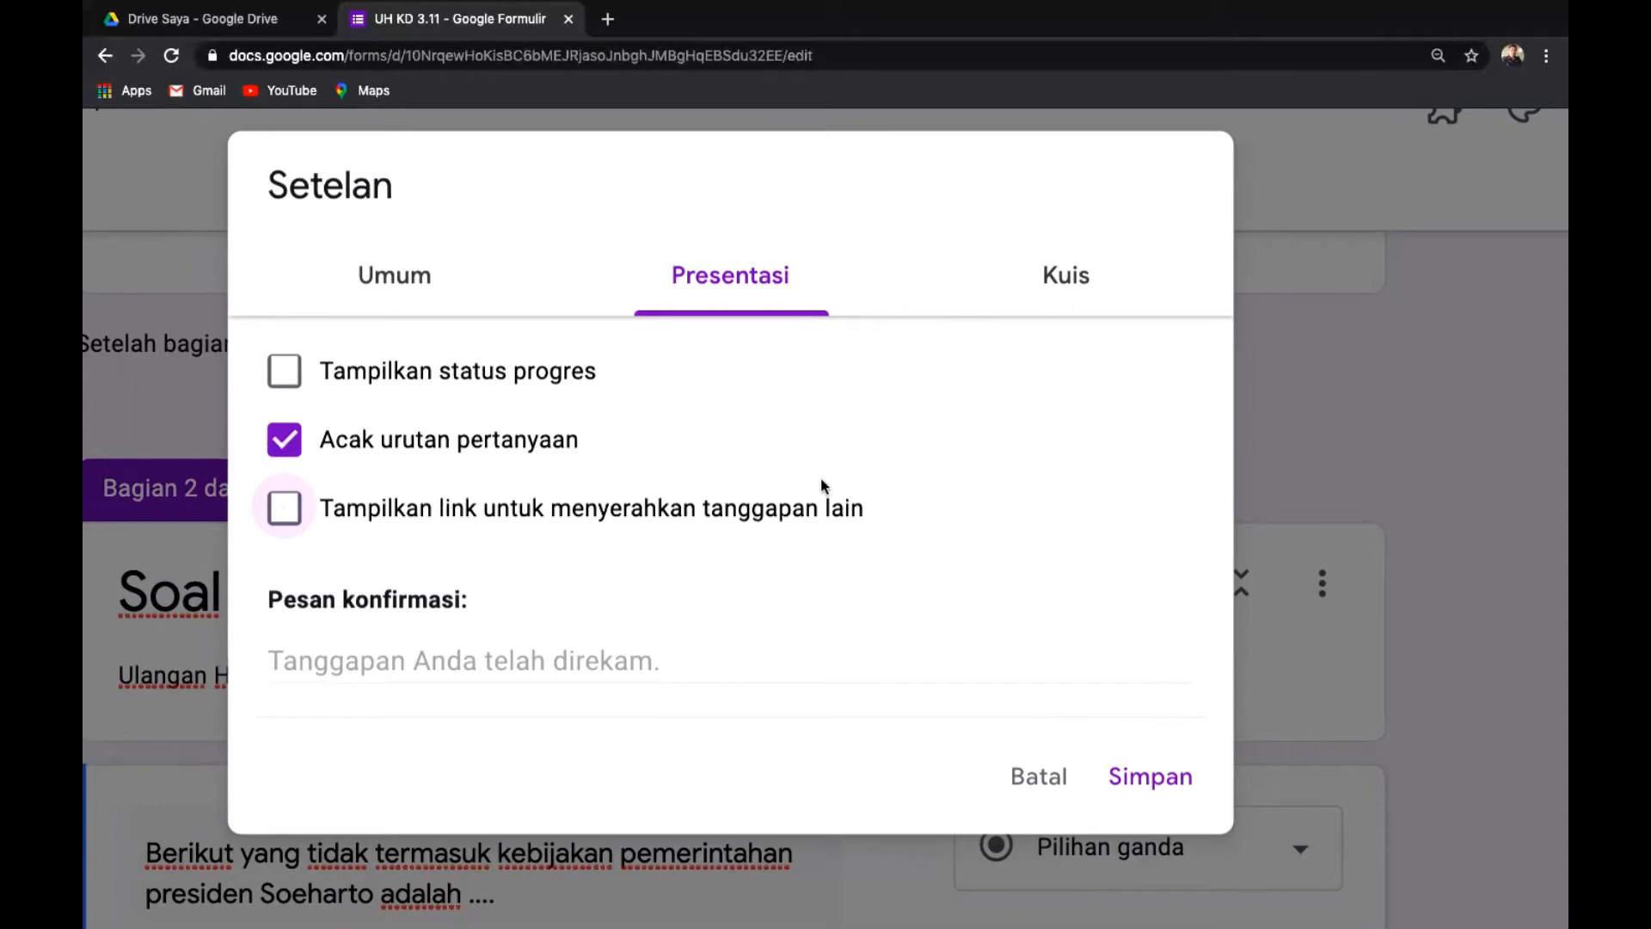
pyautogui.scroll(-3, 821, 484)
pyautogui.scroll(3, 822, 484)
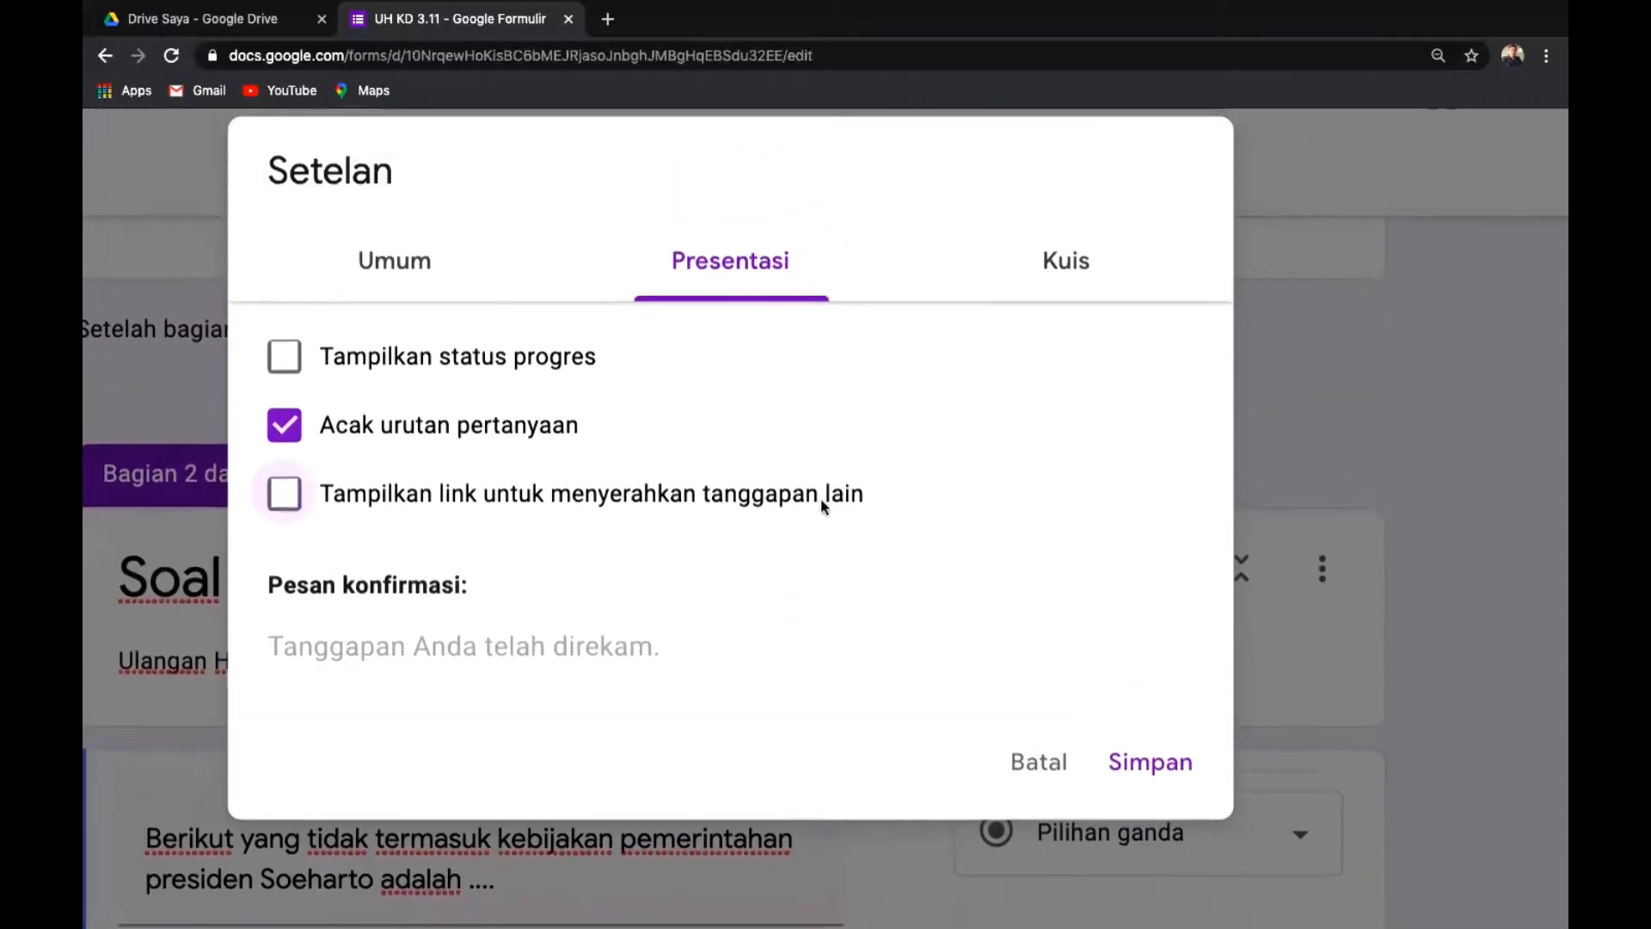
pyautogui.scroll(-1, 821, 503)
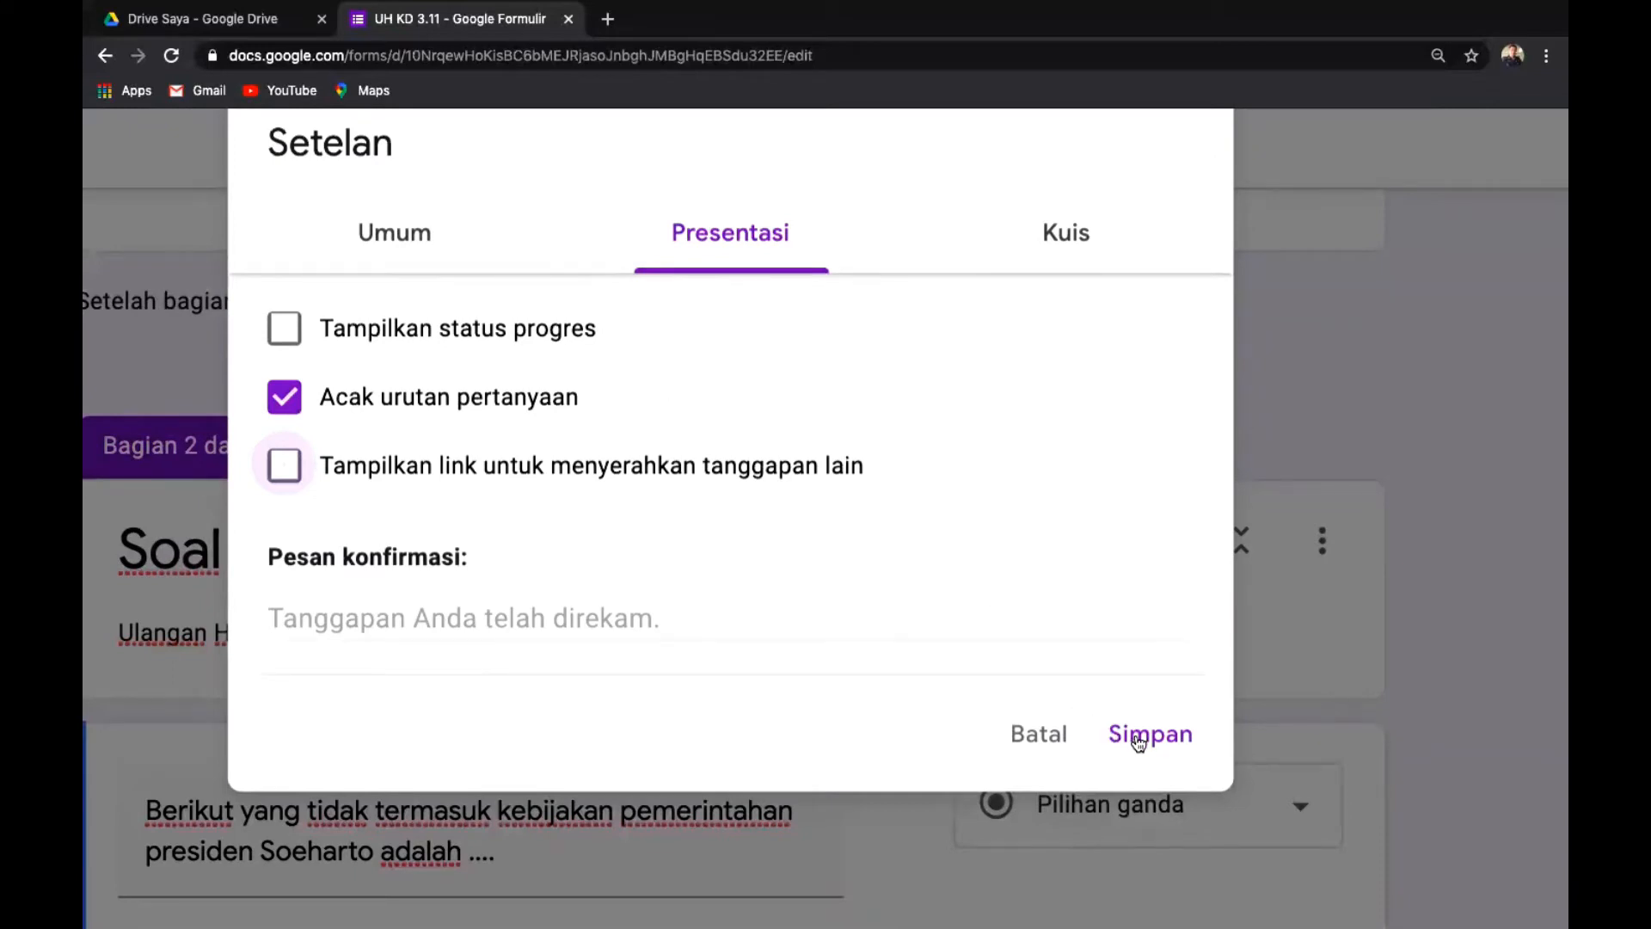
pyautogui.click(1069, 236)
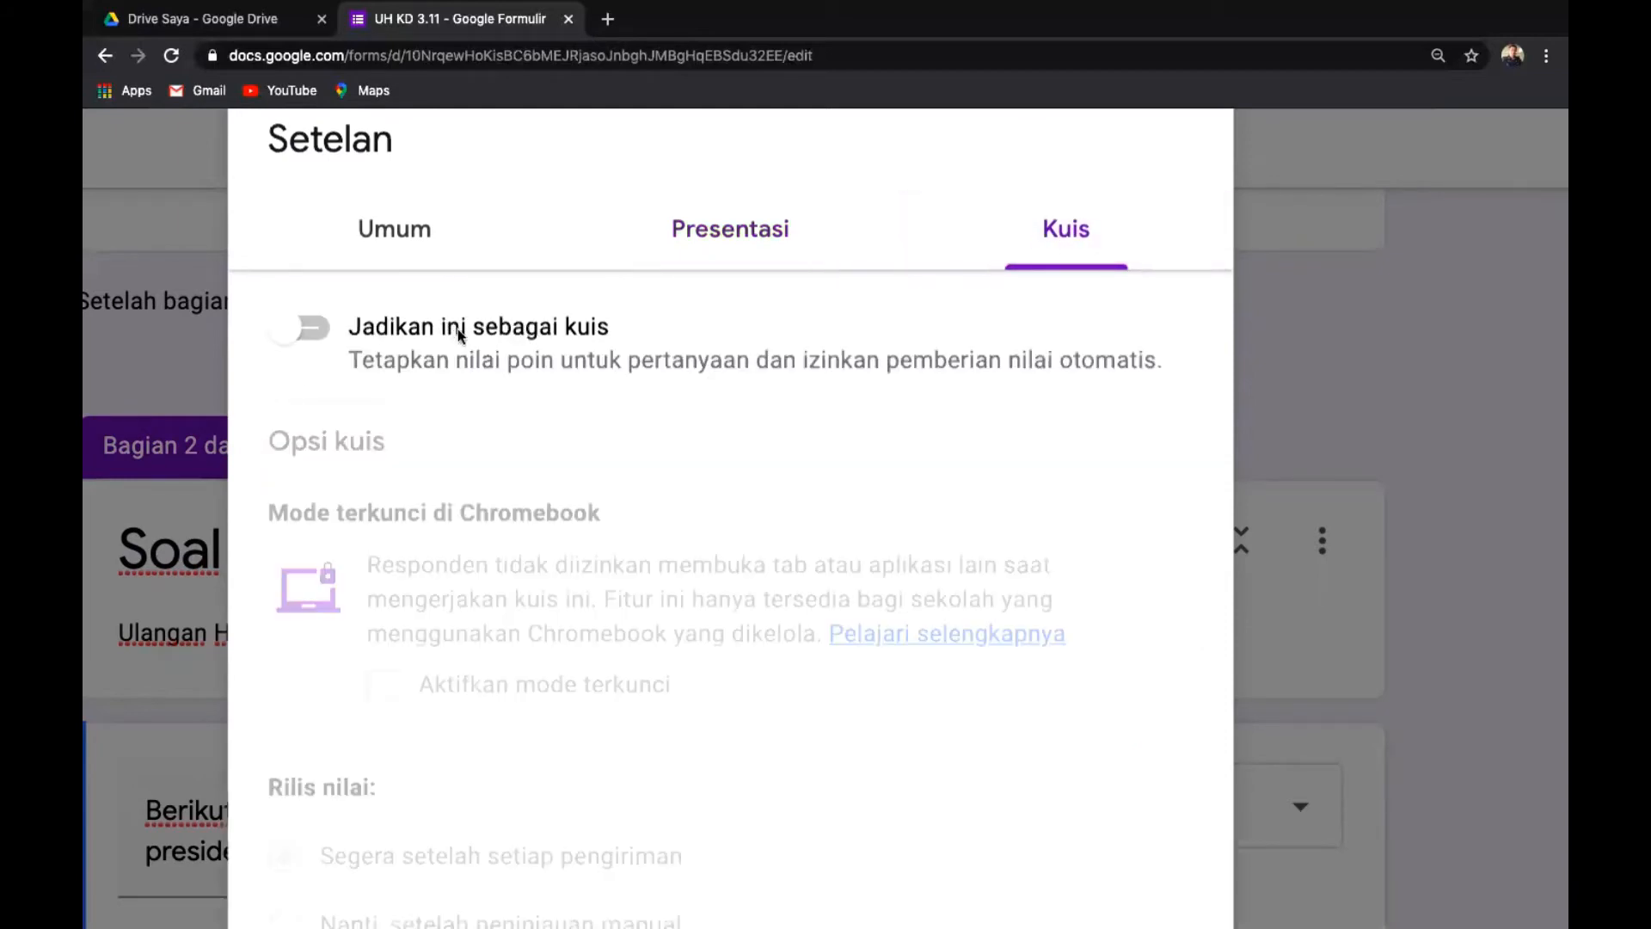
# Switch on 'Jadikan ini sebagai kuis' in the Kuis tab and save the settings.
pyautogui.click(324, 332)
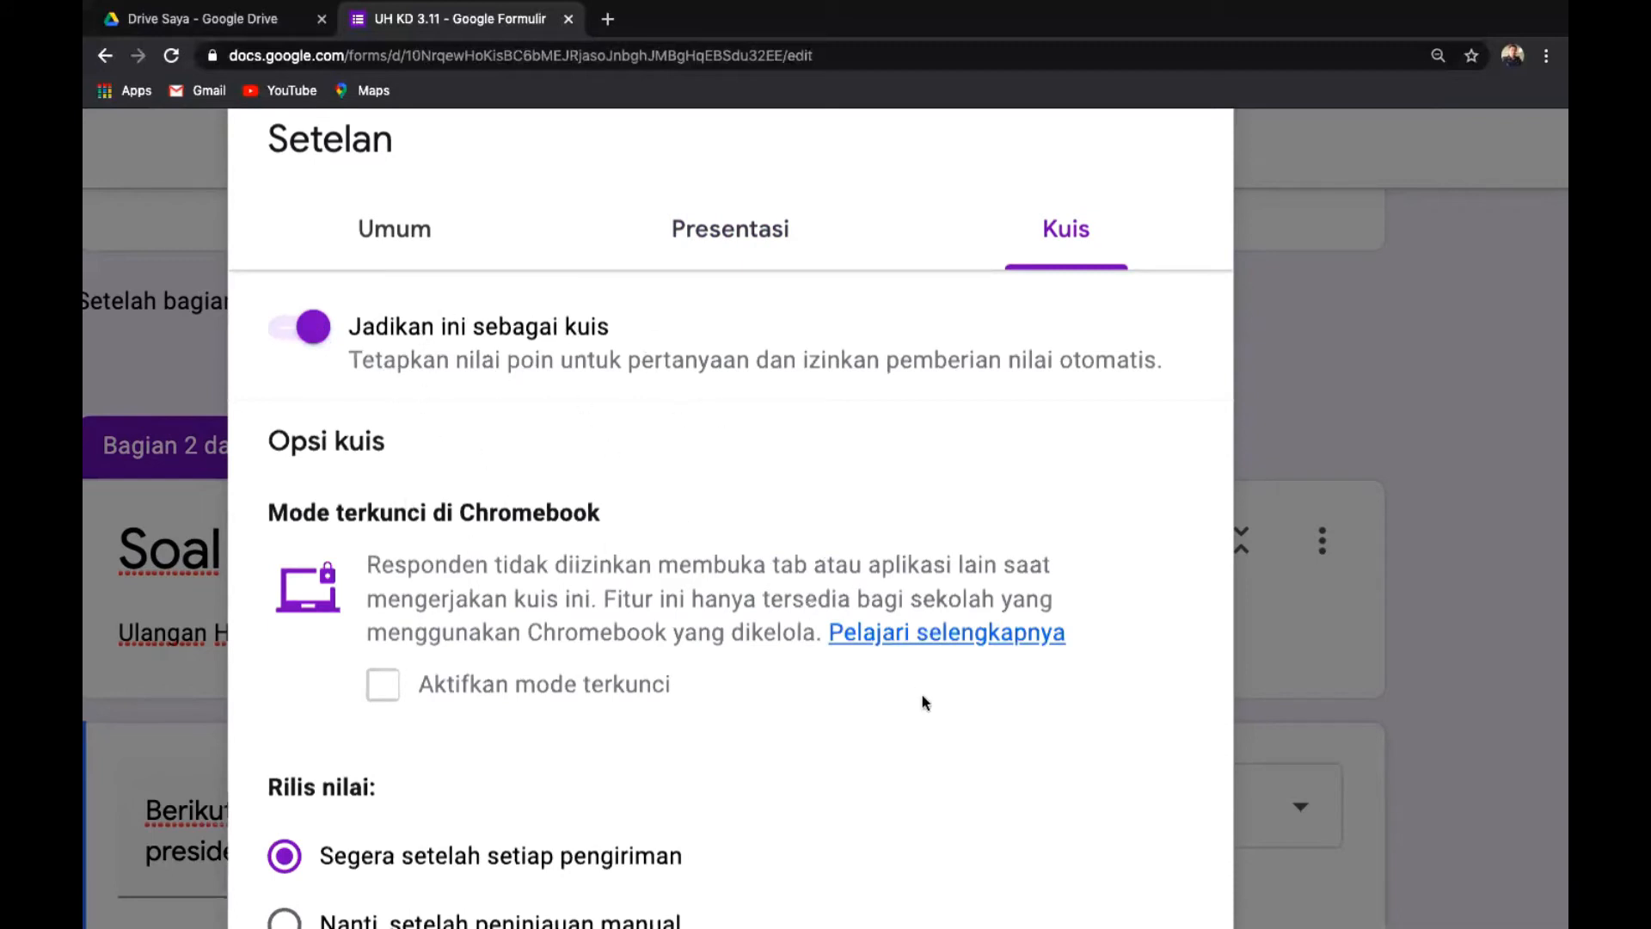
pyautogui.scroll(-1, 924, 703)
pyautogui.scroll(1, 924, 702)
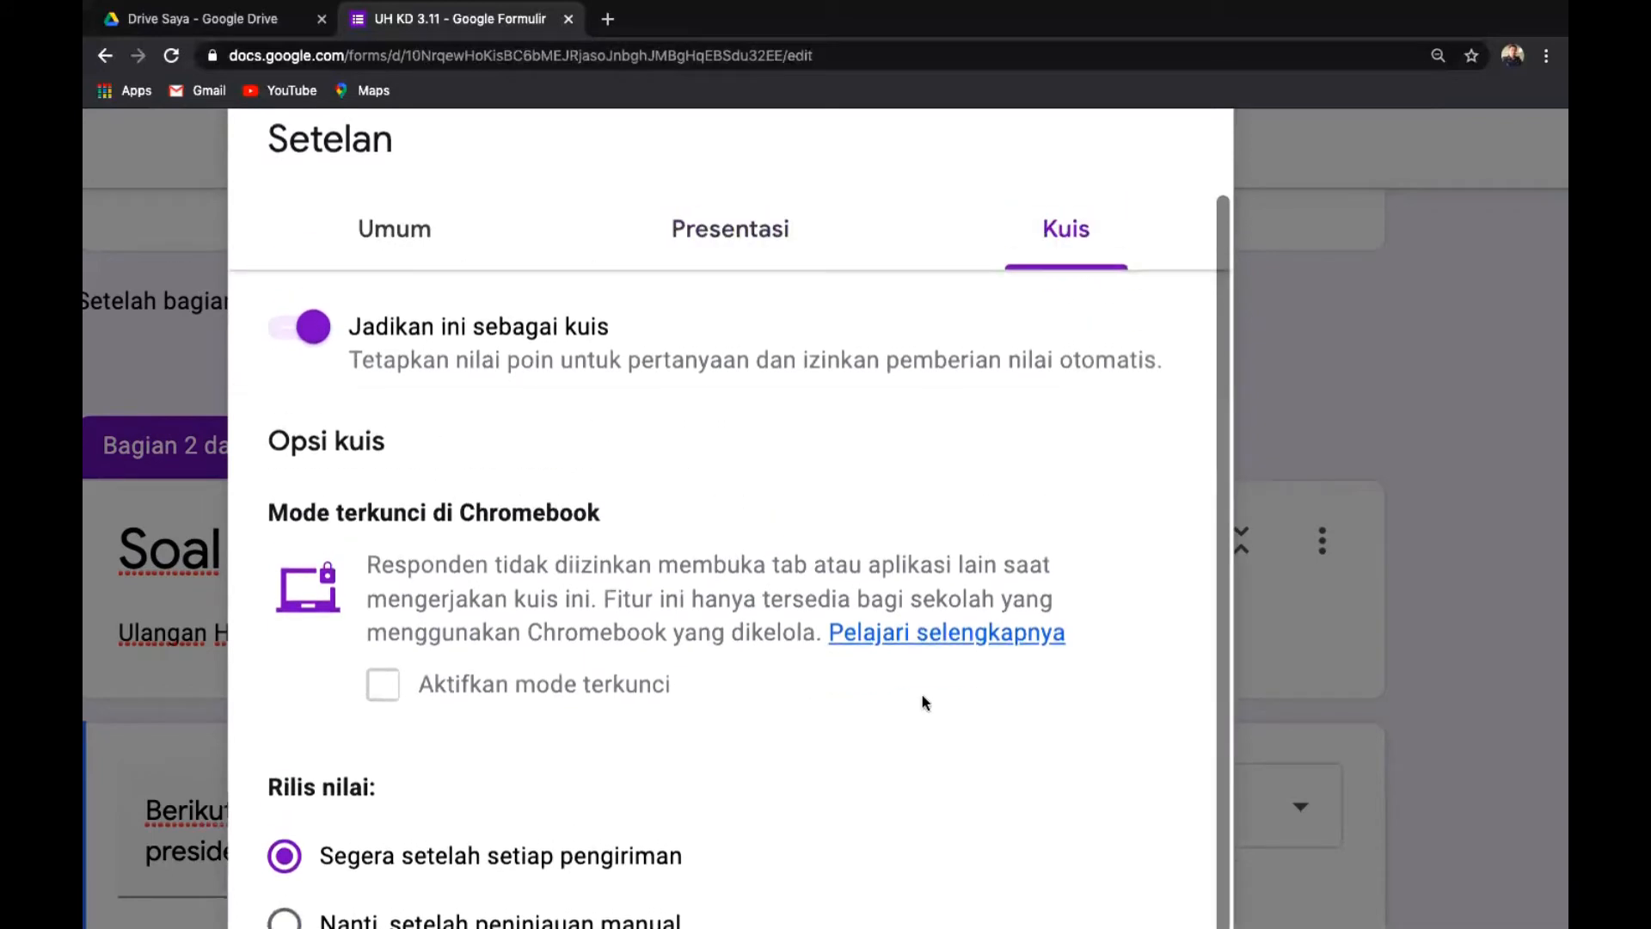
pyautogui.click(727, 235)
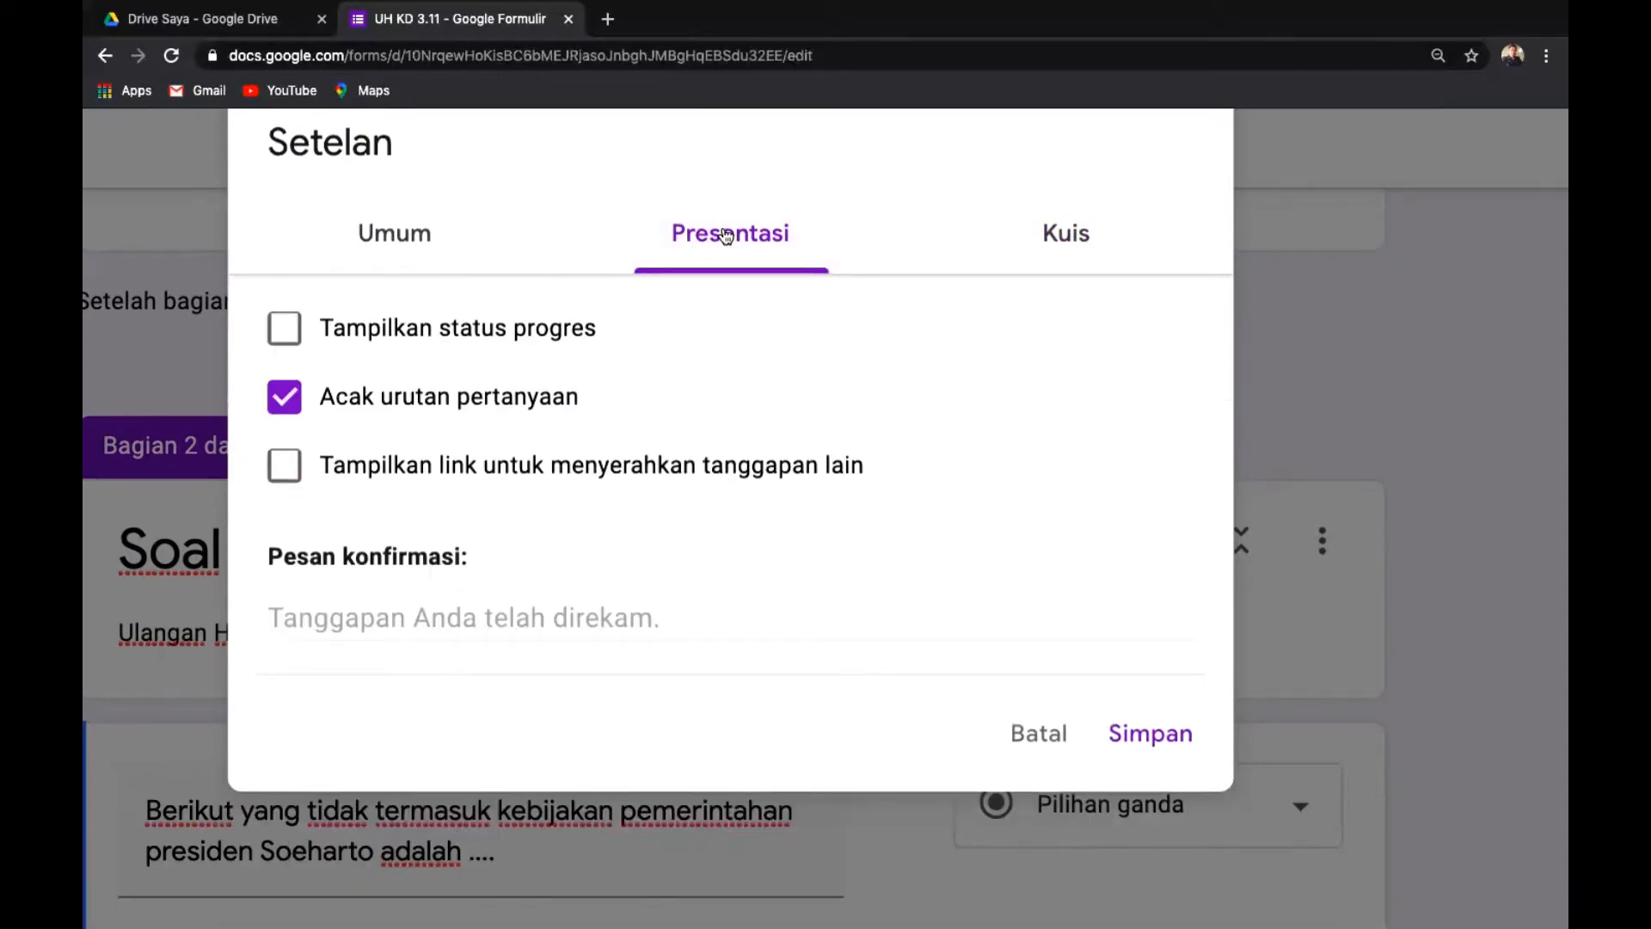
pyautogui.click(1076, 236)
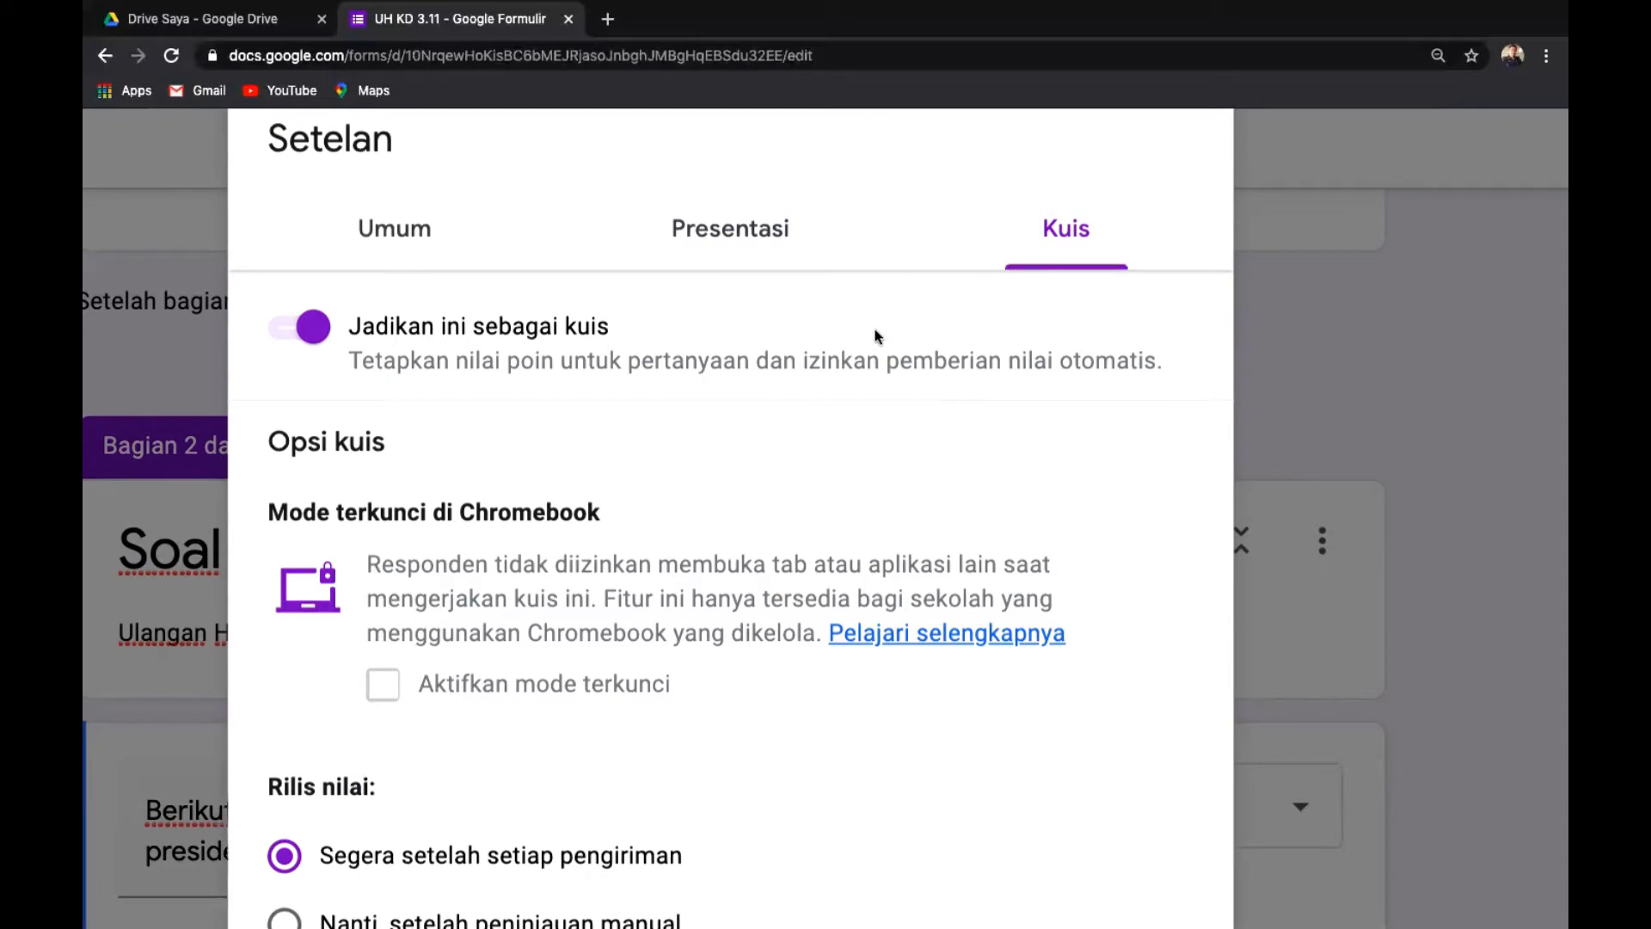
pyautogui.scroll(-3, 876, 336)
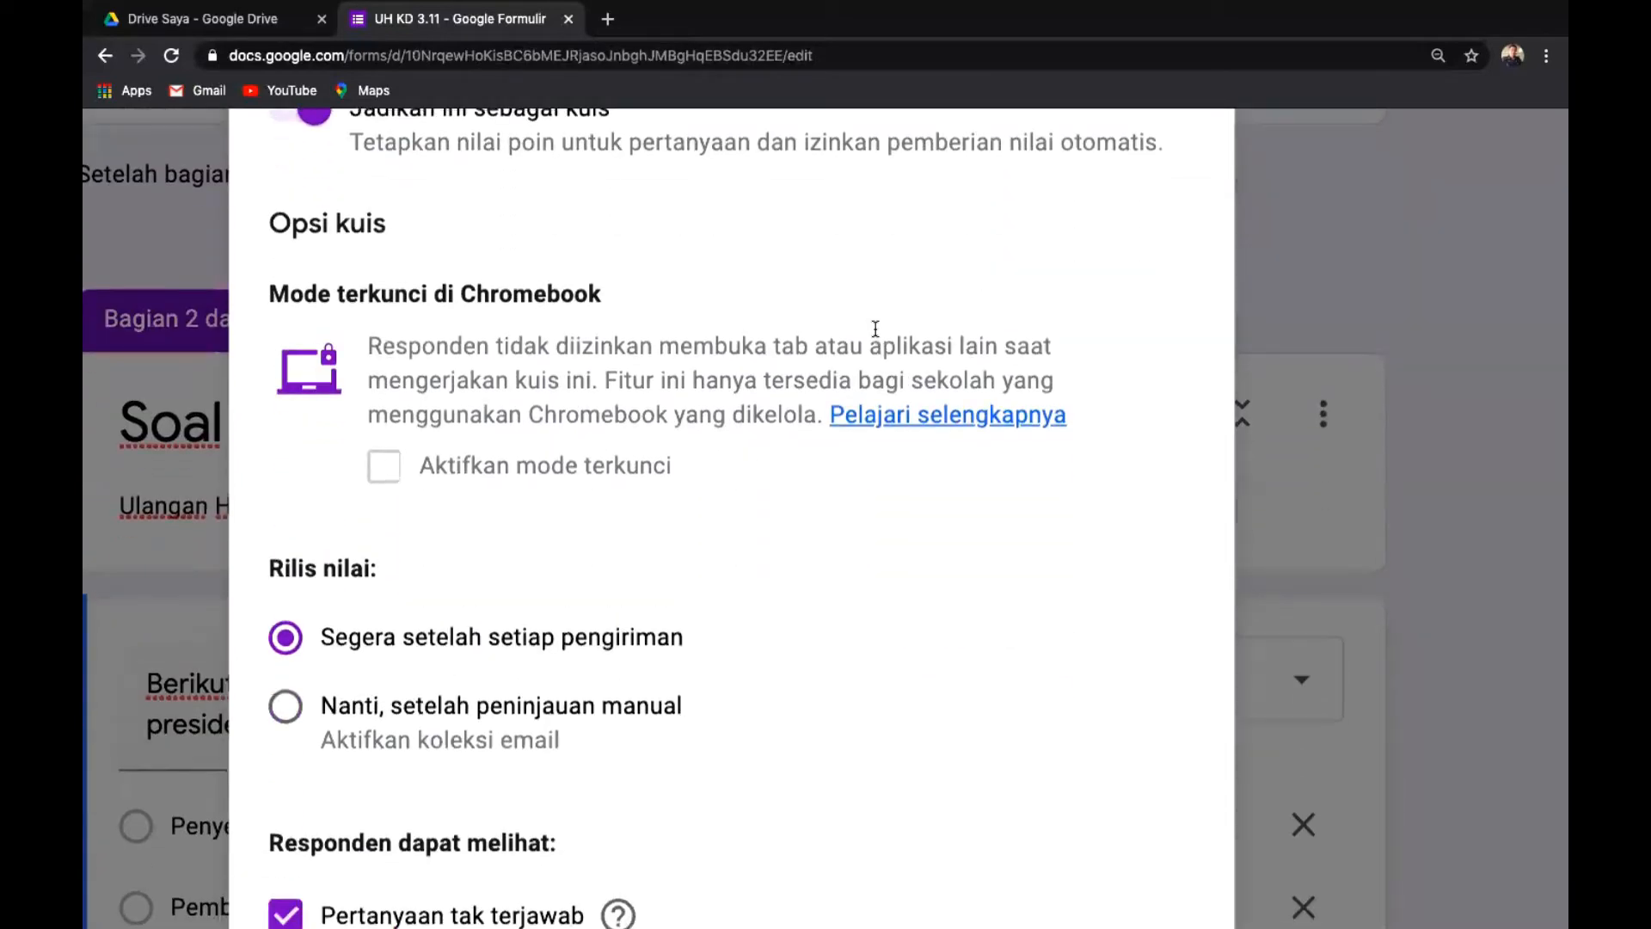
pyautogui.scroll(-5, 876, 328)
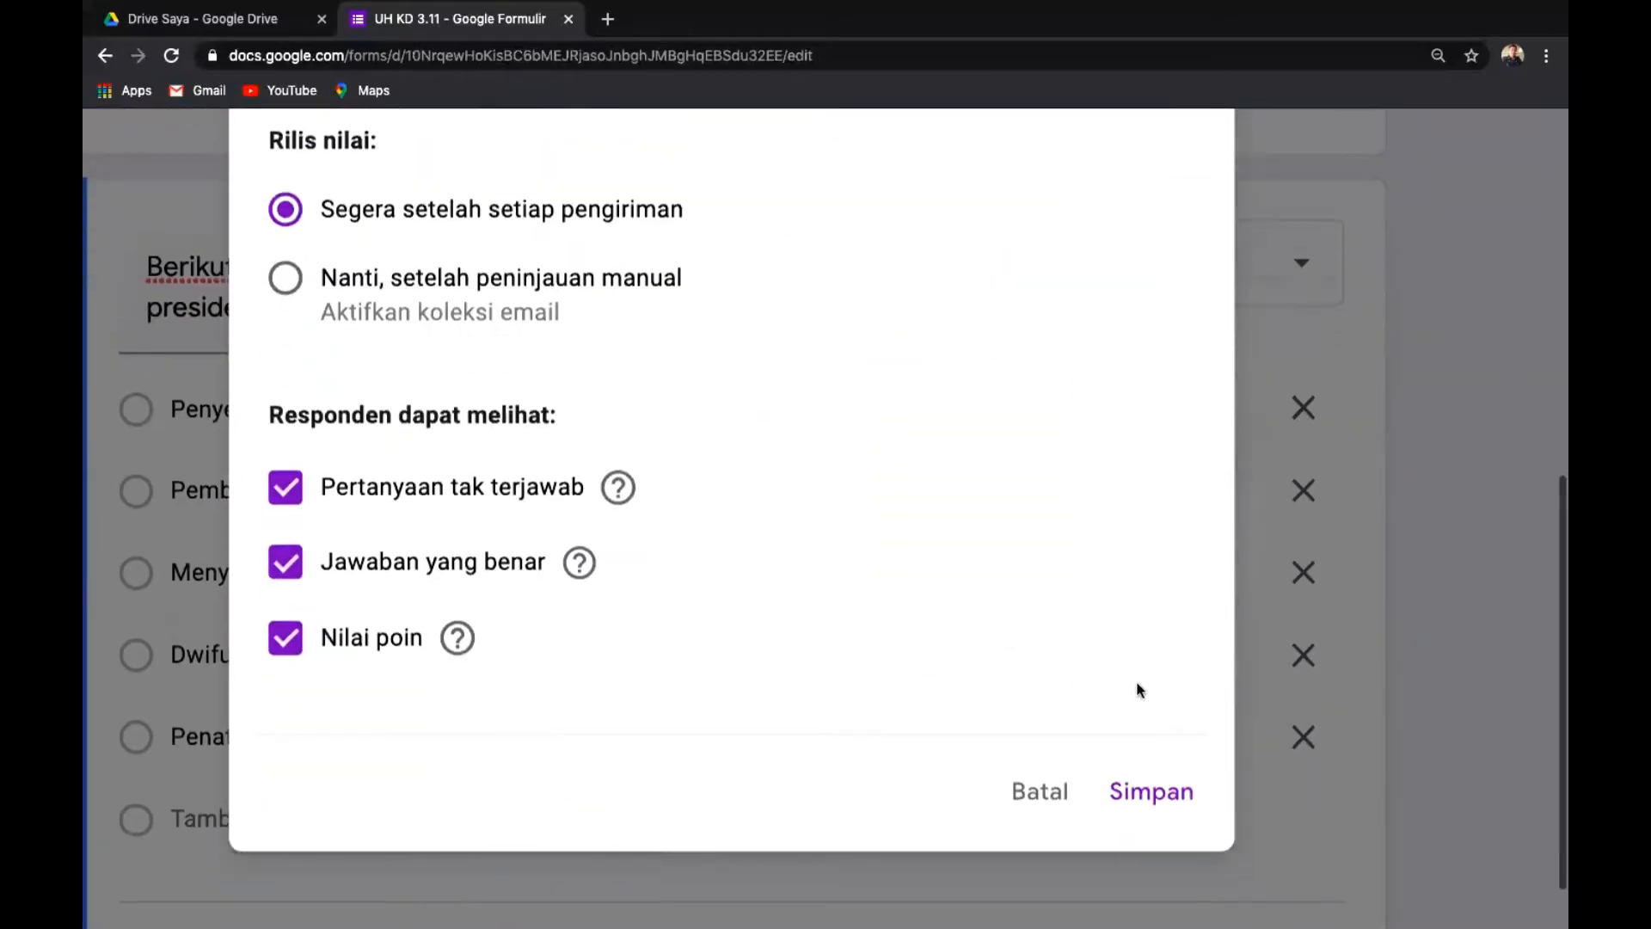
pyautogui.click(1139, 795)
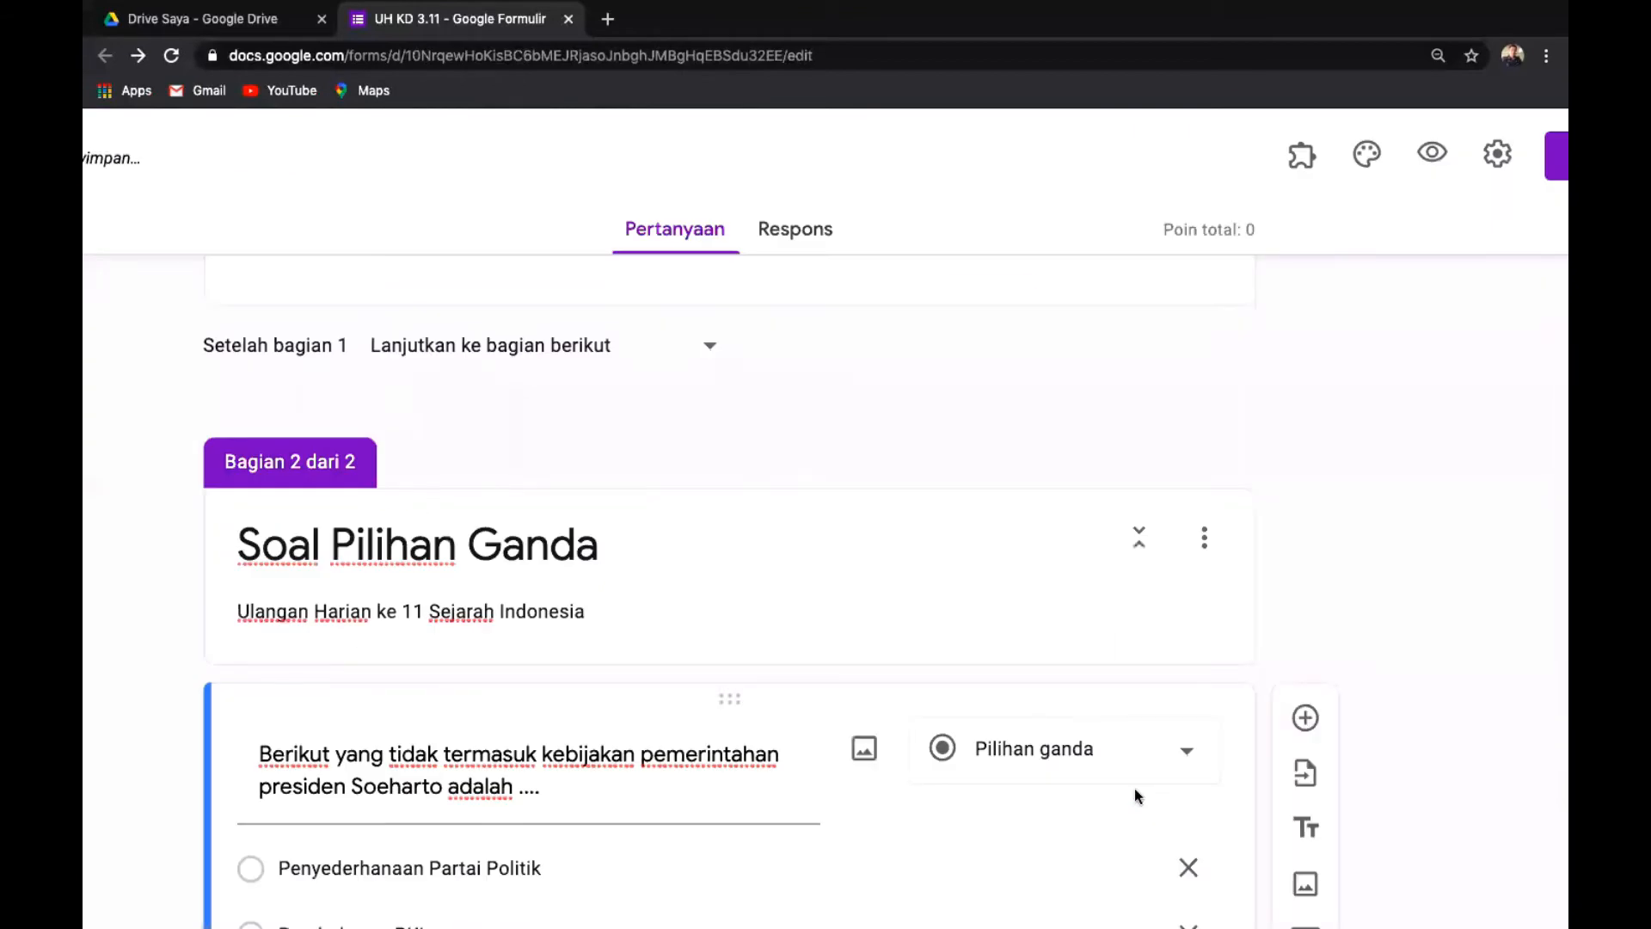
pyautogui.scroll(-2, 1360, 495)
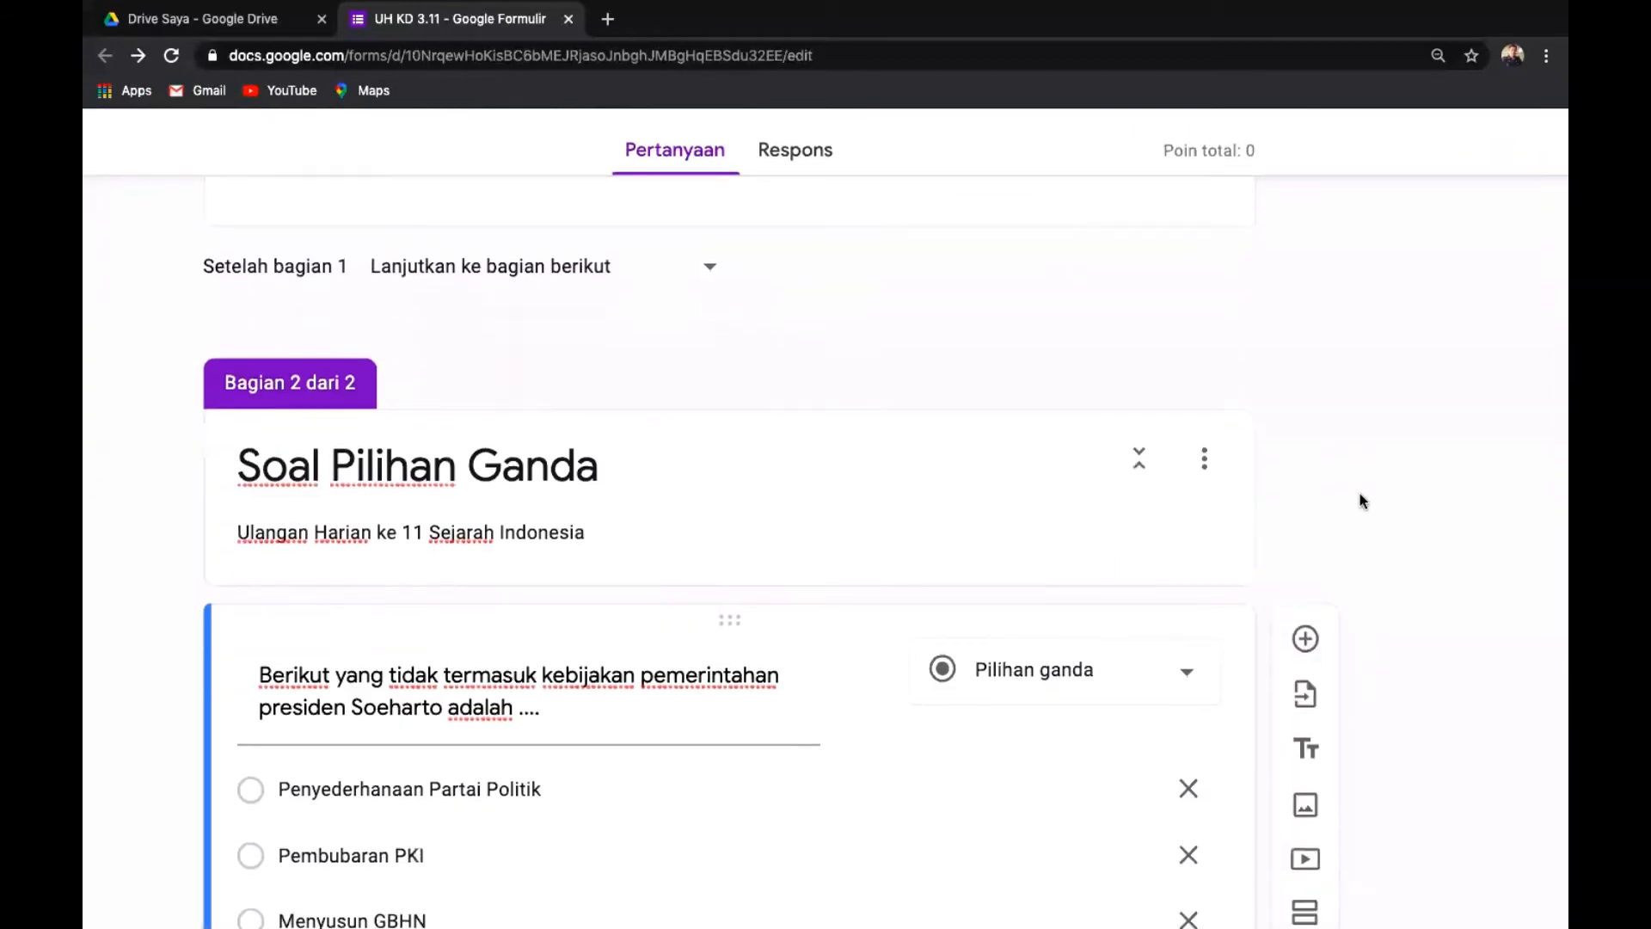
pyautogui.scroll(-1, 1360, 493)
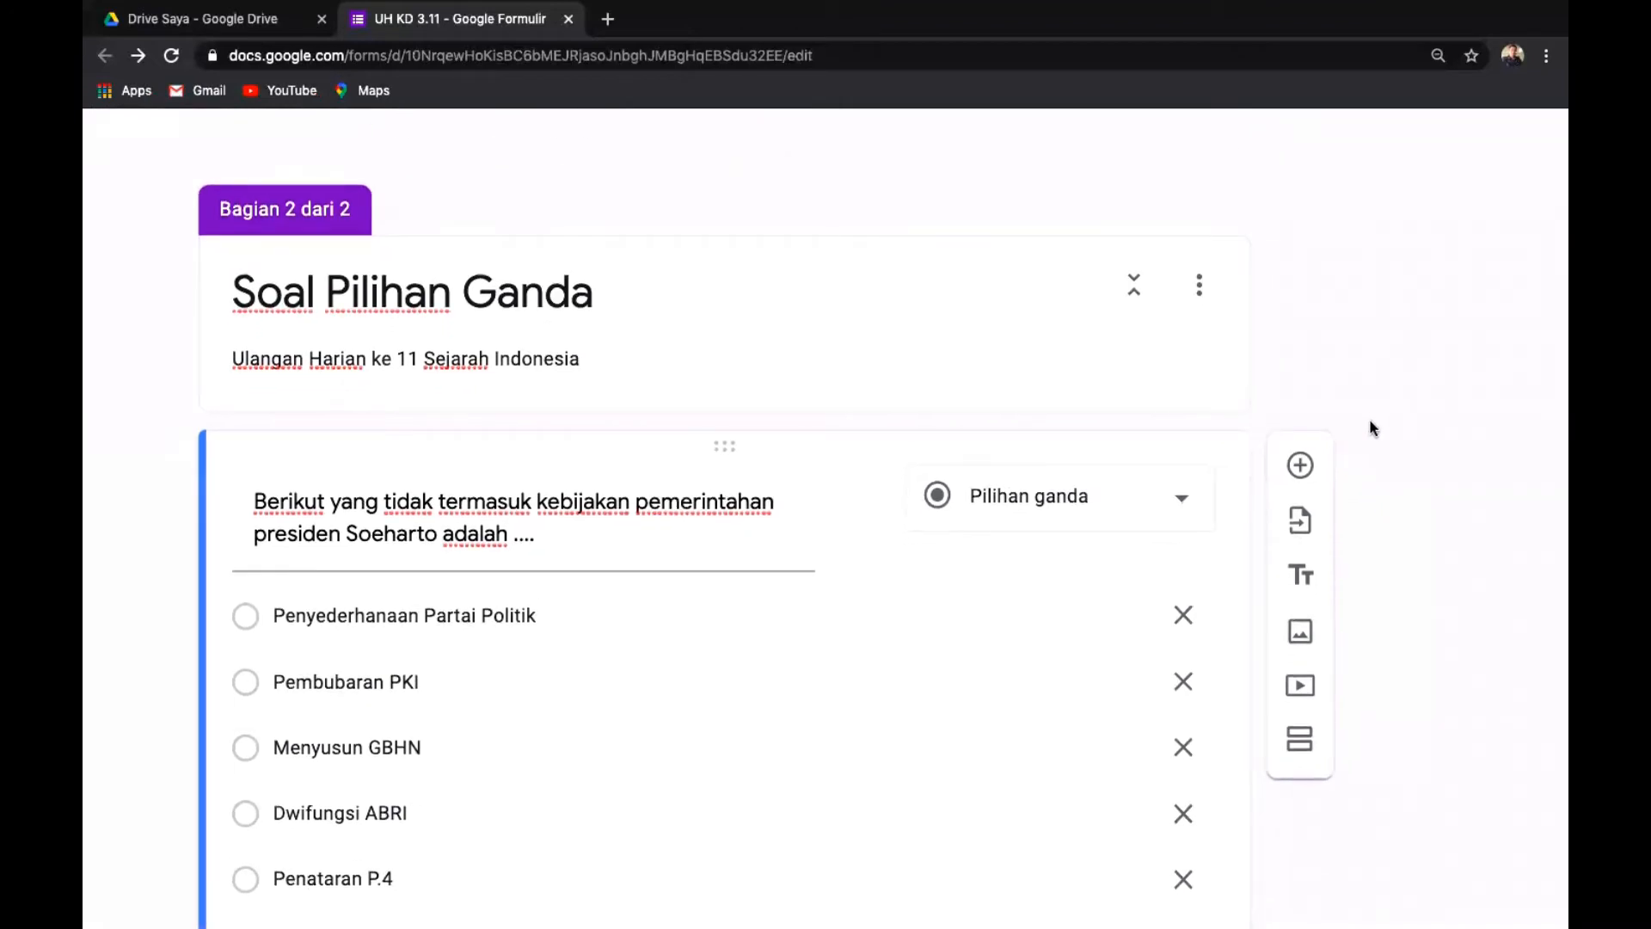
pyautogui.scroll(-2, 1371, 427)
pyautogui.scroll(-1, 1374, 427)
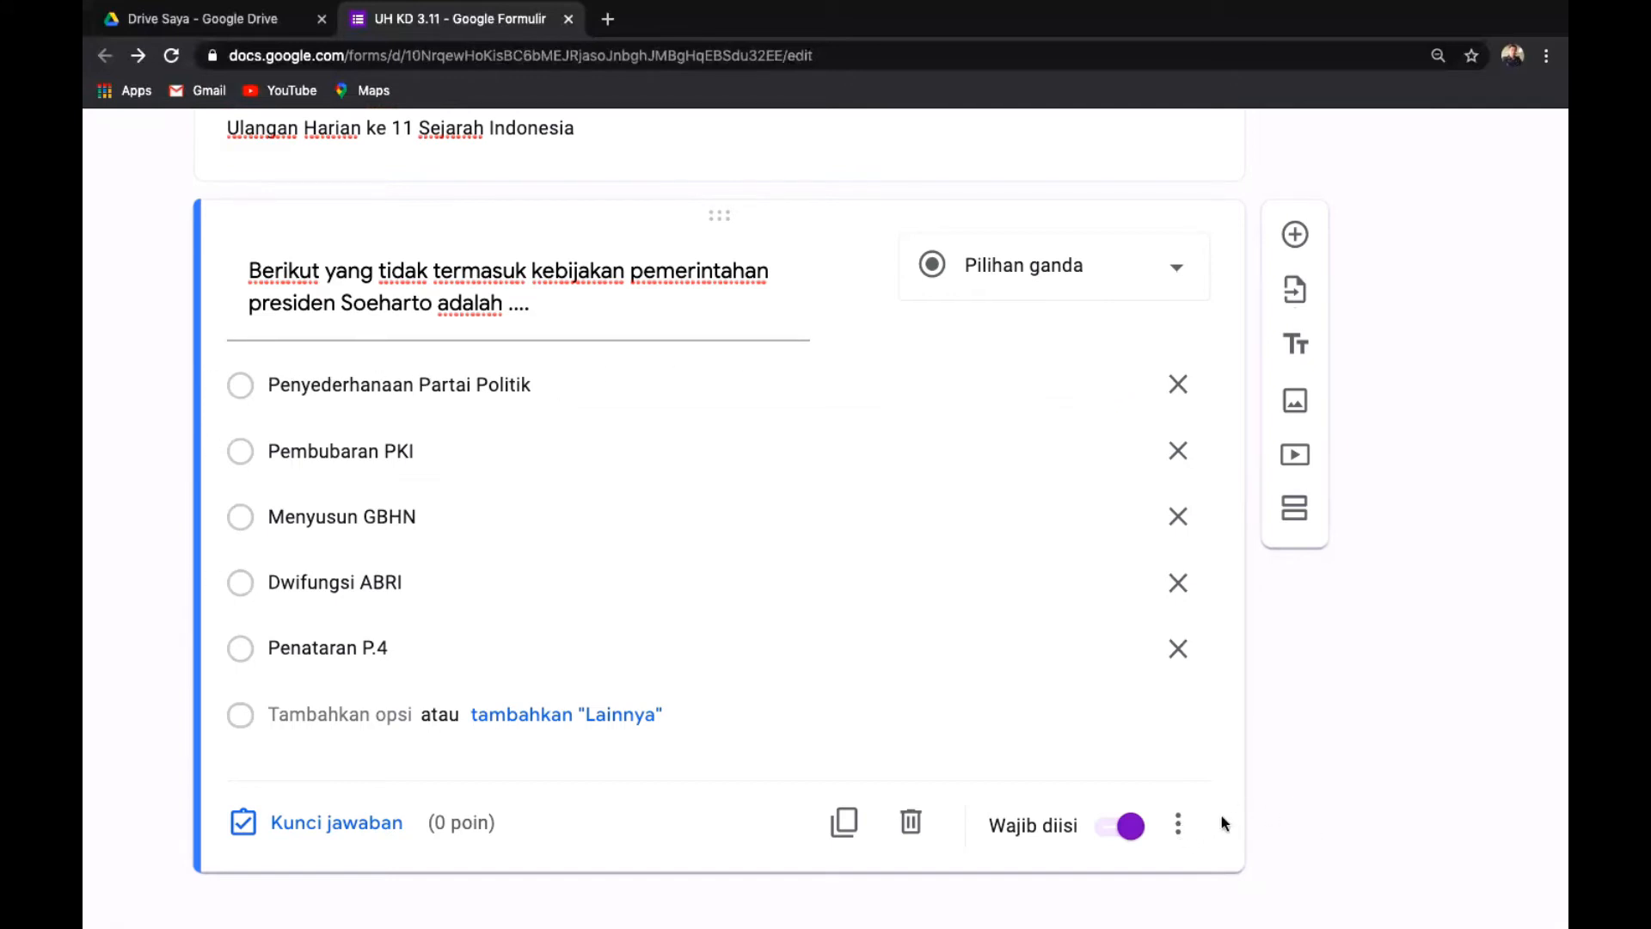
pyautogui.scroll(-1, 1221, 822)
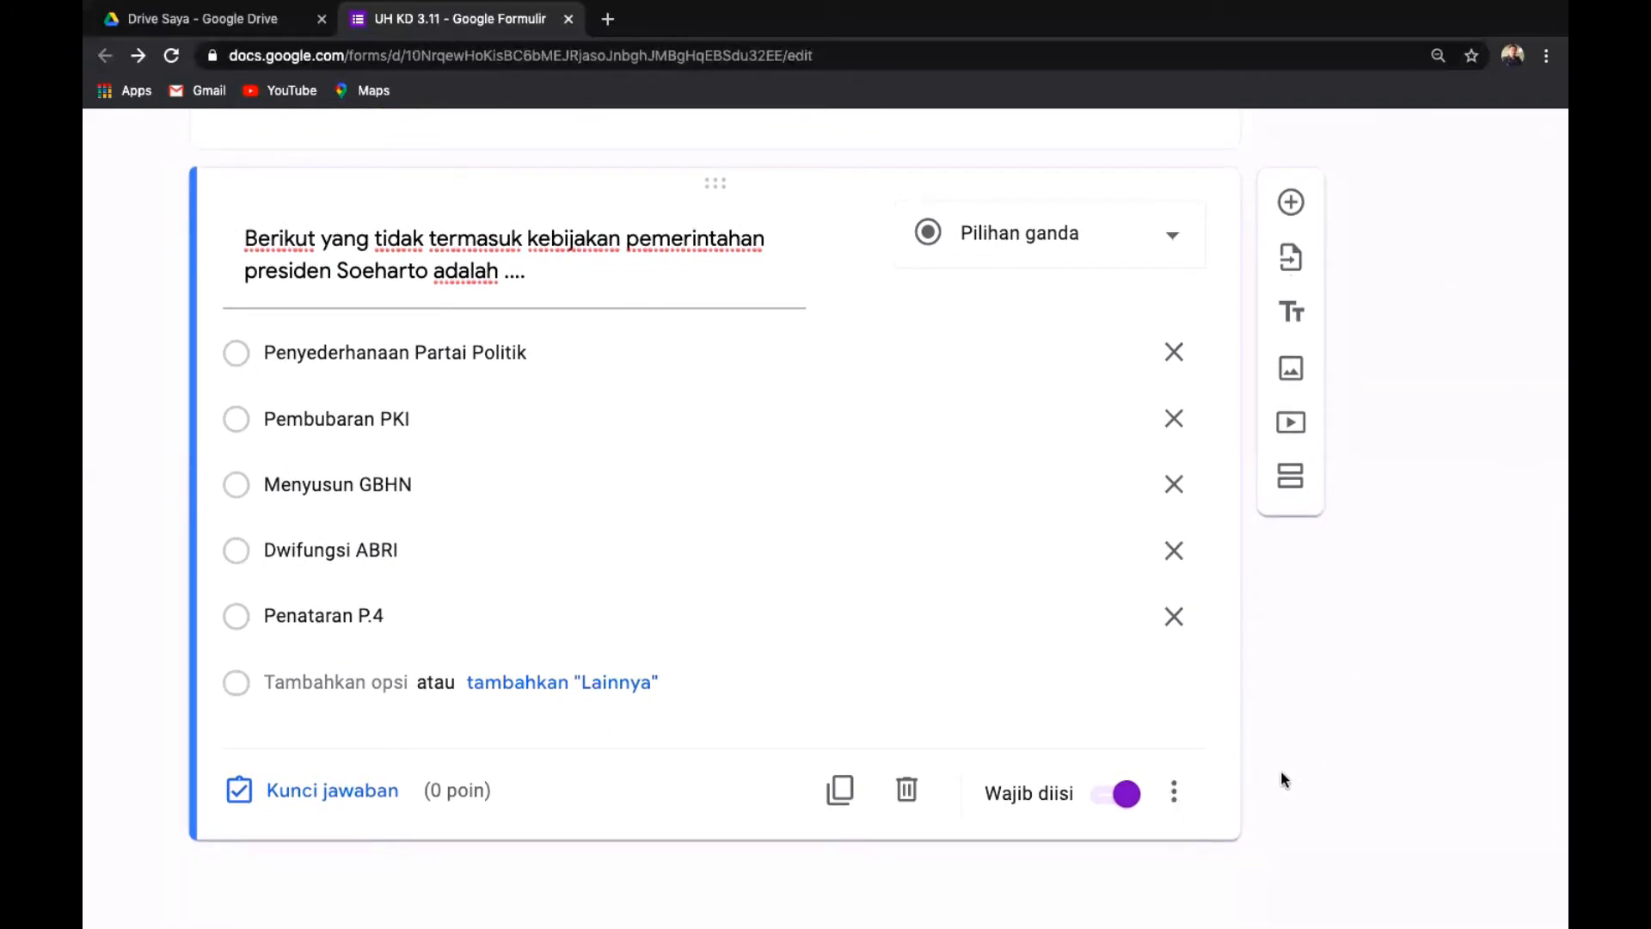
pyautogui.scroll(4, 1281, 774)
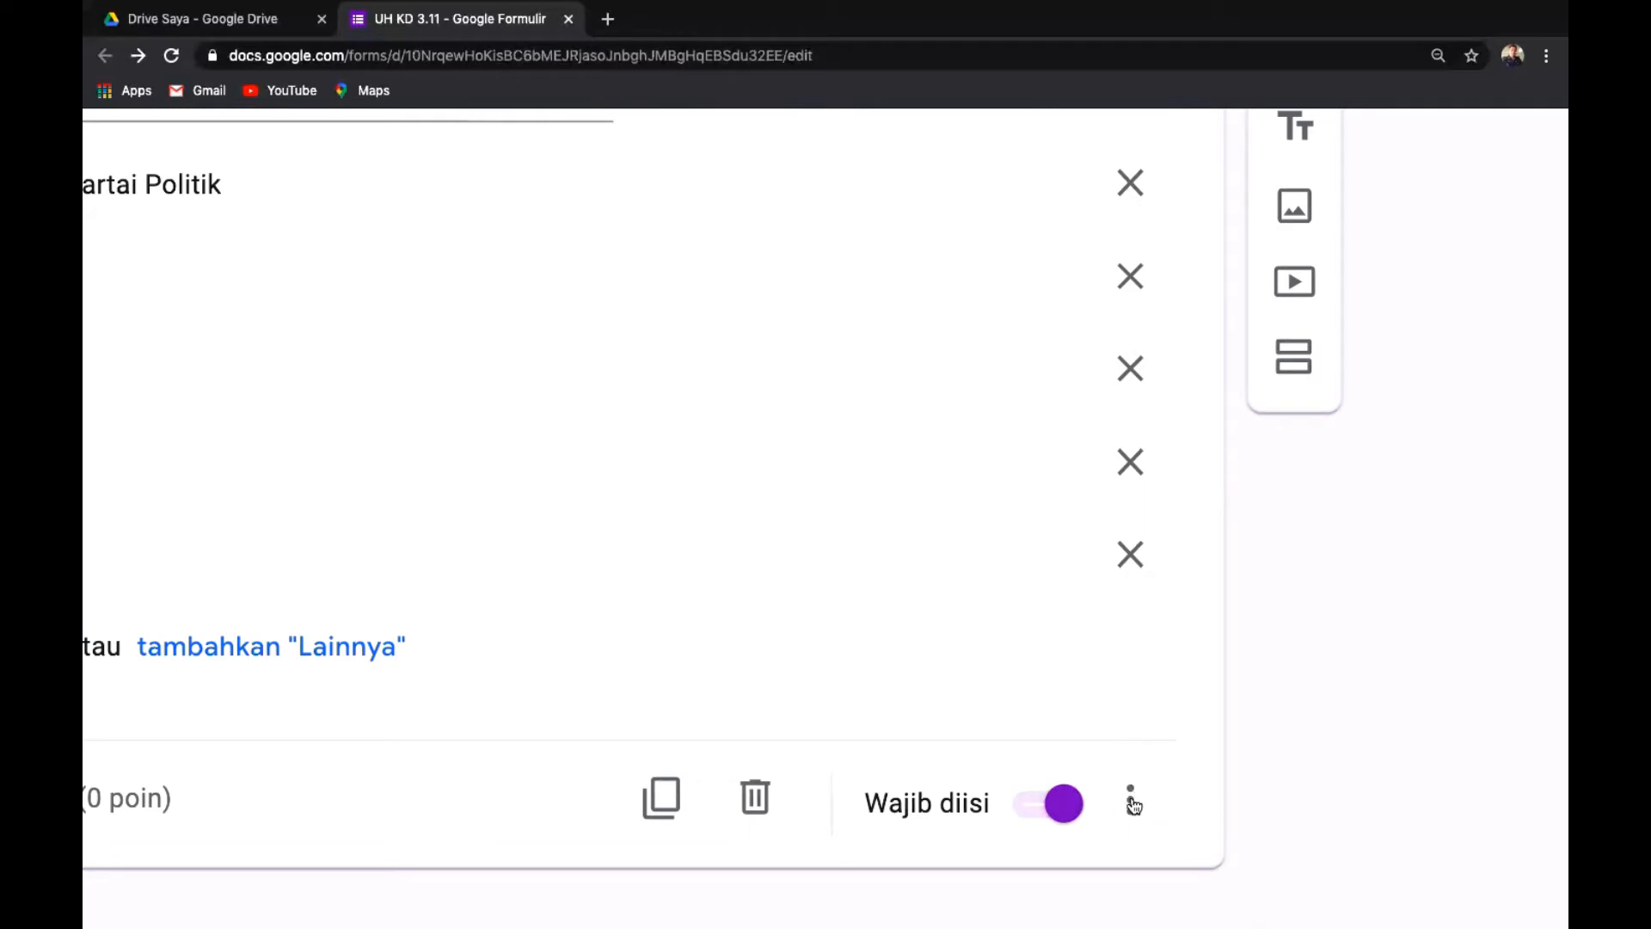
pyautogui.click(1134, 805)
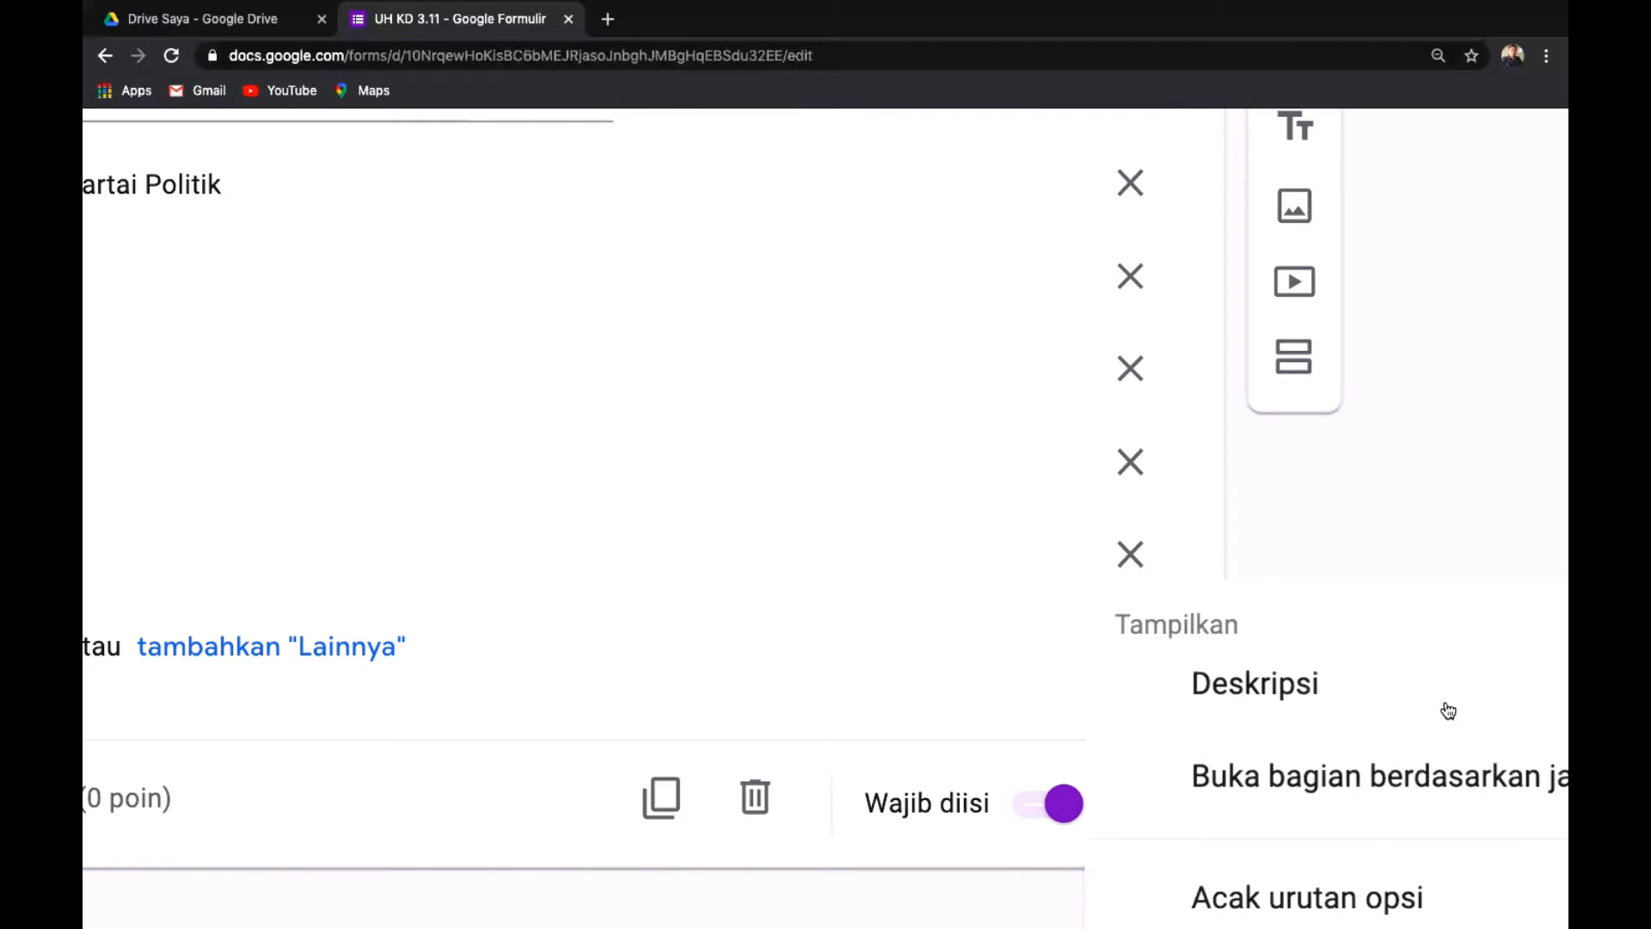
pyautogui.scroll(-1, 1449, 710)
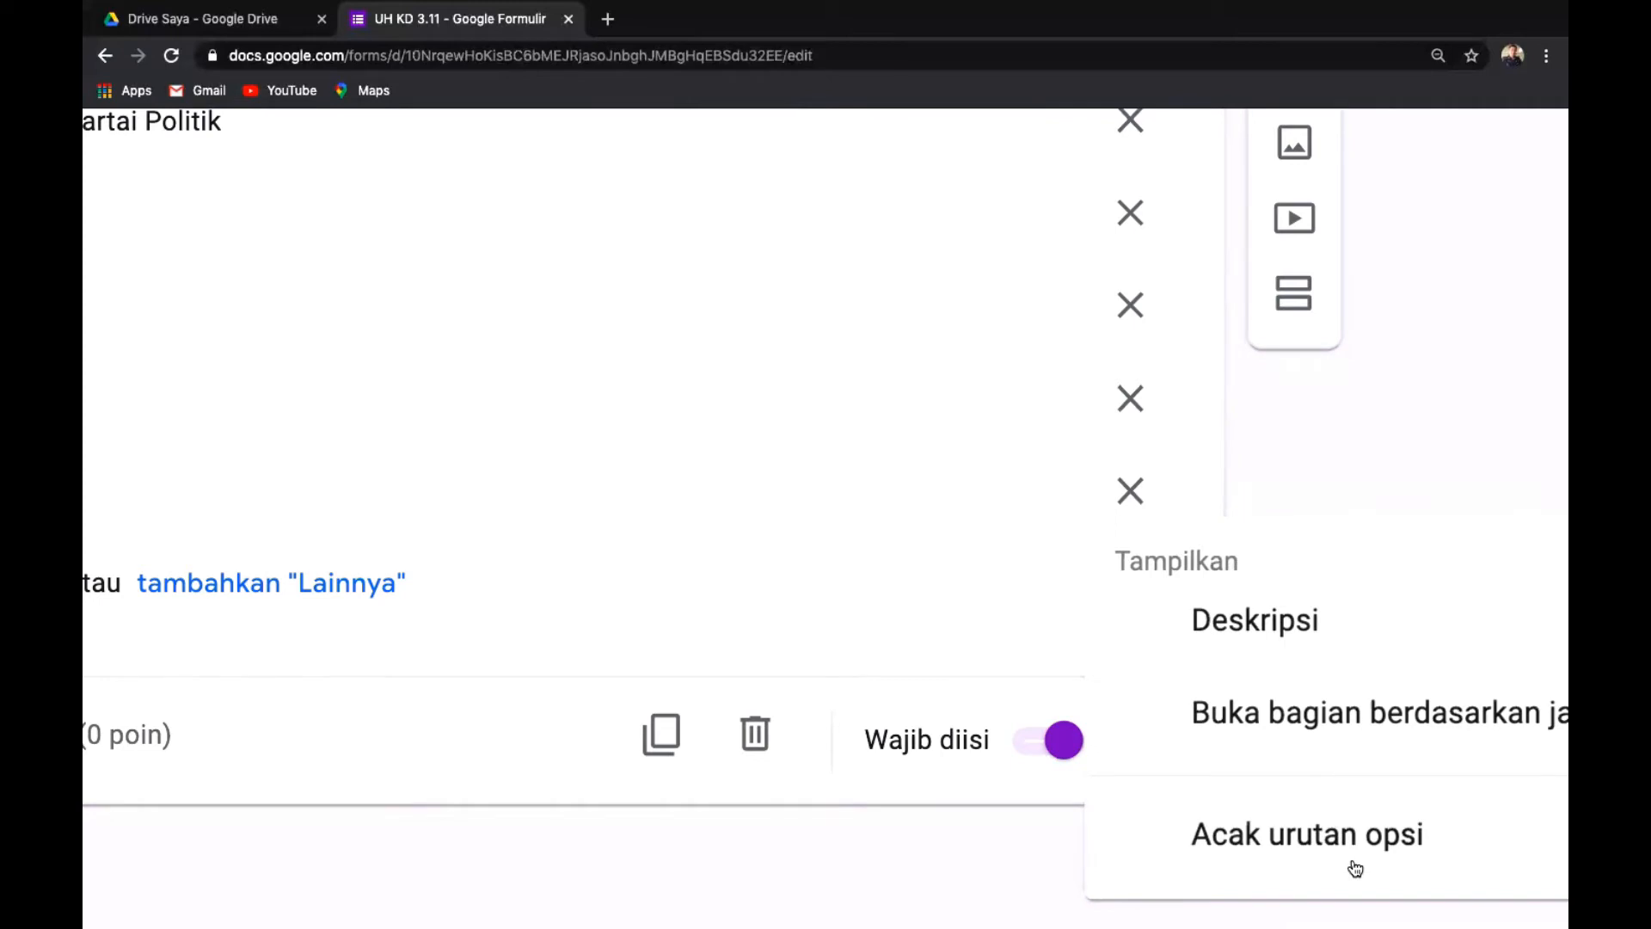
pyautogui.click(1288, 849)
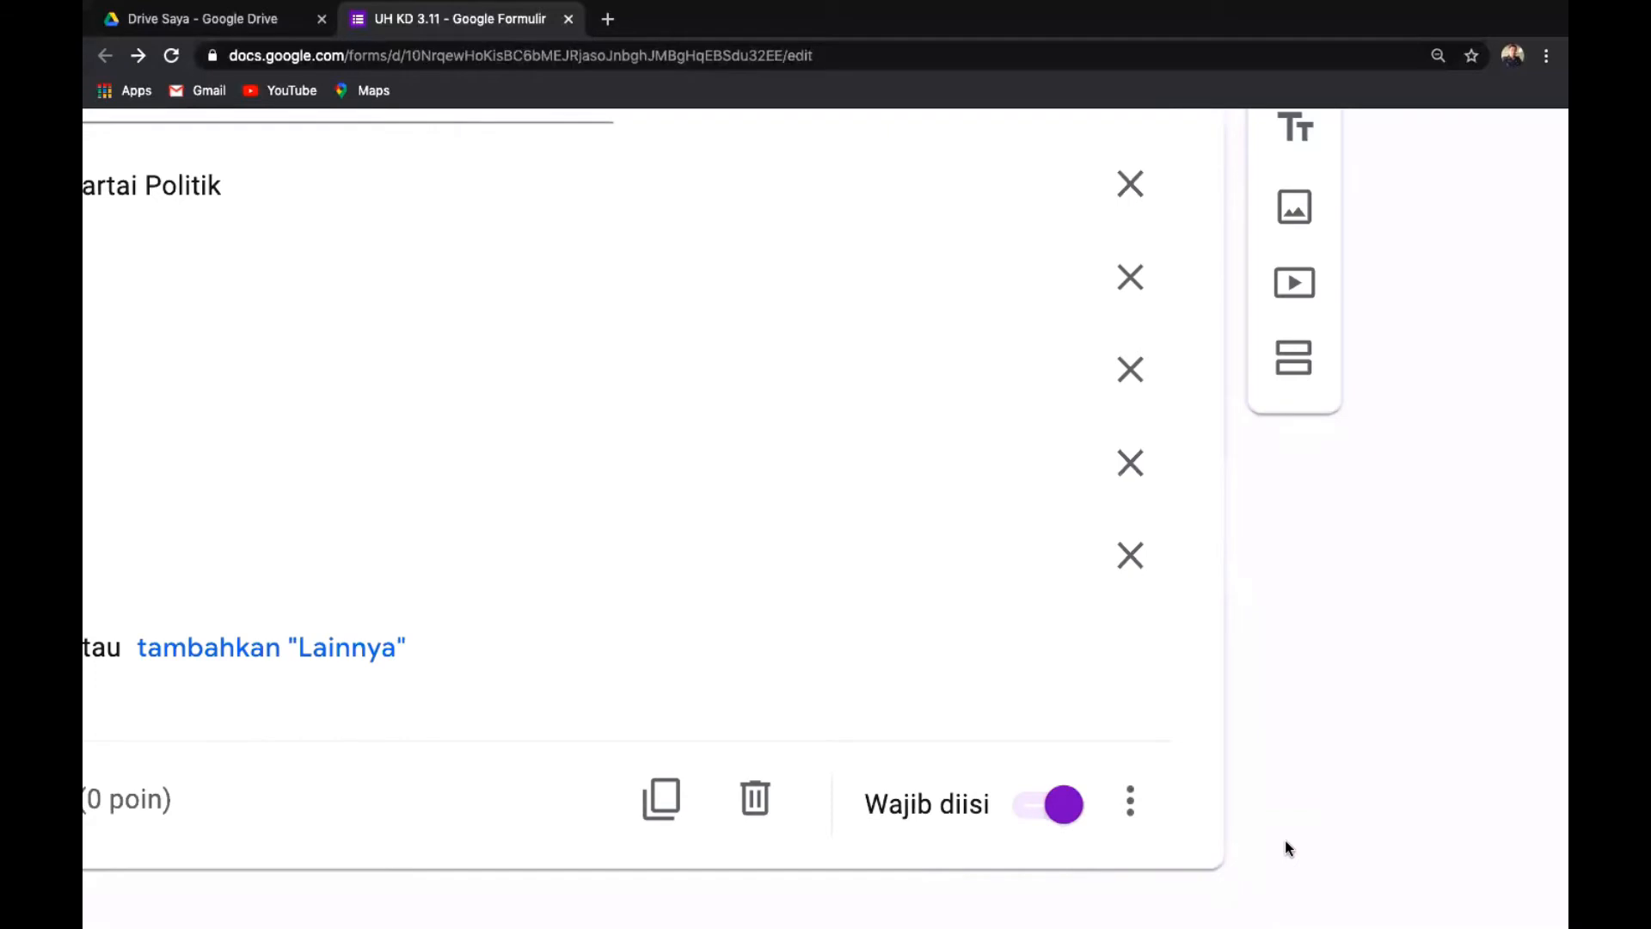
pyautogui.hotkey('ctrl', '-')
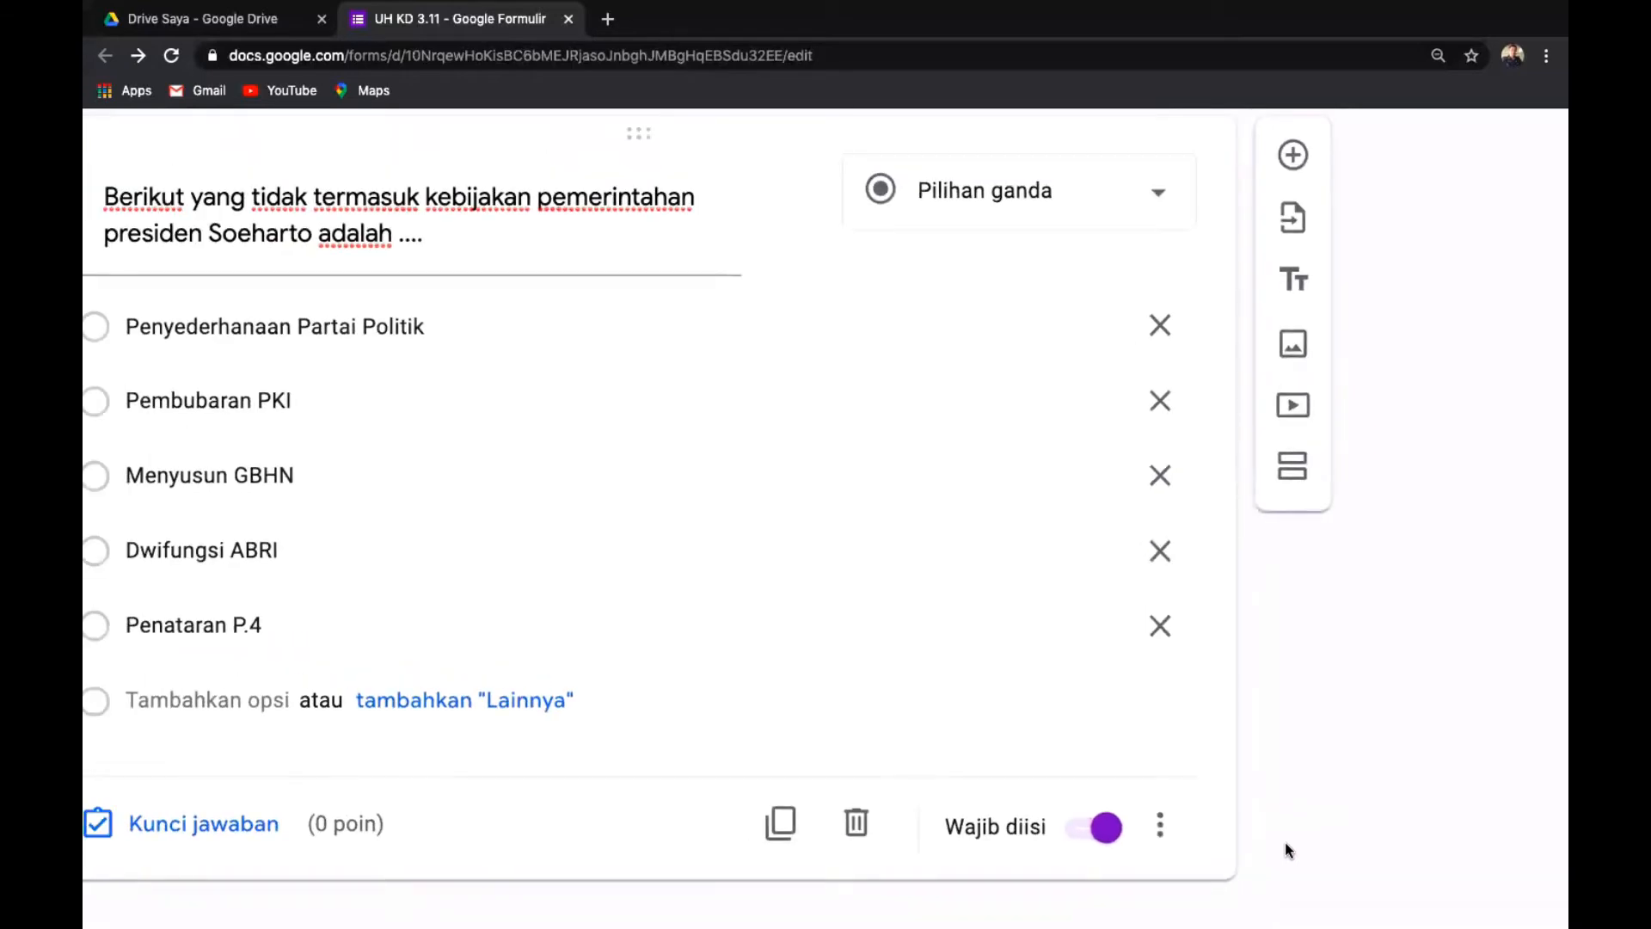
pyautogui.hotkey('ctrl', '-')
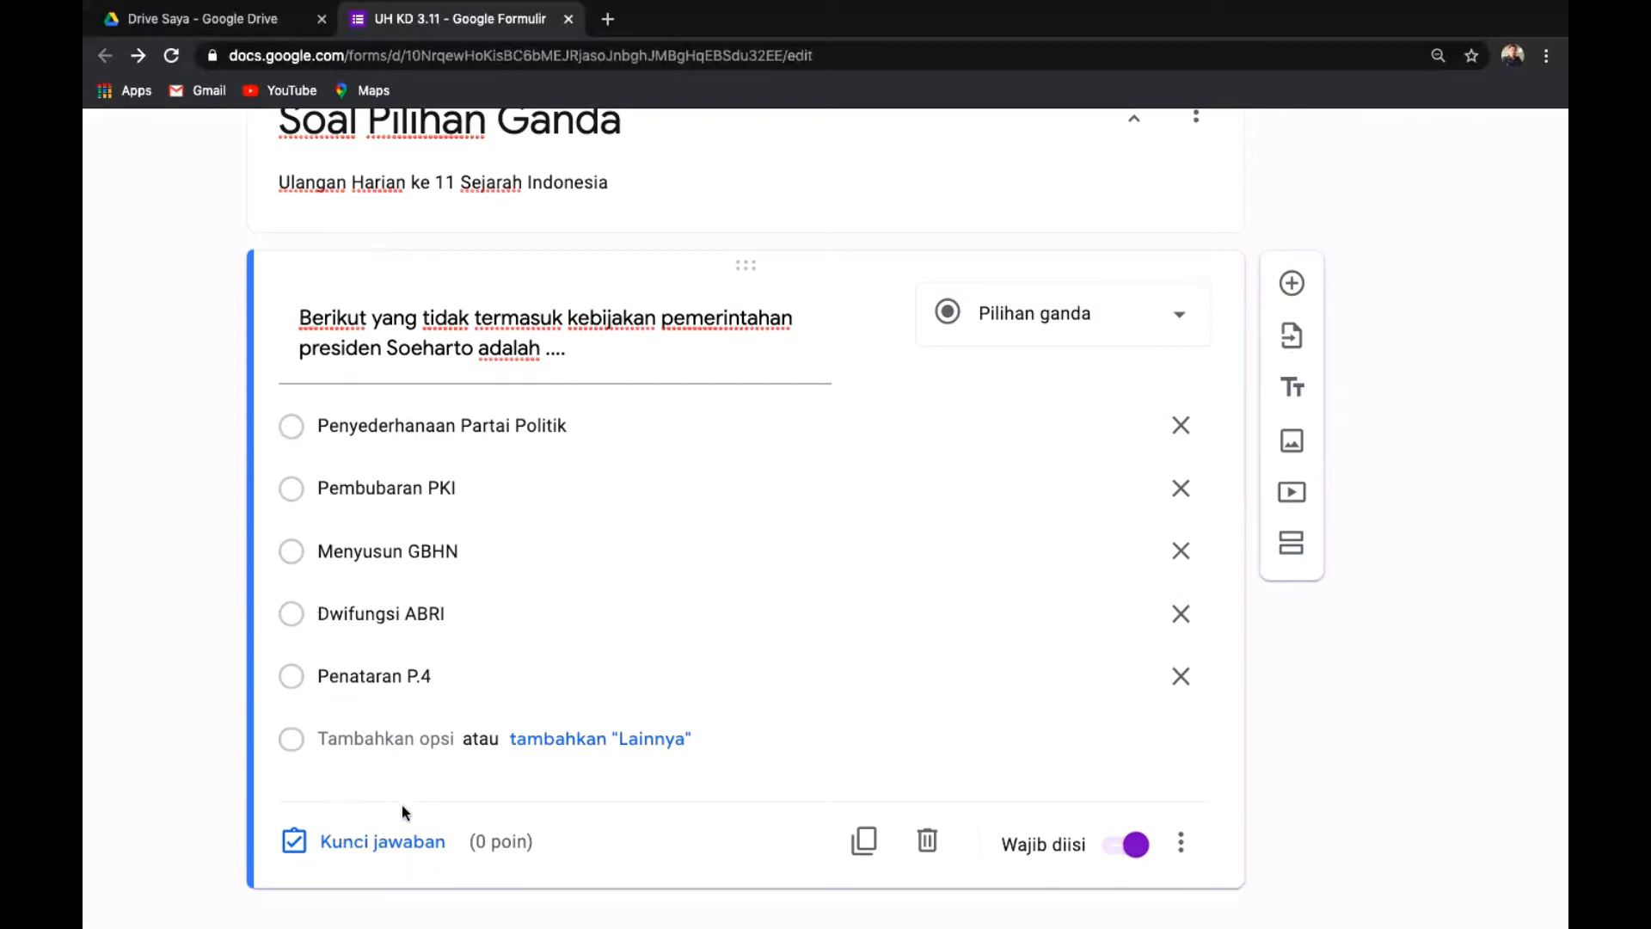
pyautogui.scroll(3, 401, 805)
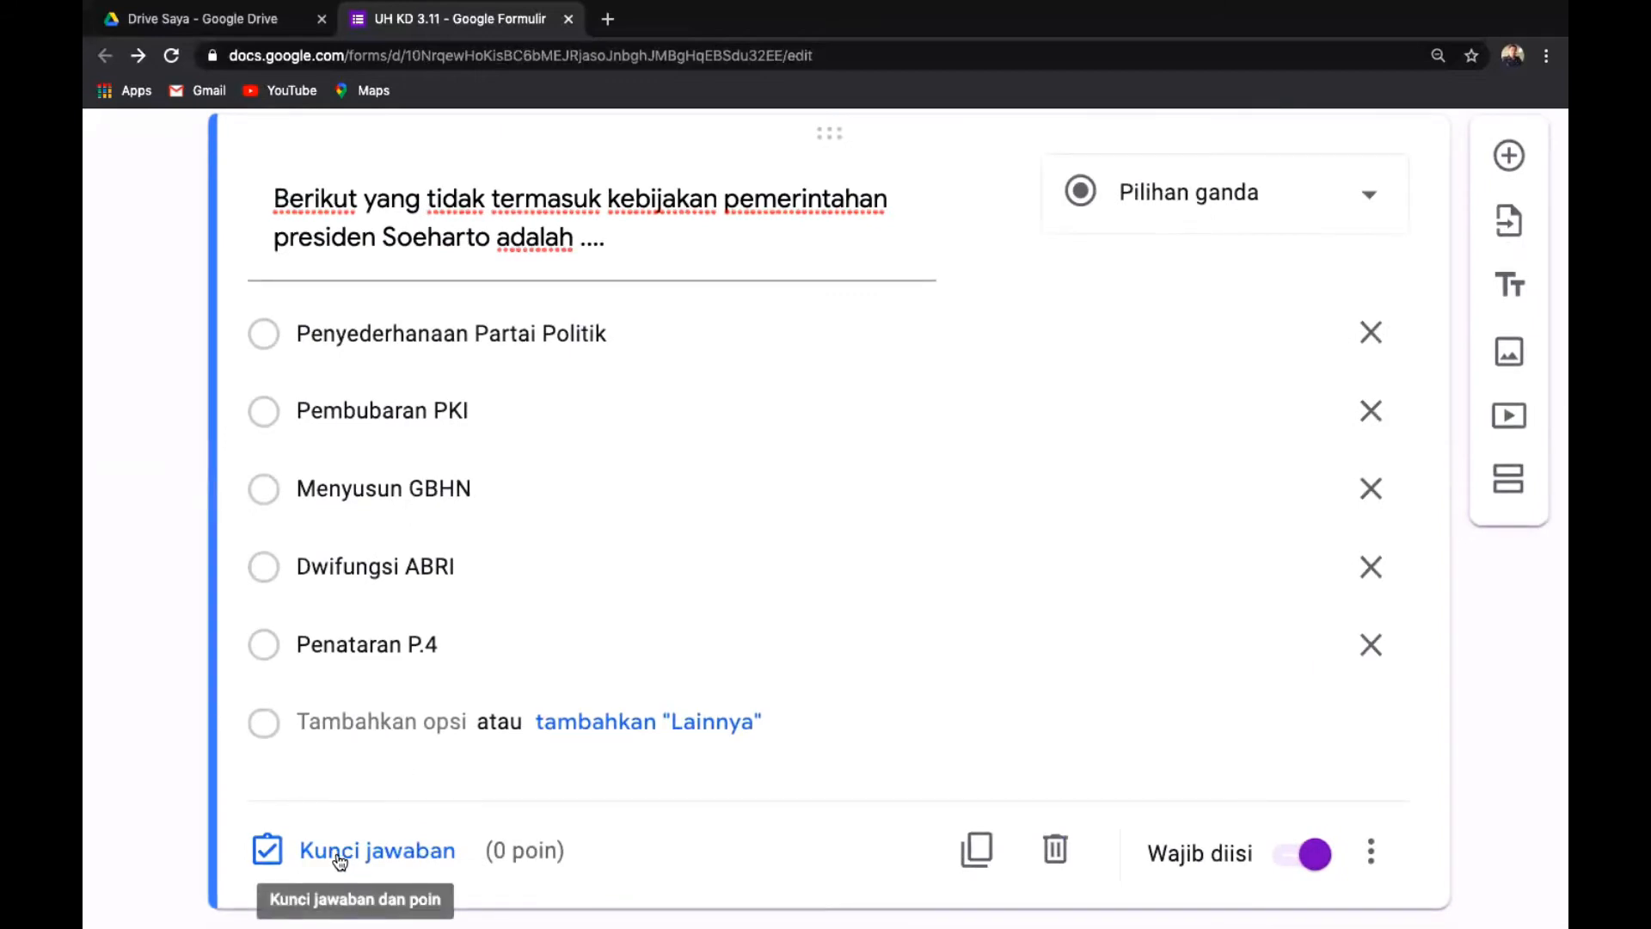
# Set Menyusun GBHN as the Soeharto question's correct answer, worth 25 points.
pyautogui.click(340, 855)
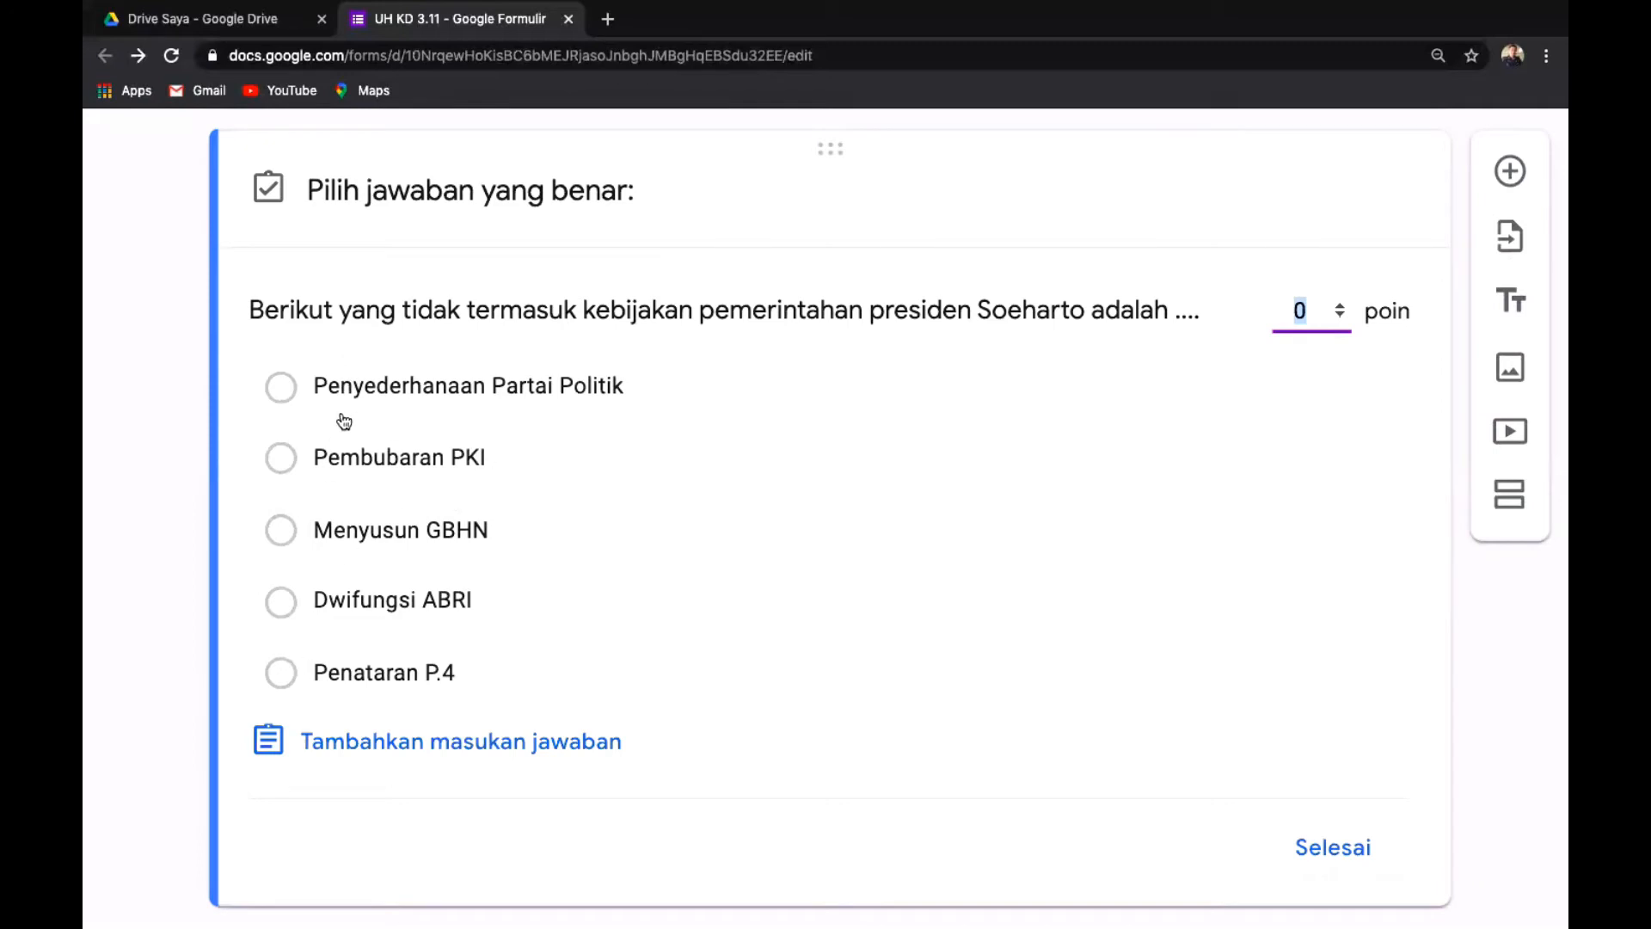
pyautogui.click(281, 531)
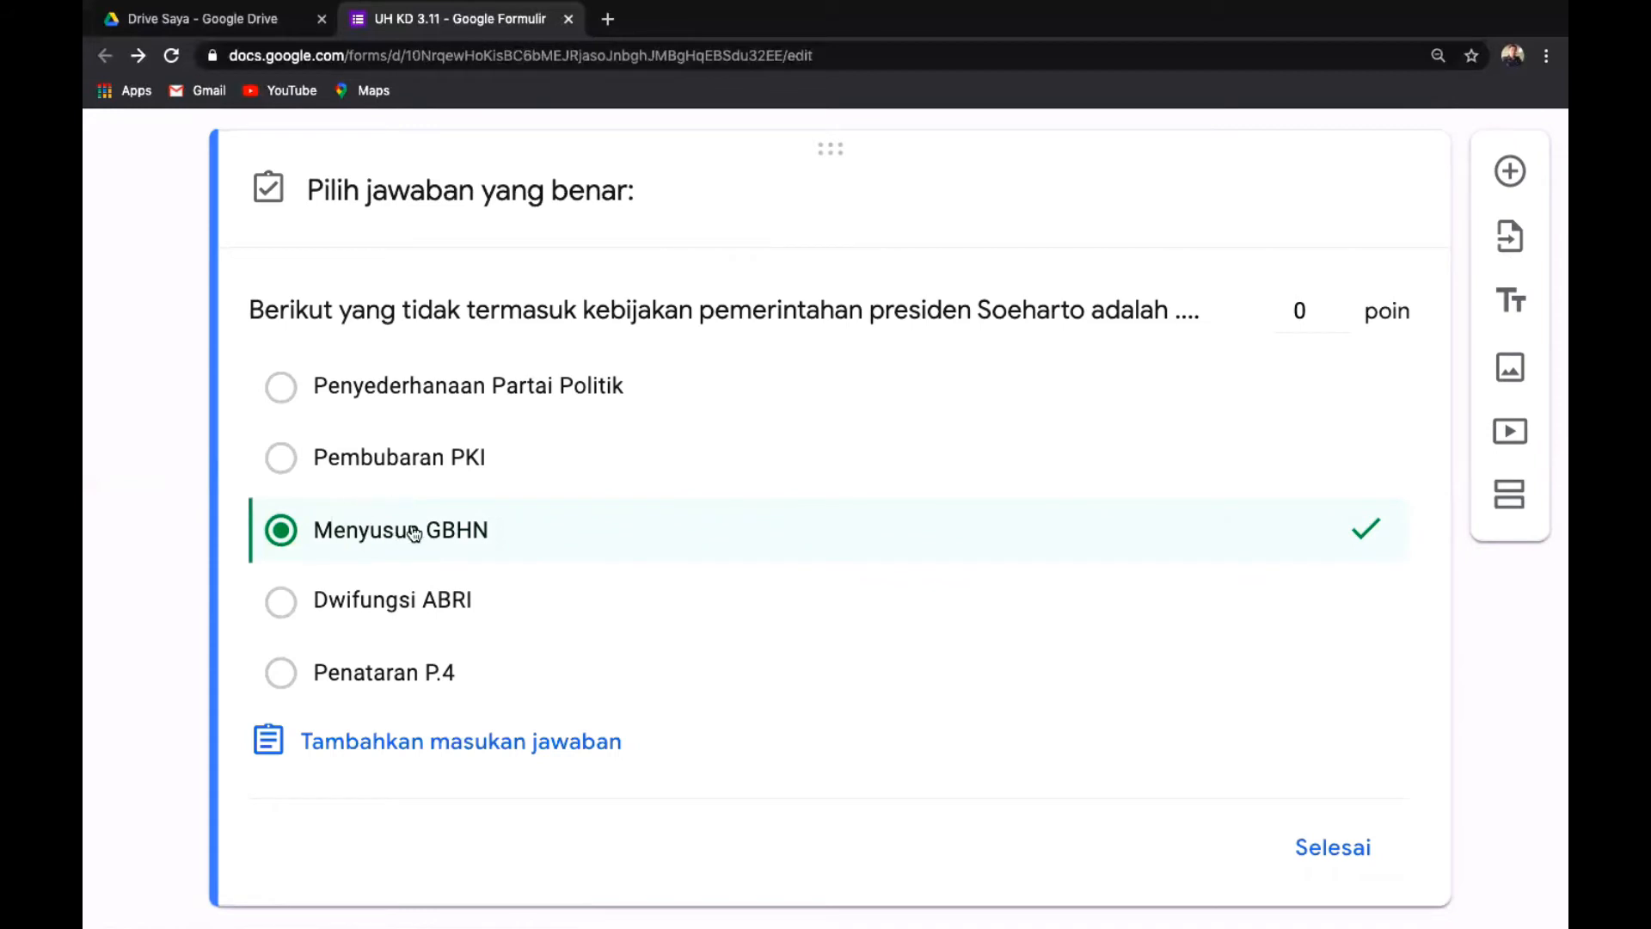
pyautogui.click(1312, 313)
pyautogui.press('BackSpace')
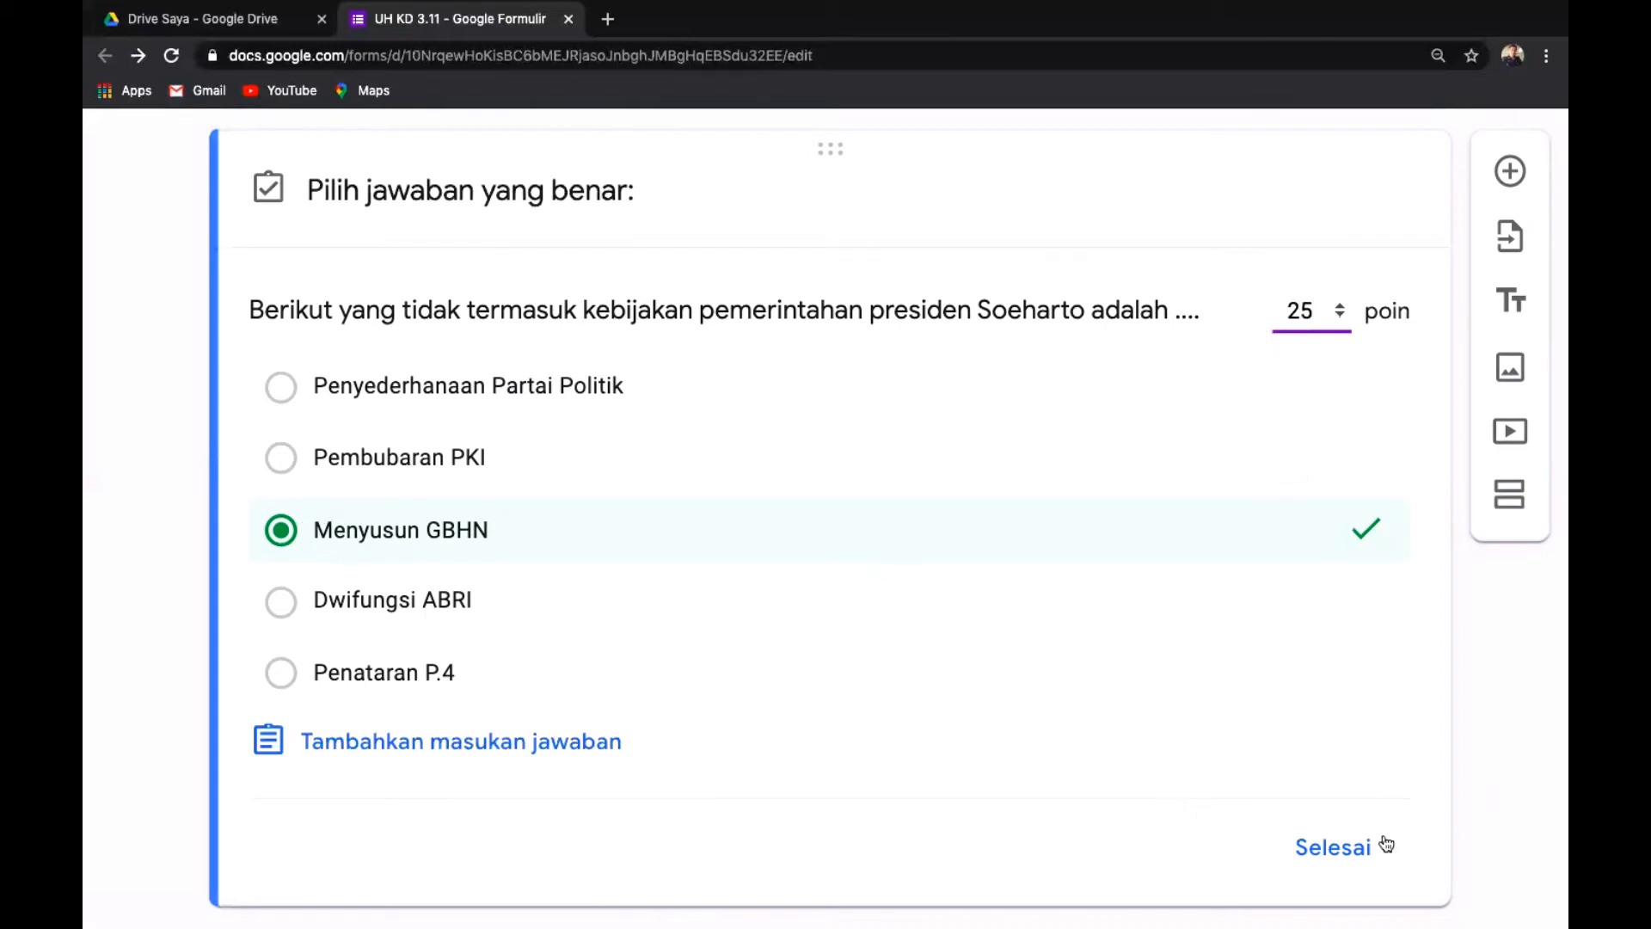
pyautogui.click(1328, 851)
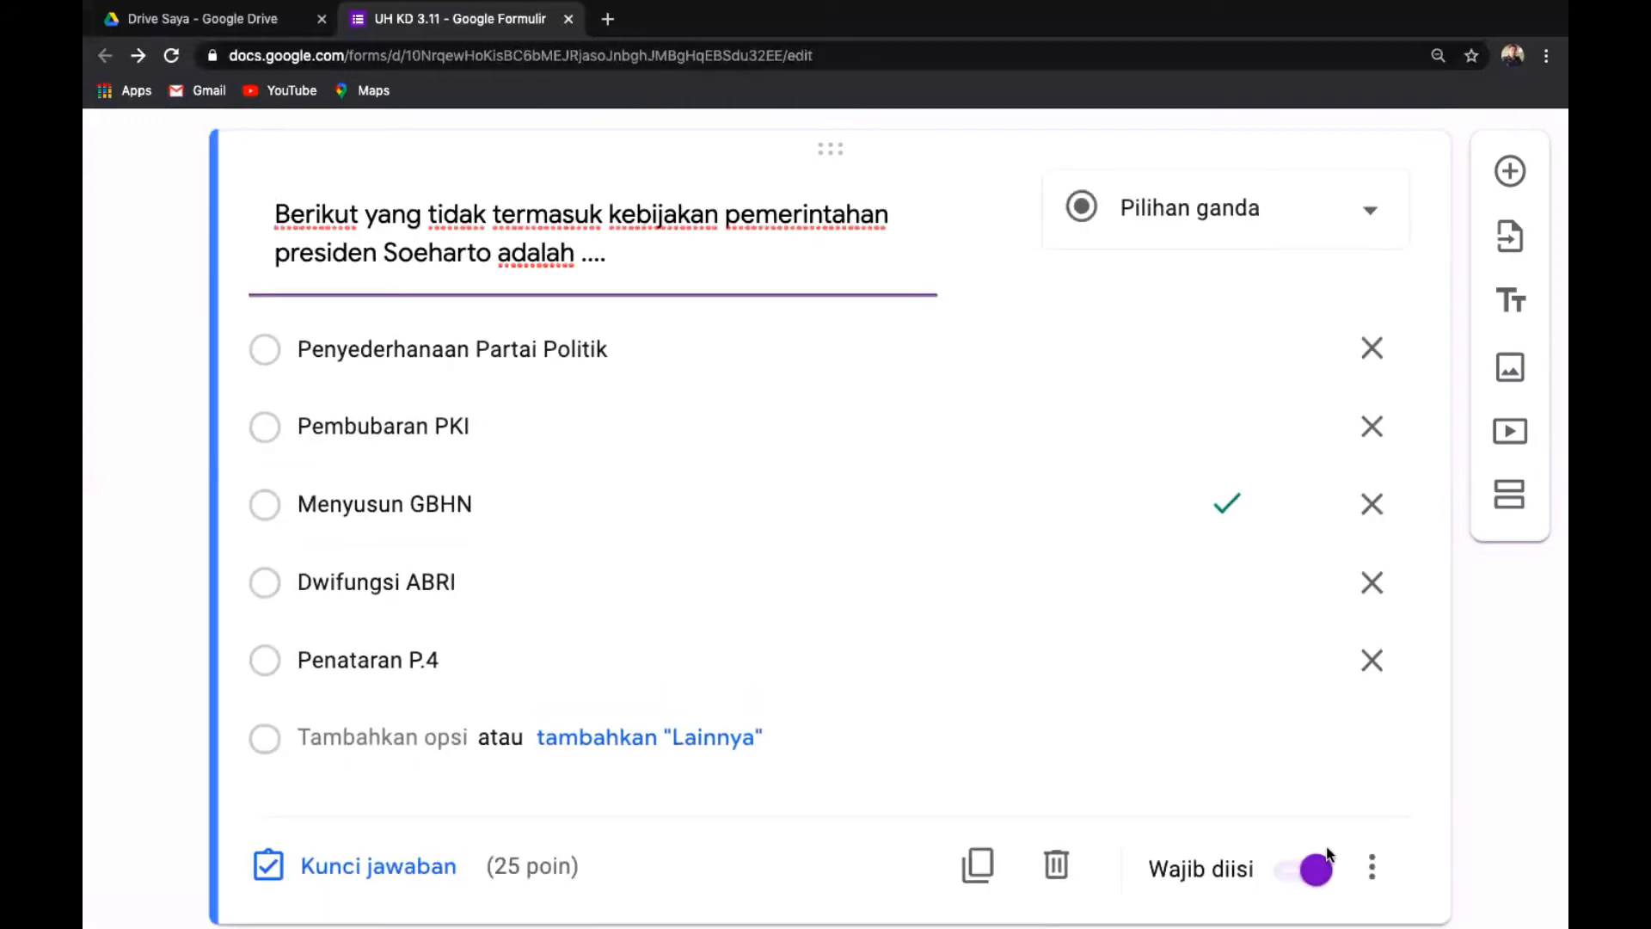
# Insert a new blank multiple-choice question directly after the Soeharto question.
pyautogui.scroll(-2, 1526, 788)
pyautogui.hscroll(2, 1527, 795)
pyautogui.scroll(1, 1527, 797)
pyautogui.hscroll(-1, 1528, 796)
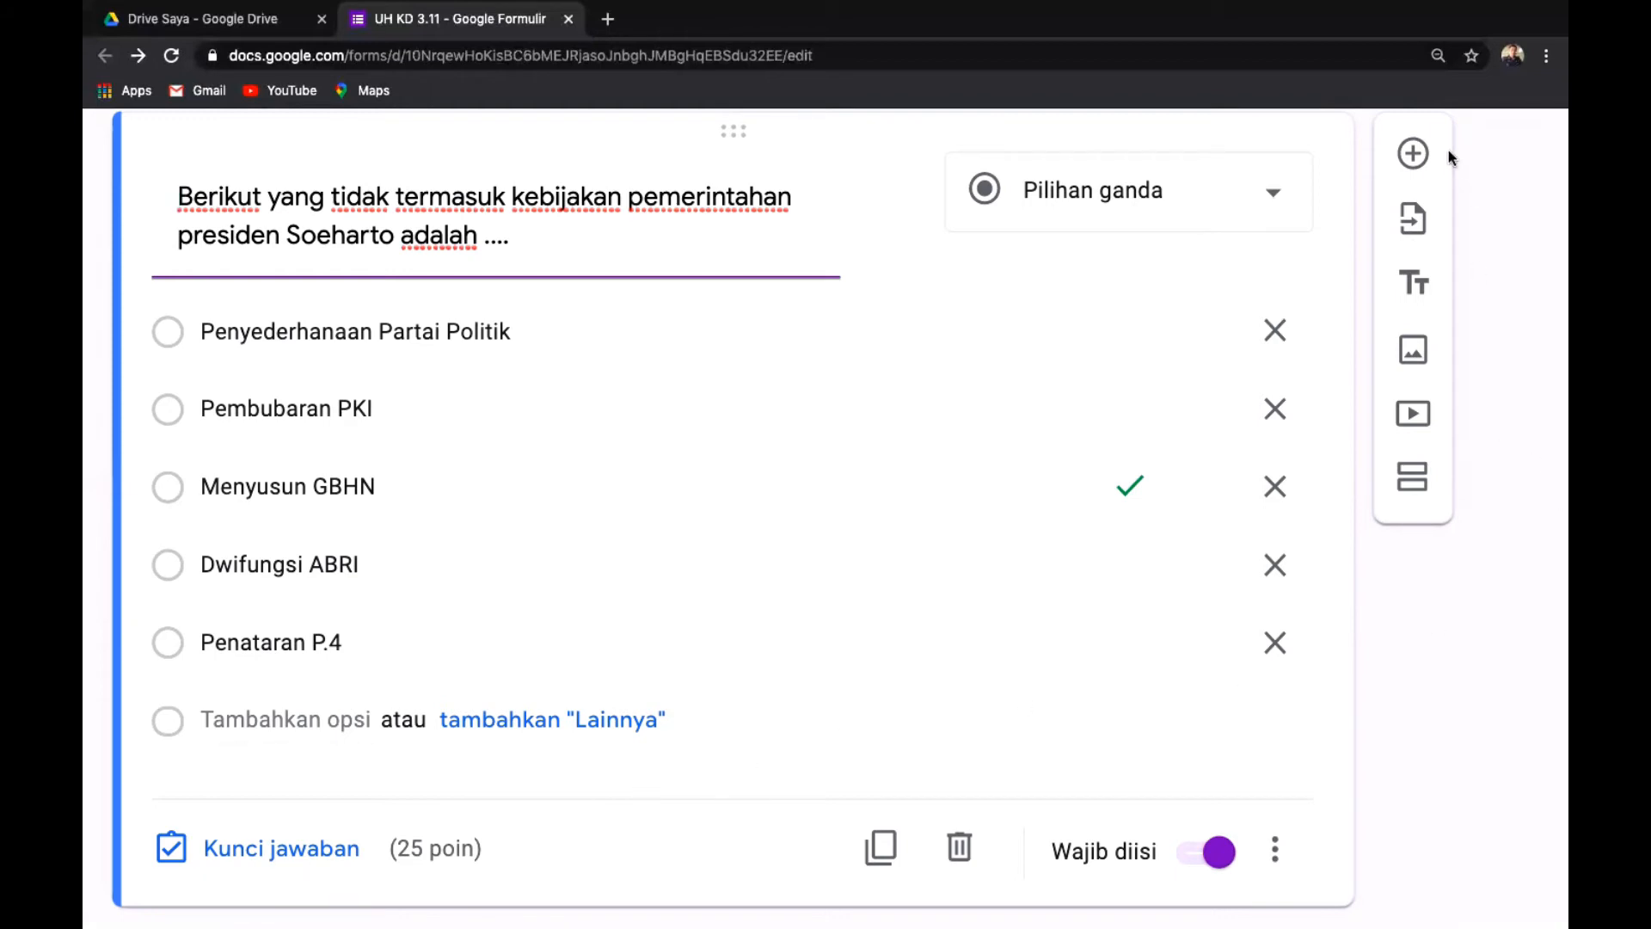
pyautogui.click(1421, 153)
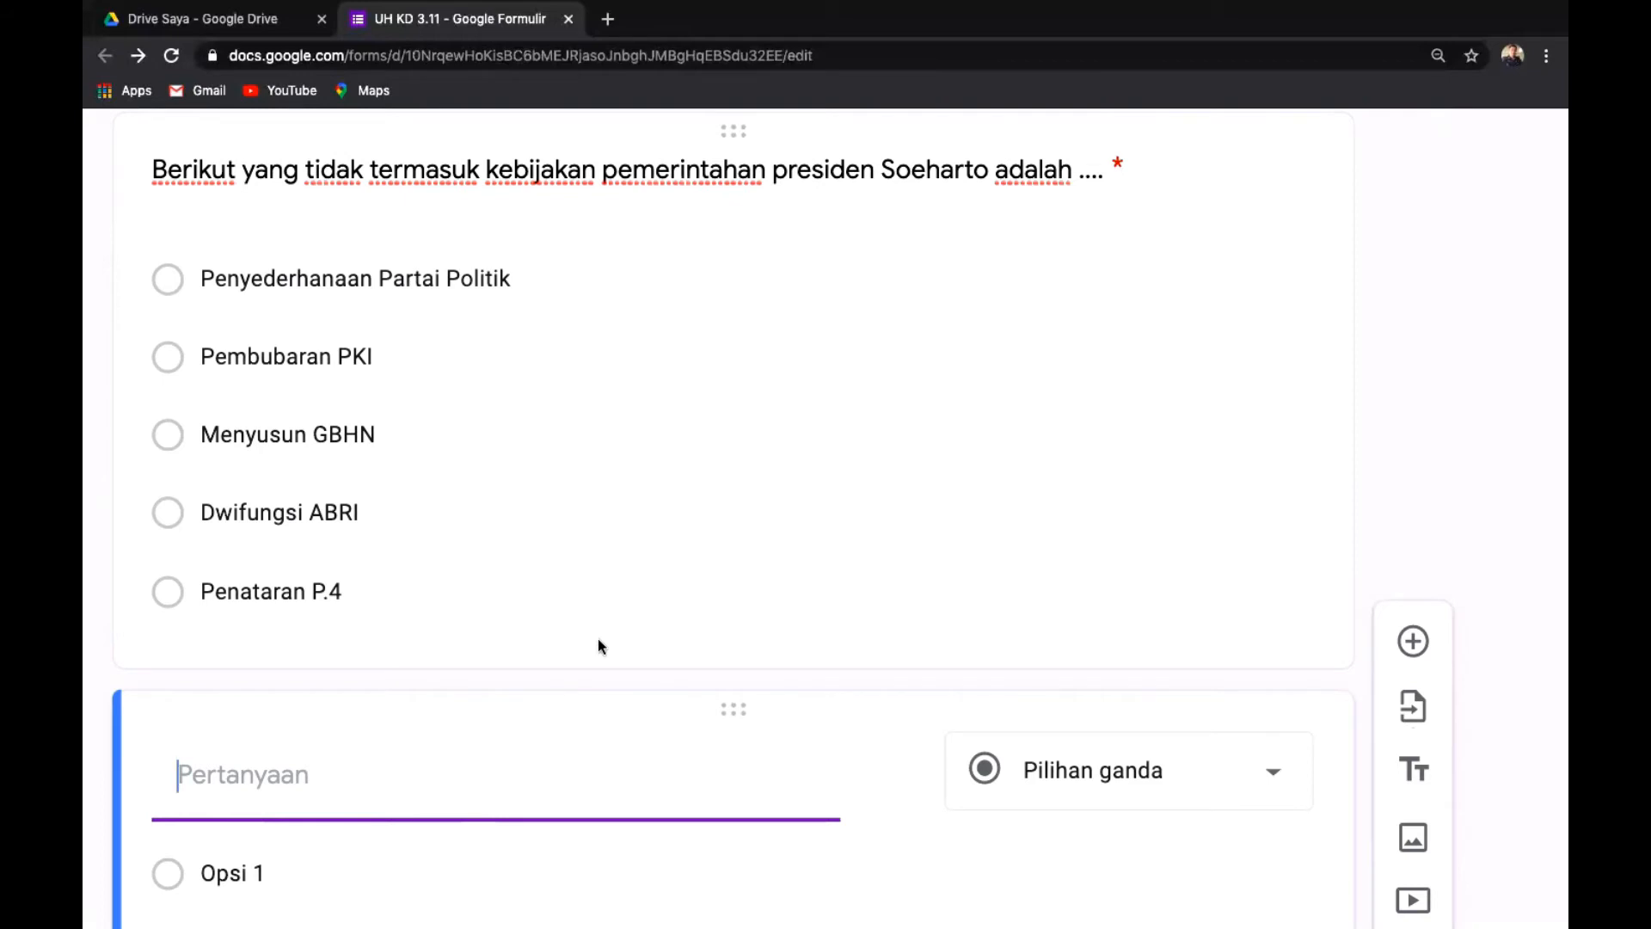
pyautogui.scroll(-2, 597, 638)
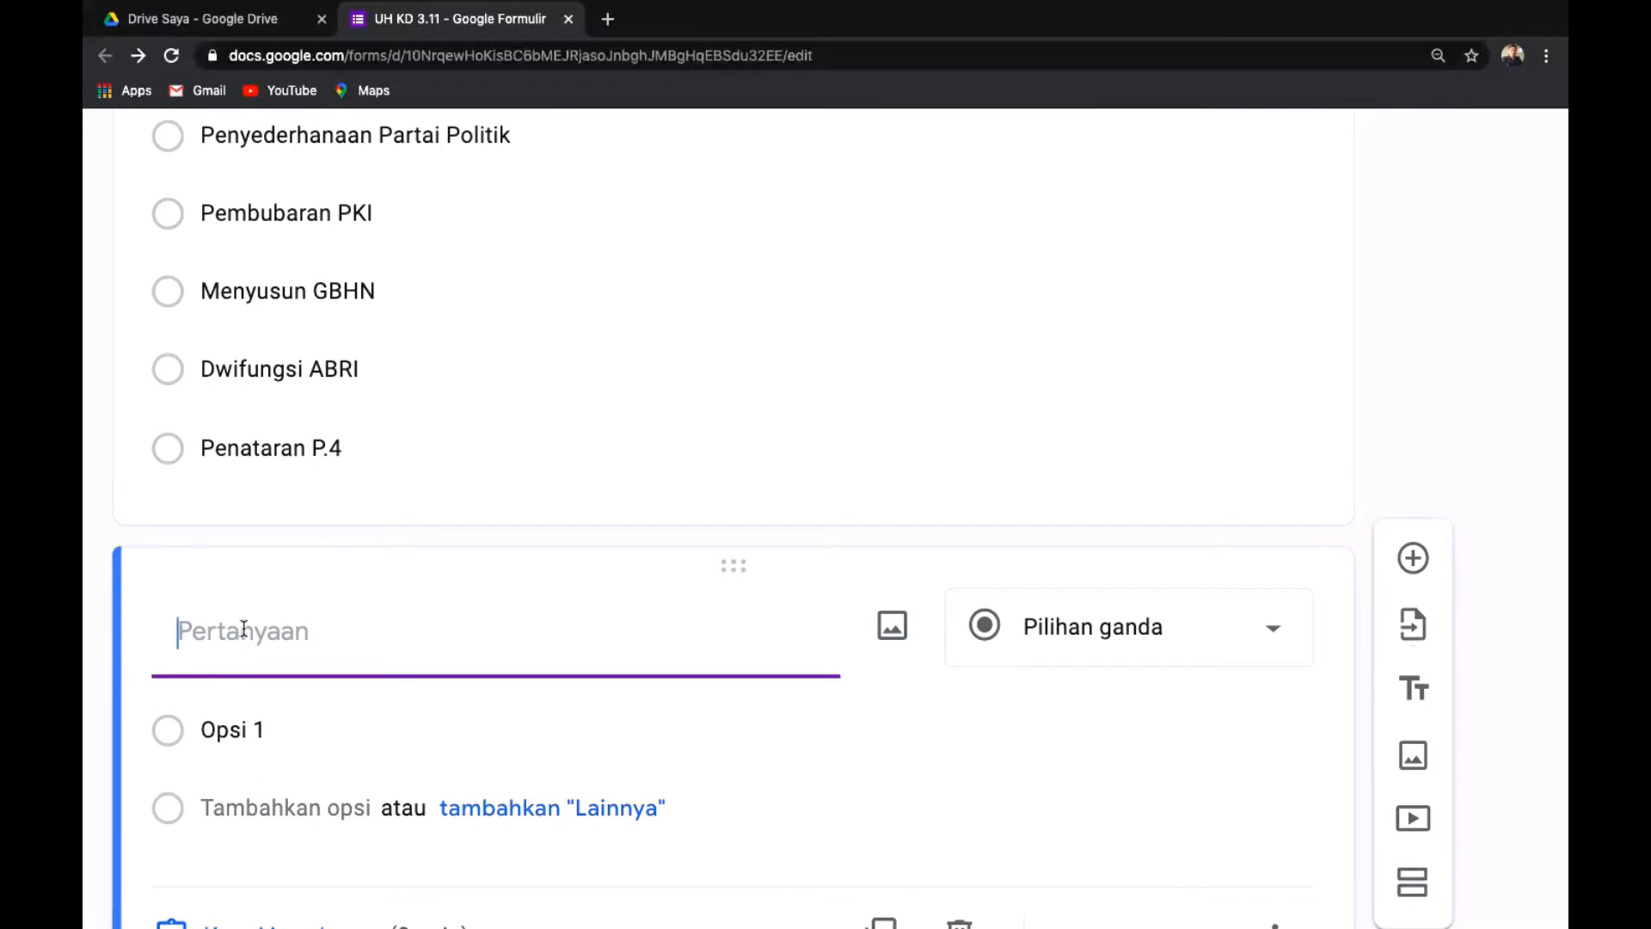
pyautogui.moveTo(242, 900)
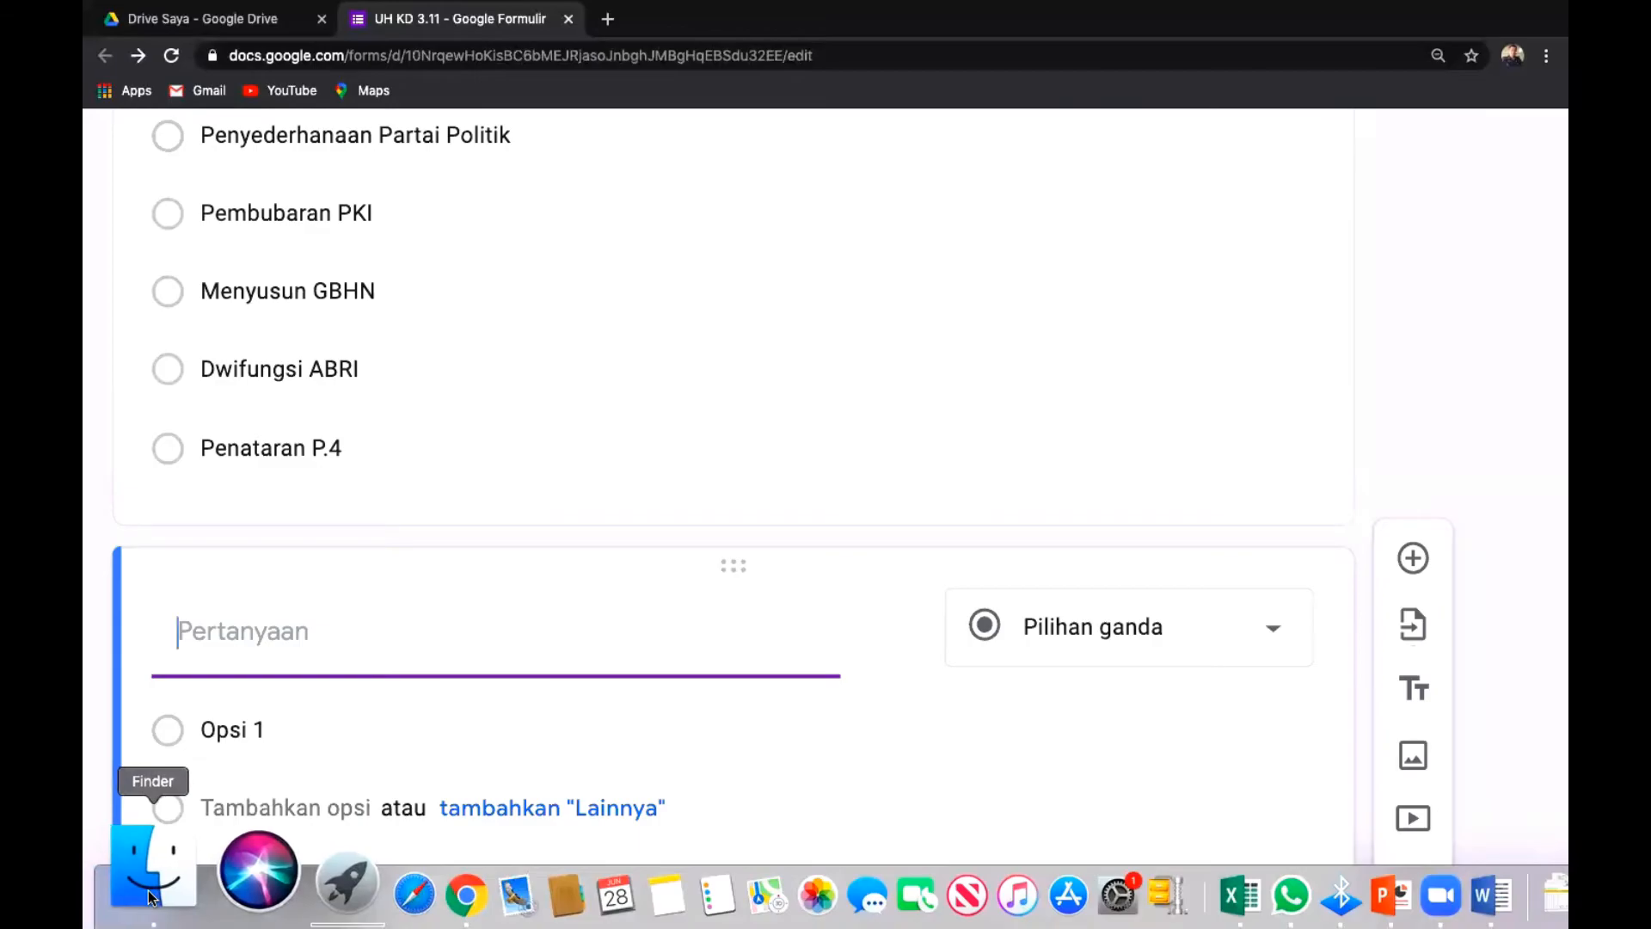
# Browse Finder to the Soal Bab 11 folder and open the BAB 11 .docx in Word.
pyautogui.click(148, 897)
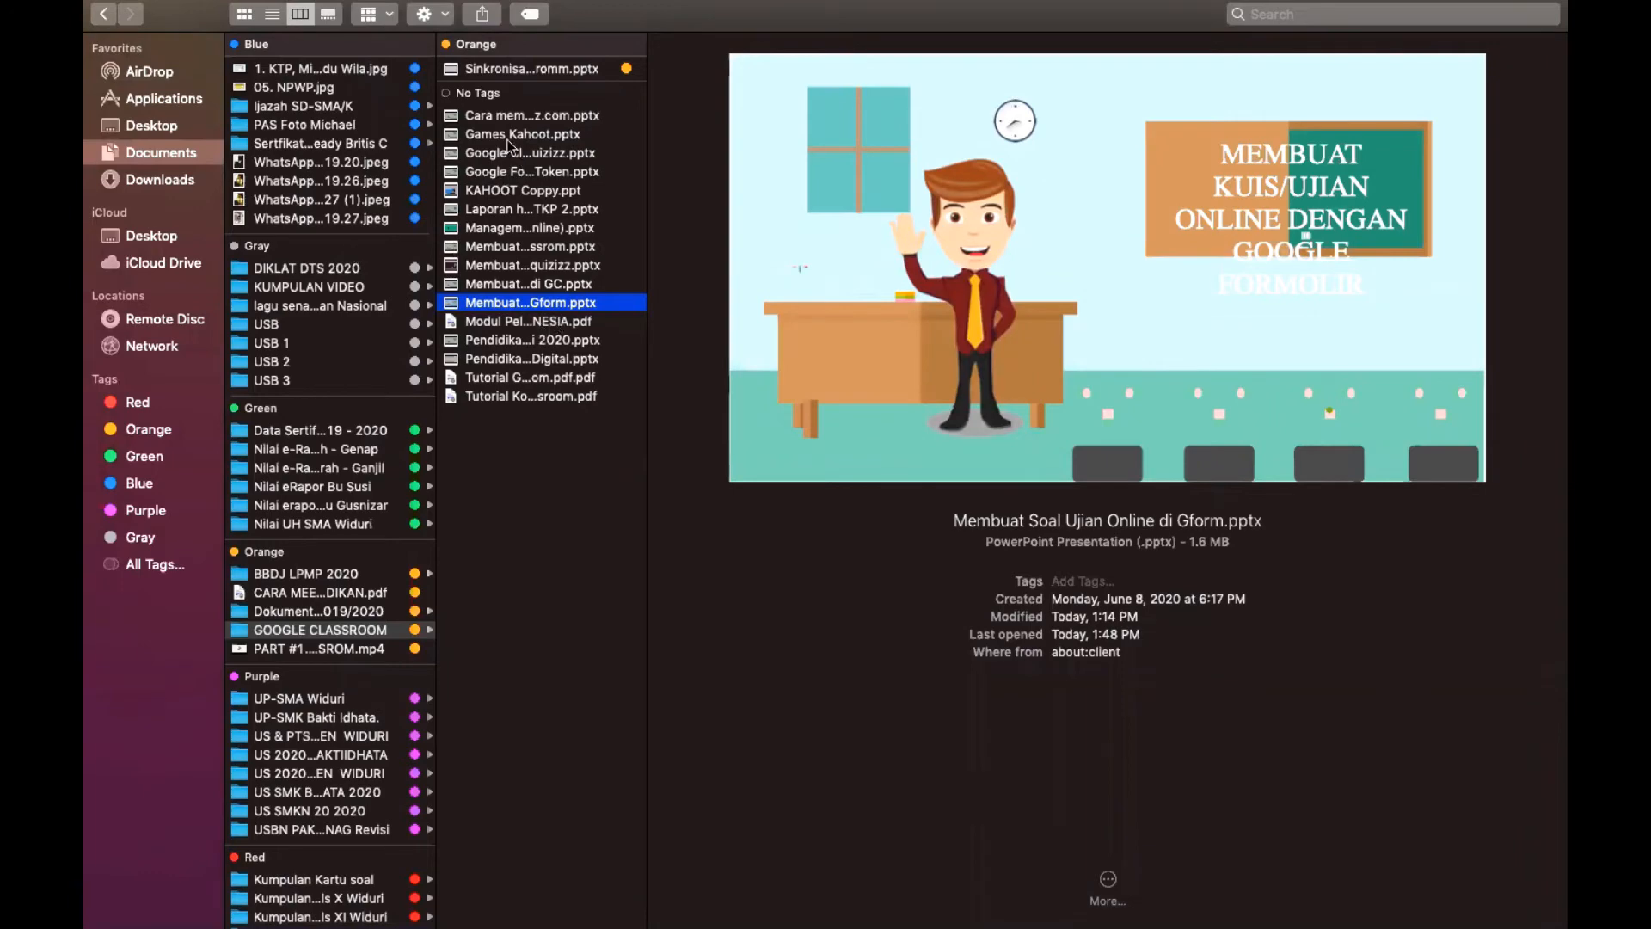
pyautogui.scroll(-1, 315, 620)
pyautogui.scroll(-5, 314, 602)
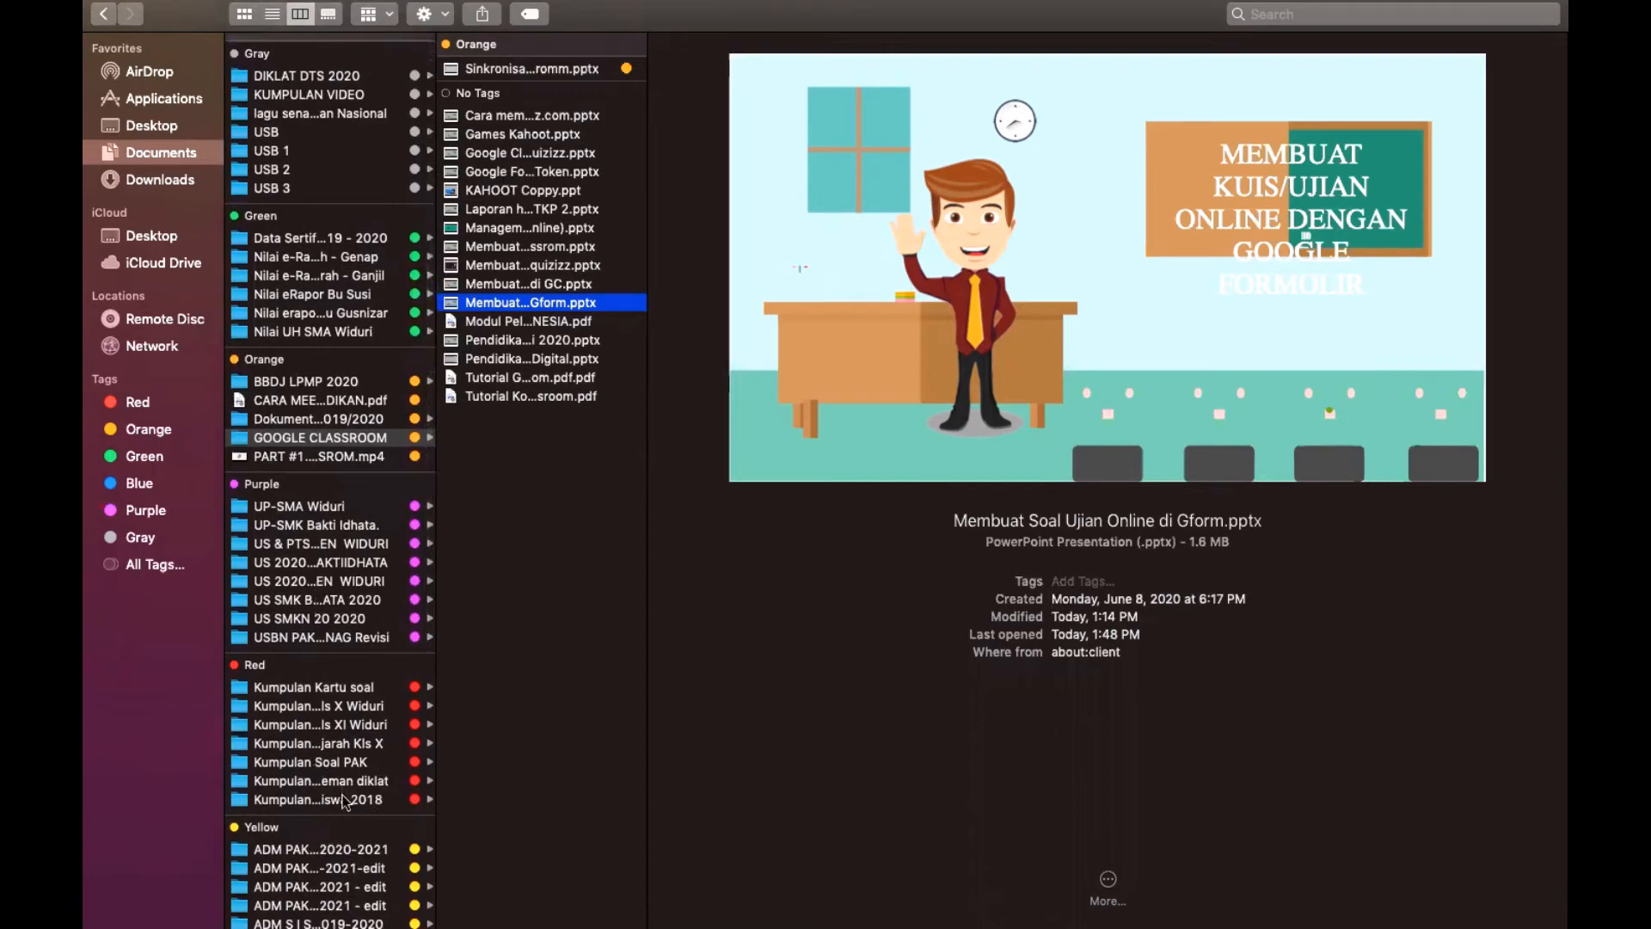
pyautogui.click(335, 745)
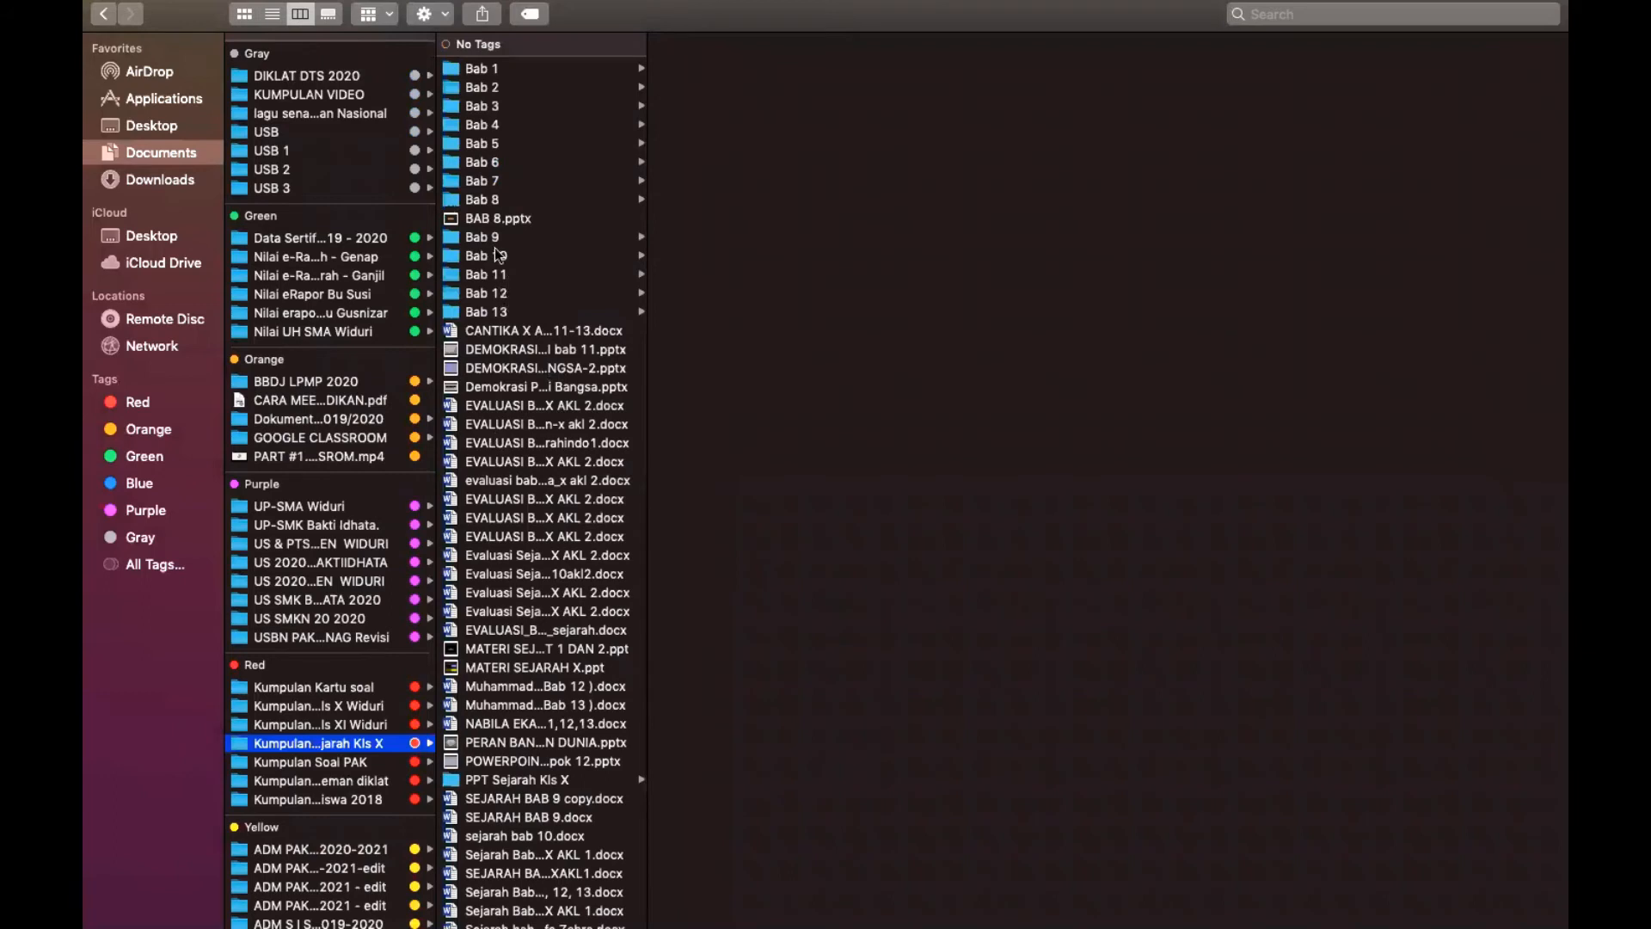
pyautogui.click(496, 275)
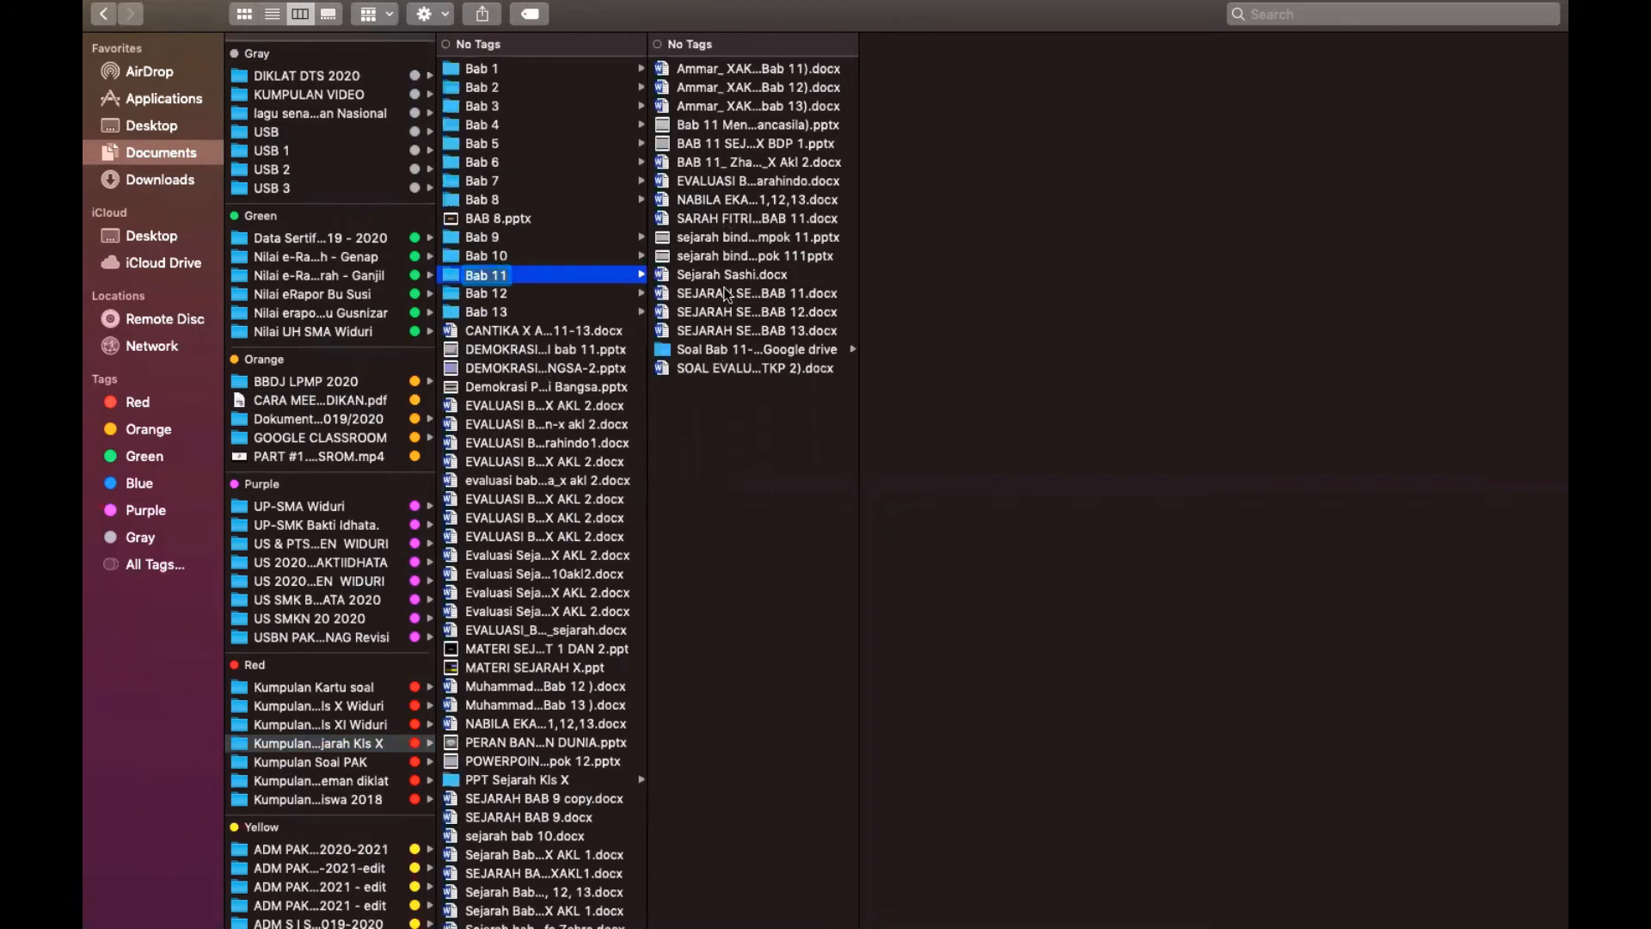
pyautogui.click(711, 353)
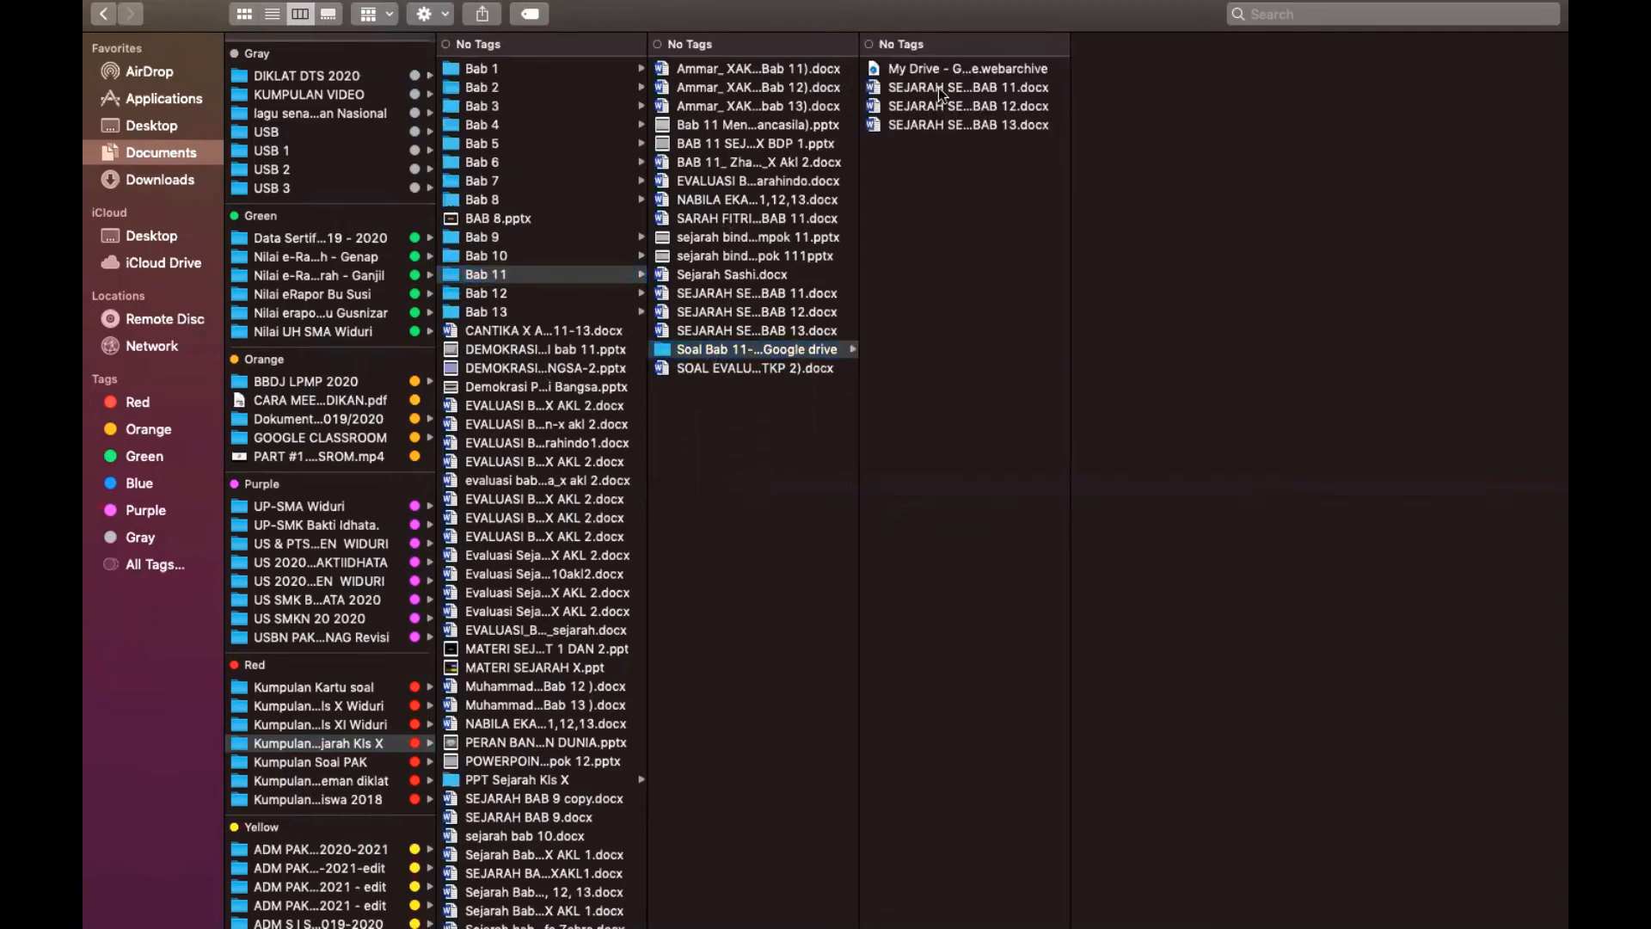
pyautogui.click(941, 90)
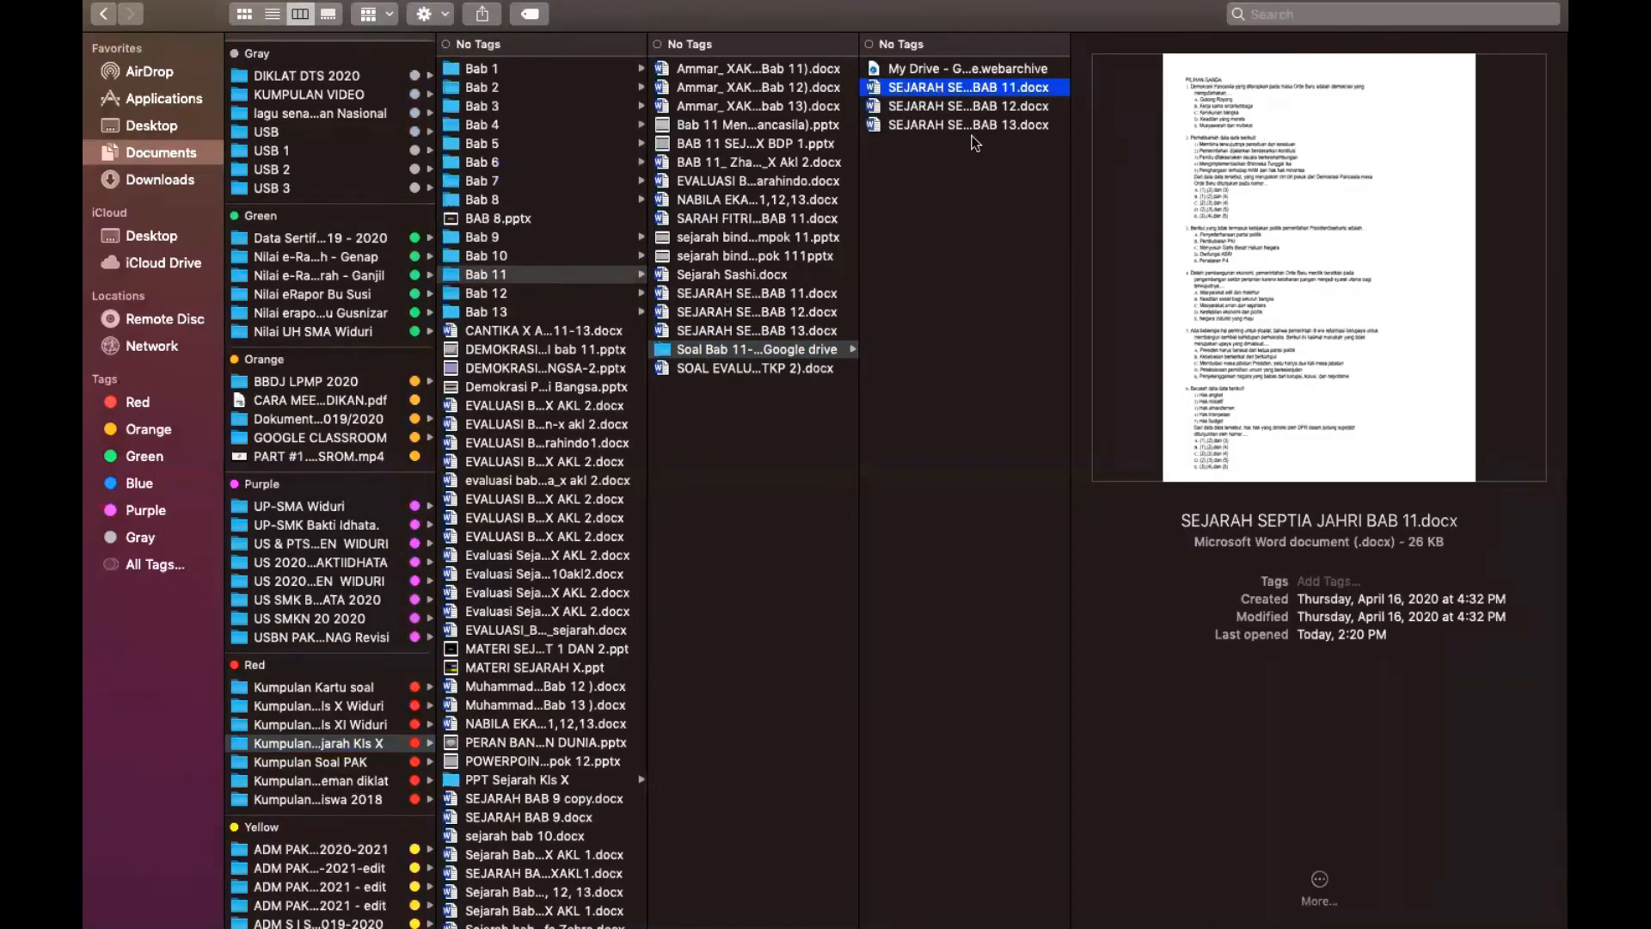
pyautogui.doubleClick(933, 90)
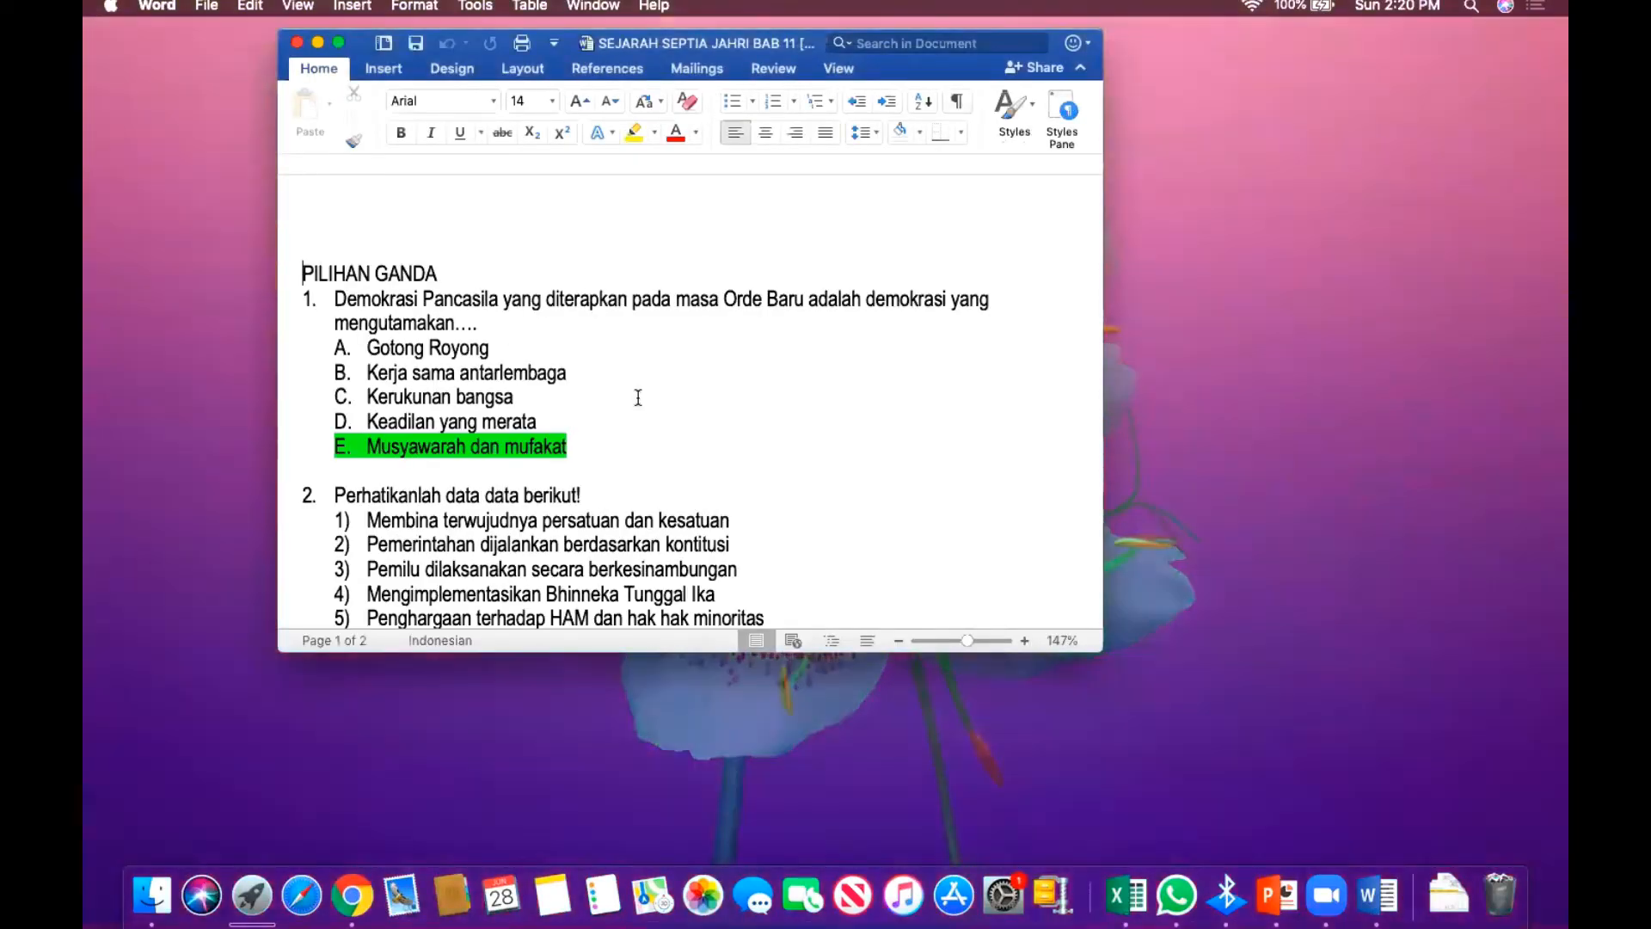
# Copy the Demokrasi Pancasila question 1 text from the maximized Word document.
pyautogui.click(339, 43)
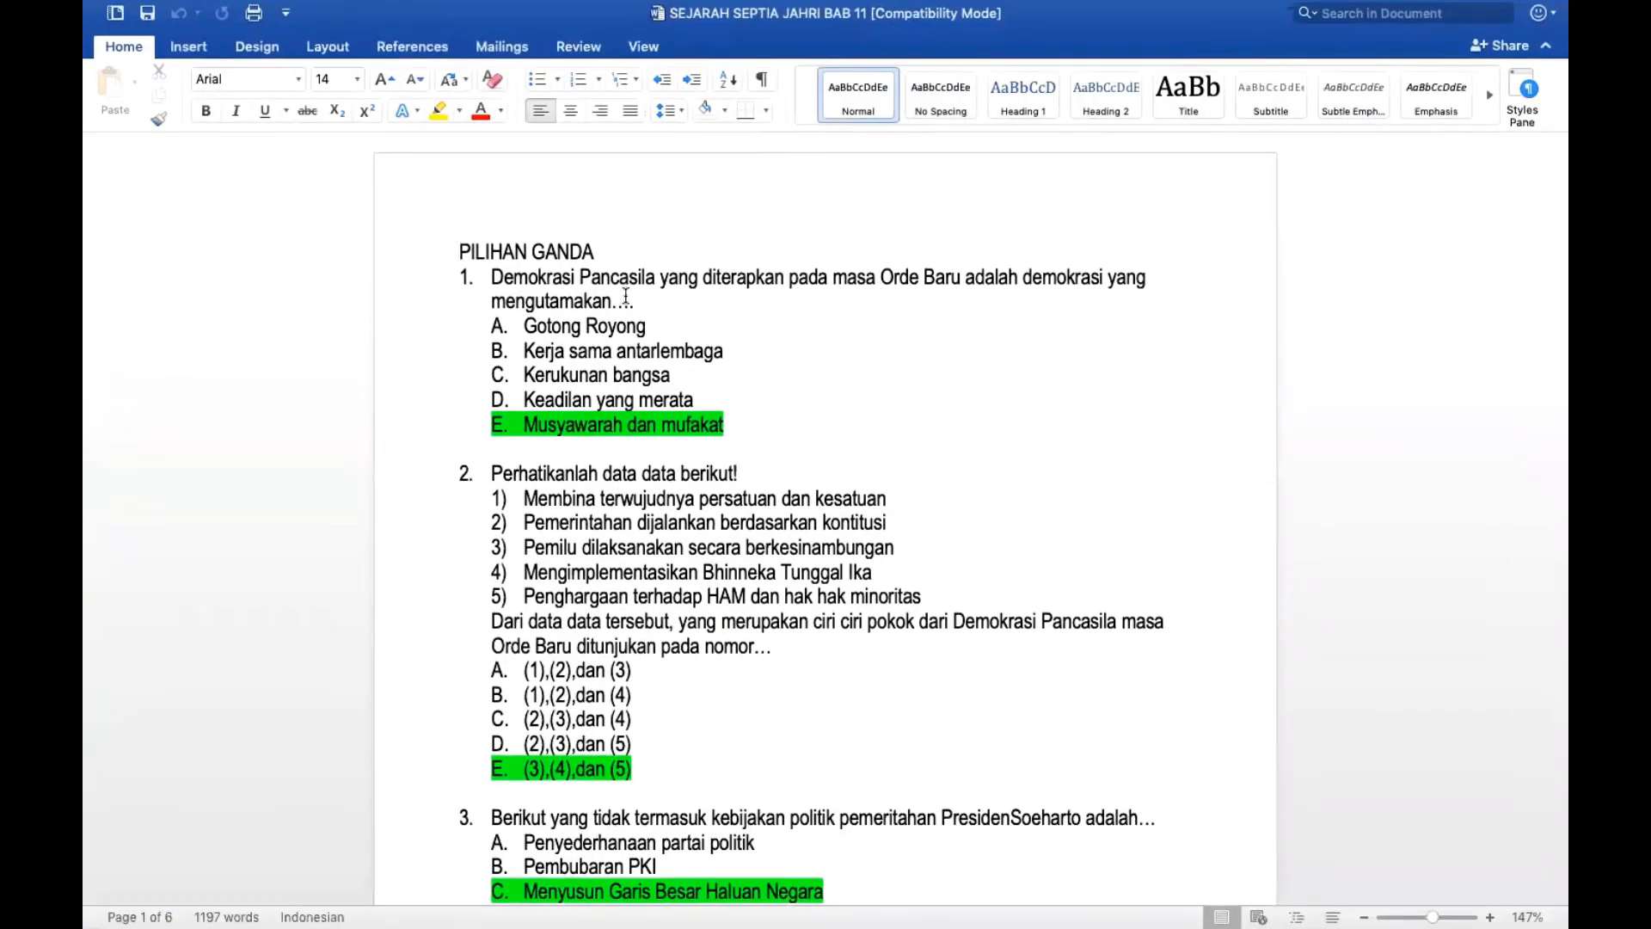
pyautogui.moveTo(654, 303); pyautogui.dragTo(494, 285)
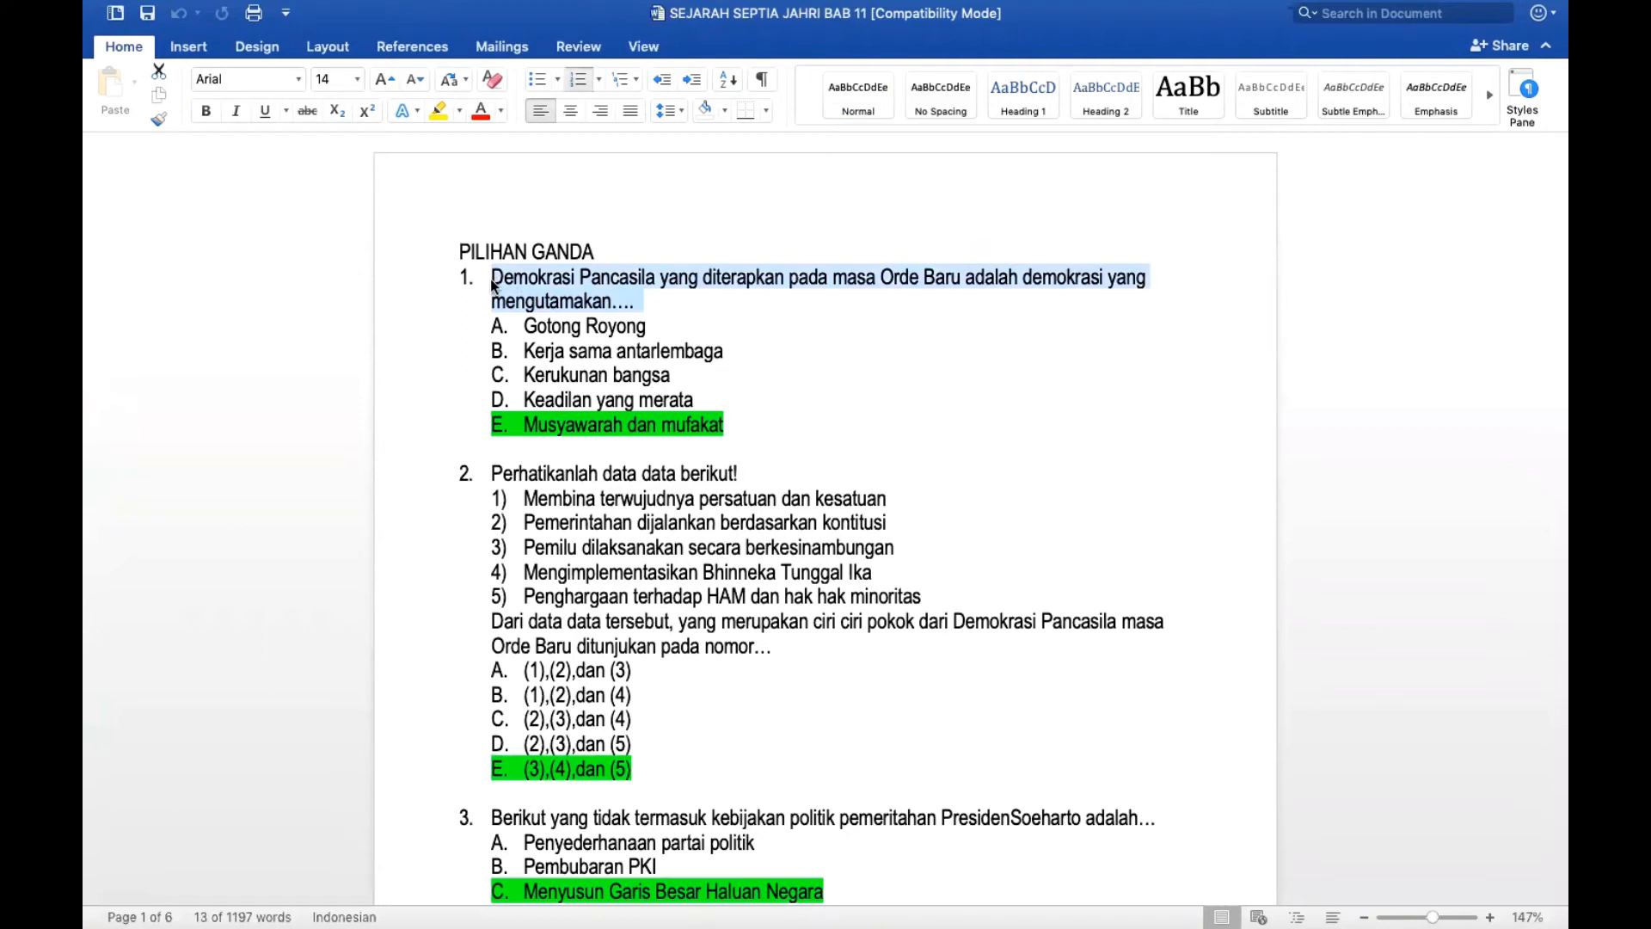
pyautogui.press('super+c')
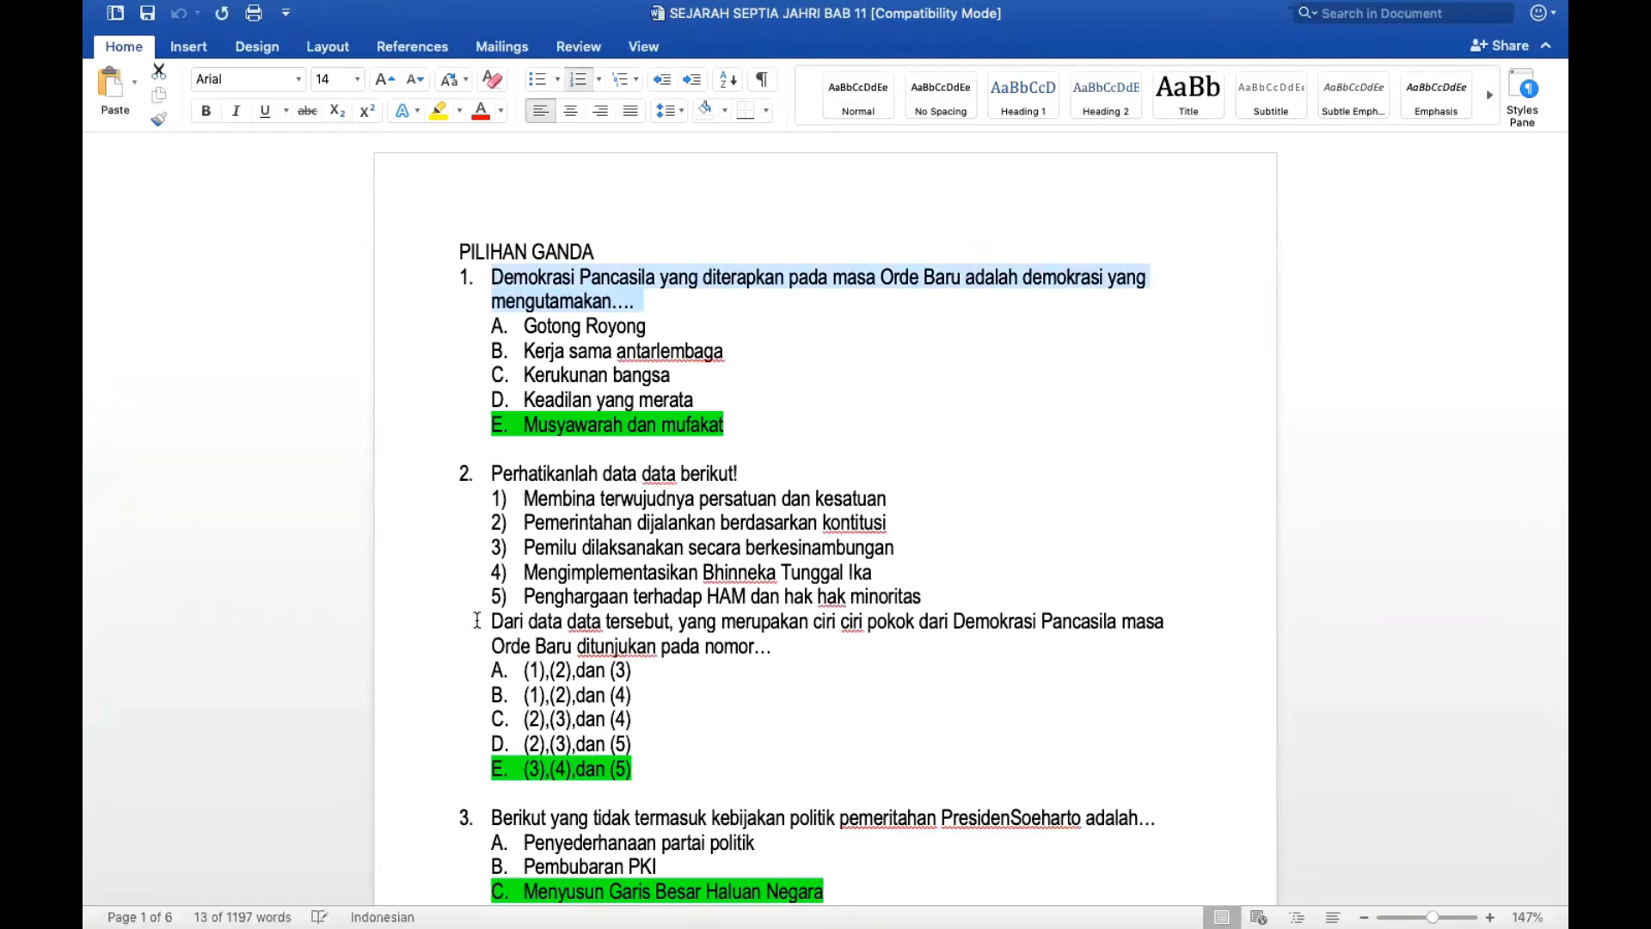
pyautogui.hotkey('ctrl', 'Up')
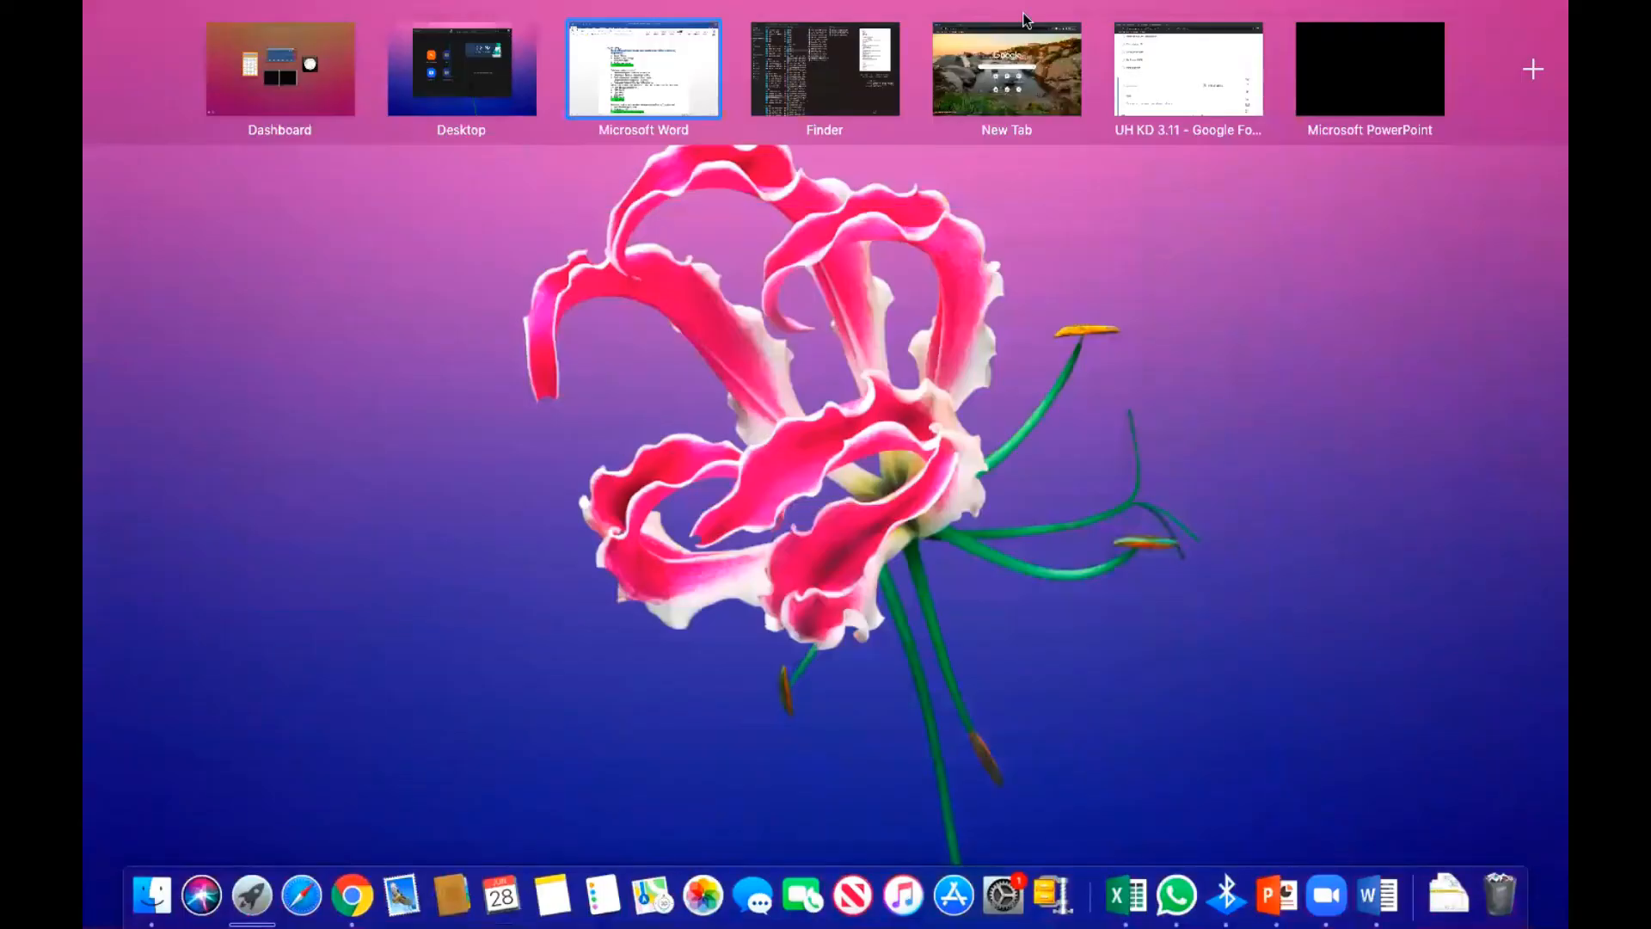
# Paste the Demokrasi Pancasila question into the new question title and delete its '1.' numbering.
pyautogui.click(1186, 80)
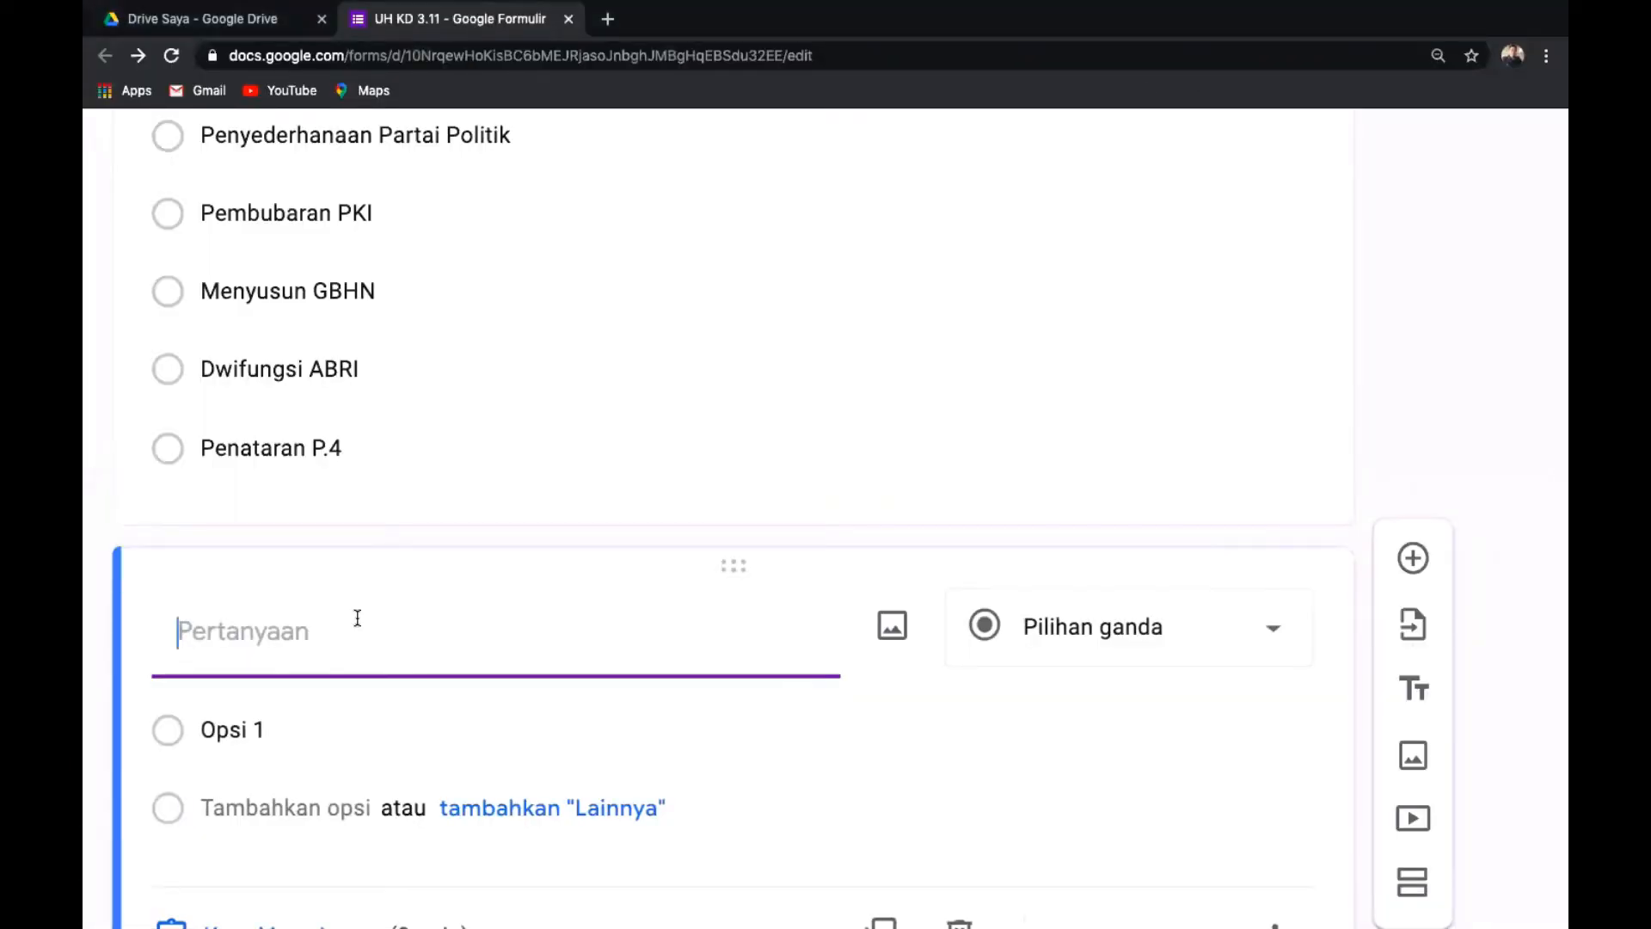
pyautogui.press('super+v')
pyautogui.click(229, 632)
pyautogui.press('BackSpace')
pyautogui.press('BackSpace')
pyautogui.press('BackSpace')
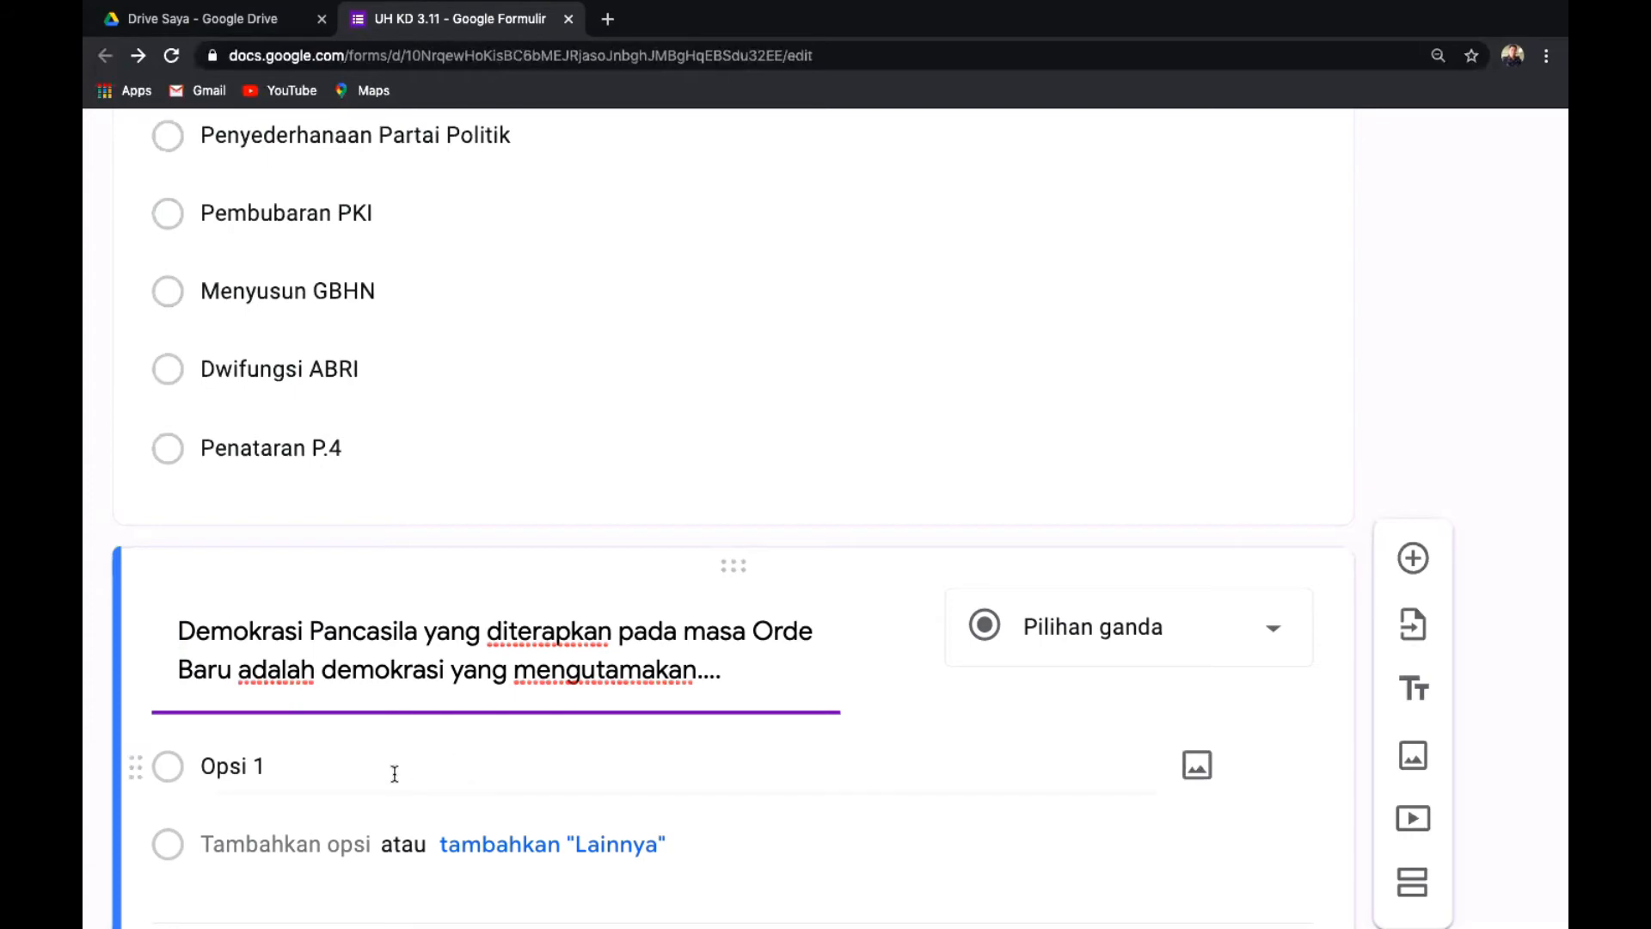
# Copy question 1's answer choices A–E, Gotong Royong through Musyawarah dan mufakat, from Word.
pyautogui.hotkey('ctrl', 'Up')
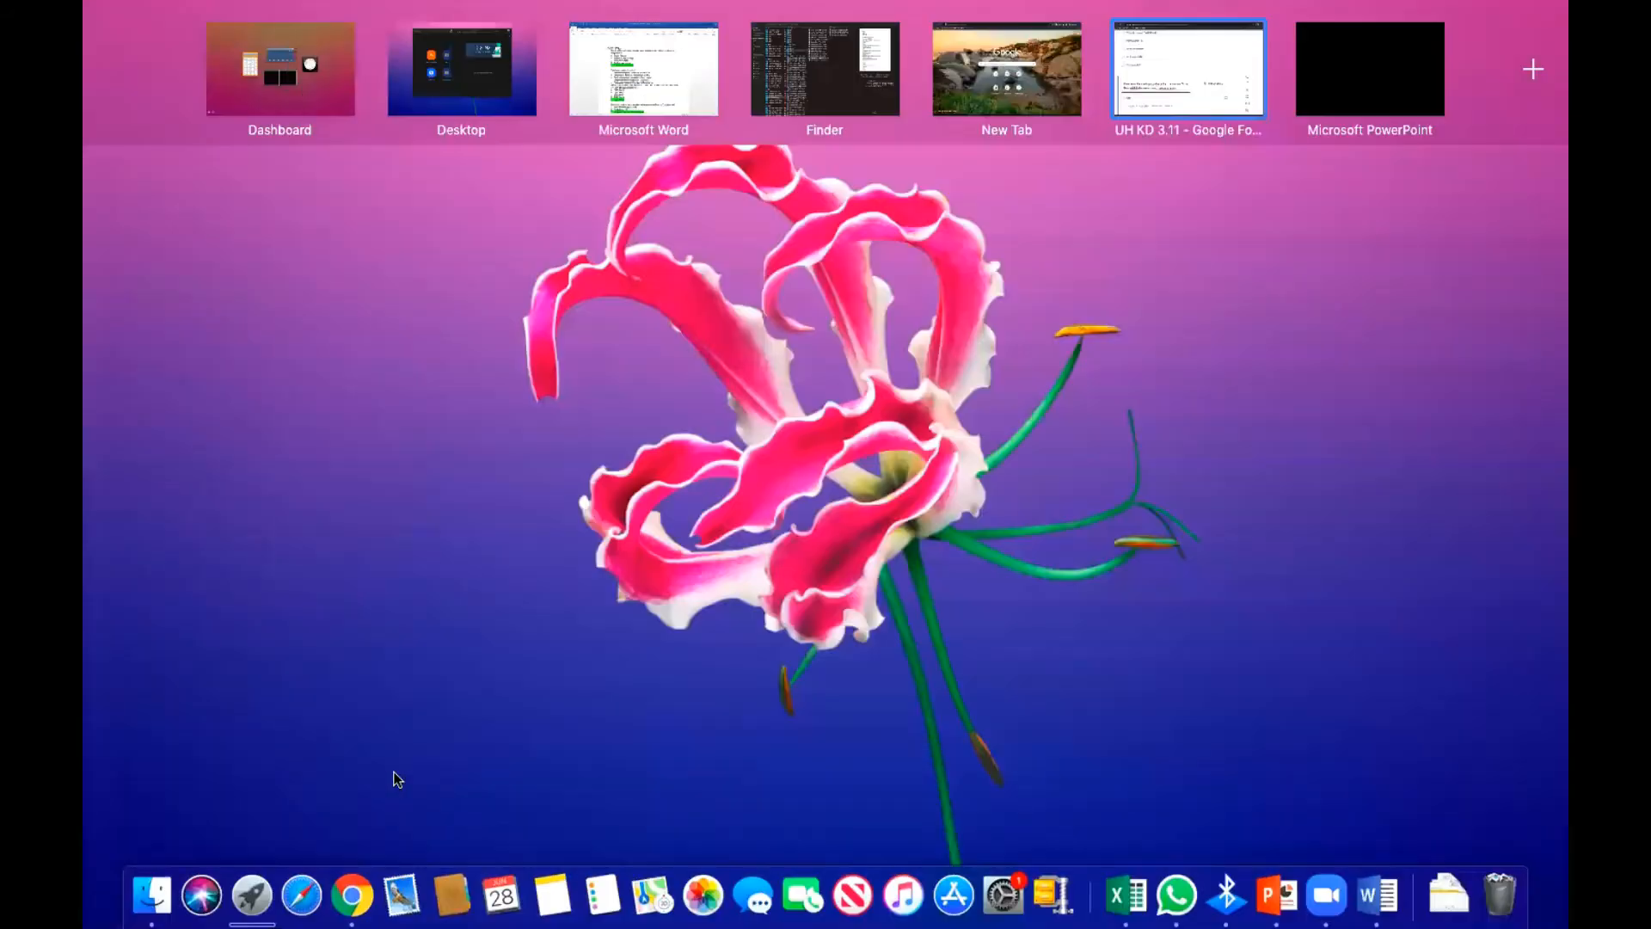
pyautogui.click(634, 87)
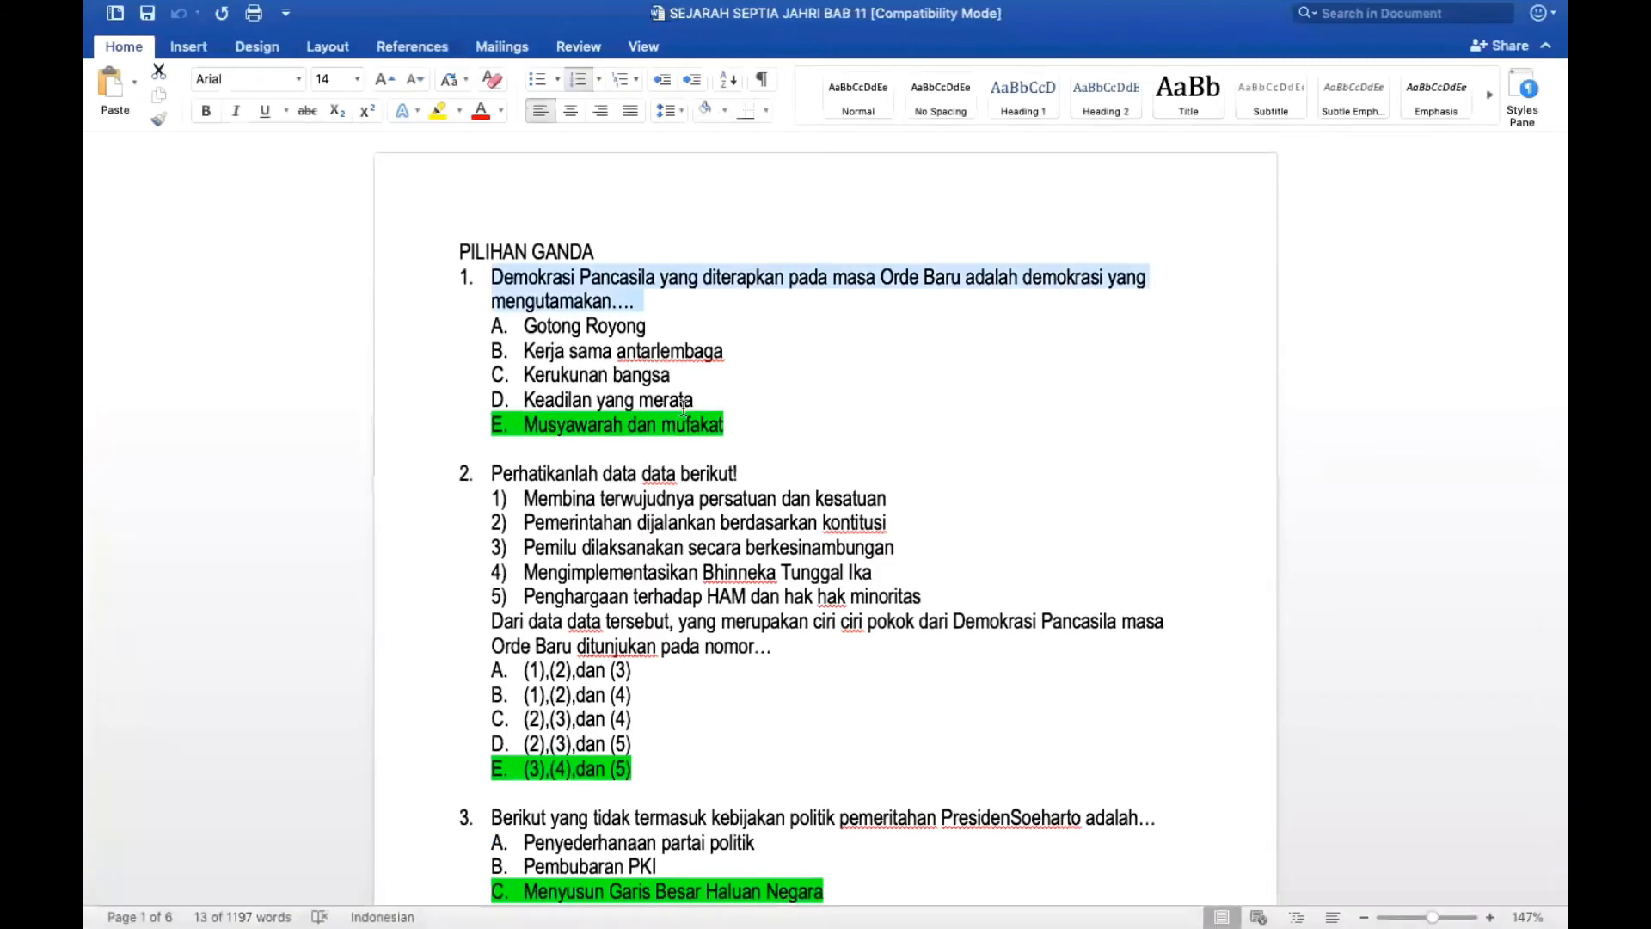
pyautogui.moveTo(749, 435); pyautogui.dragTo(509, 337)
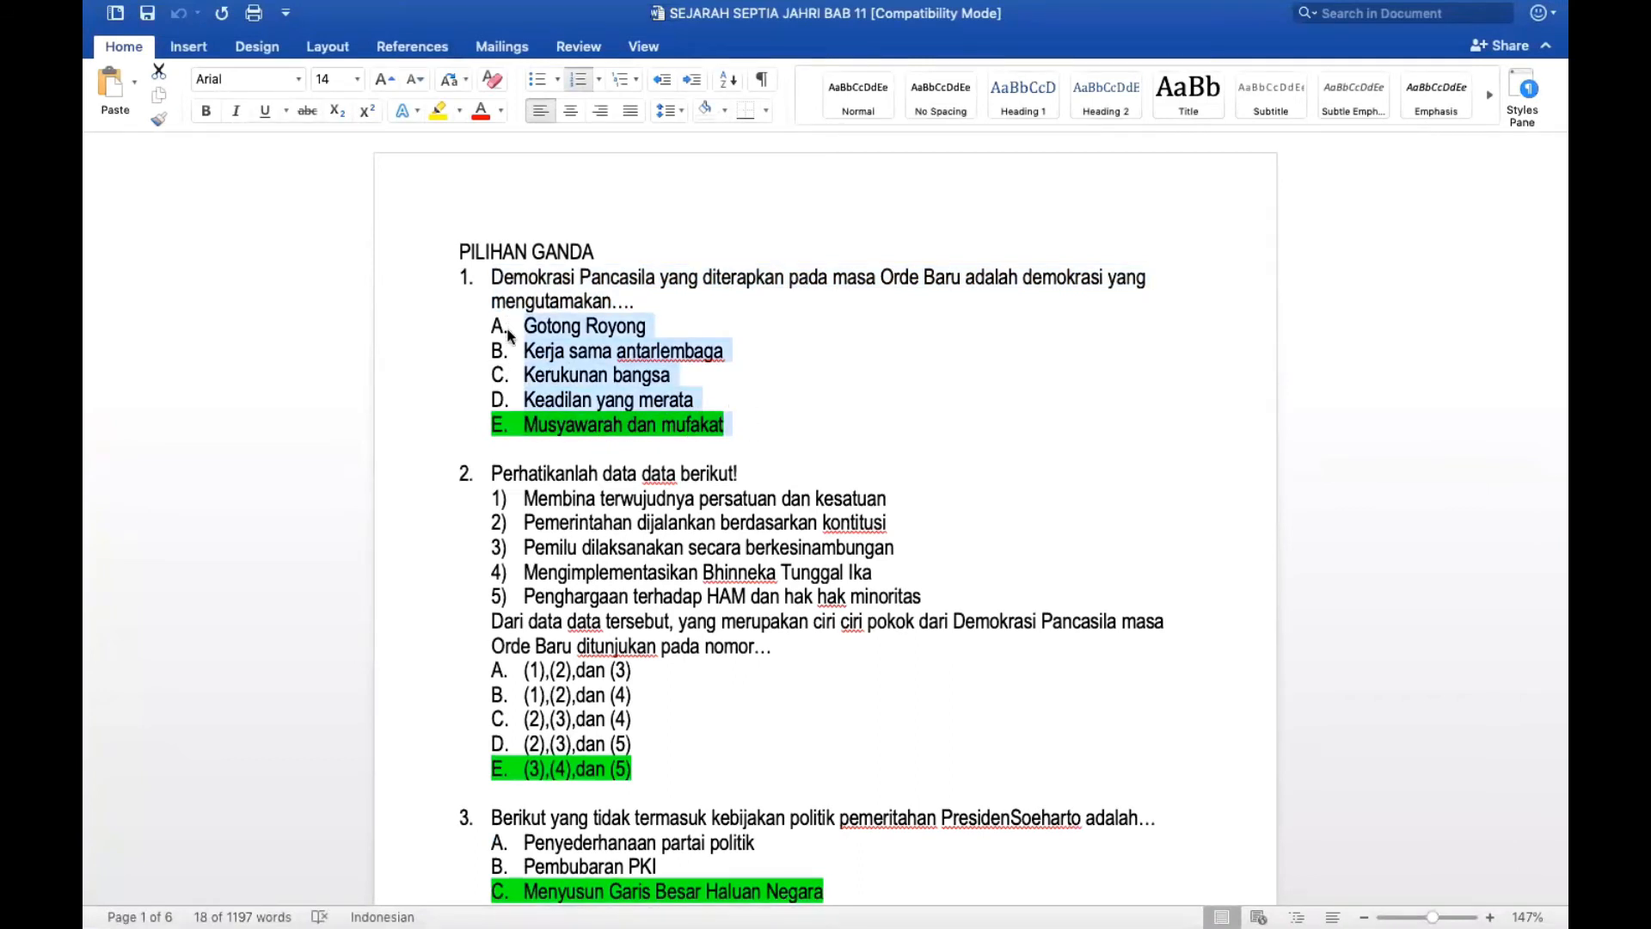
pyautogui.hotkey('ctrl', 'Up')
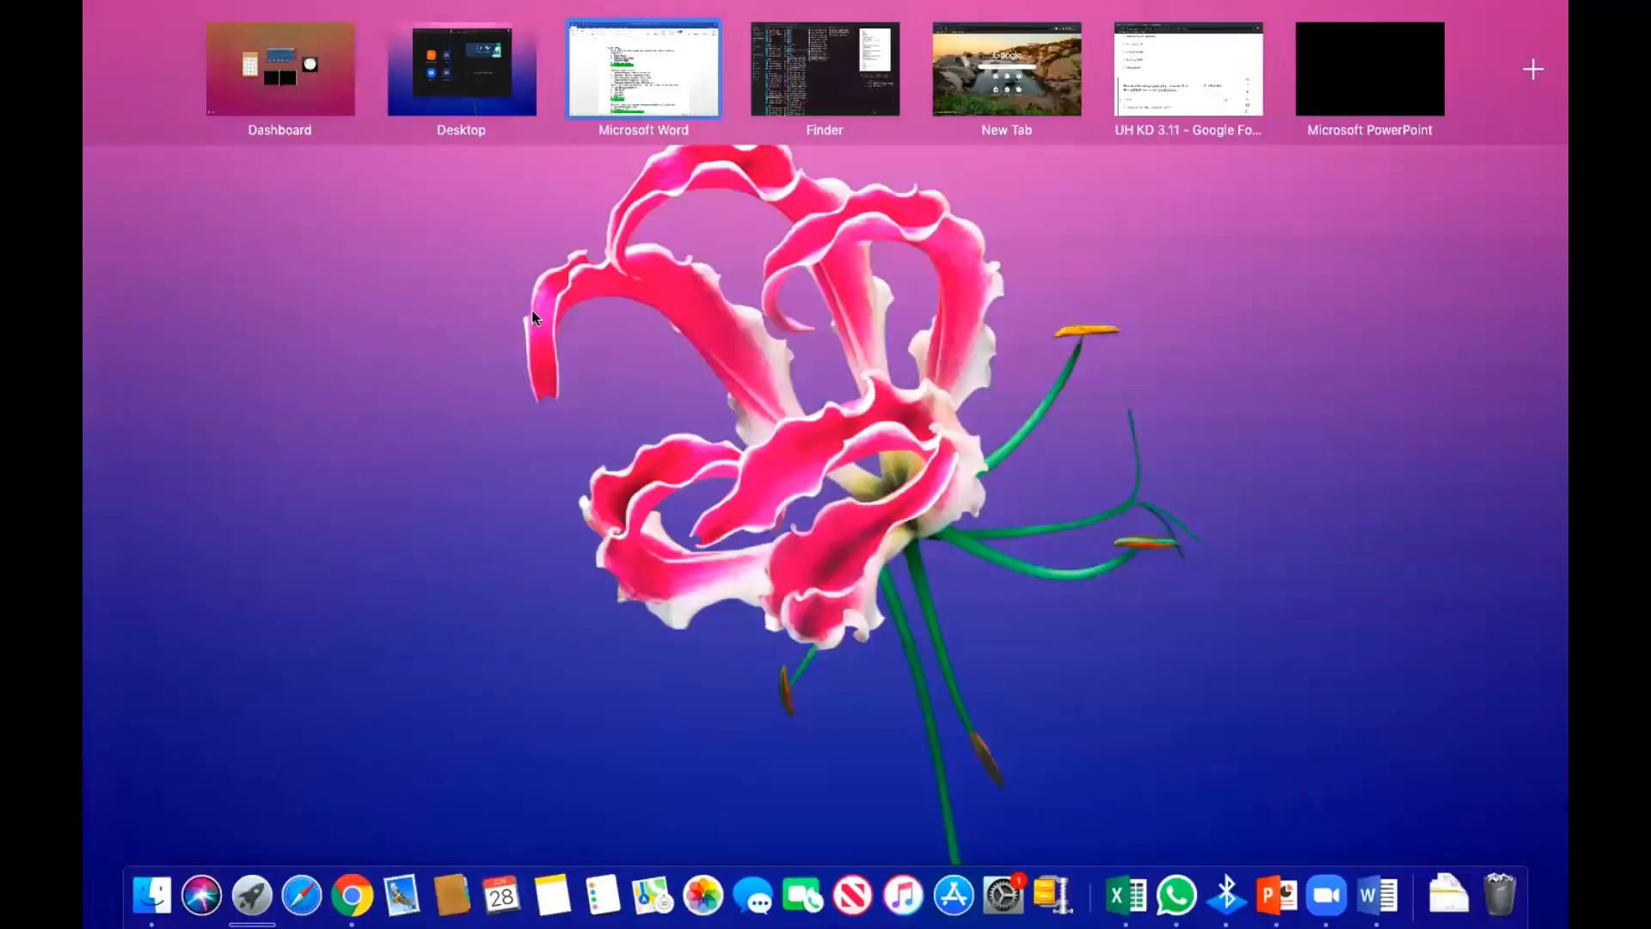
# Paste the five copied answer choices into the question's Opsi 1 field.
pyautogui.click(1185, 77)
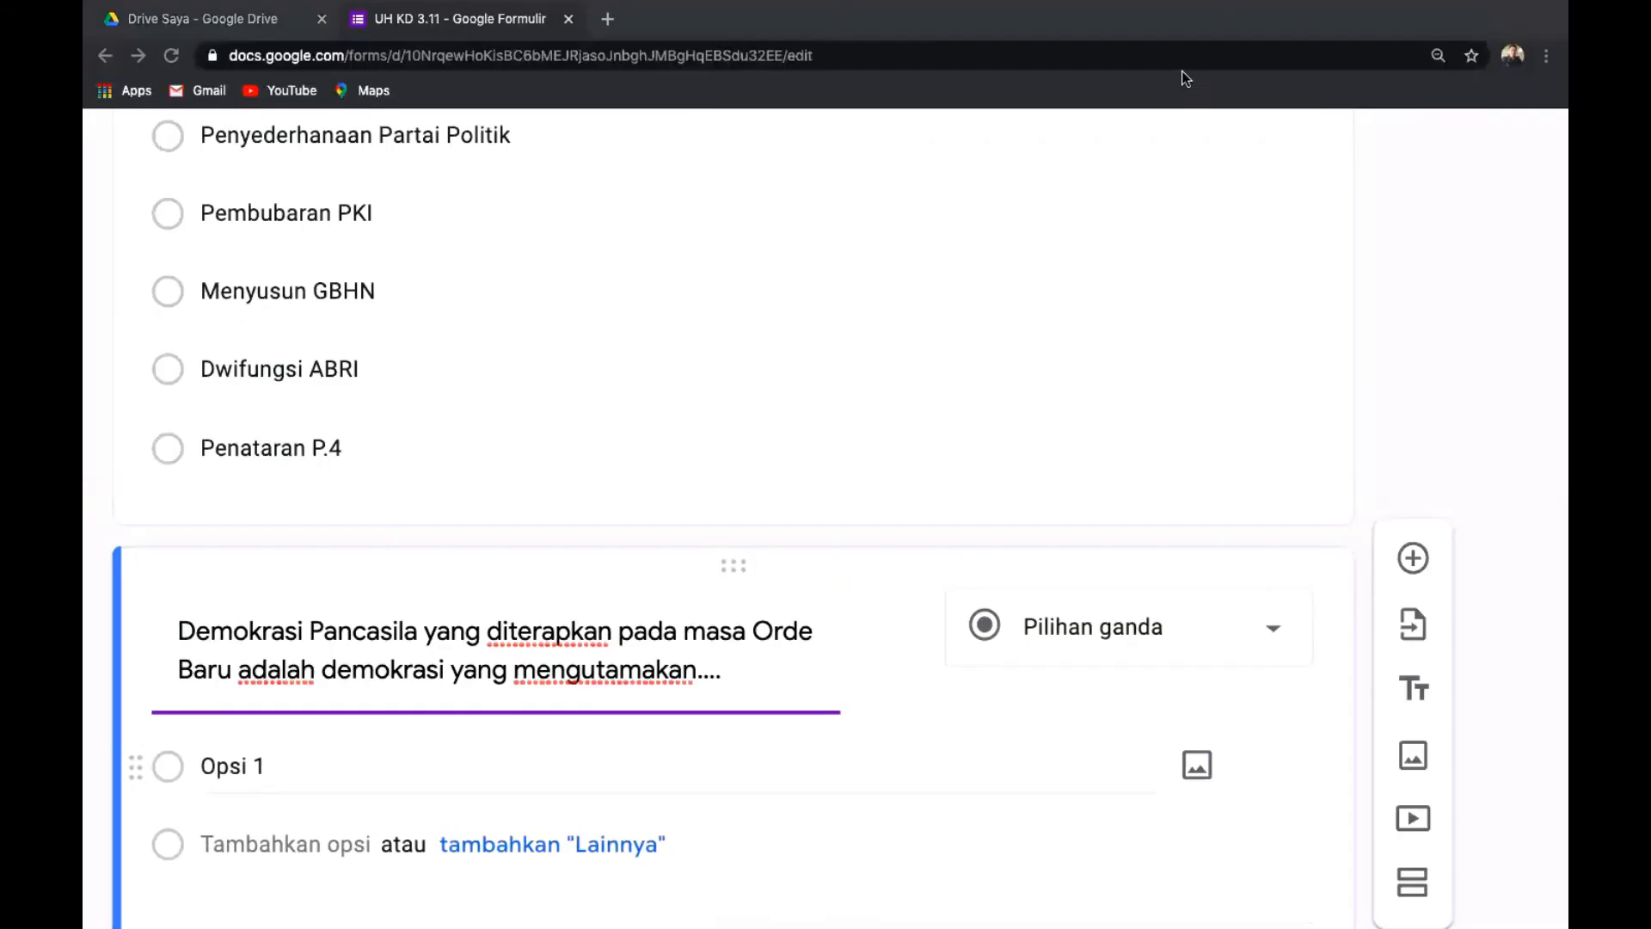
pyautogui.click(222, 768)
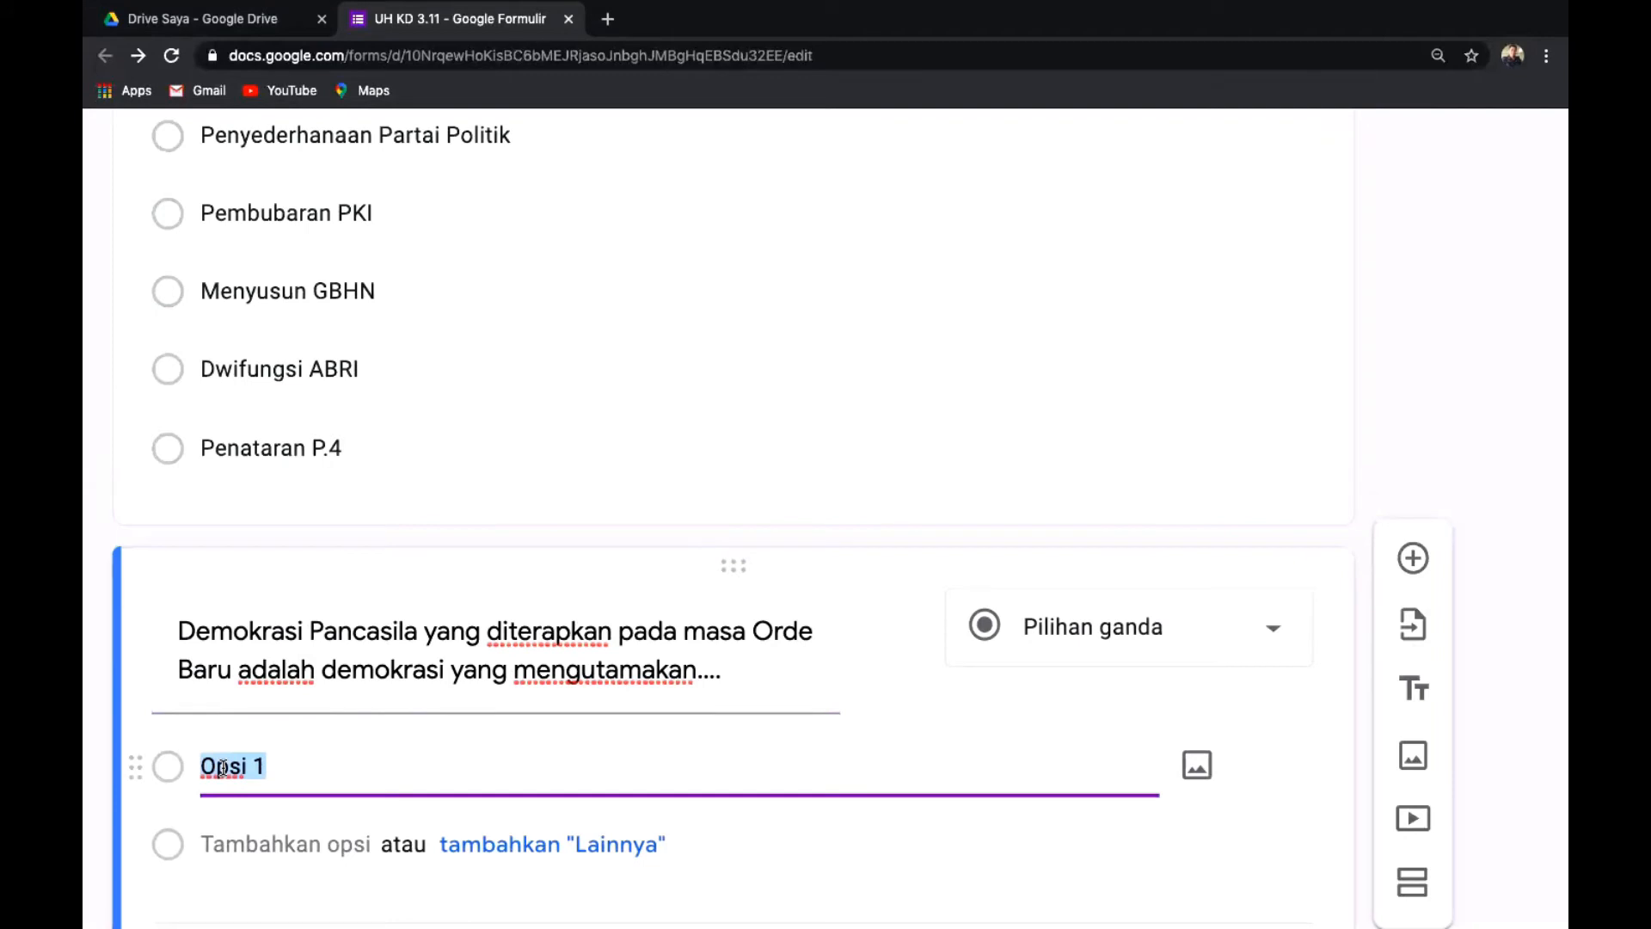
pyautogui.press('super+v')
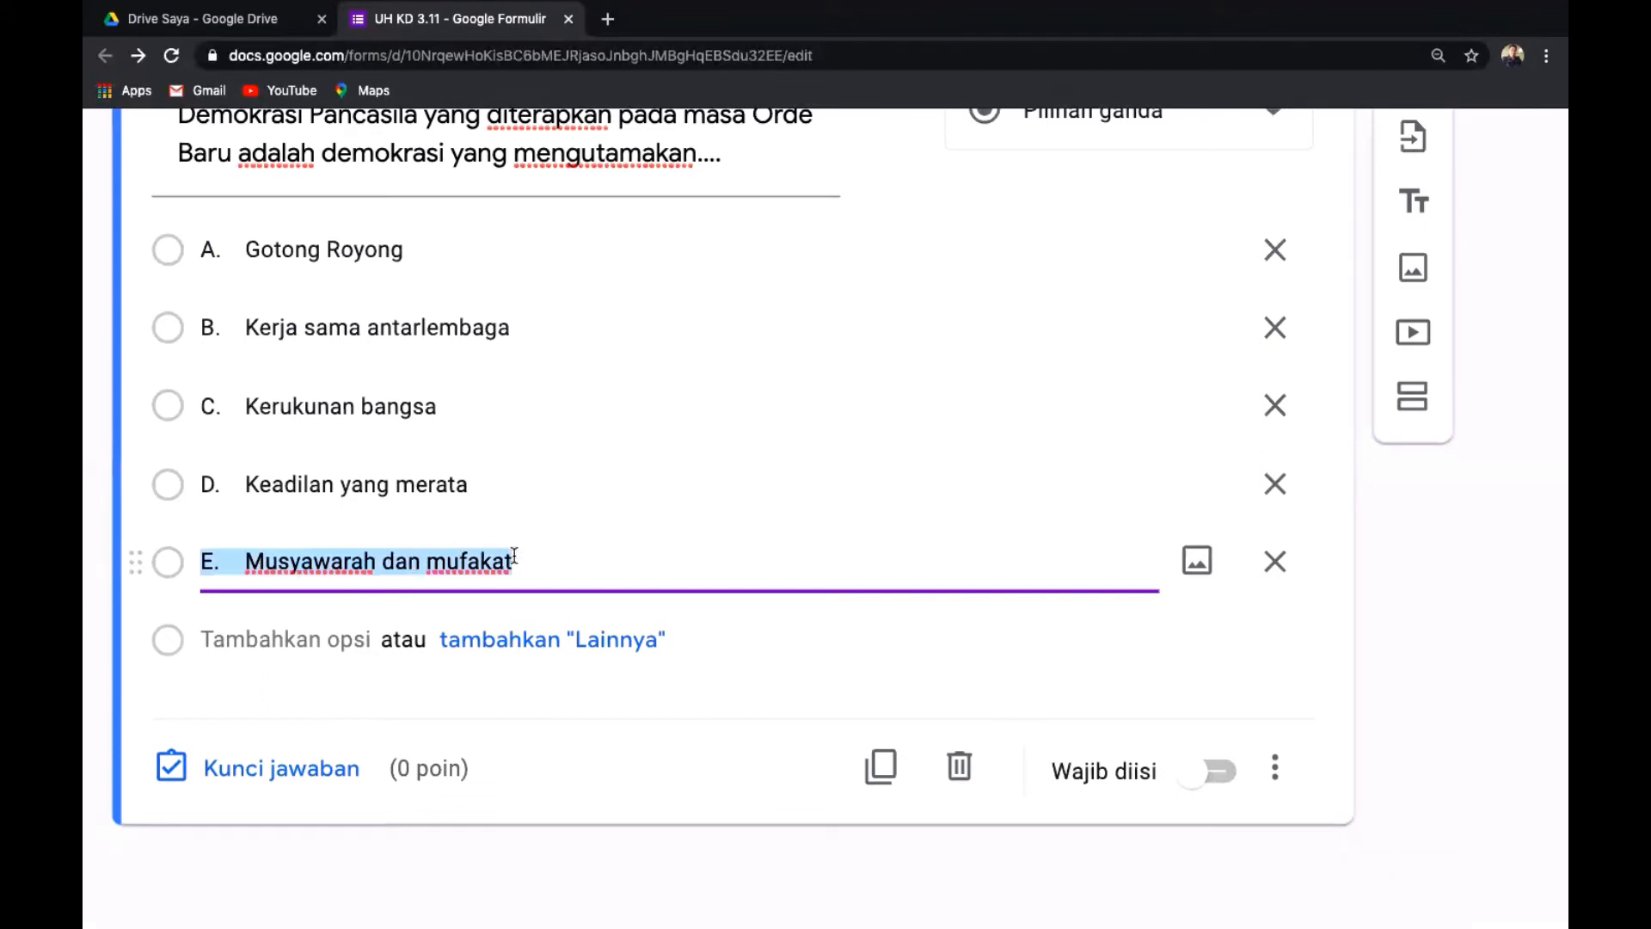
# Strip the A.–E. prefixes from Gotong Royong, Kerja sama antarlembaga, Kerukunan bangsa, Keadilan yang merata, Musyawarah dan mufakat.
pyautogui.click(240, 256)
pyautogui.click(243, 254)
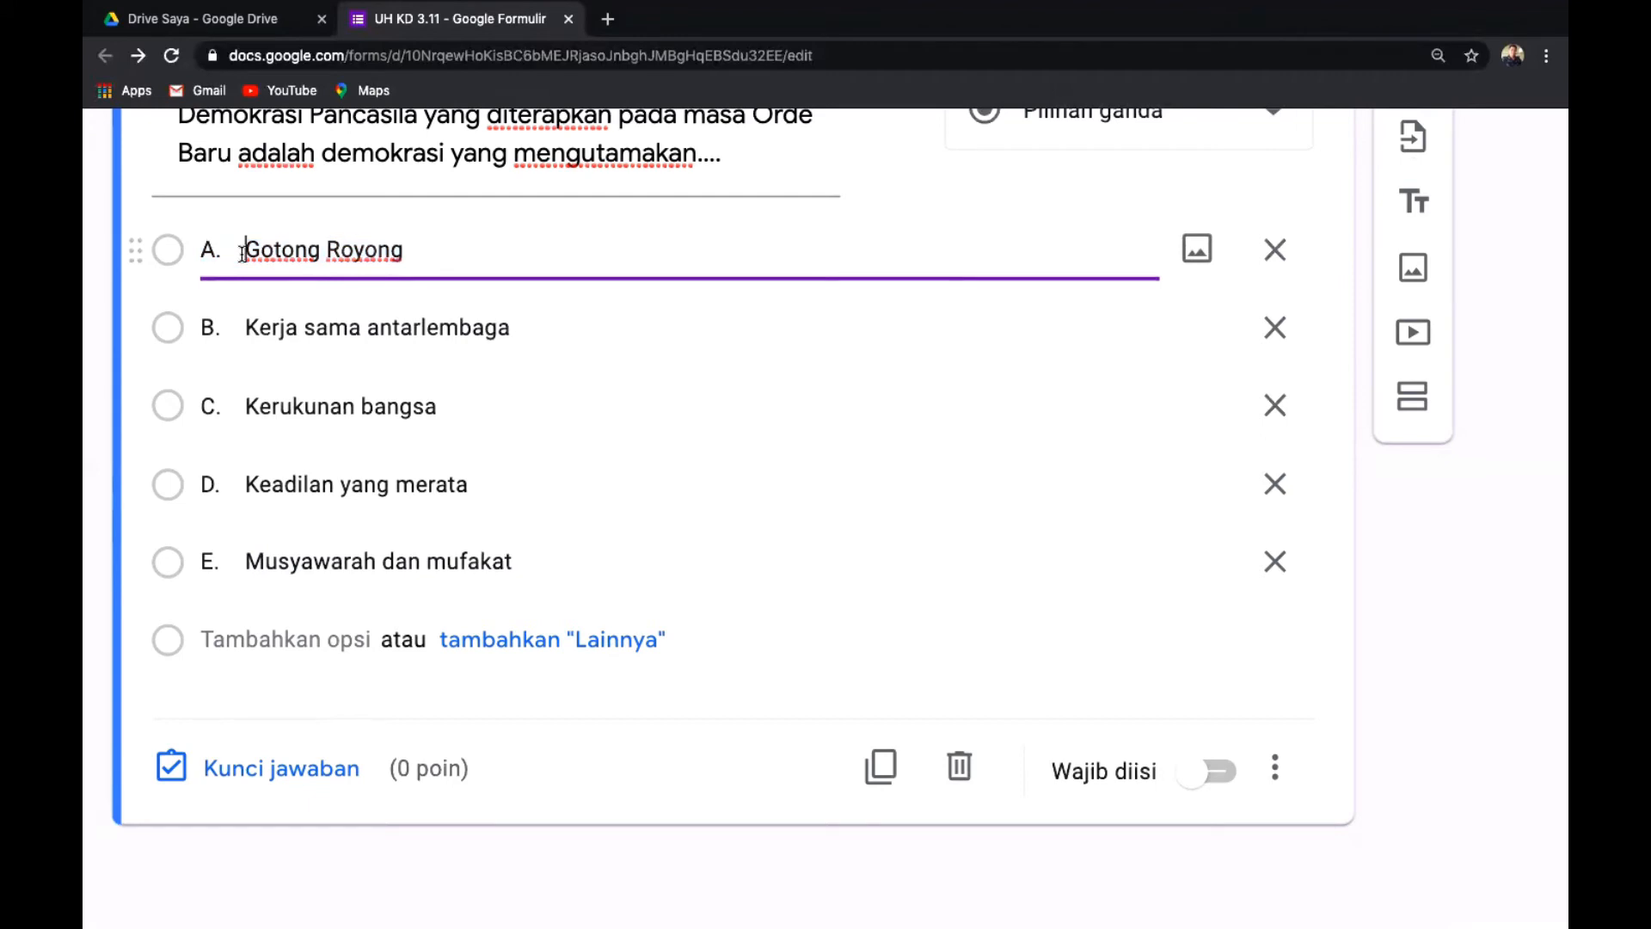
pyautogui.press('BackSpace')
pyautogui.press('BackSpace')
pyautogui.press('BackSpace')
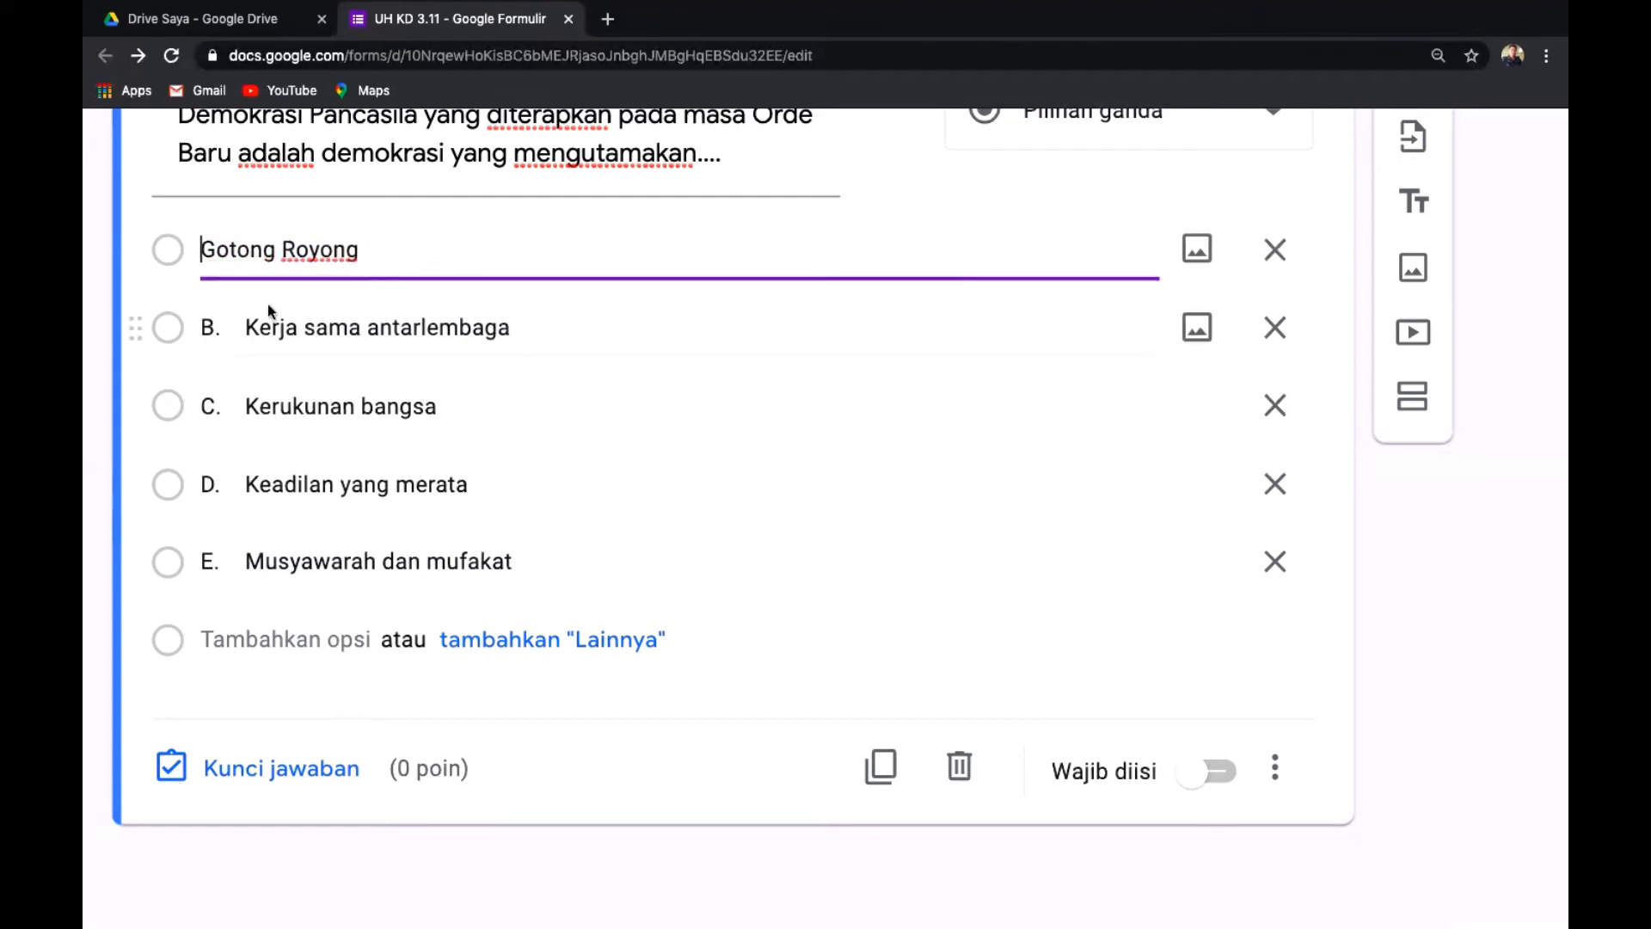
pyautogui.click(247, 328)
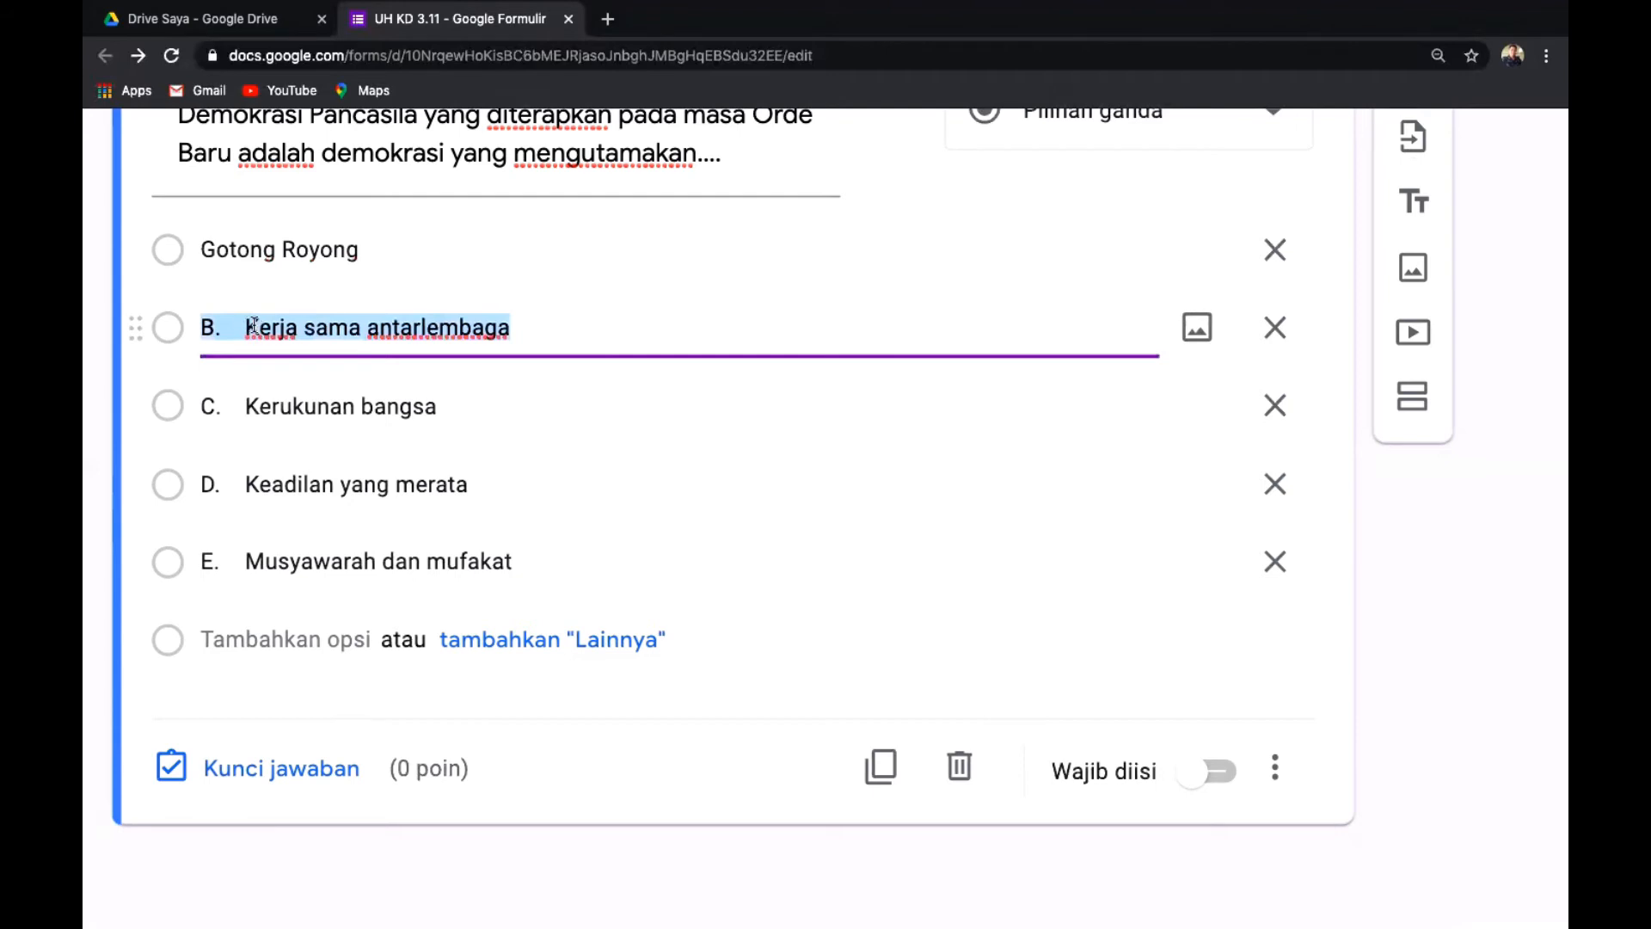
pyautogui.click(253, 327)
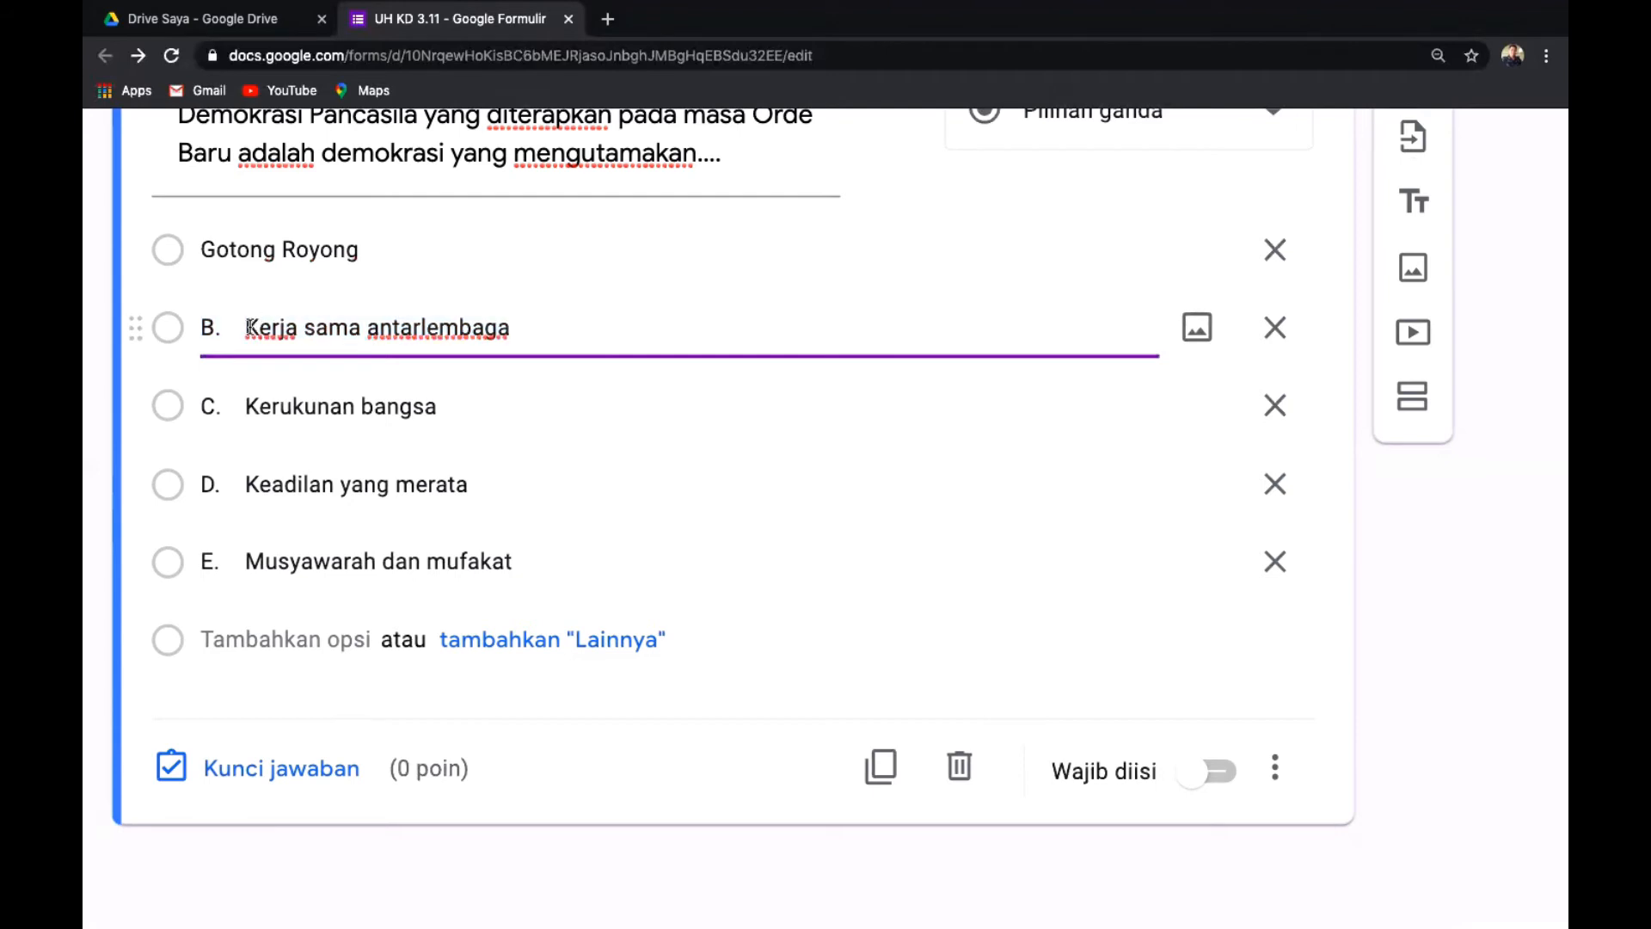
pyautogui.press('BackSpace')
pyautogui.press('BackSpace')
pyautogui.press('BackSpace')
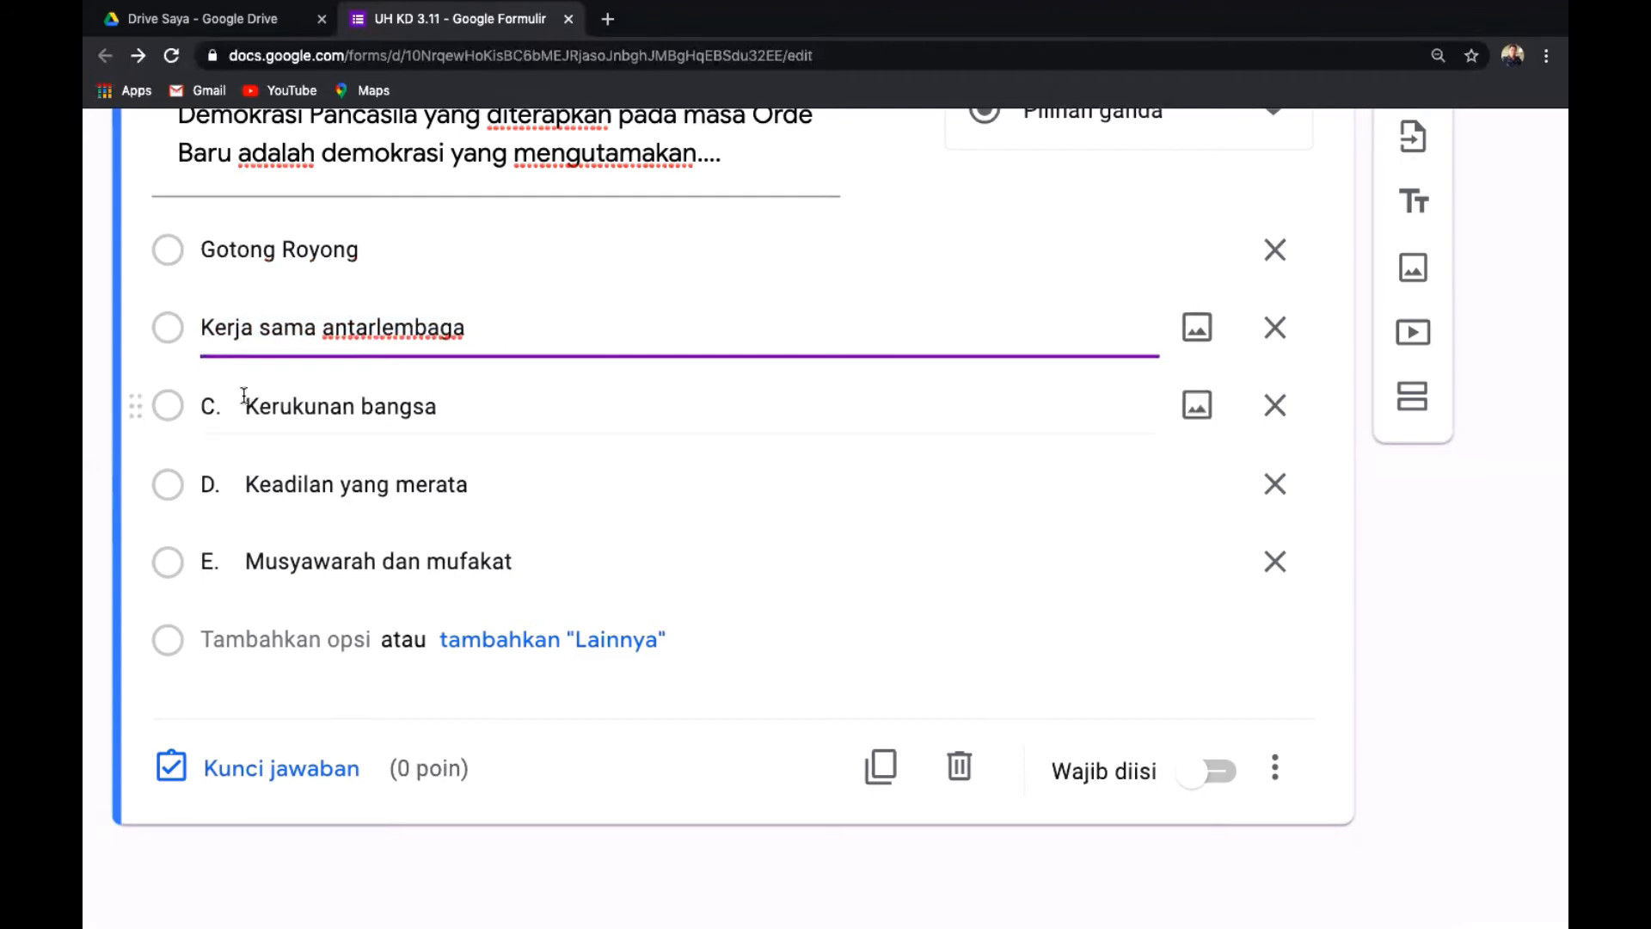
pyautogui.click(252, 405)
pyautogui.click(246, 406)
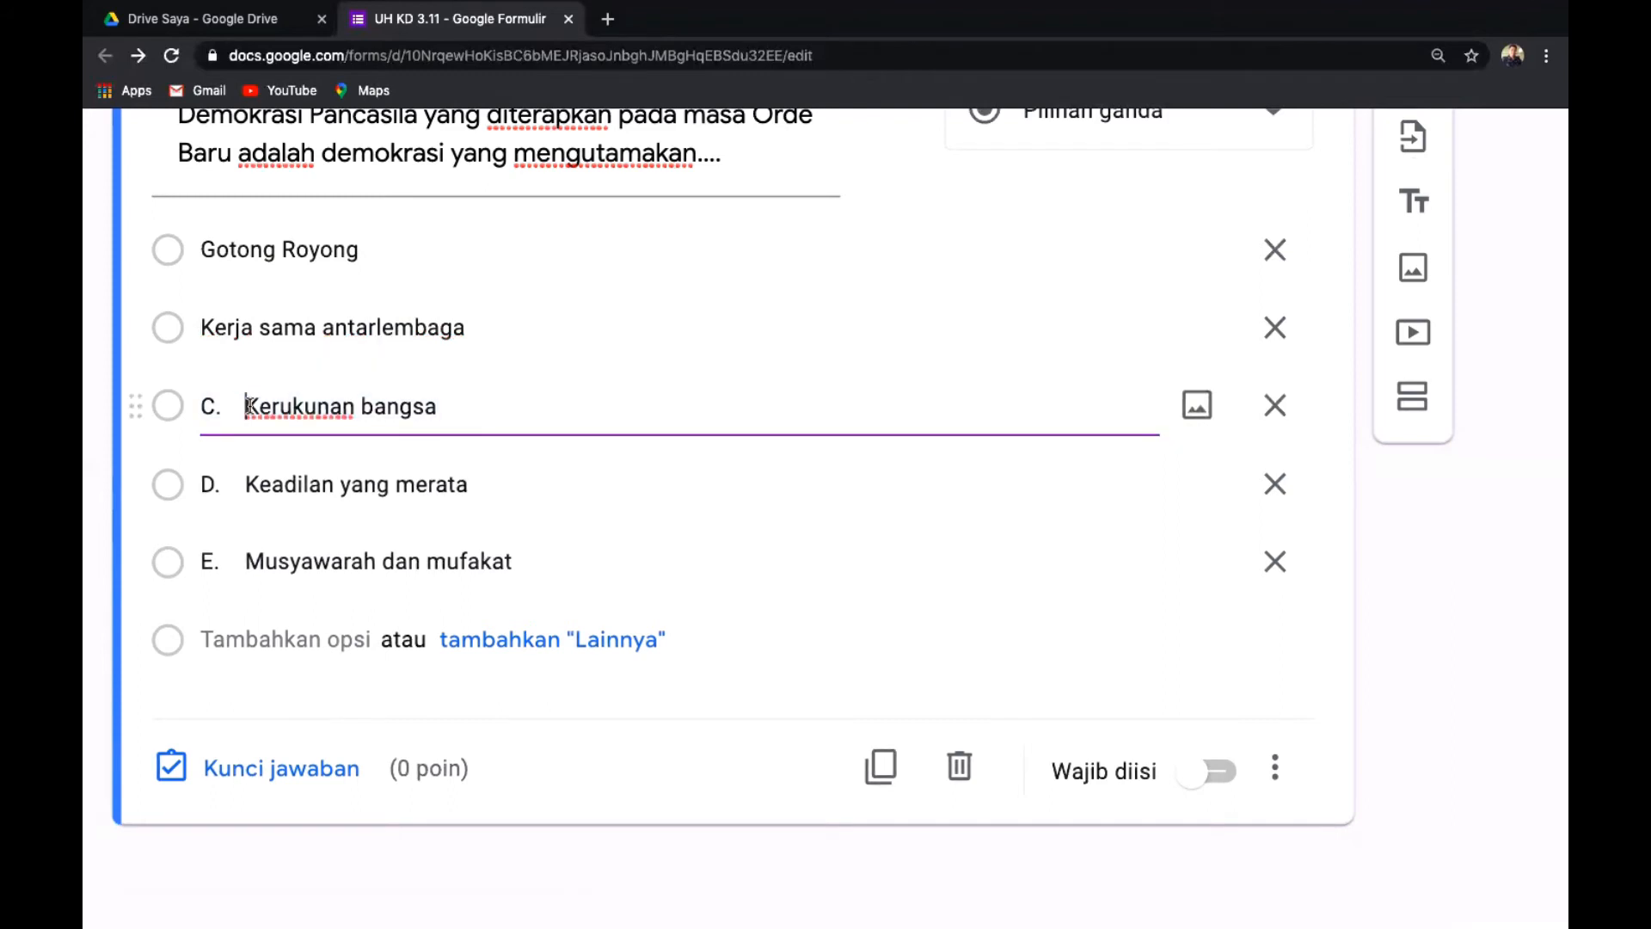
pyautogui.press('BackSpace')
pyautogui.press('BackSpace')
pyautogui.press('BackSpace')
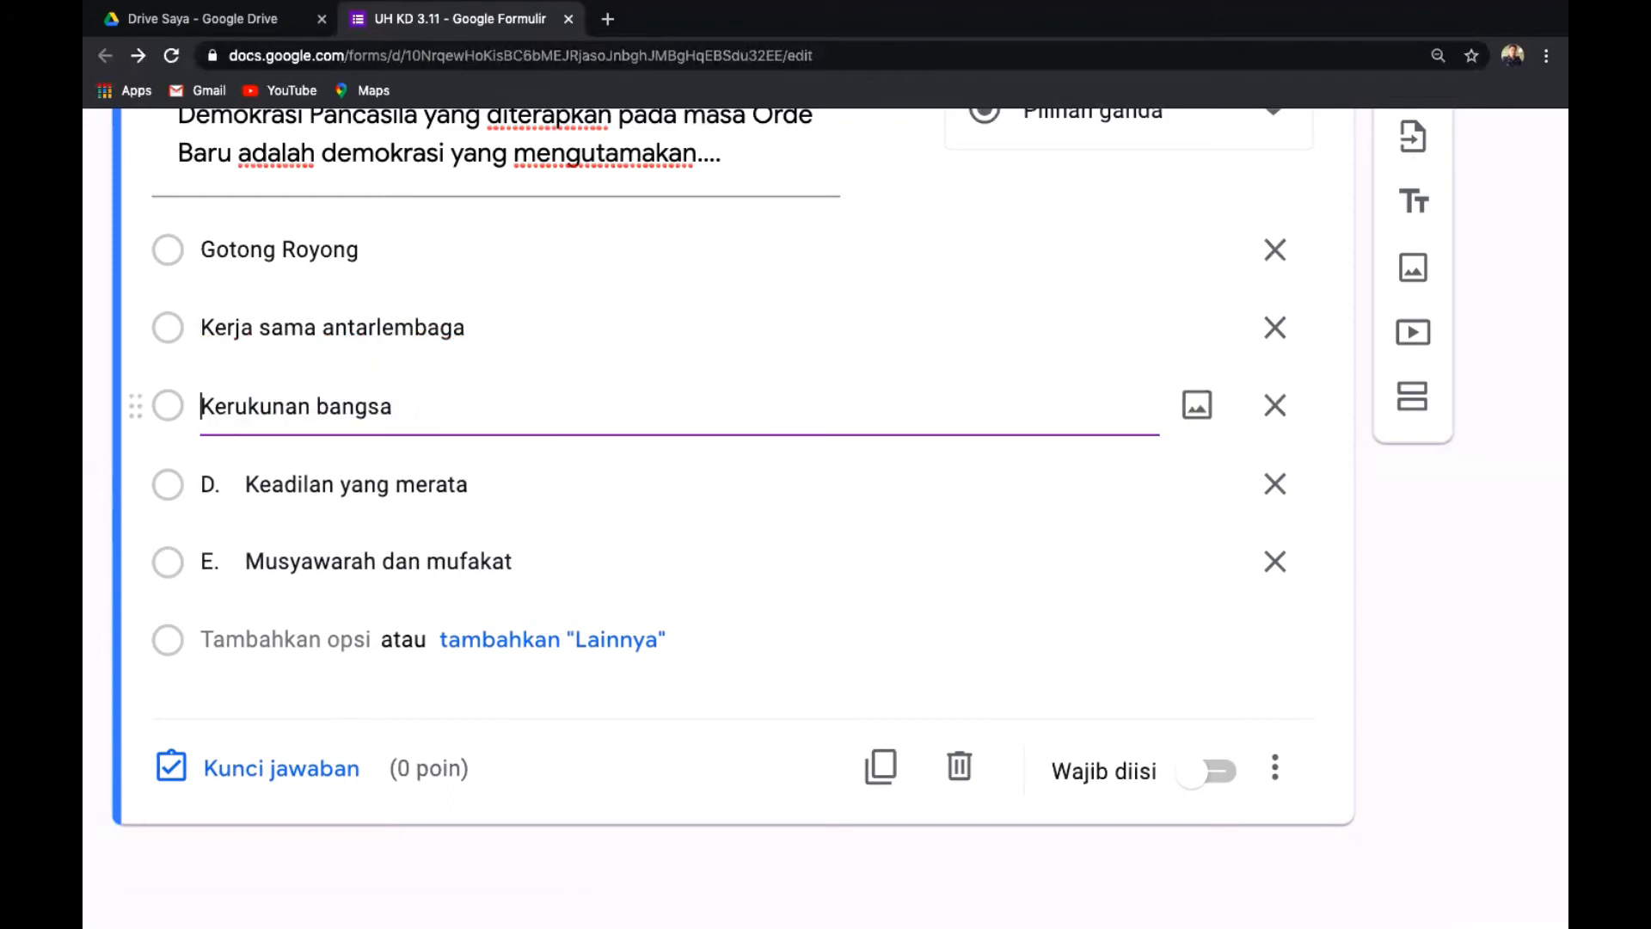
pyautogui.click(235, 484)
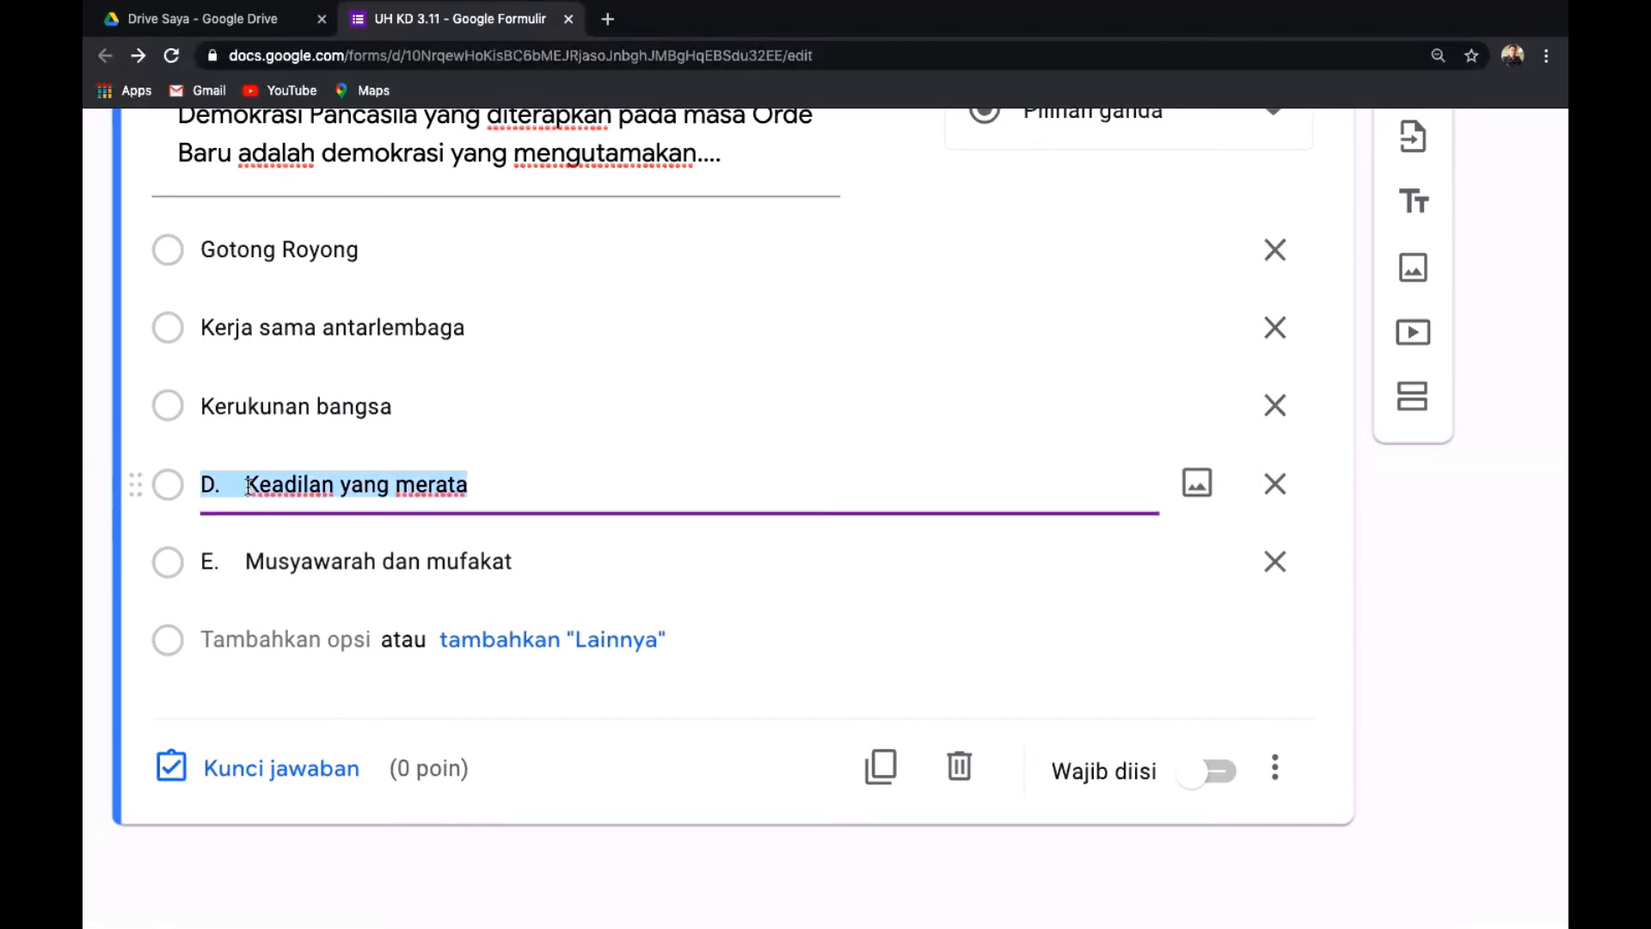
pyautogui.click(247, 486)
pyautogui.press('BackSpace')
pyautogui.press('BackSpace')
pyautogui.press('BackSpace')
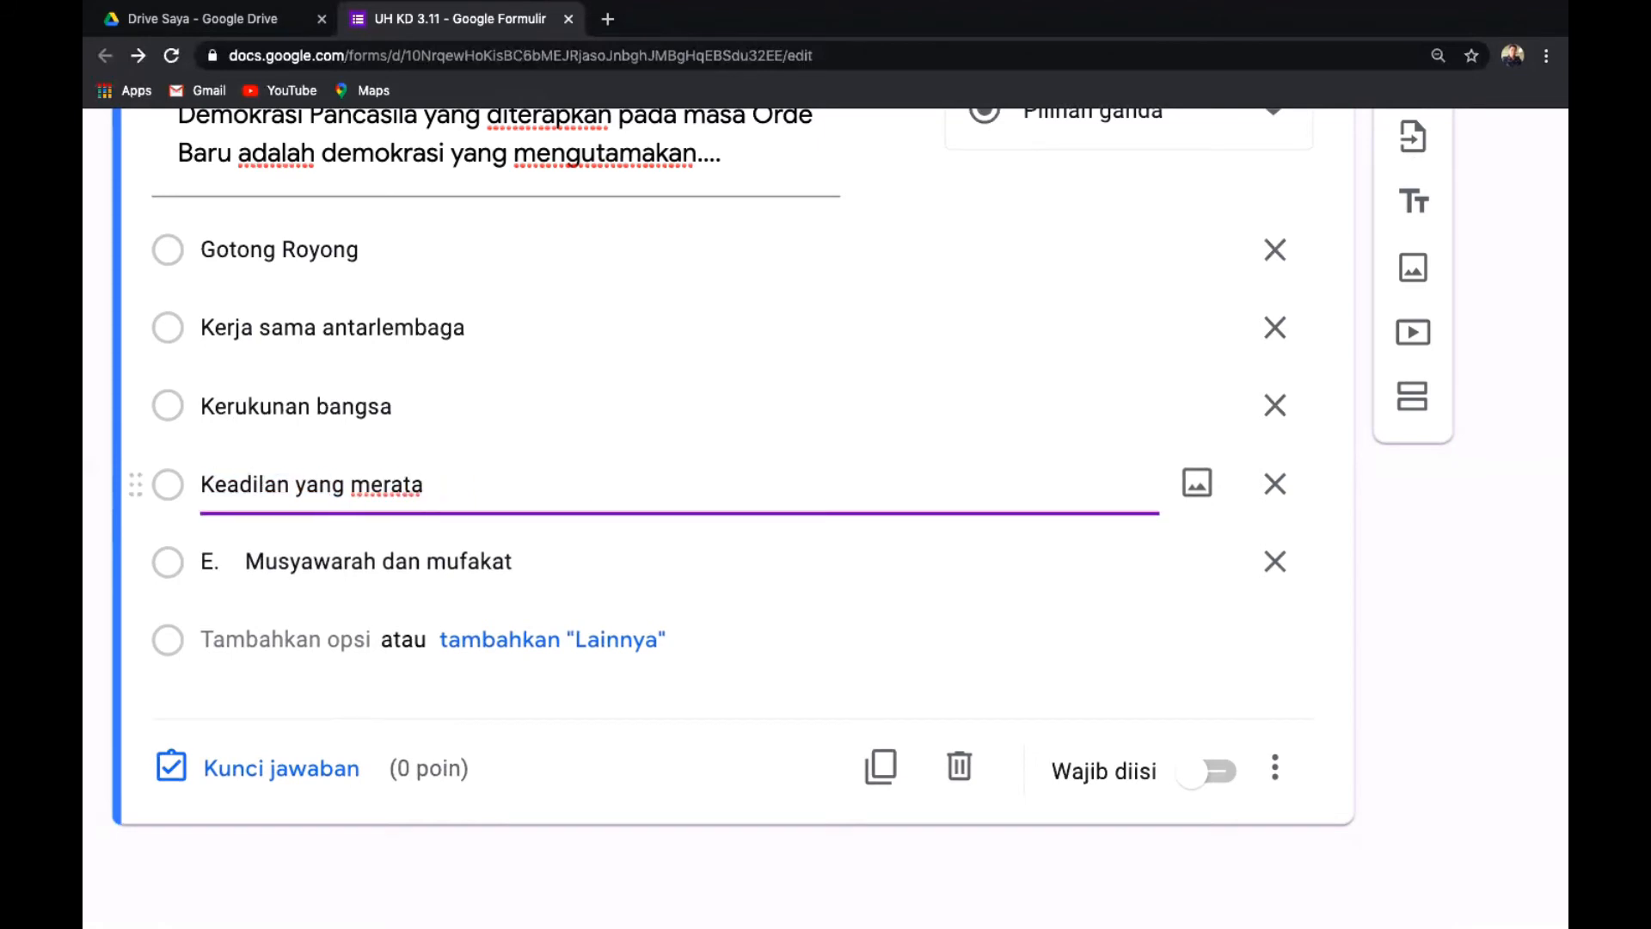
pyautogui.click(247, 564)
pyautogui.click(247, 564)
pyautogui.press('BackSpace')
pyautogui.press('BackSpace')
pyautogui.press('BackSpace')
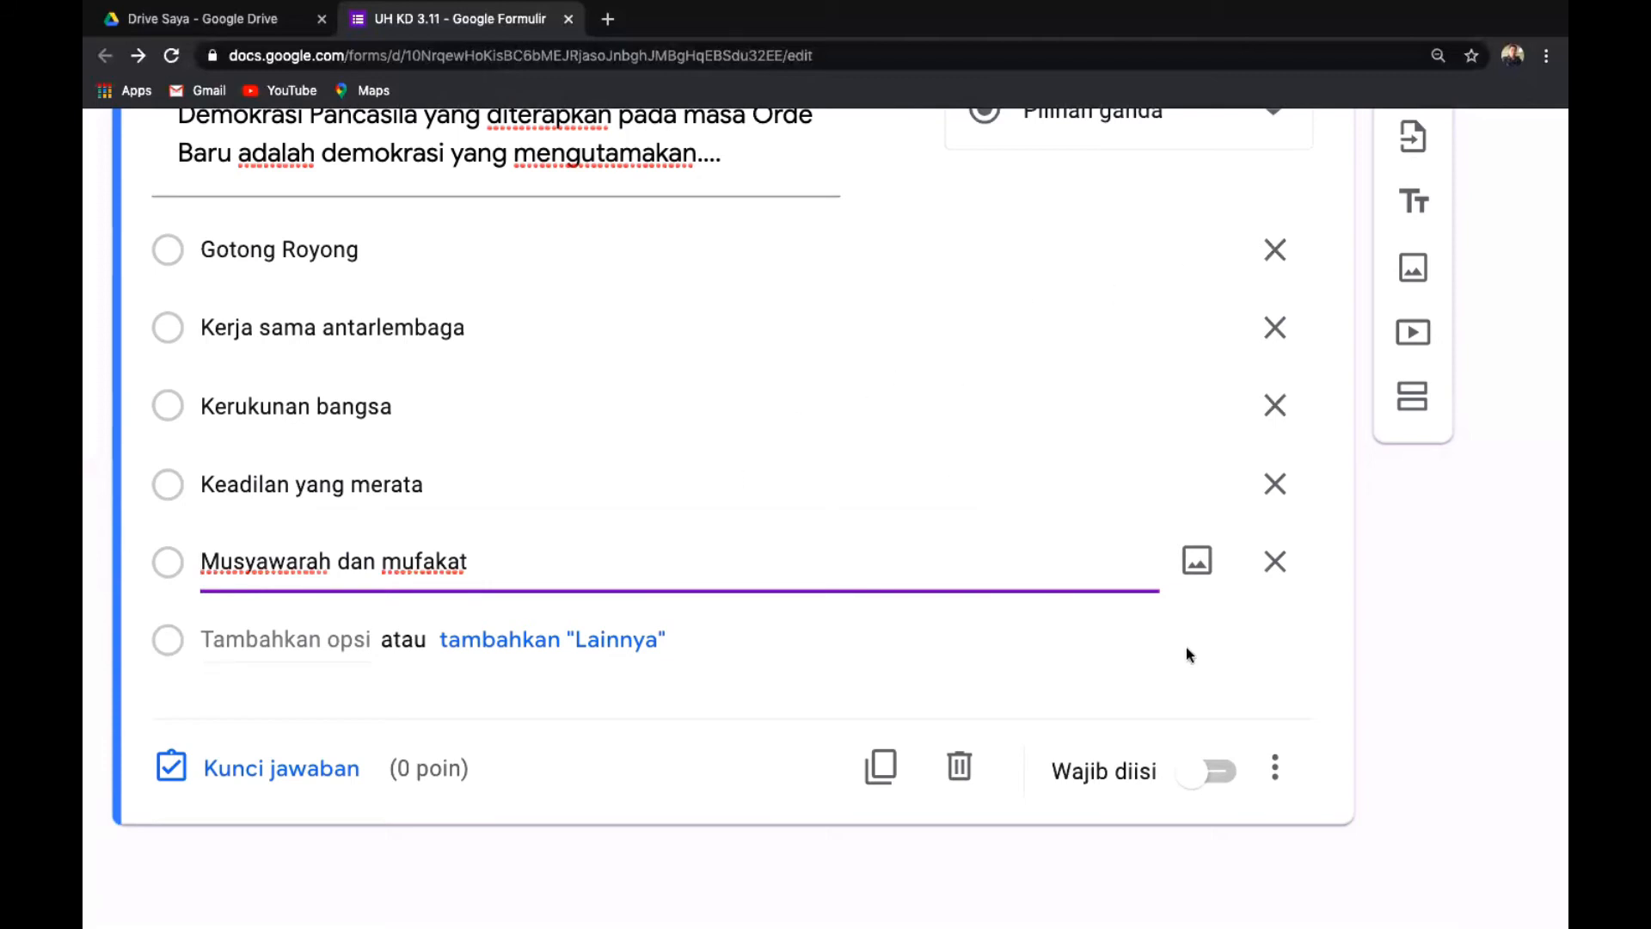
# Set Musyawarah dan mufakat as the answer key, worth 25 points.
pyautogui.scroll(1, 1185, 647)
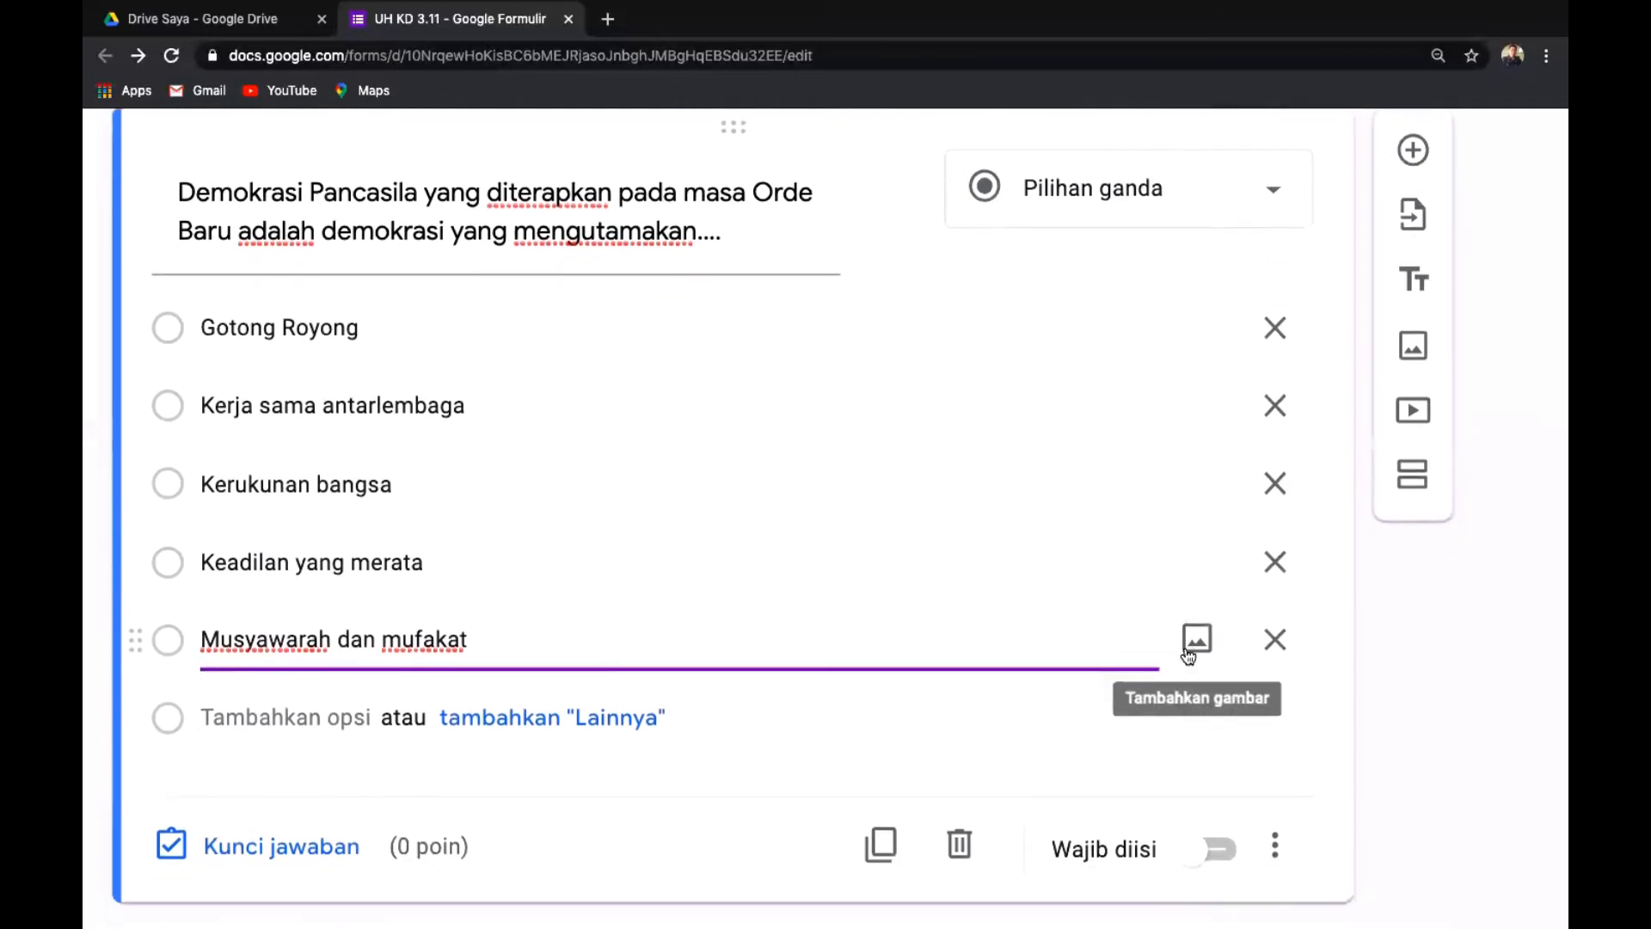
pyautogui.scroll(1, 1187, 656)
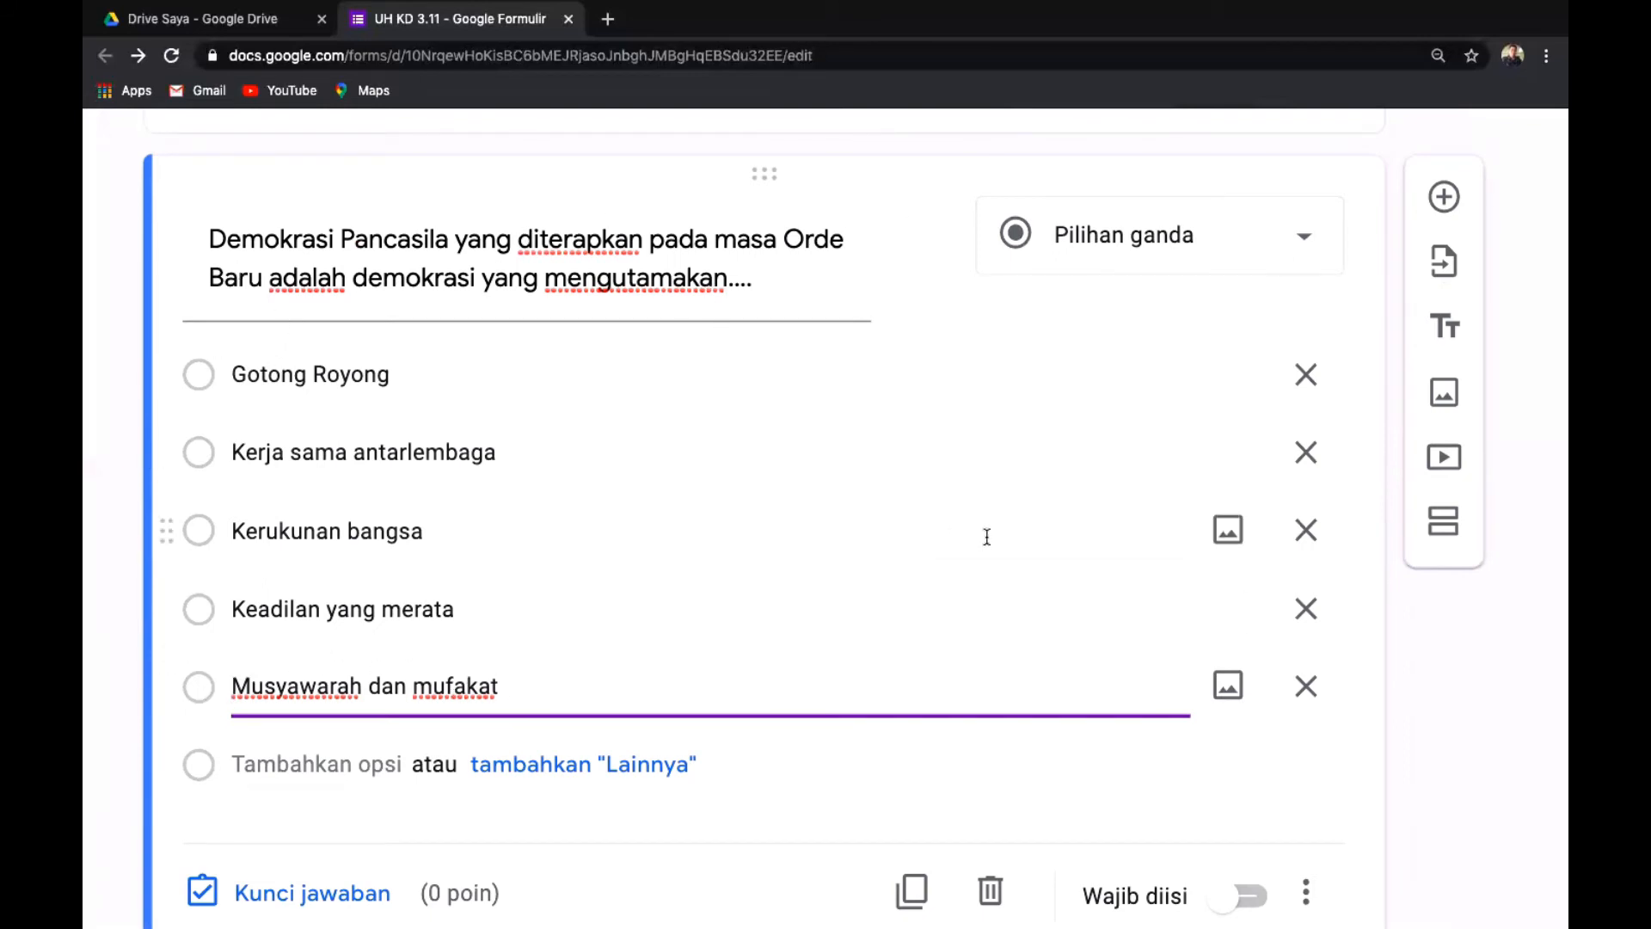
pyautogui.scroll(-1, 986, 537)
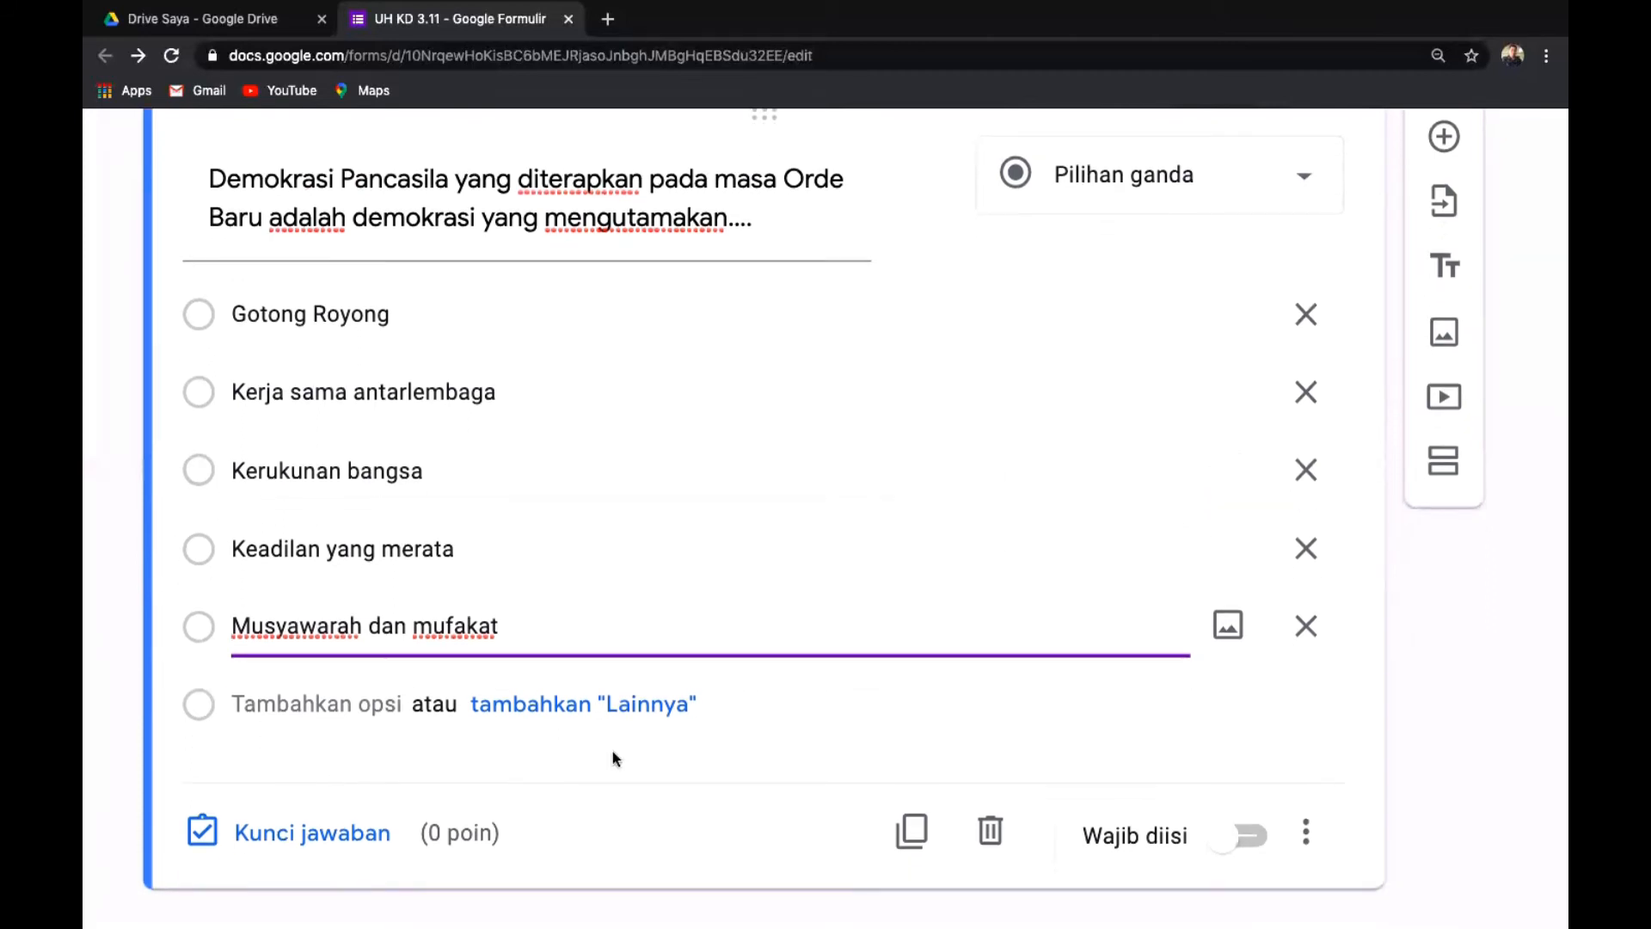
pyautogui.click(298, 836)
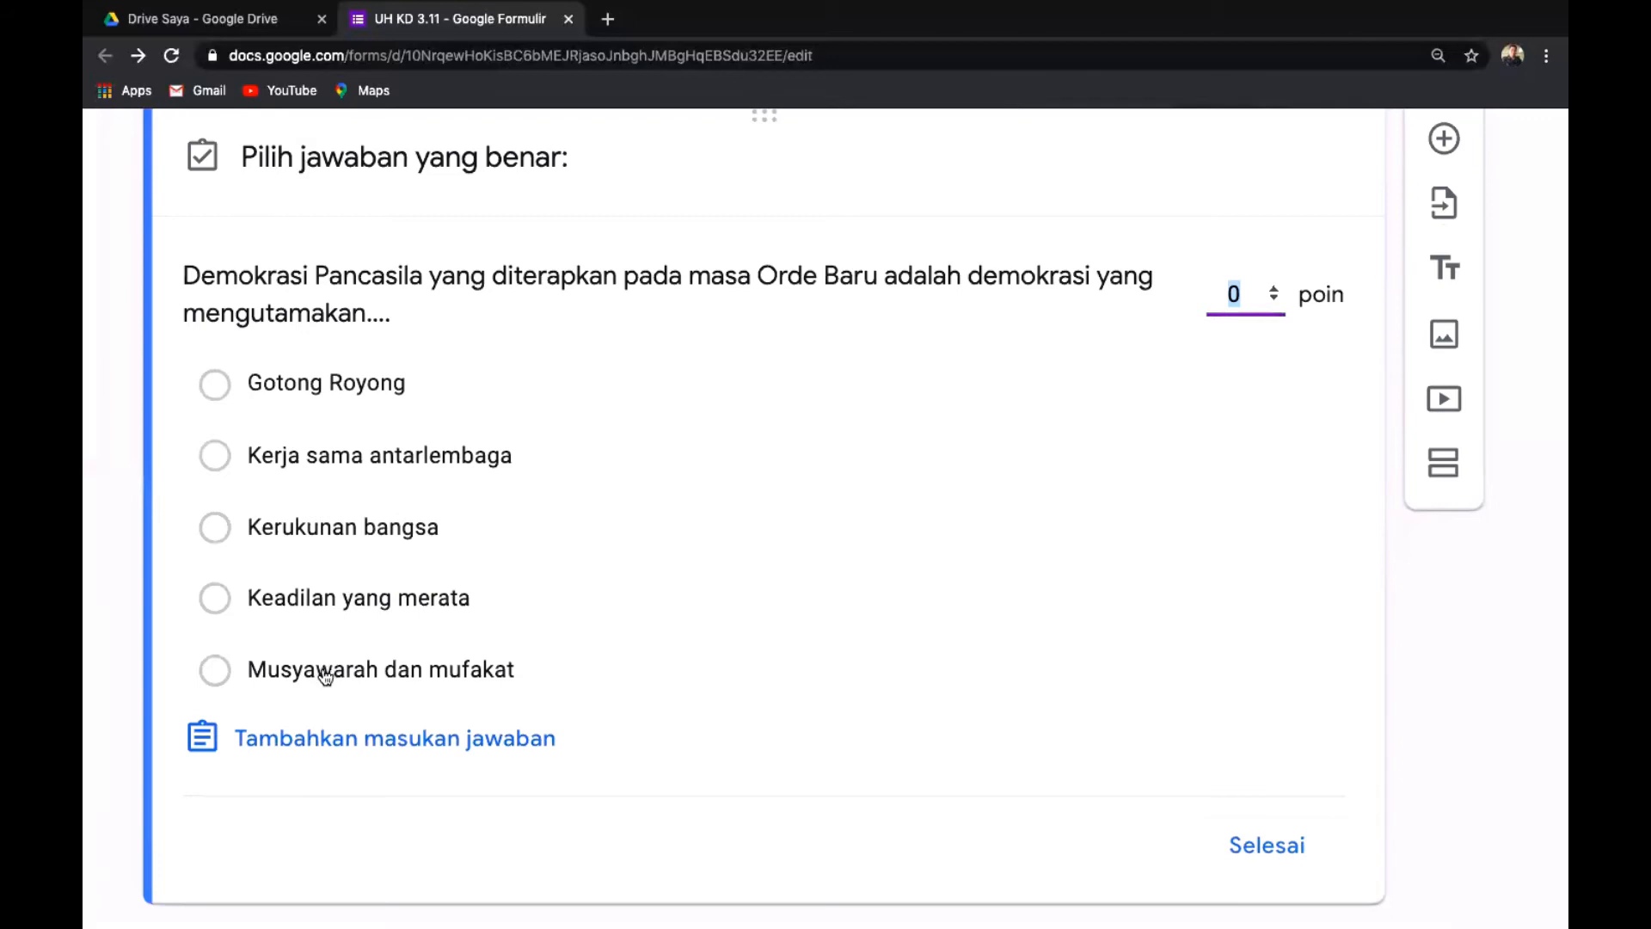
pyautogui.click(216, 671)
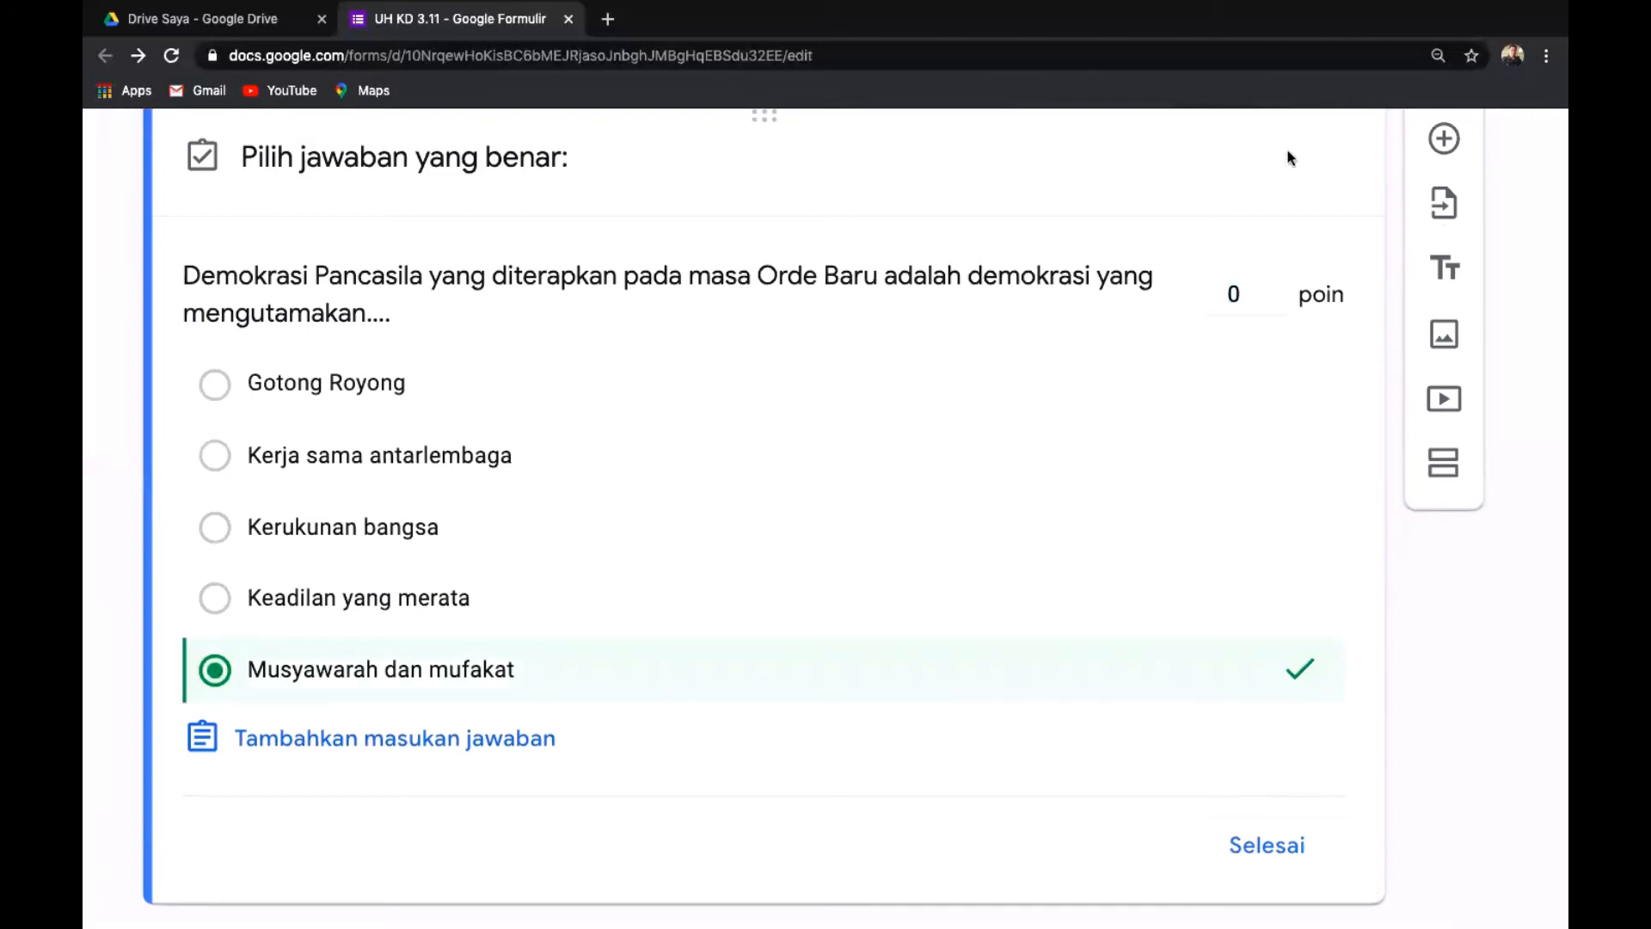
pyautogui.click(1232, 292)
pyautogui.press('BackSpace')
pyautogui.write('25')
pyautogui.click(1261, 847)
# Make the Demokrasi Pancasila question required (Wajib diisi).
pyautogui.click(1257, 847)
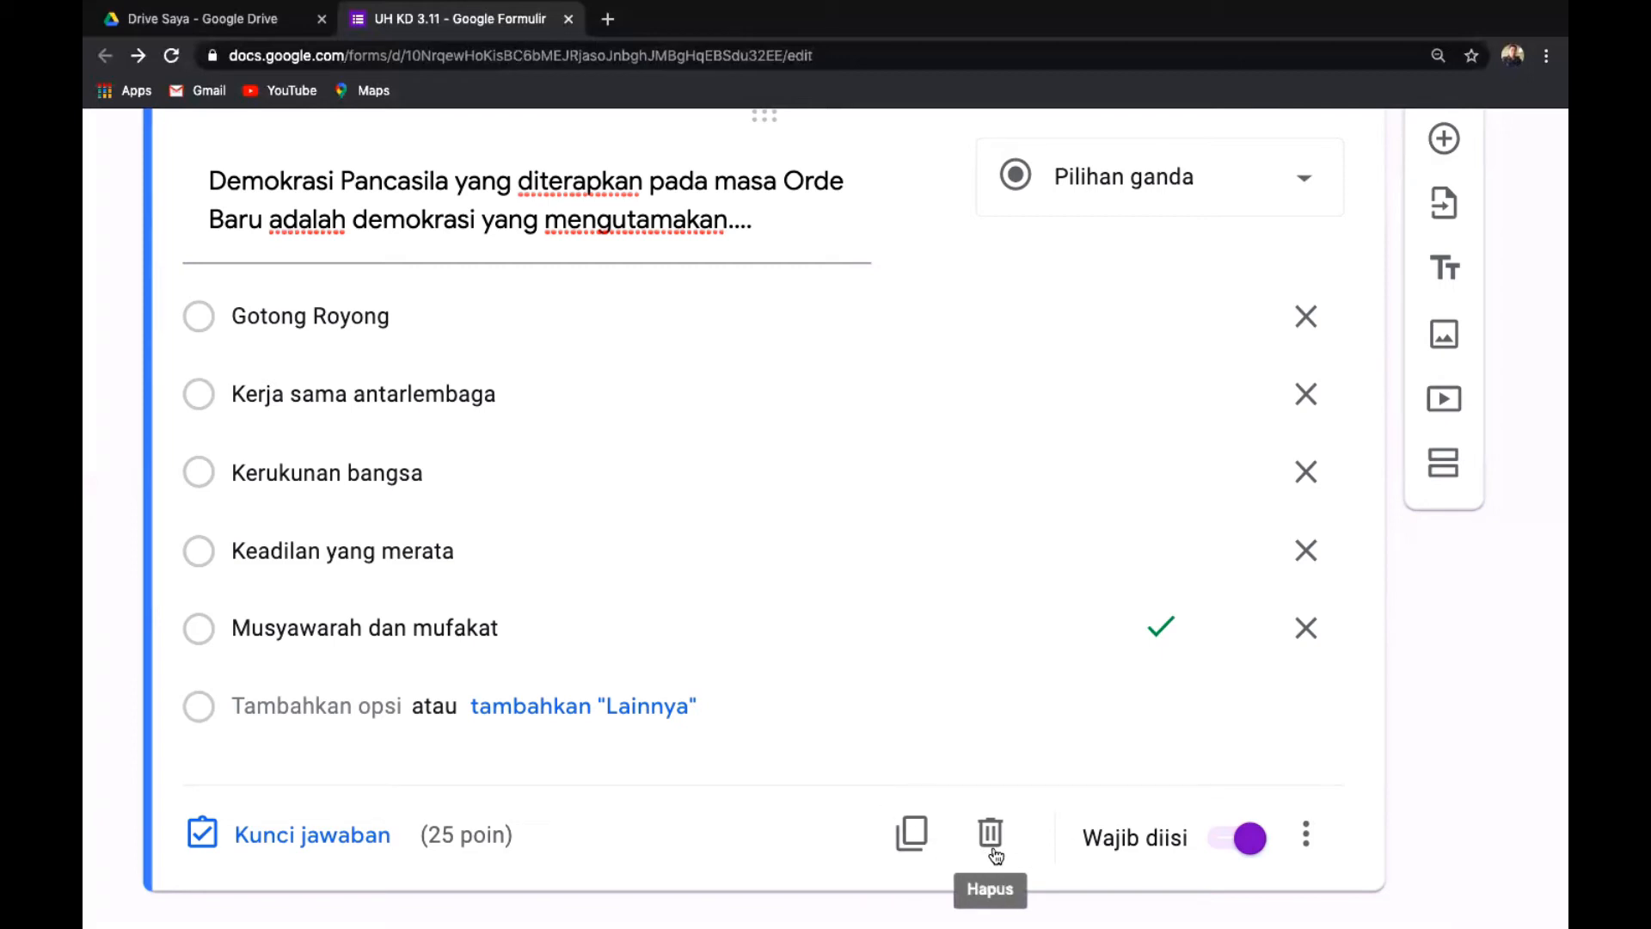
pyautogui.click(1313, 844)
pyautogui.click(1428, 871)
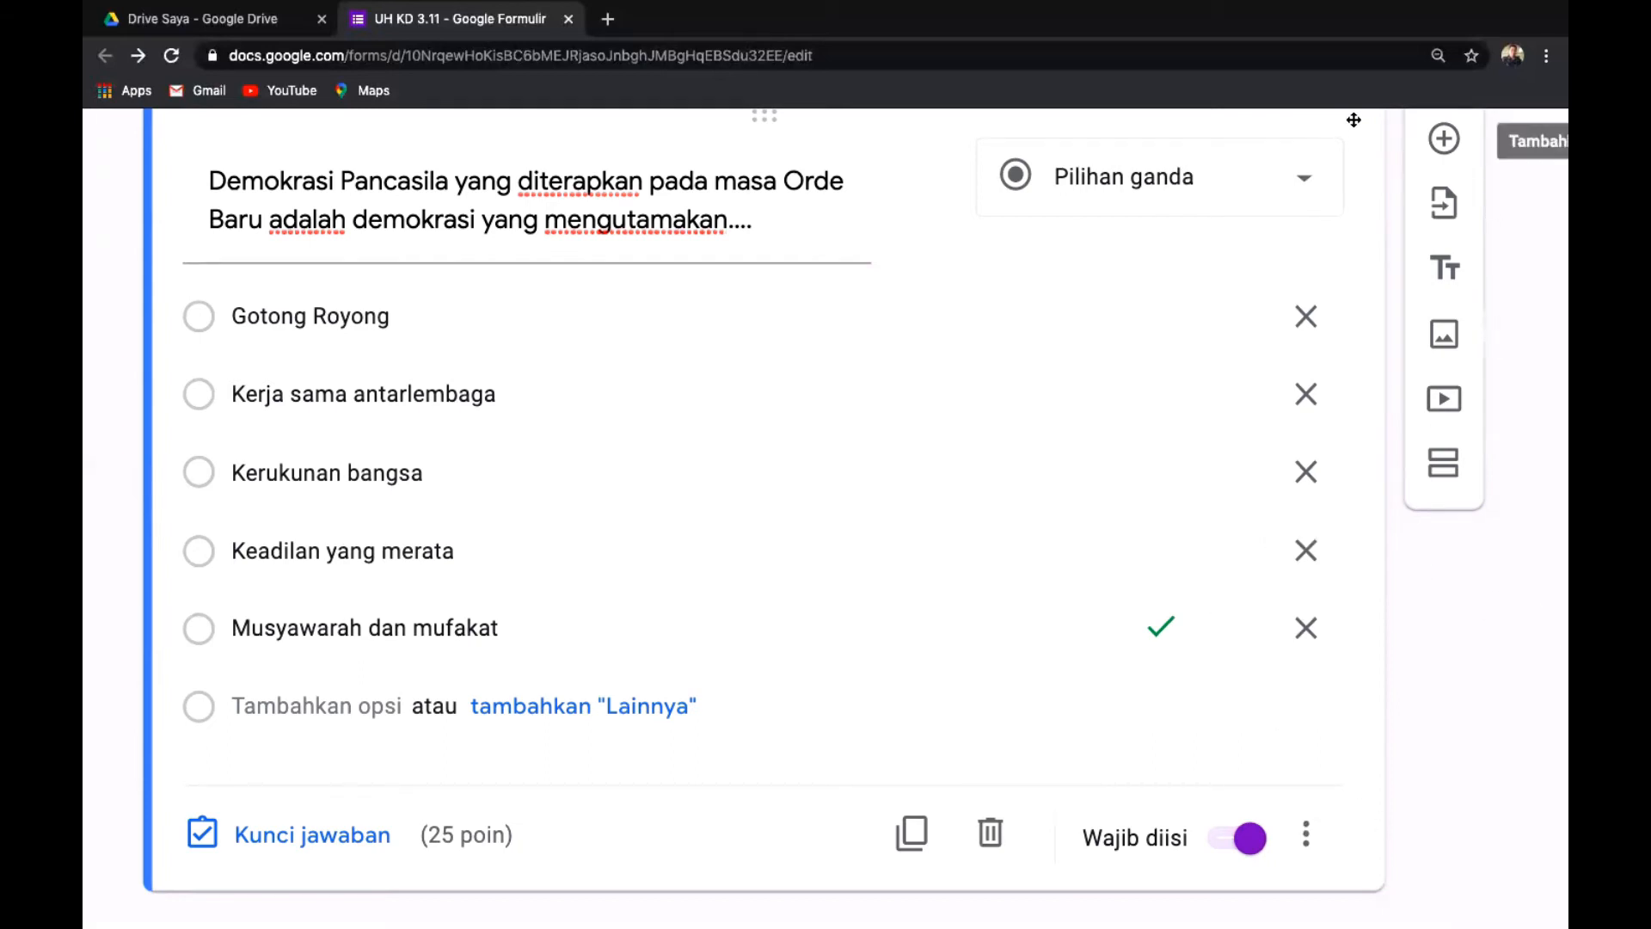
# Insert a blank multiple-choice question after the Demokrasi Pancasila question via the side toolbar's + button.
pyautogui.click(1444, 140)
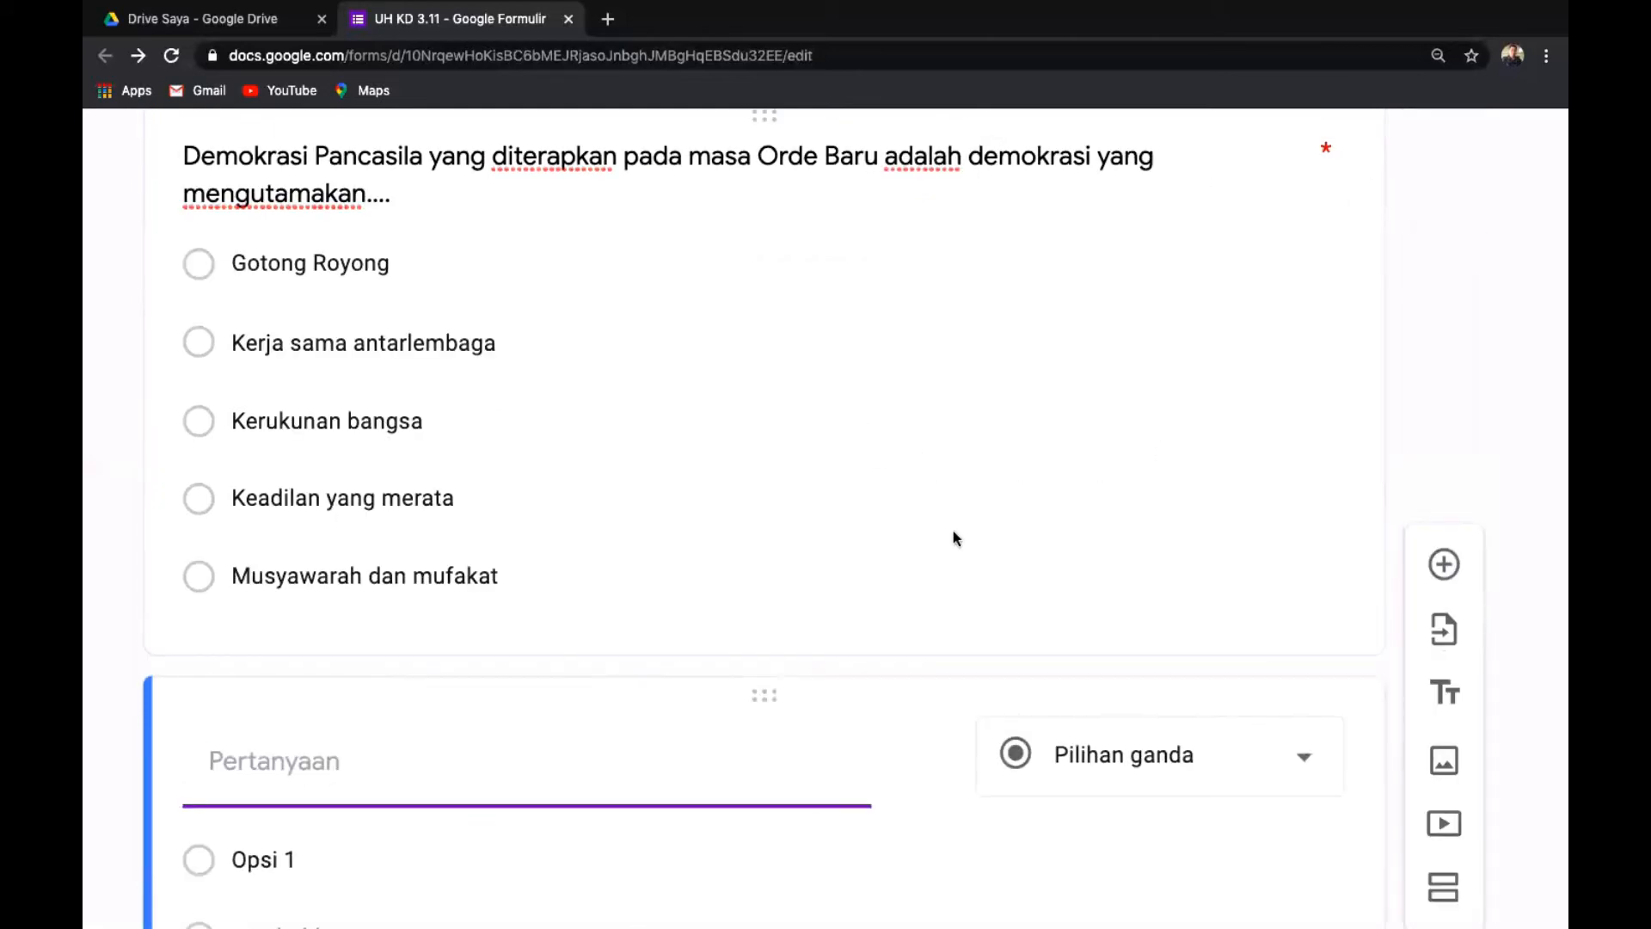
pyautogui.scroll(-4, 952, 538)
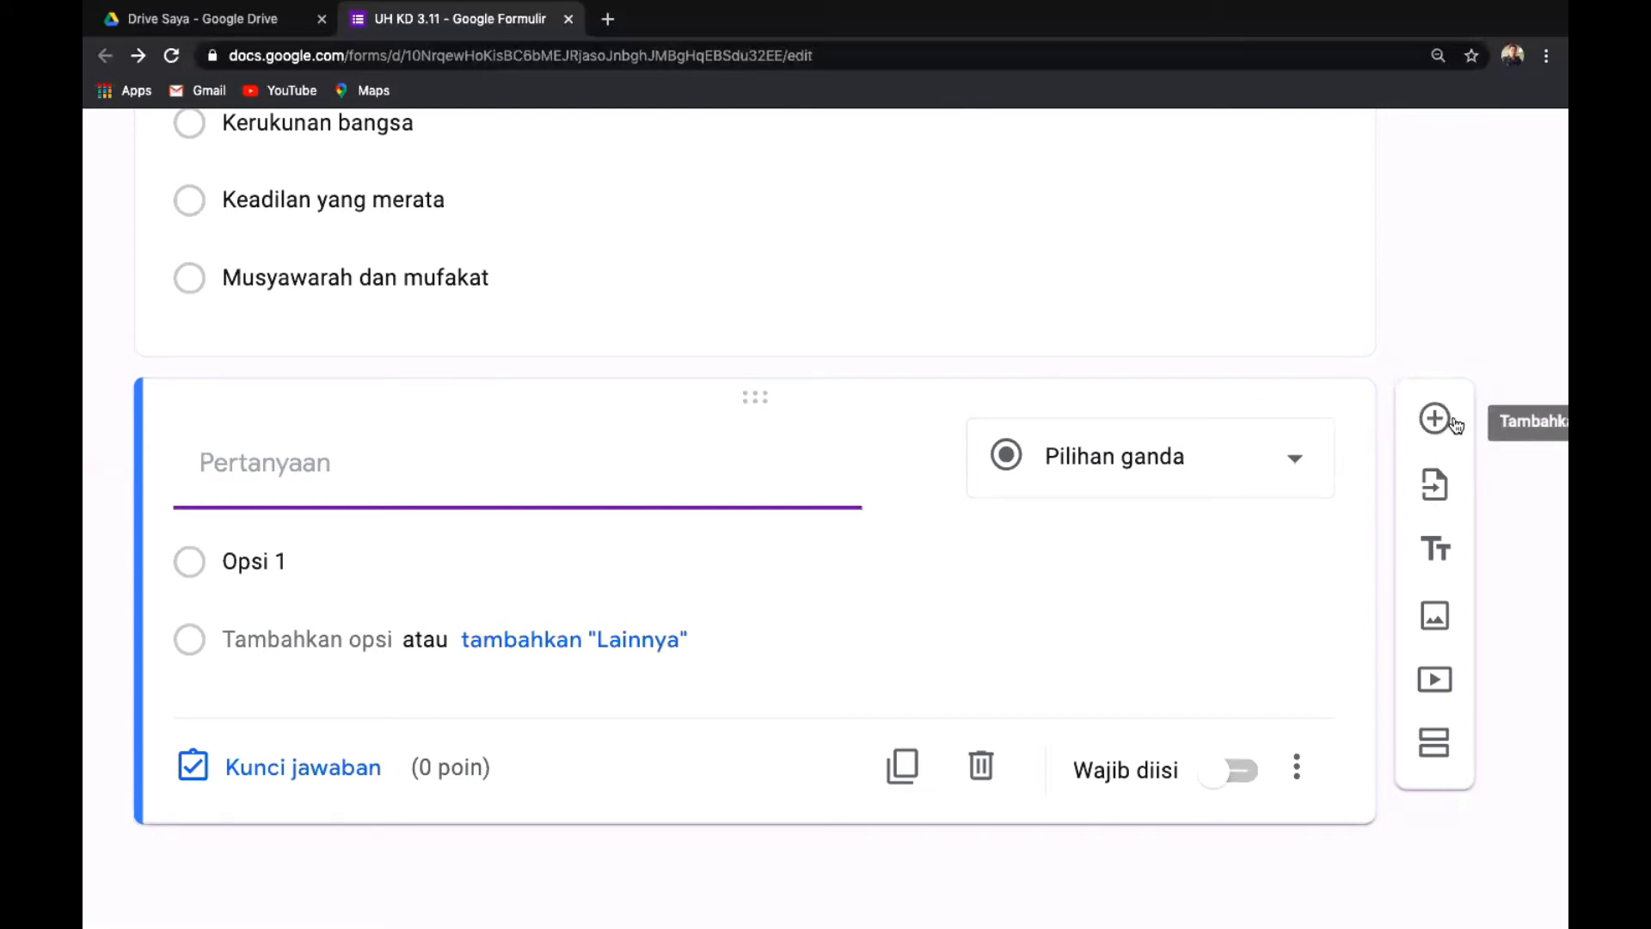
pyautogui.hscroll(2, 1412, 352)
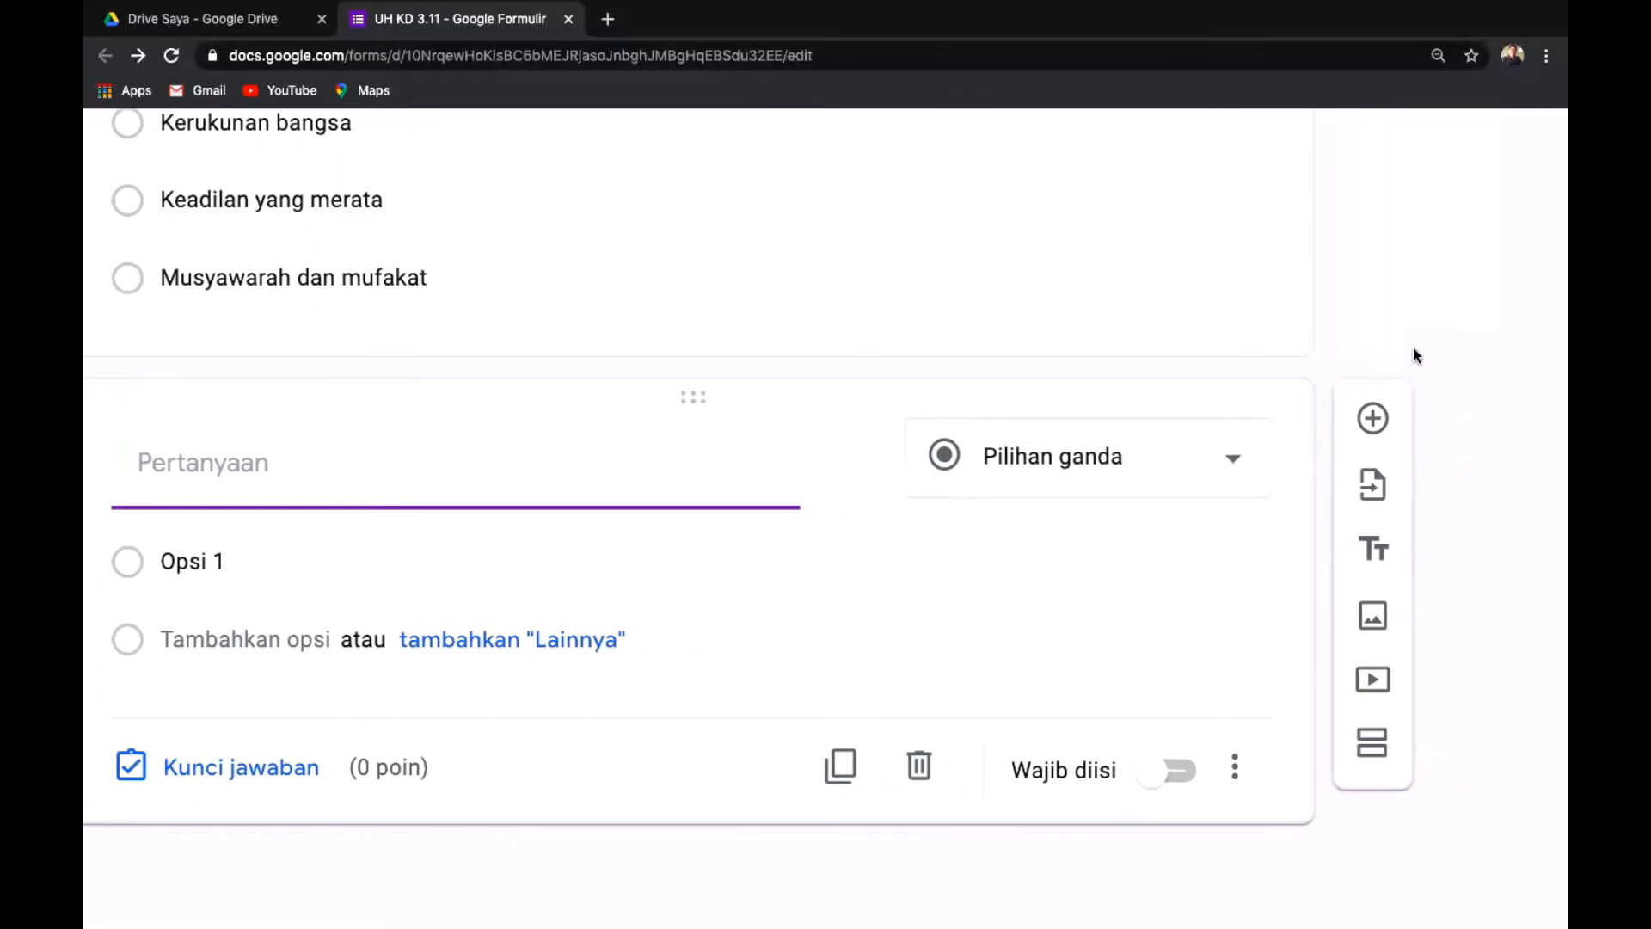
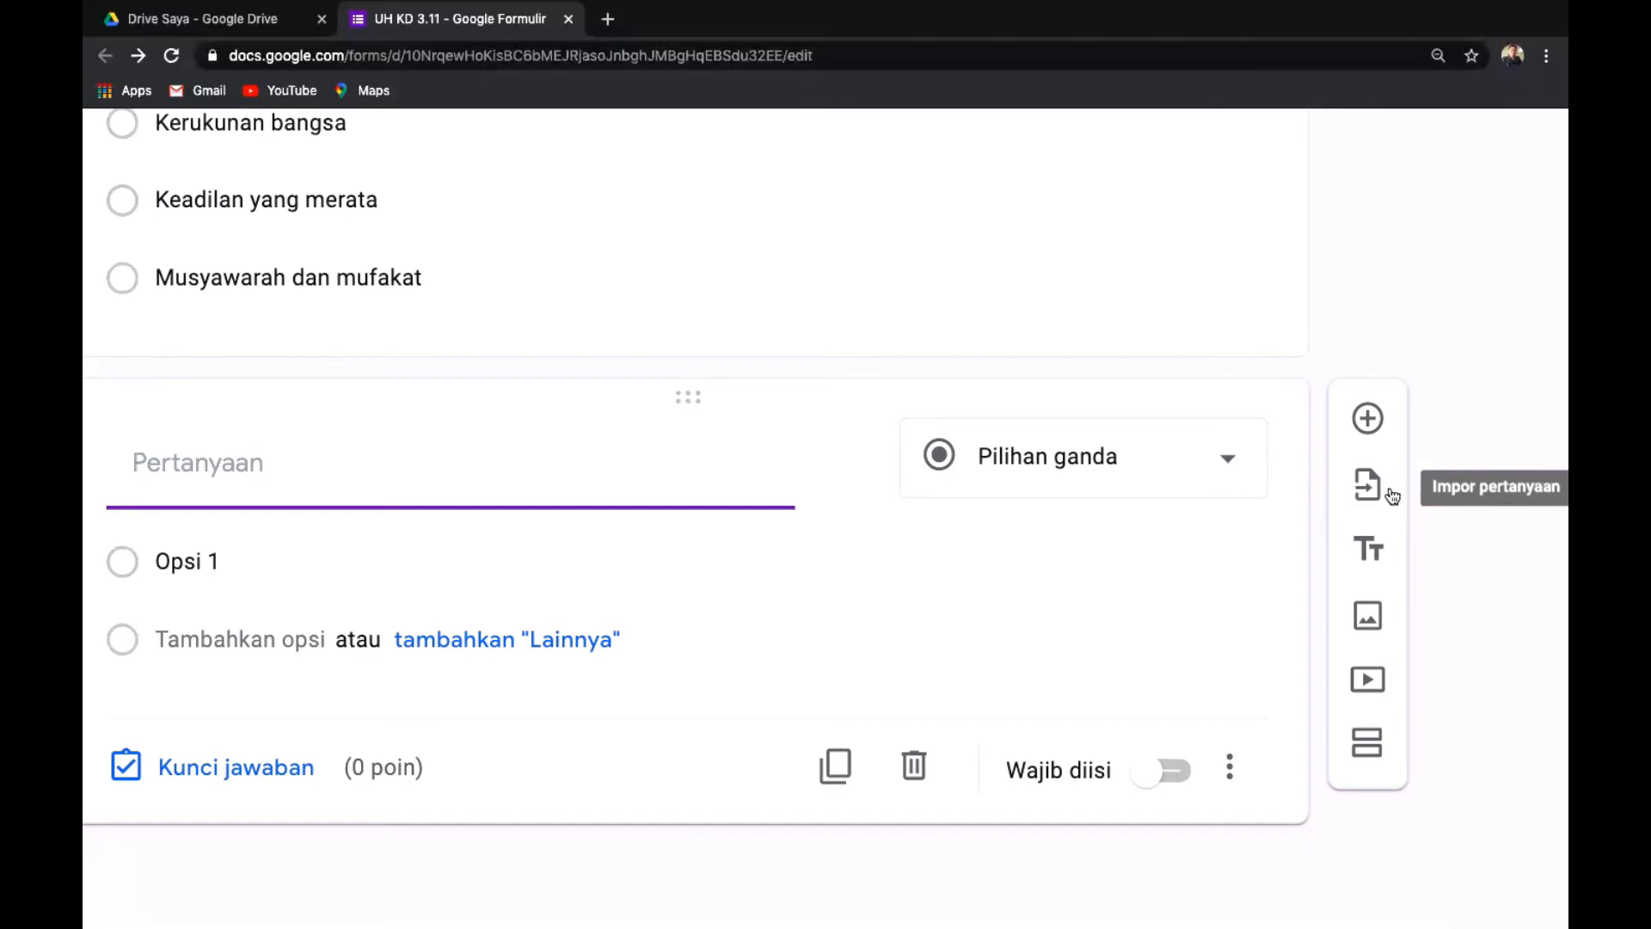
# Pick the ULANGAN HARIAN KD 3.1 form as the import source, browse it, then close the panel.
pyautogui.click(1377, 488)
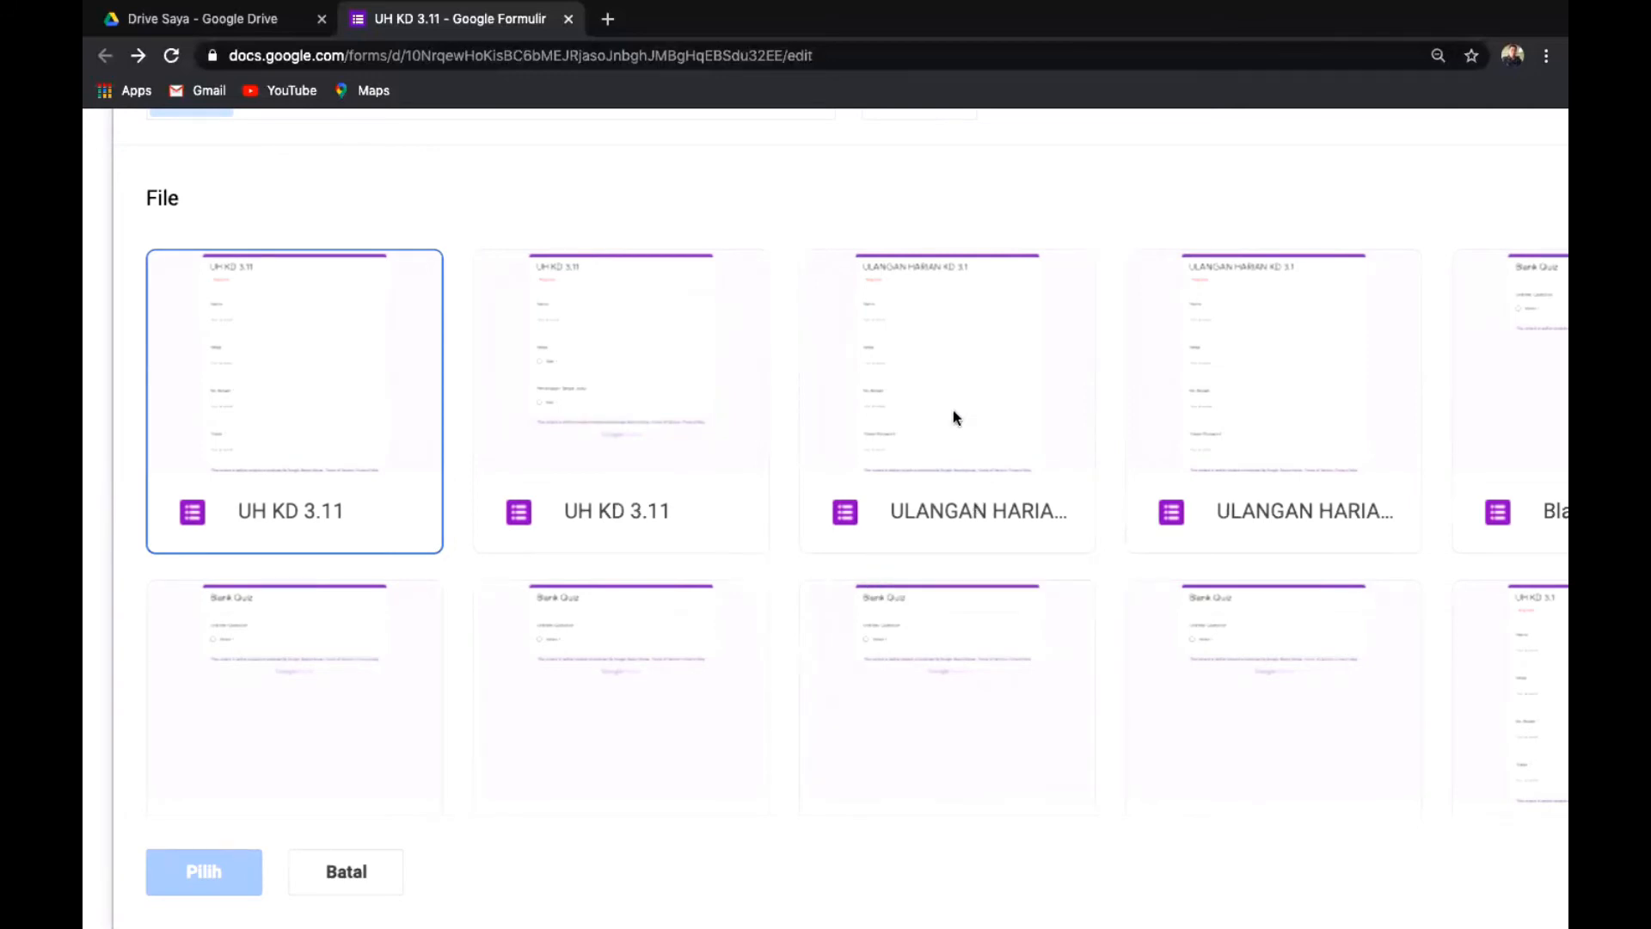
pyautogui.click(939, 506)
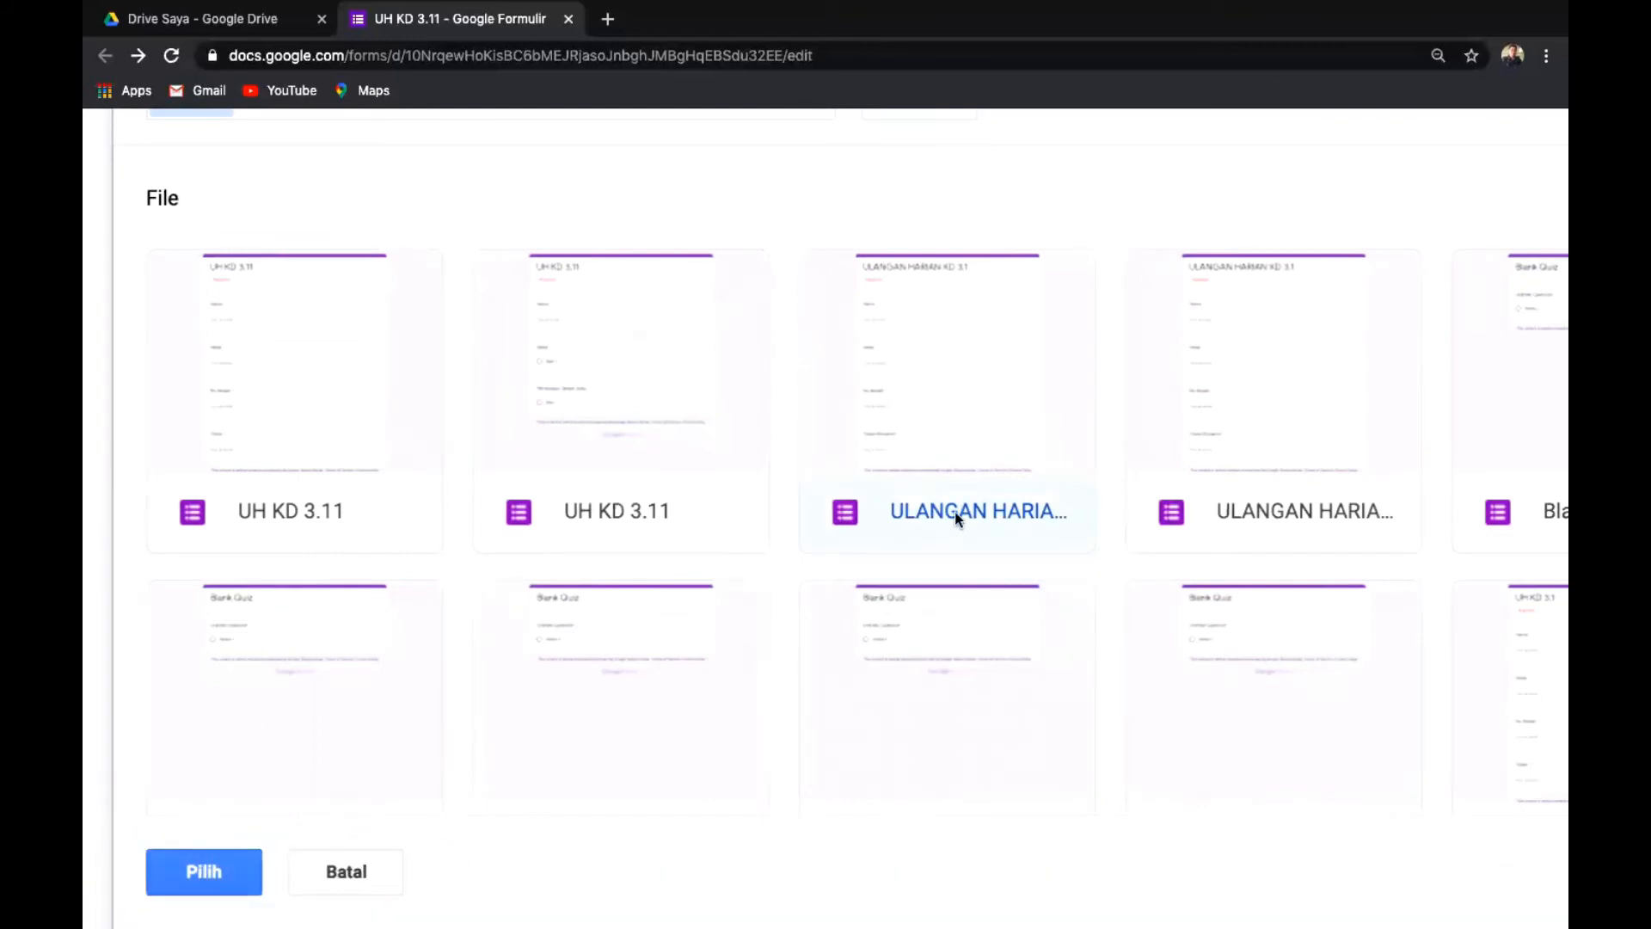
pyautogui.click(204, 871)
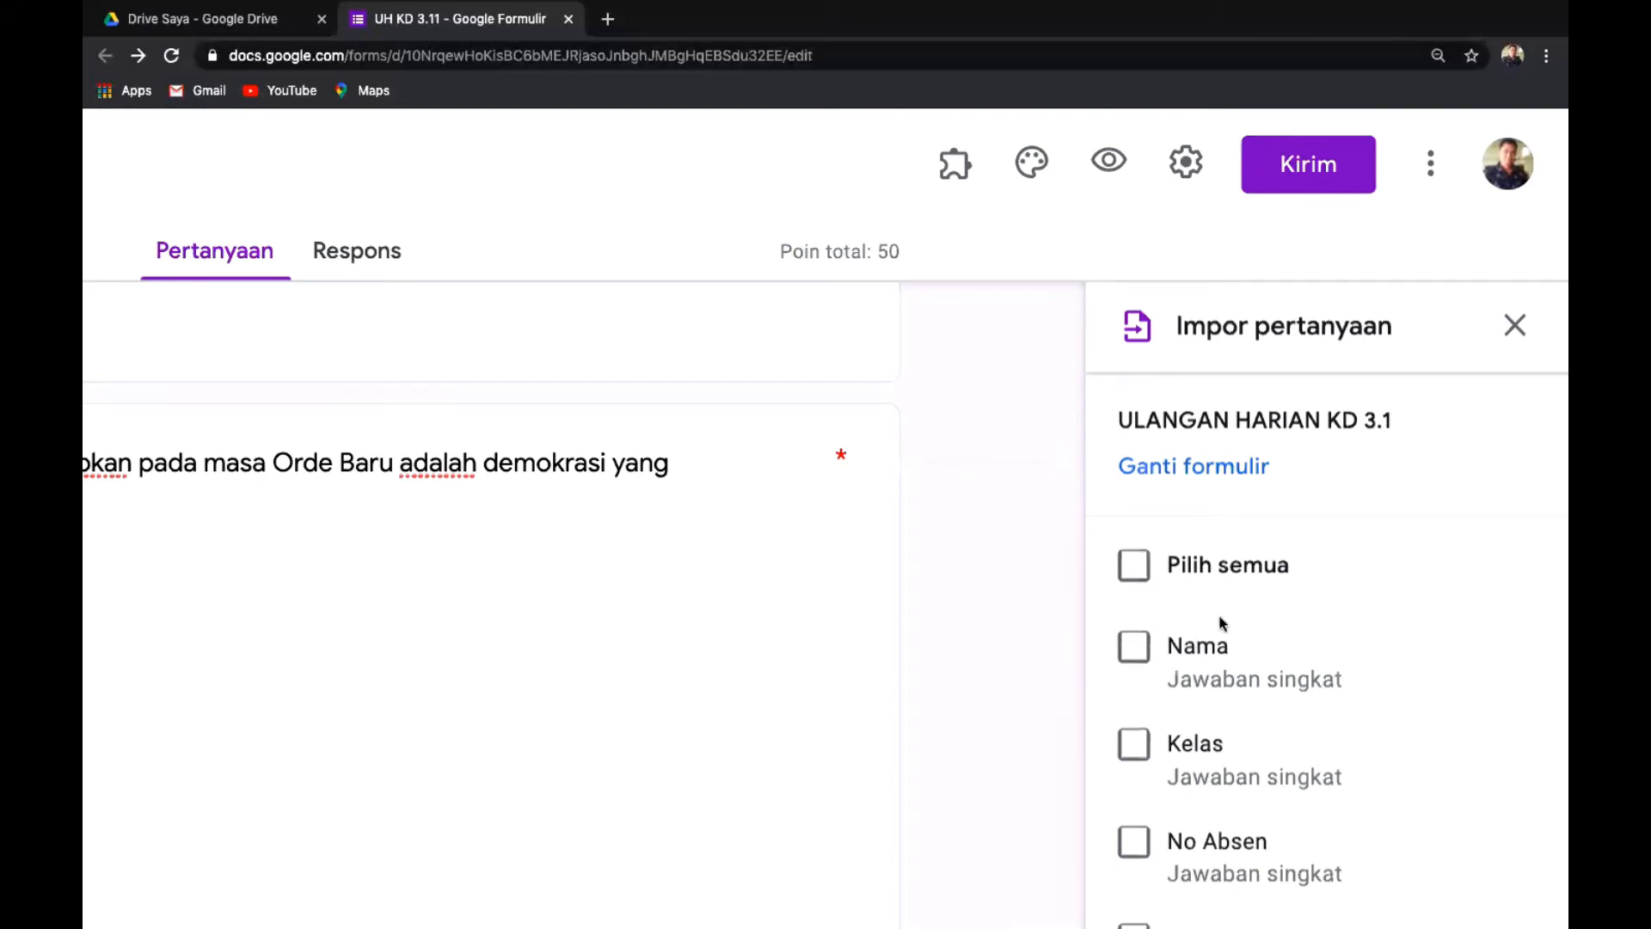
pyautogui.scroll(-4, 1222, 623)
pyautogui.scroll(-3, 1222, 622)
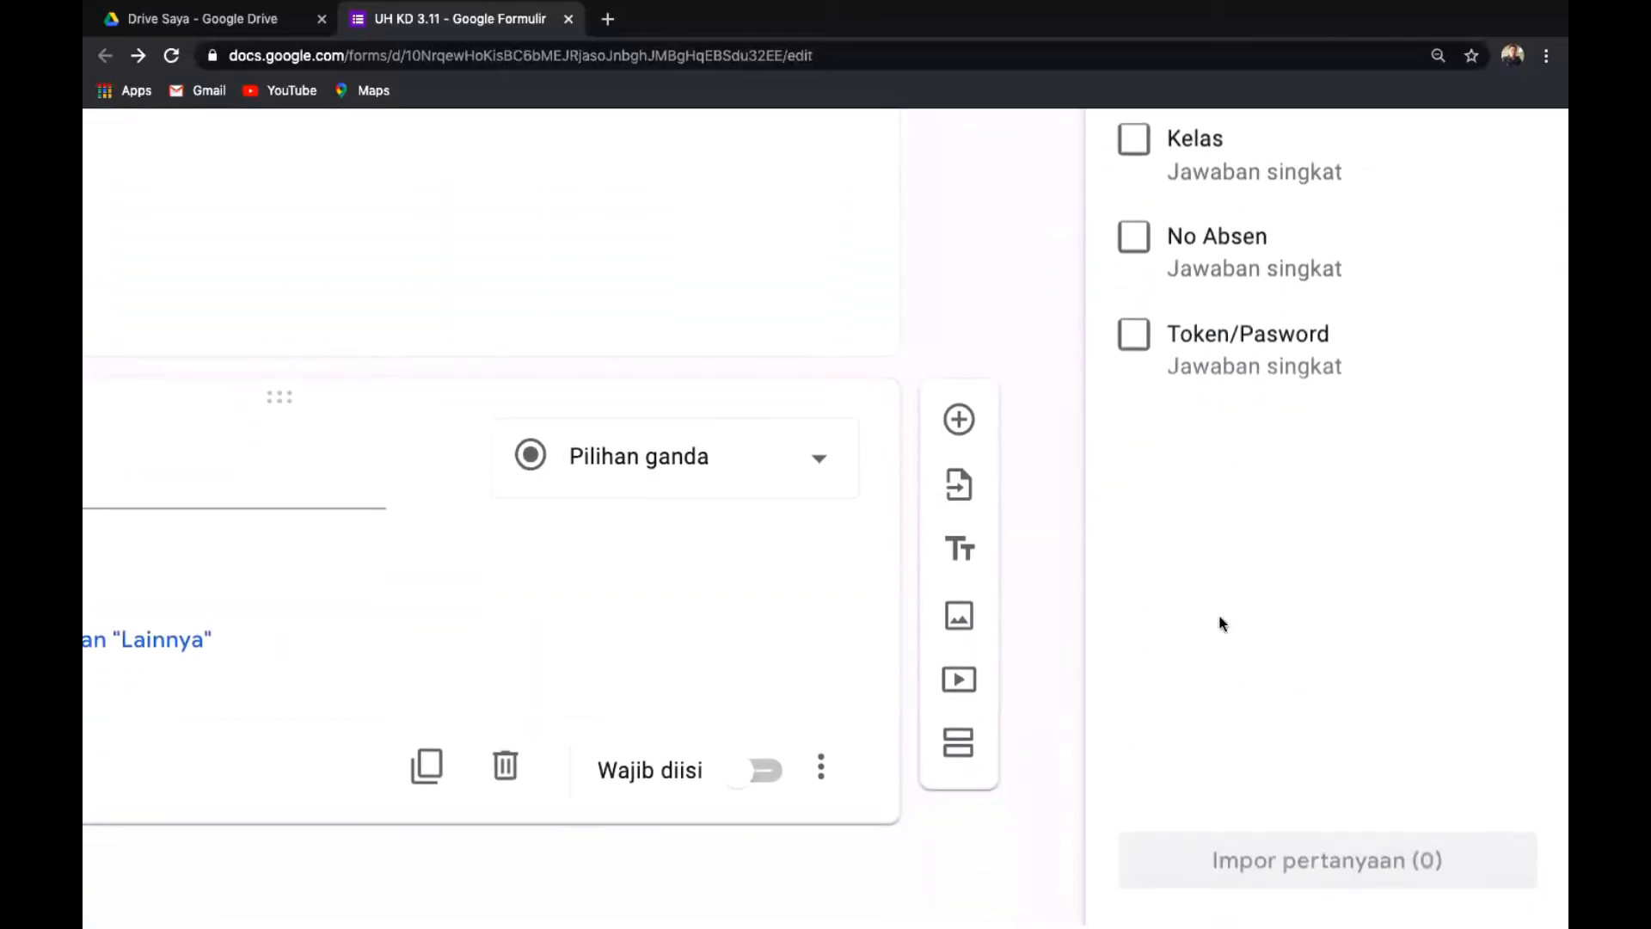
pyautogui.scroll(6, 1221, 623)
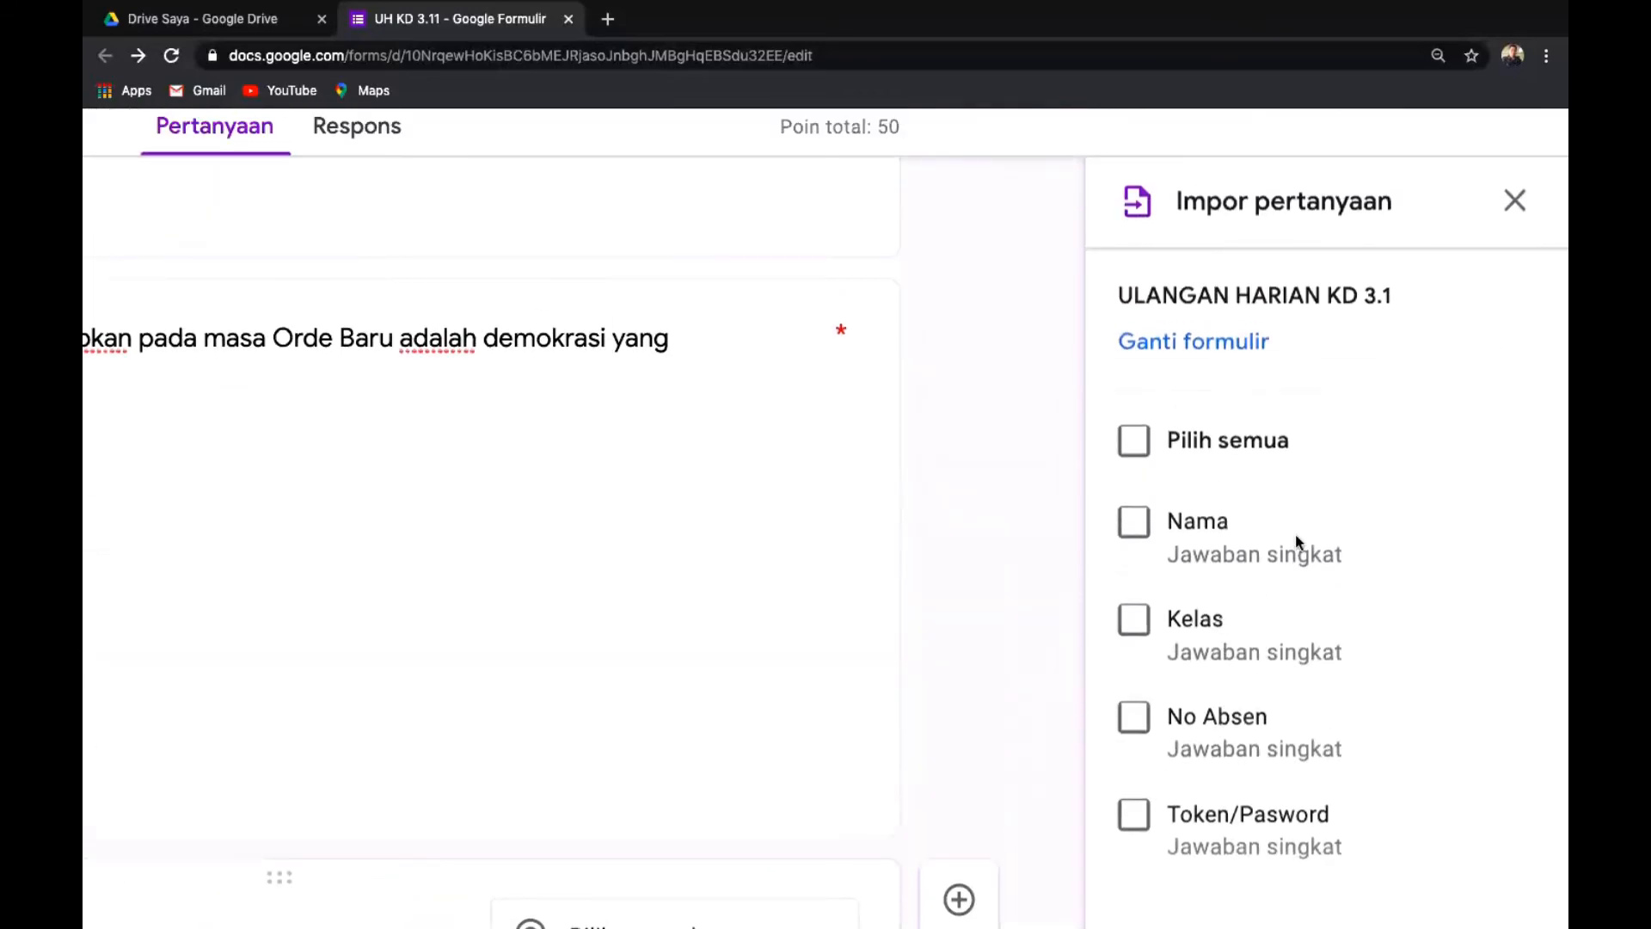
pyautogui.click(1515, 200)
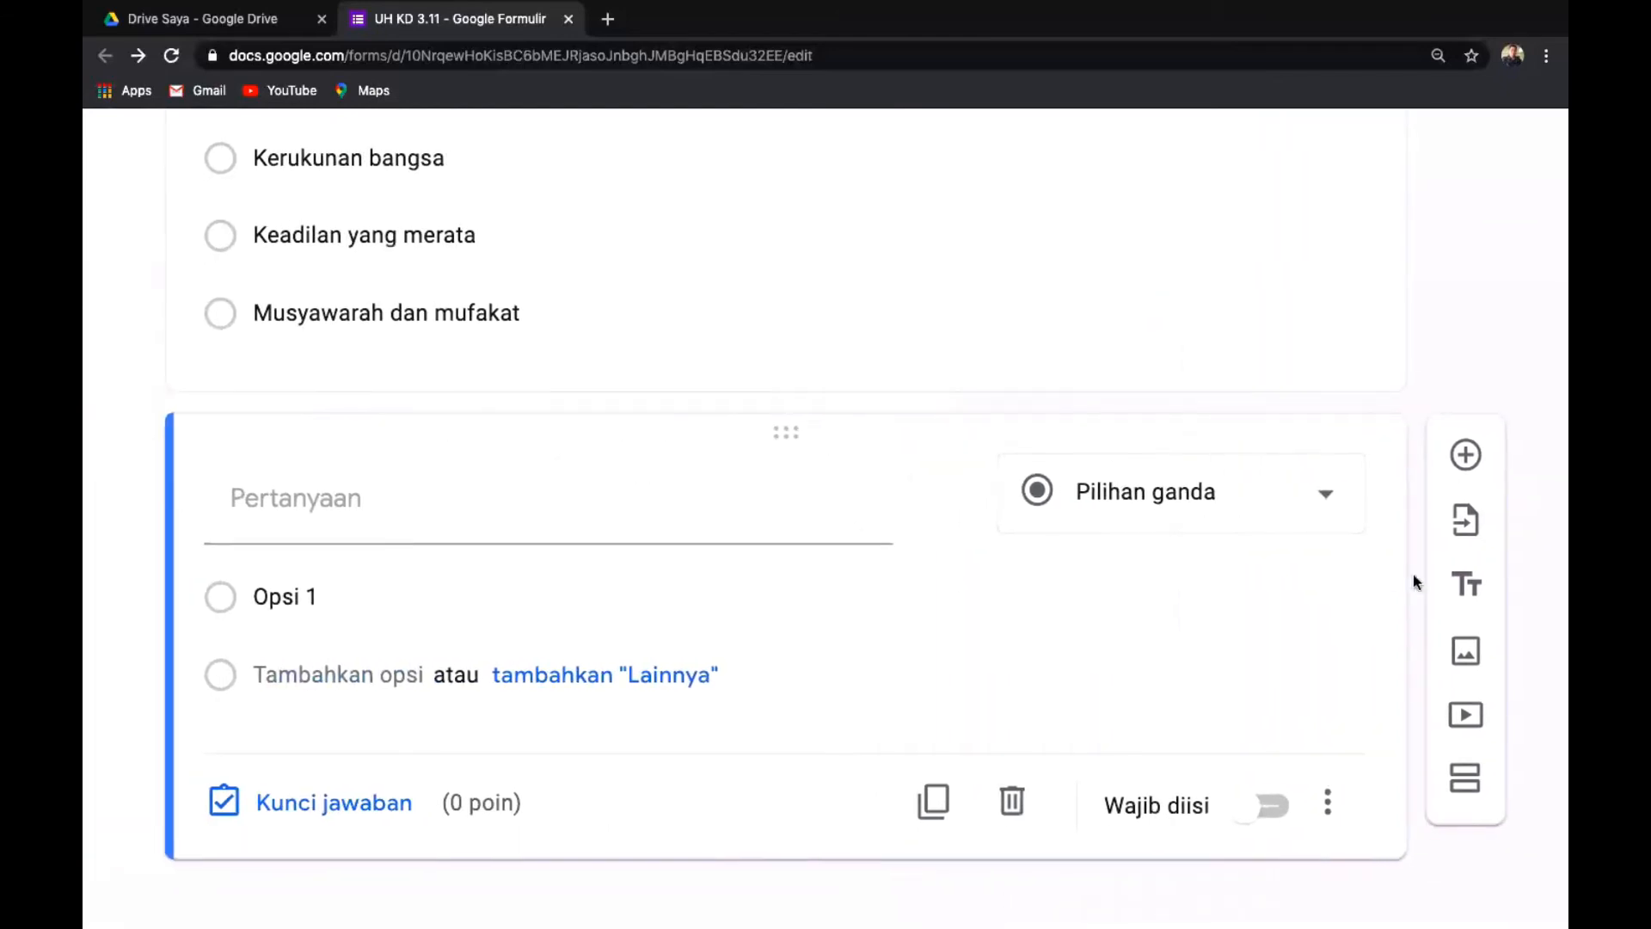
# Reopen question import with UH KD 3.11 as the source form and browse its questions.
pyautogui.click(1473, 530)
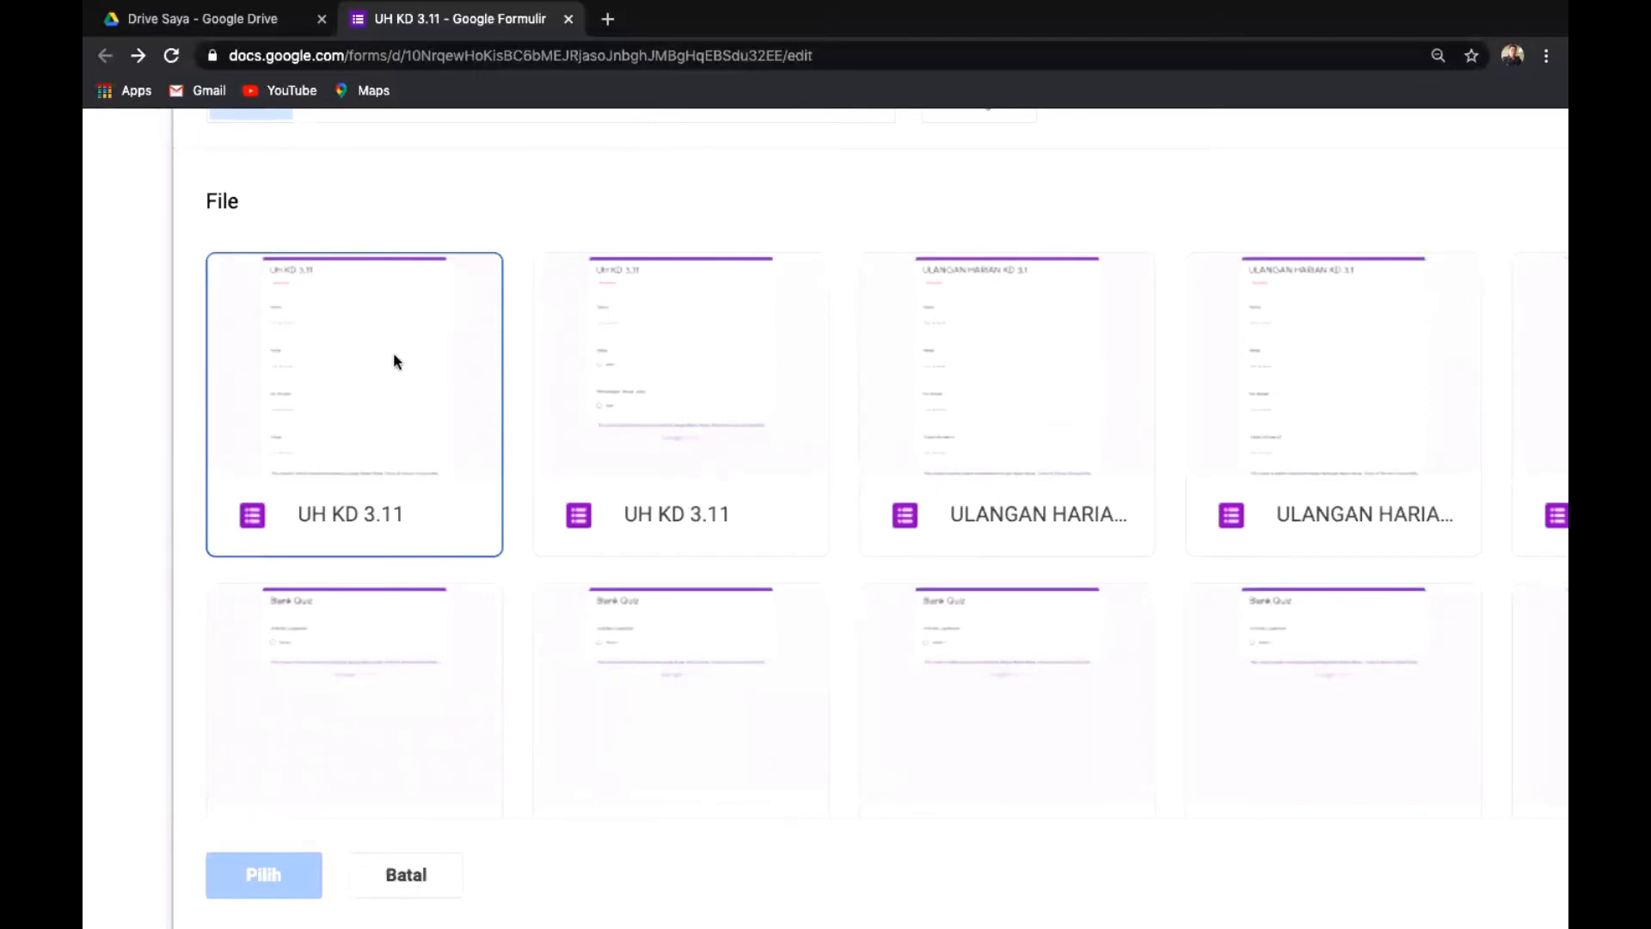
pyautogui.click(315, 528)
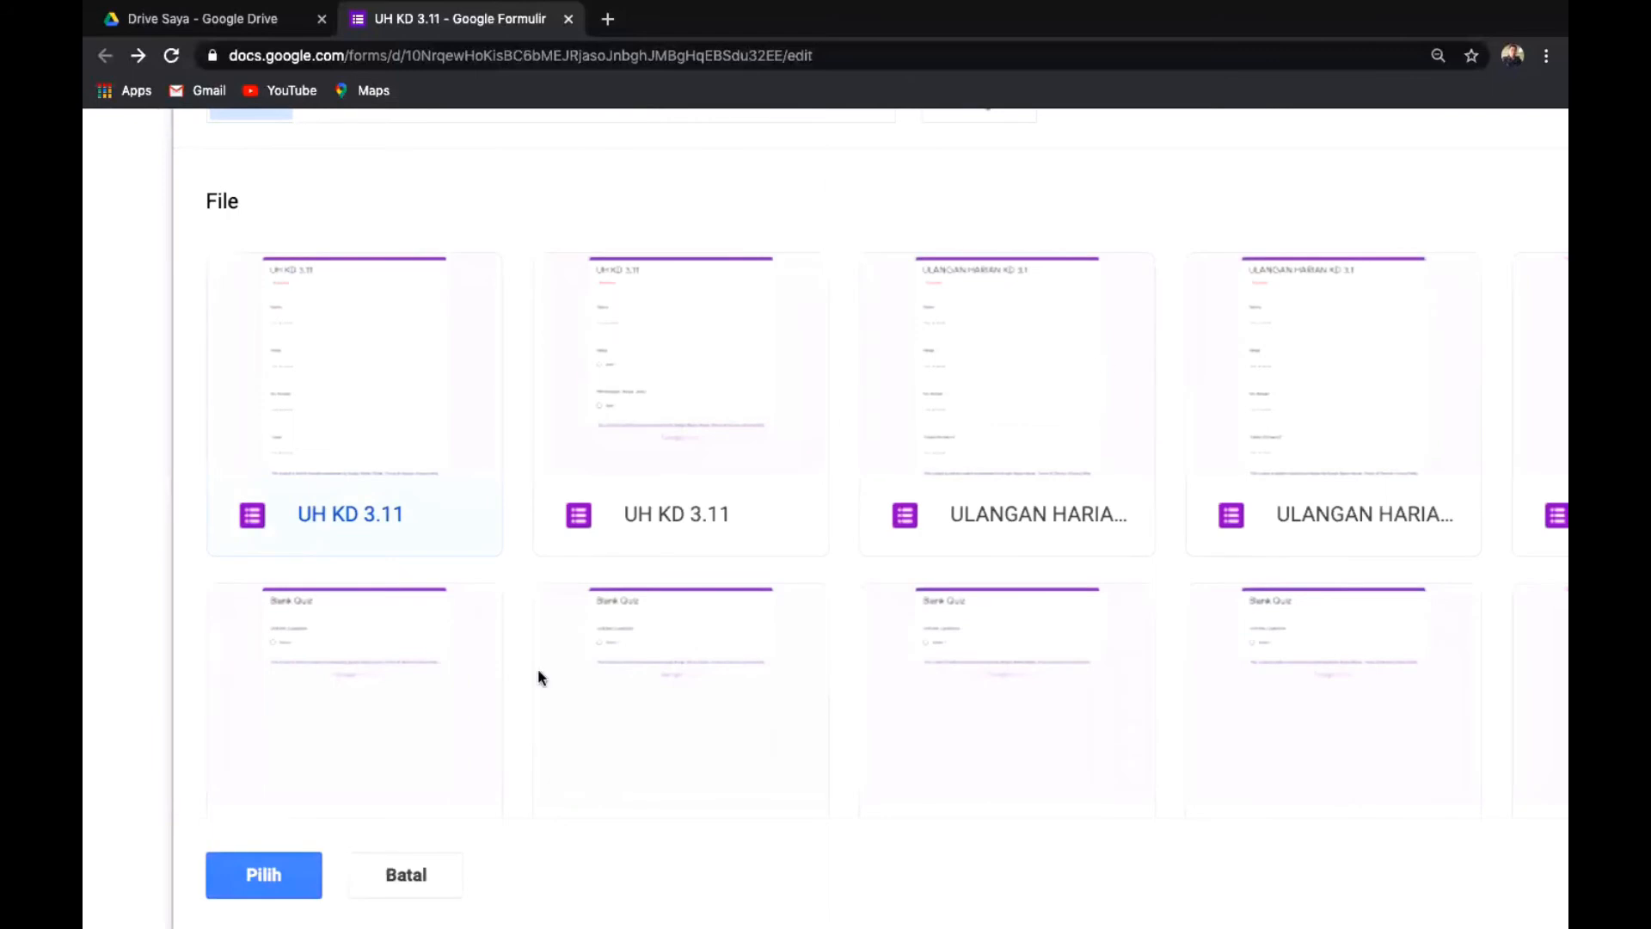
pyautogui.click(260, 881)
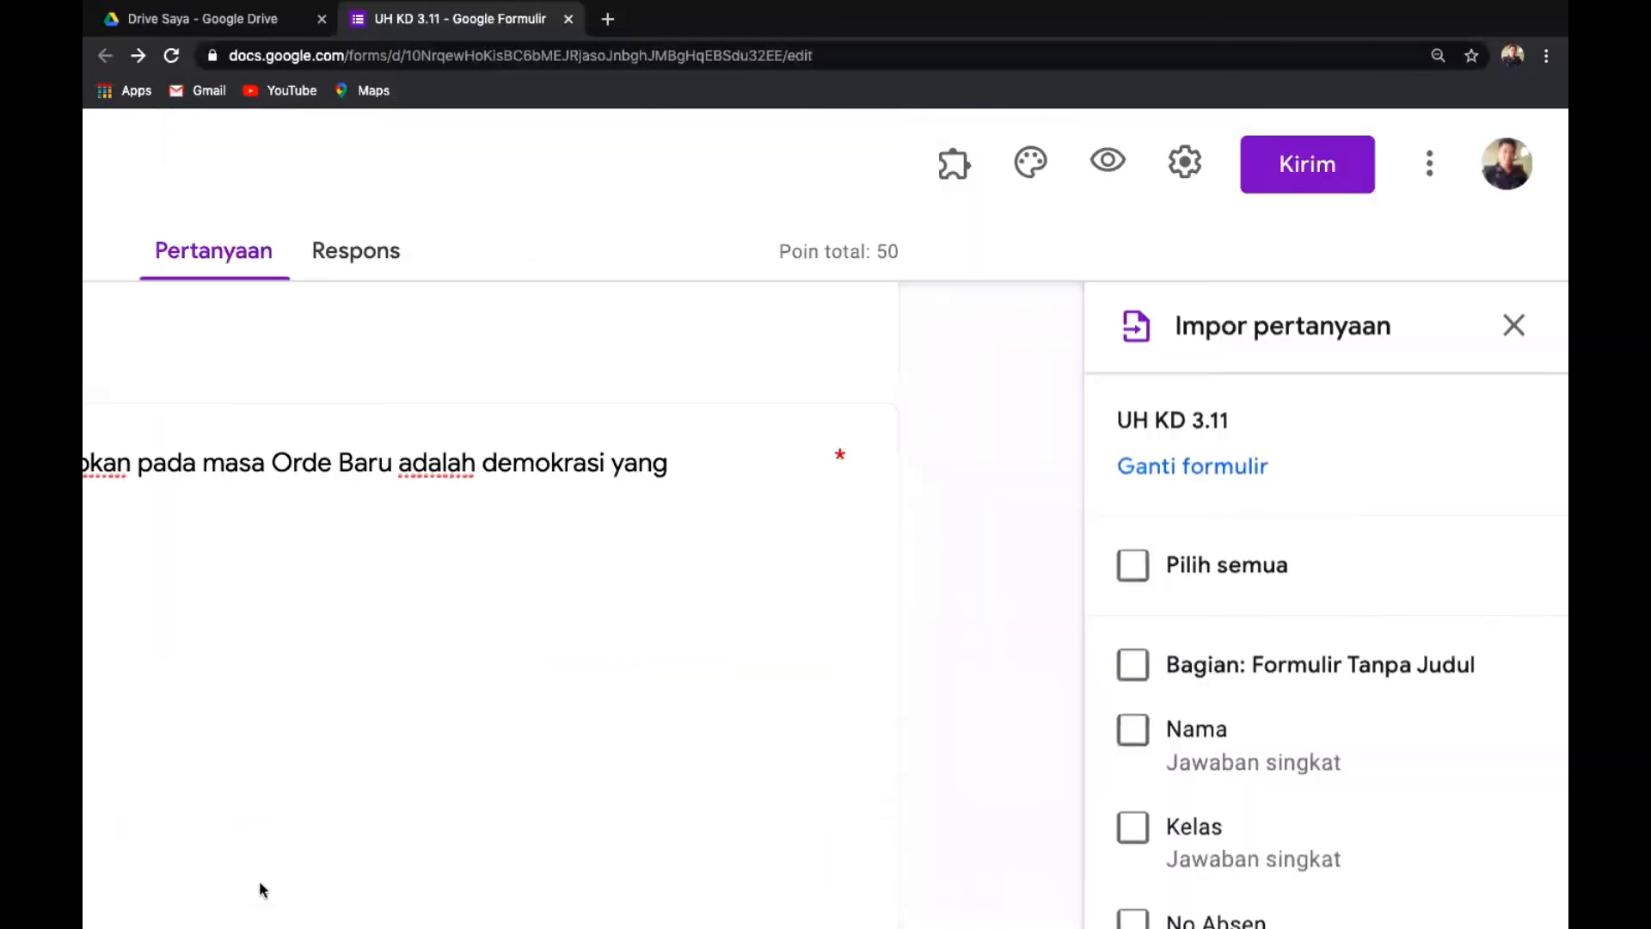
pyautogui.scroll(-6, 1384, 704)
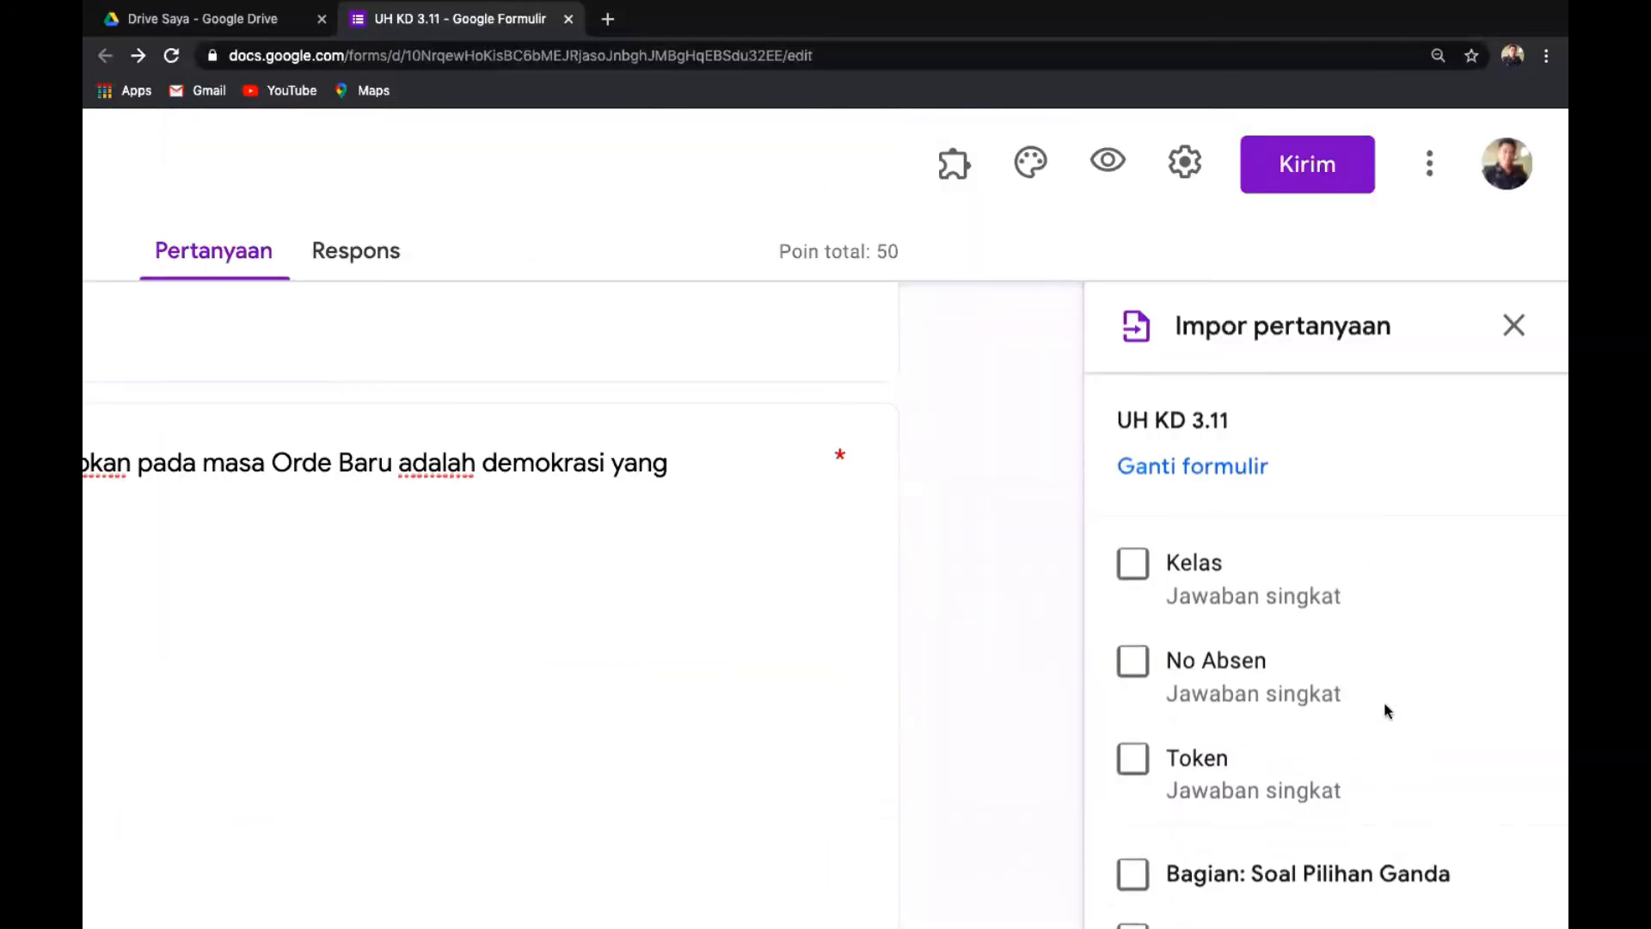
pyautogui.scroll(-5, 1386, 710)
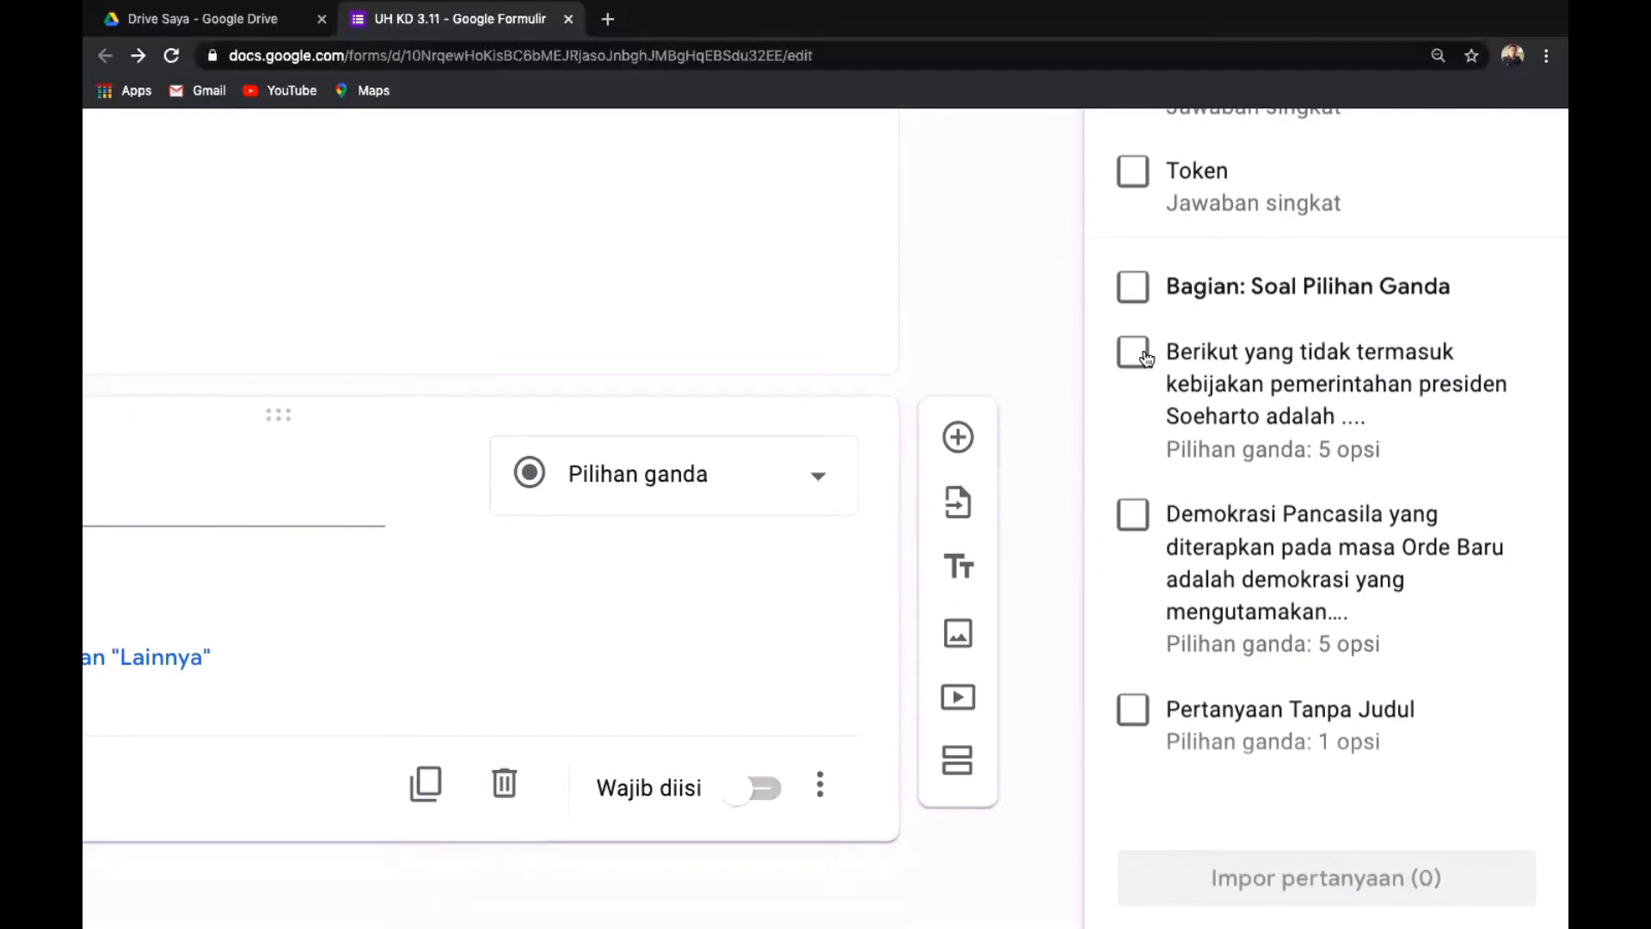
# Tick the Demokrasi Pancasila and Soeharto policies questions and import both into the form.
pyautogui.click(1133, 516)
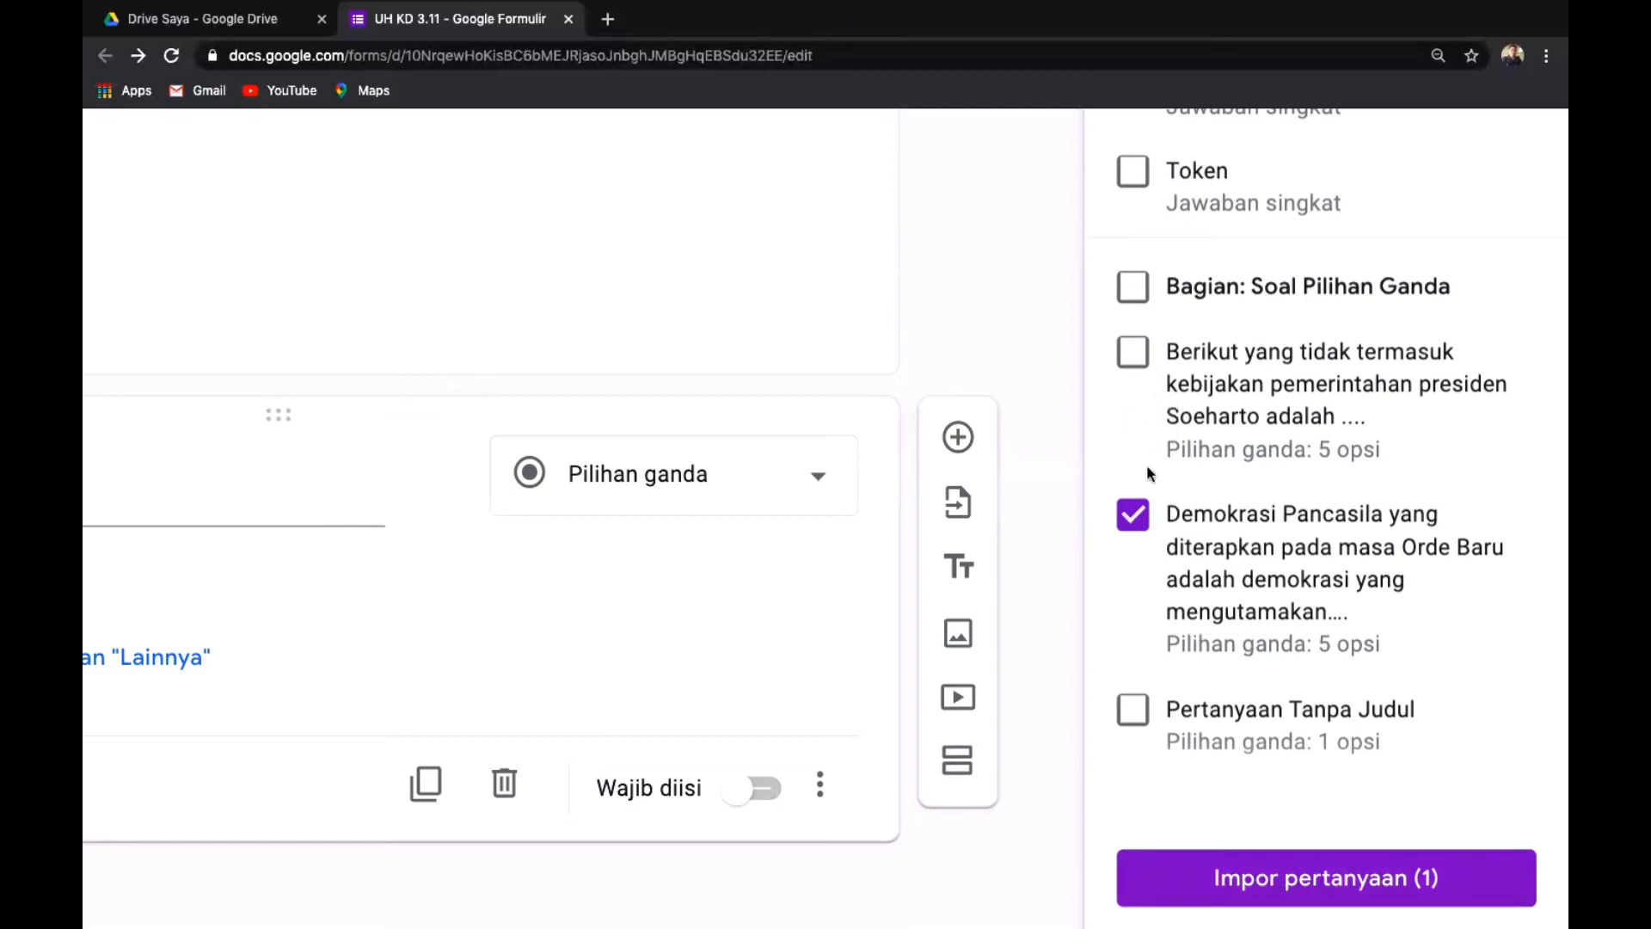
pyautogui.click(1132, 354)
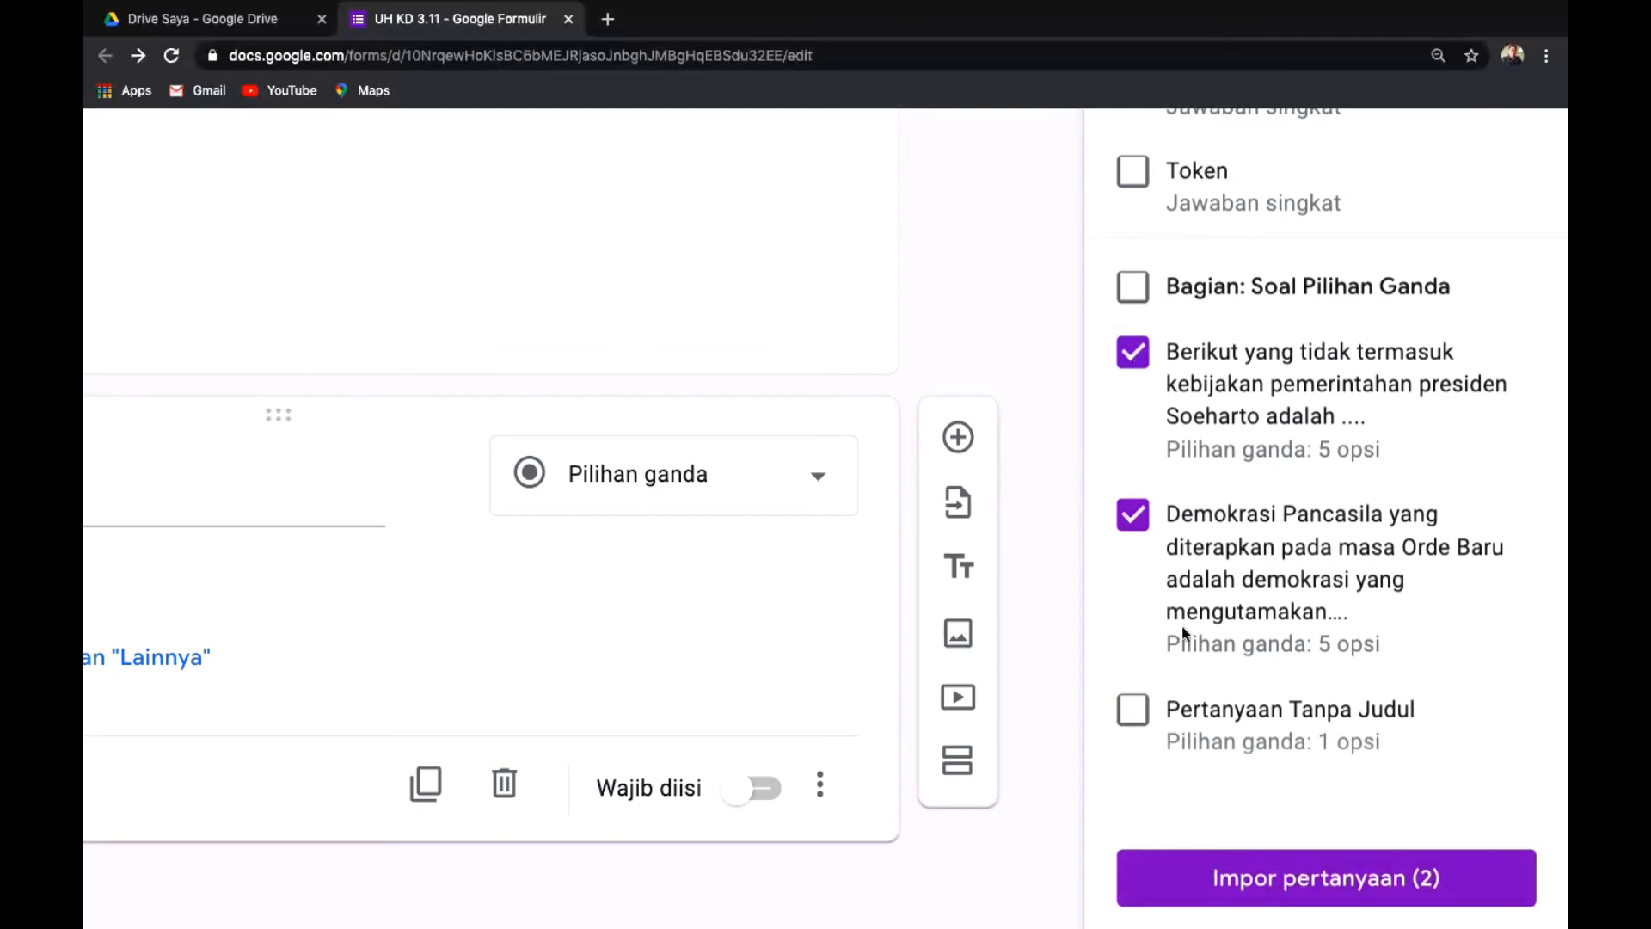
pyautogui.click(1246, 885)
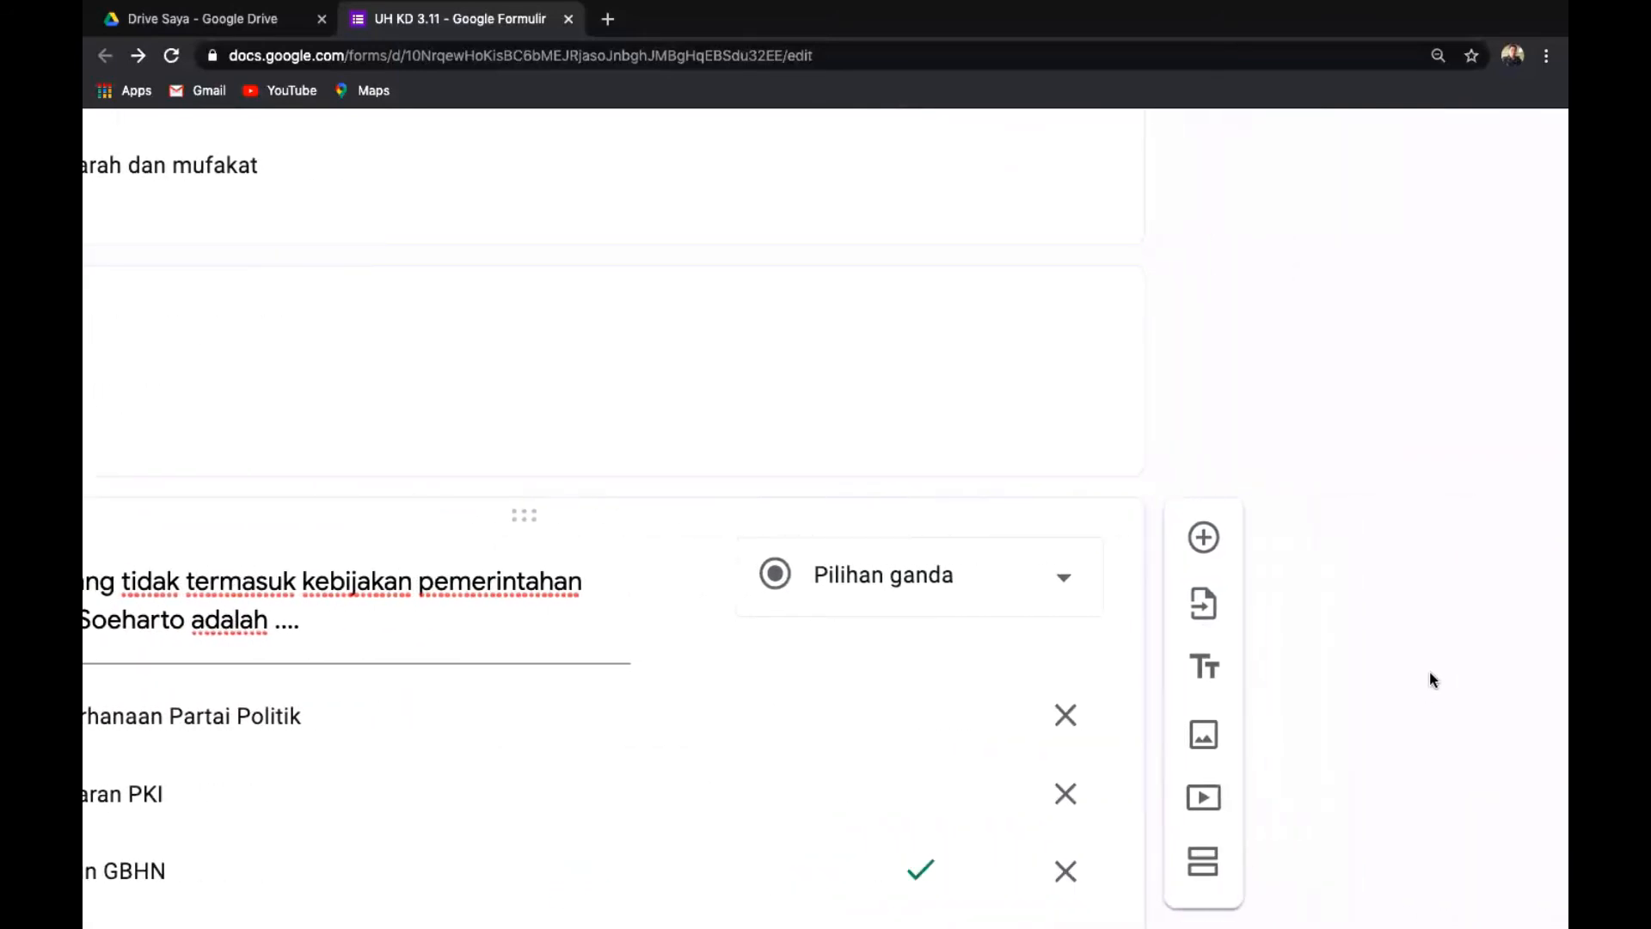
# Find the empty untitled Pertanyaan card and delete it.
pyautogui.scroll(-3, 1417, 680)
pyautogui.scroll(-2, 1463, 619)
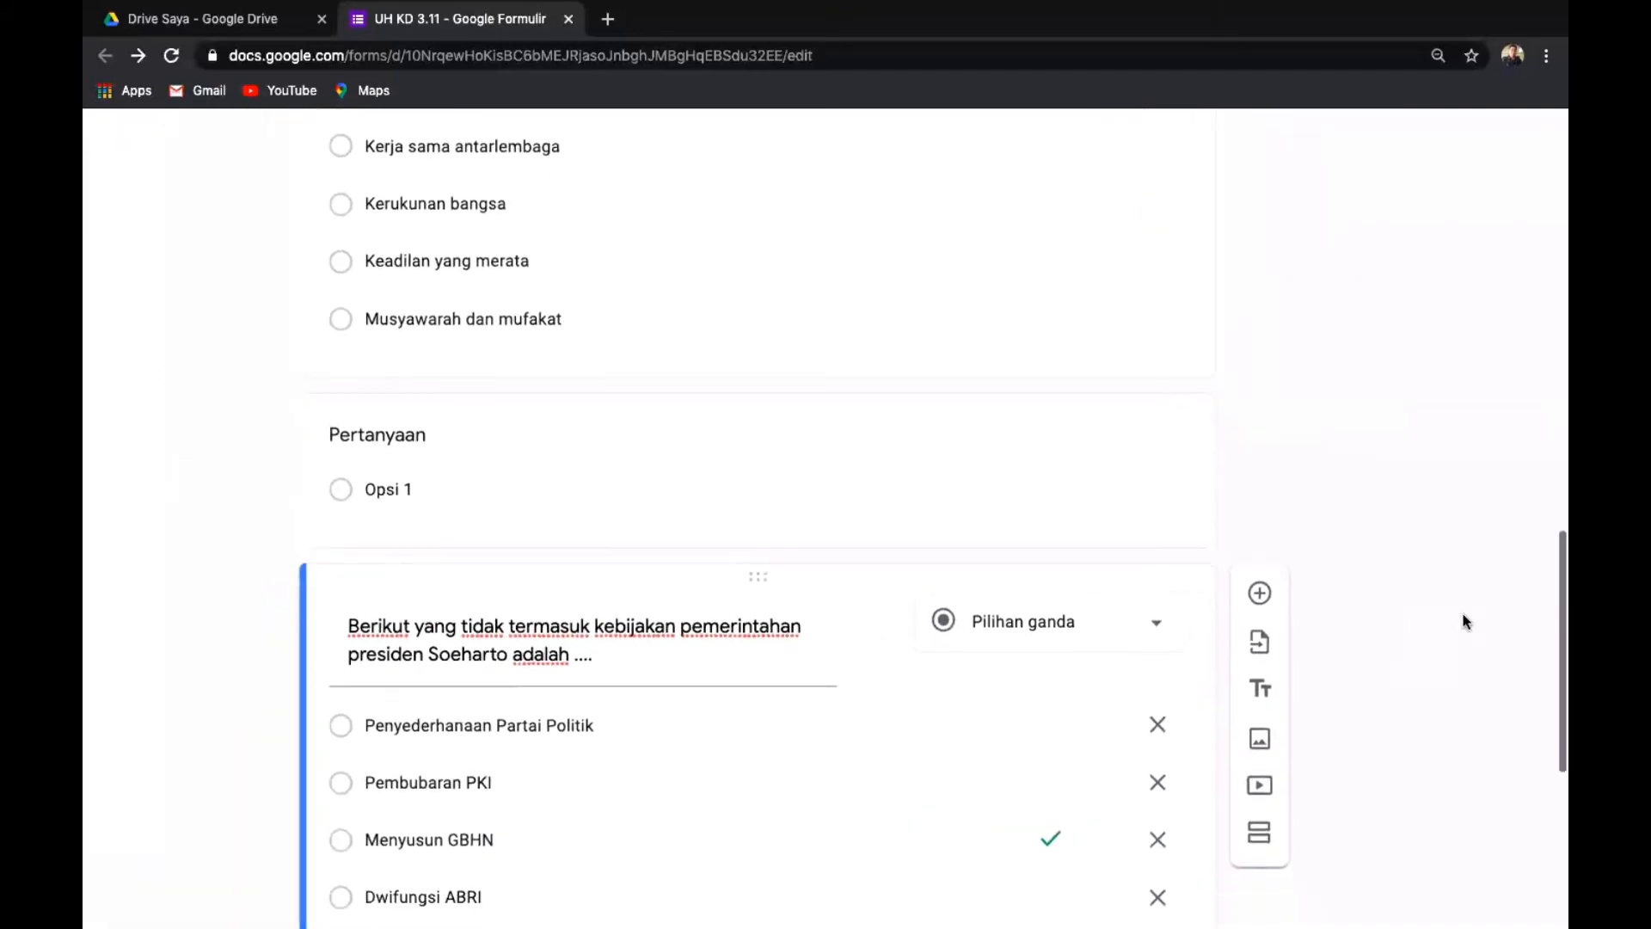
pyautogui.scroll(-3, 1452, 443)
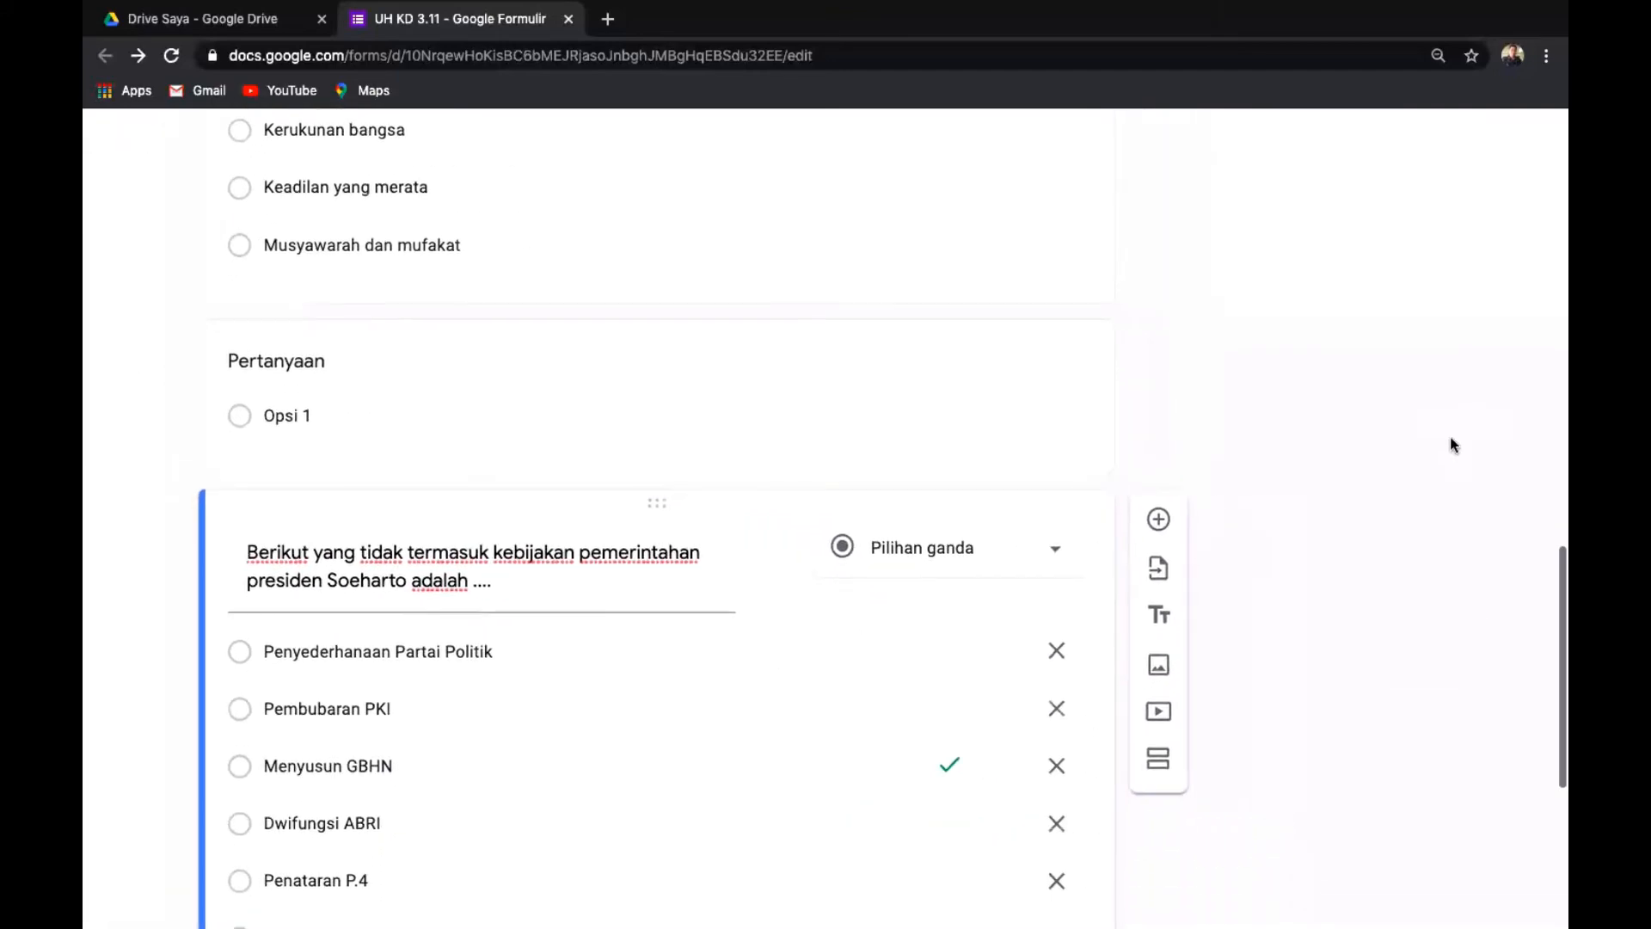
pyautogui.scroll(-5, 1450, 440)
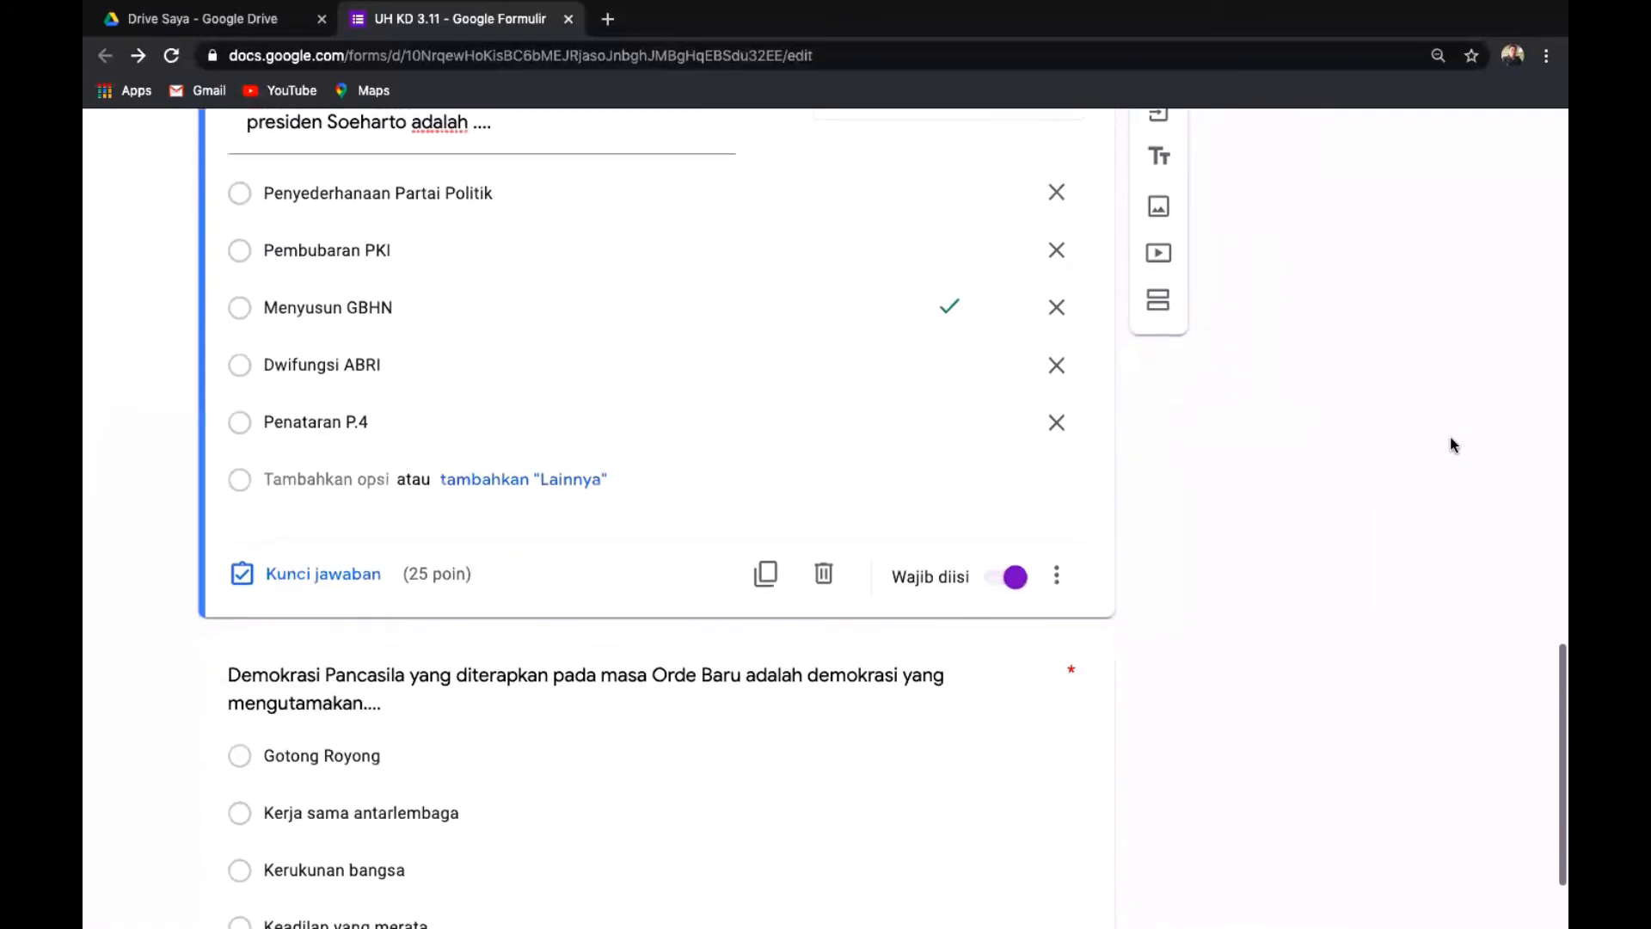
pyautogui.scroll(-3, 1449, 444)
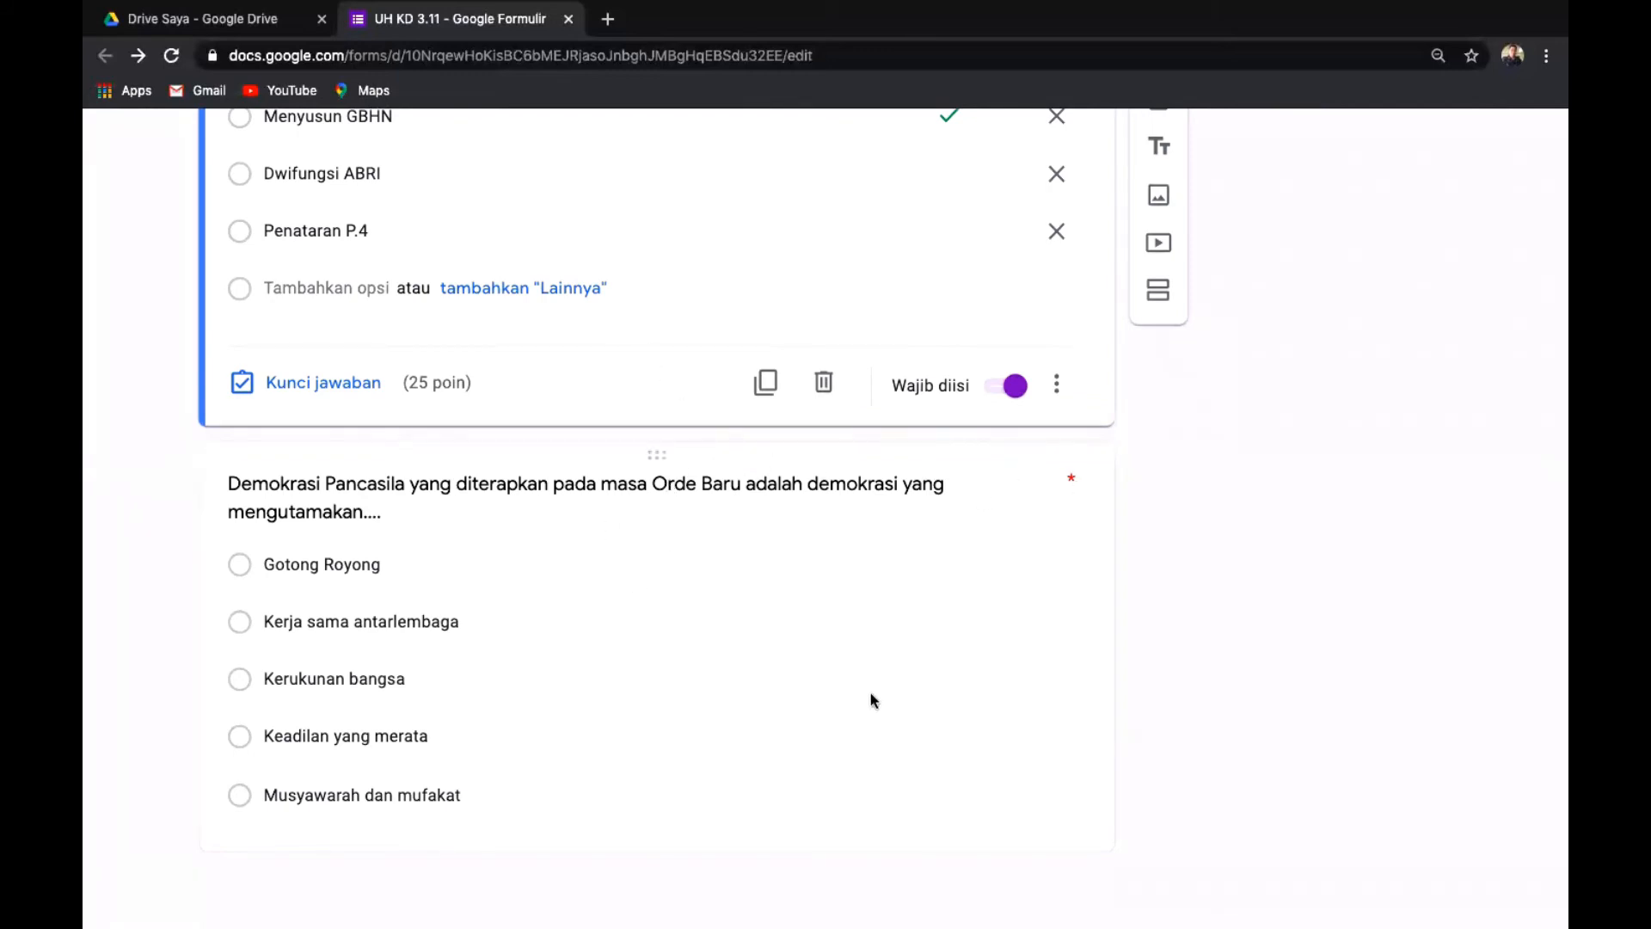
pyautogui.scroll(7, 873, 700)
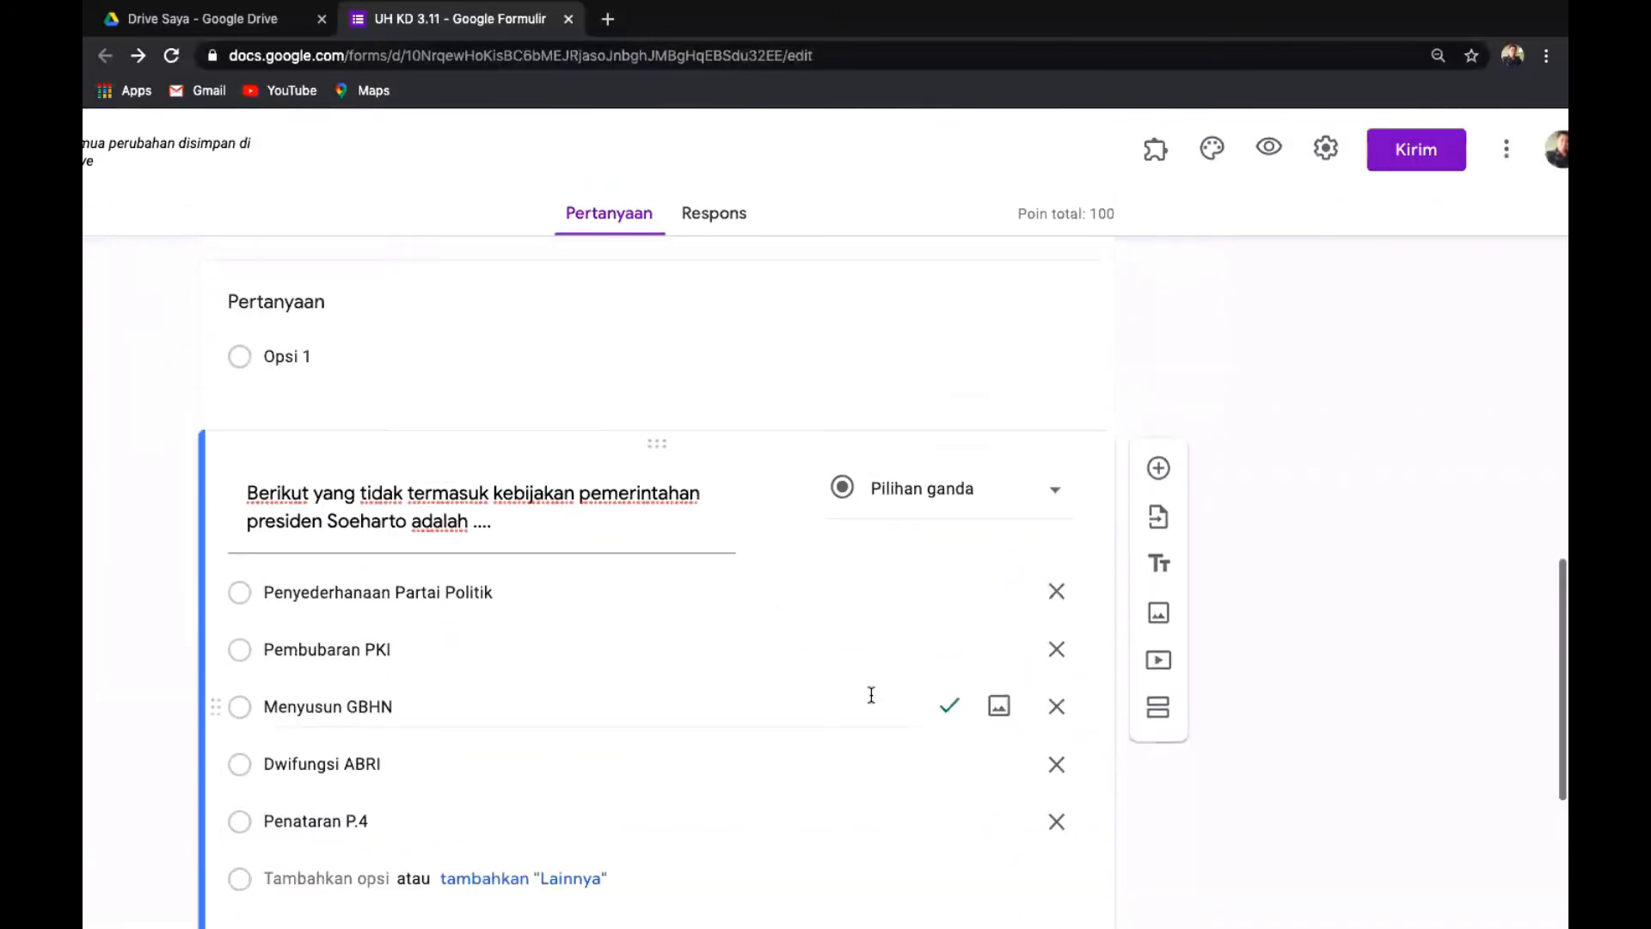
pyautogui.scroll(2, 871, 699)
pyautogui.click(465, 479)
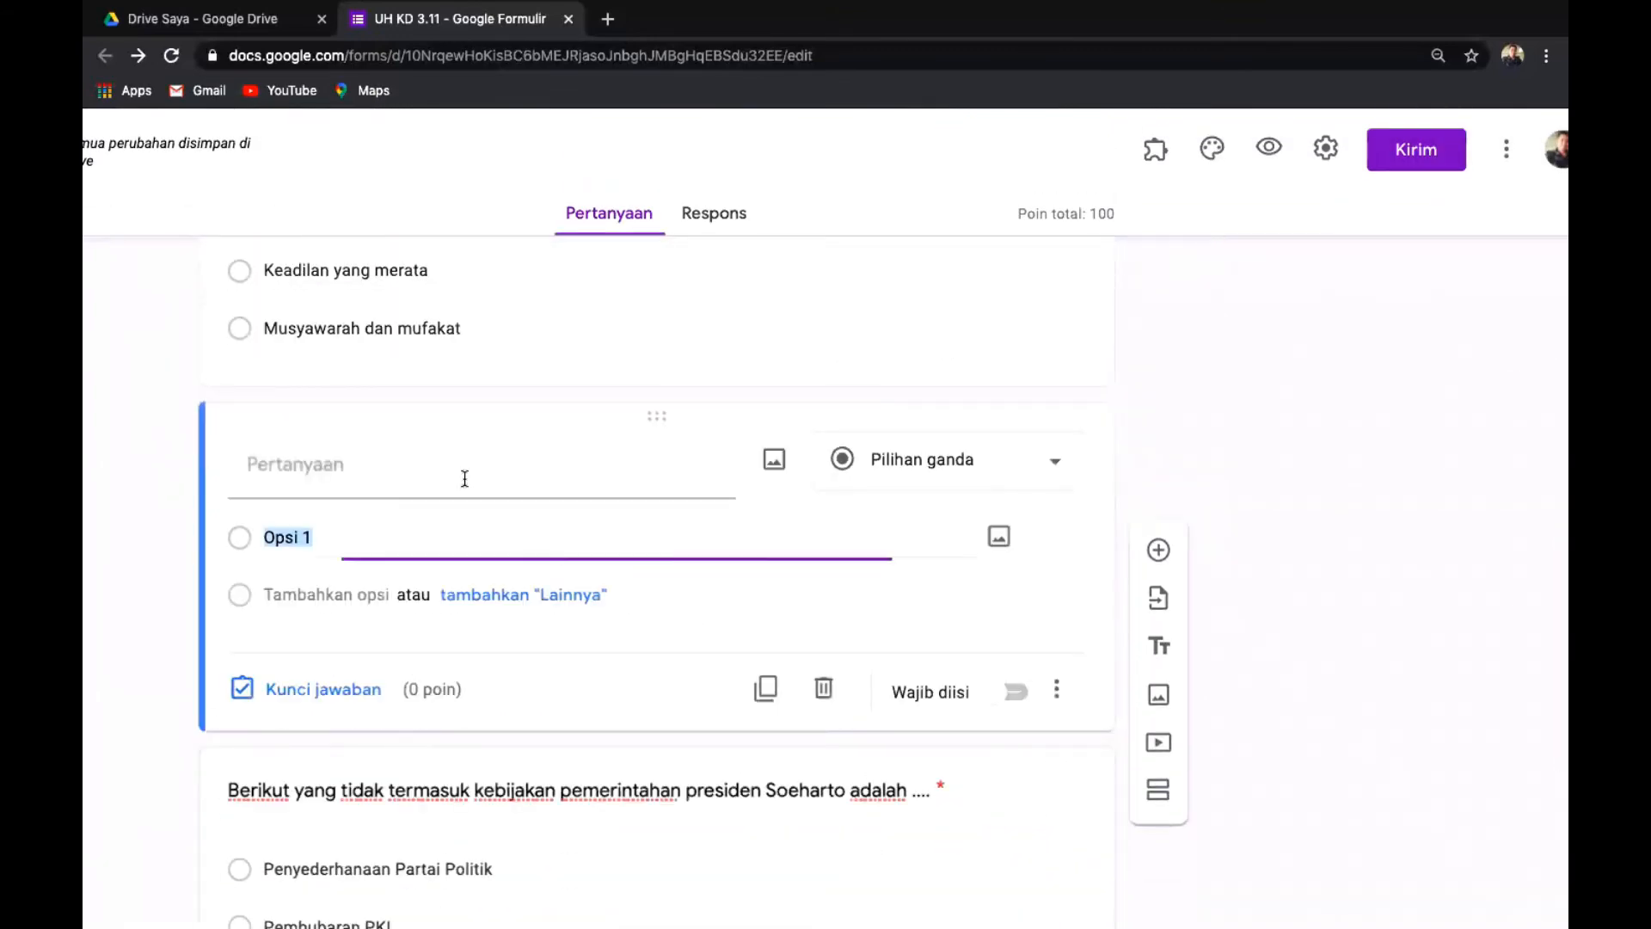
pyautogui.click(821, 688)
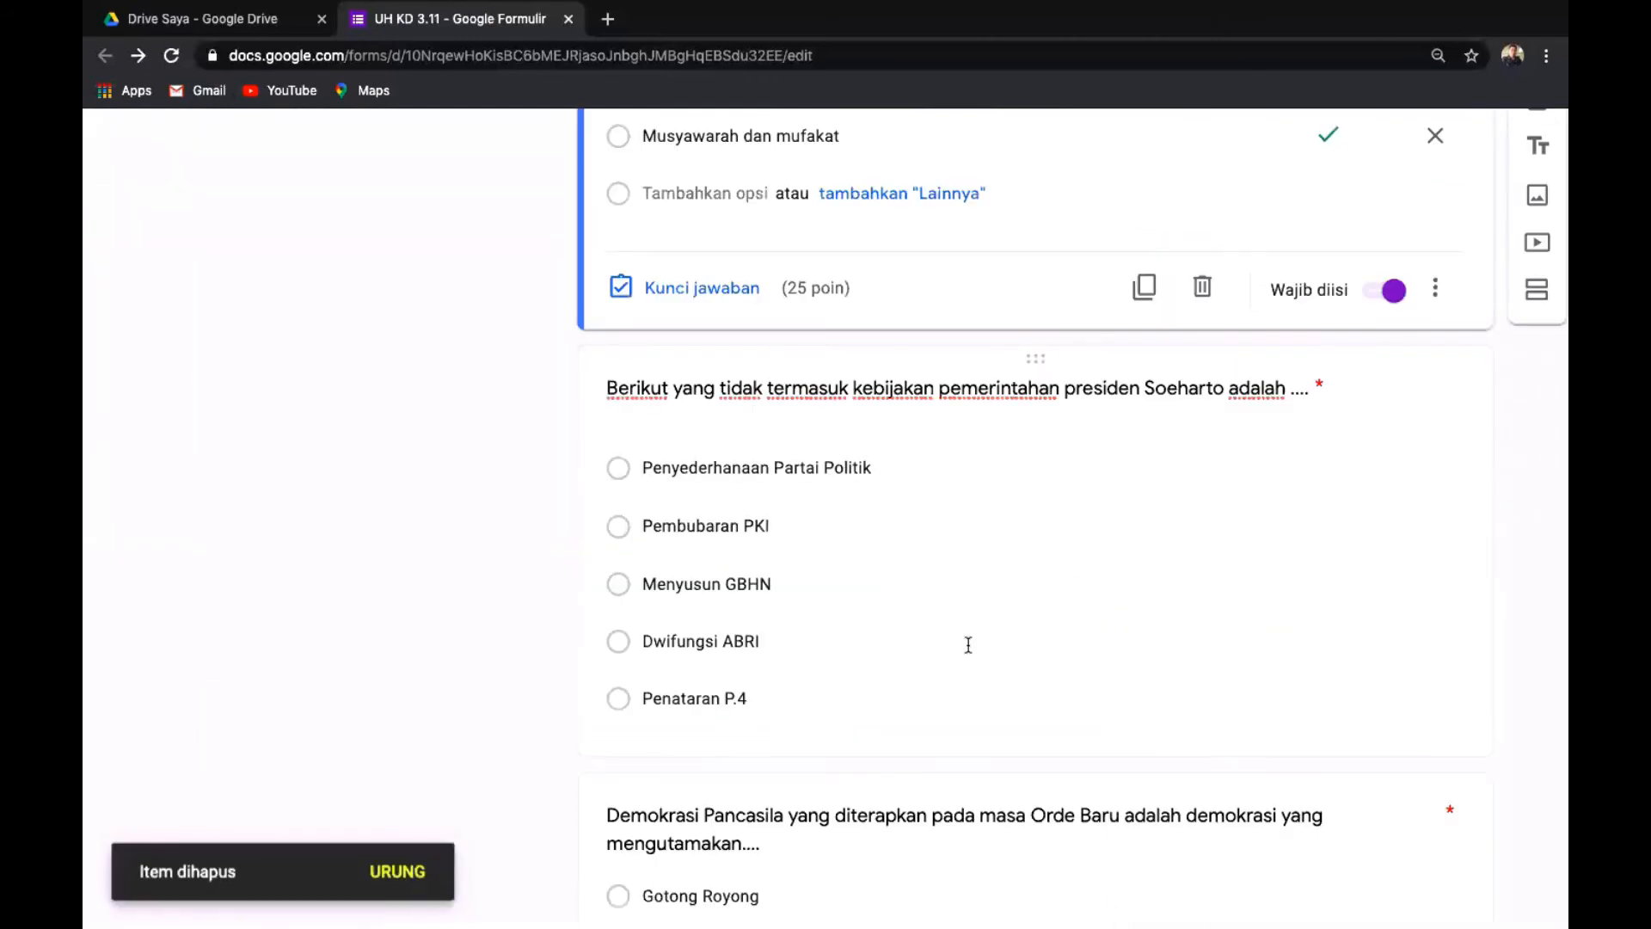
pyautogui.scroll(-3, 968, 645)
pyautogui.scroll(-1, 968, 645)
pyautogui.scroll(1, 968, 647)
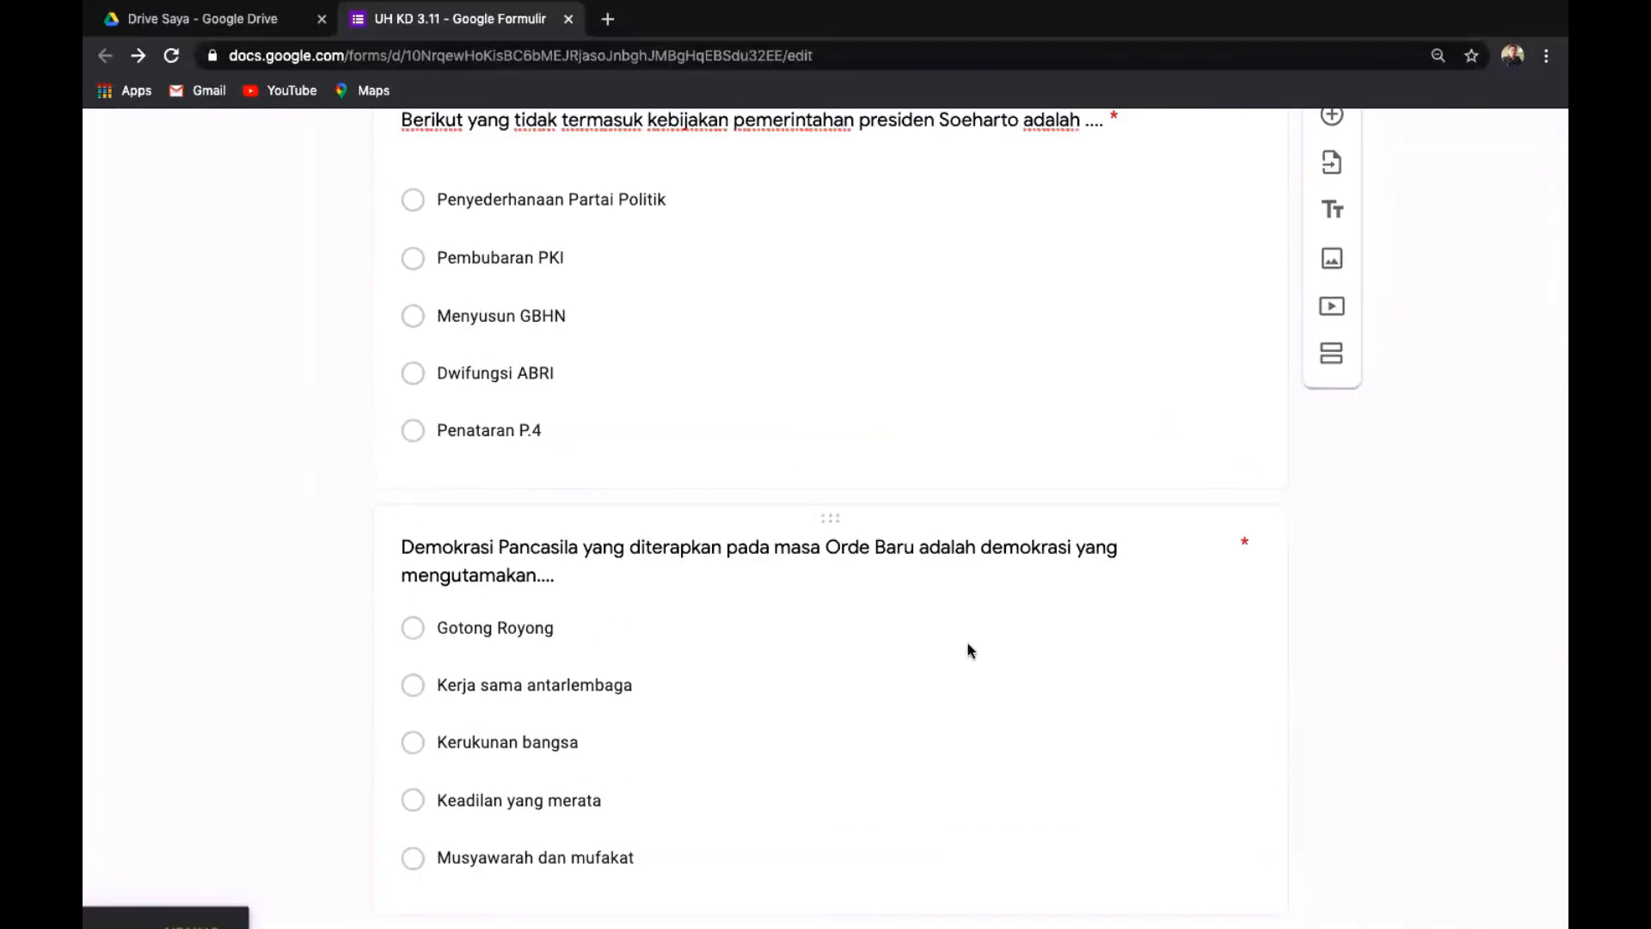
pyautogui.scroll(5, 969, 650)
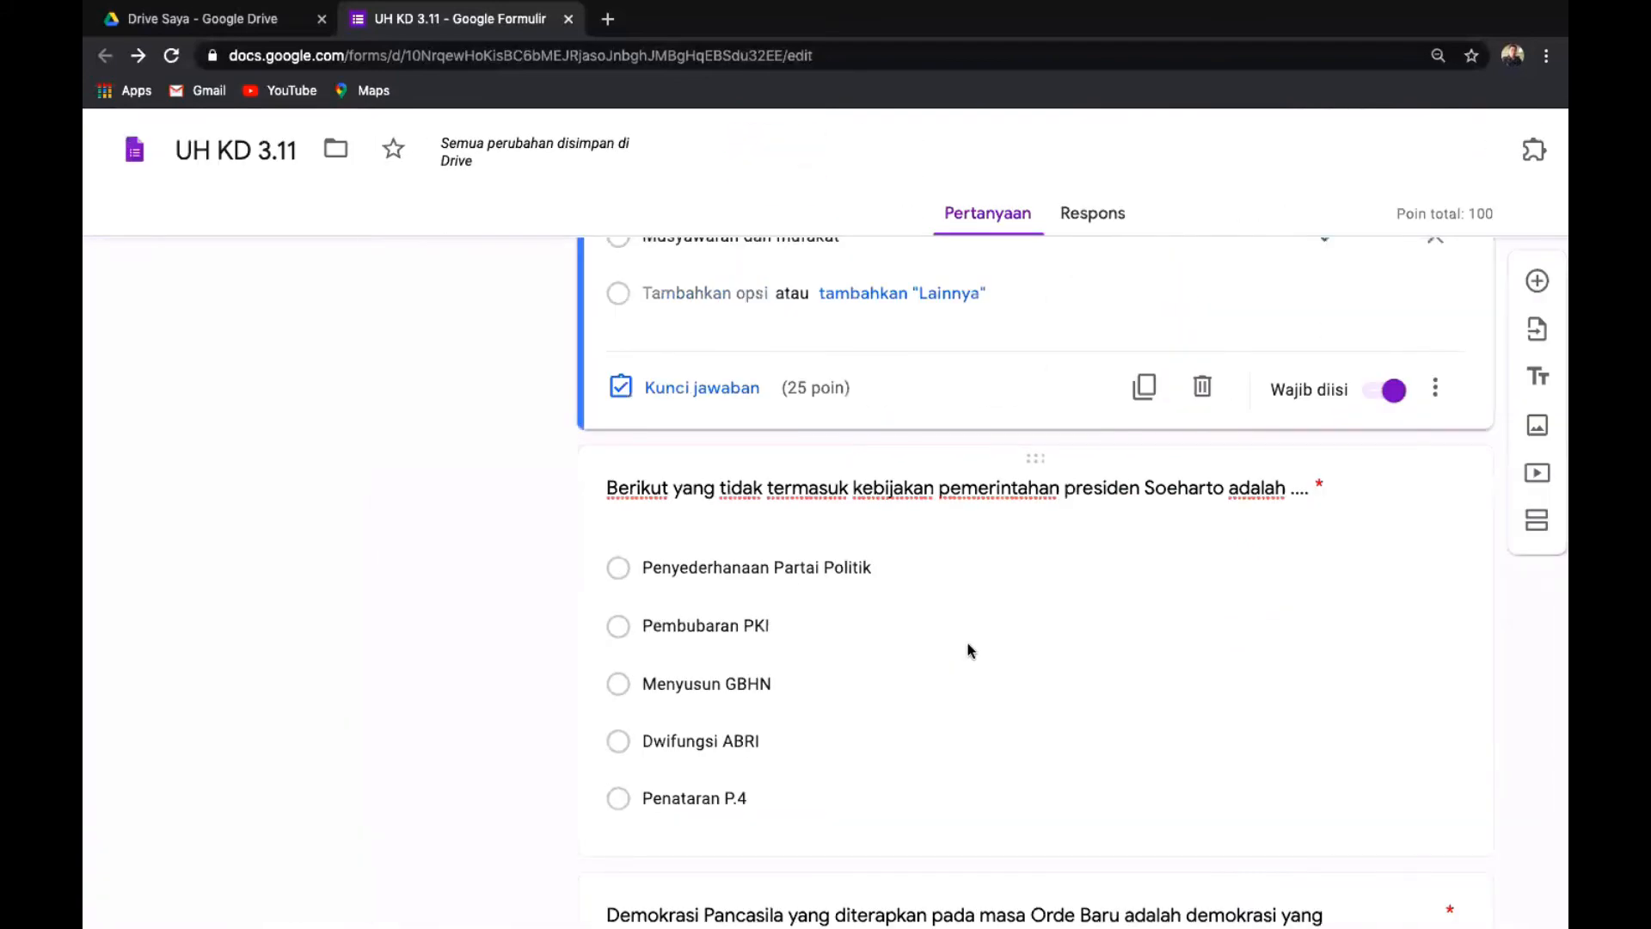
pyautogui.scroll(-2, 969, 651)
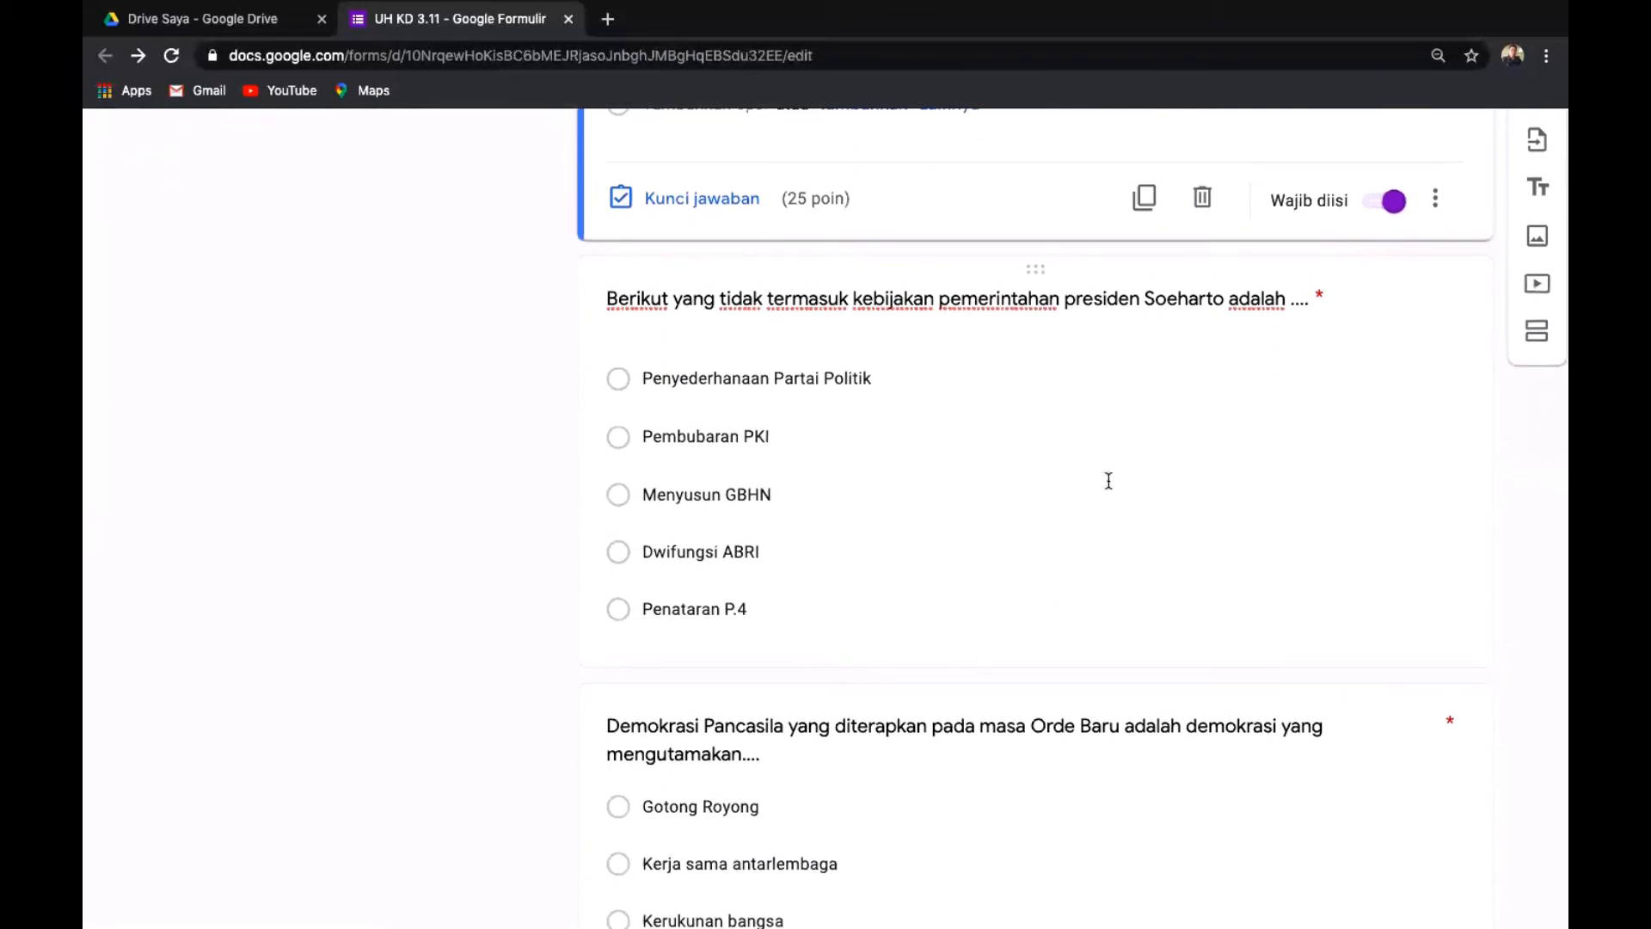
pyautogui.hscroll(2, 1108, 481)
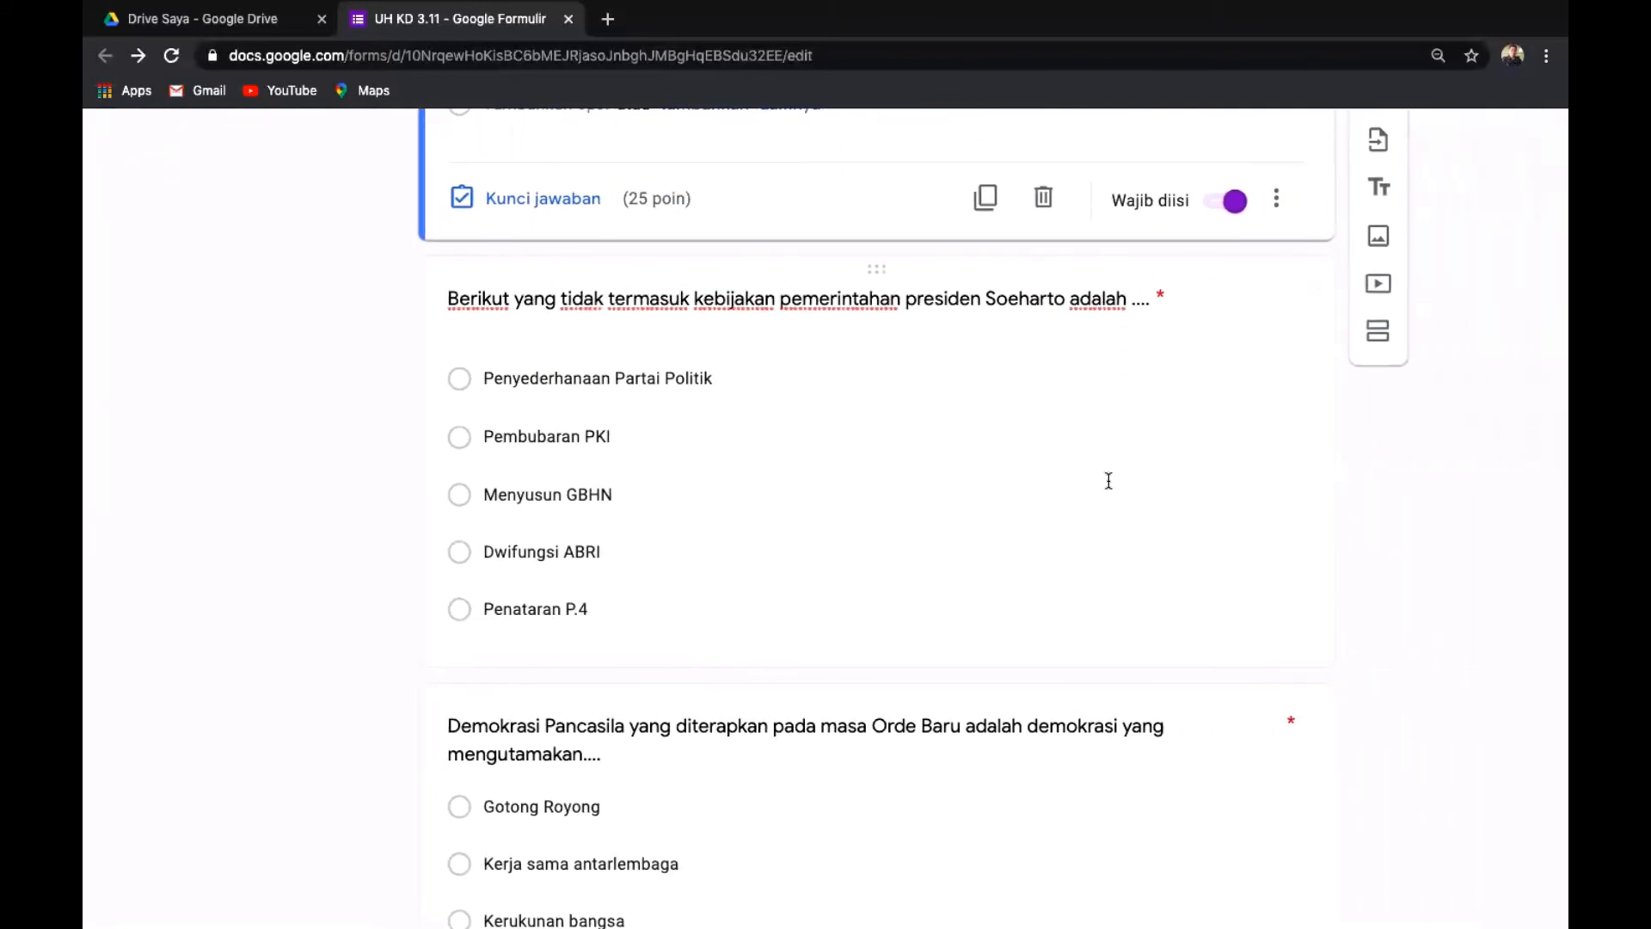
pyautogui.scroll(-1, 1109, 480)
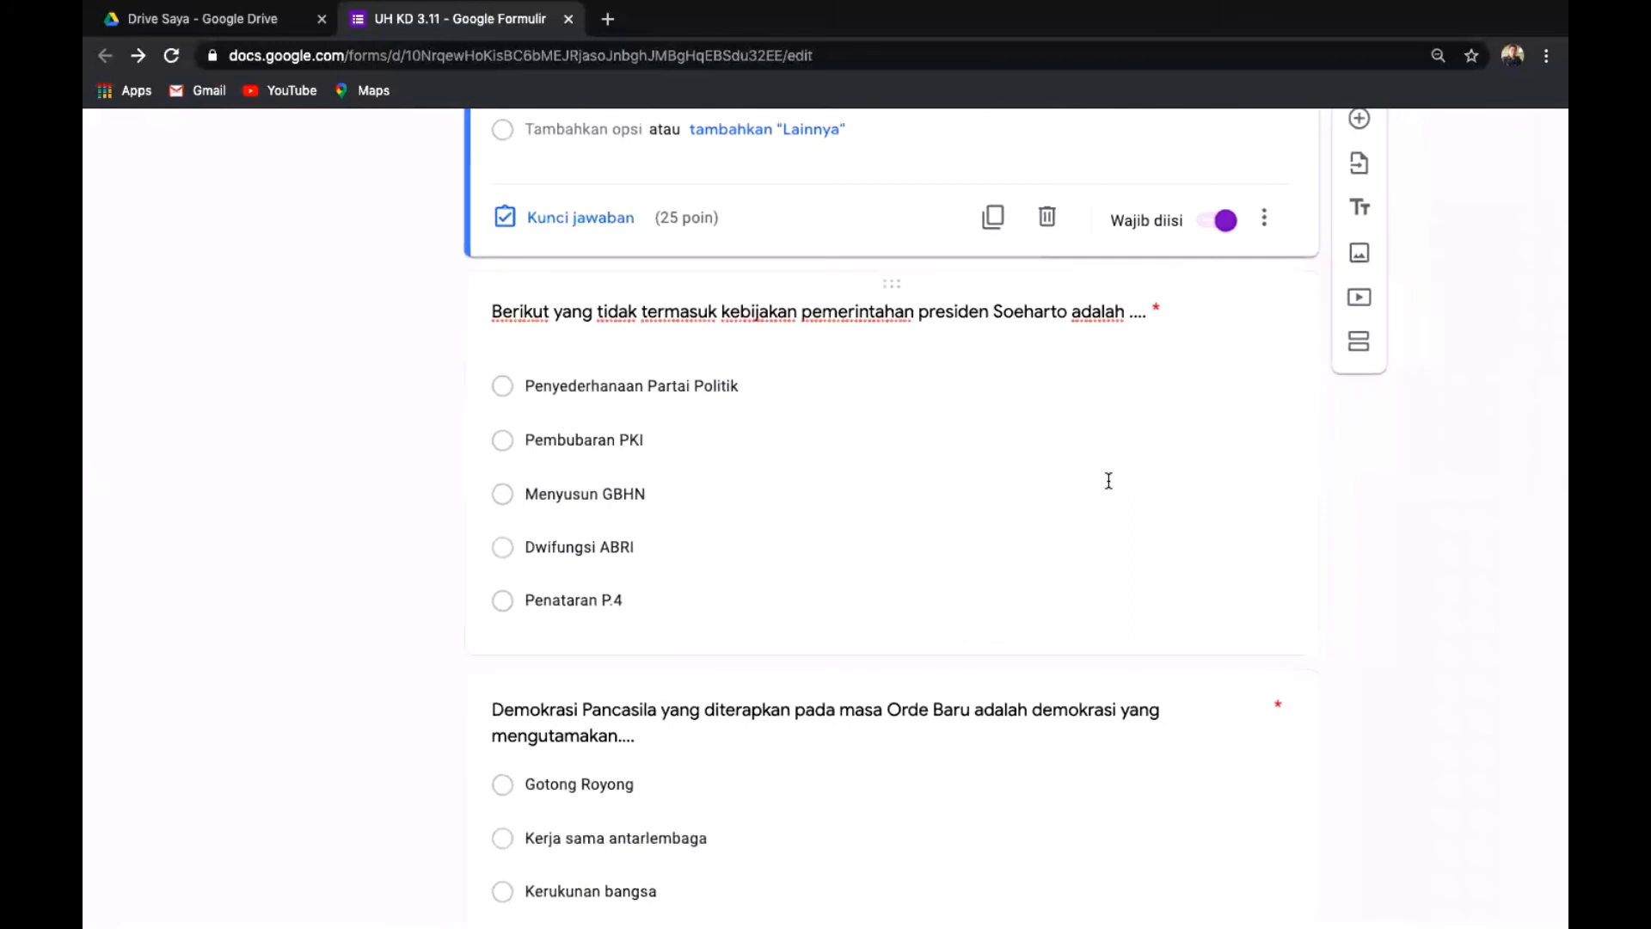
pyautogui.click(989, 325)
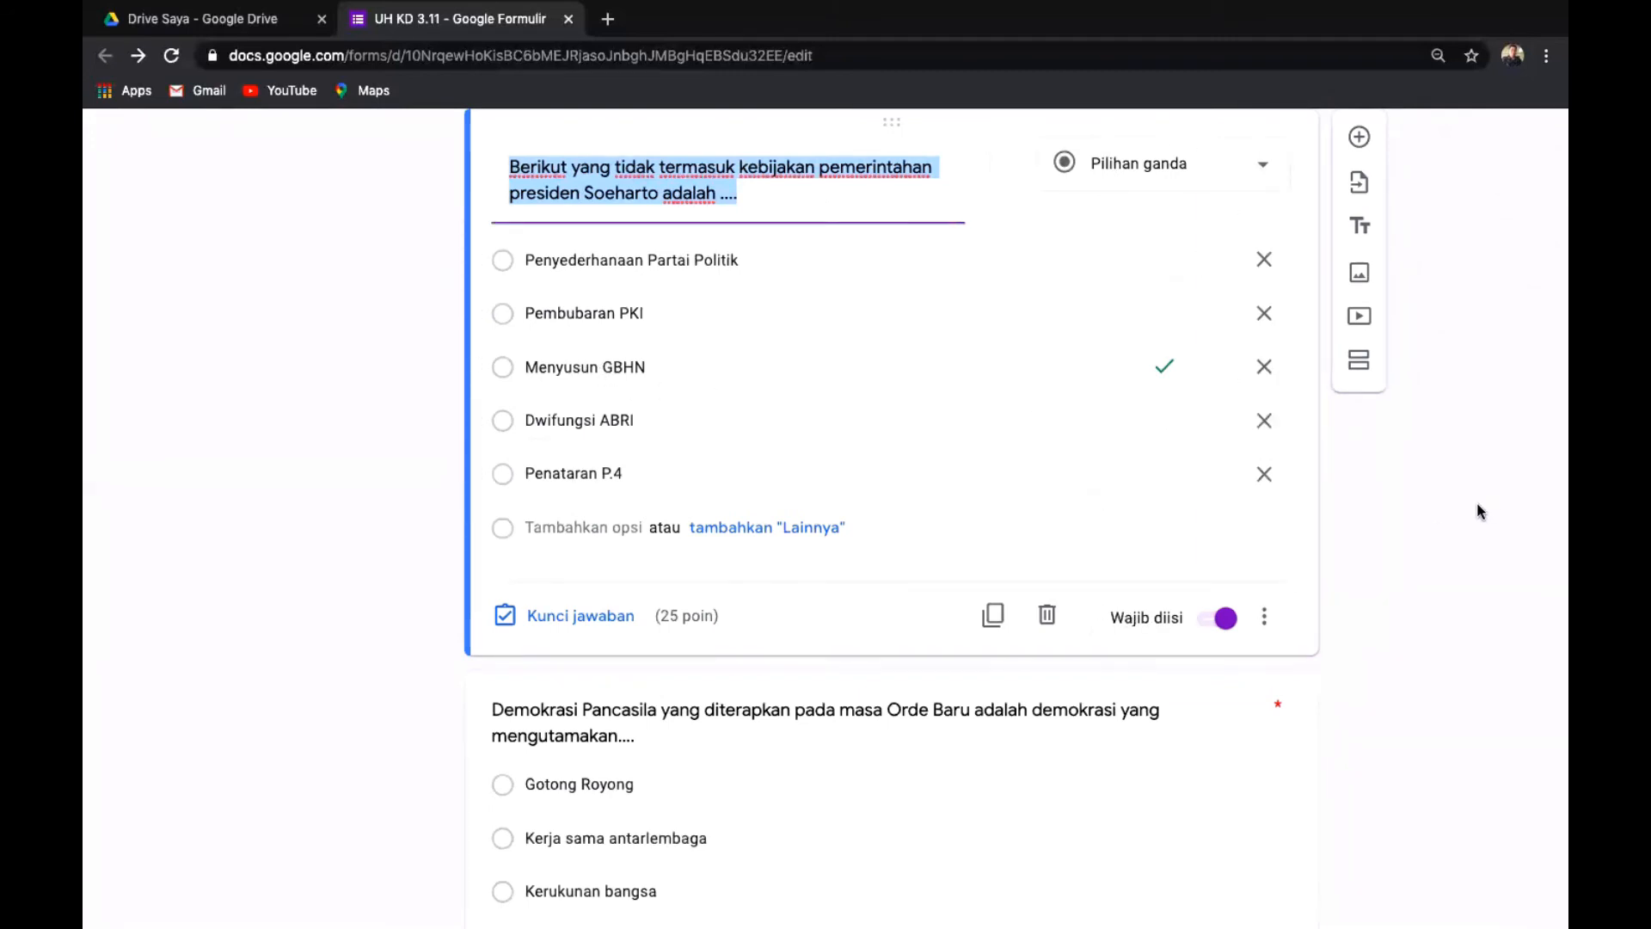
pyautogui.scroll(-1, 1478, 503)
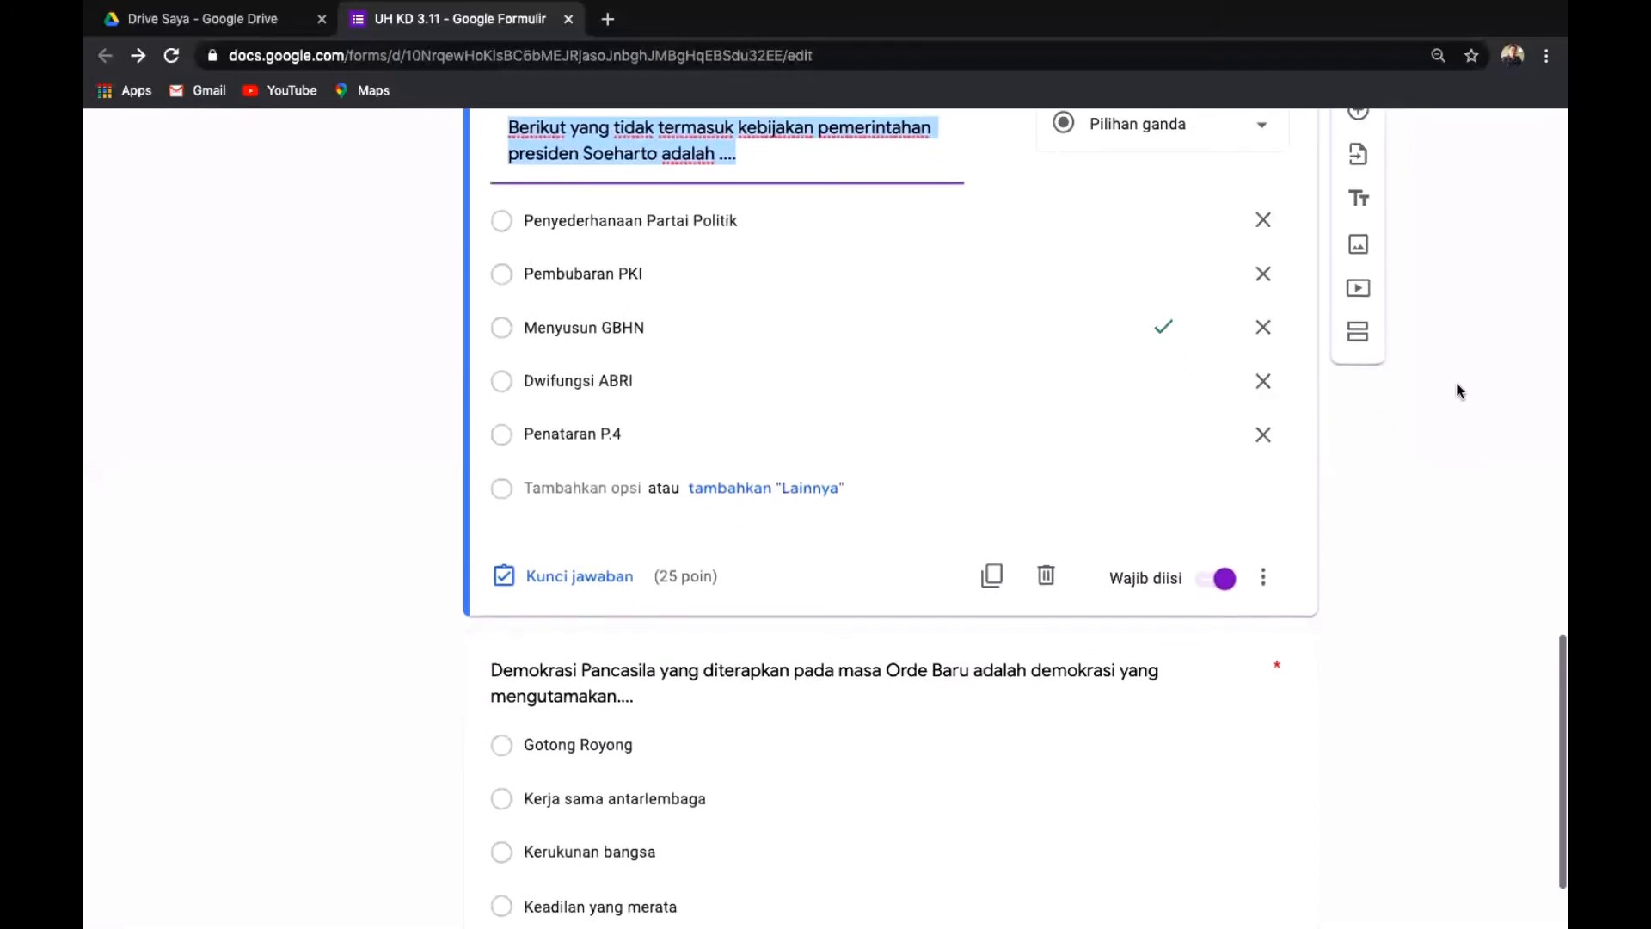
pyautogui.click(946, 842)
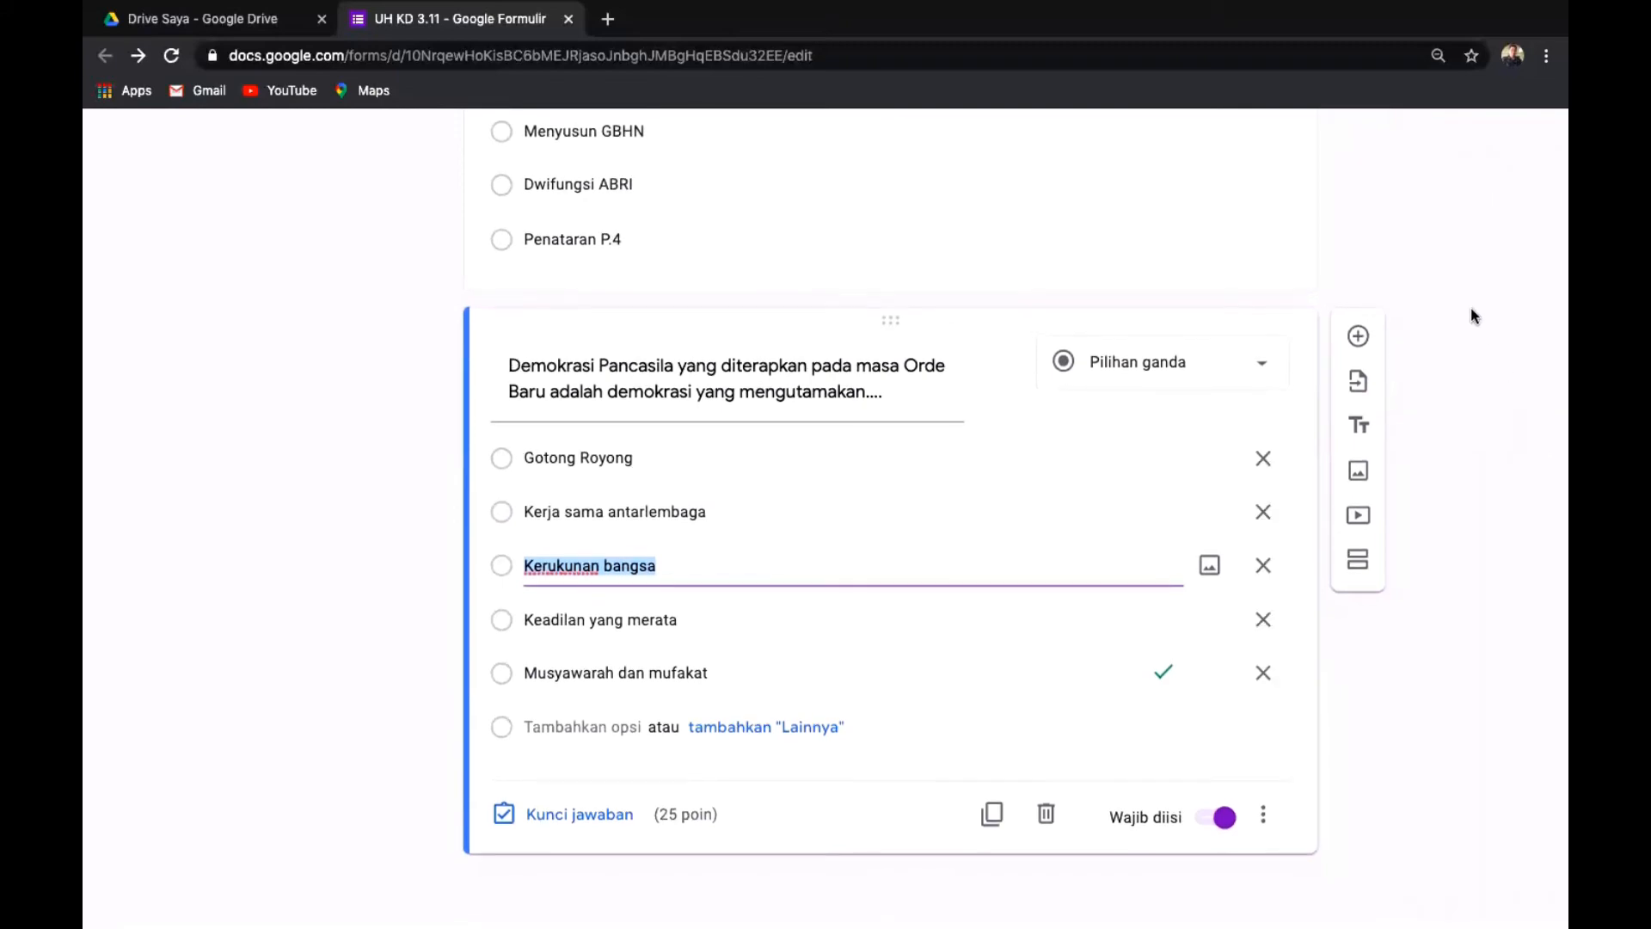
pyautogui.scroll(7, 1473, 313)
pyautogui.scroll(10, 1471, 309)
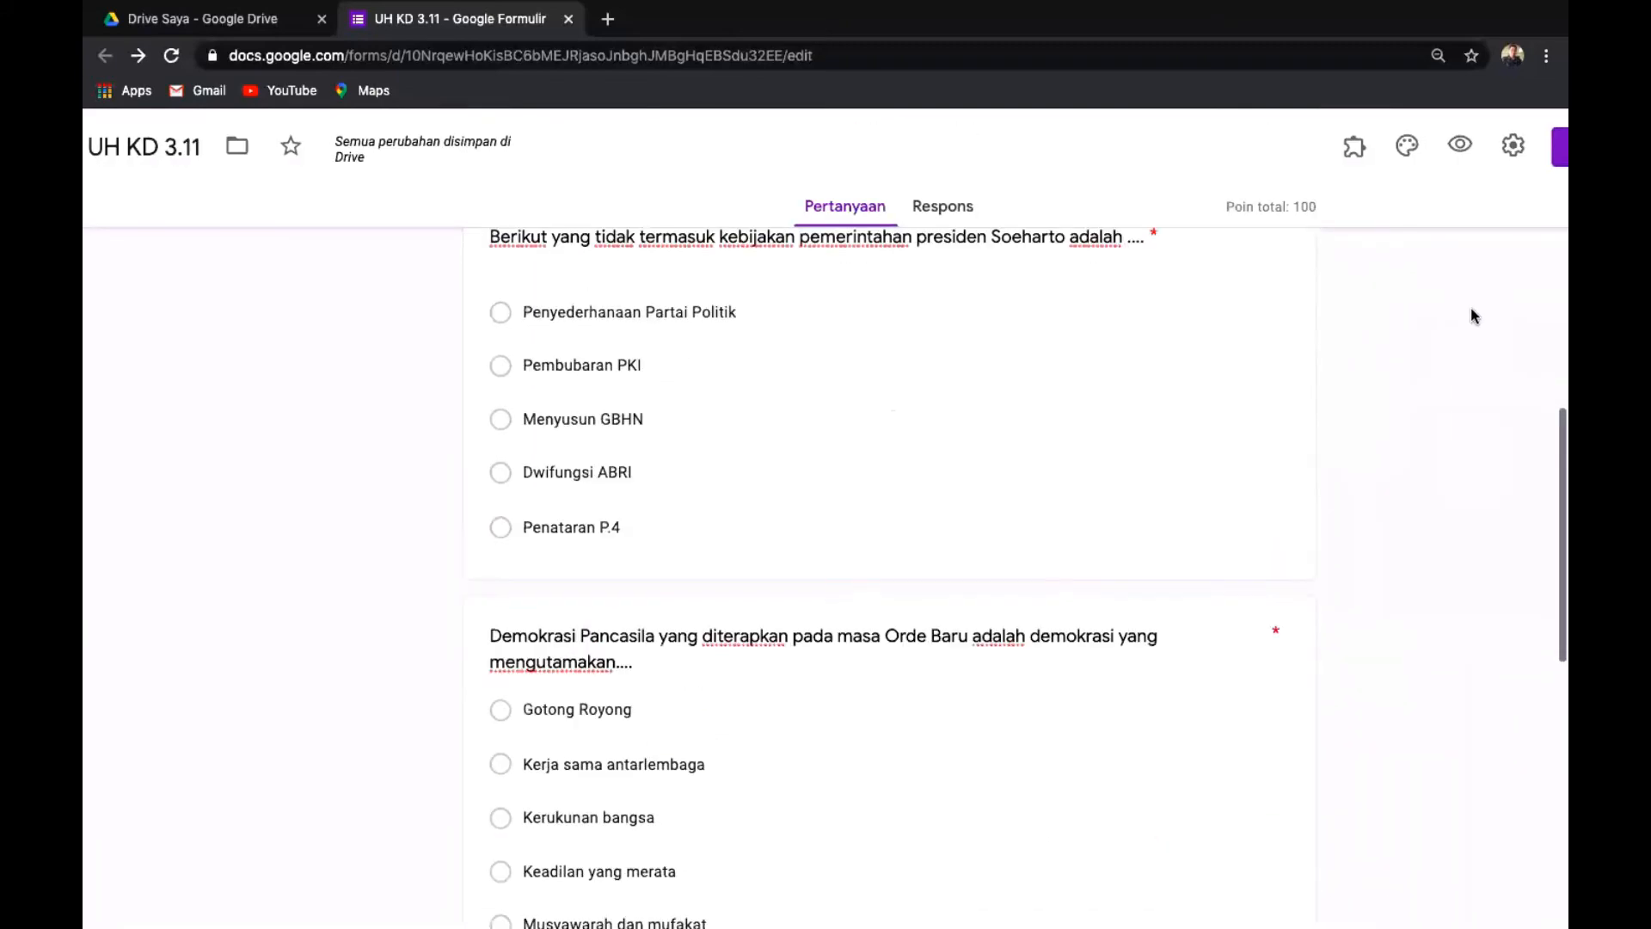
pyautogui.scroll(-3, 1472, 316)
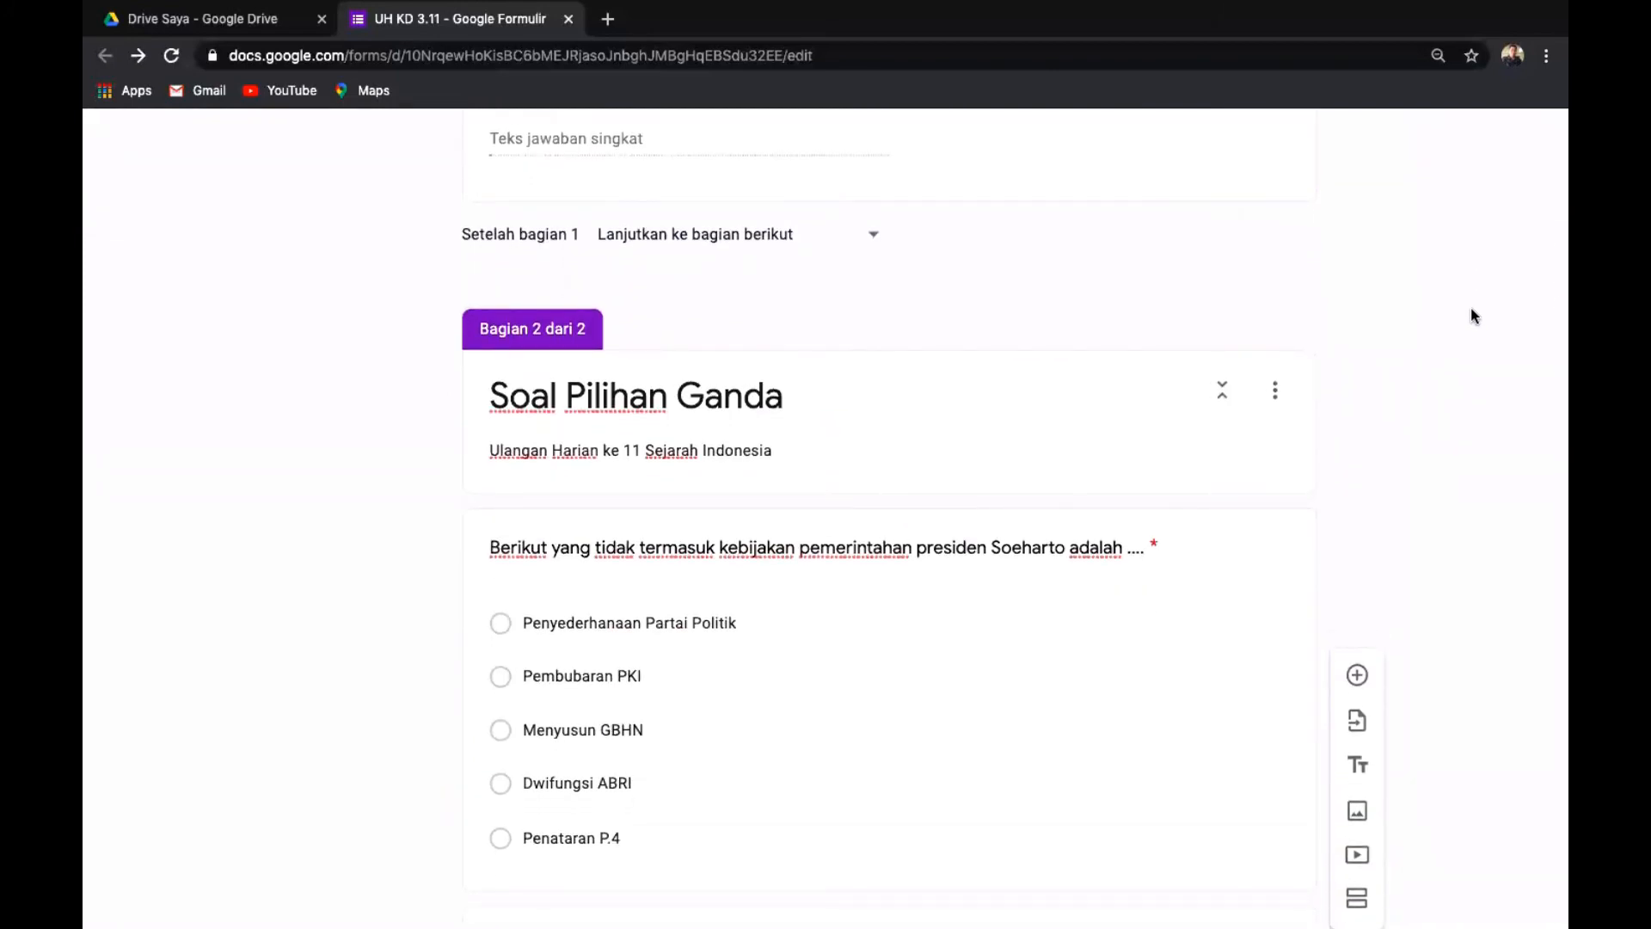
pyautogui.scroll(-1, 1471, 309)
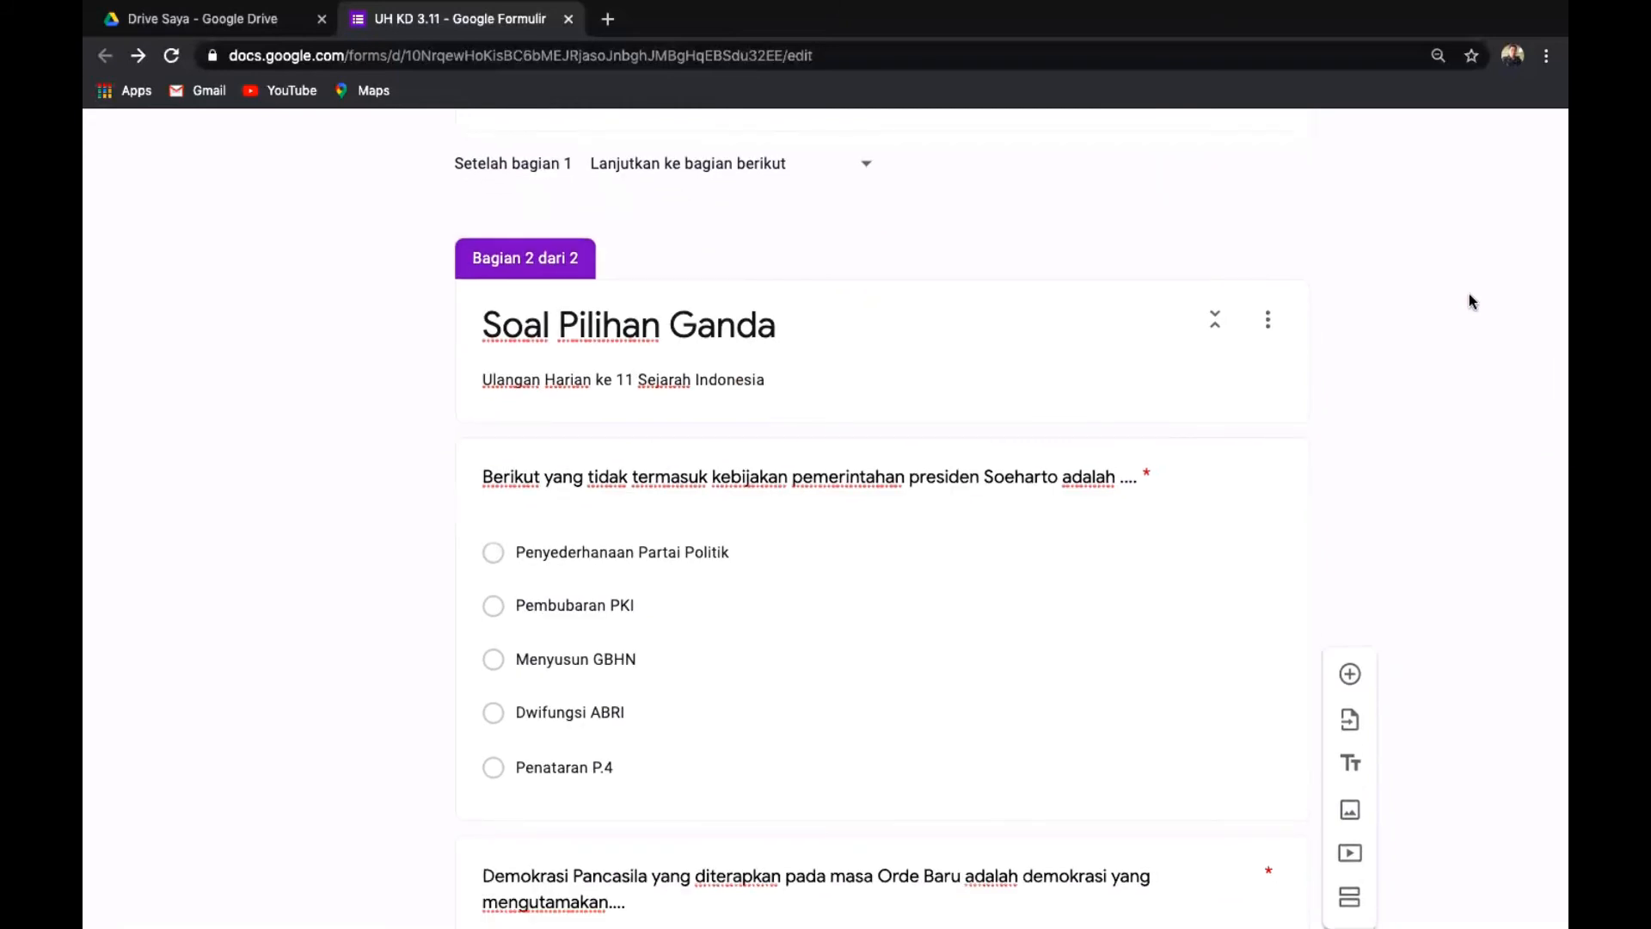
pyautogui.rightClick(1469, 293)
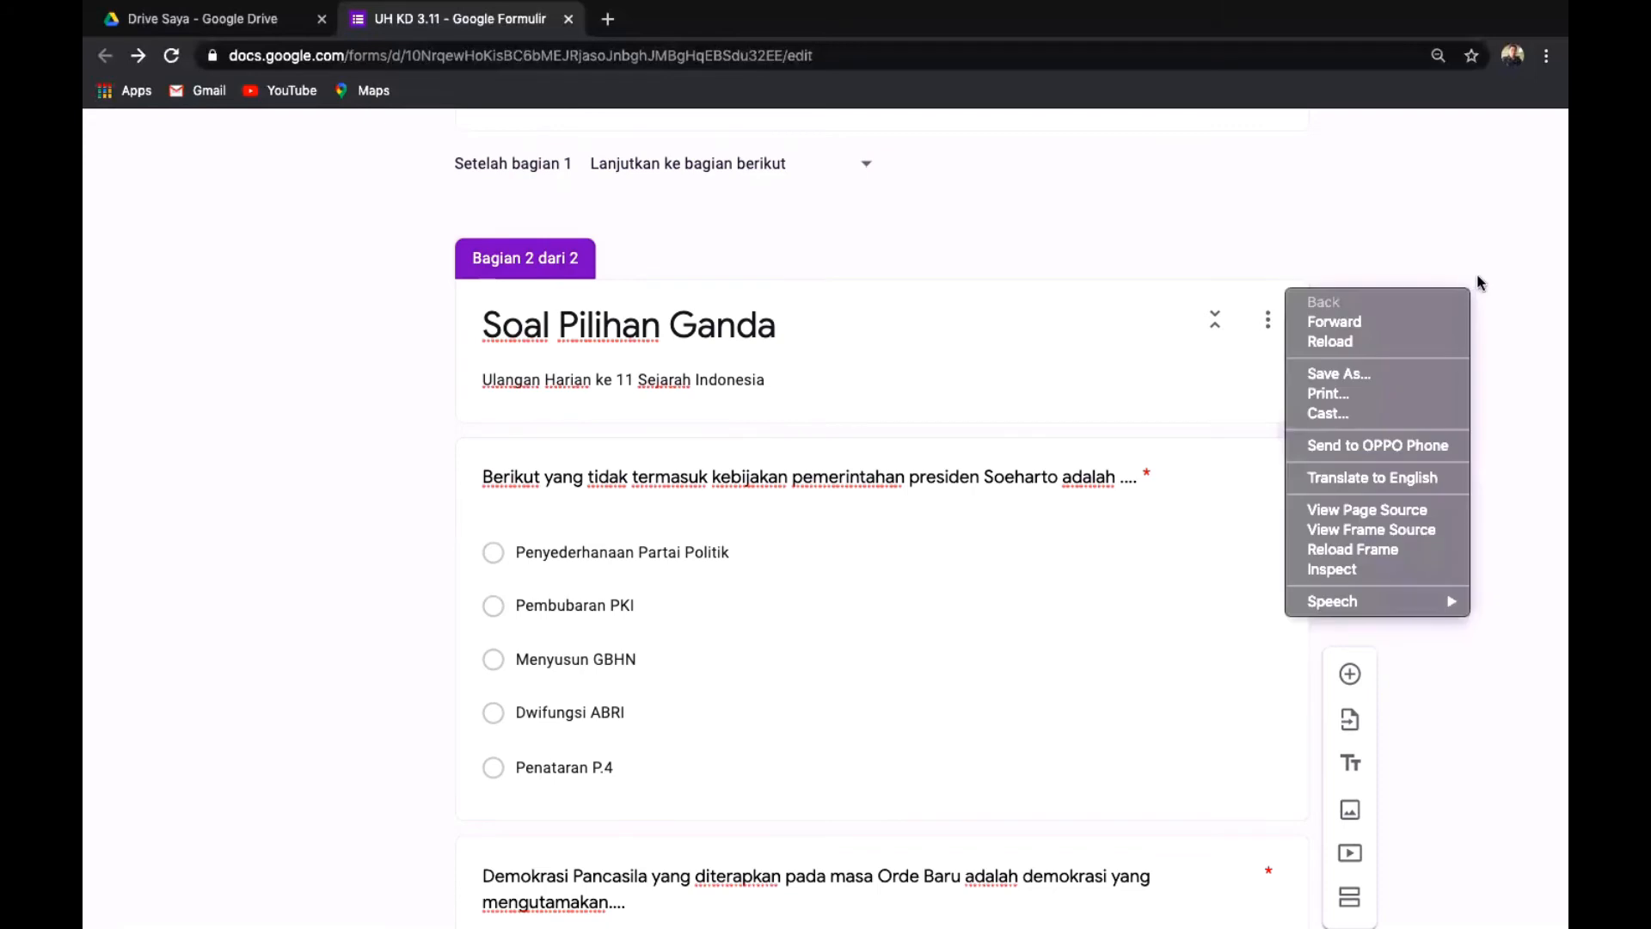
pyautogui.click(1509, 327)
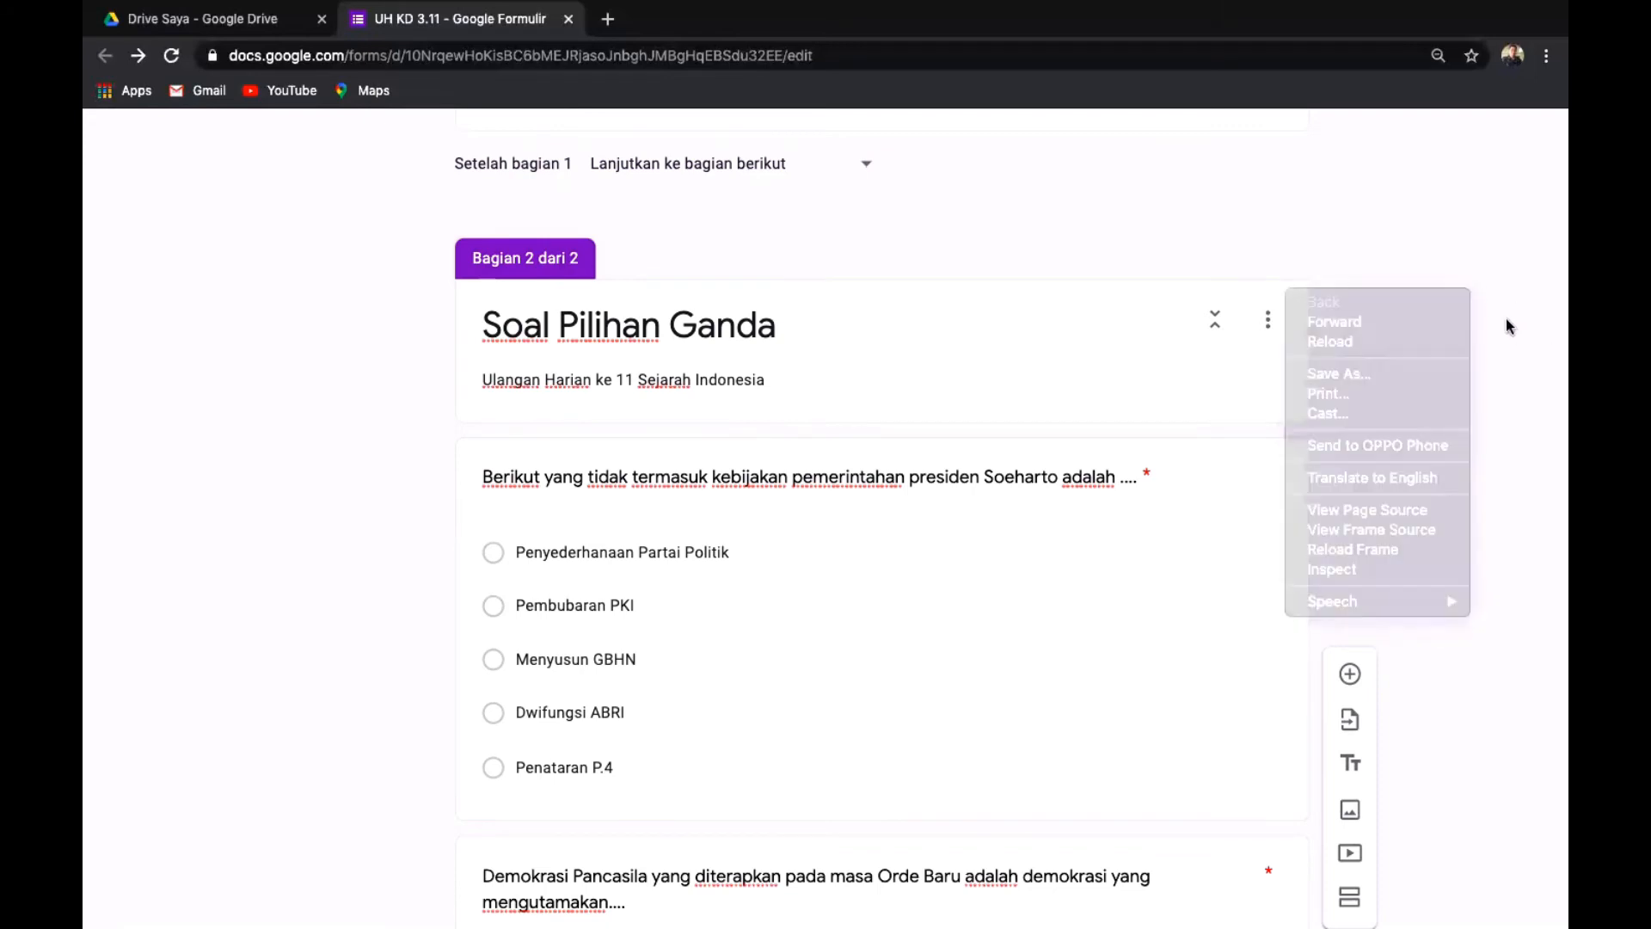
pyautogui.scroll(-4, 1509, 327)
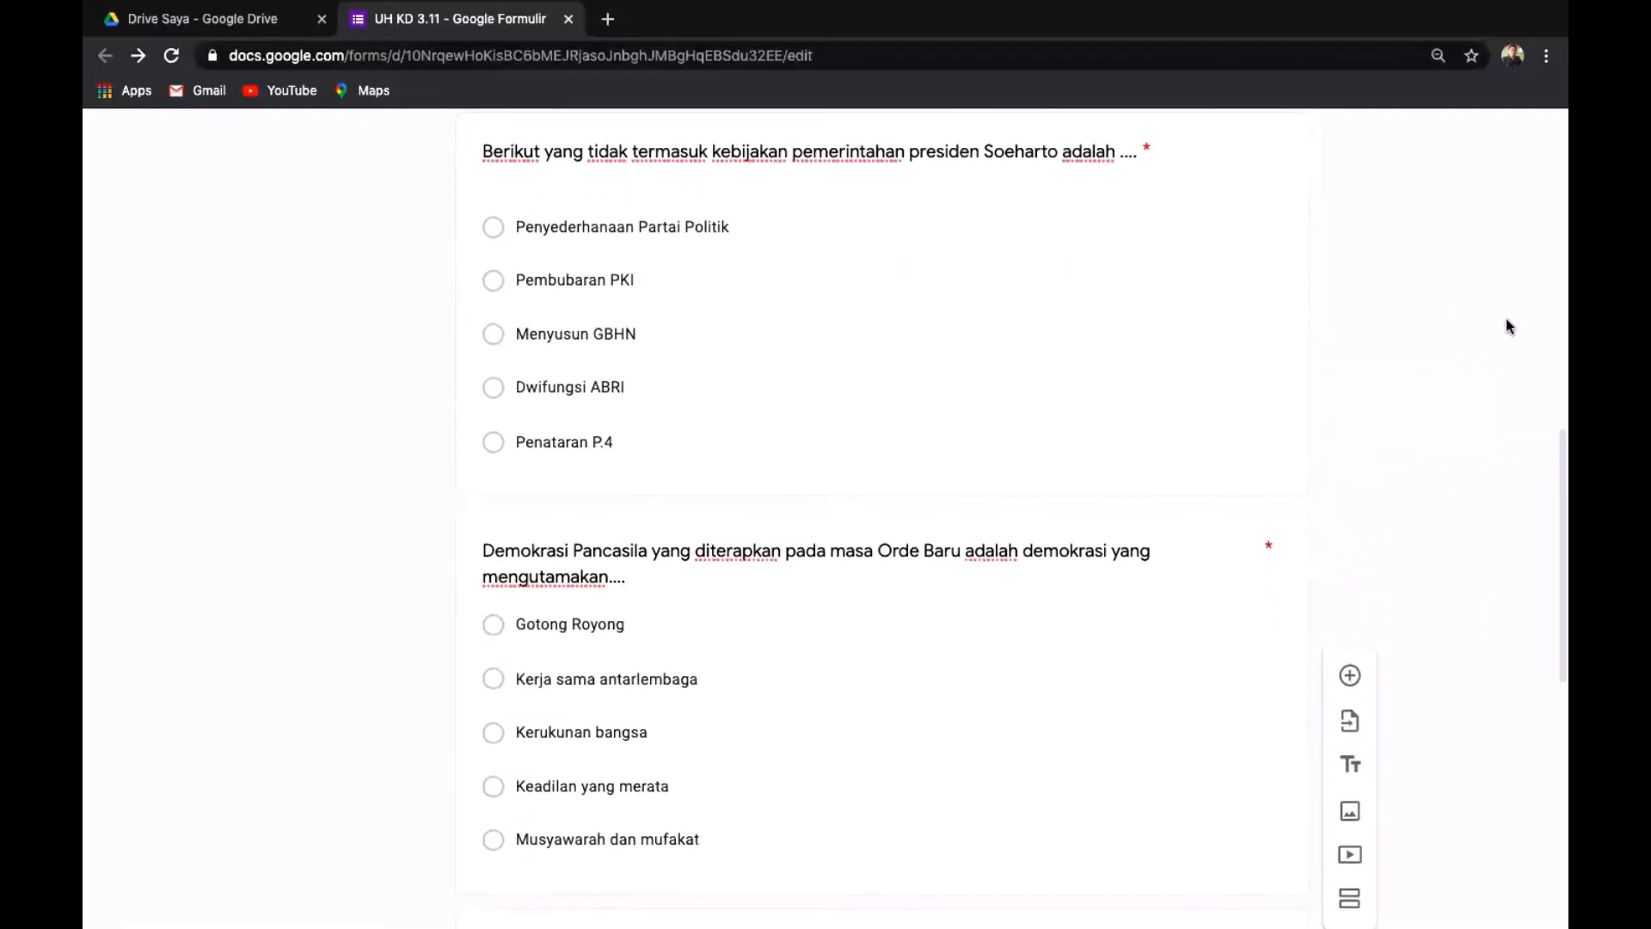
pyautogui.scroll(-3, 1505, 325)
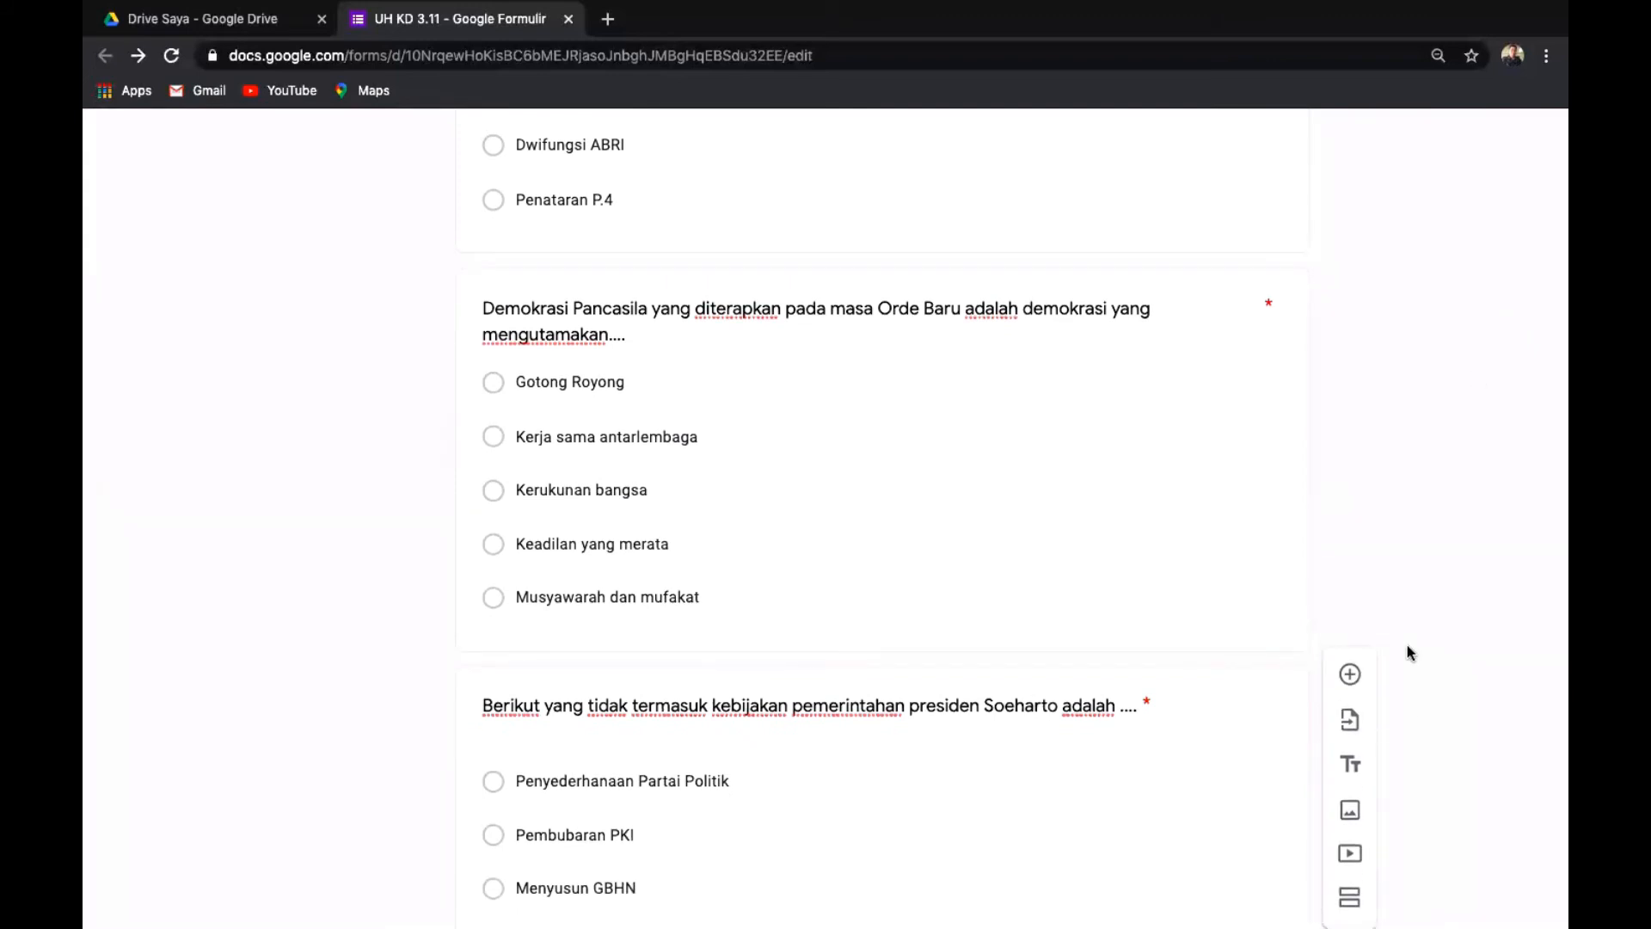
pyautogui.scroll(-2, 1406, 638)
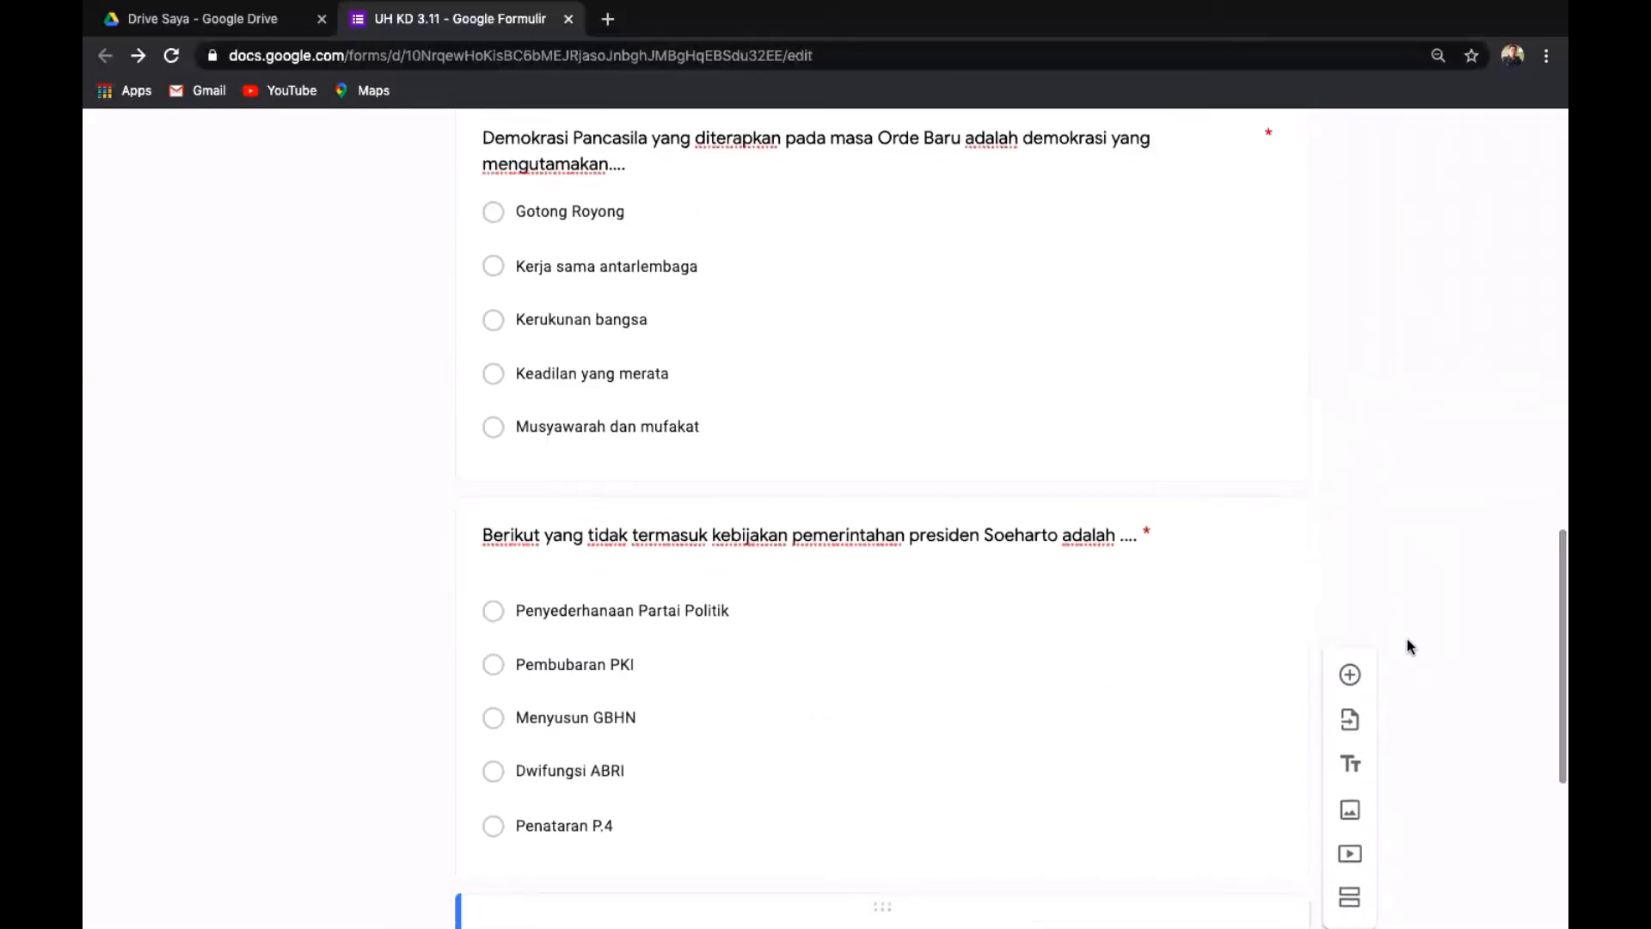
pyautogui.scroll(-1, 1407, 638)
pyautogui.scroll(-6, 1407, 638)
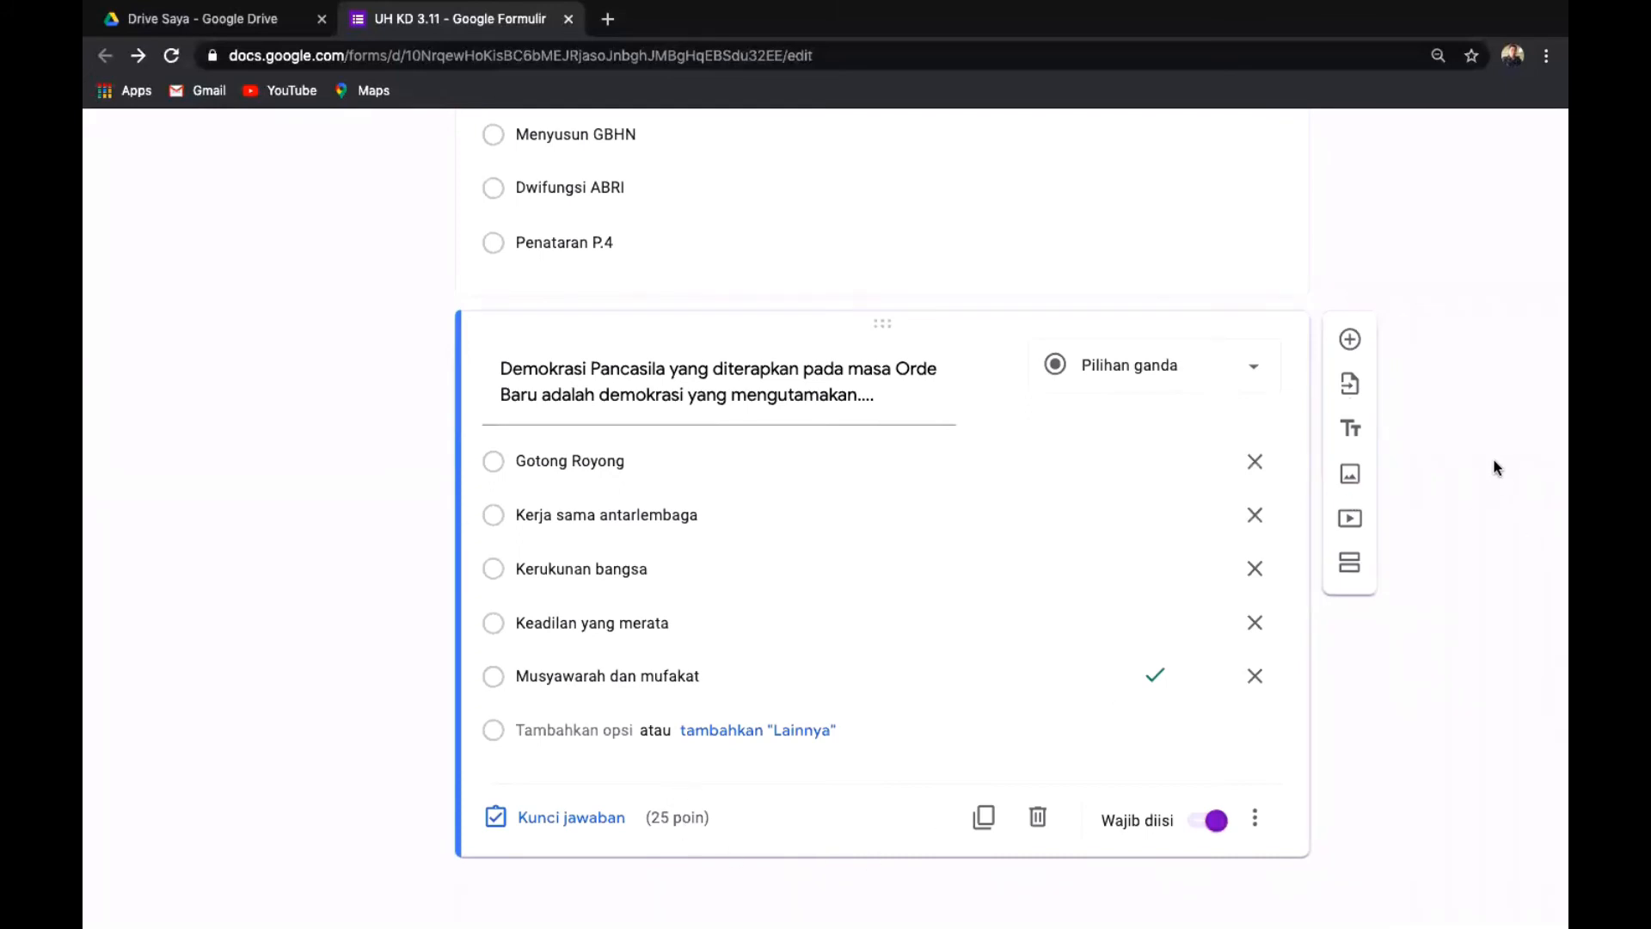
pyautogui.scroll(6, 1497, 467)
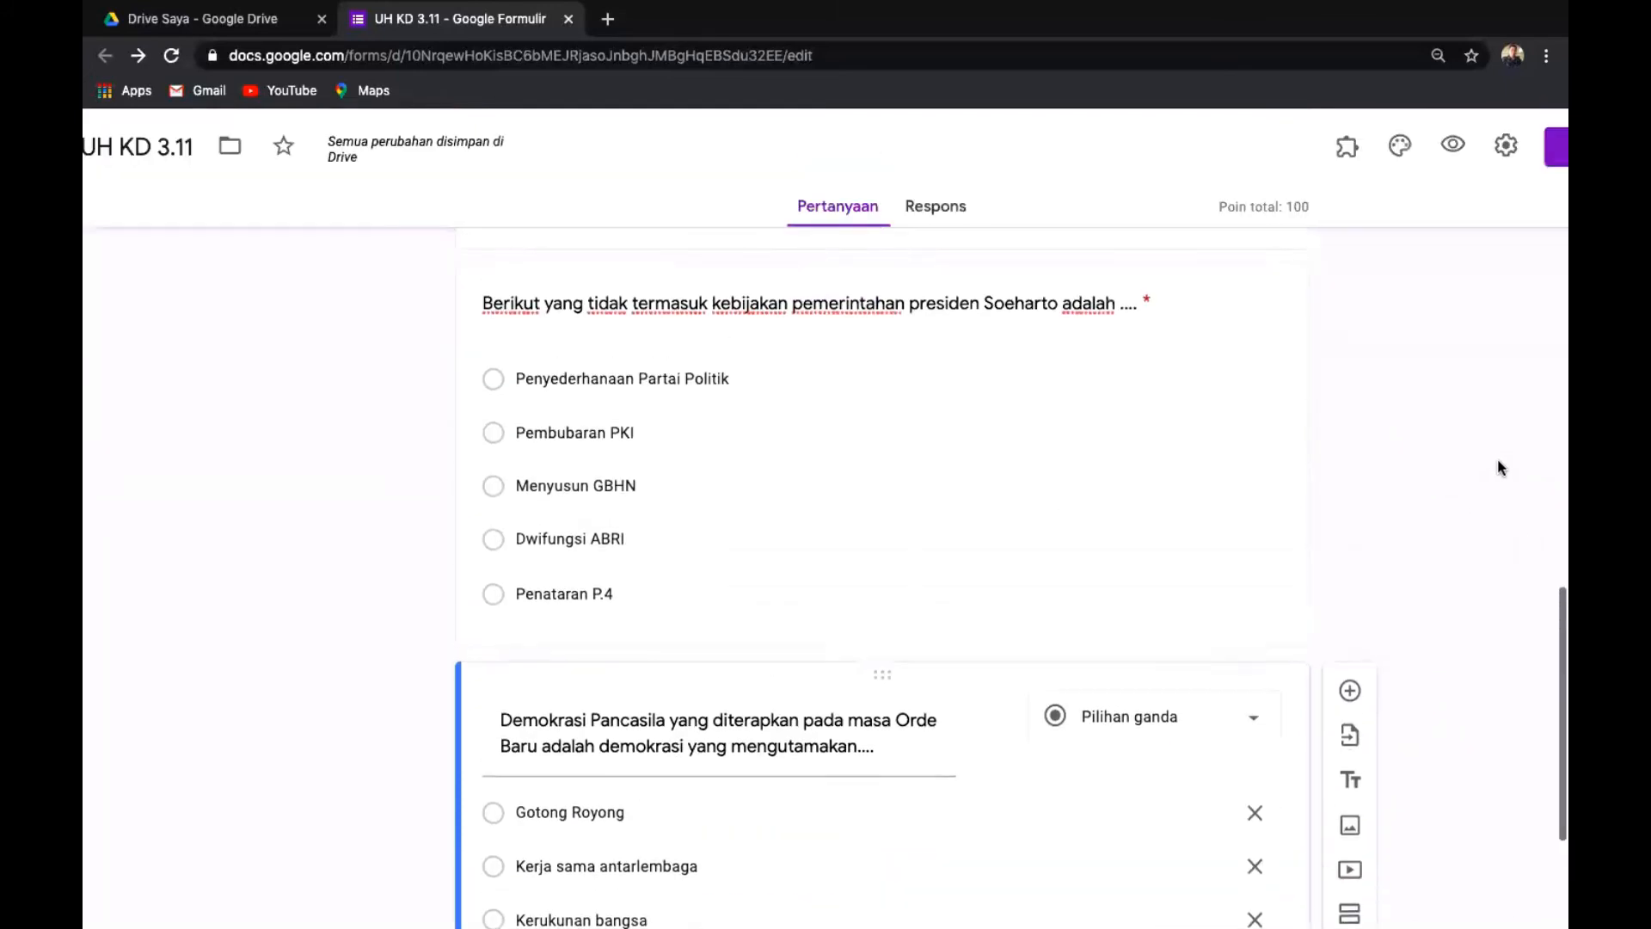
pyautogui.scroll(2, 1498, 467)
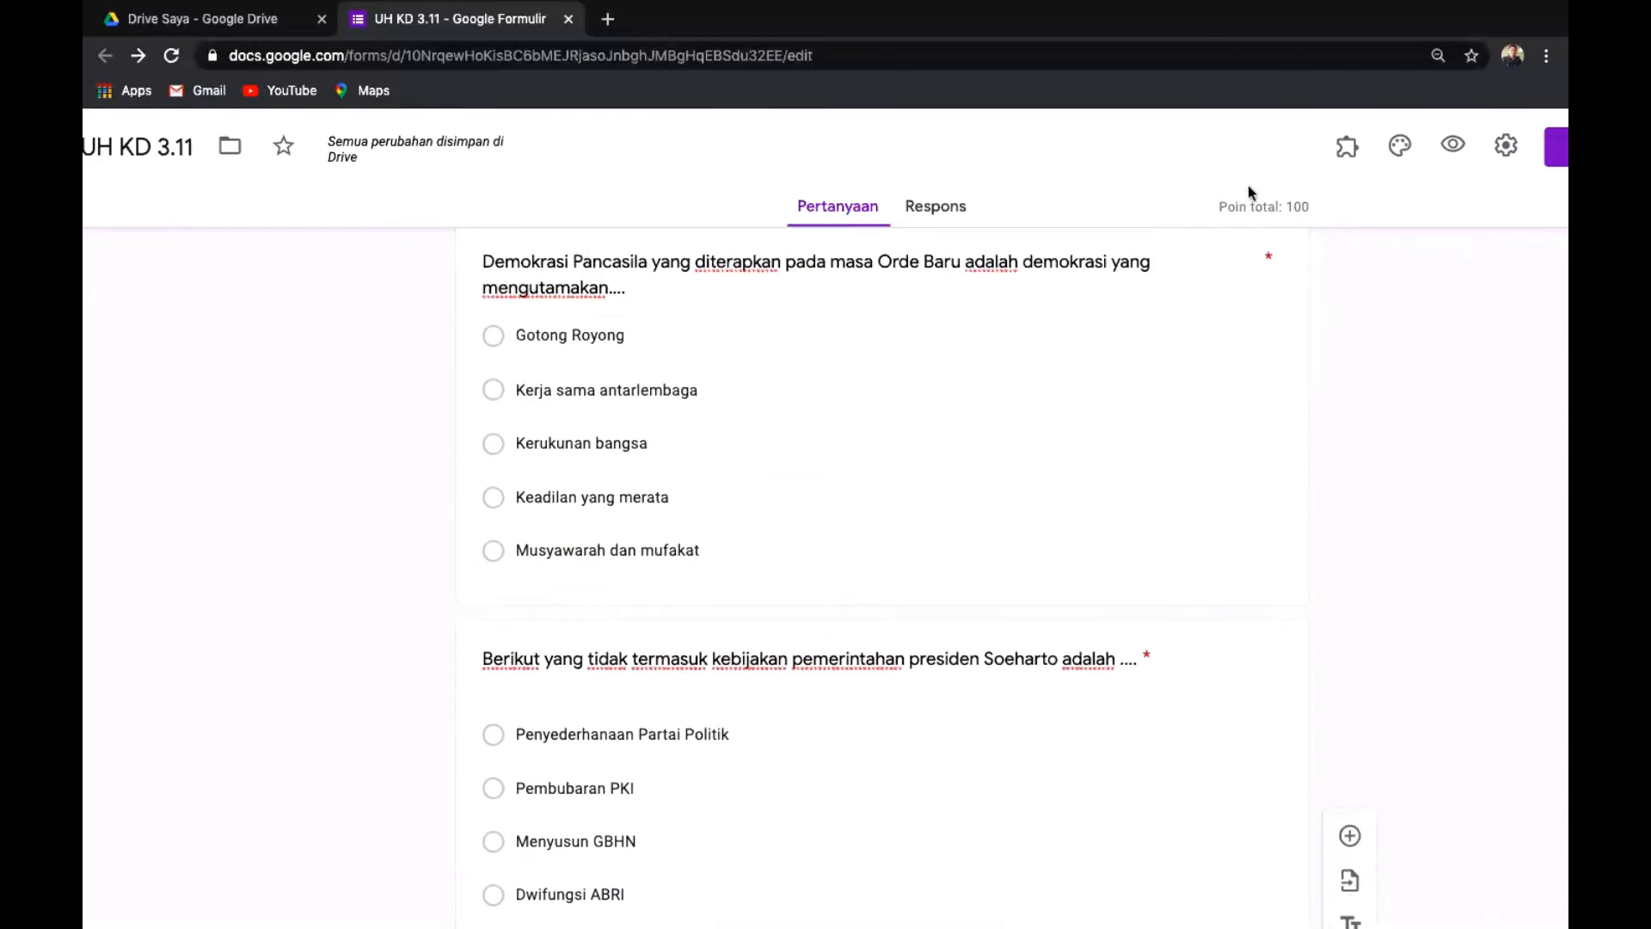
pyautogui.scroll(5, 1509, 375)
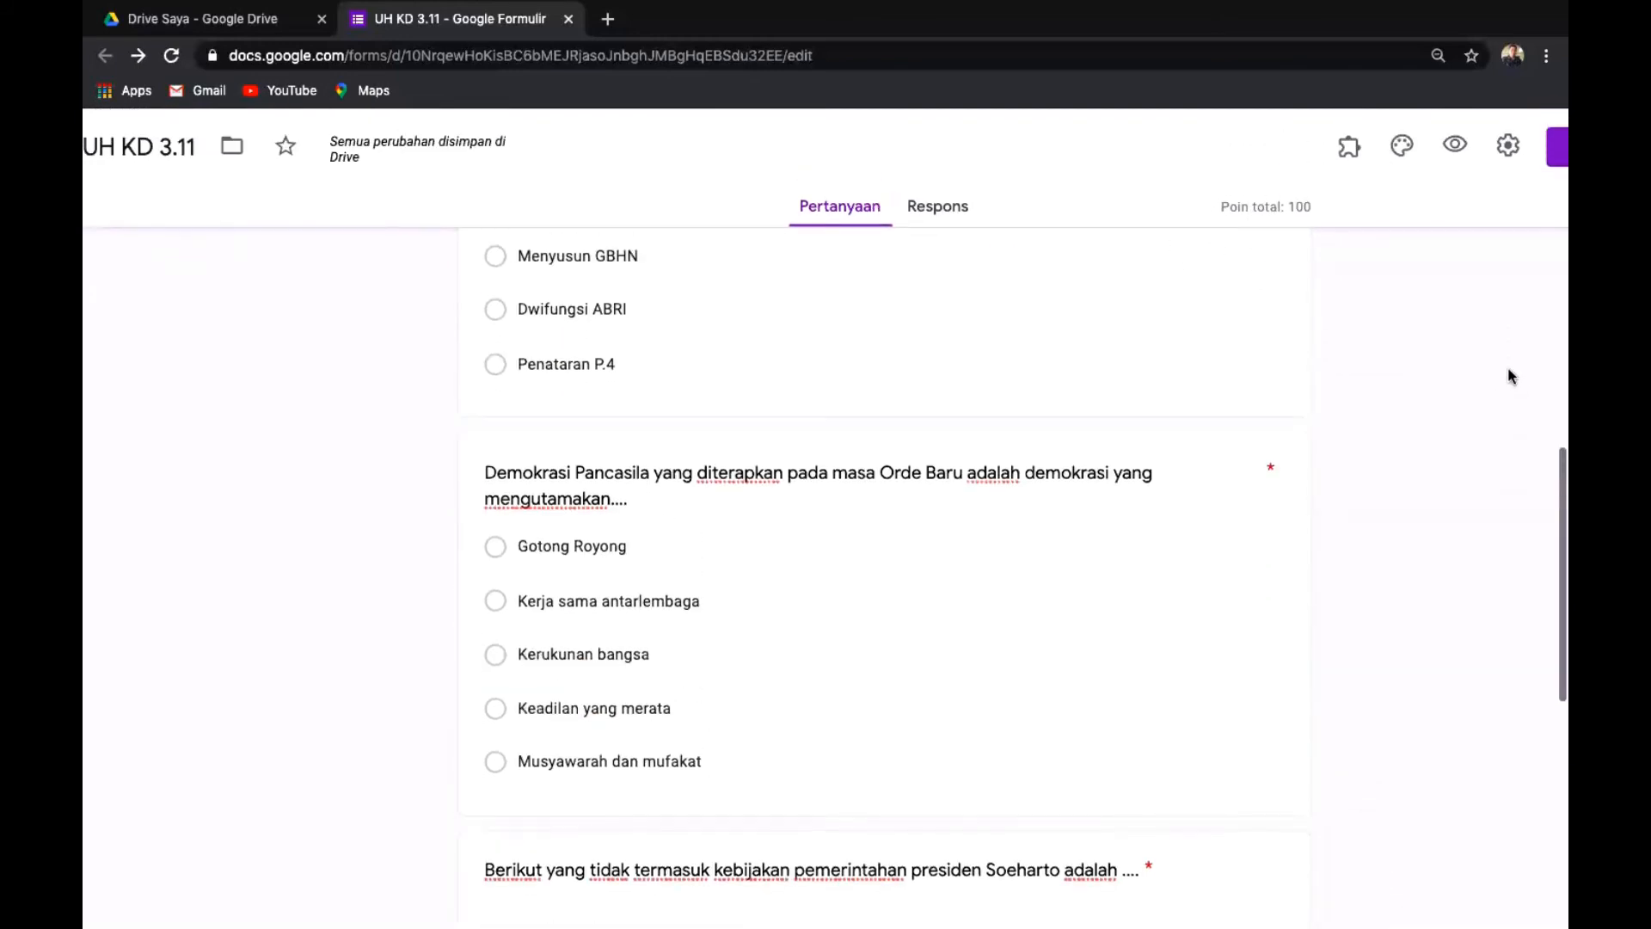
pyautogui.scroll(5, 1508, 376)
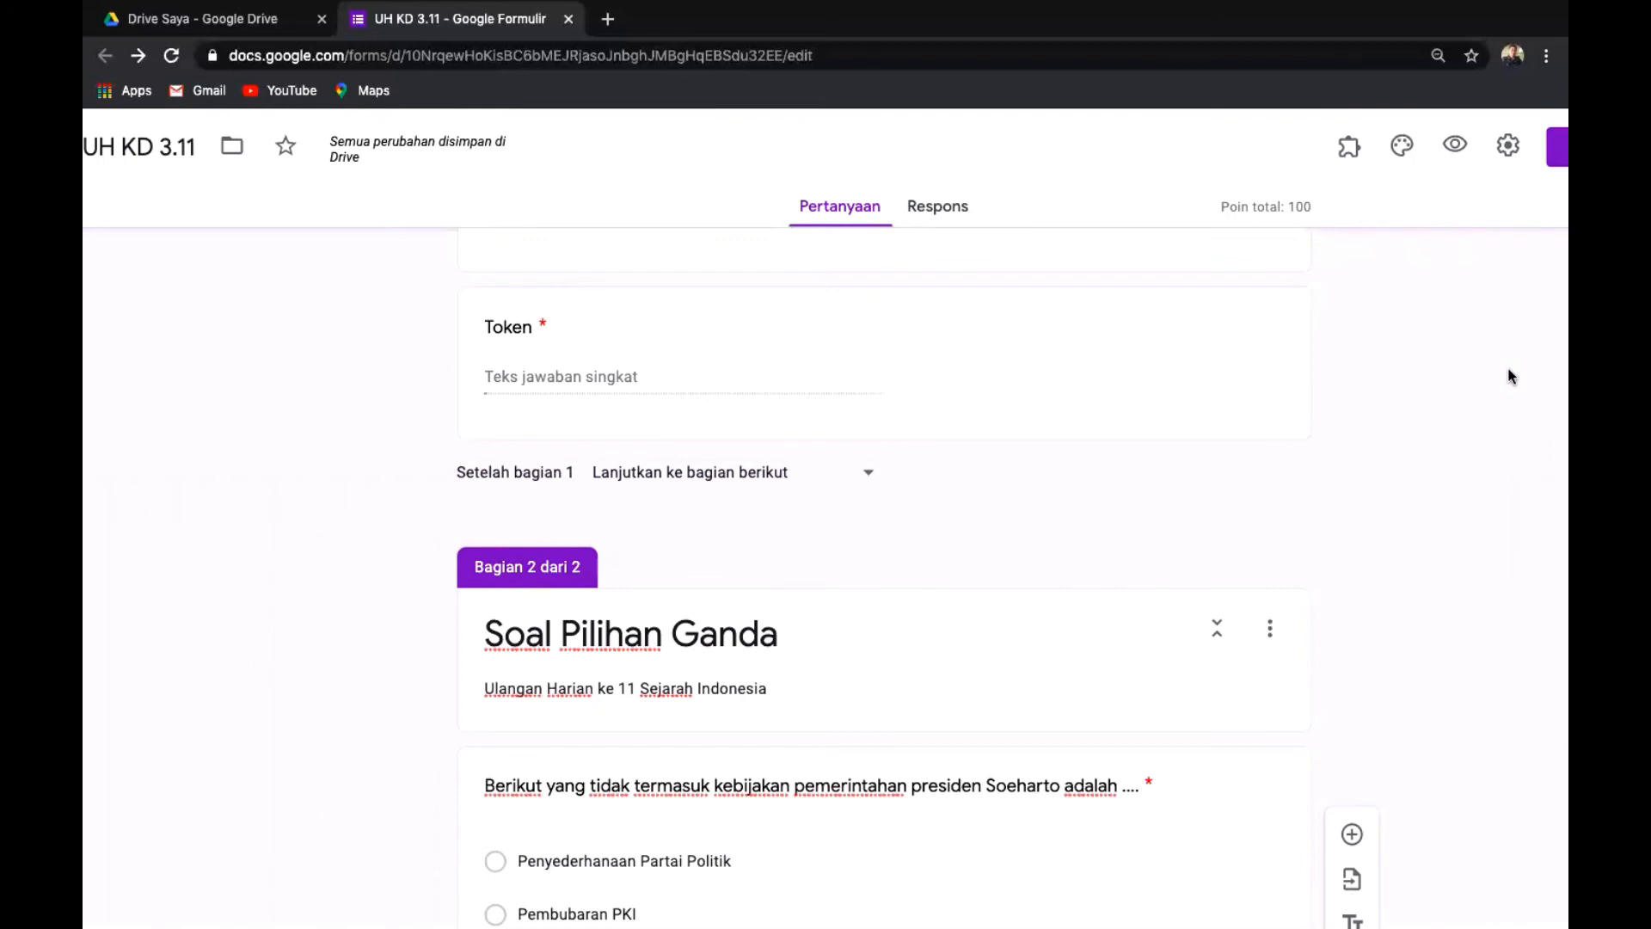
pyautogui.scroll(-1, 1510, 375)
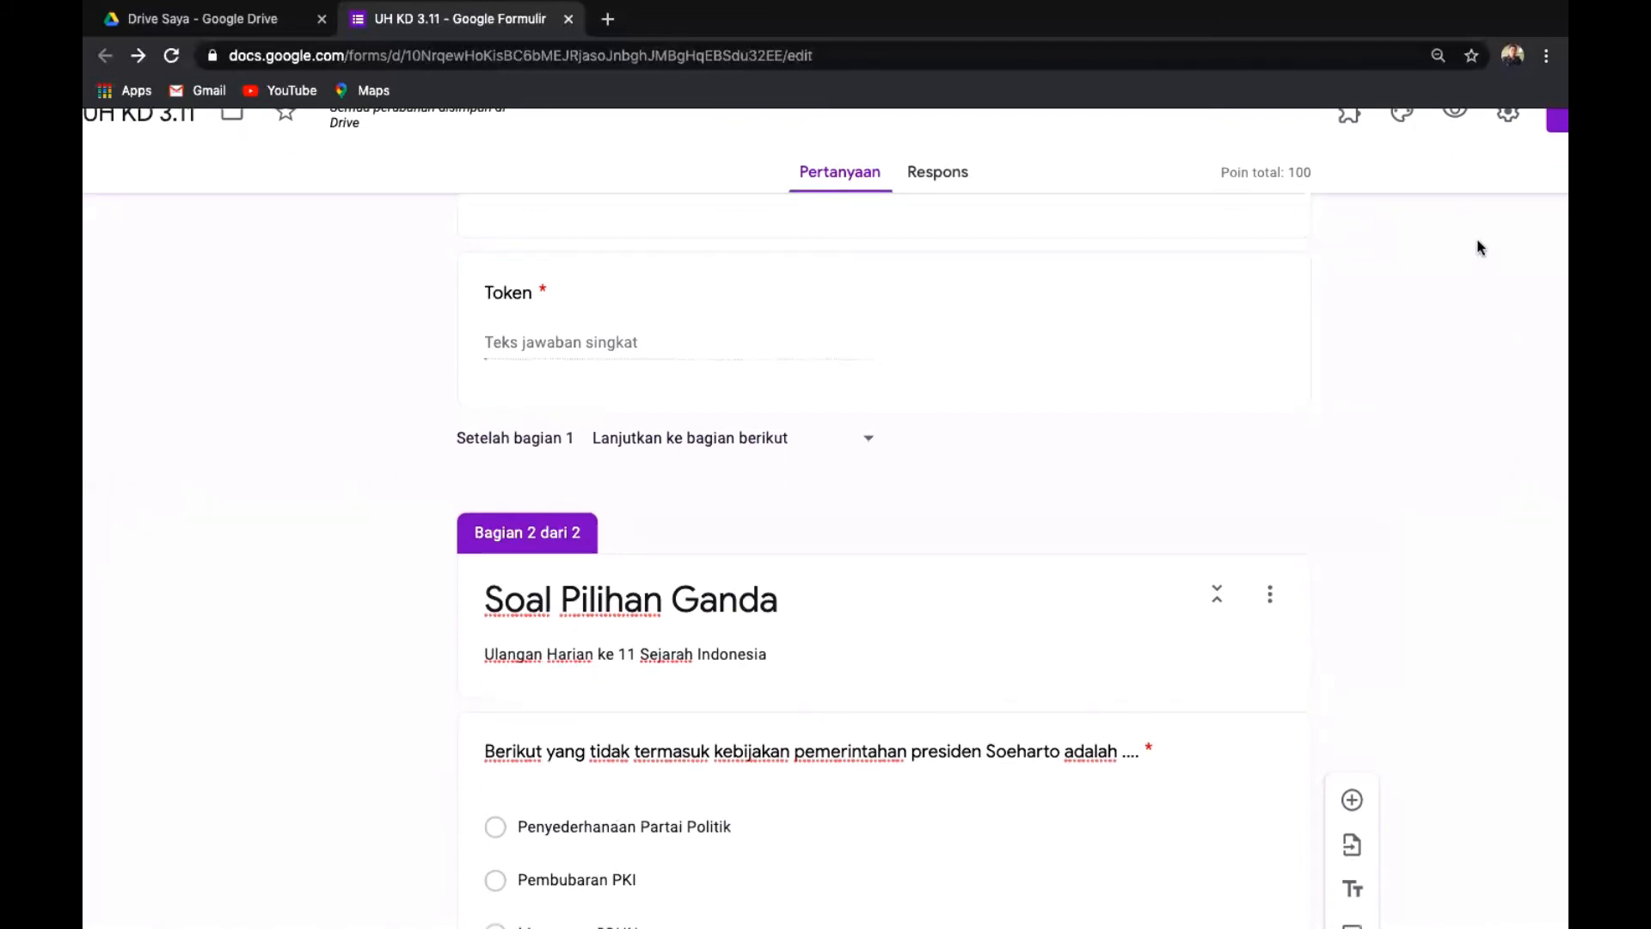
pyautogui.scroll(5, 1466, 307)
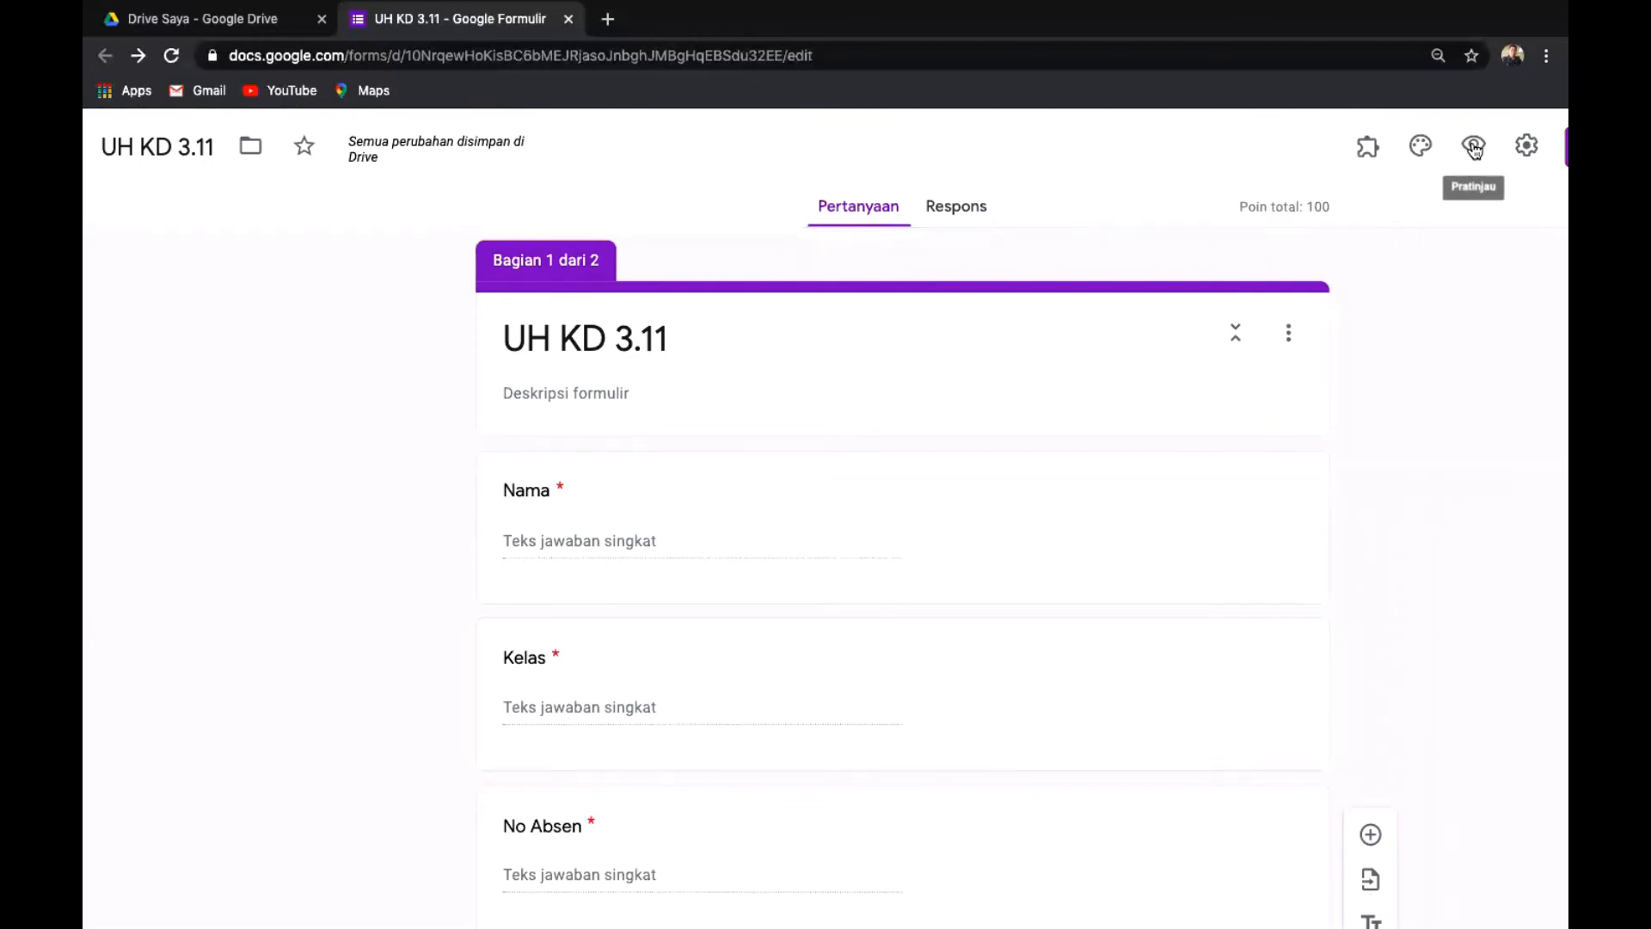
pyautogui.scroll(5, 1476, 150)
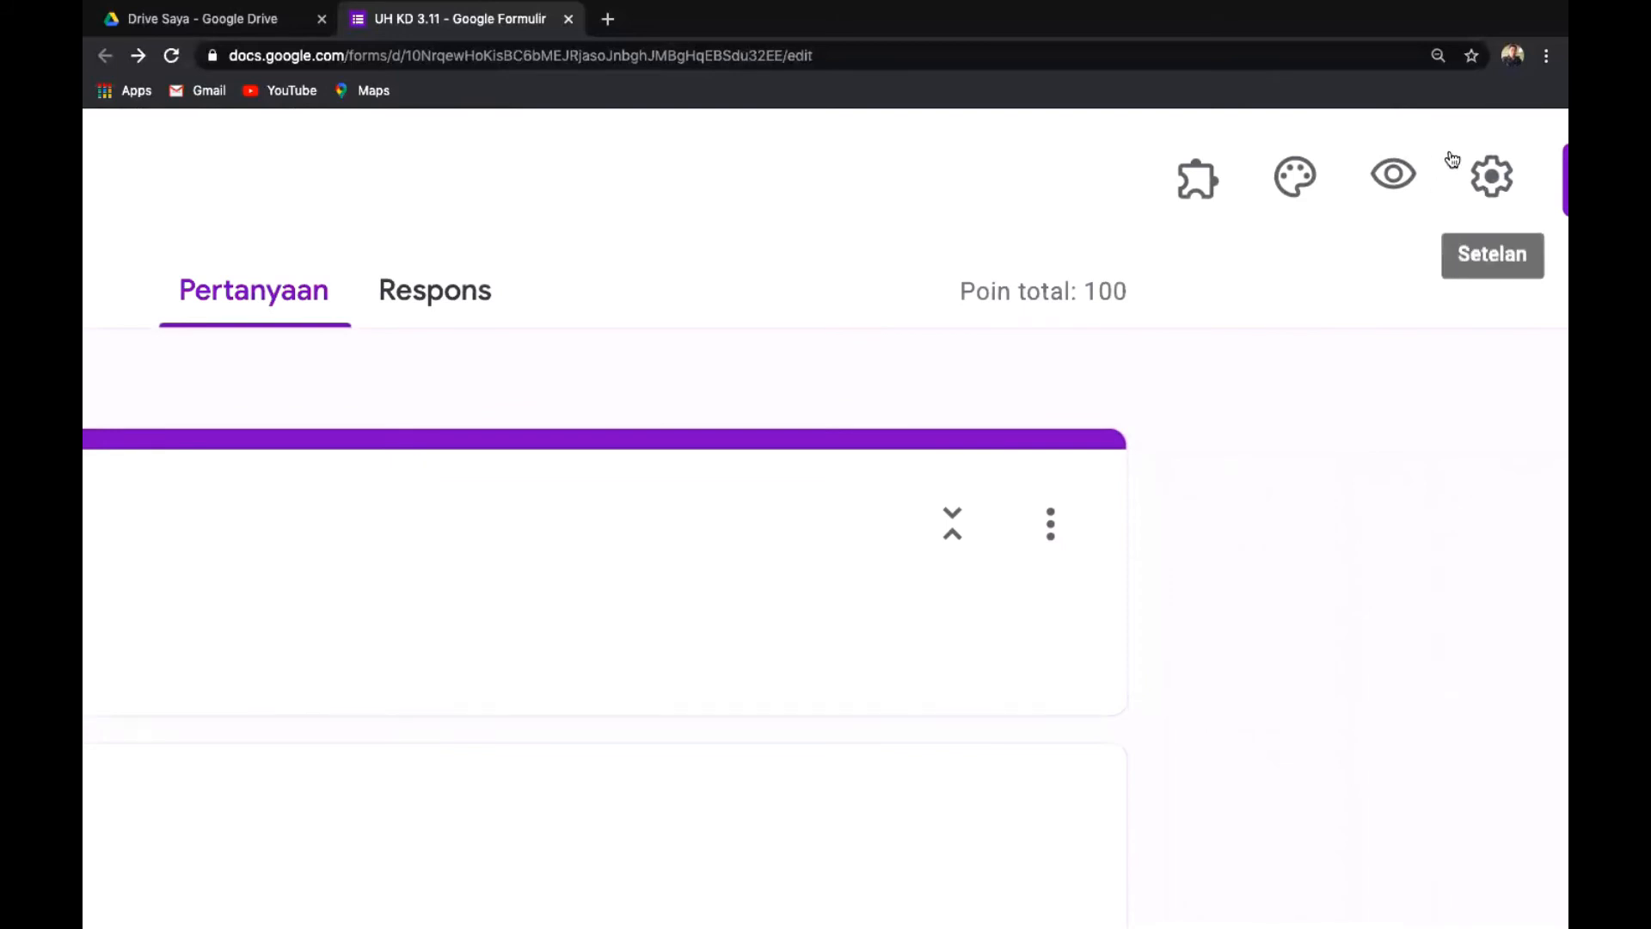
# Preview the quiz as a respondent and fill in the No Absen answer.
pyautogui.click(1397, 176)
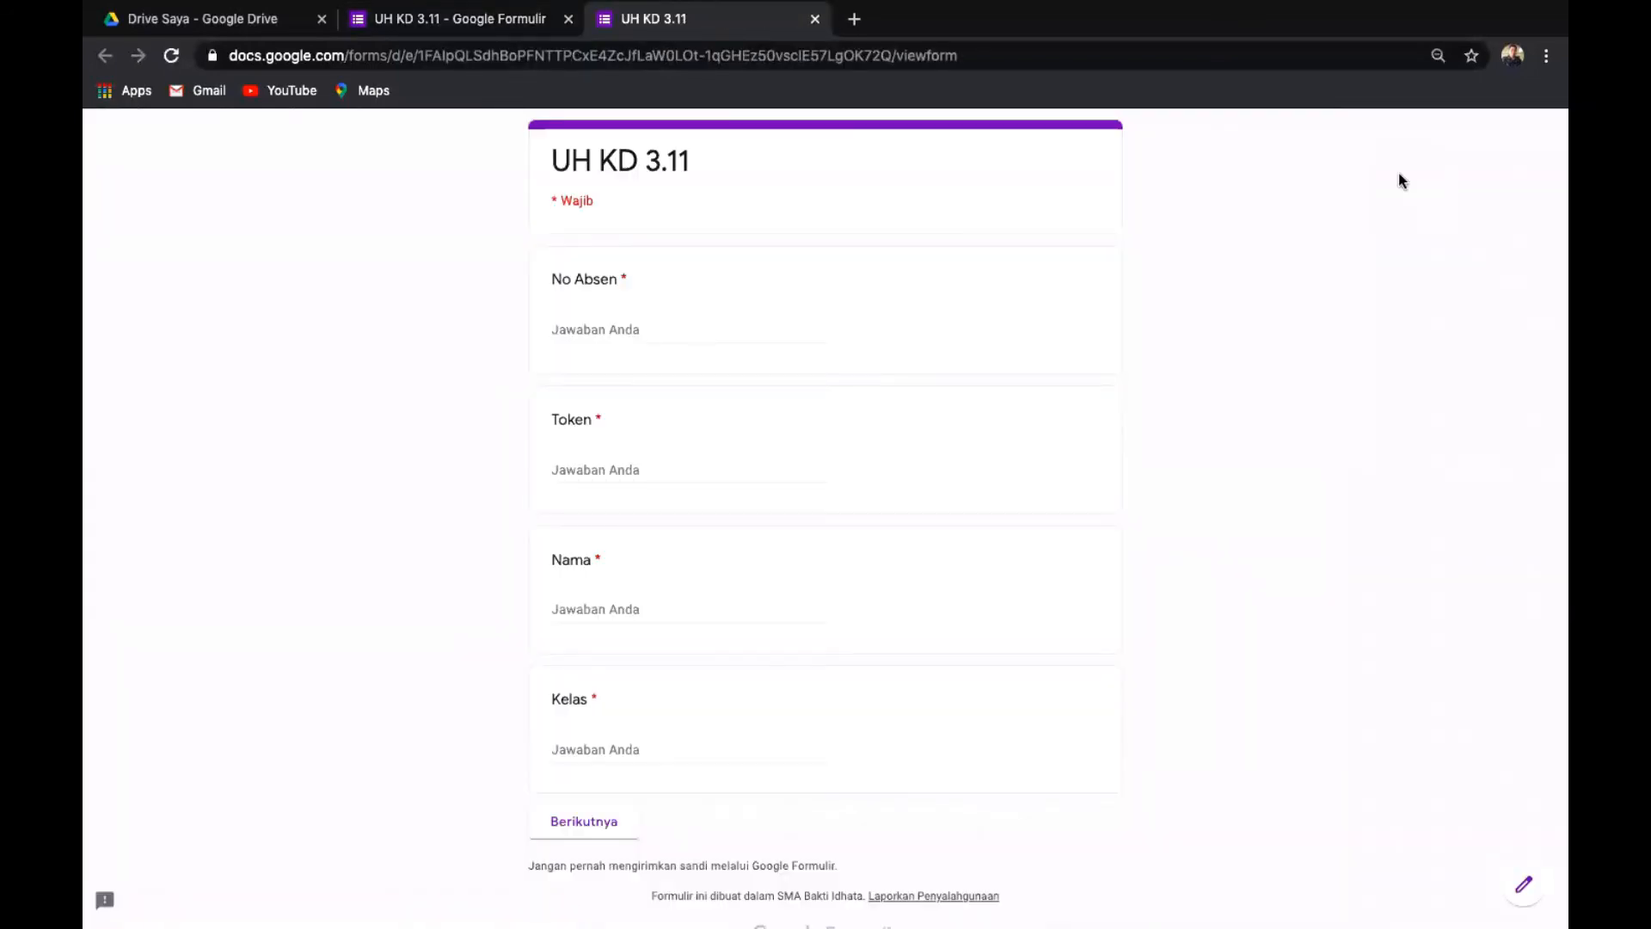
pyautogui.scroll(-2, 1399, 181)
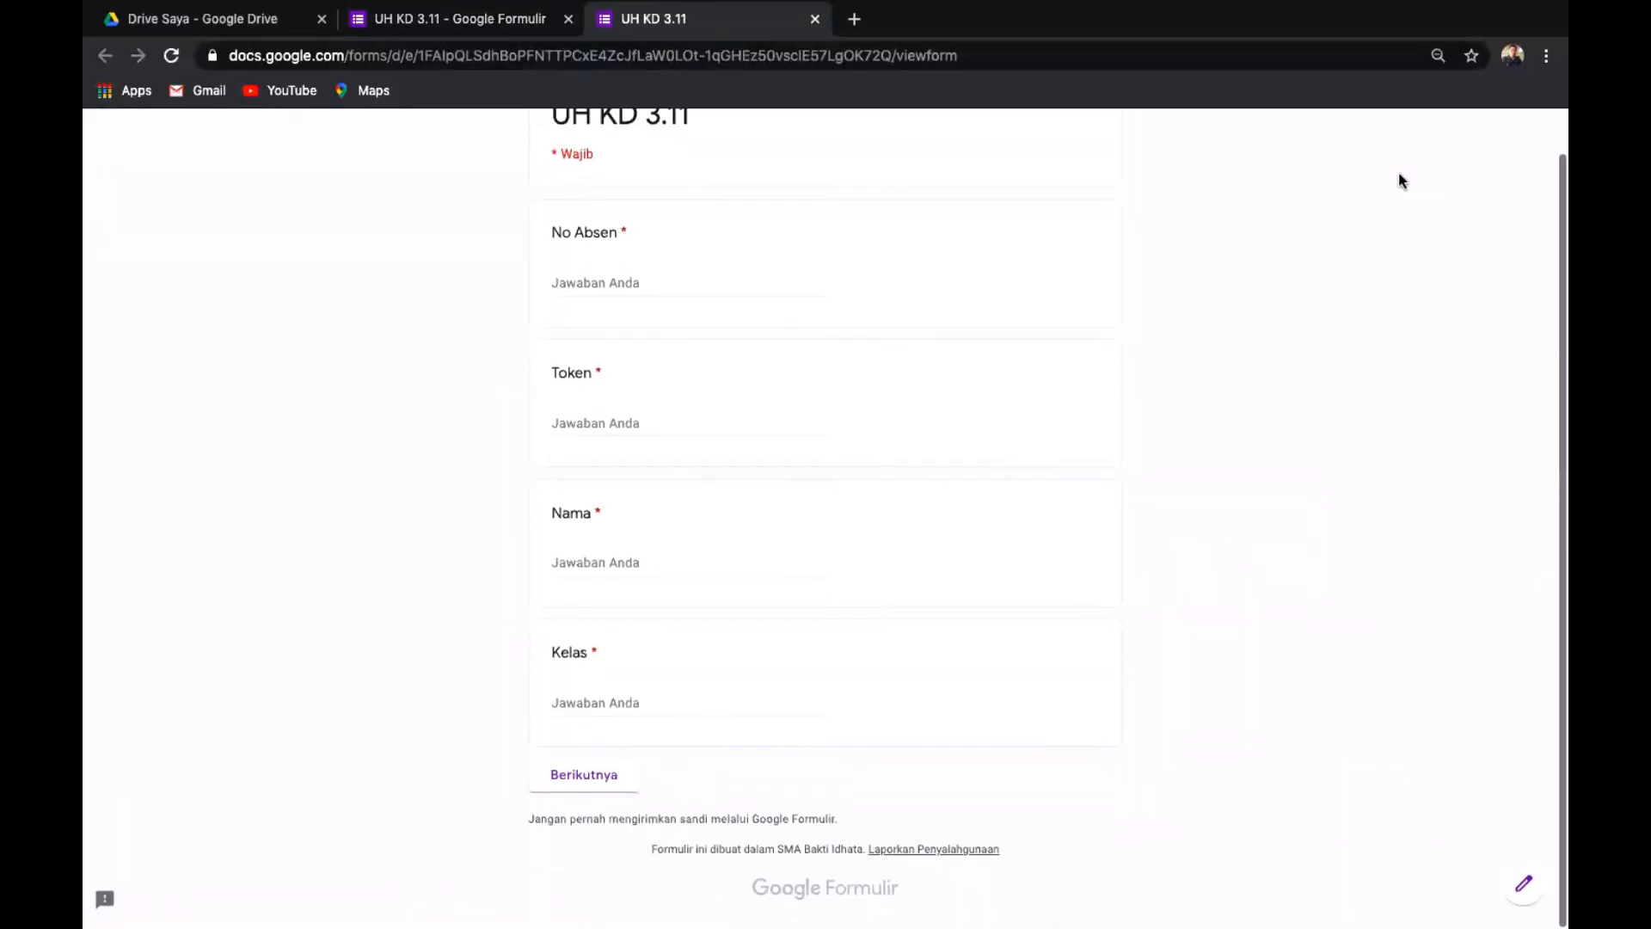
pyautogui.scroll(2, 1398, 181)
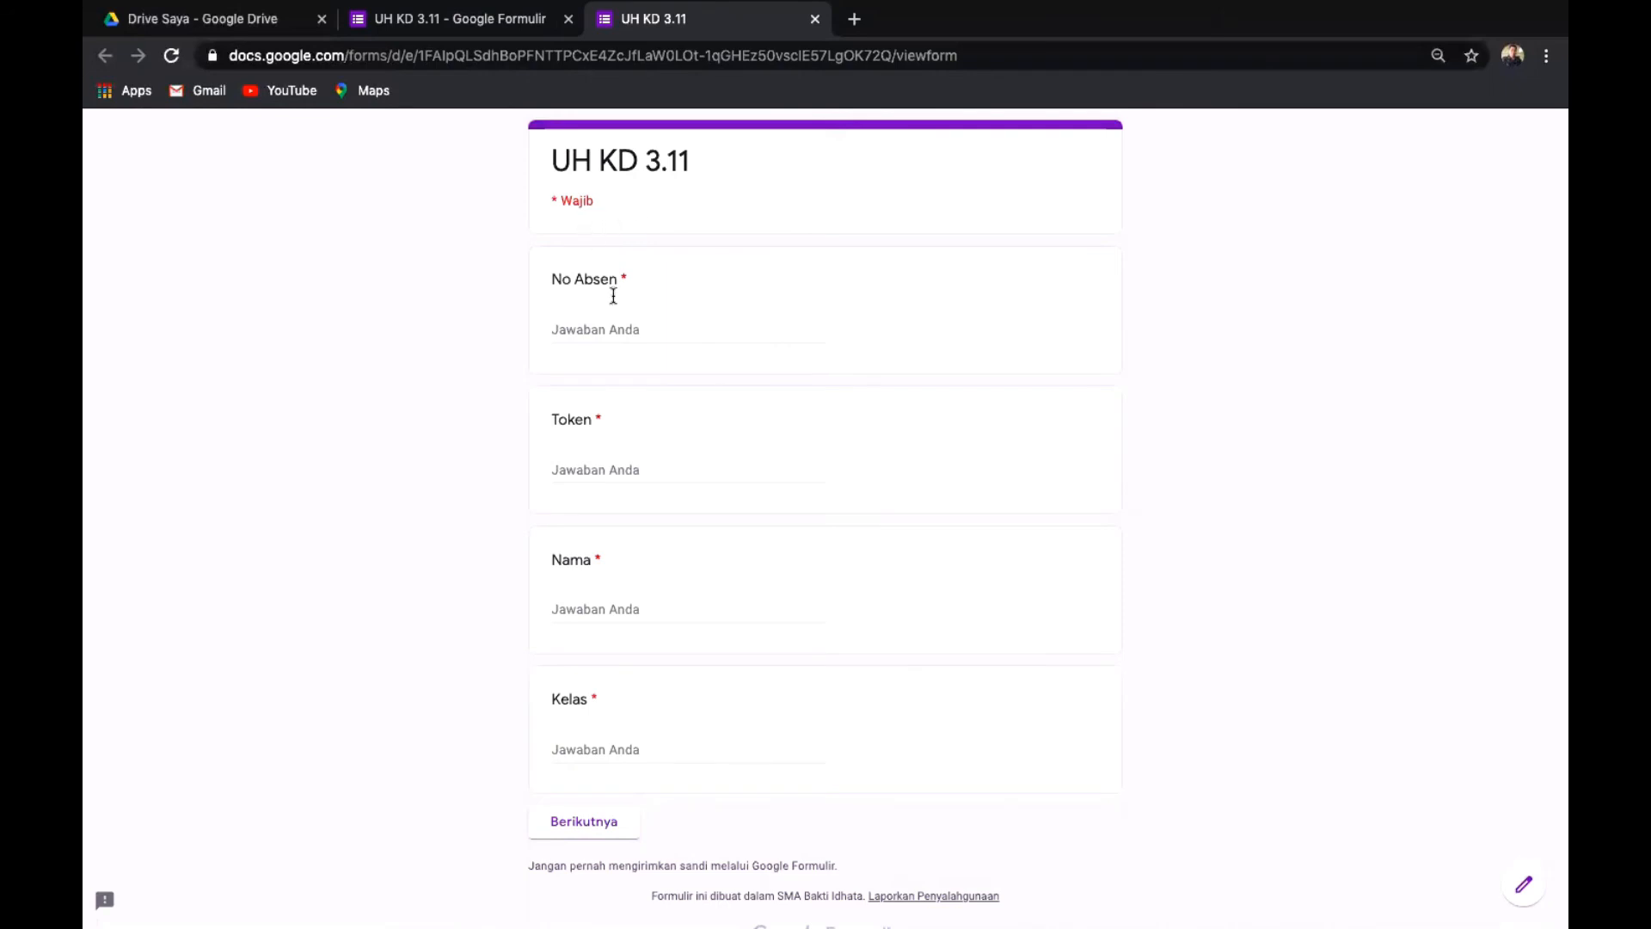
pyautogui.click(659, 330)
pyautogui.write('am')
pyautogui.press('BackSpace')
pyautogui.press('BackSpace')
pyautogui.write('A')
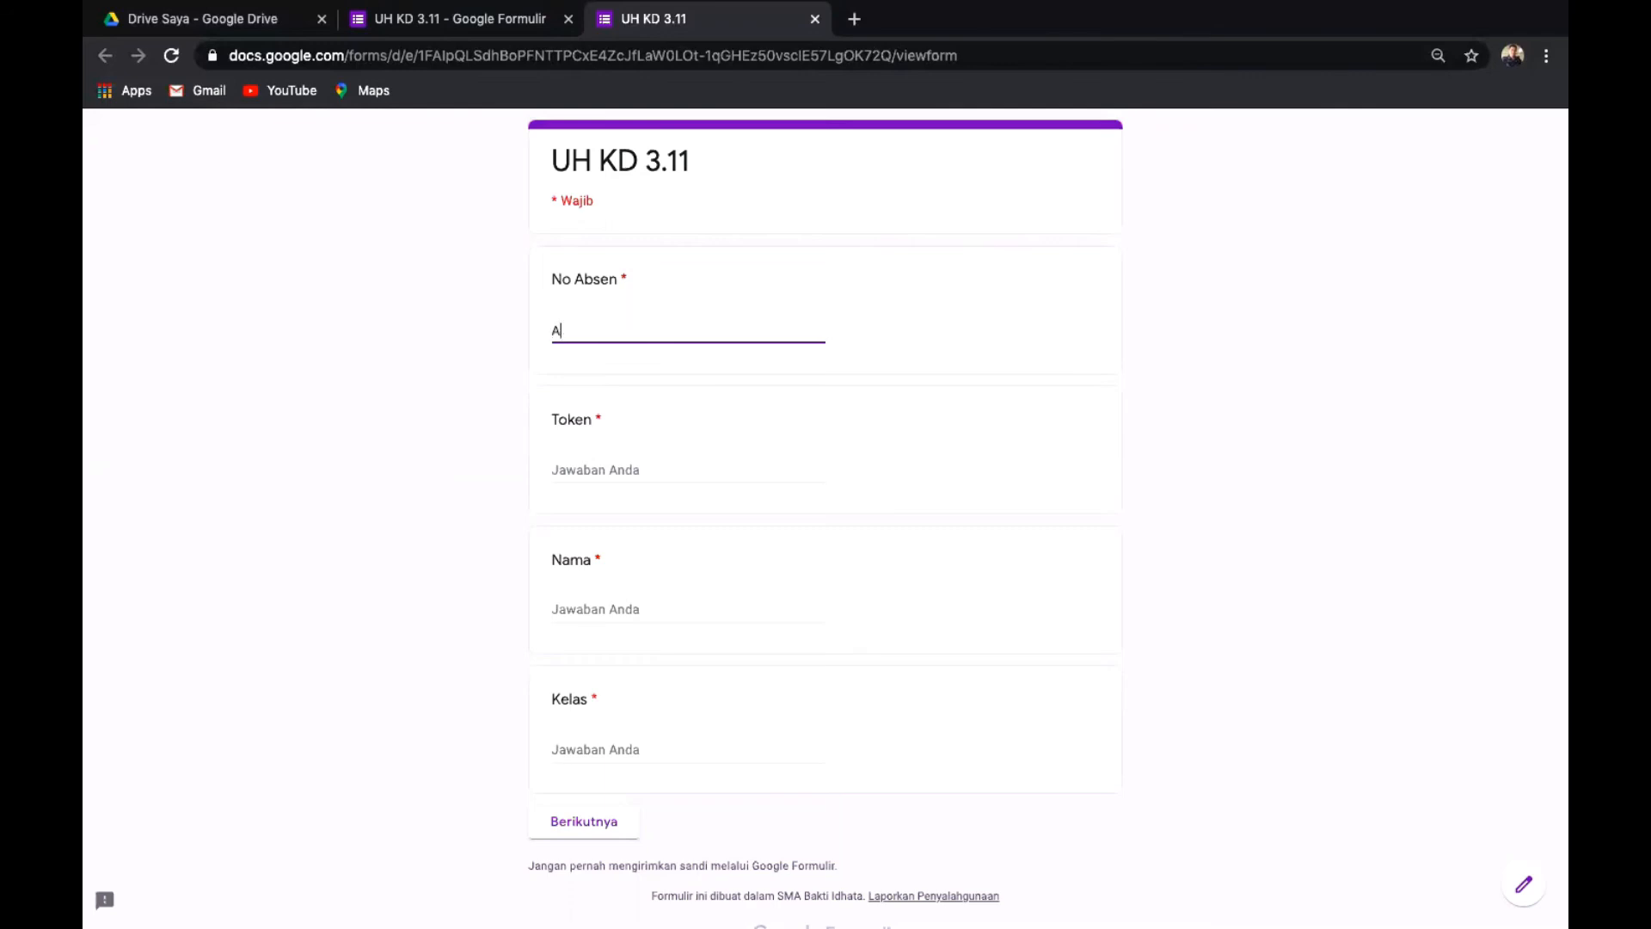
pyautogui.write('dam')
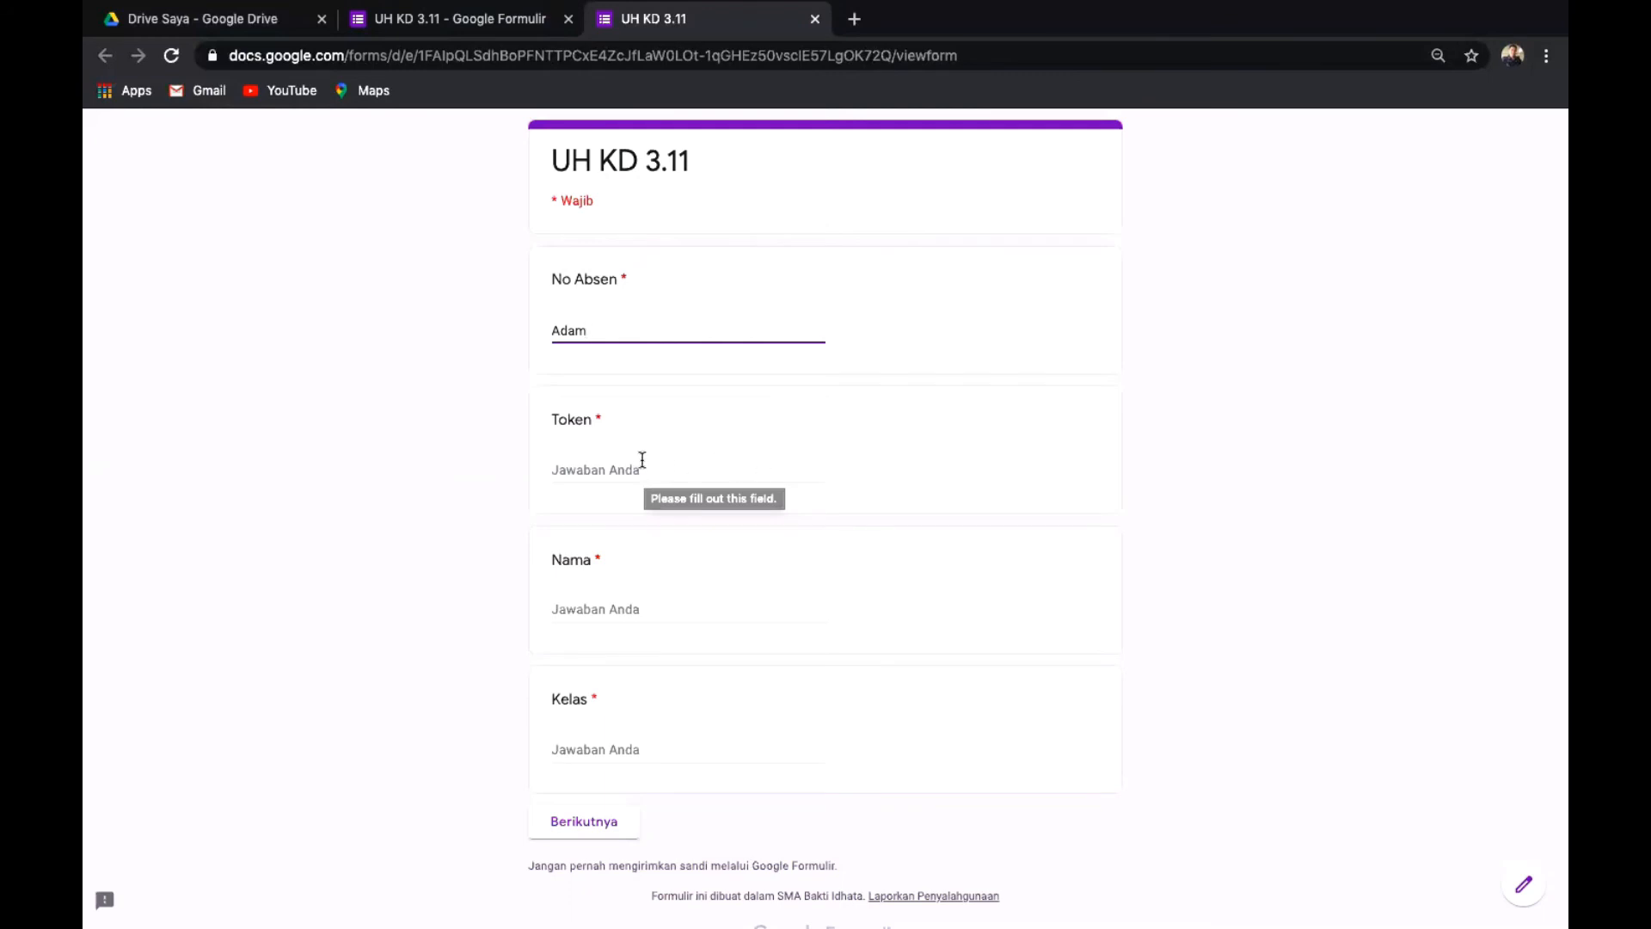
# Type a test word into the Token answer, then erase it.
pyautogui.scroll(-1, 883, 585)
pyautogui.scroll(1, 883, 578)
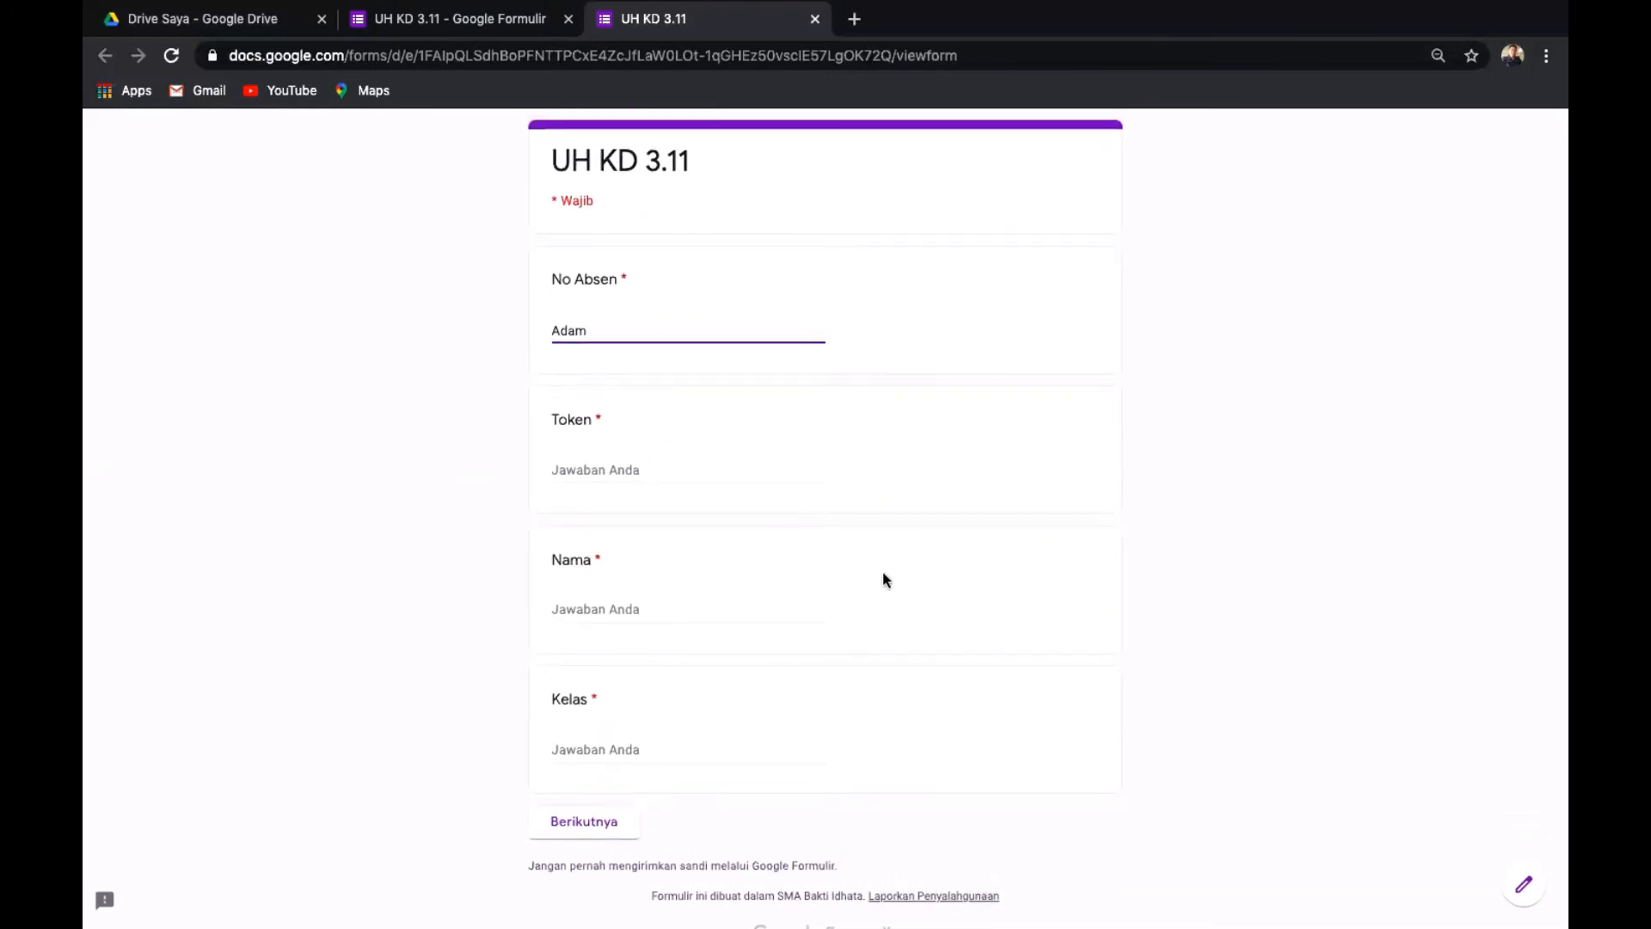
pyautogui.scroll(-1, 914, 374)
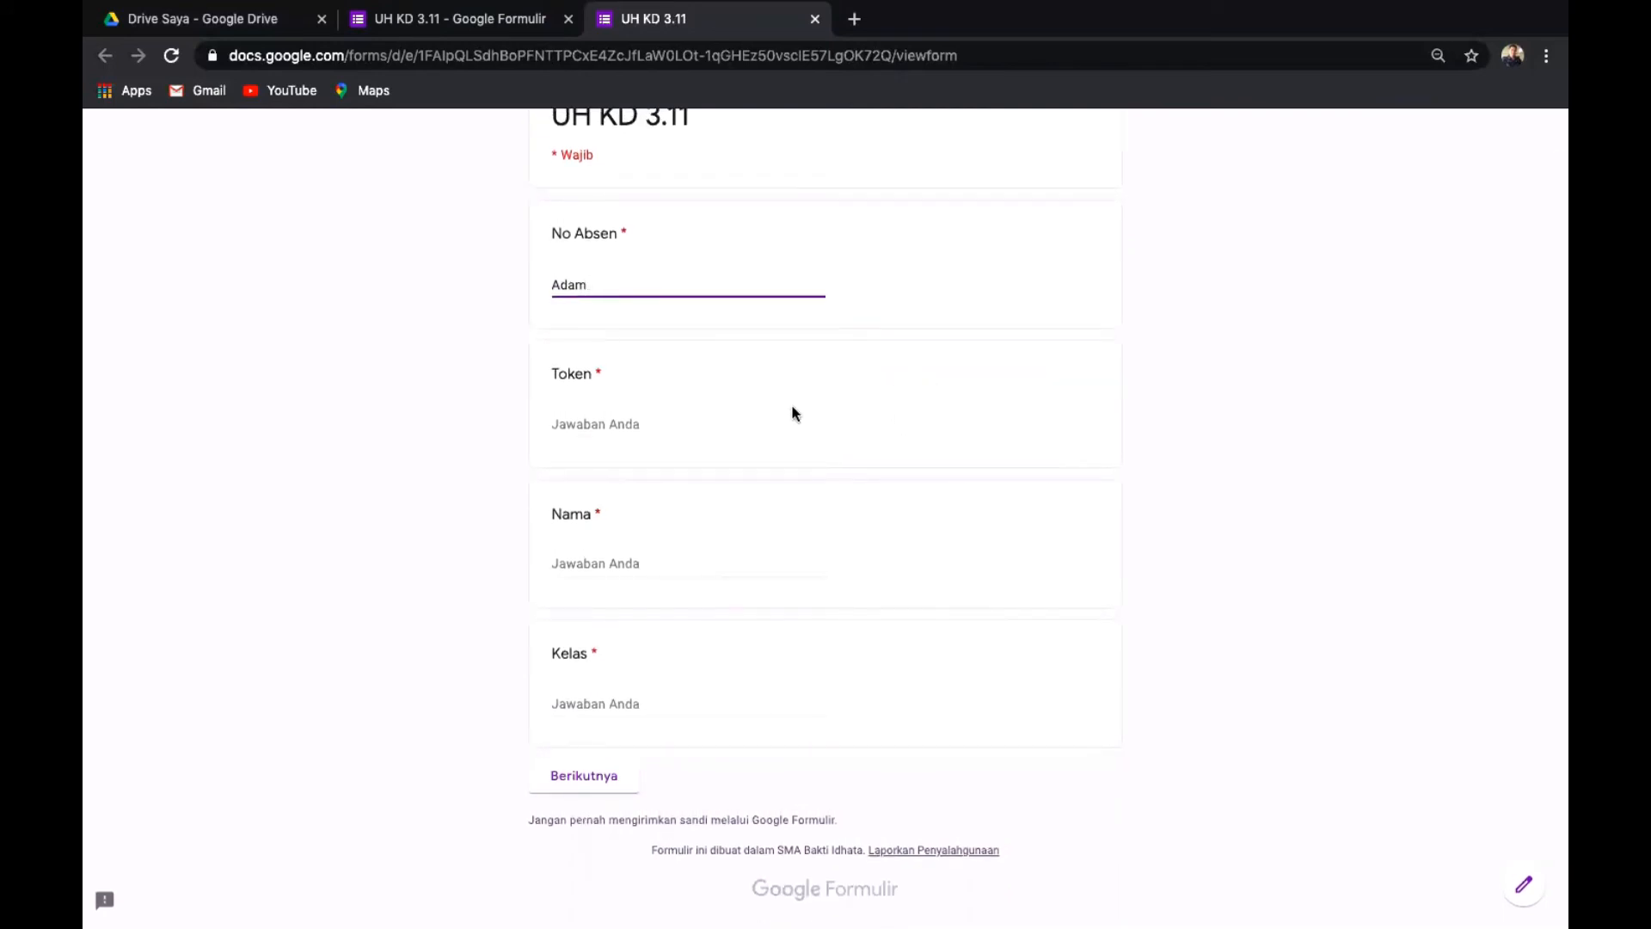
pyautogui.click(642, 422)
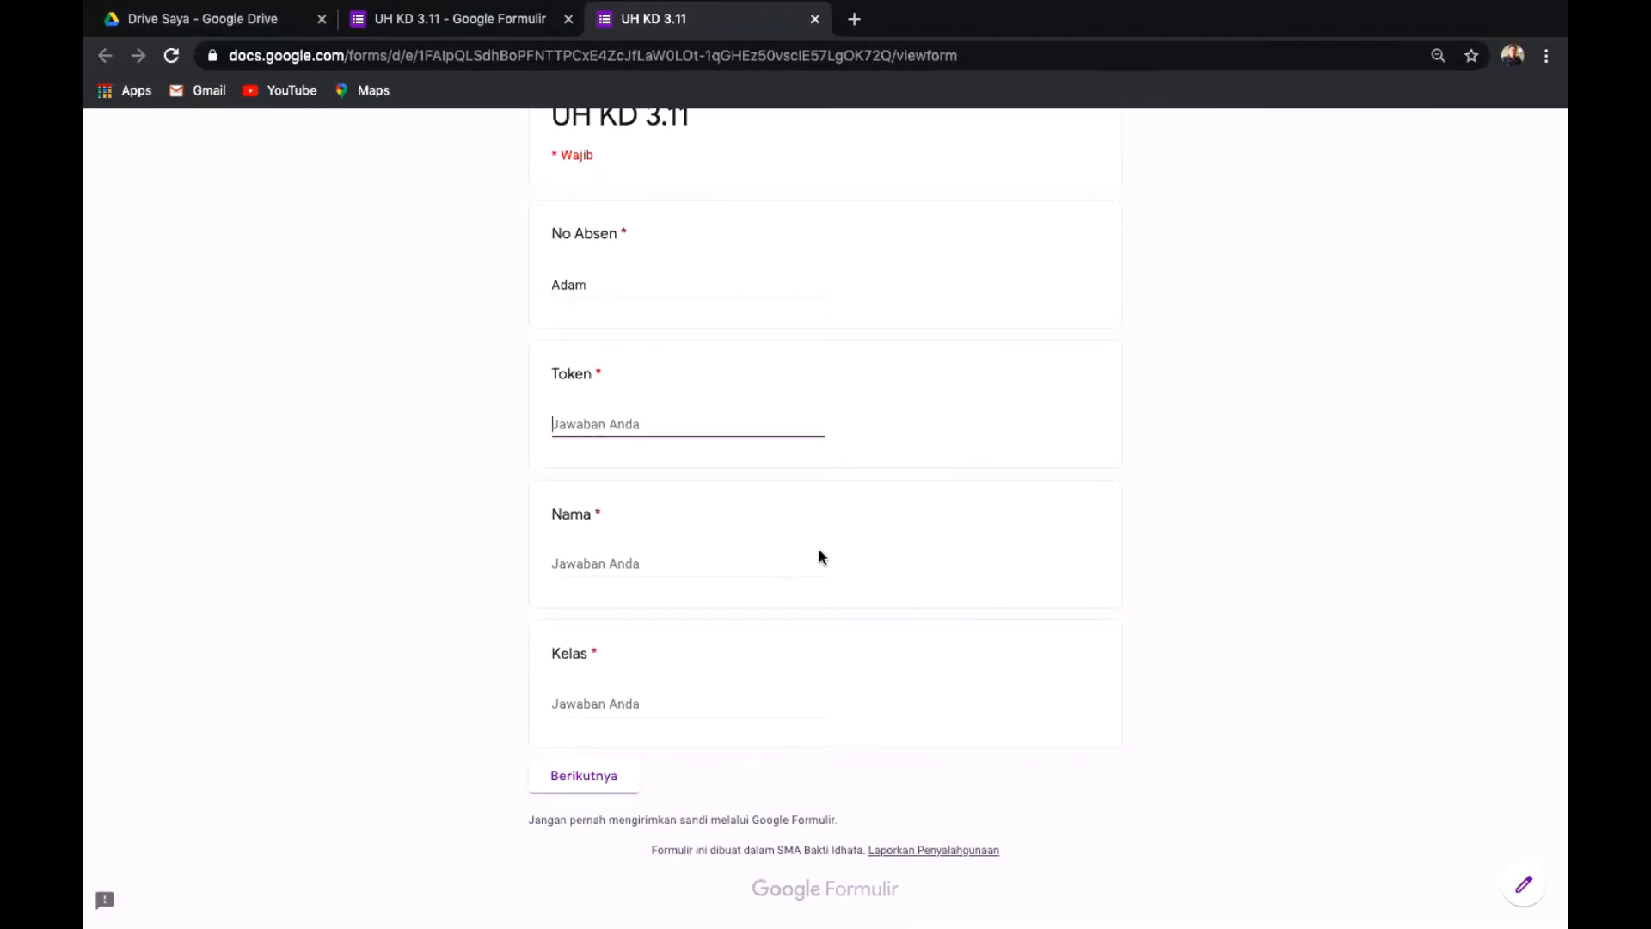
pyautogui.scroll(1, 641, 449)
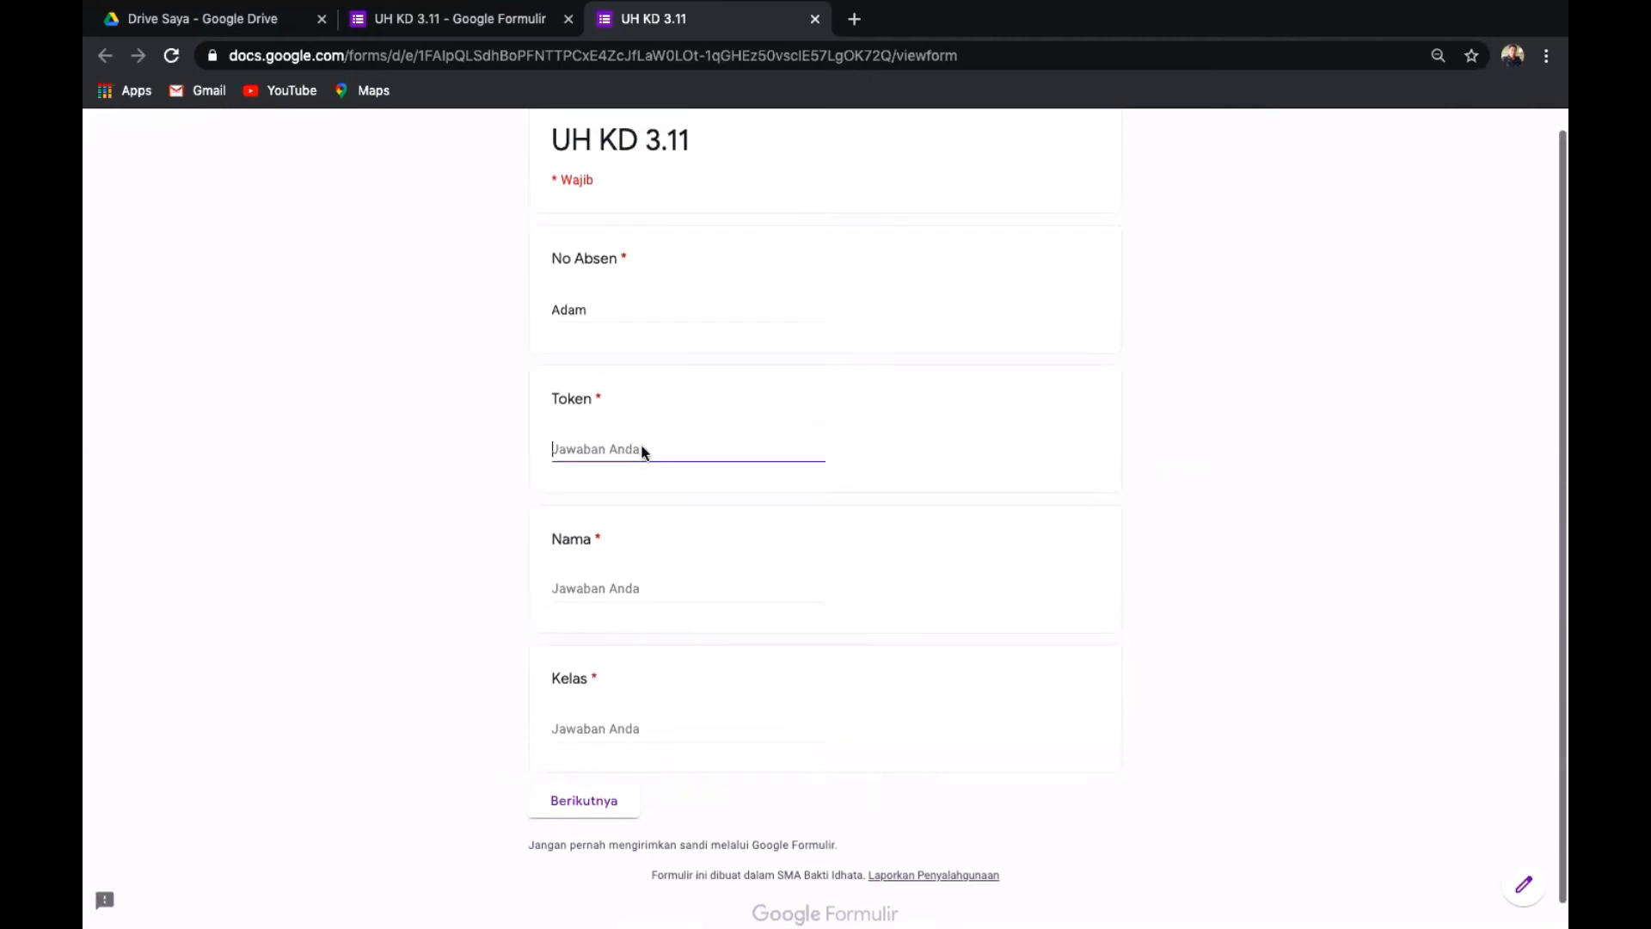
pyautogui.write('Token')
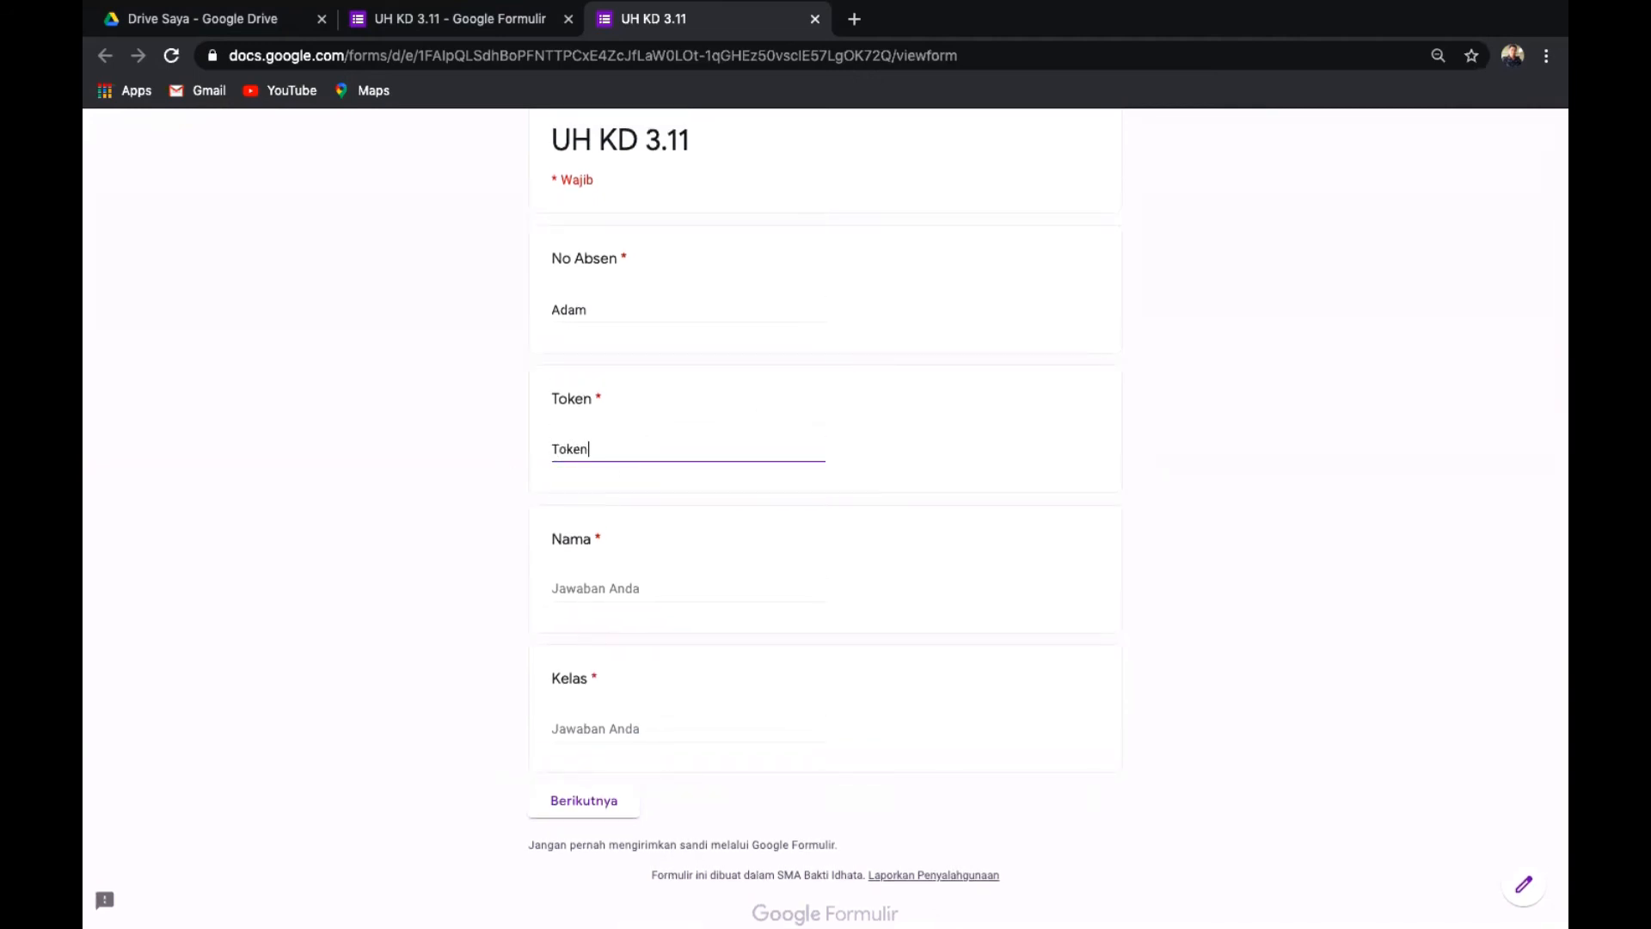
pyautogui.press('BackSpace')
pyautogui.press('BackSpace')
pyautogui.press('BackSpace')
pyautogui.press('BackSpace')
pyautogui.press('BackSpace')
pyautogui.scroll(5, 705, 288)
pyautogui.click(708, 283)
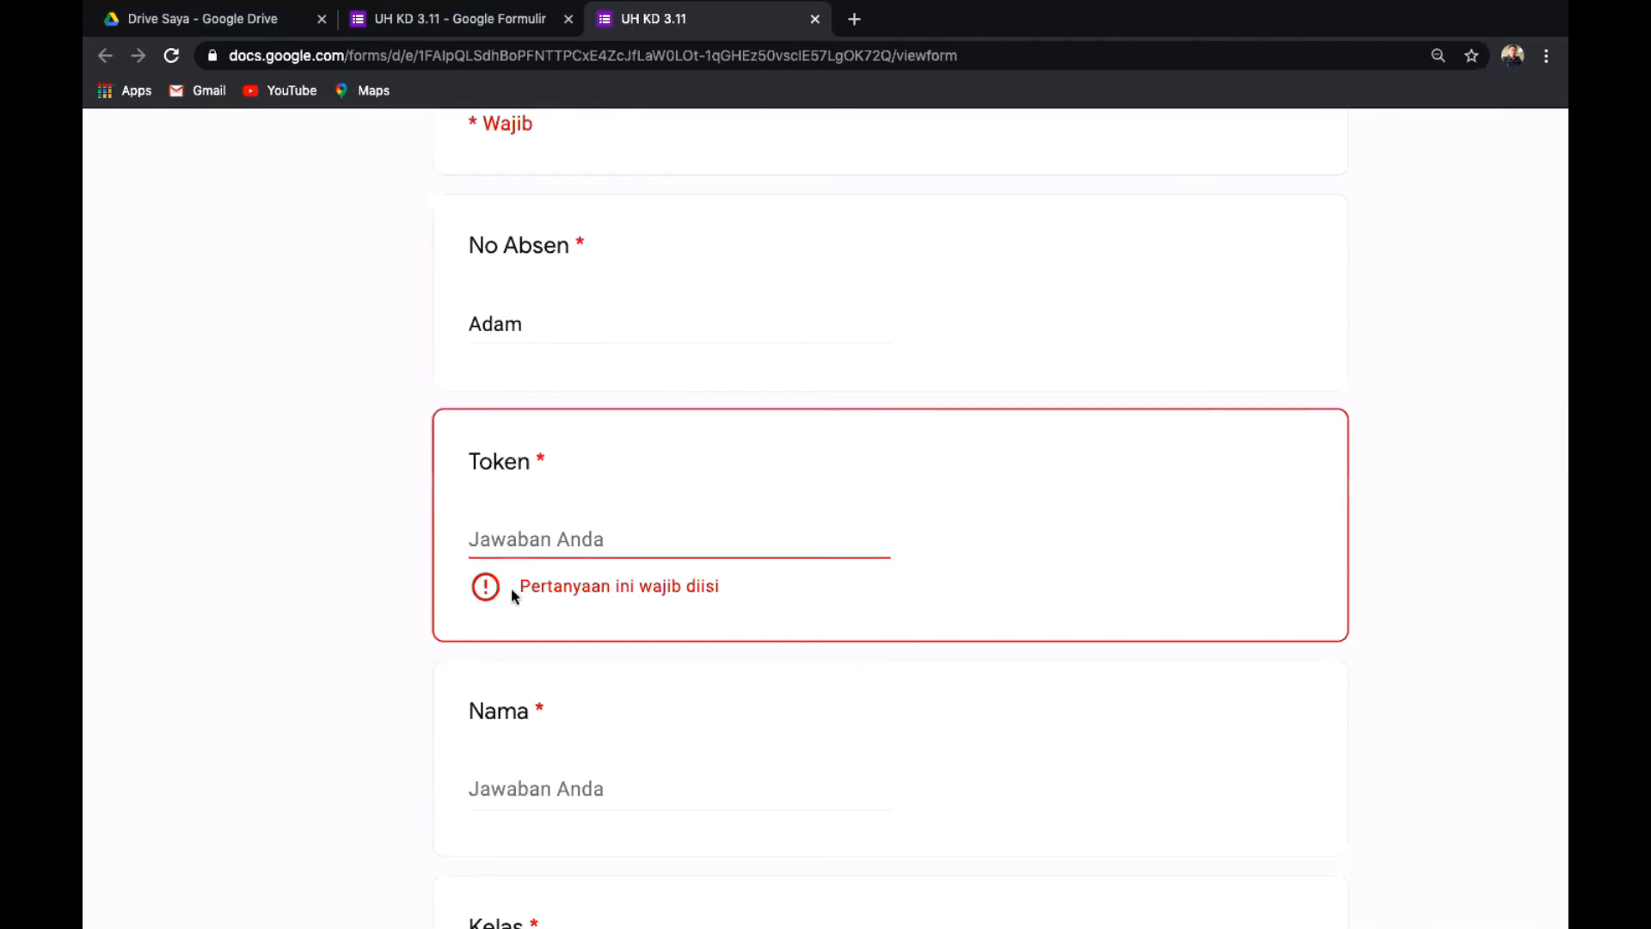
pyautogui.click(615, 535)
pyautogui.write('ABCD')
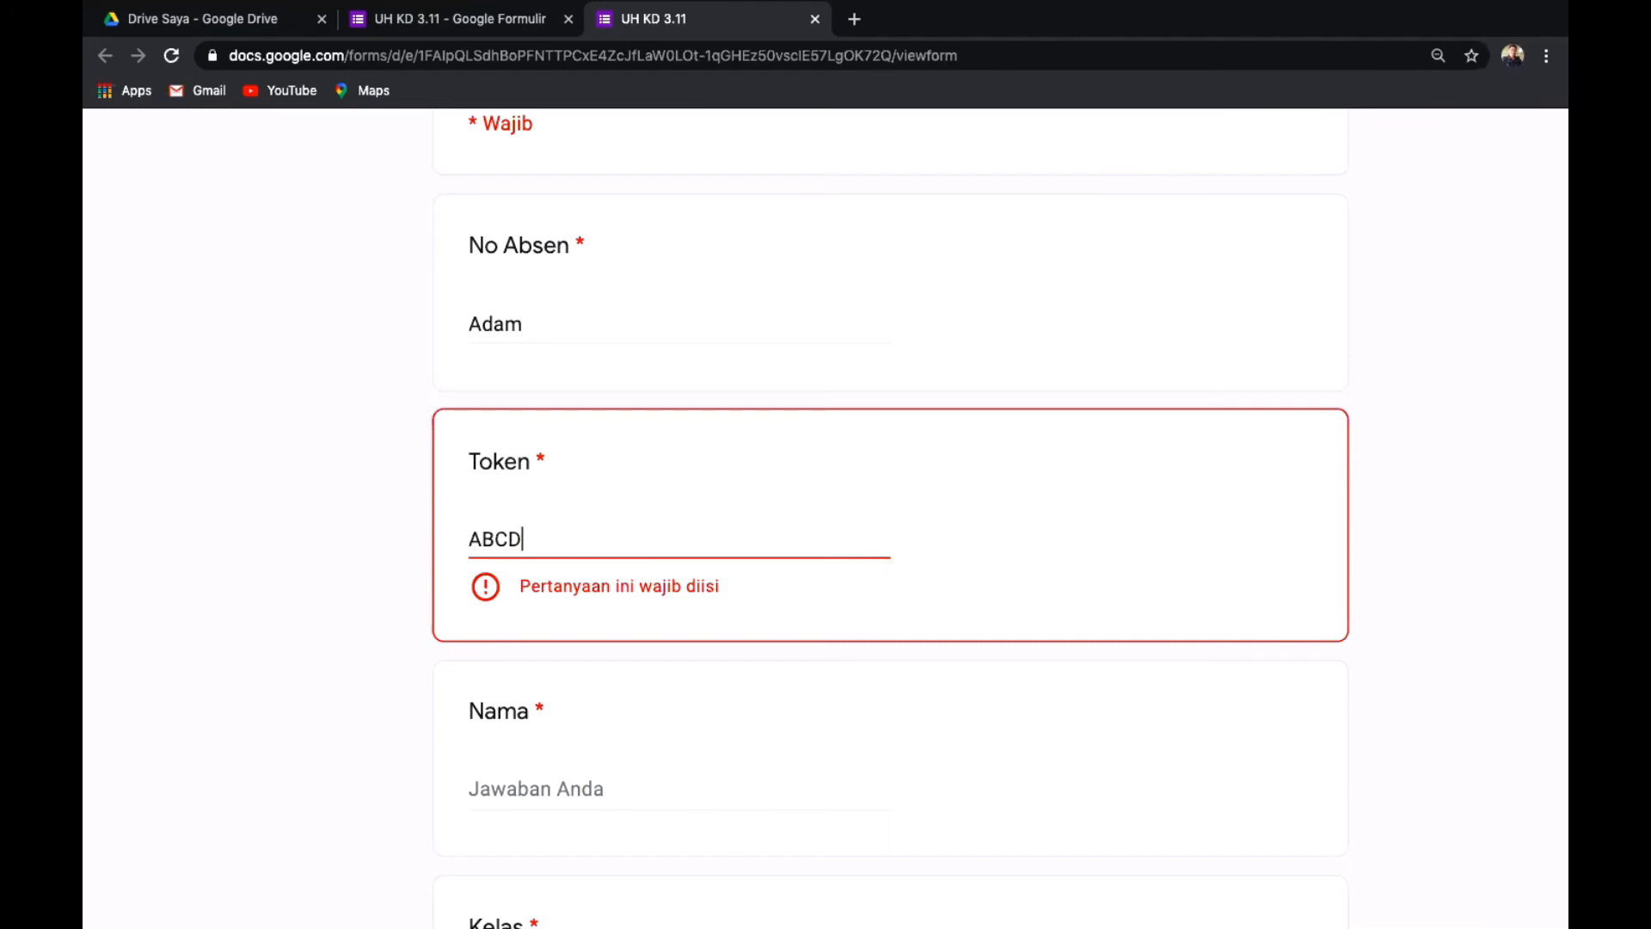
pyautogui.write('SA')
pyautogui.click(896, 600)
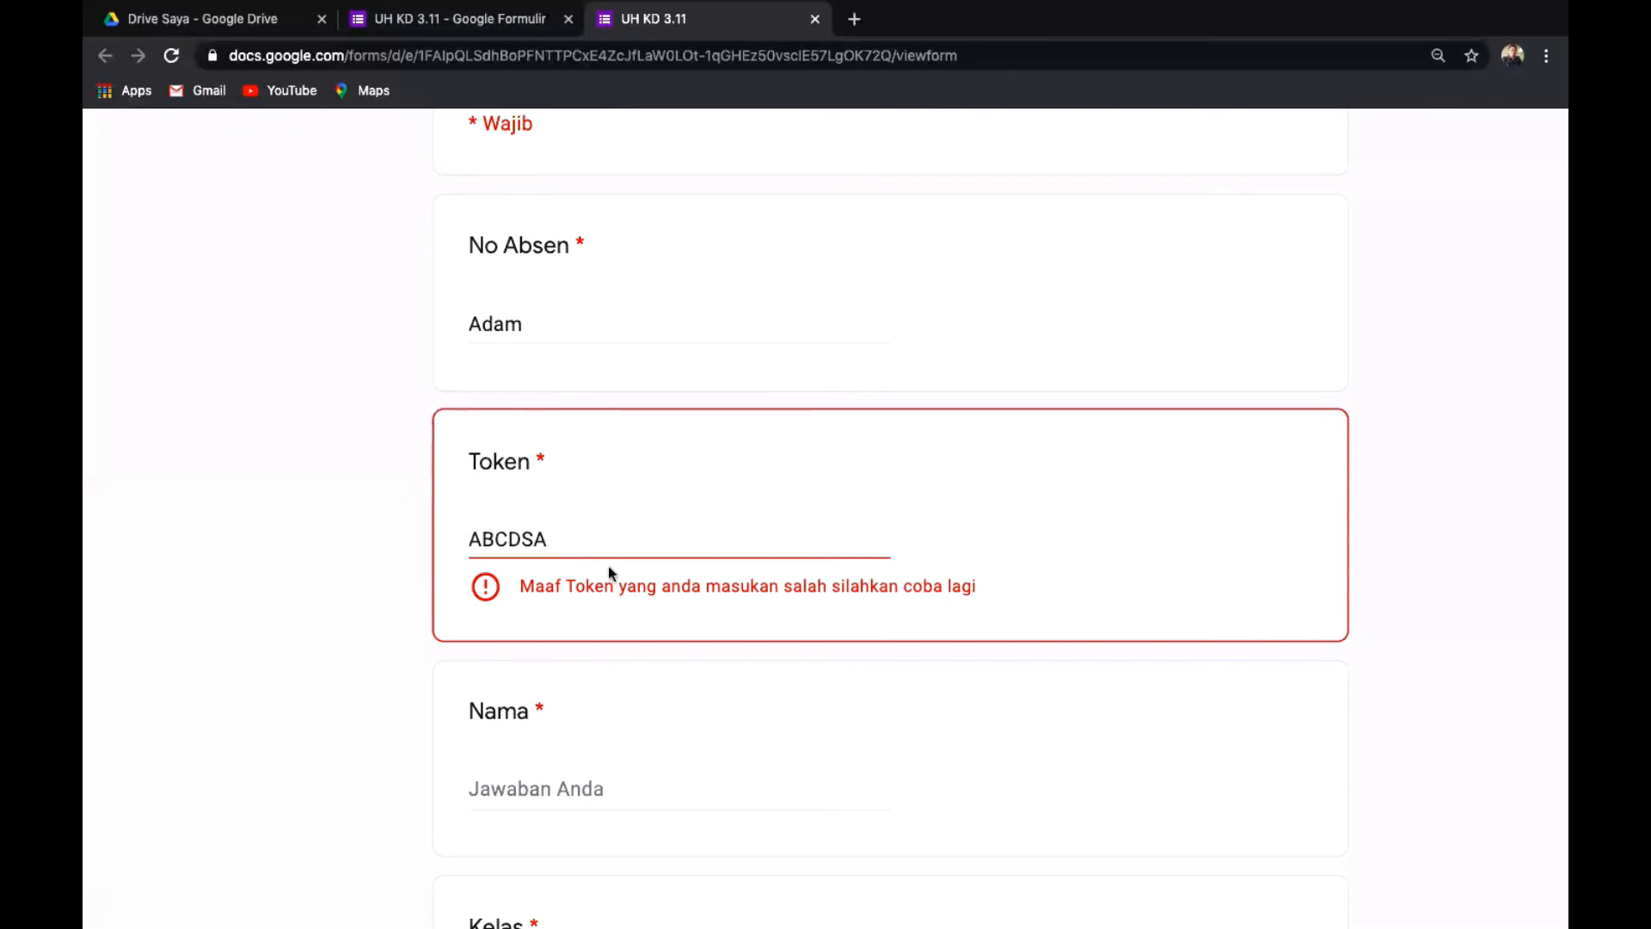
pyautogui.click(551, 536)
pyautogui.press('BackSpace')
pyautogui.write('I')
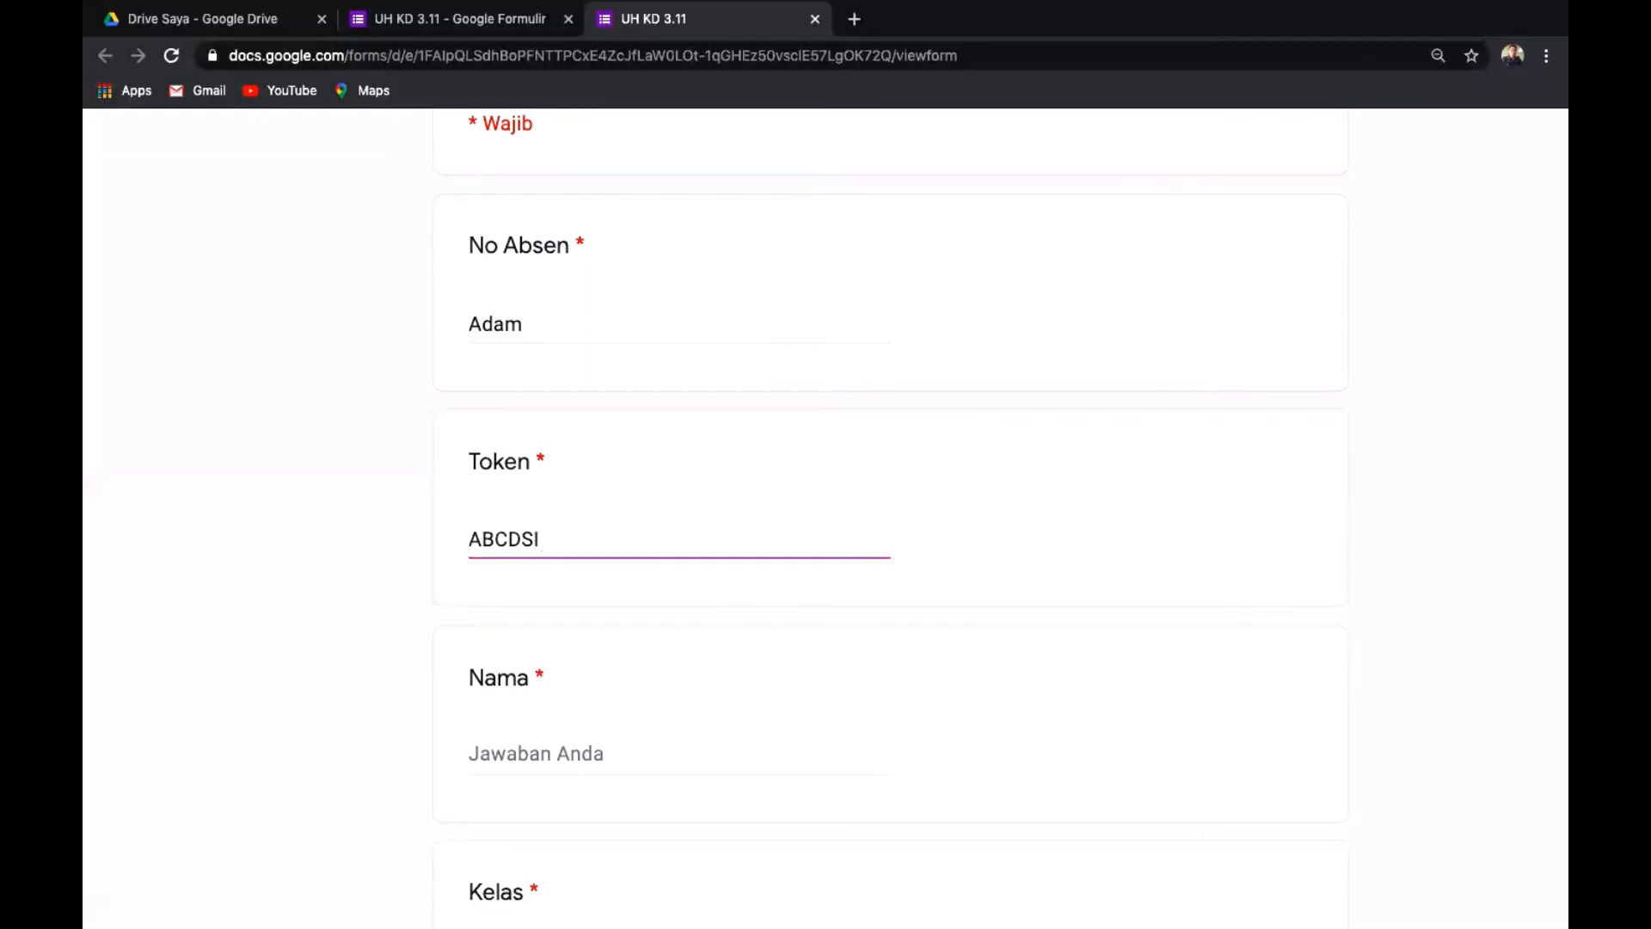
# Fill in Nama with the respondent's name and Kelas with 'X IPA', then continue to Soal Pilihan Ganda.
pyautogui.scroll(-4, 1044, 740)
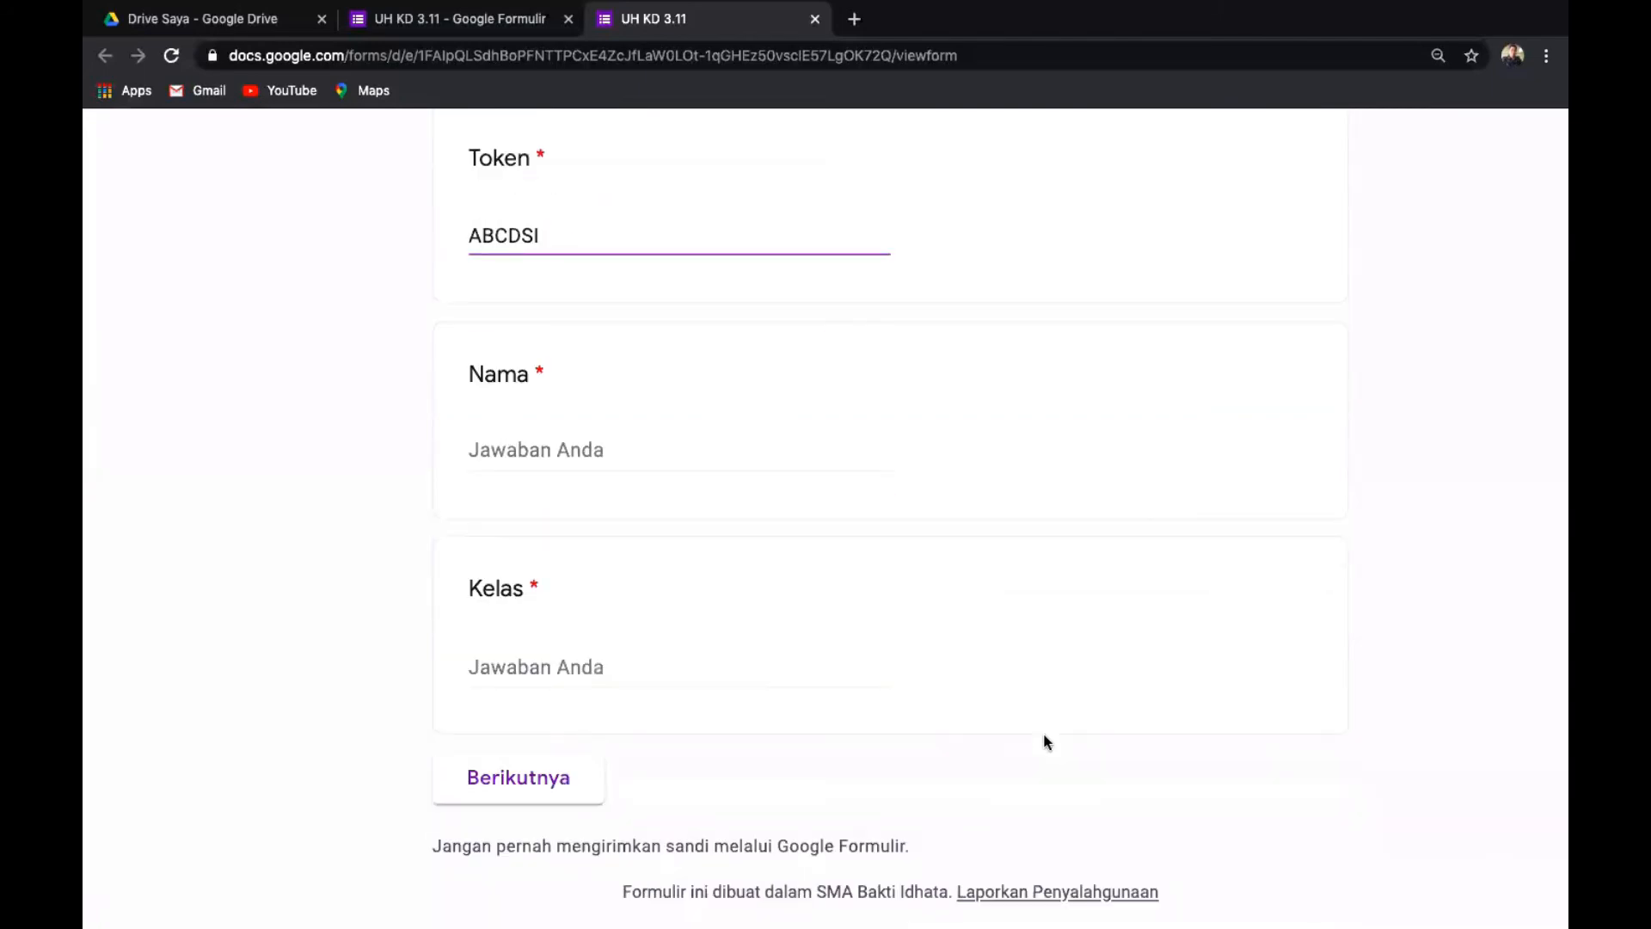
pyautogui.scroll(-1, 1044, 741)
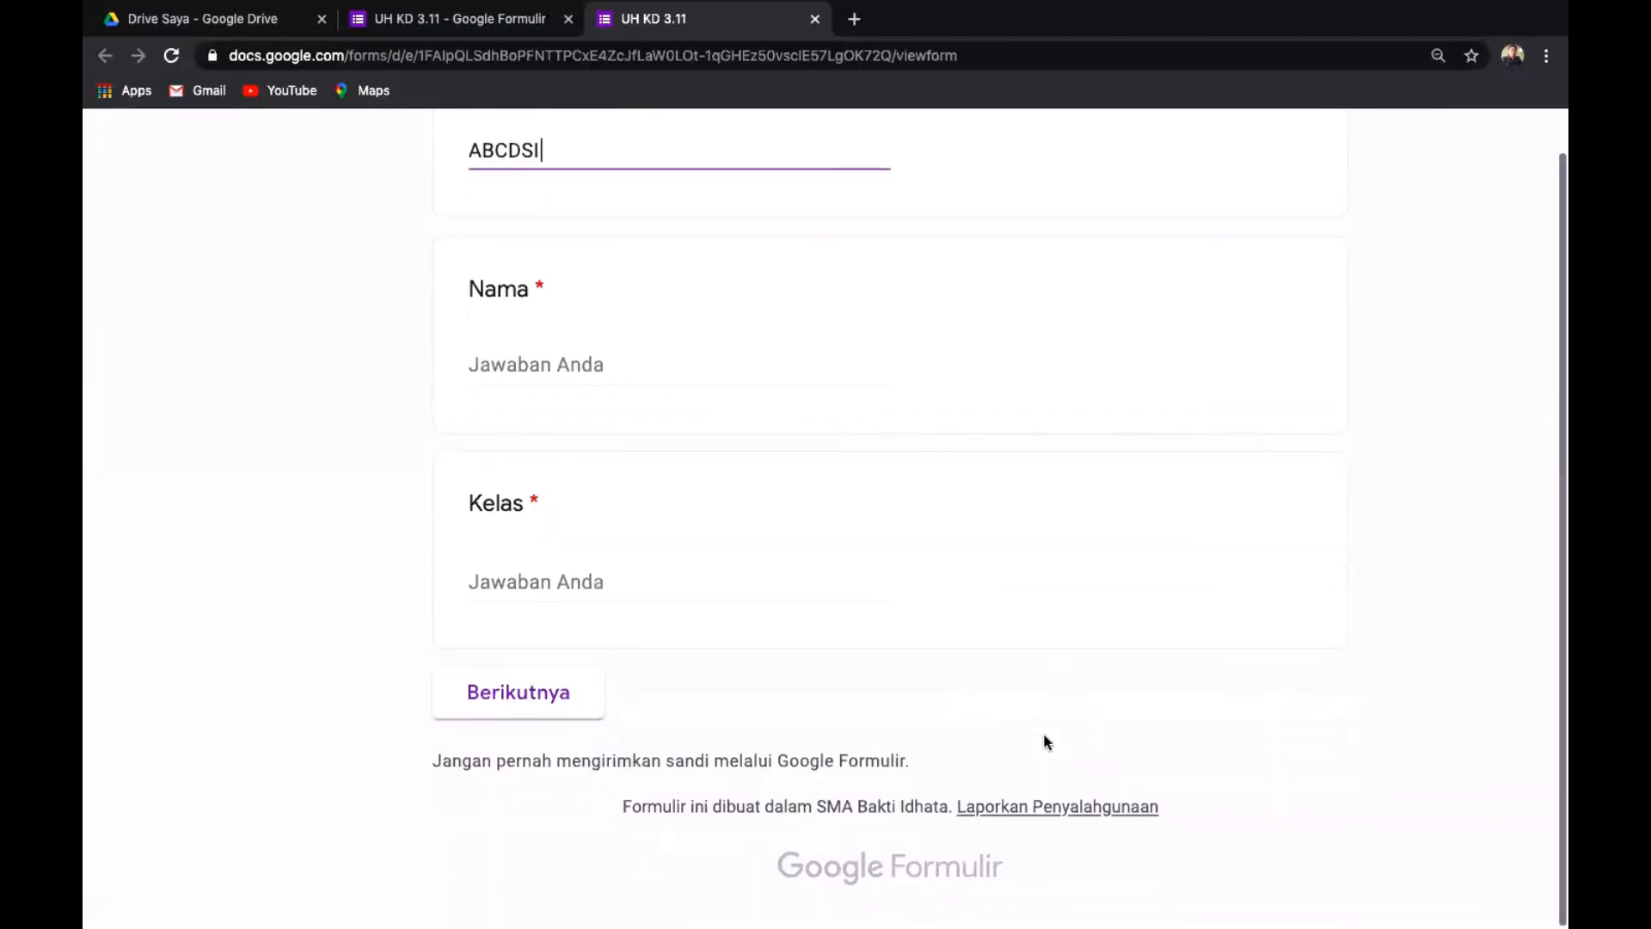
pyautogui.click(654, 363)
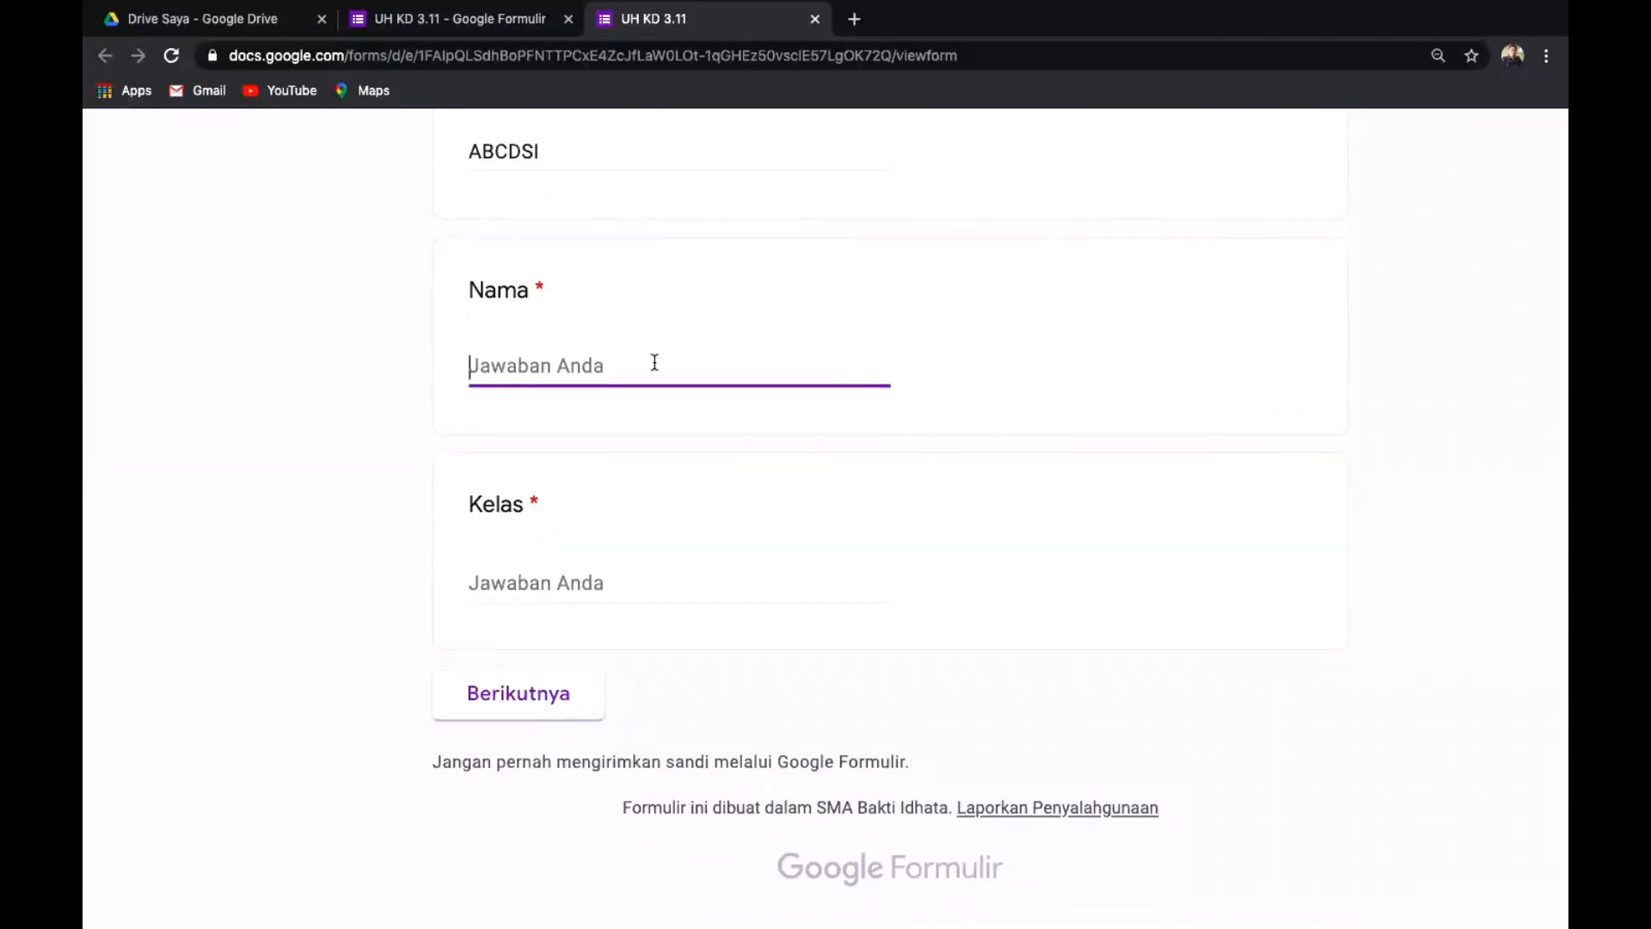
pyautogui.write('Adam')
pyautogui.click(616, 581)
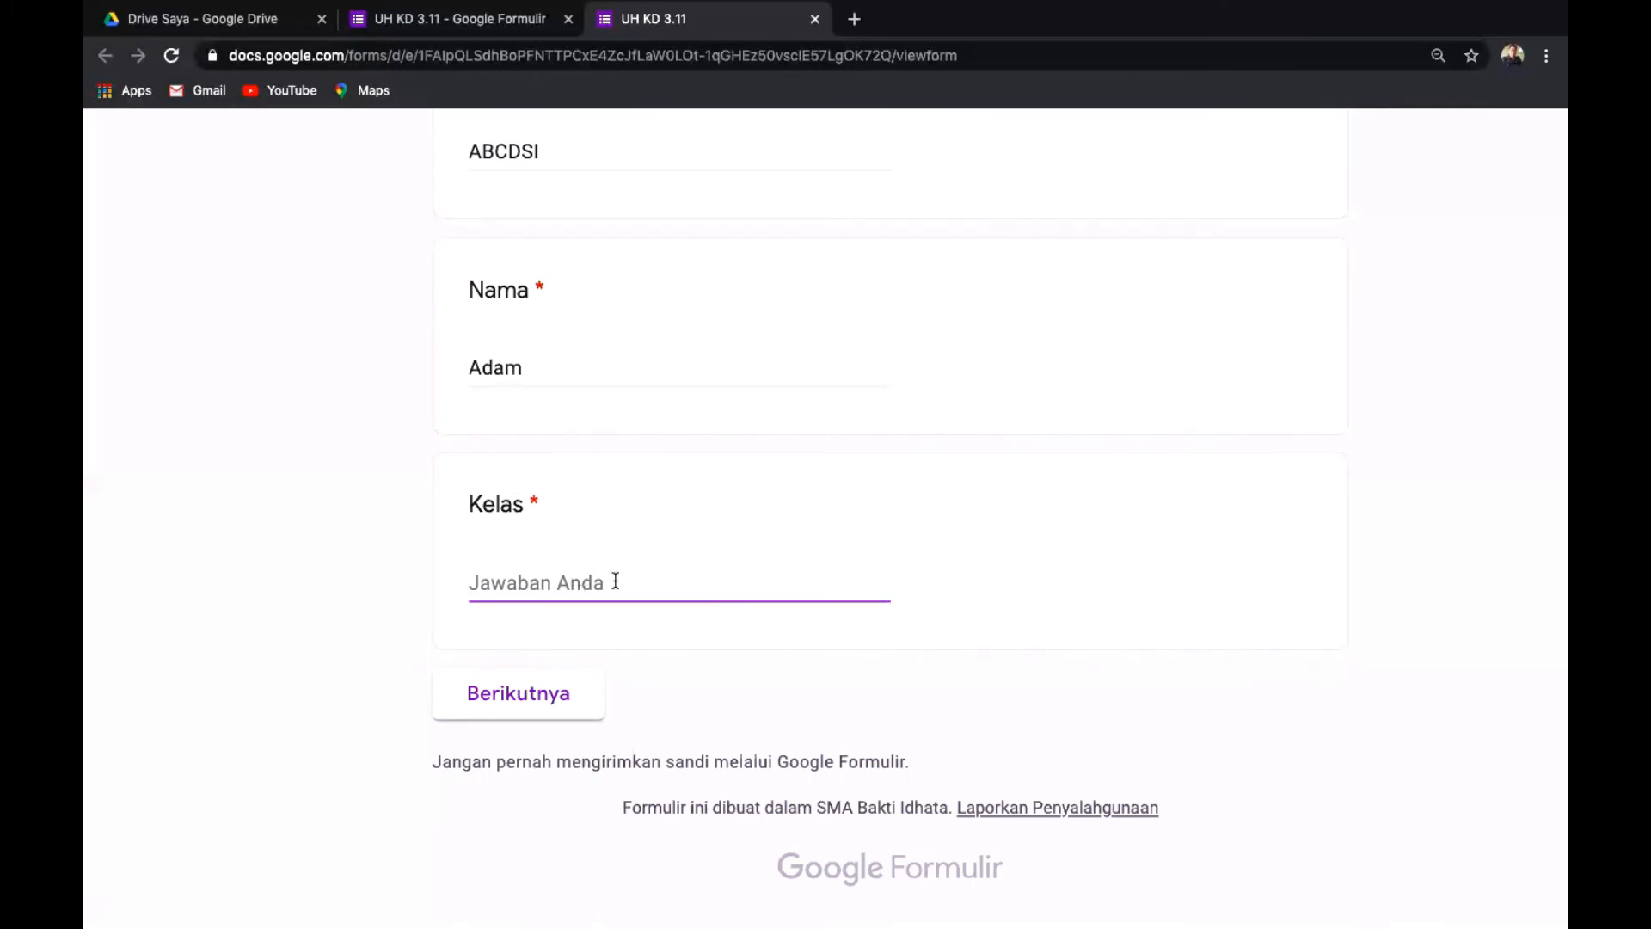
pyautogui.write('X IPA')
pyautogui.click(521, 698)
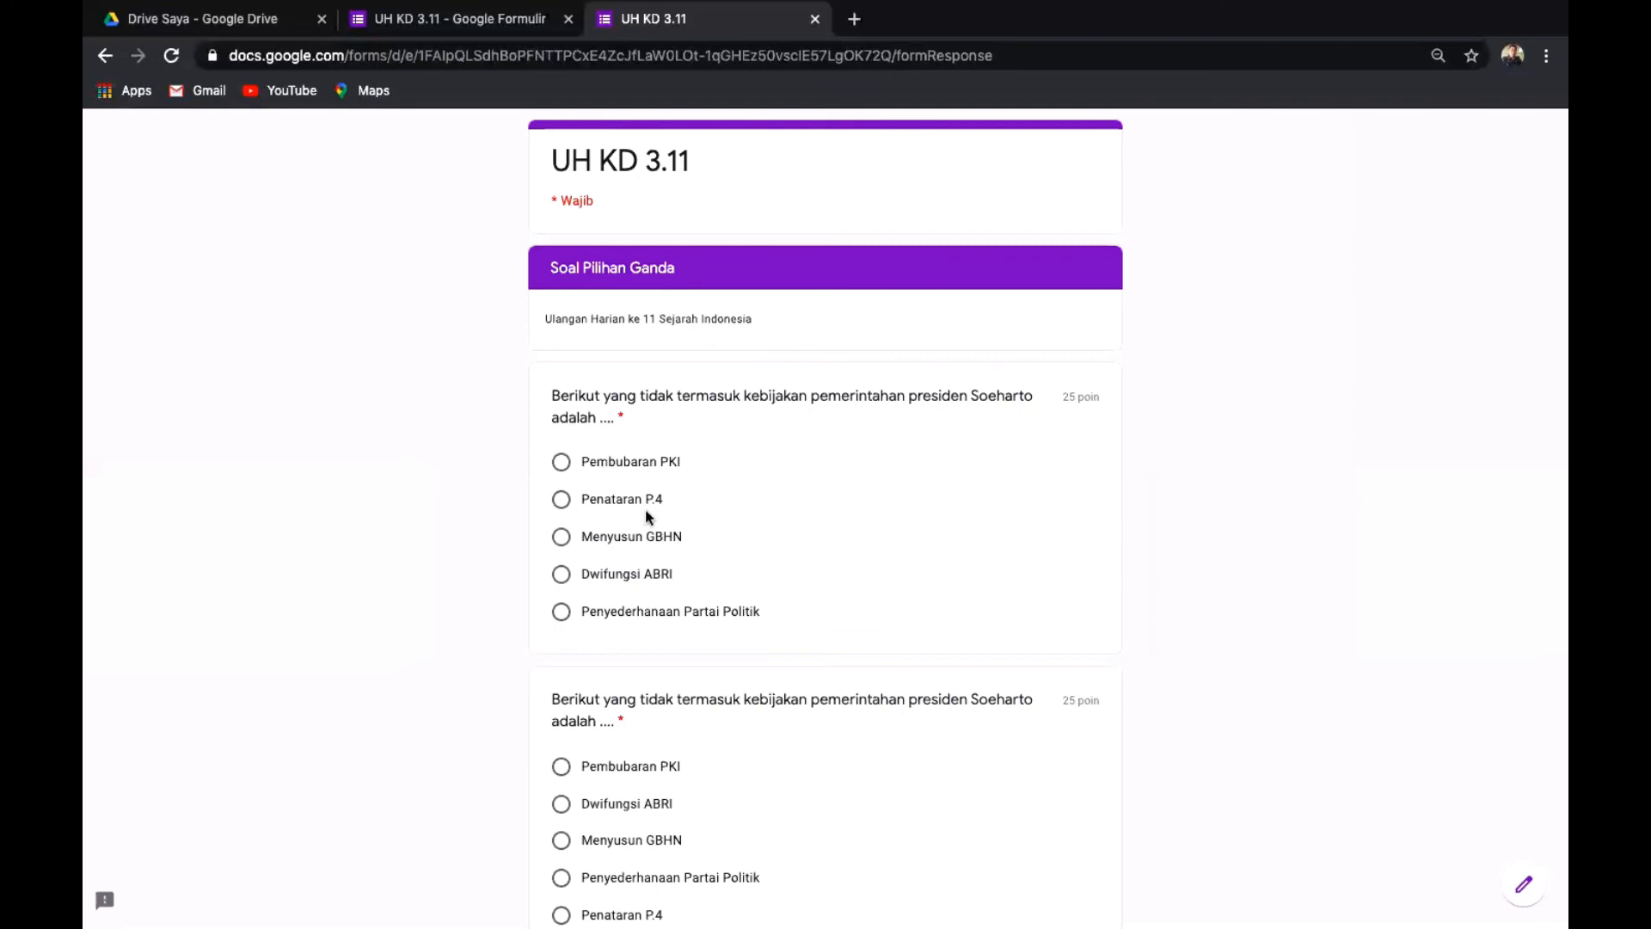
# Answer Menyusun GBHN, Menyusun GBHN, Kerja sama antarlembaga and Gotong Royong, staying on the page, and submit.
pyautogui.click(563, 537)
pyautogui.scroll(-1, 1269, 482)
pyautogui.scroll(-3, 1260, 430)
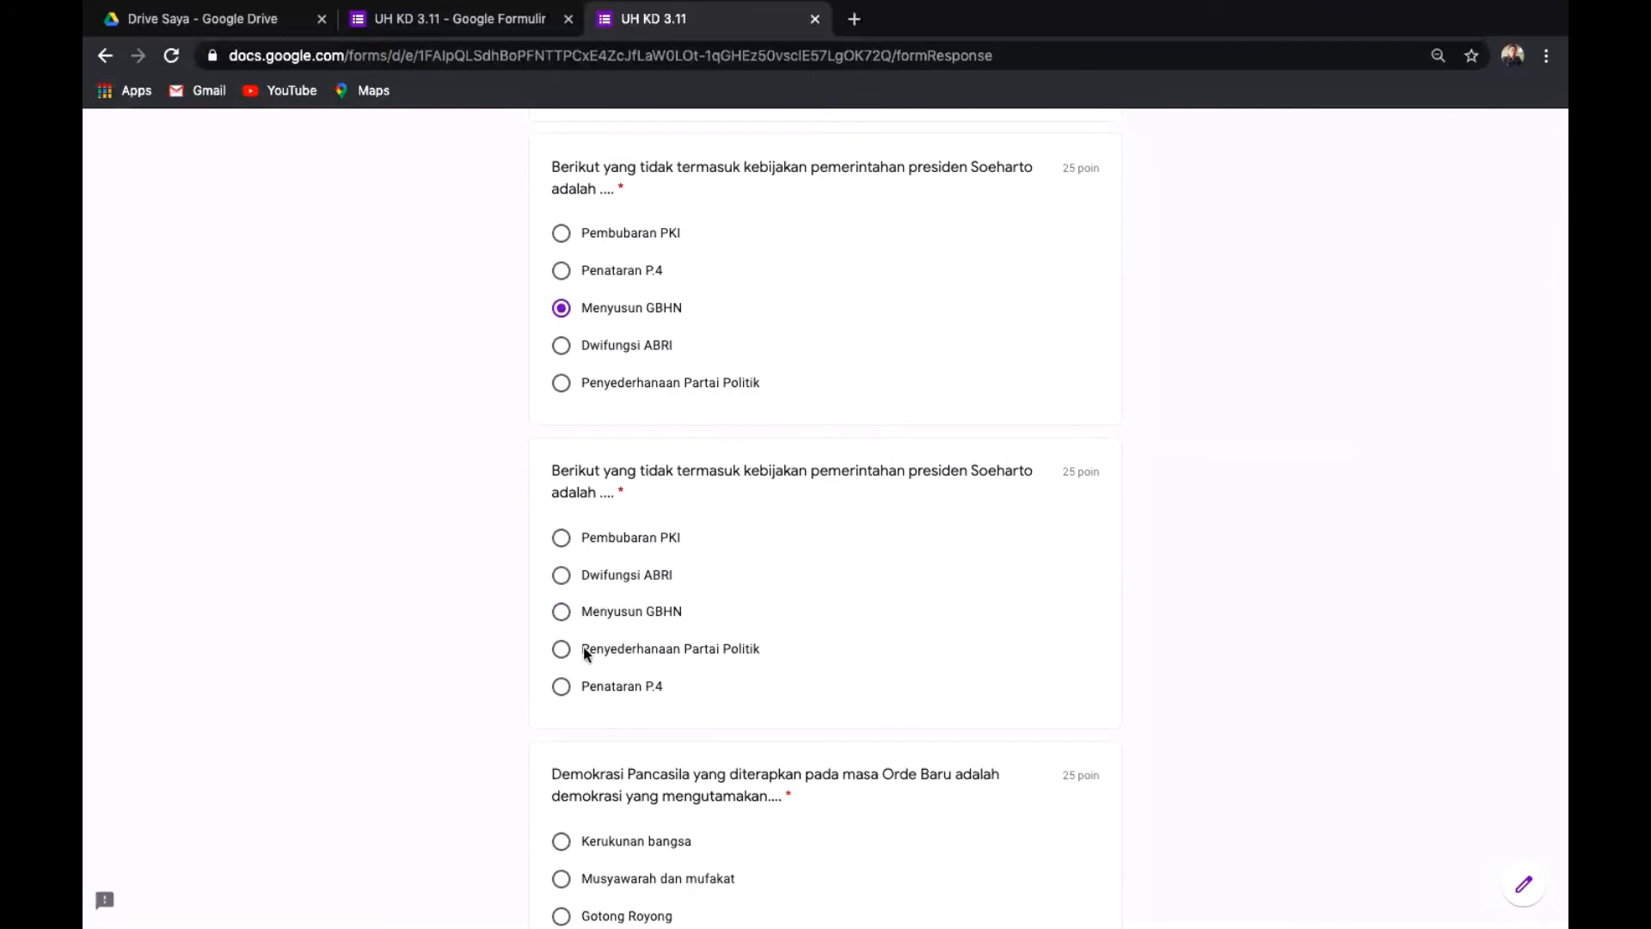
pyautogui.click(562, 614)
pyautogui.hscroll(-5, 563, 615)
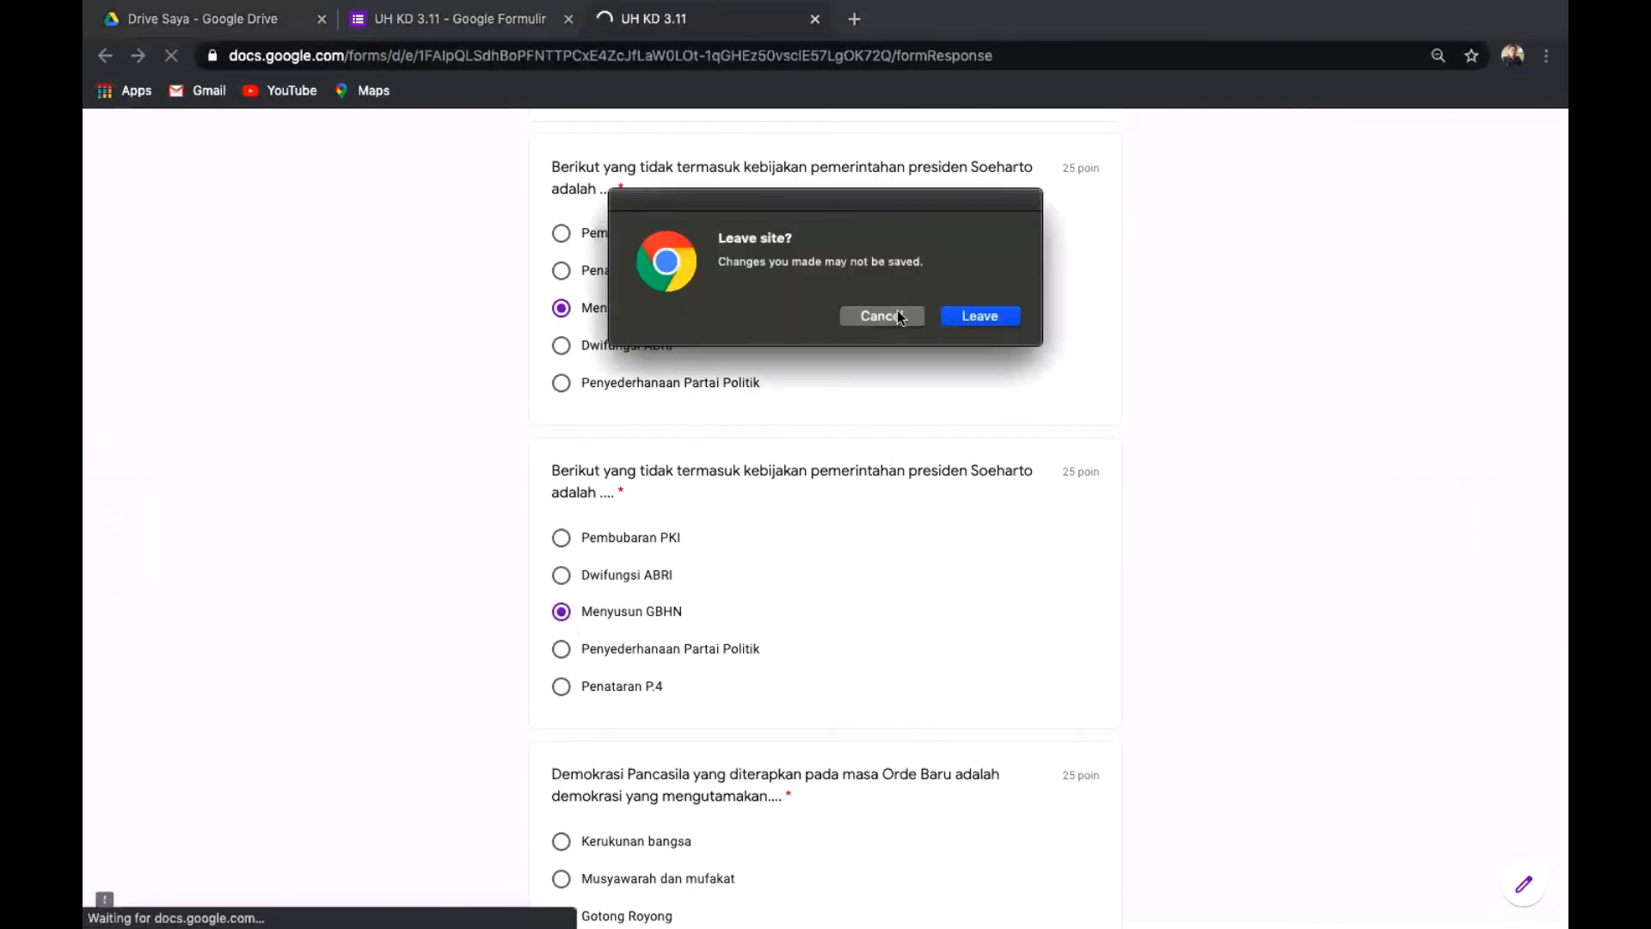
pyautogui.click(877, 317)
pyautogui.scroll(-5, 877, 316)
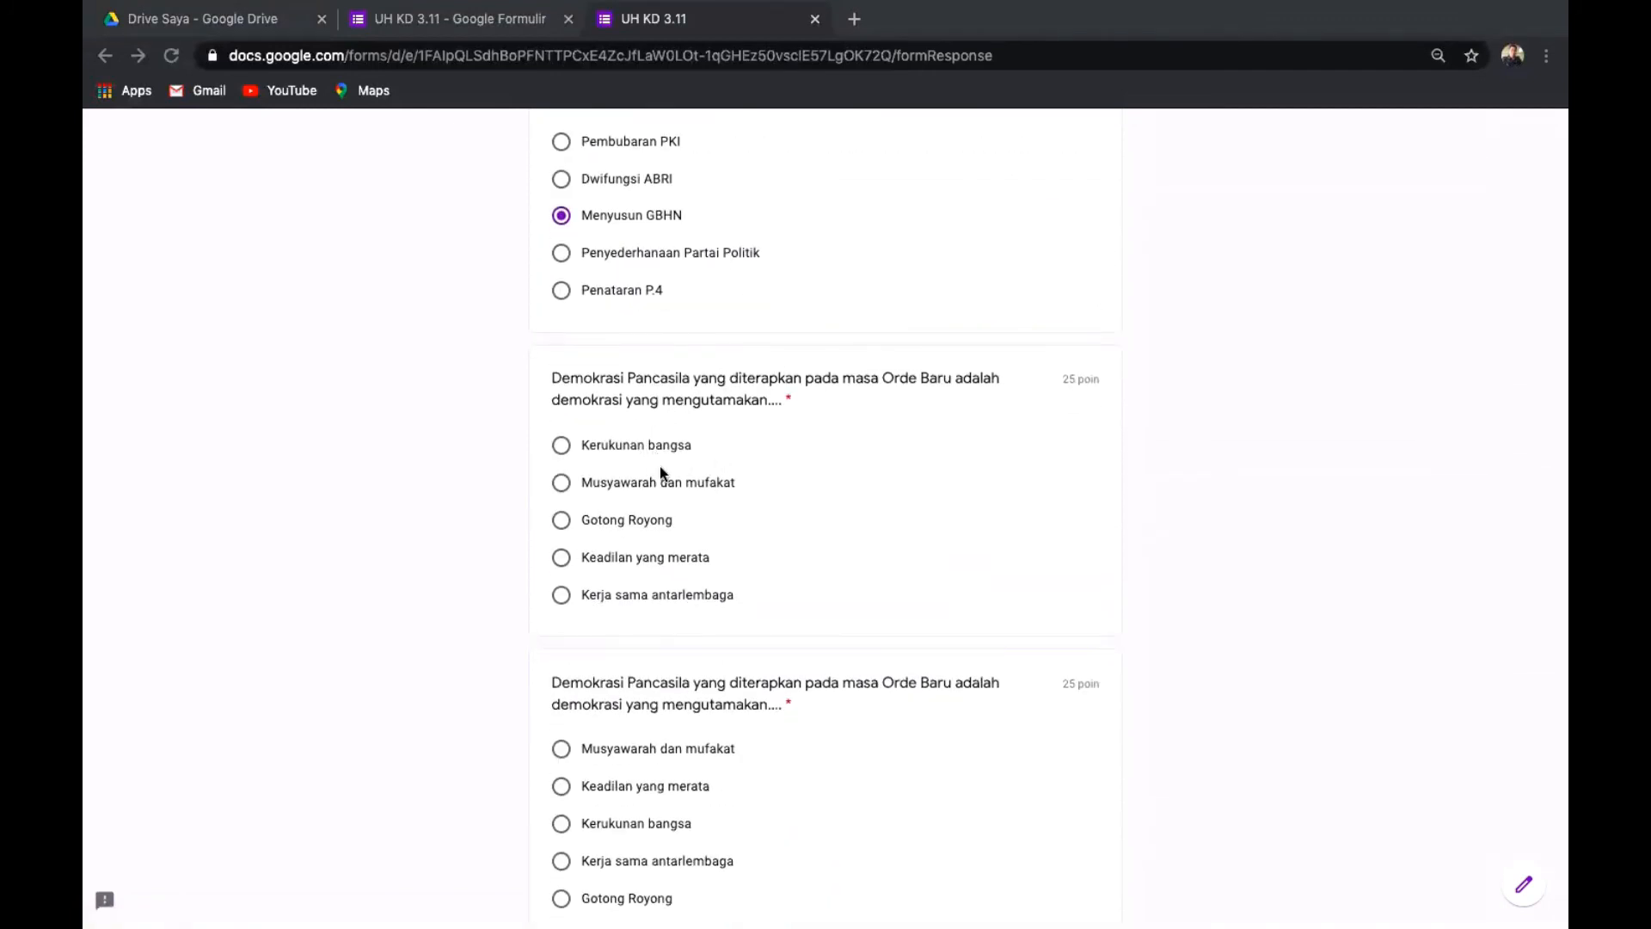
pyautogui.click(562, 593)
pyautogui.scroll(-3, 1024, 559)
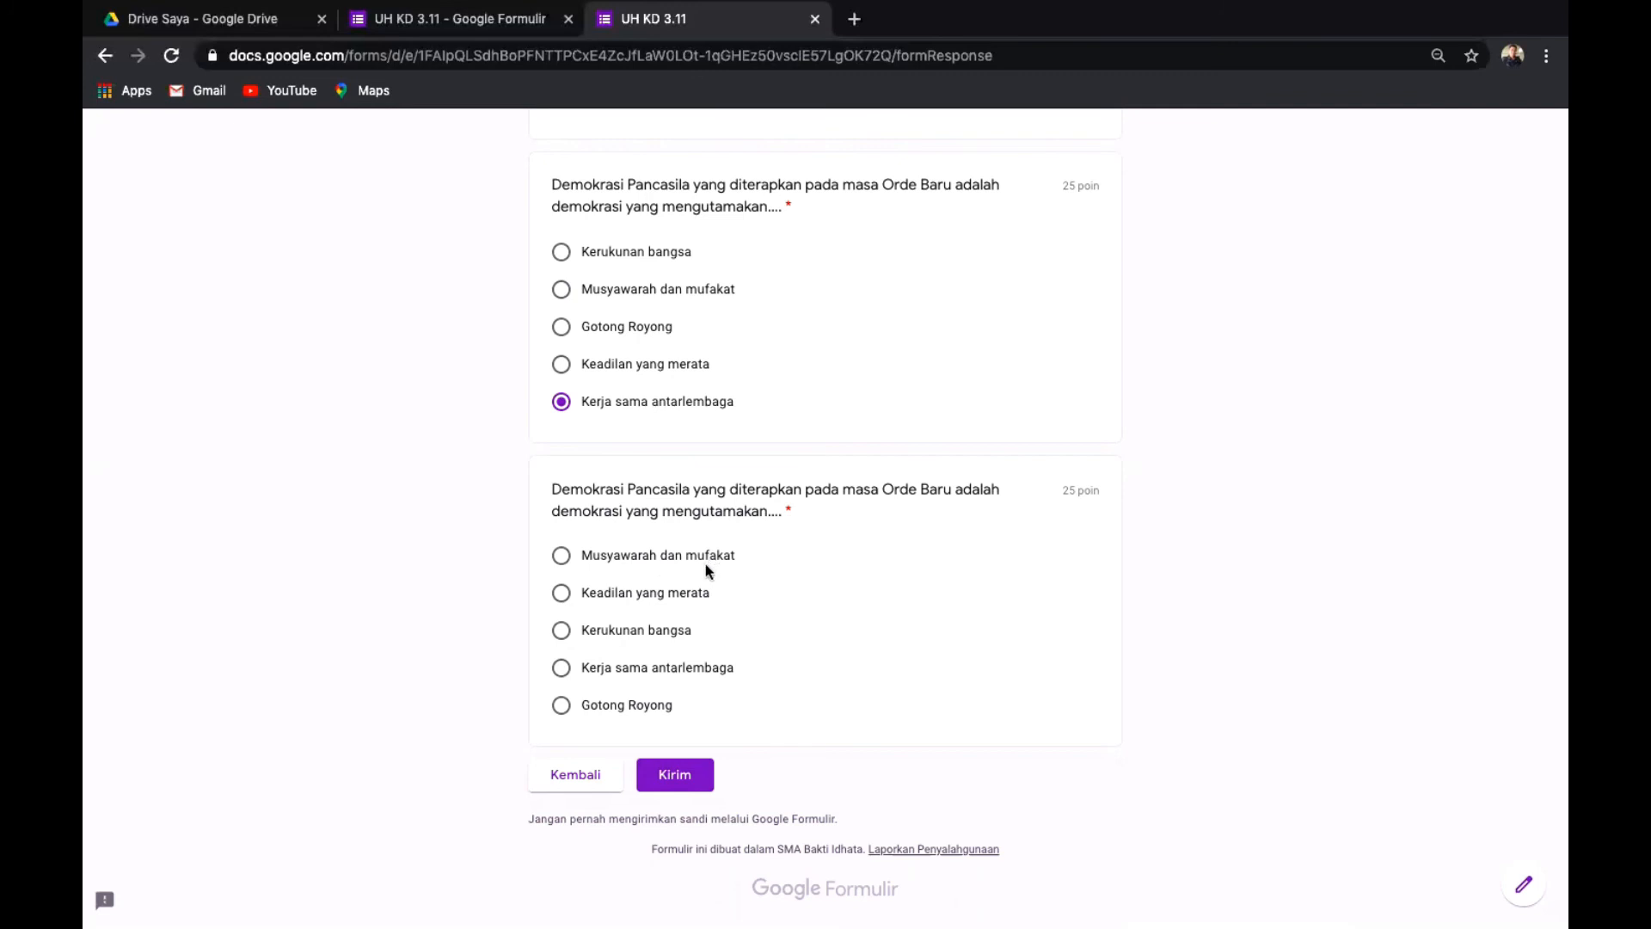
pyautogui.click(559, 704)
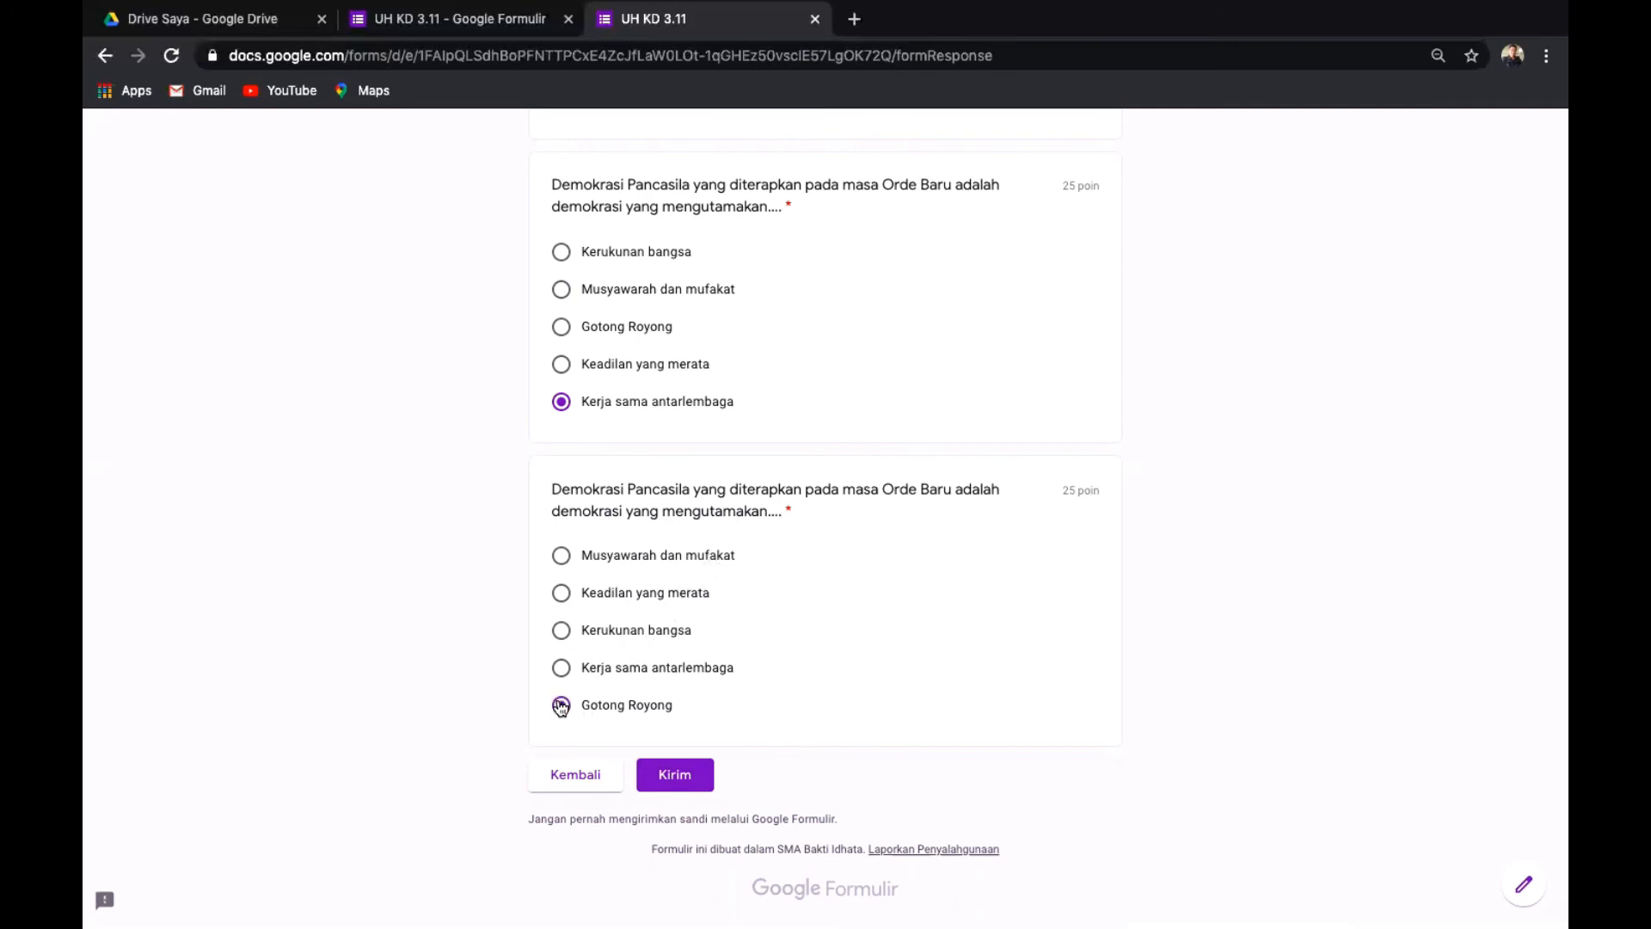
pyautogui.click(678, 777)
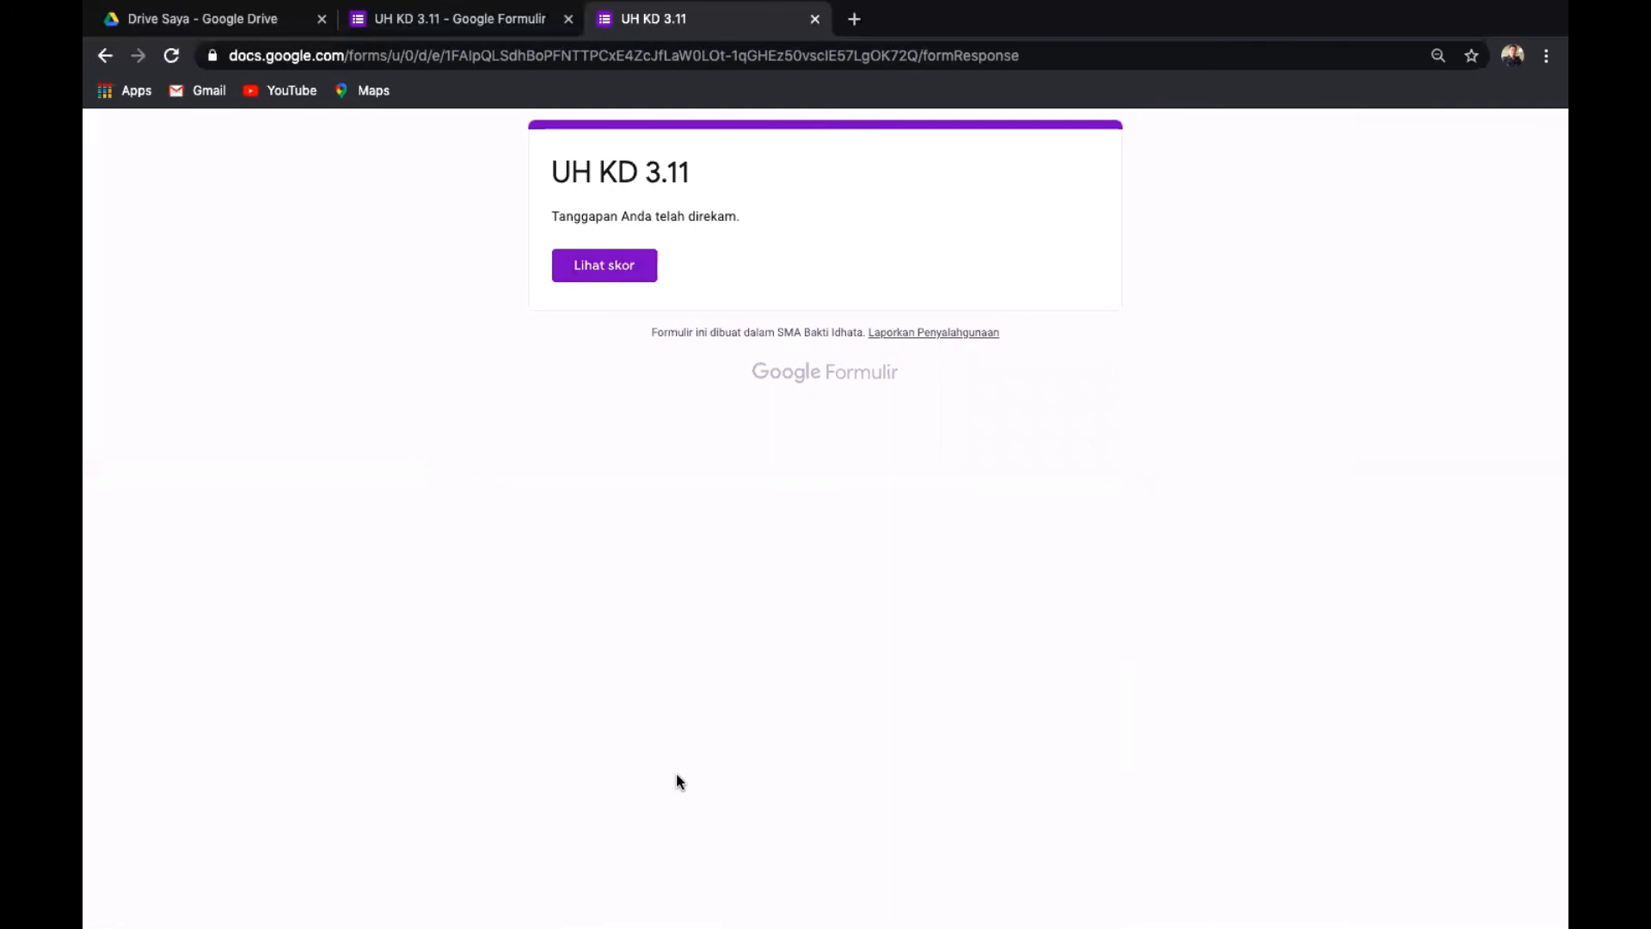
pyautogui.click(594, 265)
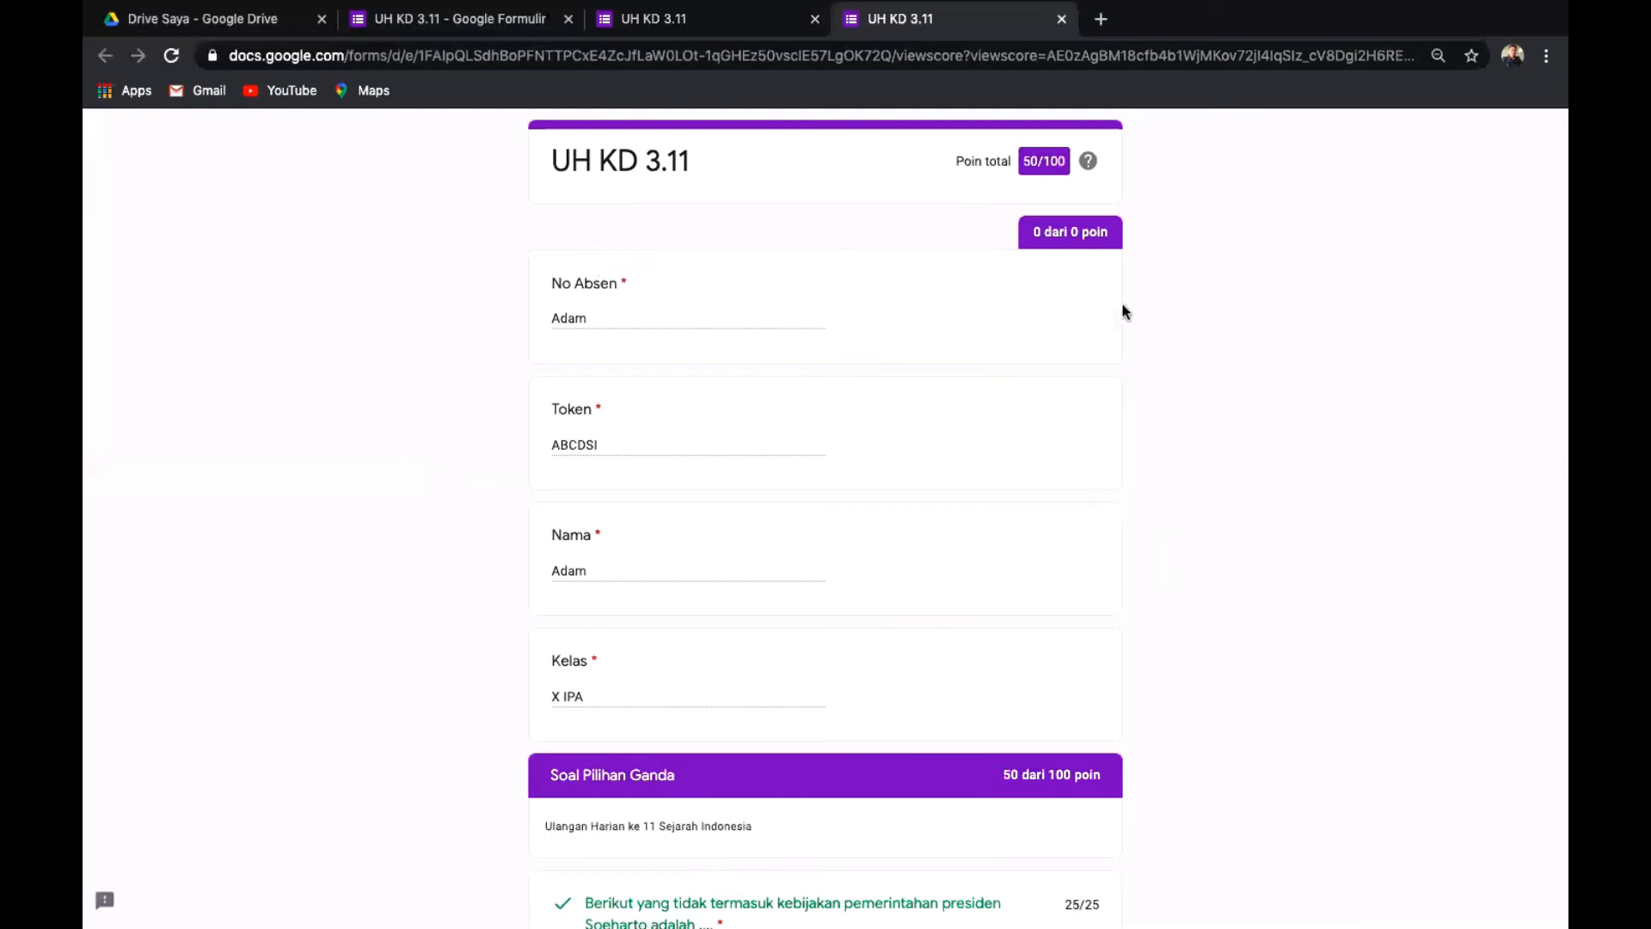
pyautogui.scroll(-8, 1300, 423)
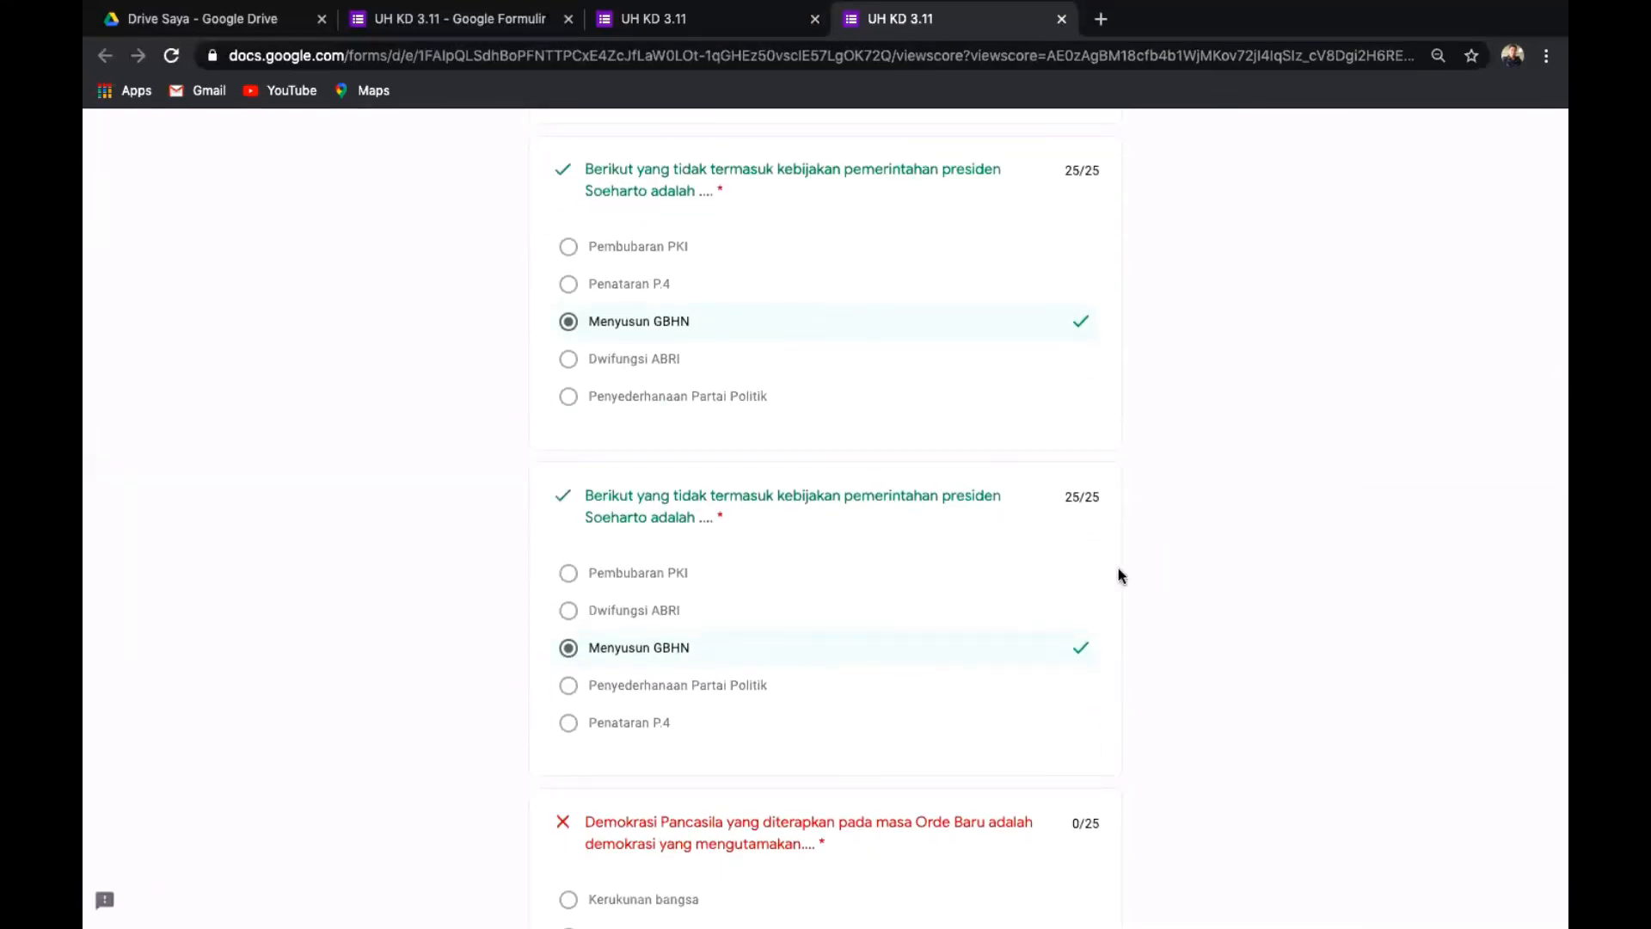
pyautogui.scroll(-3, 999, 526)
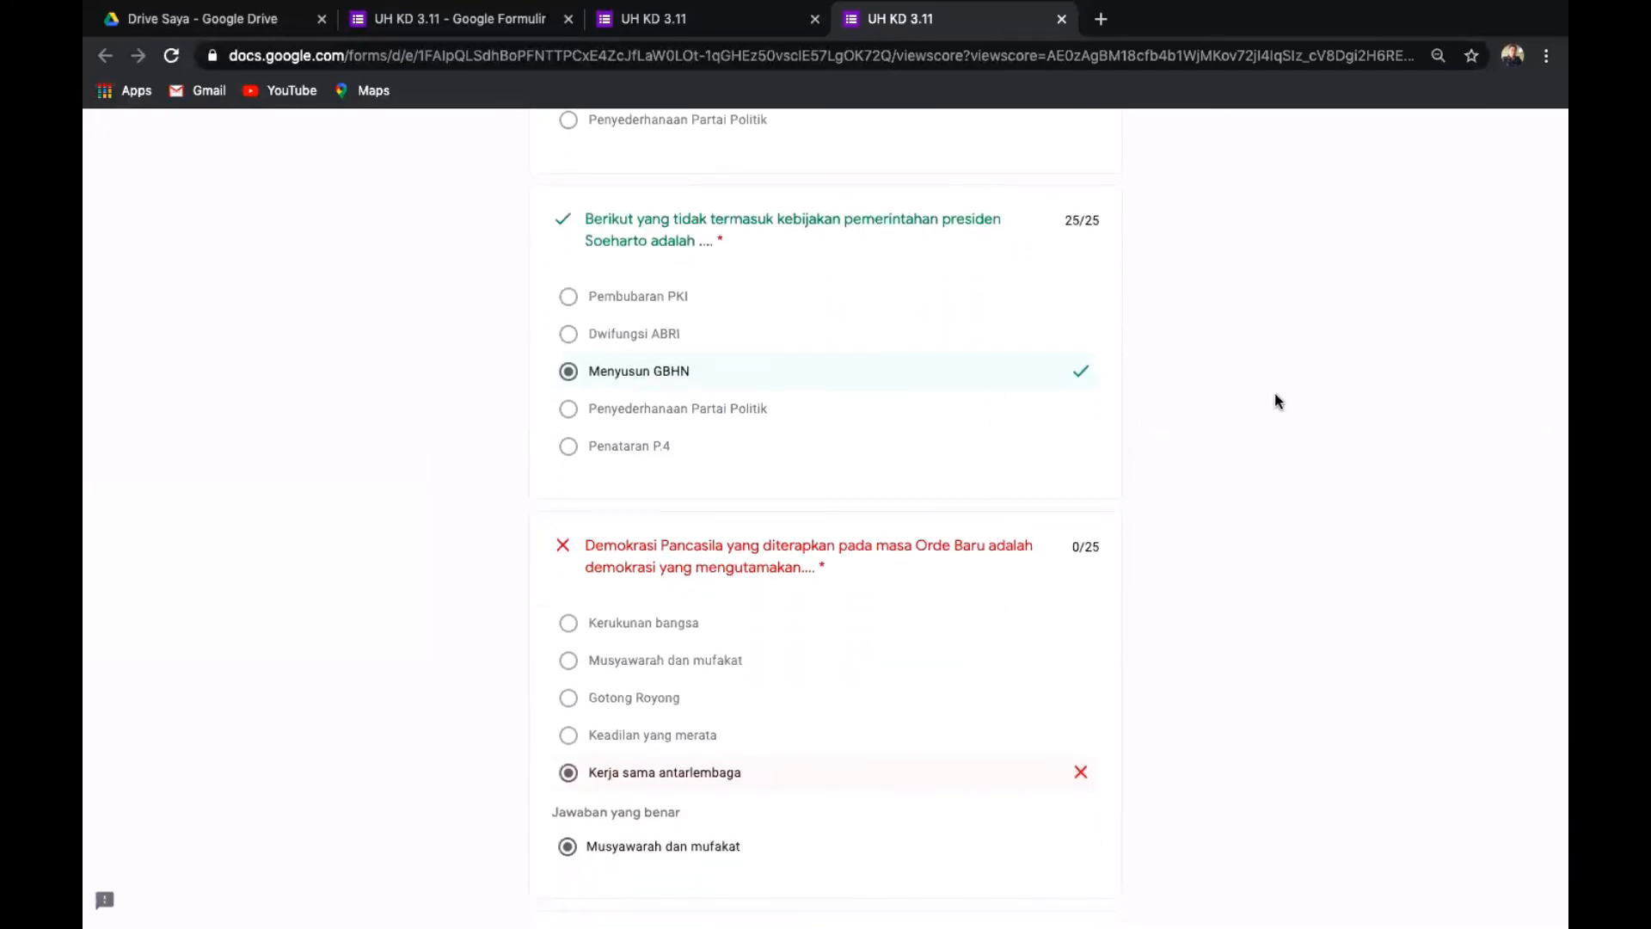
pyautogui.scroll(2, 1232, 458)
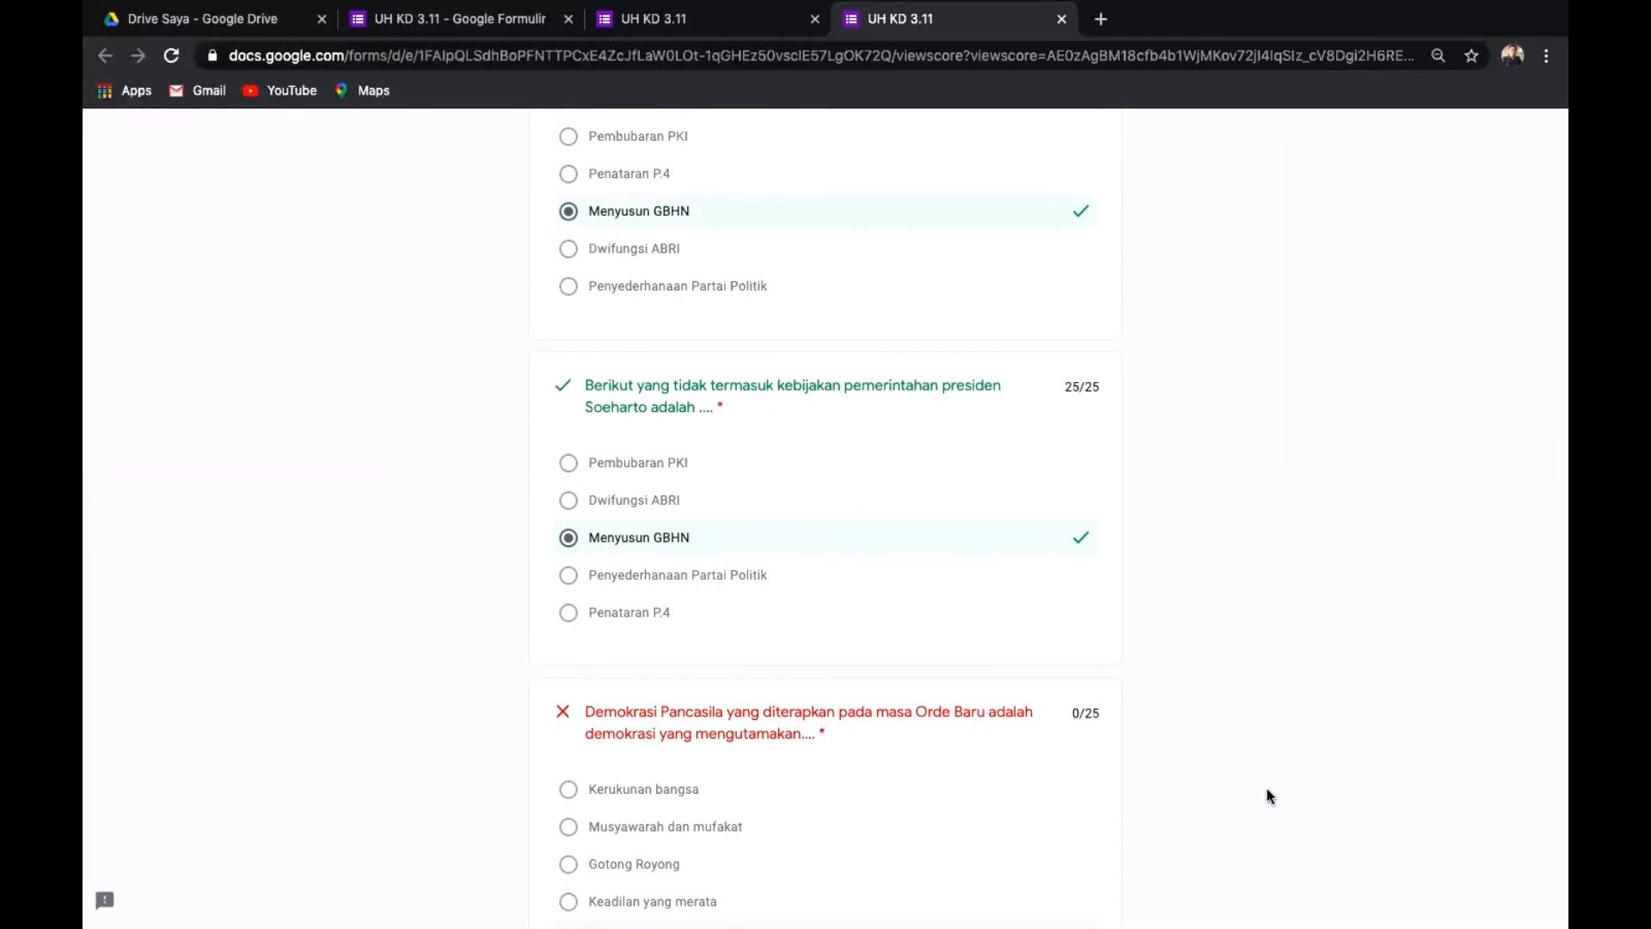
pyautogui.scroll(2, 1270, 795)
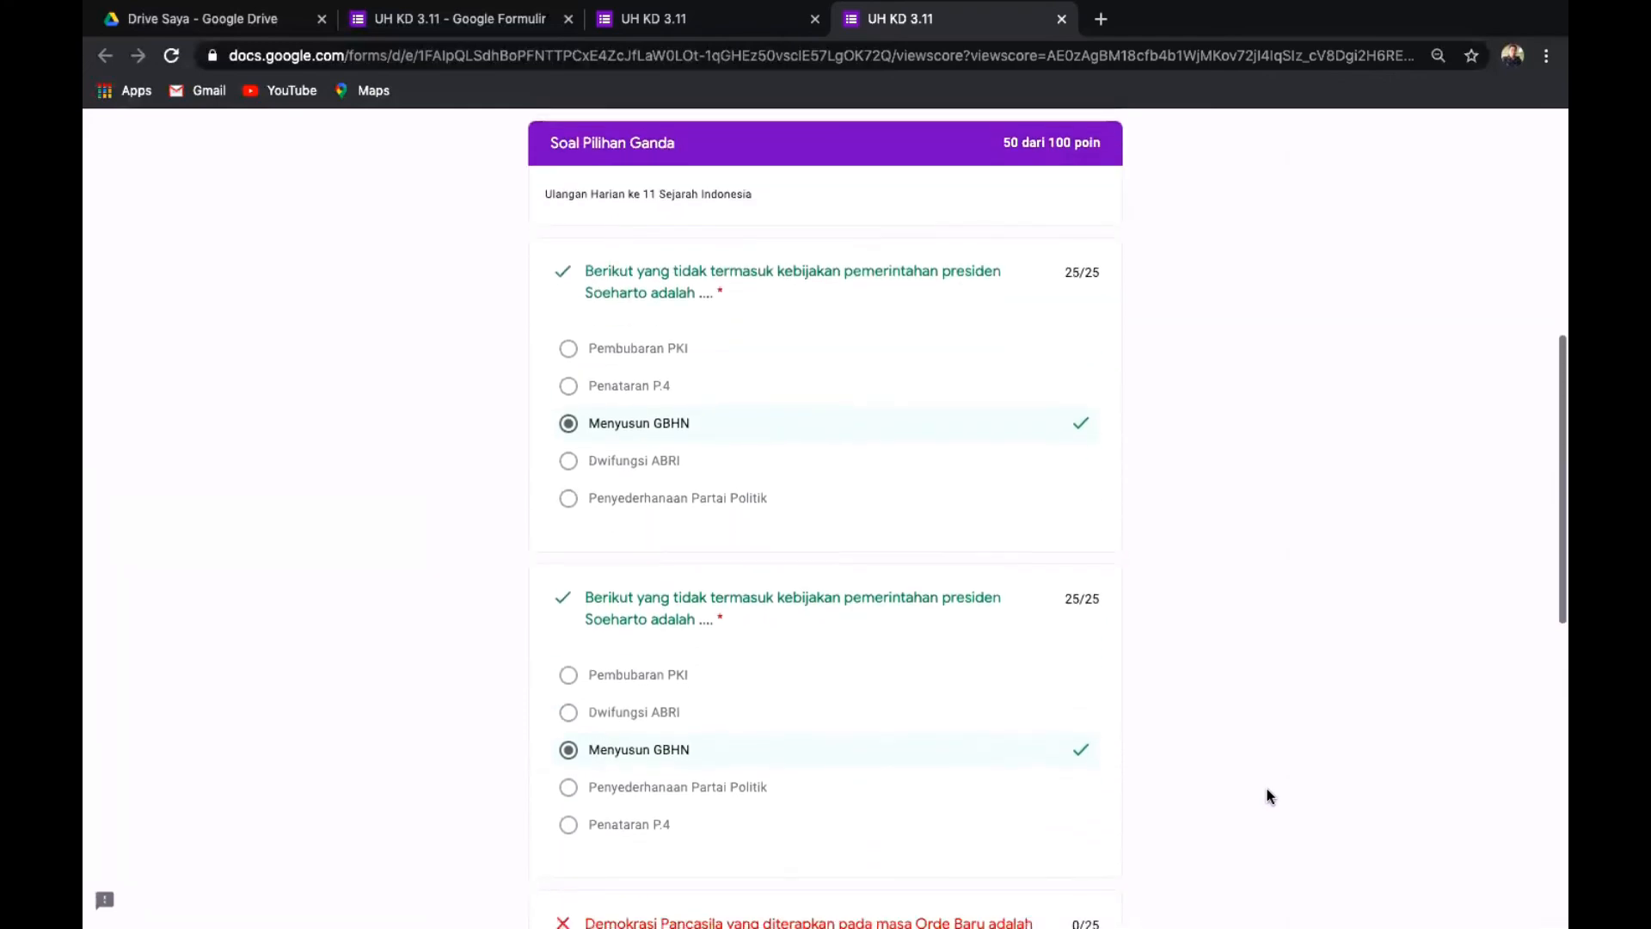
pyautogui.scroll(-7, 1249, 497)
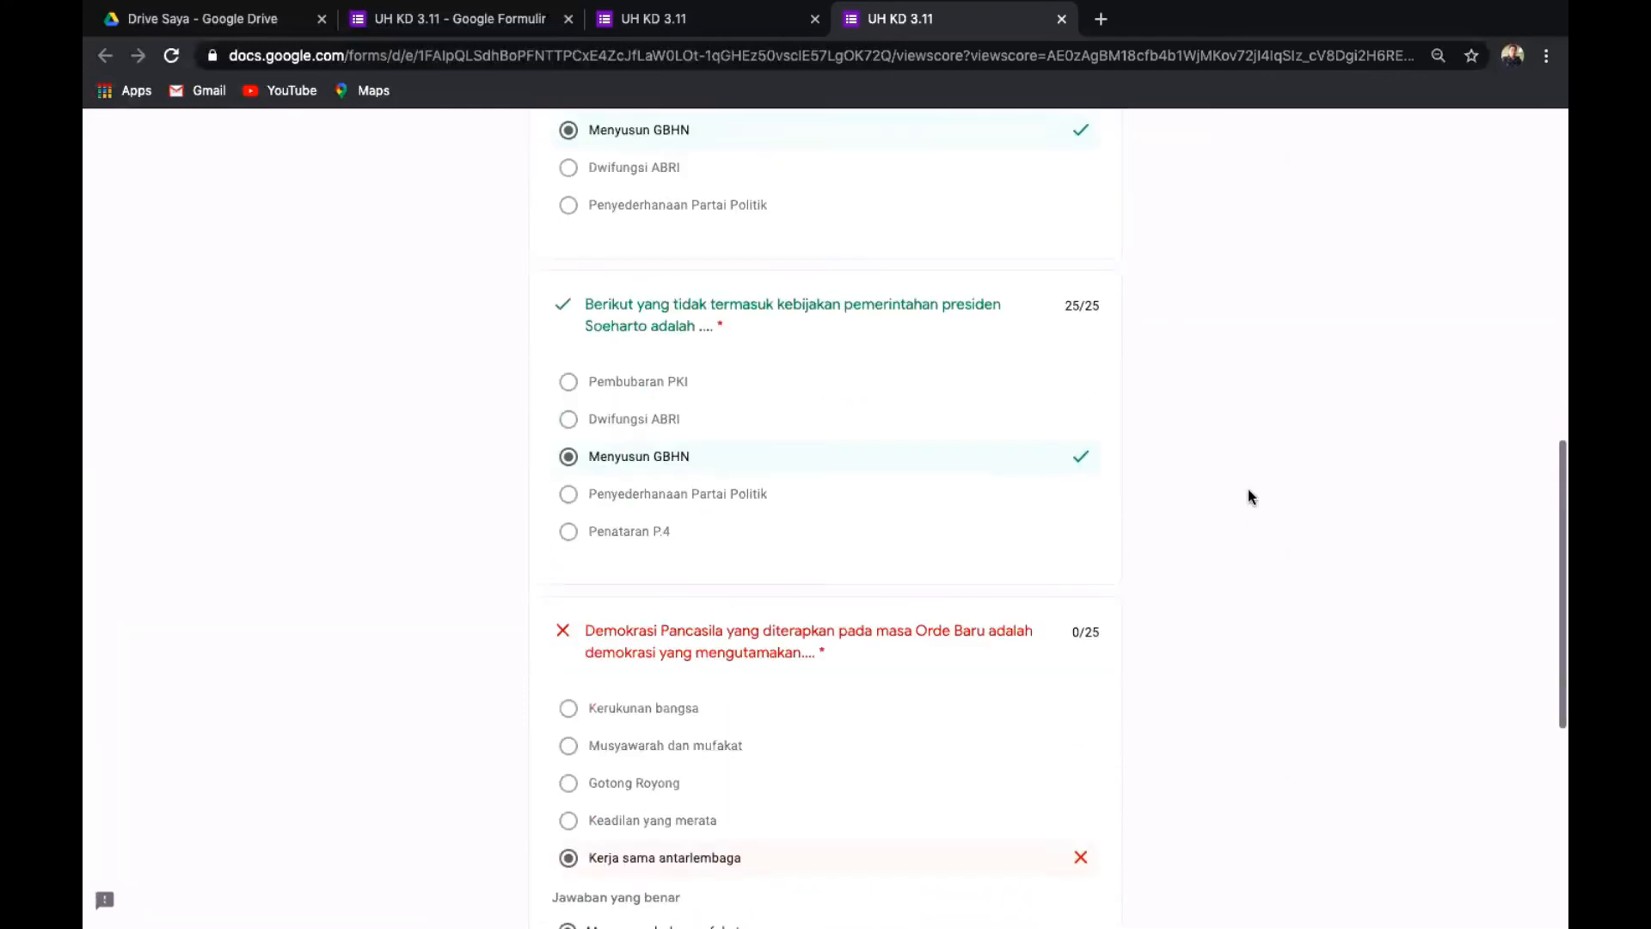
pyautogui.scroll(-3, 1249, 497)
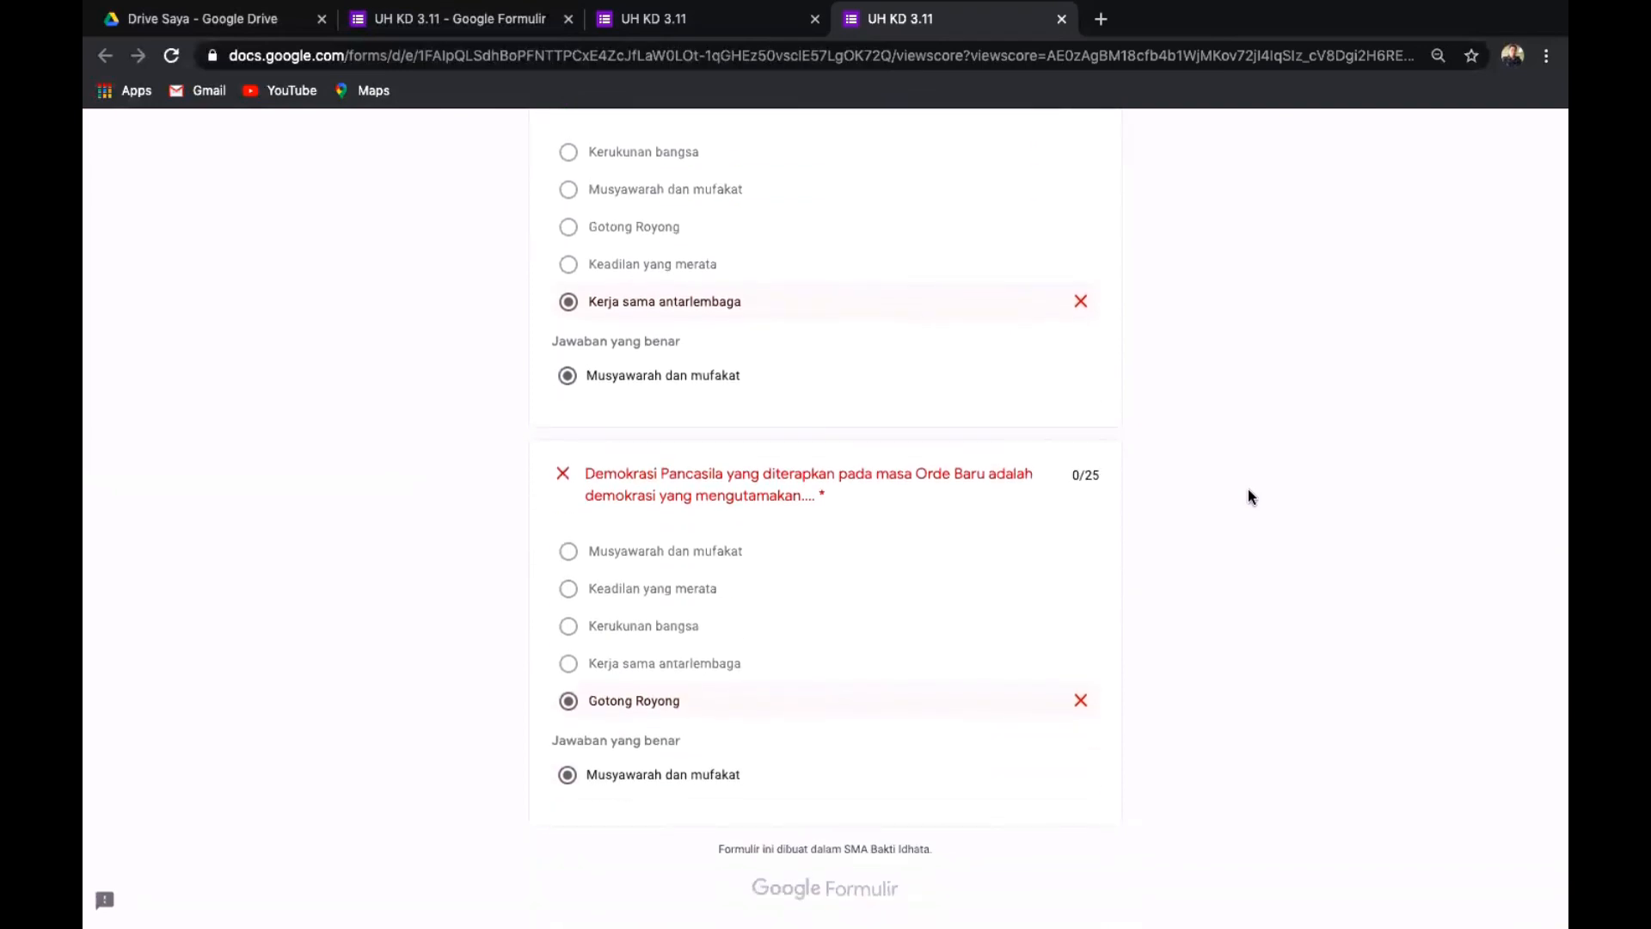
pyautogui.scroll(17, 1250, 497)
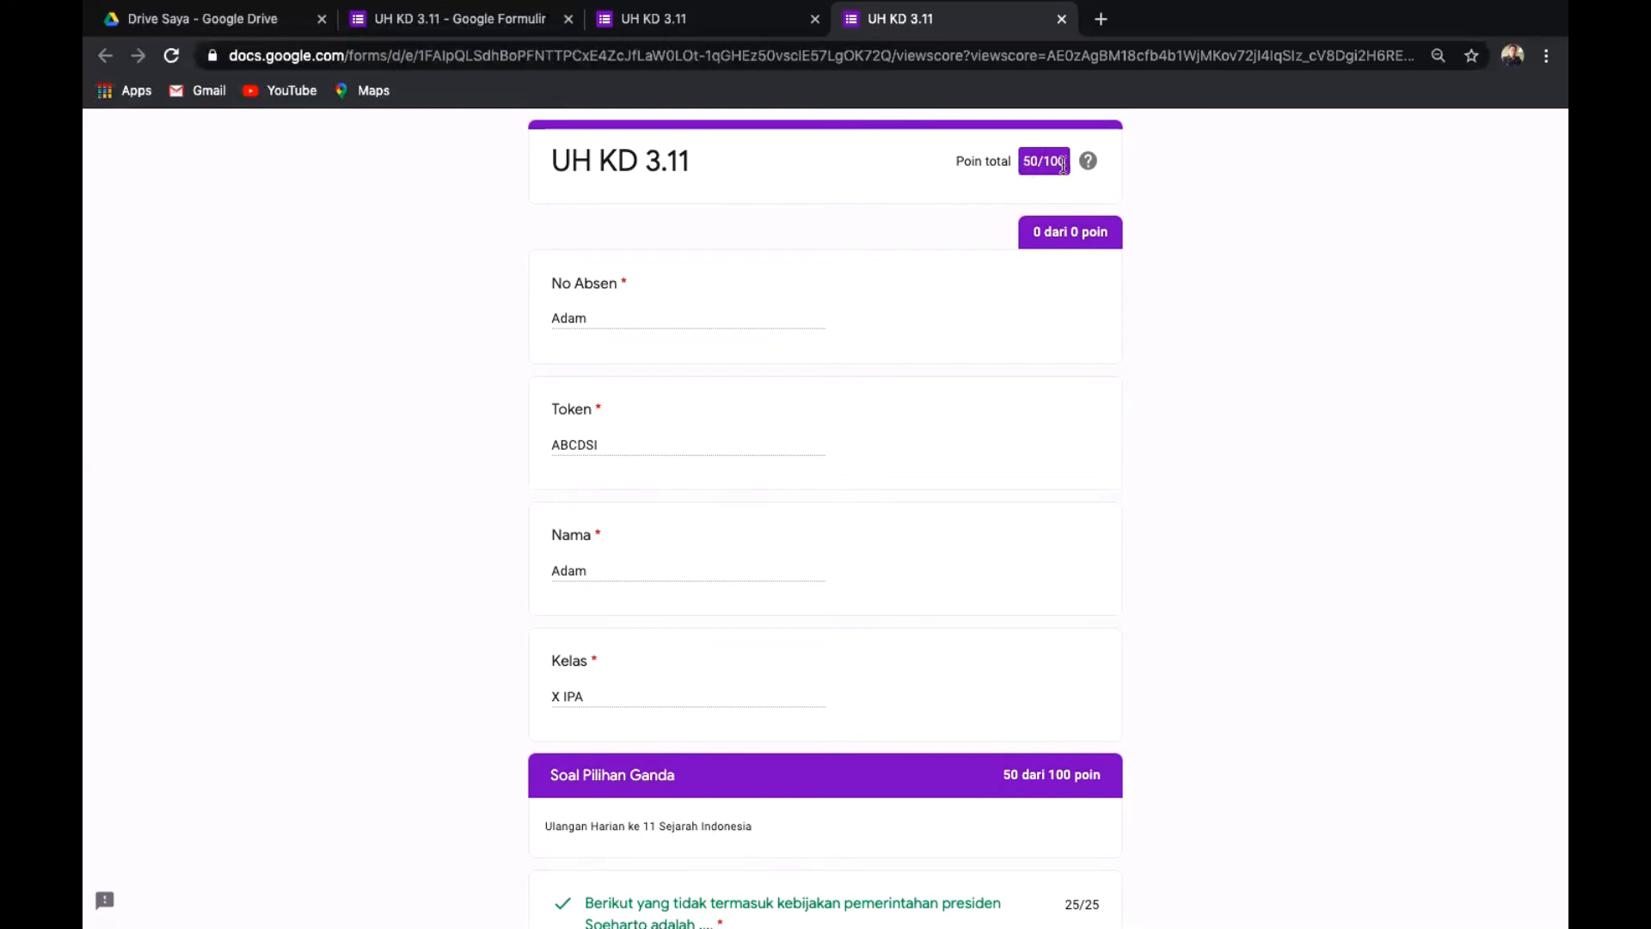
pyautogui.scroll(5, 1074, 189)
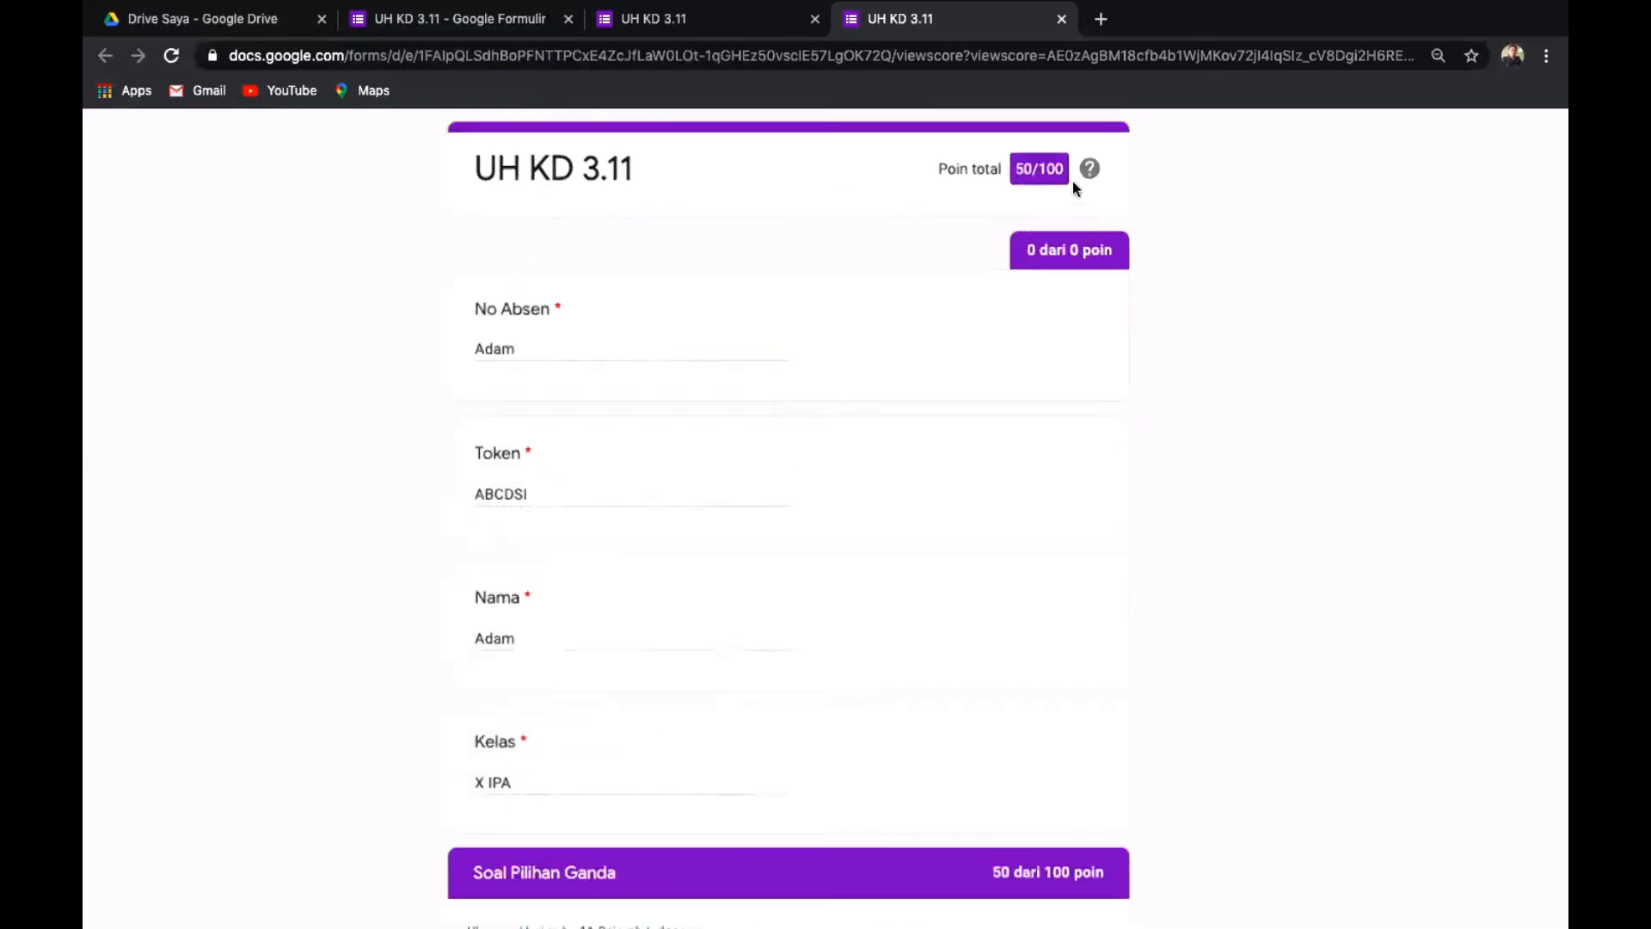
pyautogui.scroll(-5, 1075, 188)
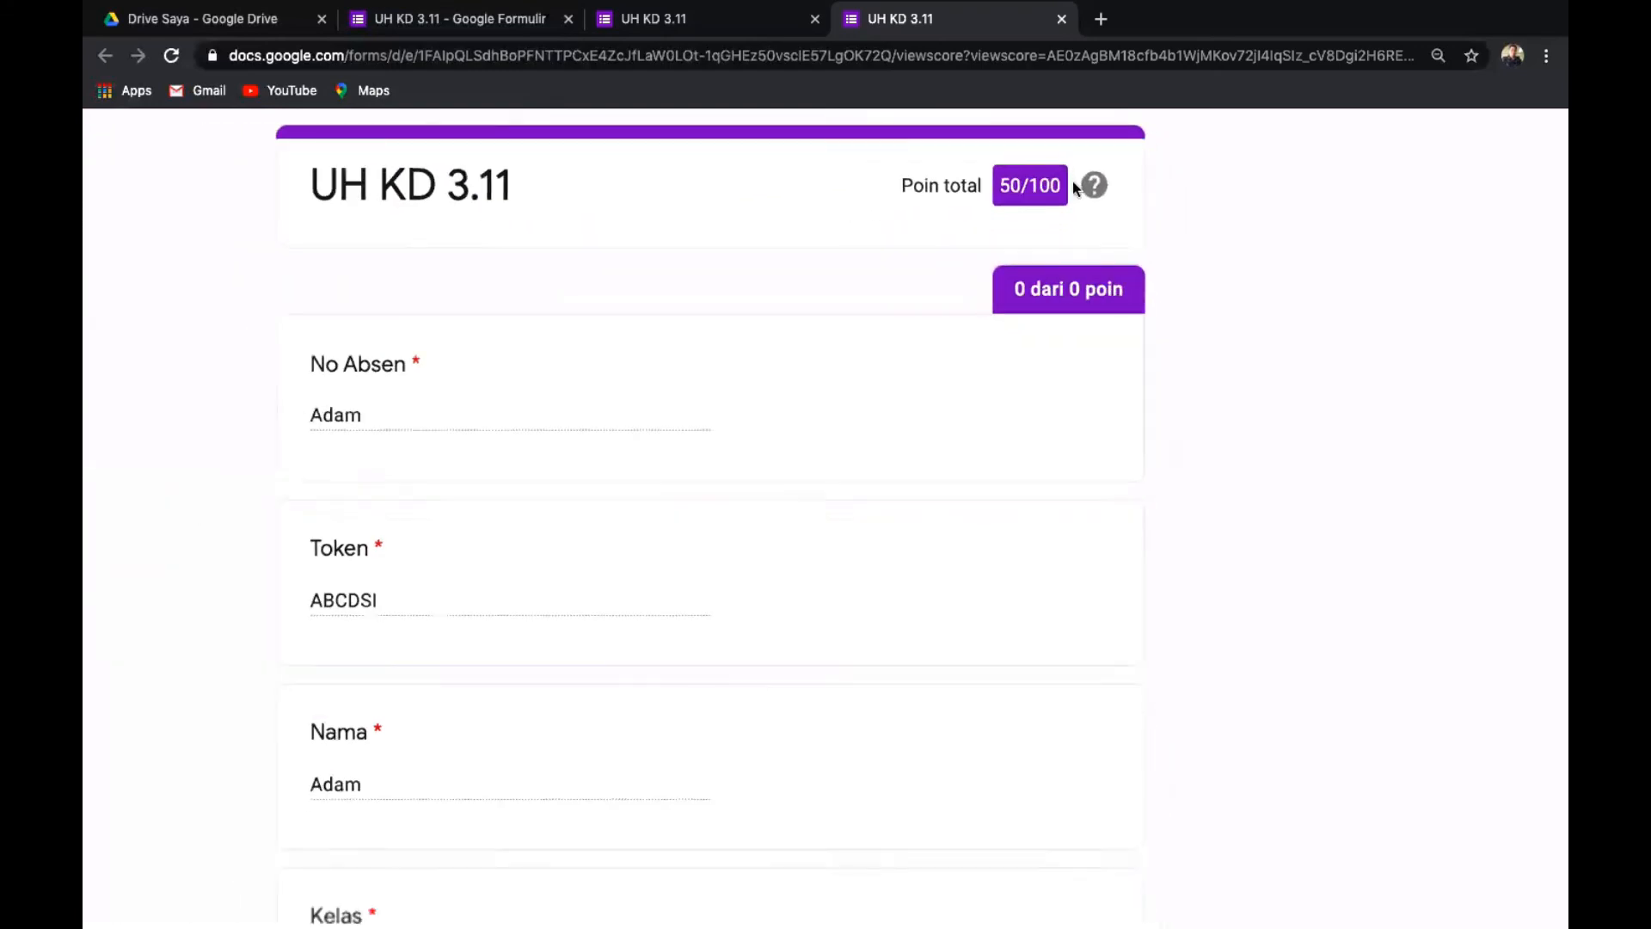
pyautogui.click(1062, 19)
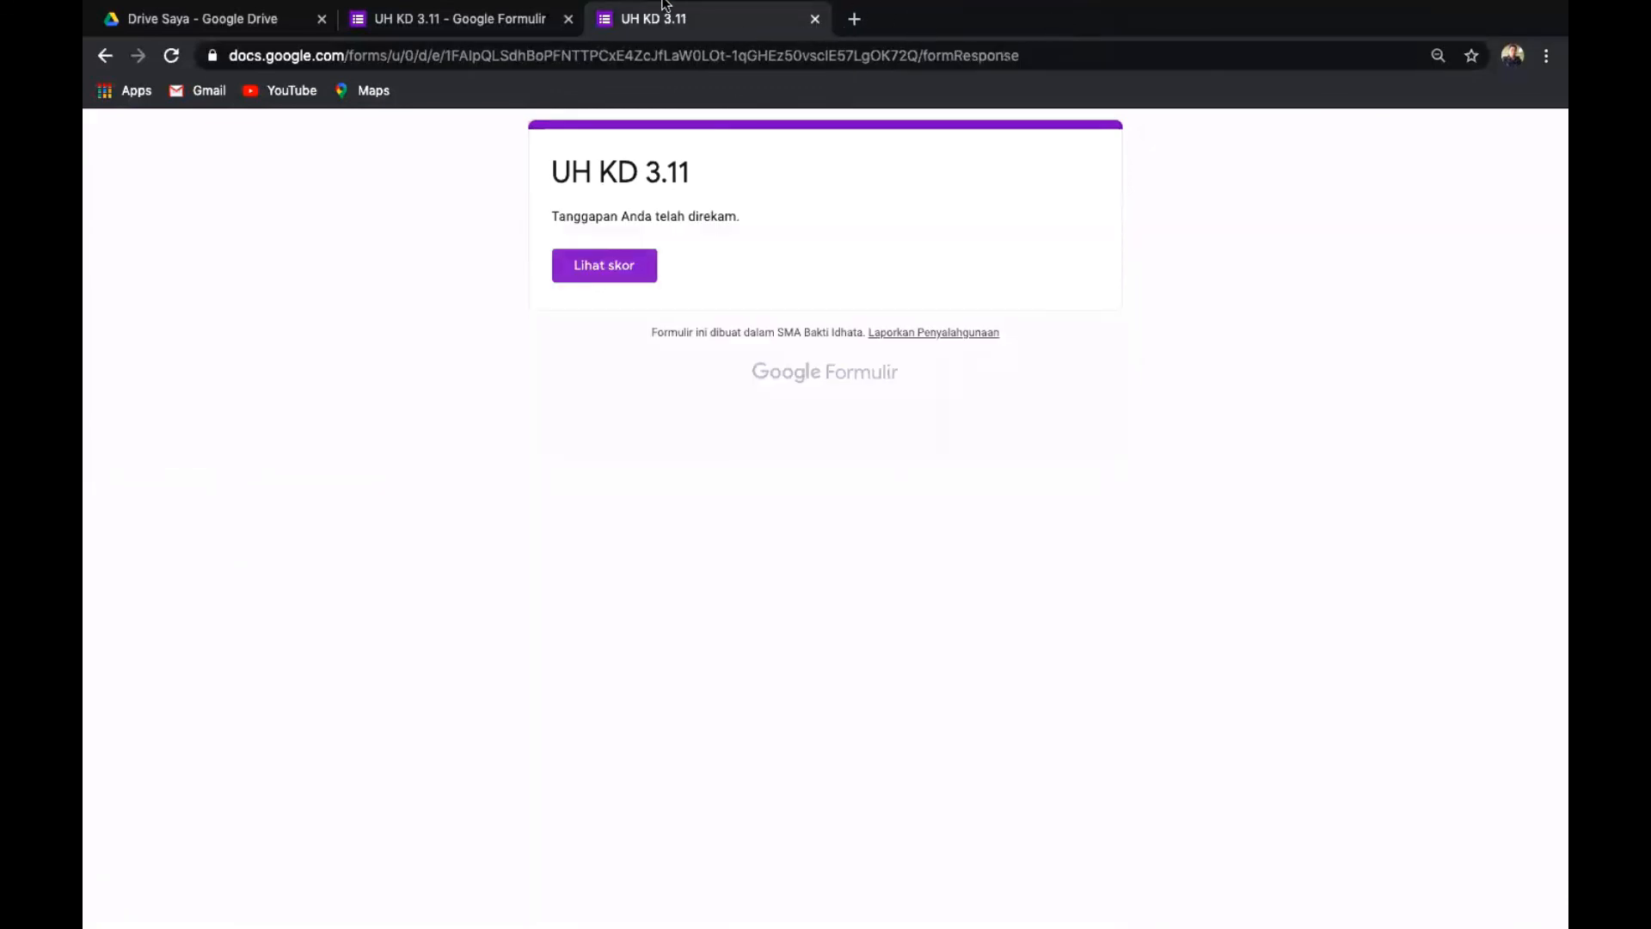
# Switch back to the UH KD 3.11 editor tab and review the quiz, now showing 1 response.
pyautogui.click(394, 17)
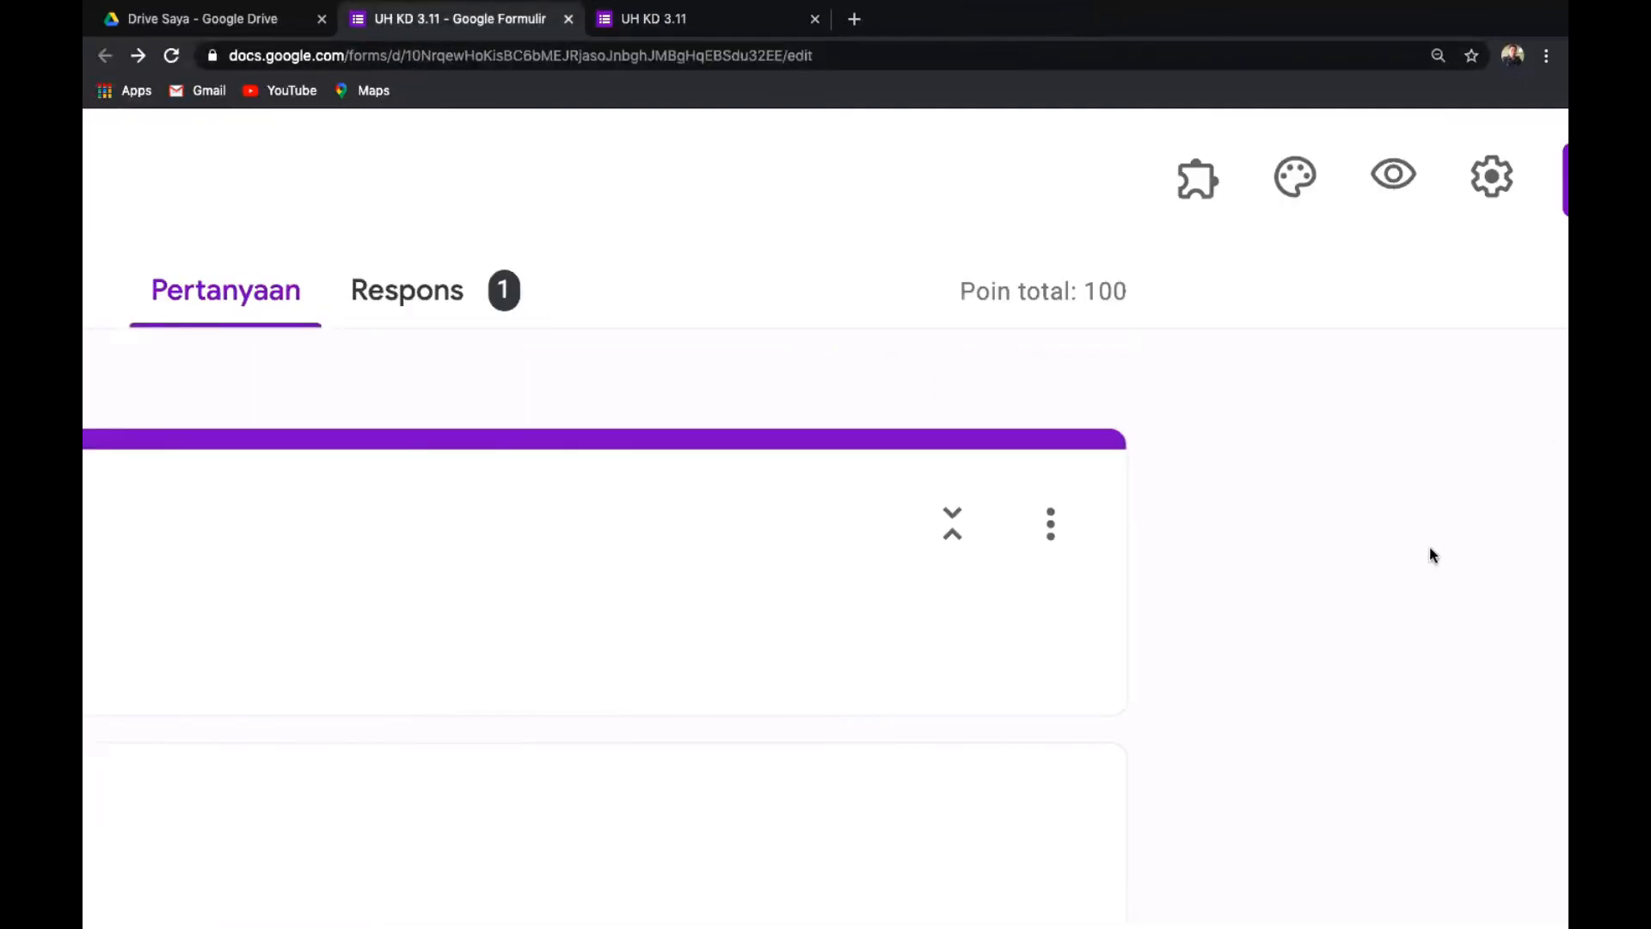
pyautogui.hotkey('ctrl', '-')
pyautogui.hotkey('ctrl', '-')
pyautogui.hotkey('ctrl', '-')
pyautogui.hotkey('ctrl', '-')
pyautogui.hotkey('ctrl', '-')
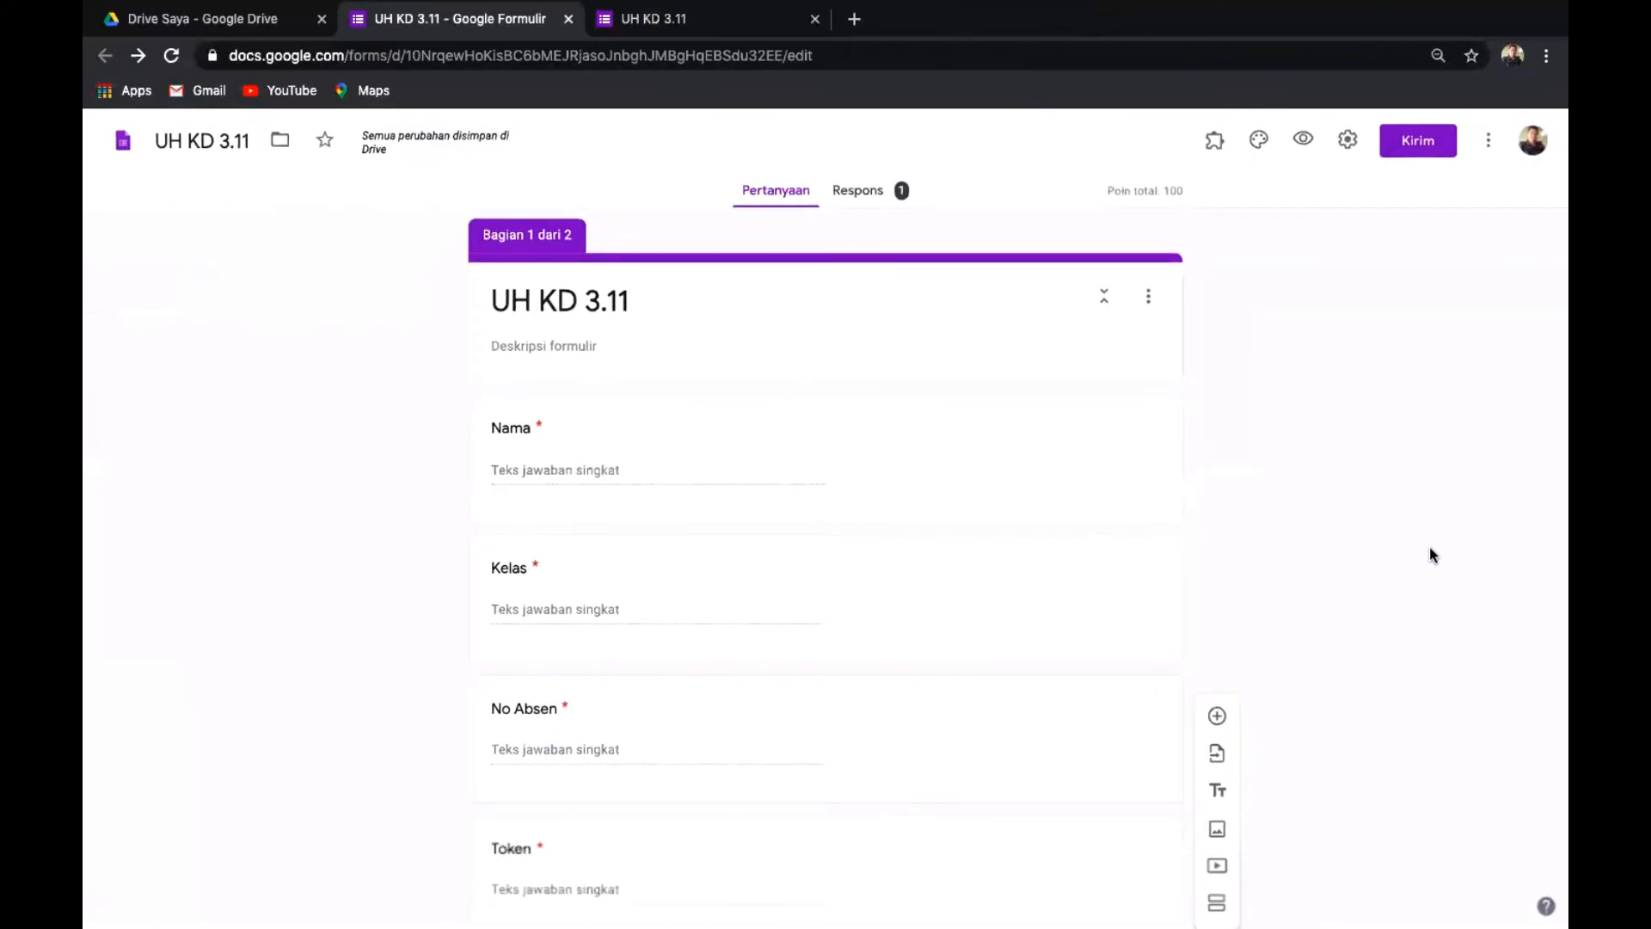
pyautogui.scroll(-2, 1429, 550)
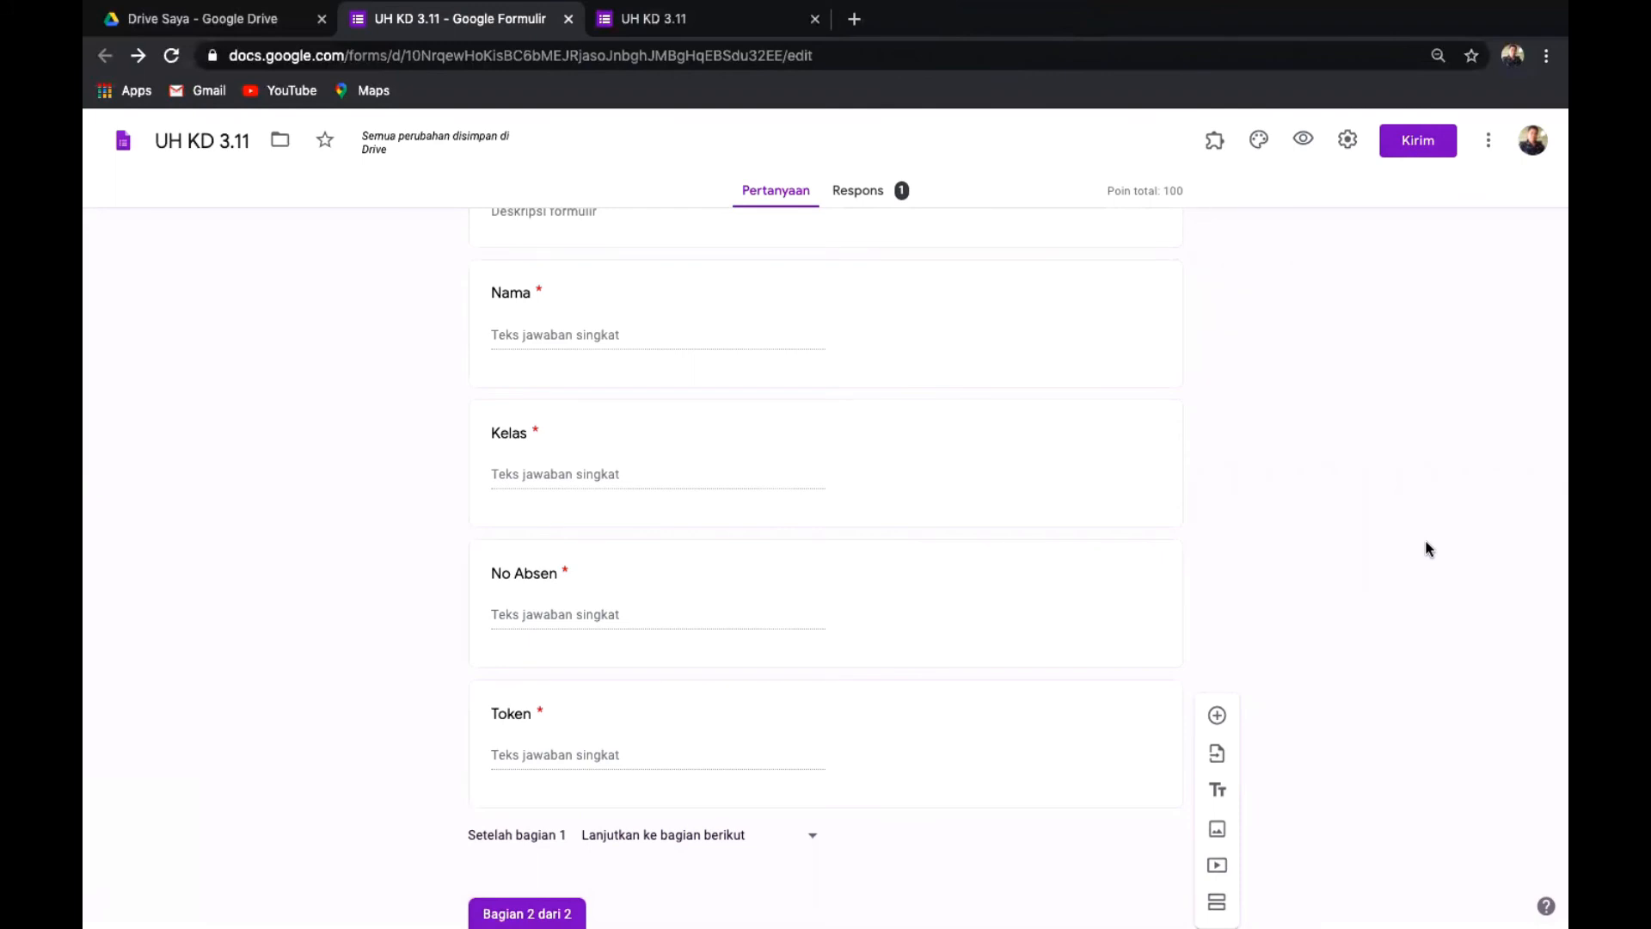
pyautogui.scroll(-3, 1357, 473)
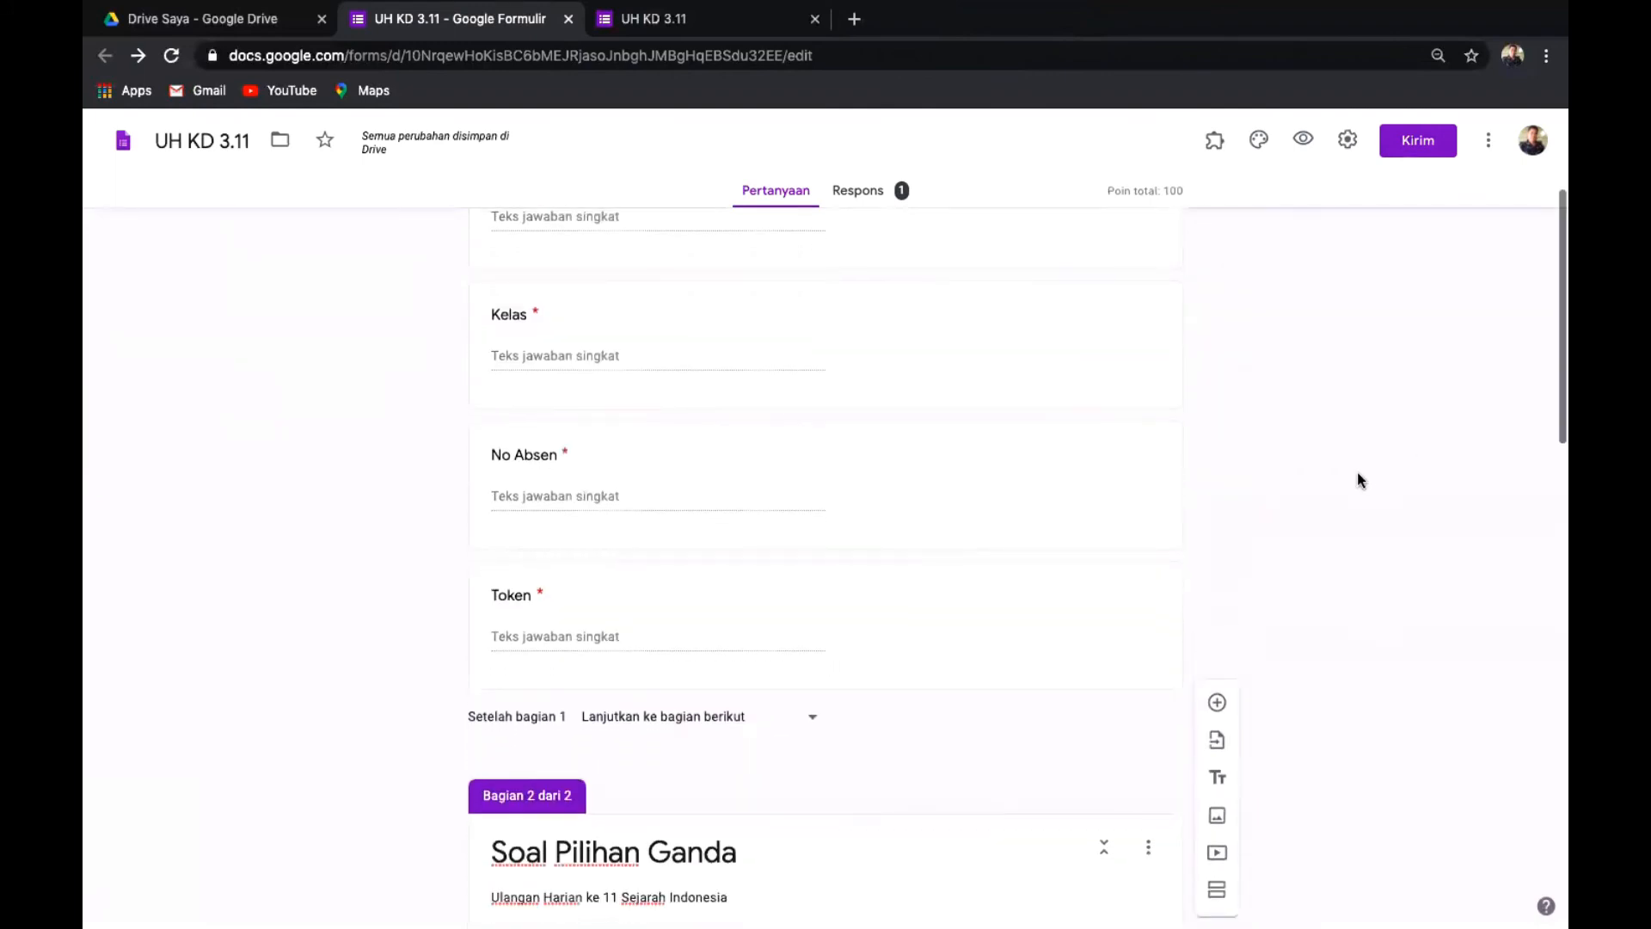
pyautogui.scroll(5, 1357, 473)
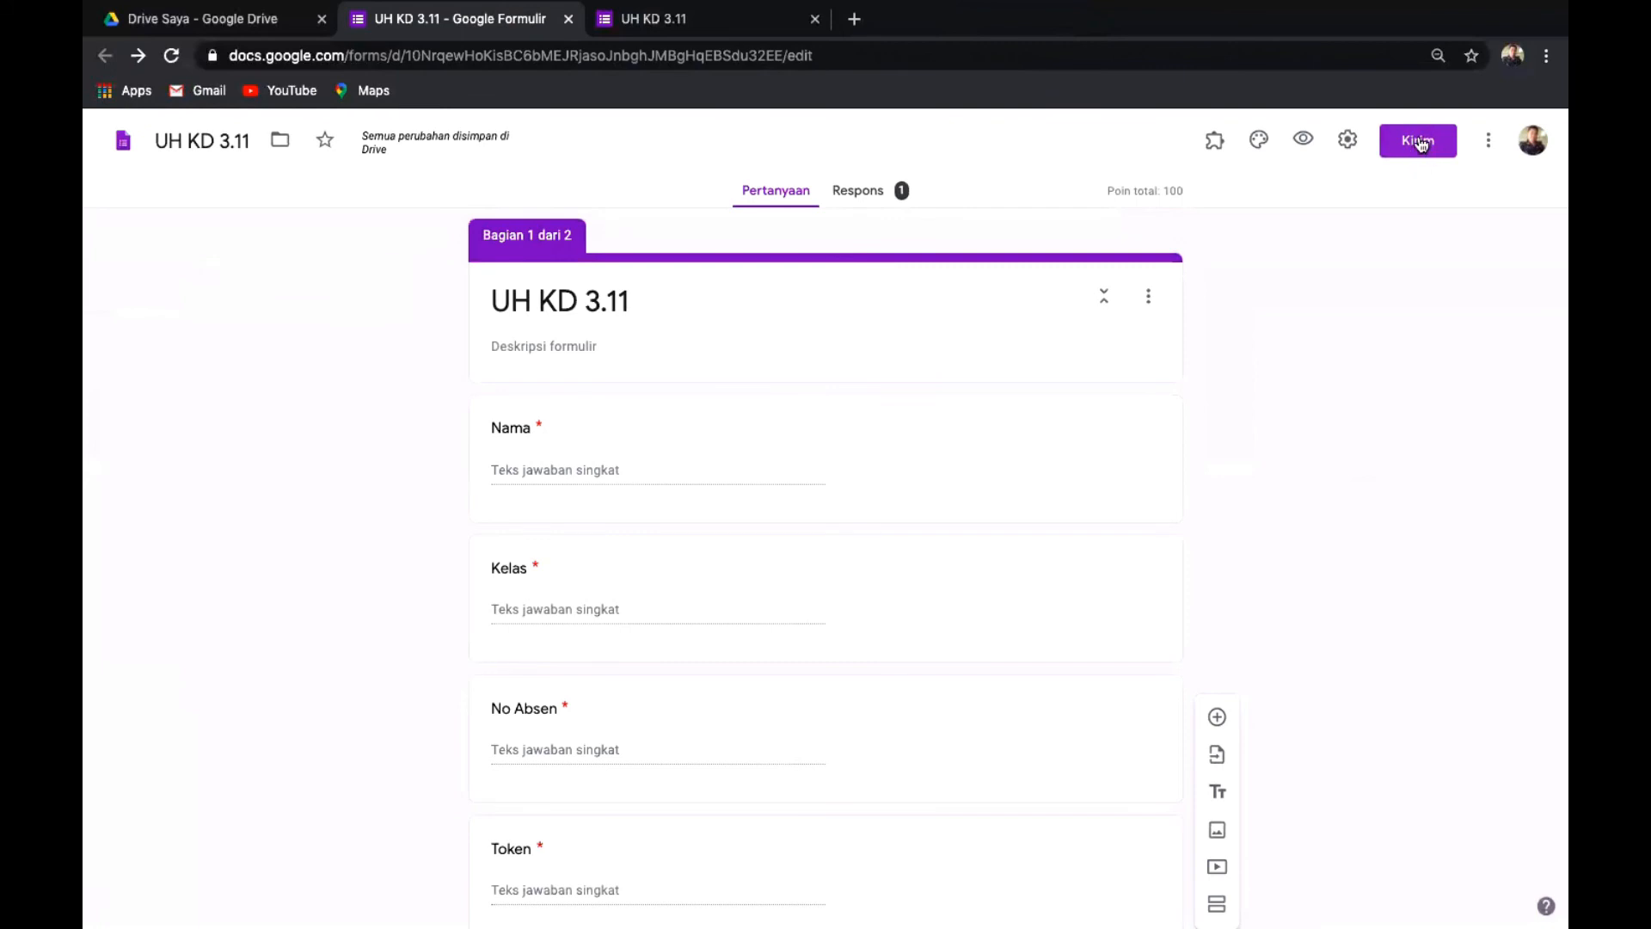
pyautogui.scroll(3, 1421, 145)
pyautogui.scroll(2, 1423, 144)
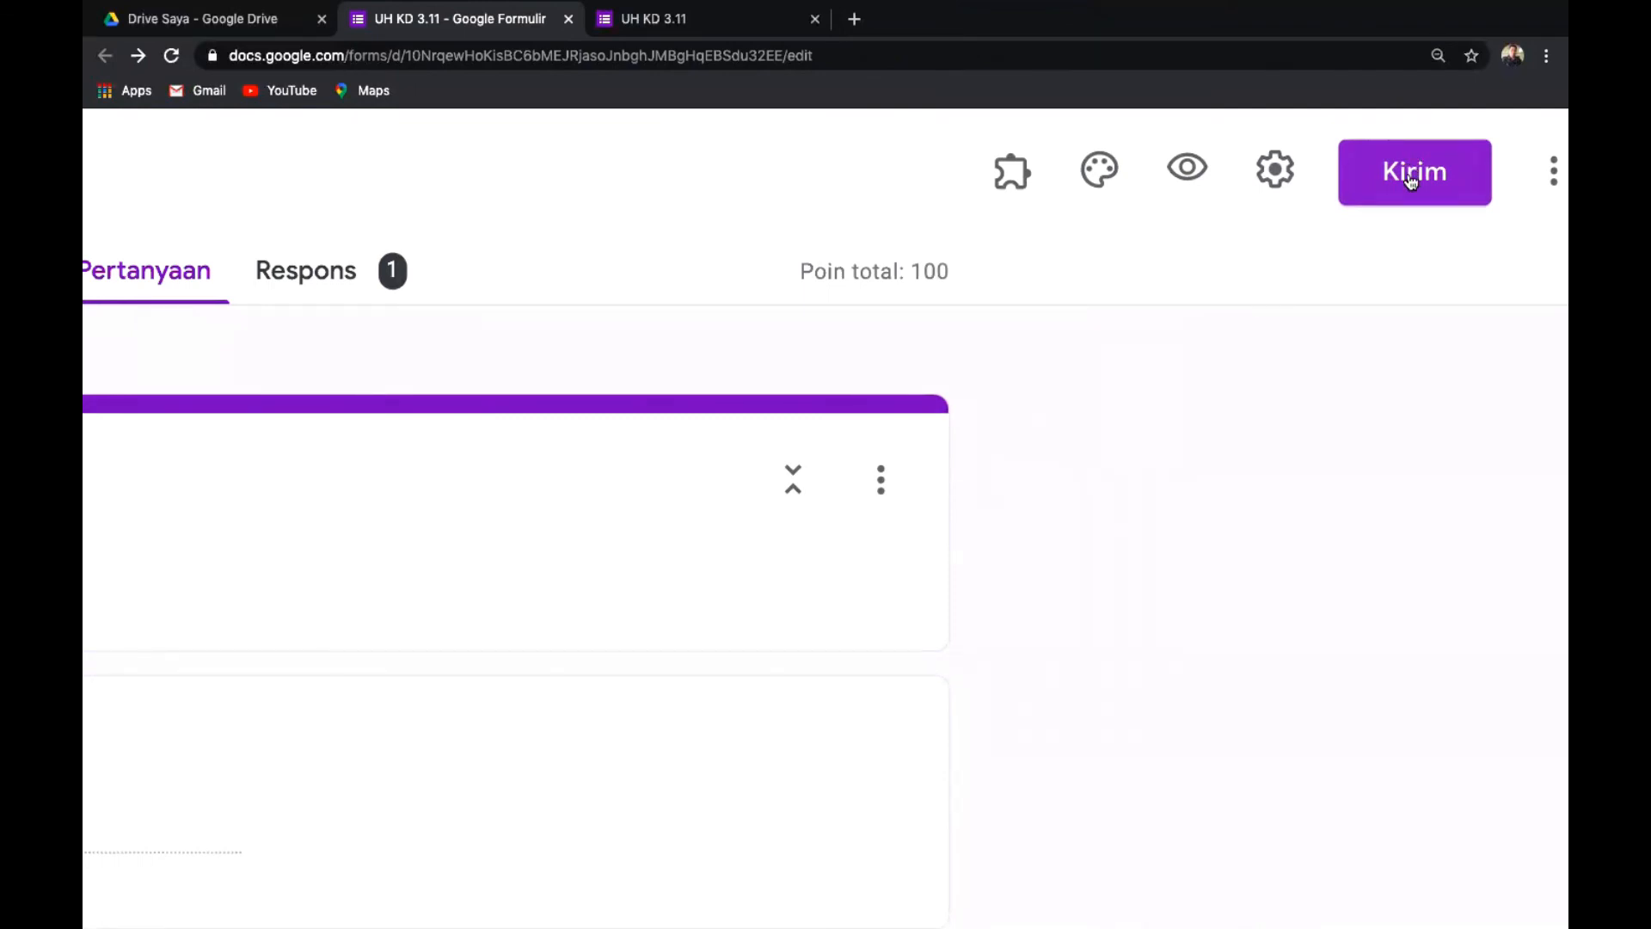
# Open the Kirim formulir dialog on its link (Tautan) section.
pyautogui.click(1417, 178)
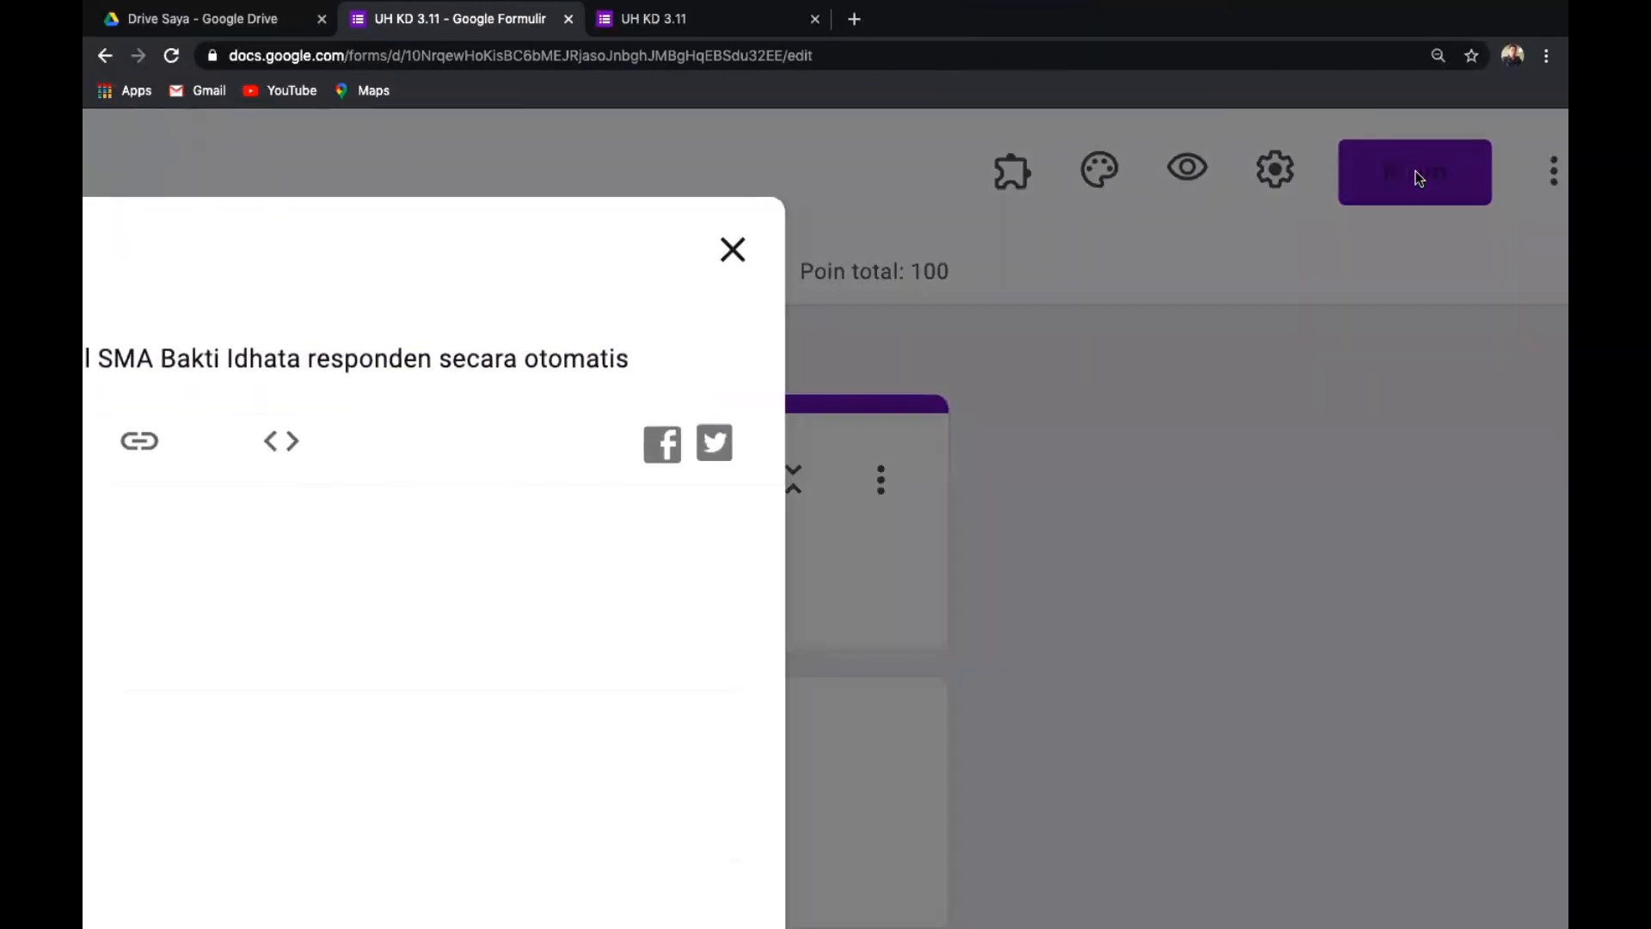
pyautogui.hotkey('ctrl', '-')
pyautogui.hotkey('ctrl', '-')
pyautogui.hotkey('ctrl', '-')
pyautogui.hotkey('ctrl', '-')
pyautogui.hotkey('ctrl', '-')
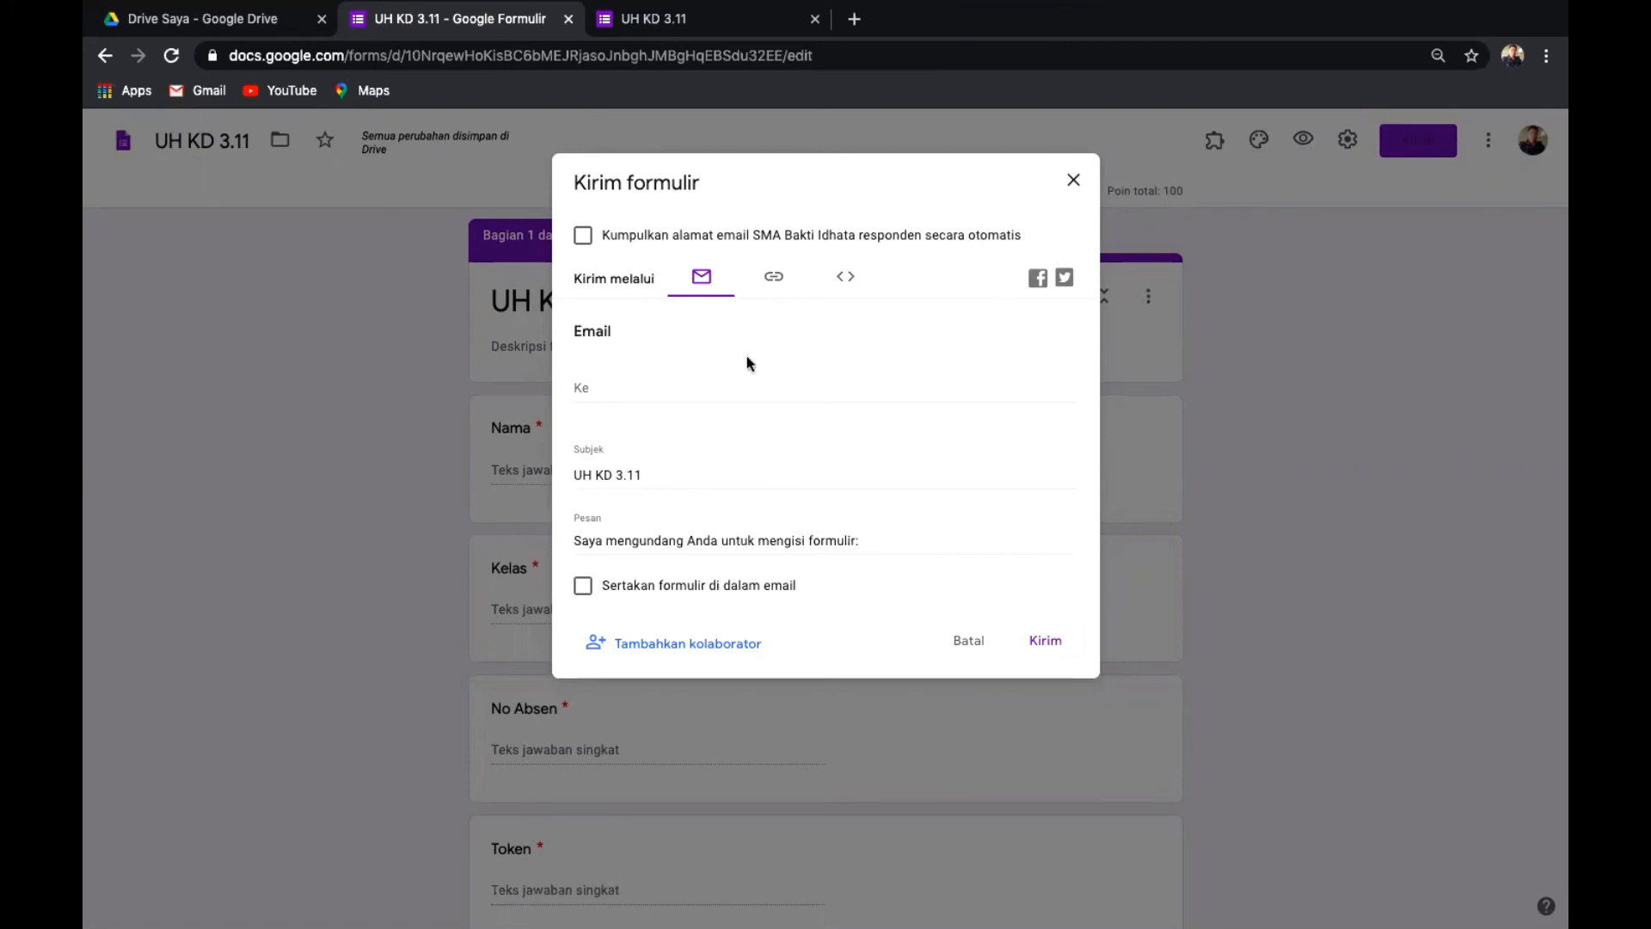
pyautogui.scroll(5, 746, 363)
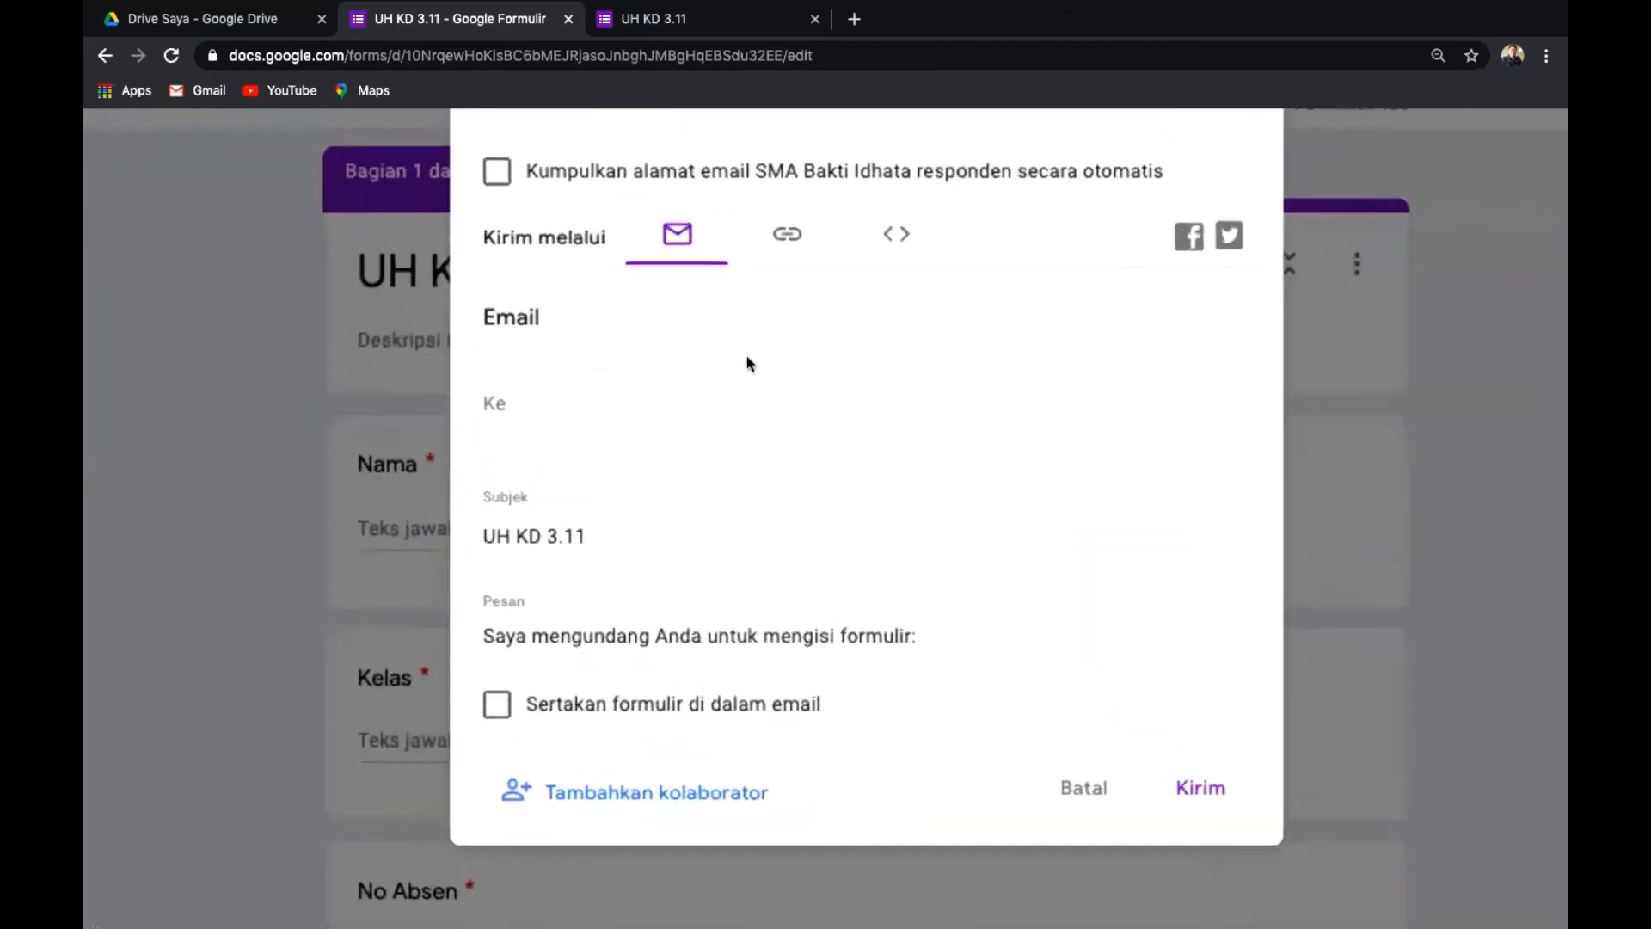
pyautogui.click(795, 239)
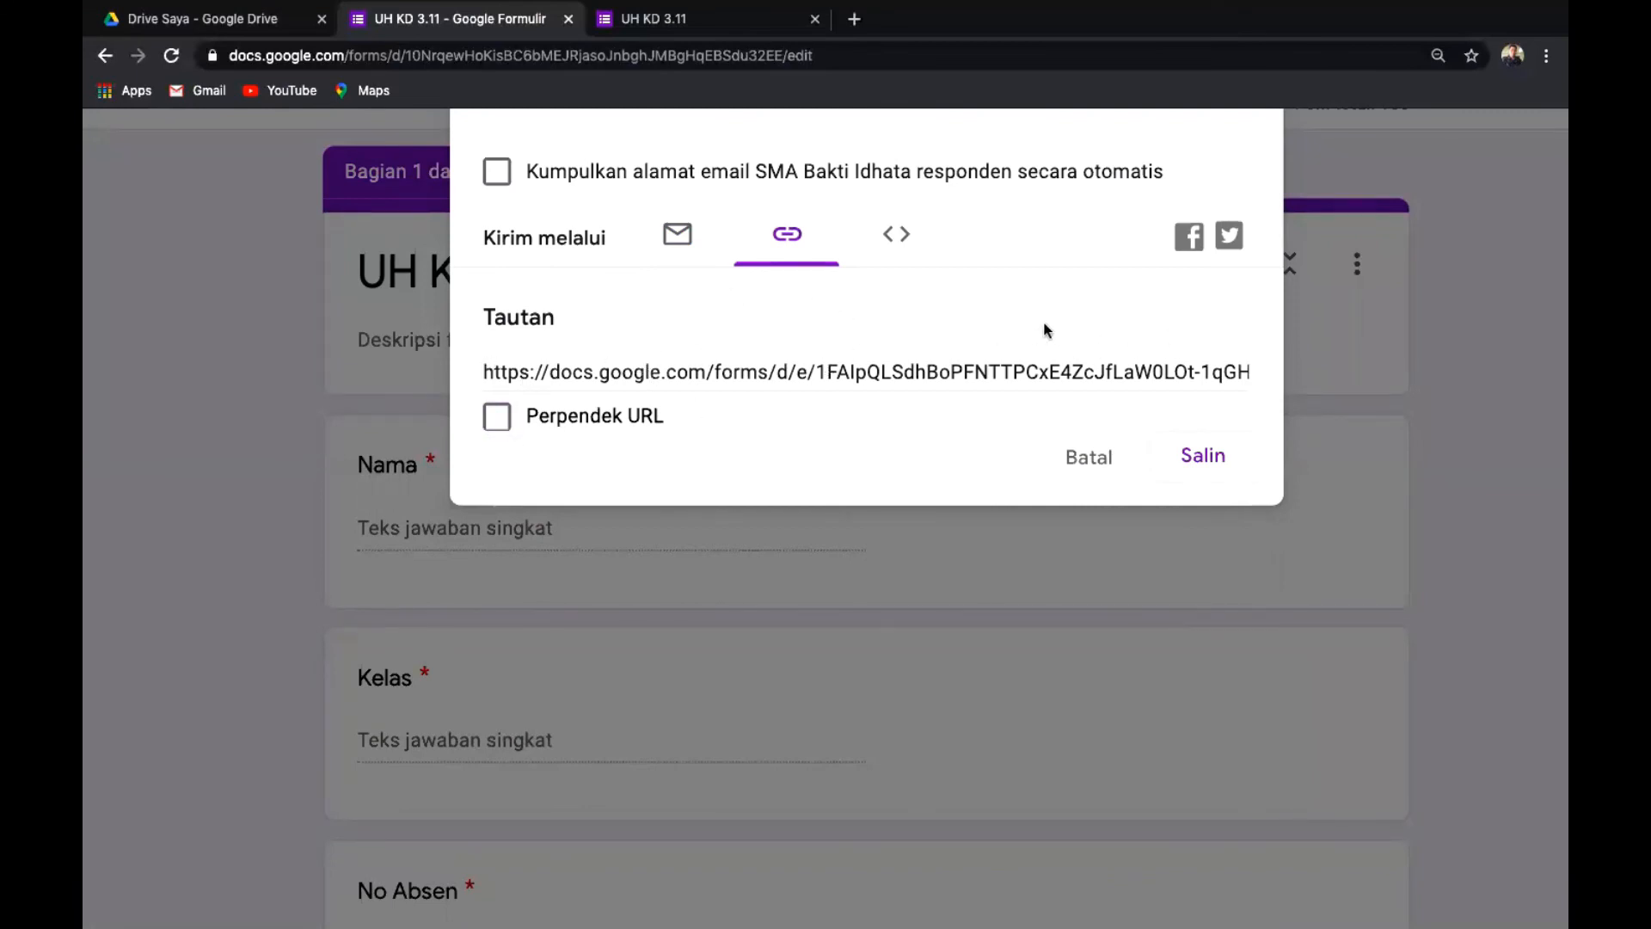
pyautogui.scroll(3, 1044, 324)
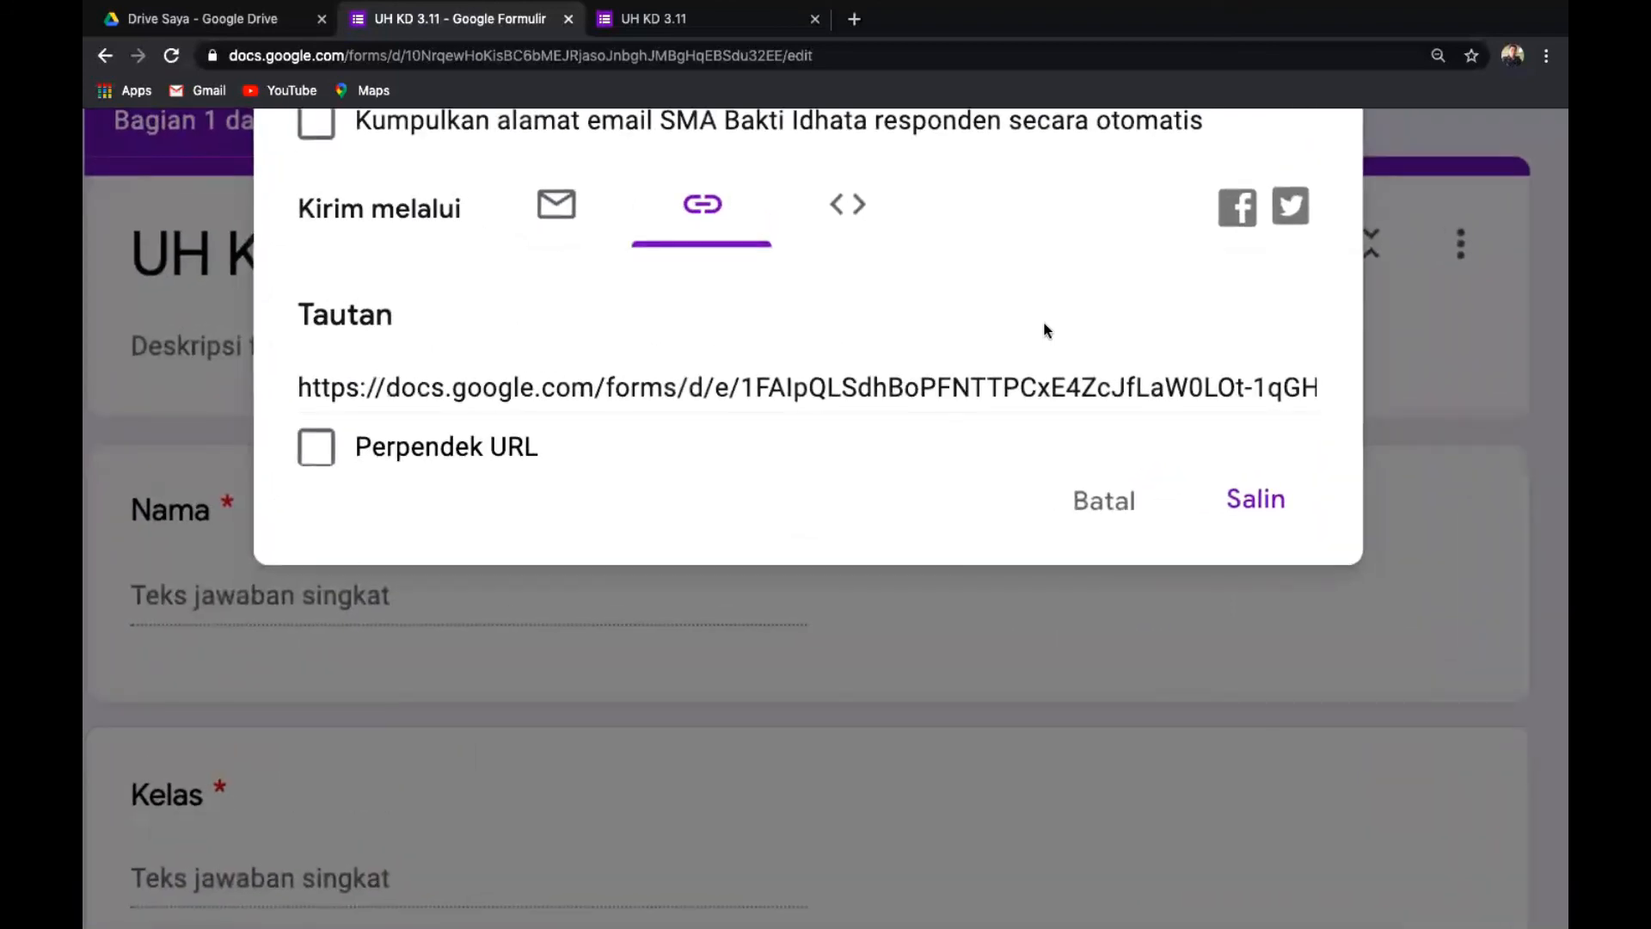
# Enable Perpendek URL for a forms.gle link and copy it.
pyautogui.click(320, 452)
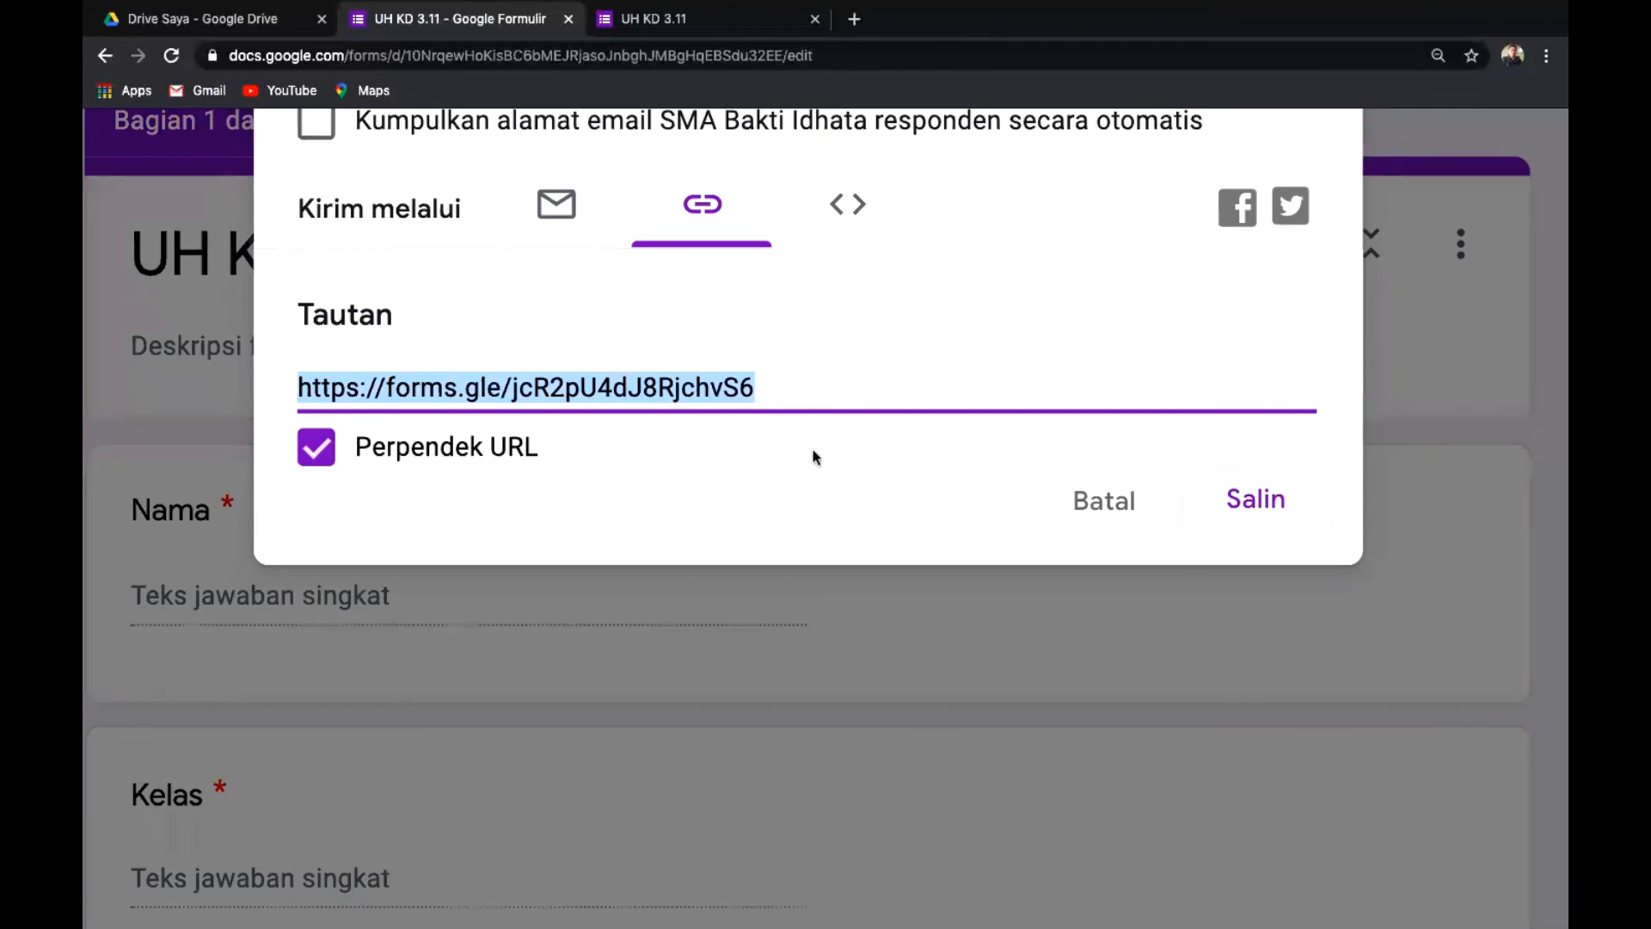
pyautogui.click(1262, 505)
pyautogui.click(1255, 507)
# Load the copied forms.gle short link in a new Chrome tab to open the UH KD 3.11 form.
pyautogui.click(855, 21)
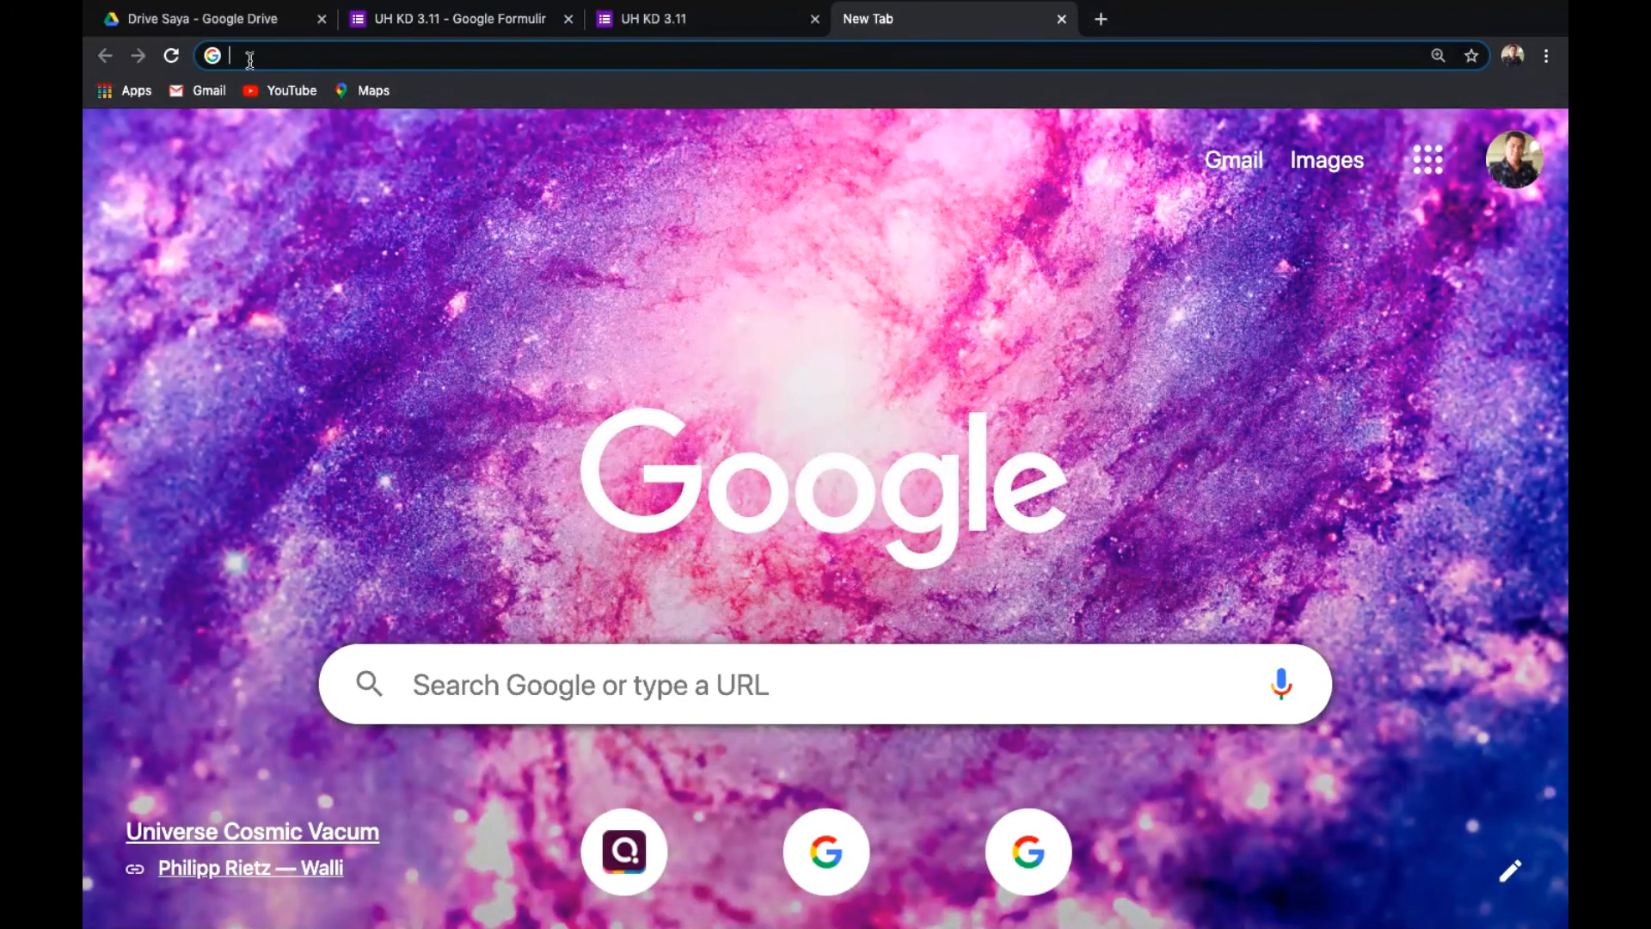
pyautogui.write('https://forms.gle/jcR2pU4dJ8RjchvS6')
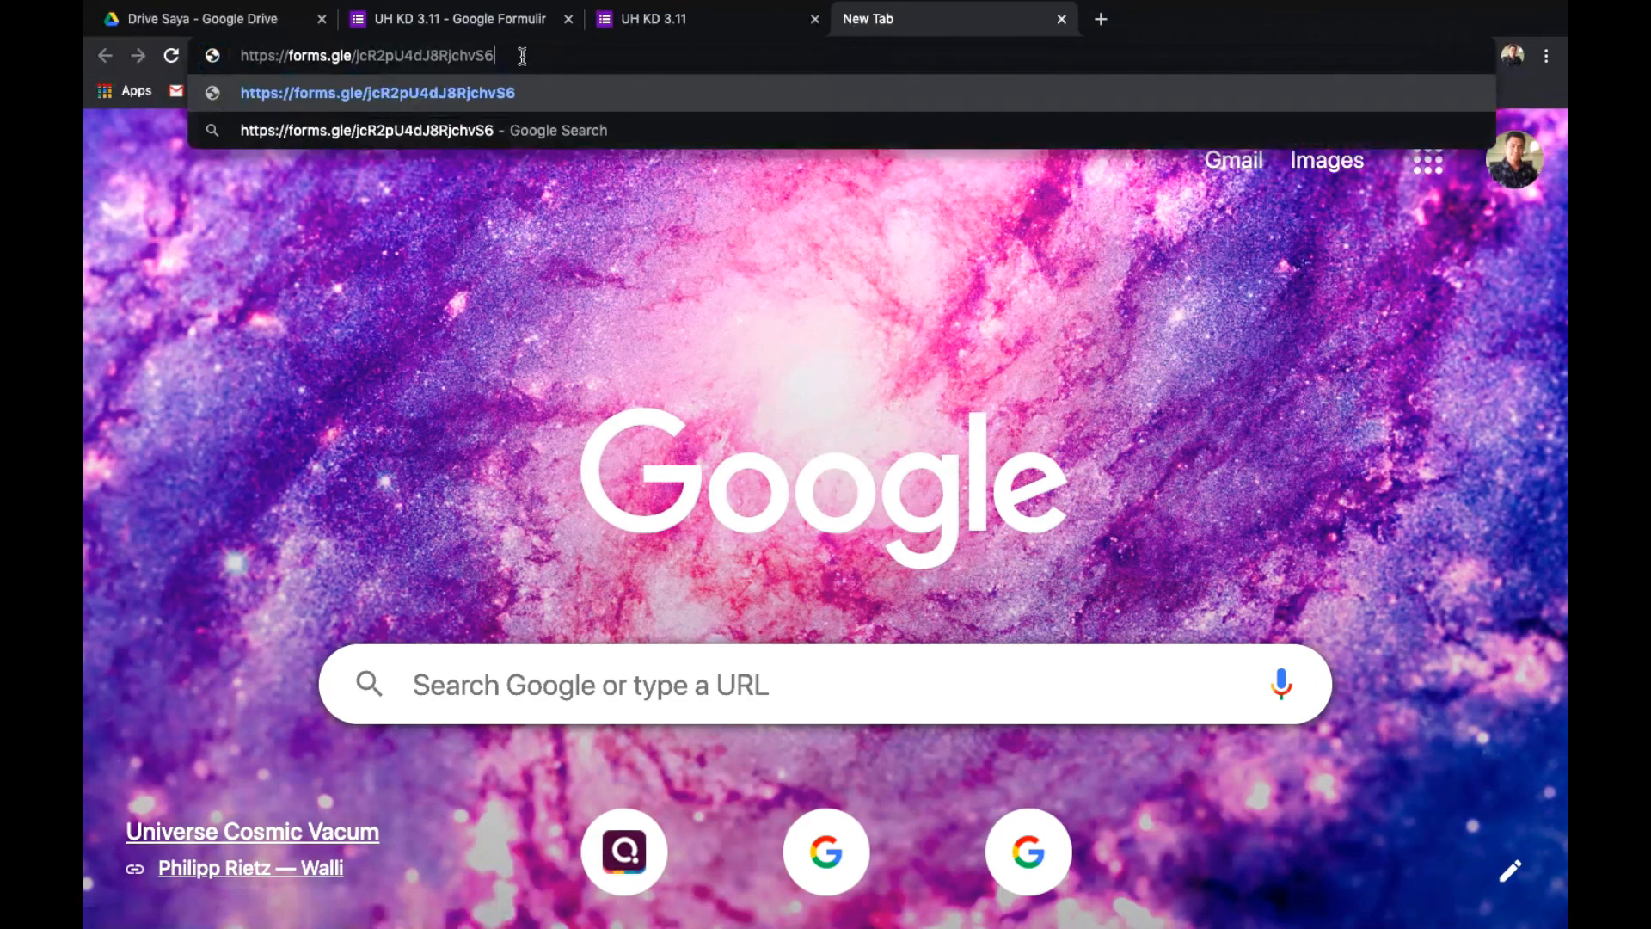
pyautogui.press('Return')
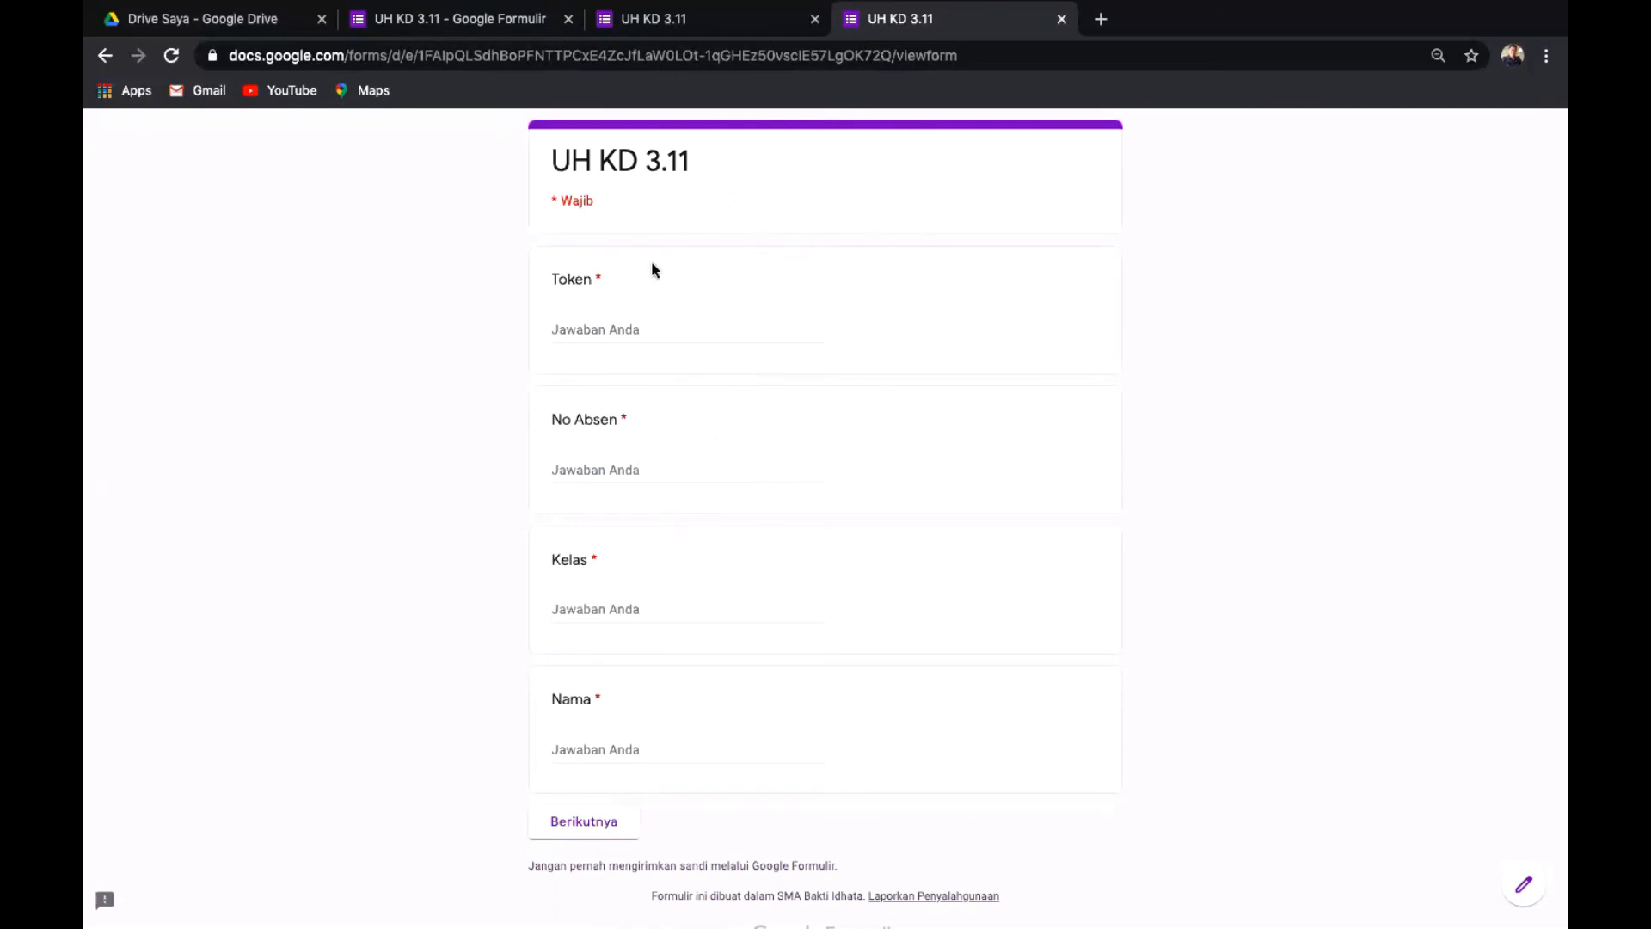
# Enter the quiz token, No Absen 12, Kelas X IPA and the student's name, then continue.
pyautogui.click(656, 333)
pyautogui.write('A')
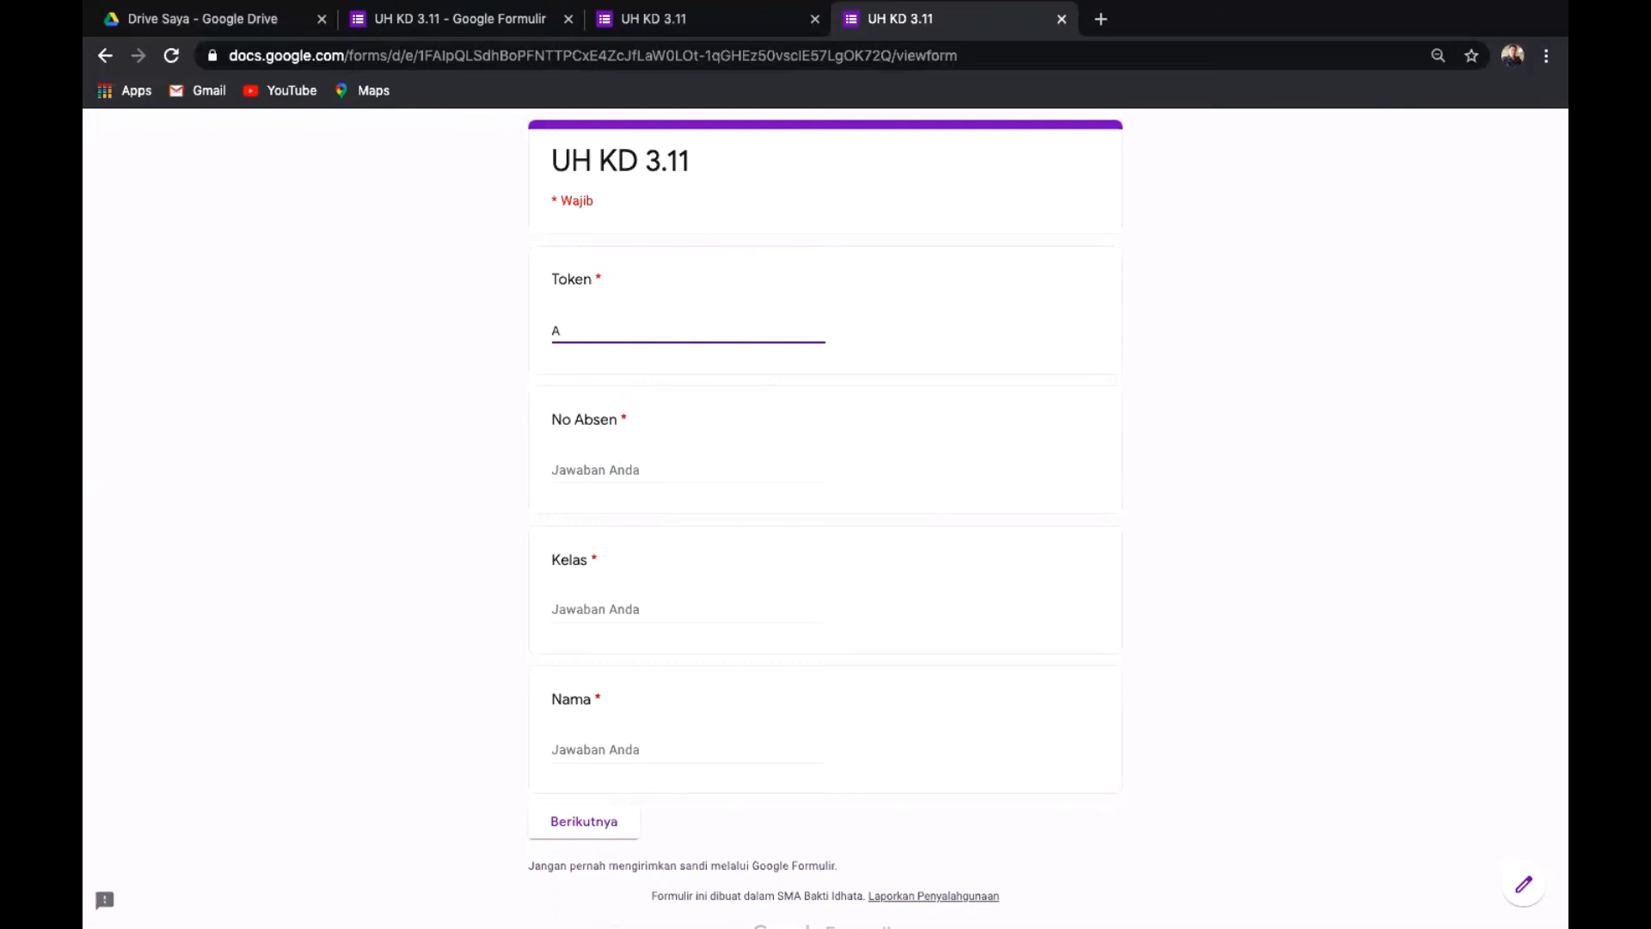
pyautogui.write('BCDSI')
pyautogui.click(658, 471)
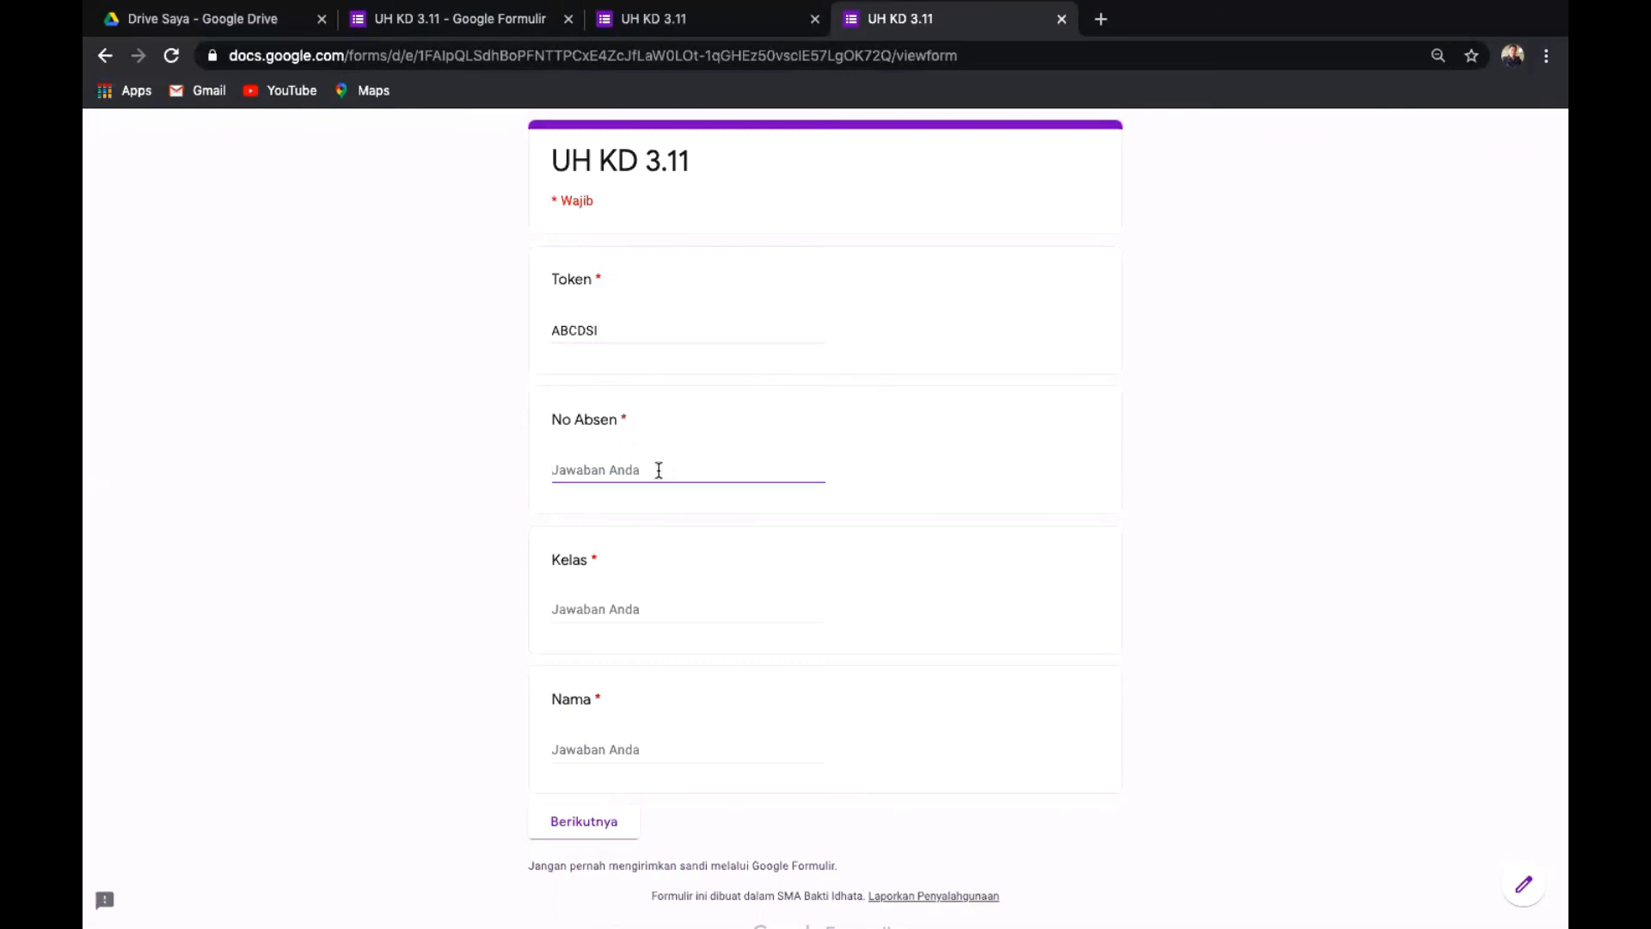
pyautogui.write('12')
pyautogui.click(625, 602)
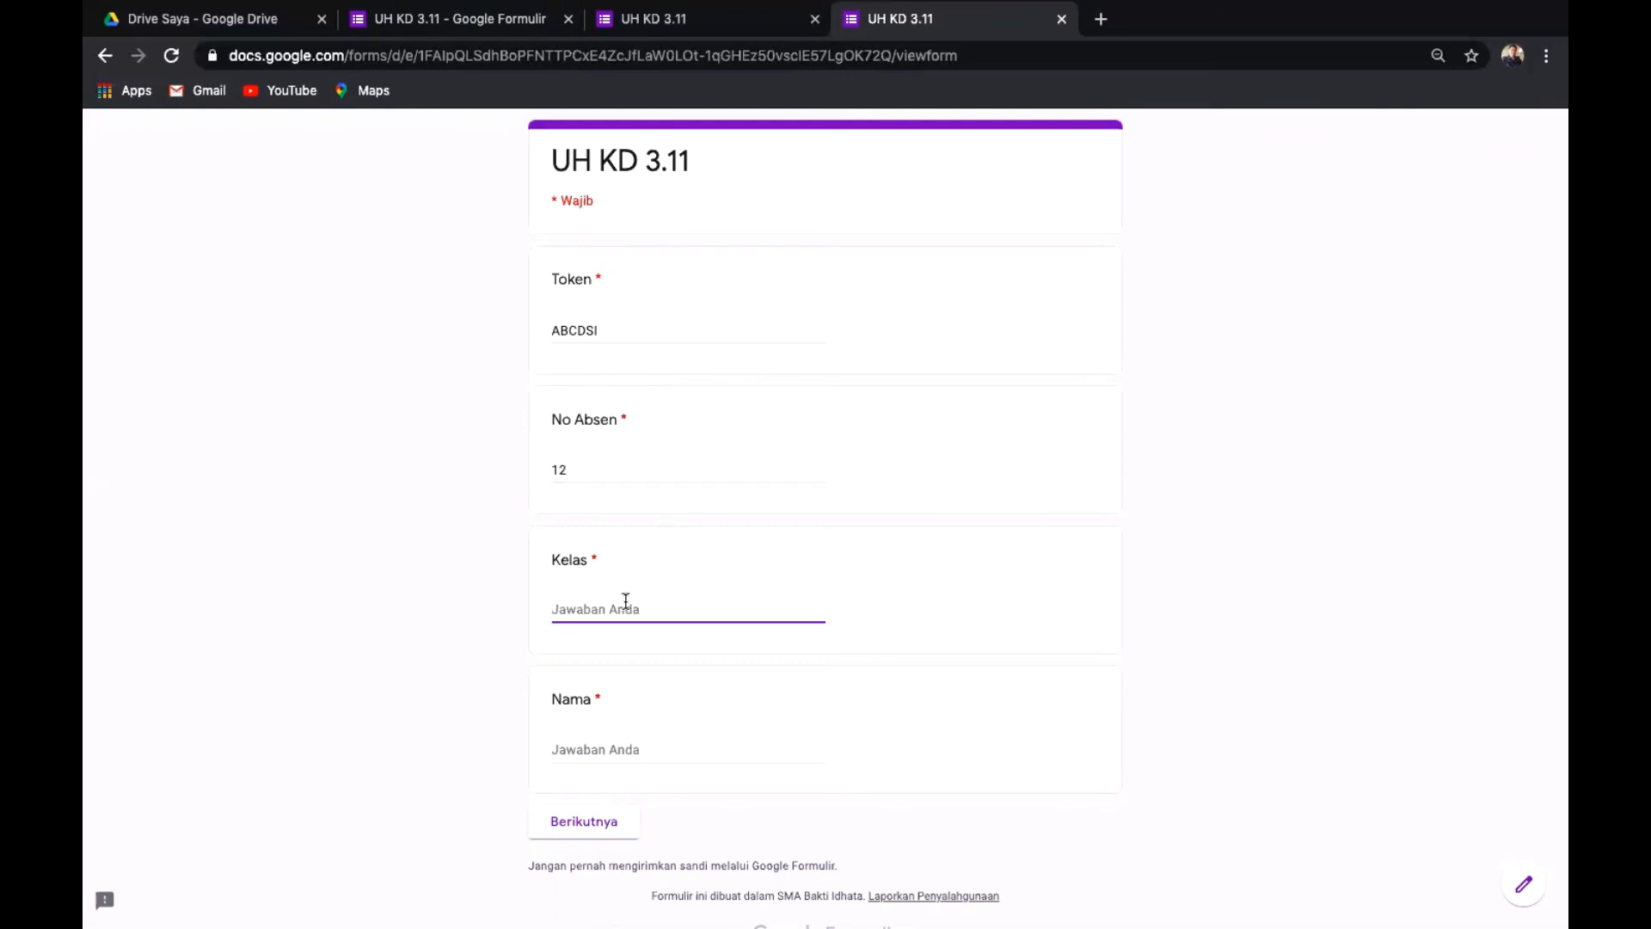
pyautogui.write('X IPA')
pyautogui.click(644, 752)
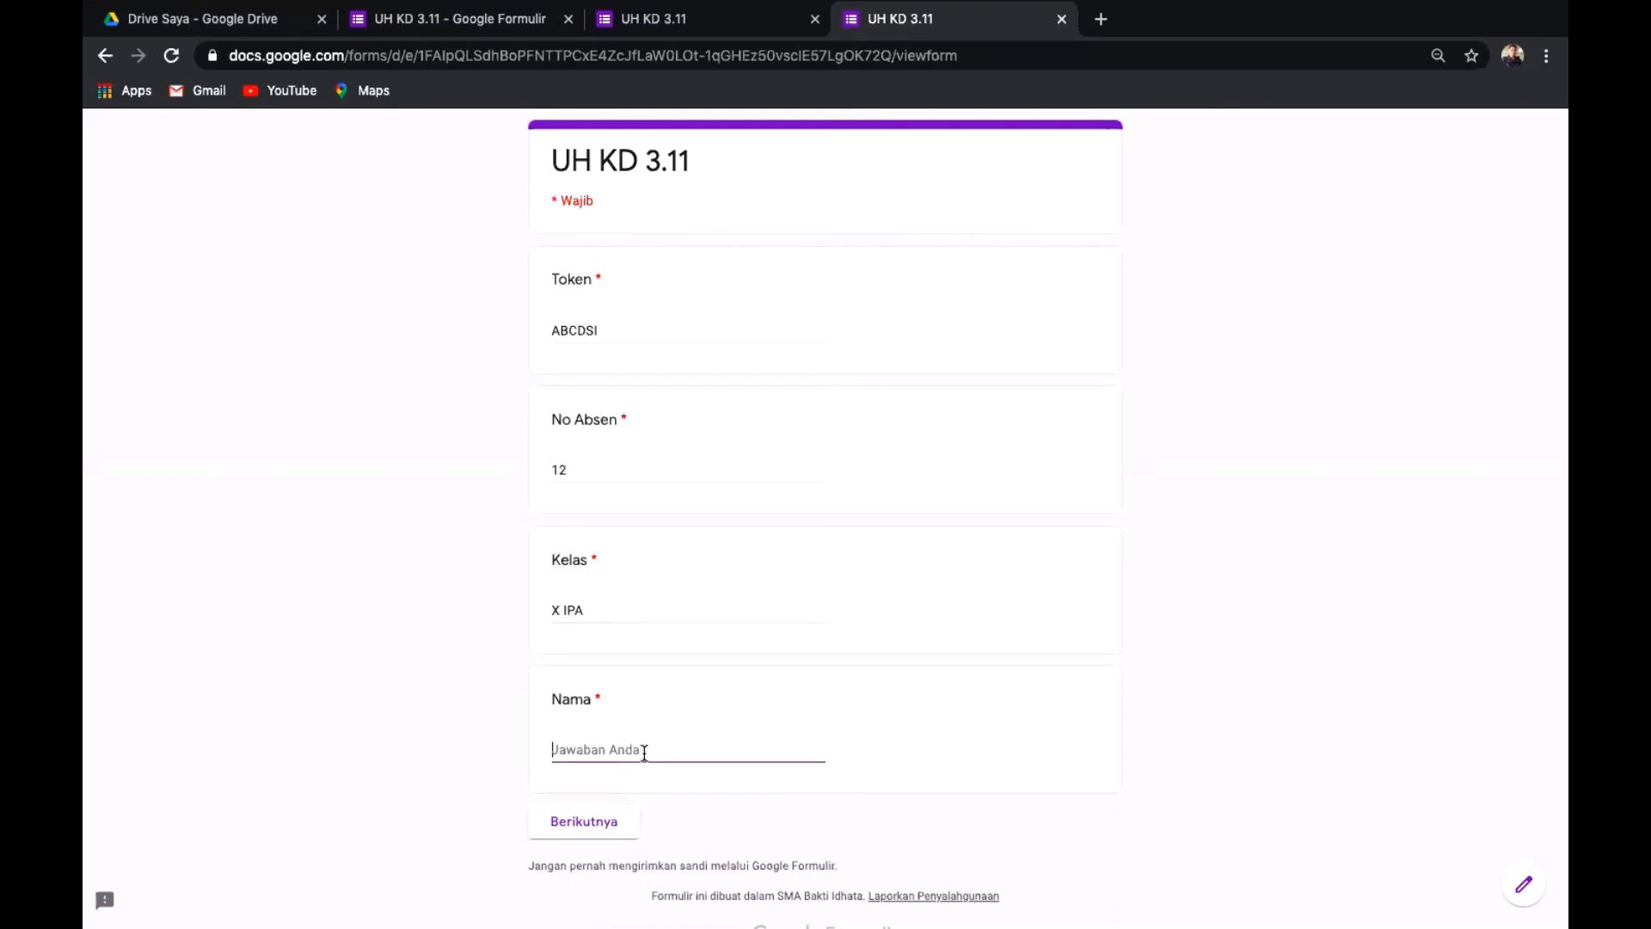
pyautogui.write('Adam')
pyautogui.click(577, 828)
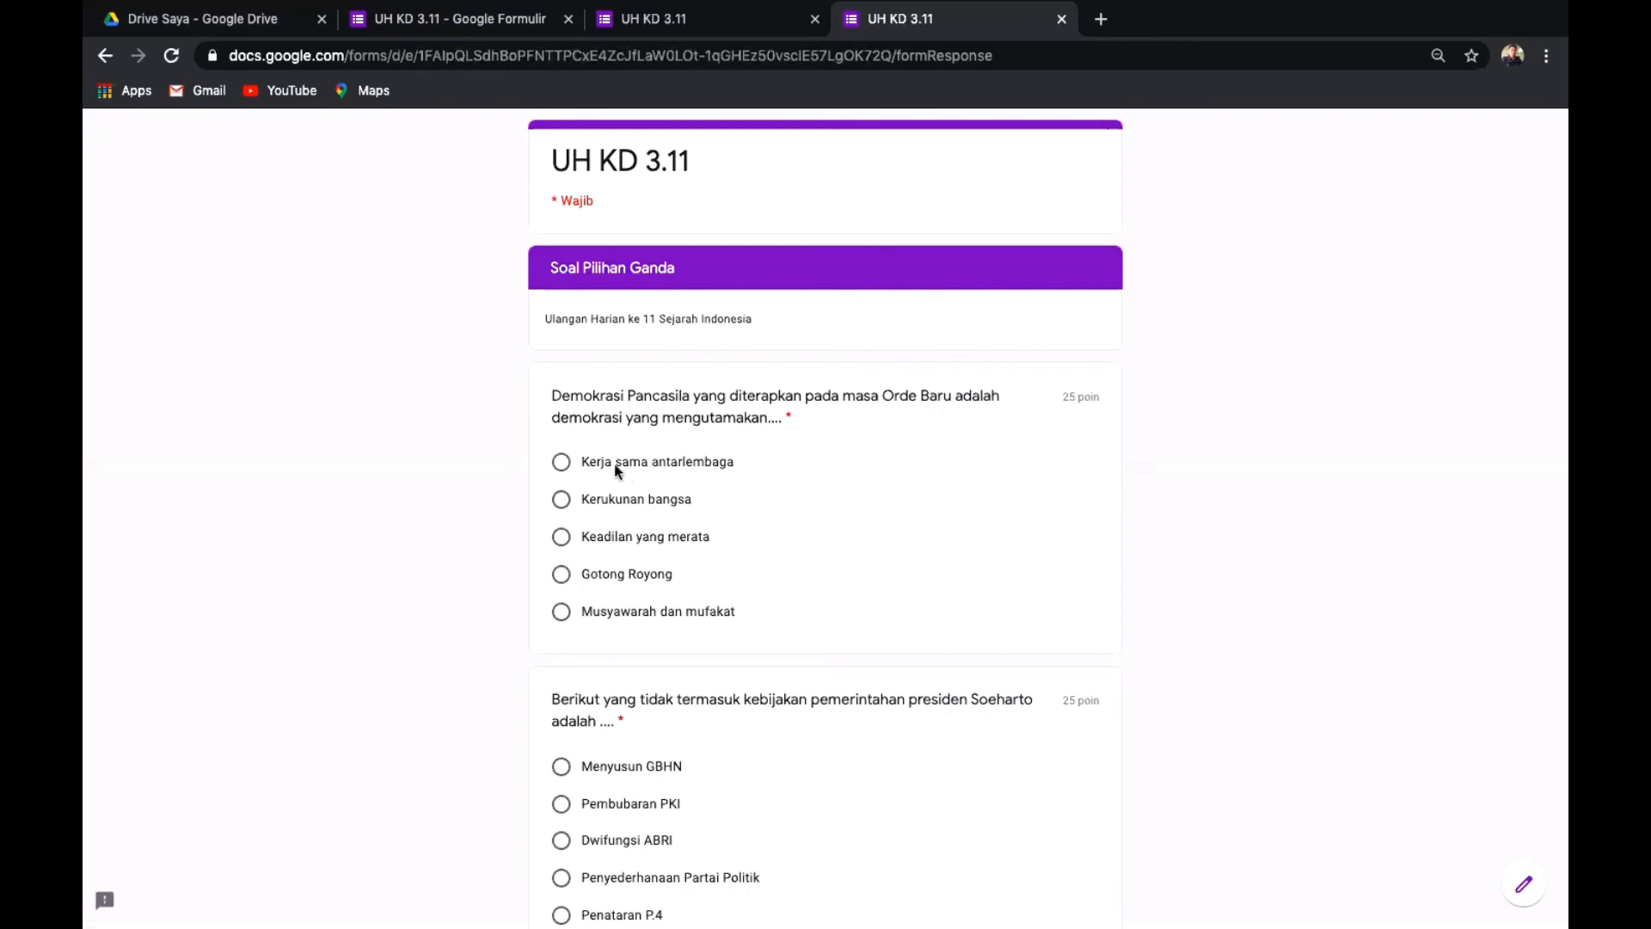
# Answer Musyawarah dan mufakat, Menyusun GBHN, Musyawarah dan mufakat and Dwifungsi ABRI, then submit.
pyautogui.click(564, 608)
pyautogui.scroll(-1, 1180, 551)
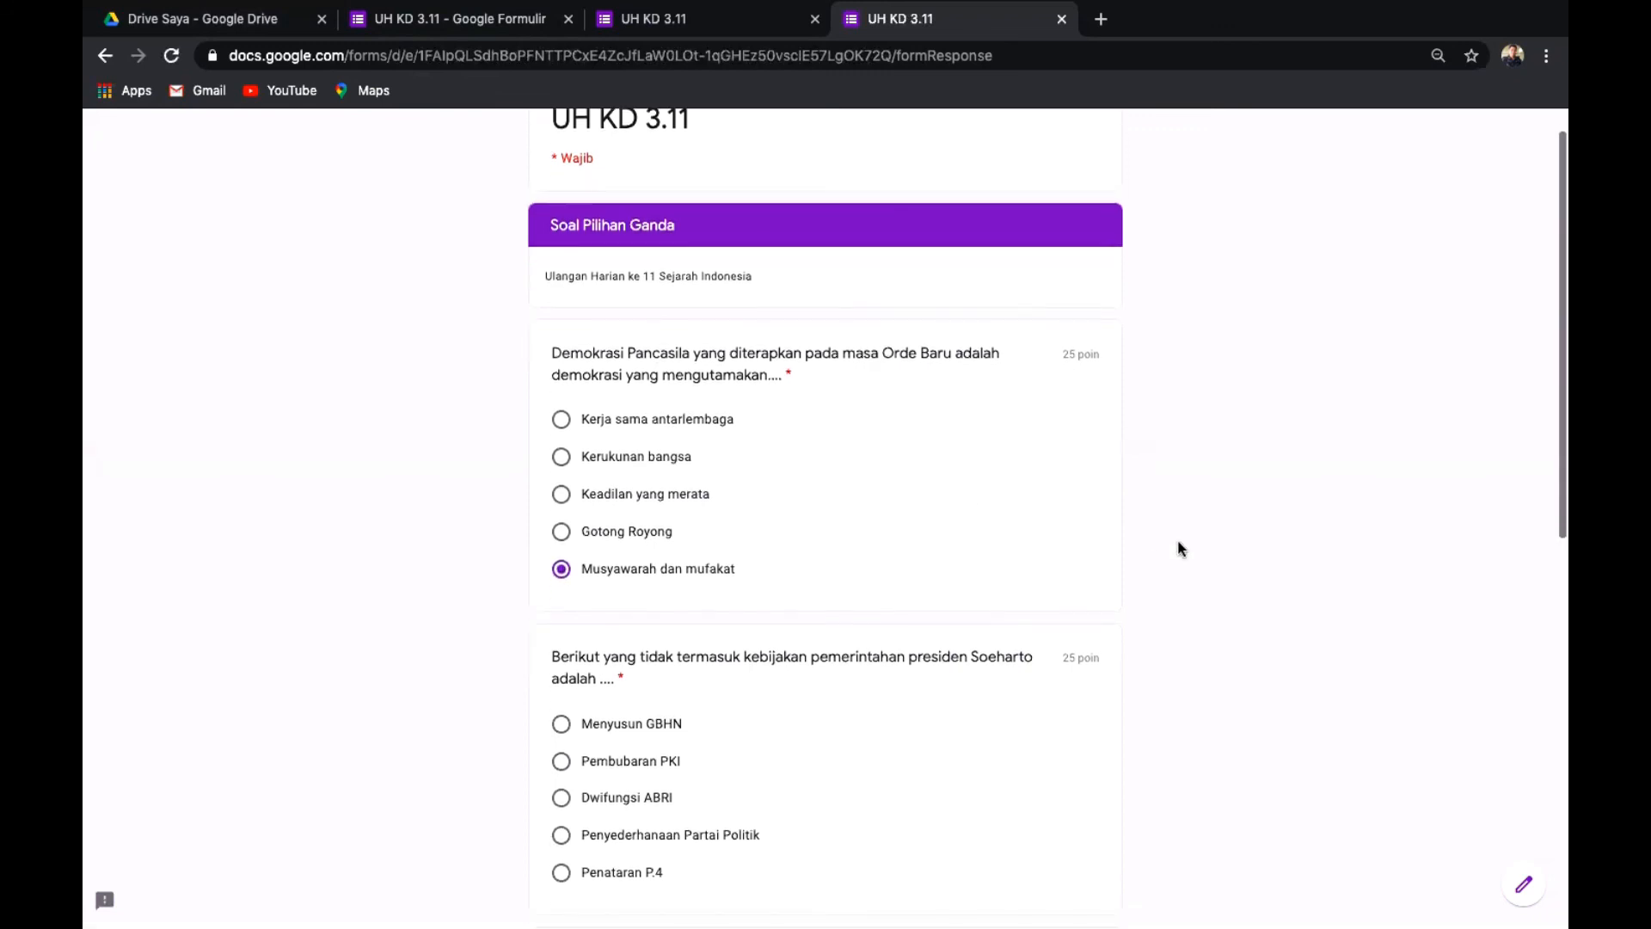
pyautogui.click(561, 724)
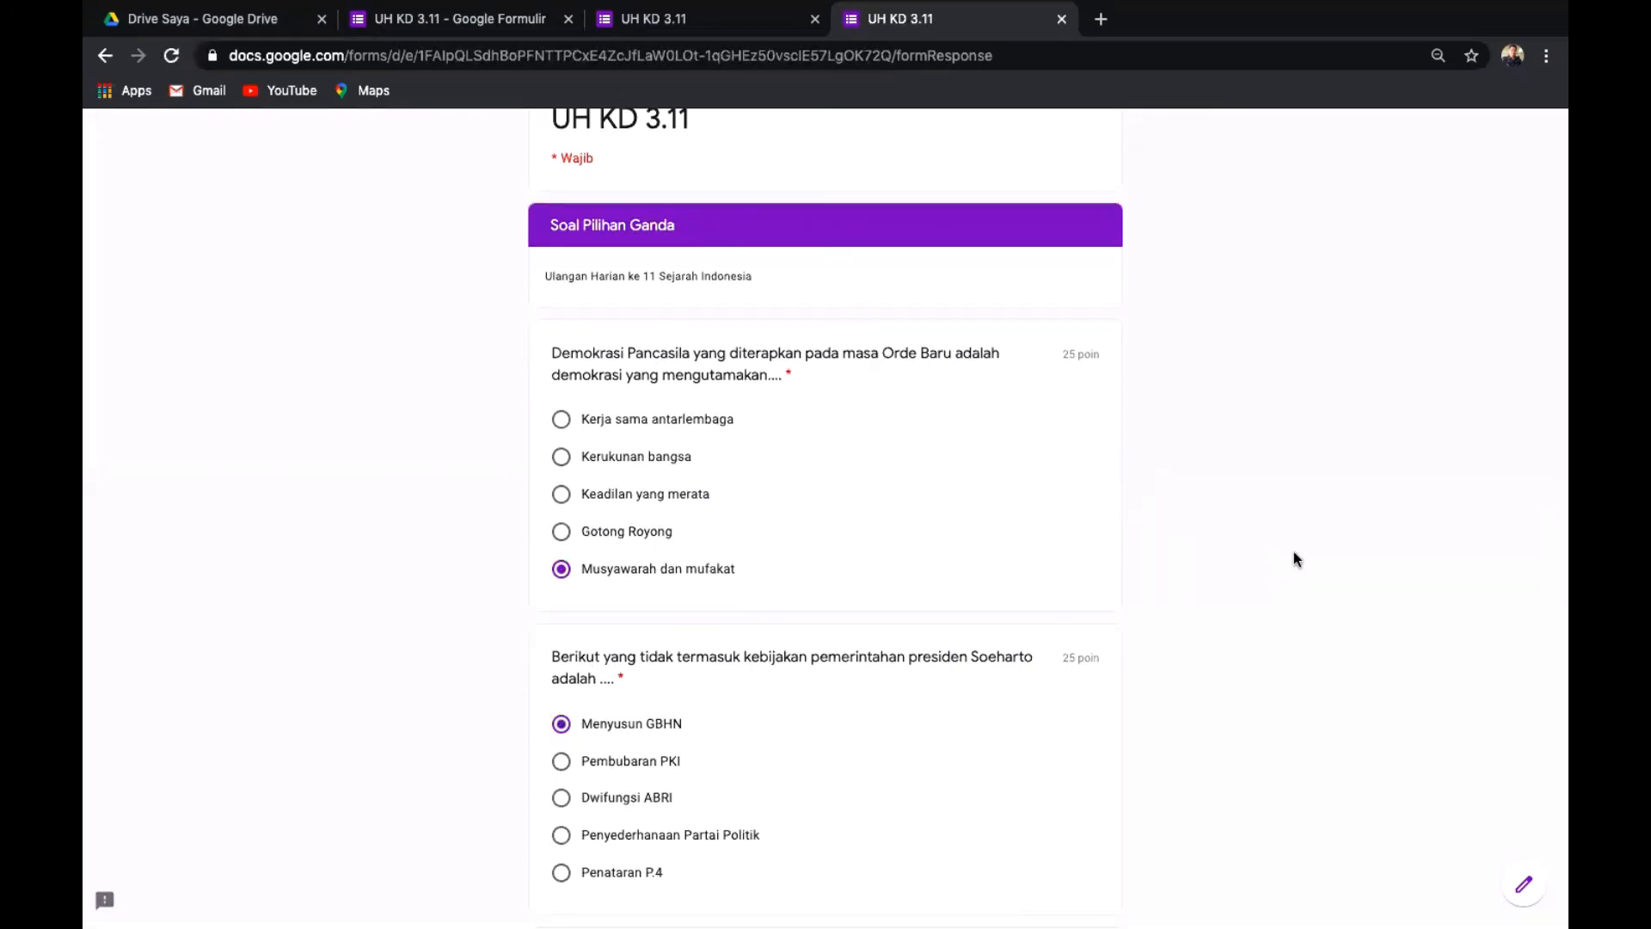
pyautogui.scroll(-5, 1293, 550)
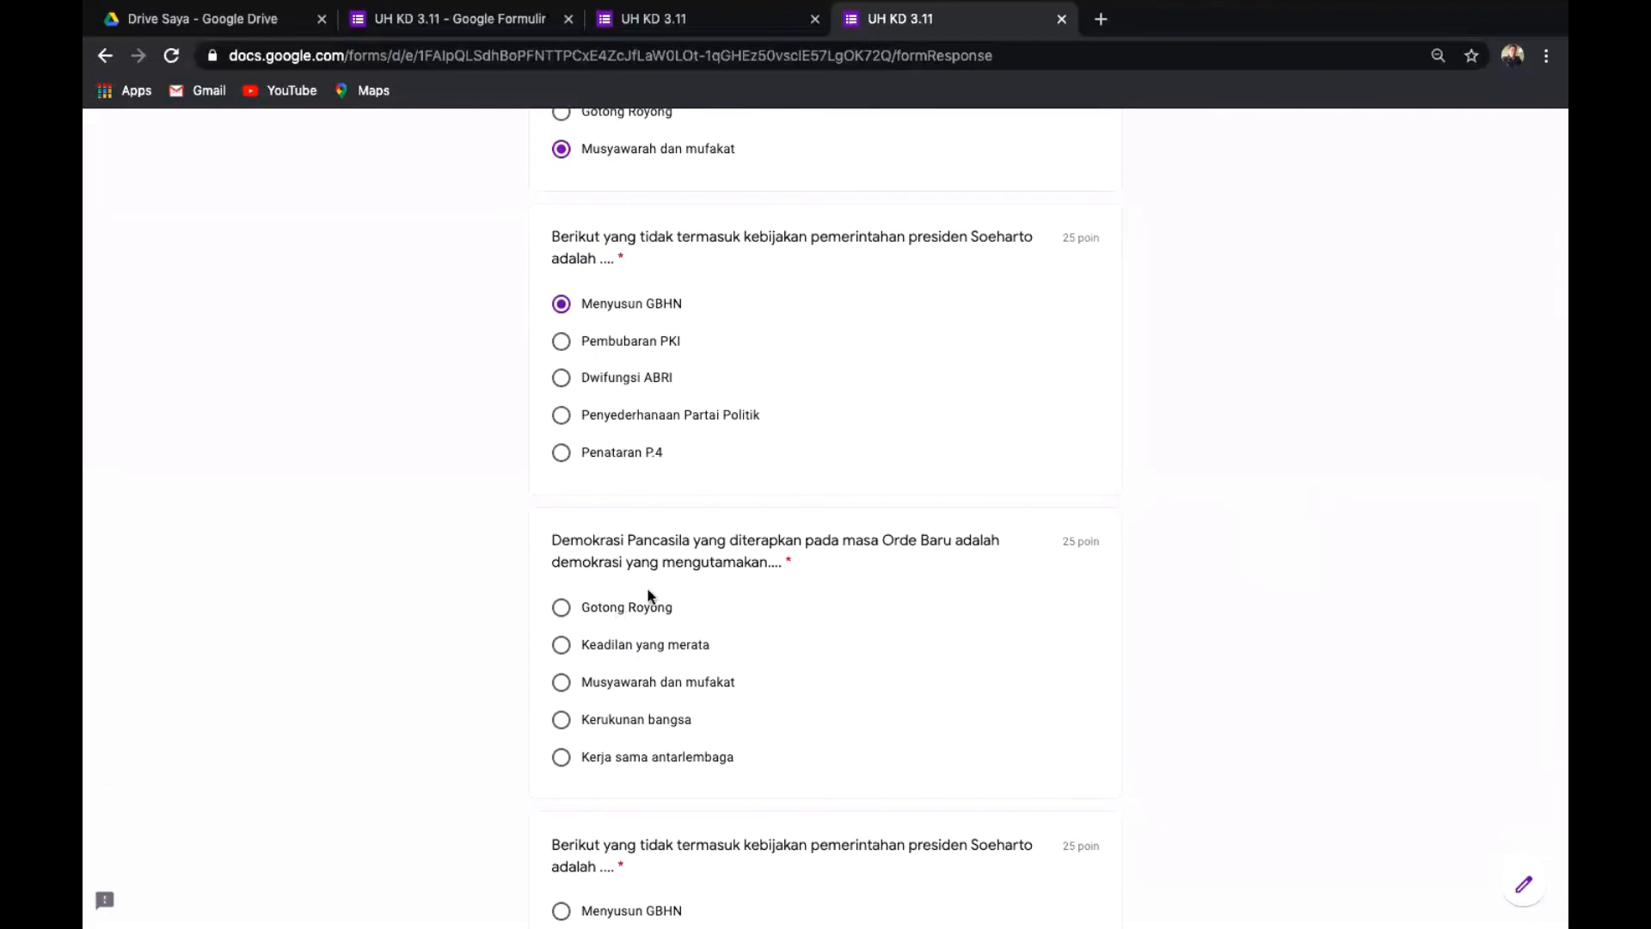
pyautogui.click(561, 682)
pyautogui.scroll(-2, 1433, 595)
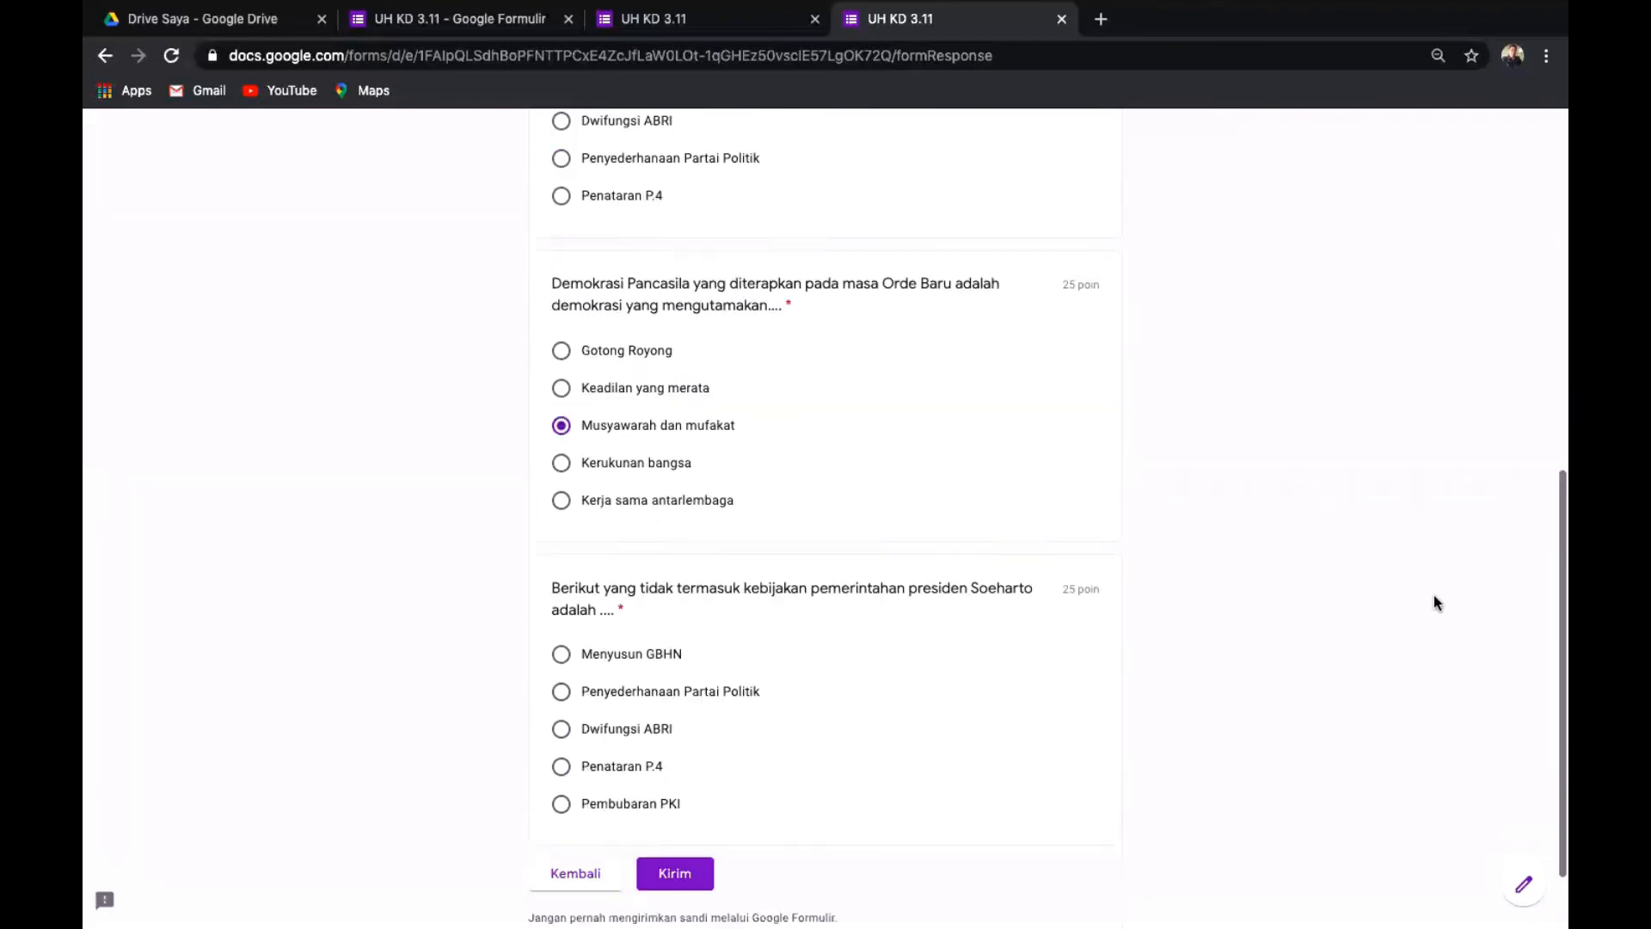
pyautogui.scroll(-3, 1433, 595)
pyautogui.click(581, 632)
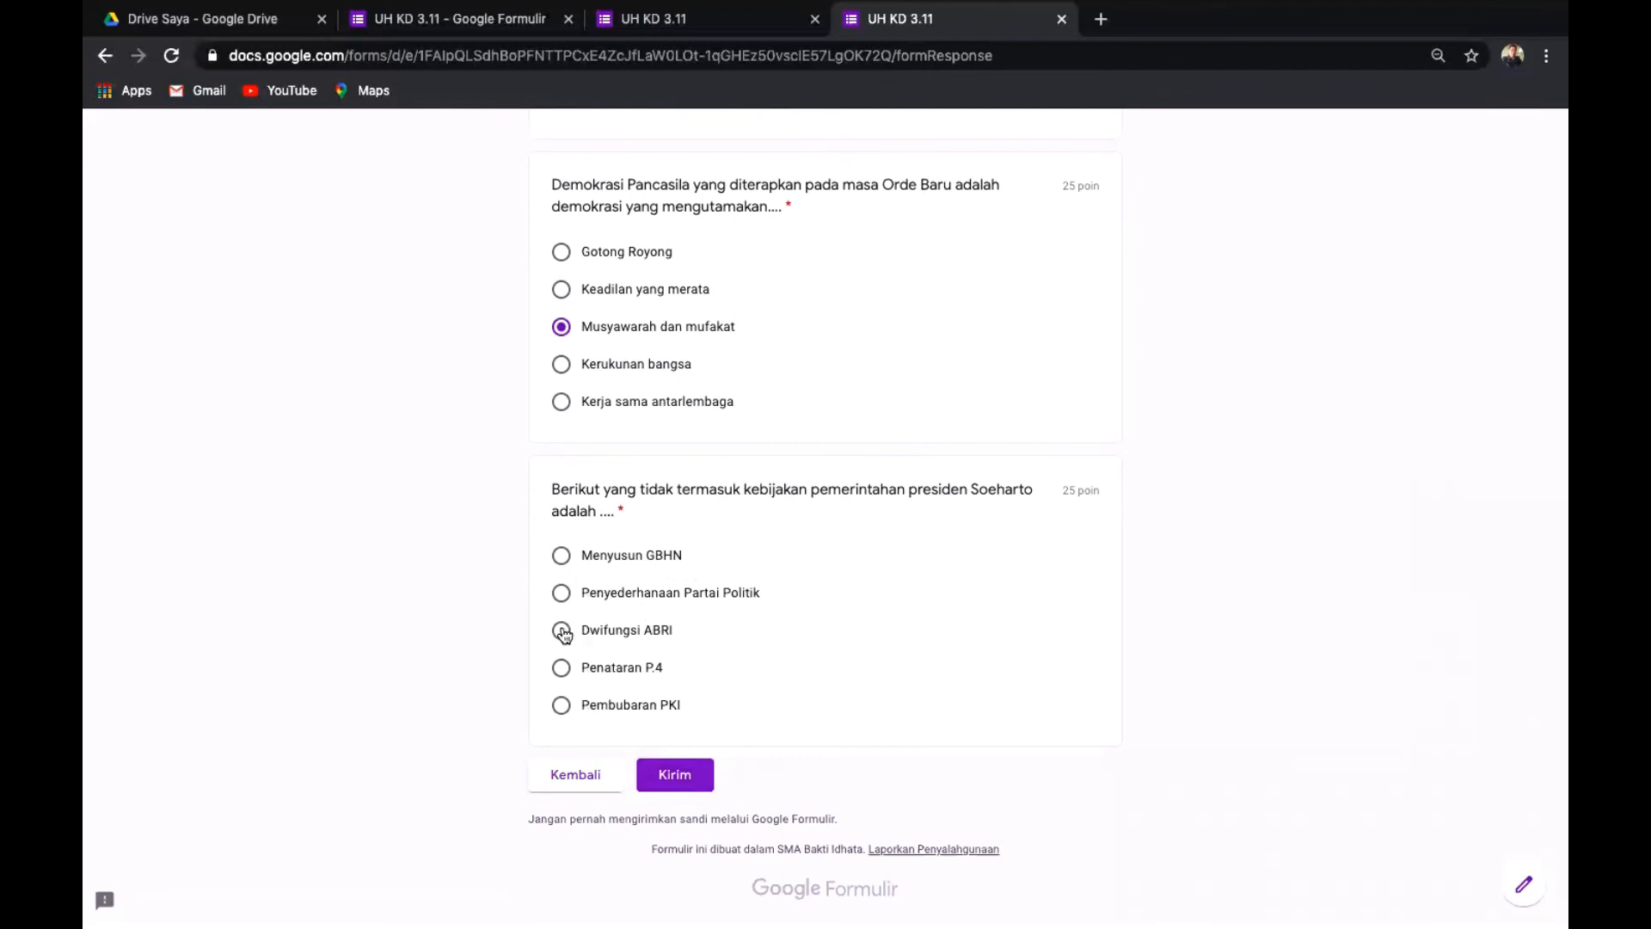
pyautogui.click(677, 776)
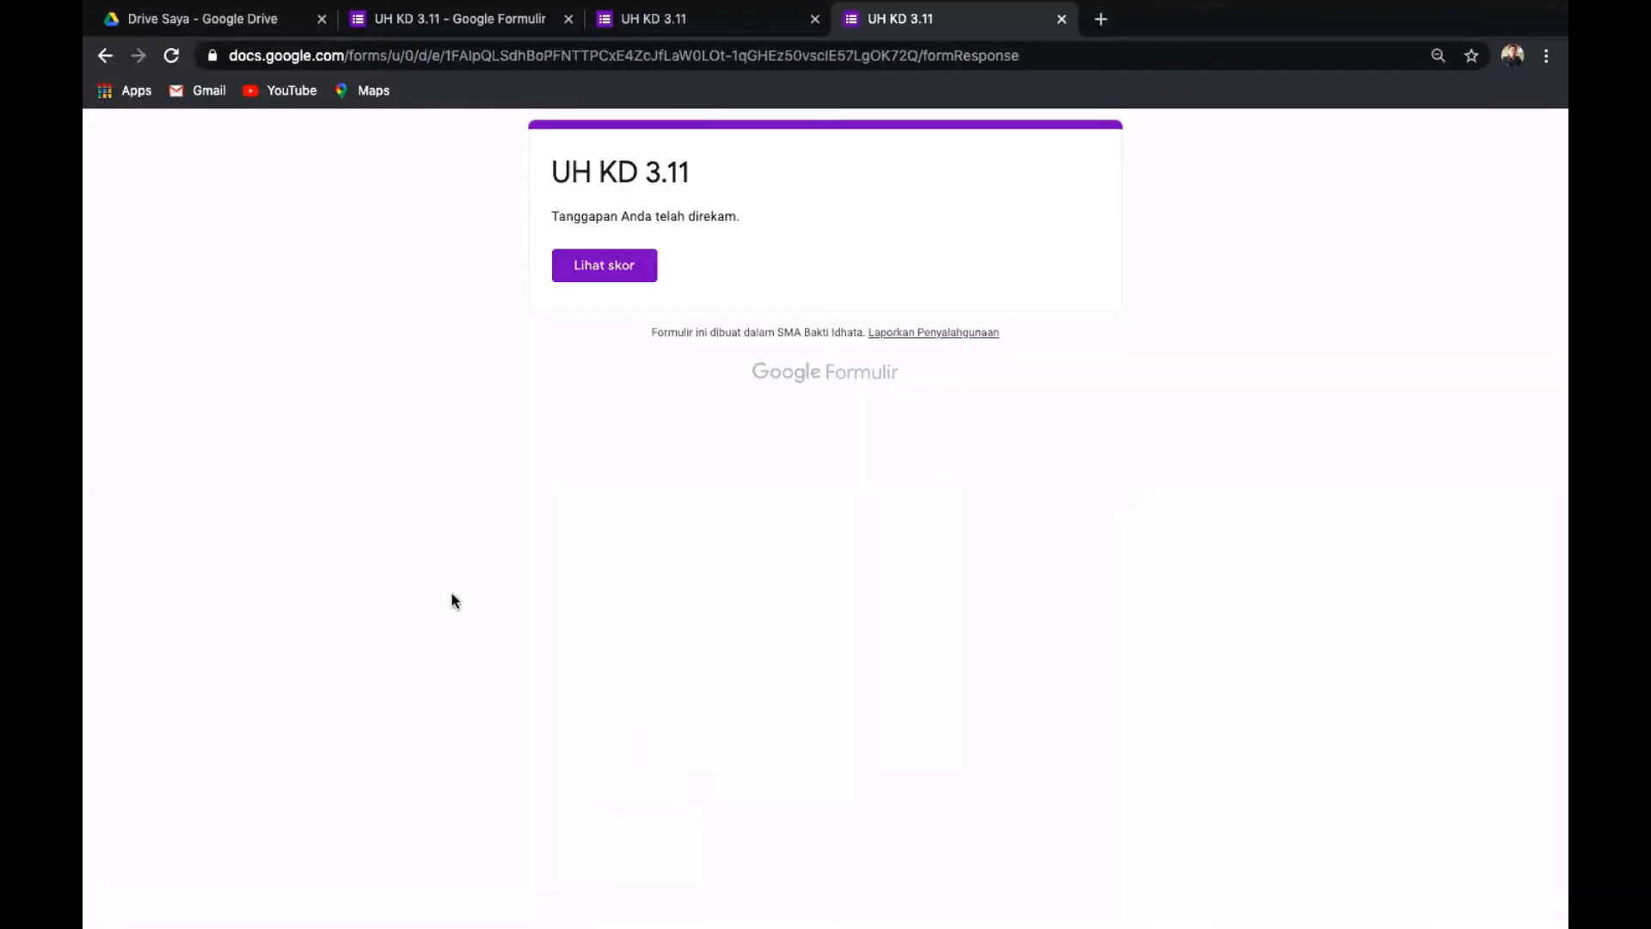
pyautogui.click(592, 268)
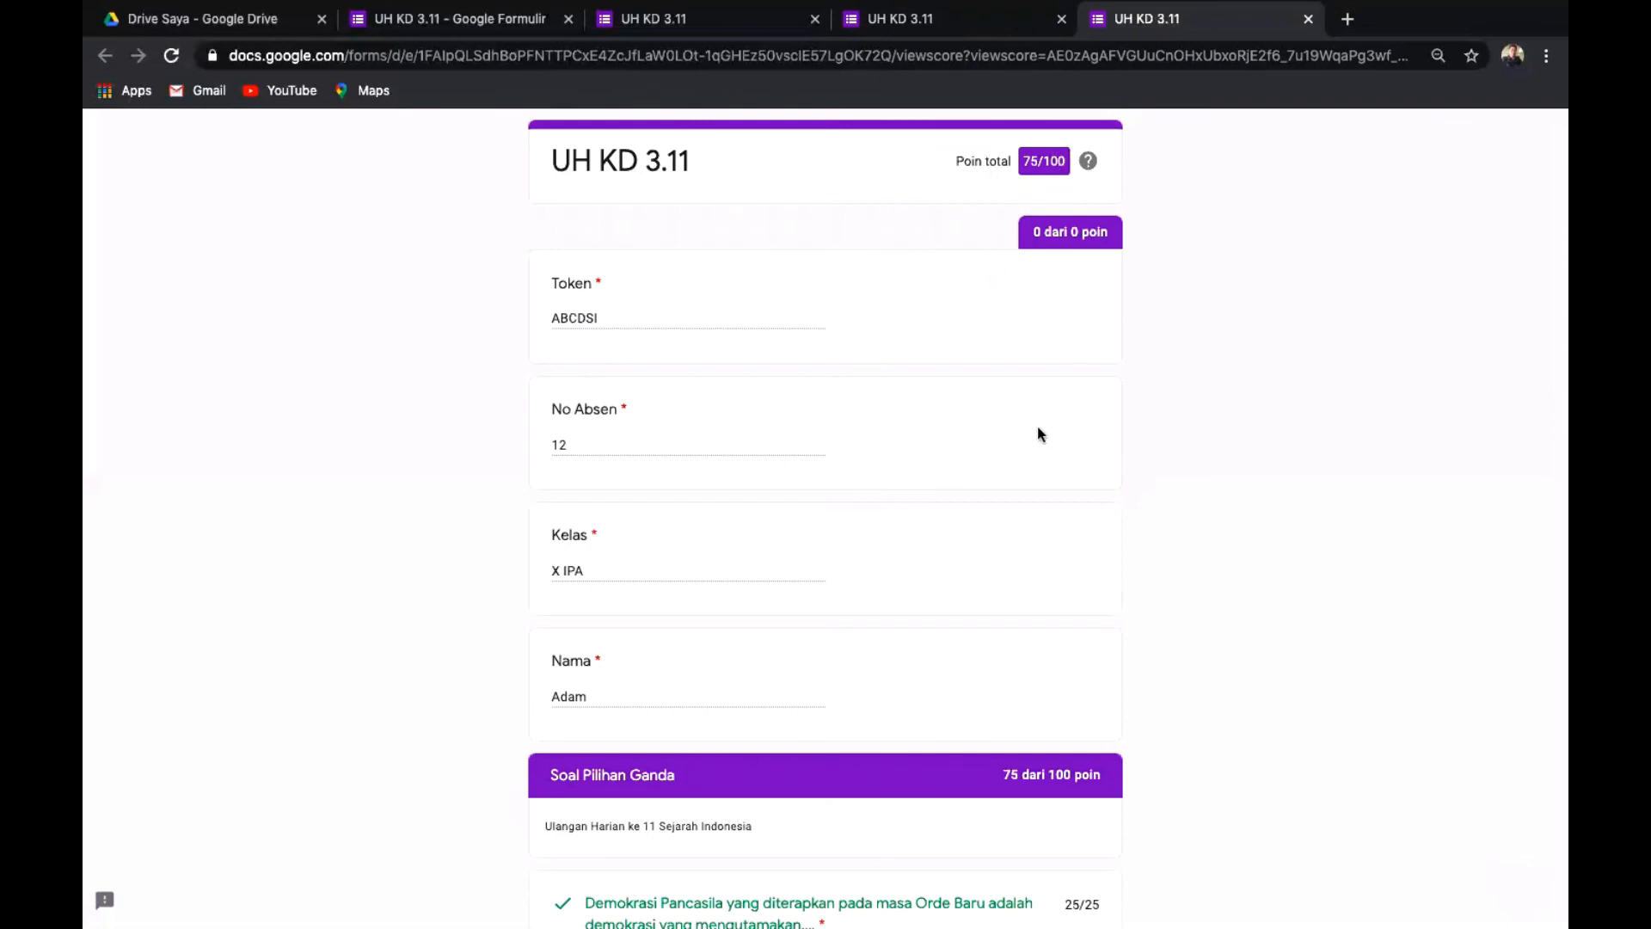
pyautogui.scroll(-4, 1038, 434)
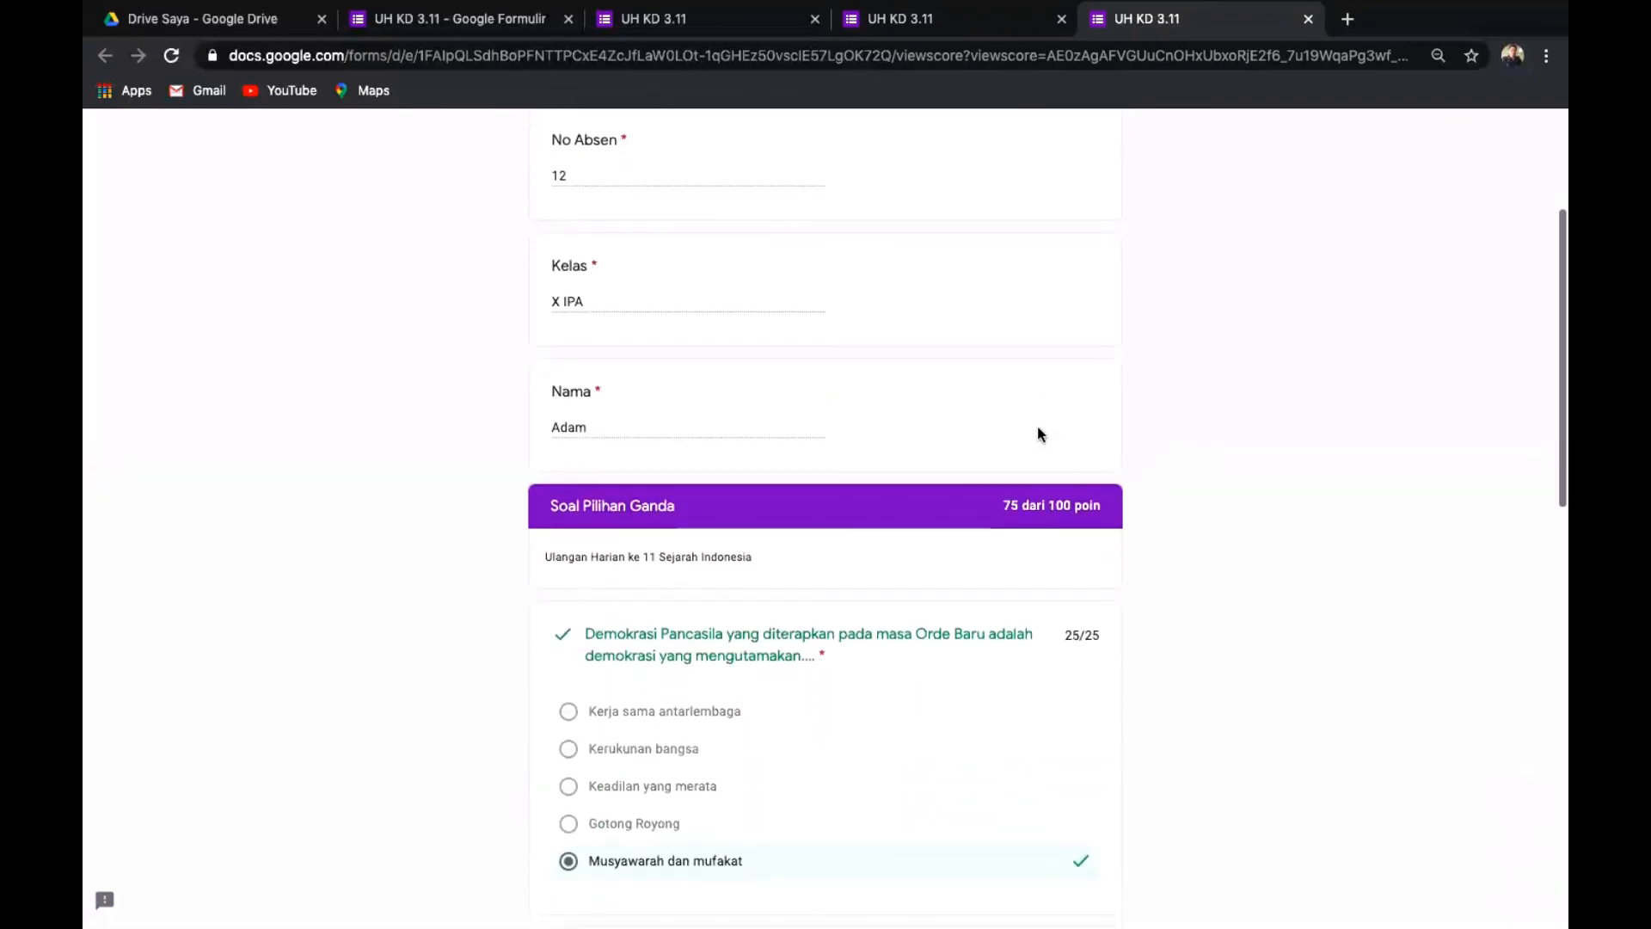
pyautogui.scroll(-3, 1039, 434)
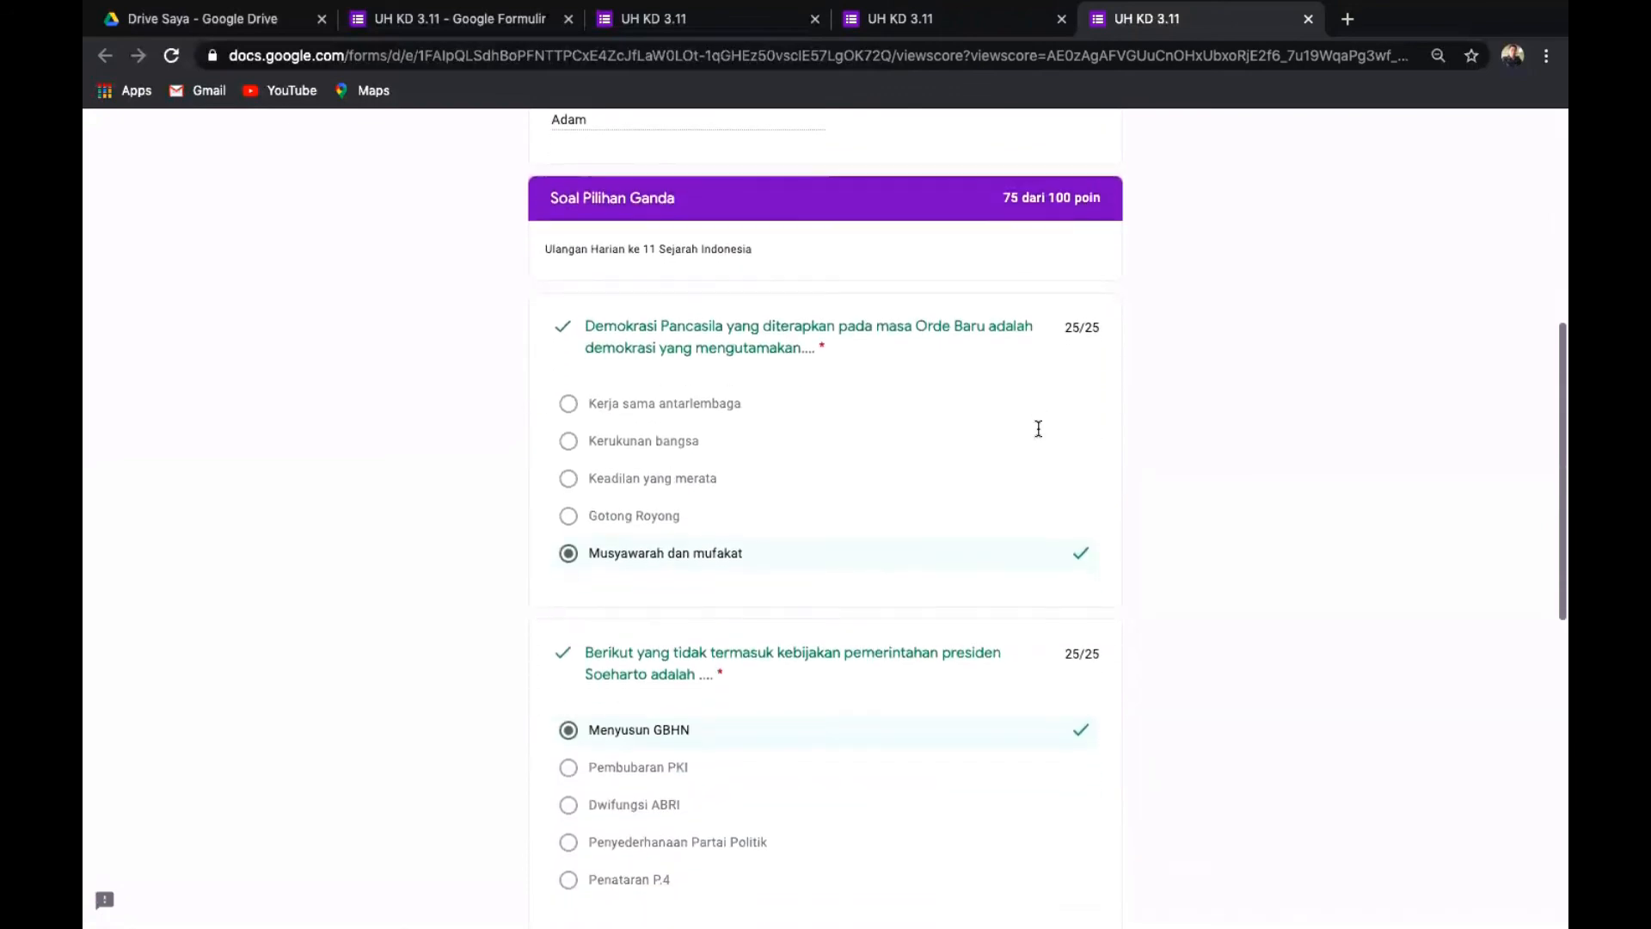
pyautogui.scroll(-6, 1037, 428)
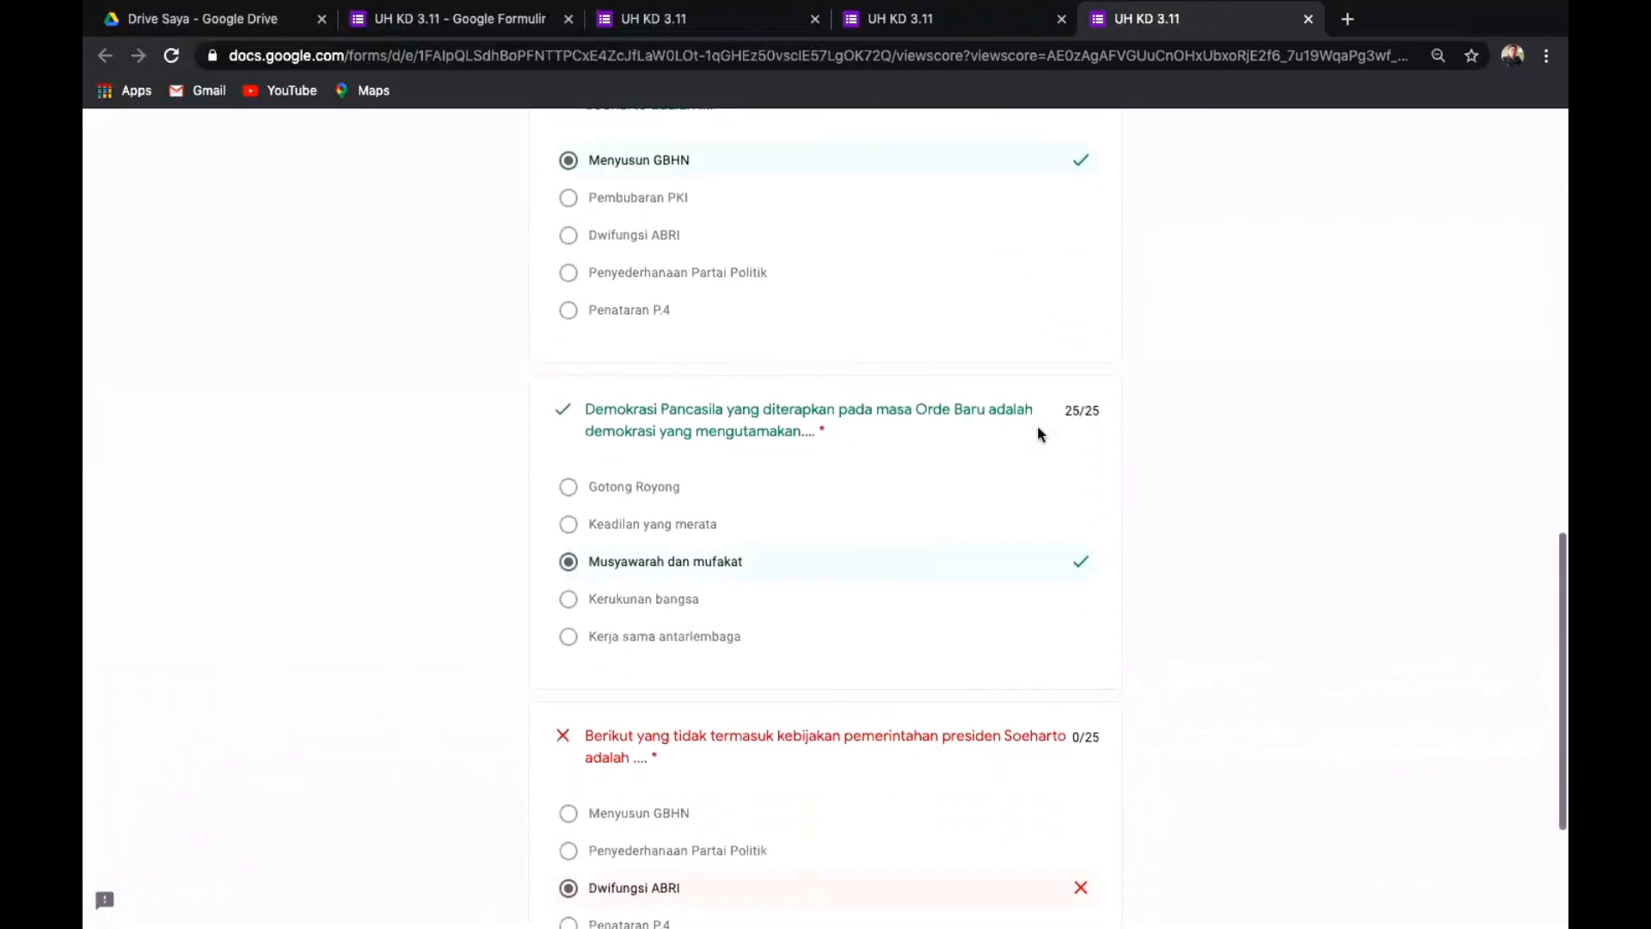
pyautogui.scroll(15, 1037, 427)
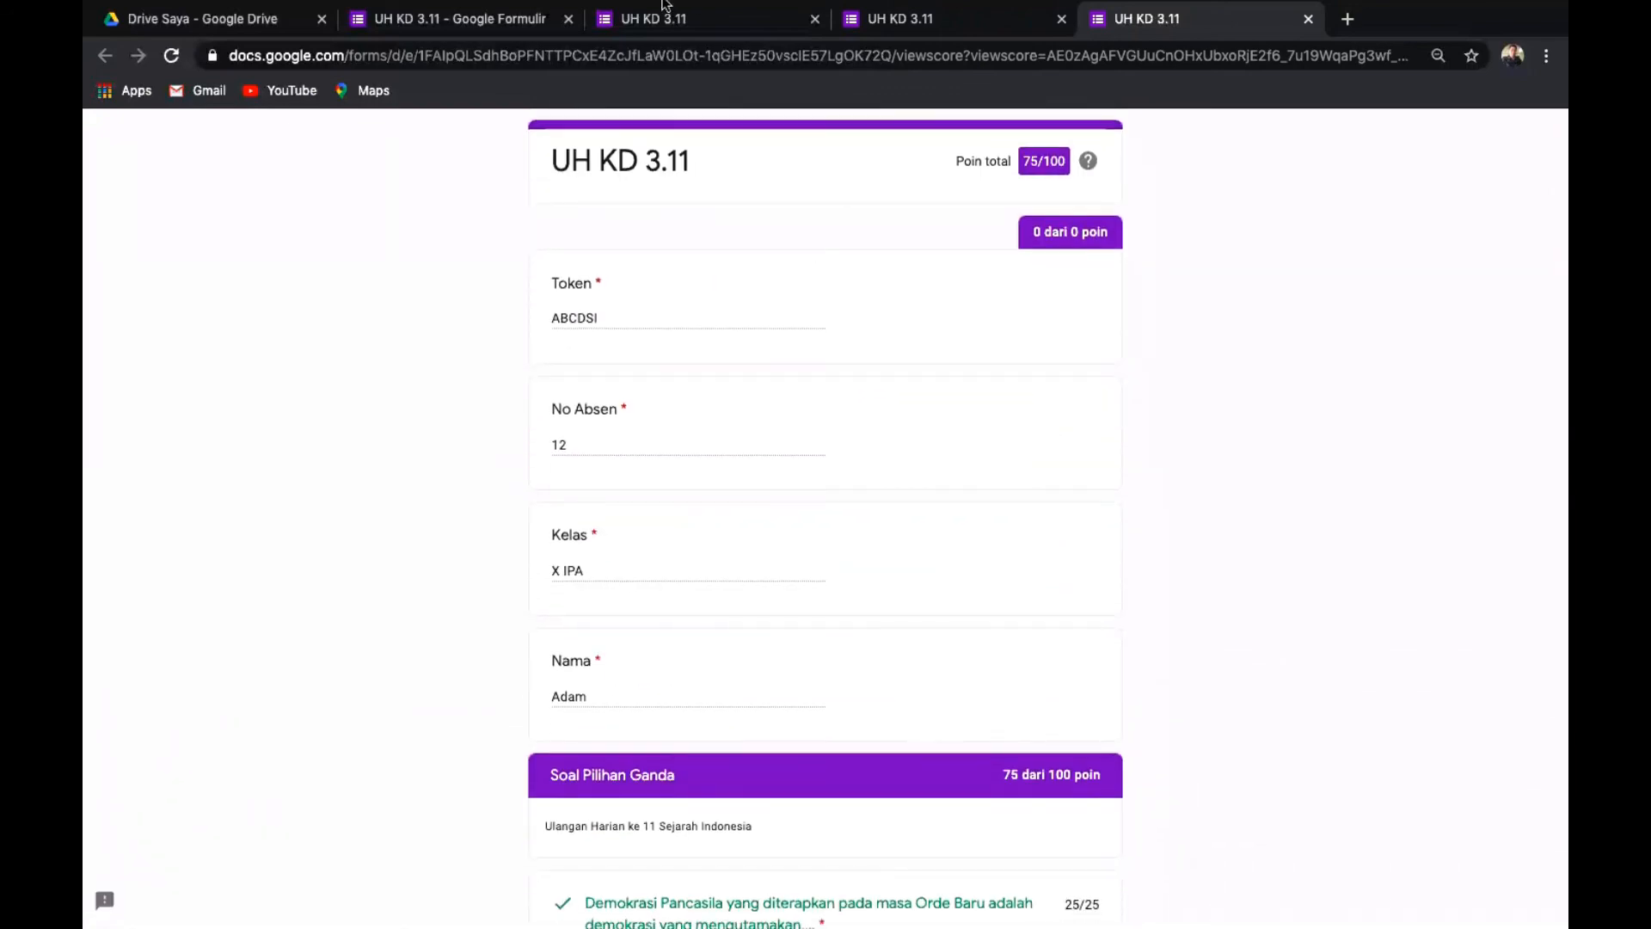
pyautogui.click(1308, 19)
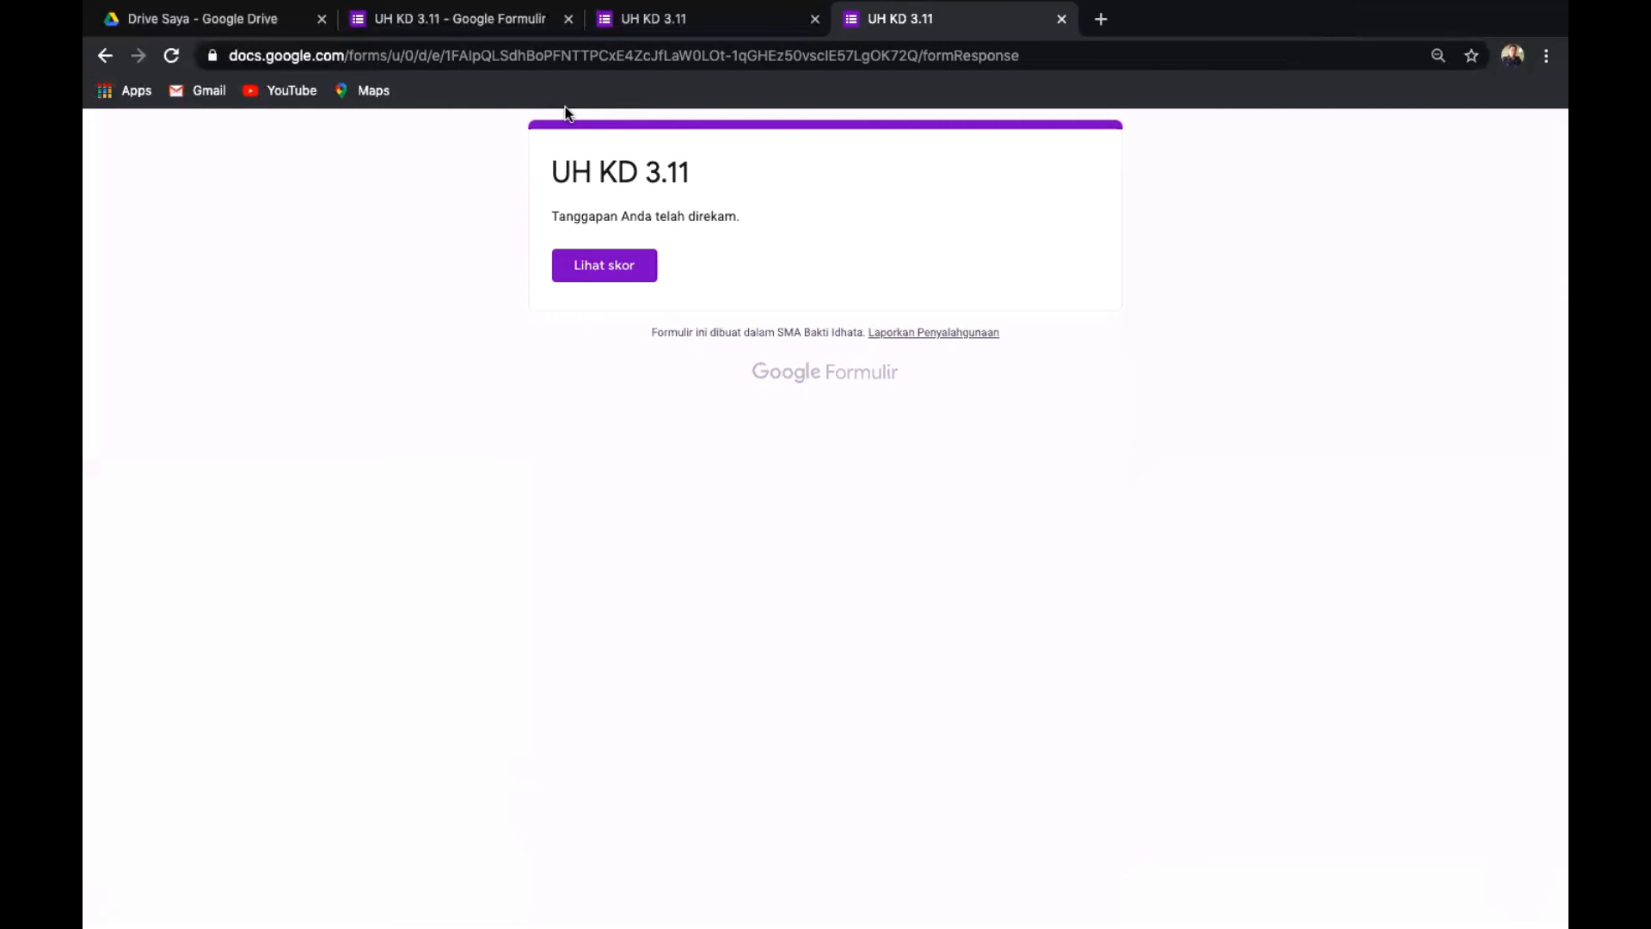
# Switch back to the UH KD 3.11 editor, cancel the Send dialog and review the questions.
pyautogui.click(466, 23)
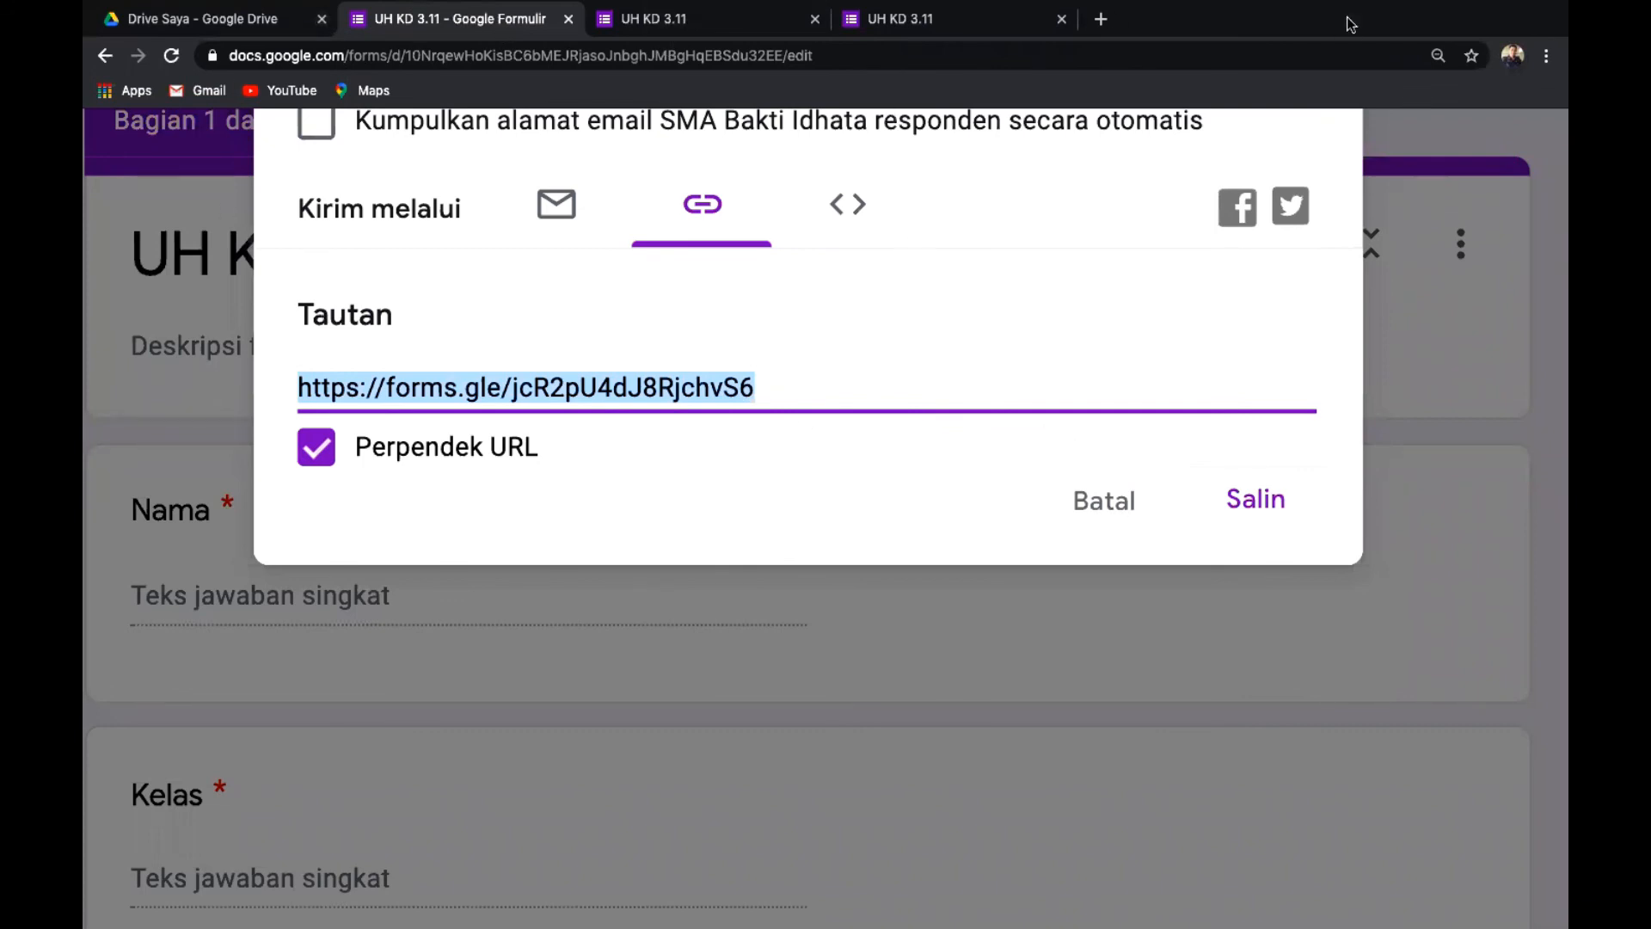
pyautogui.click(1104, 507)
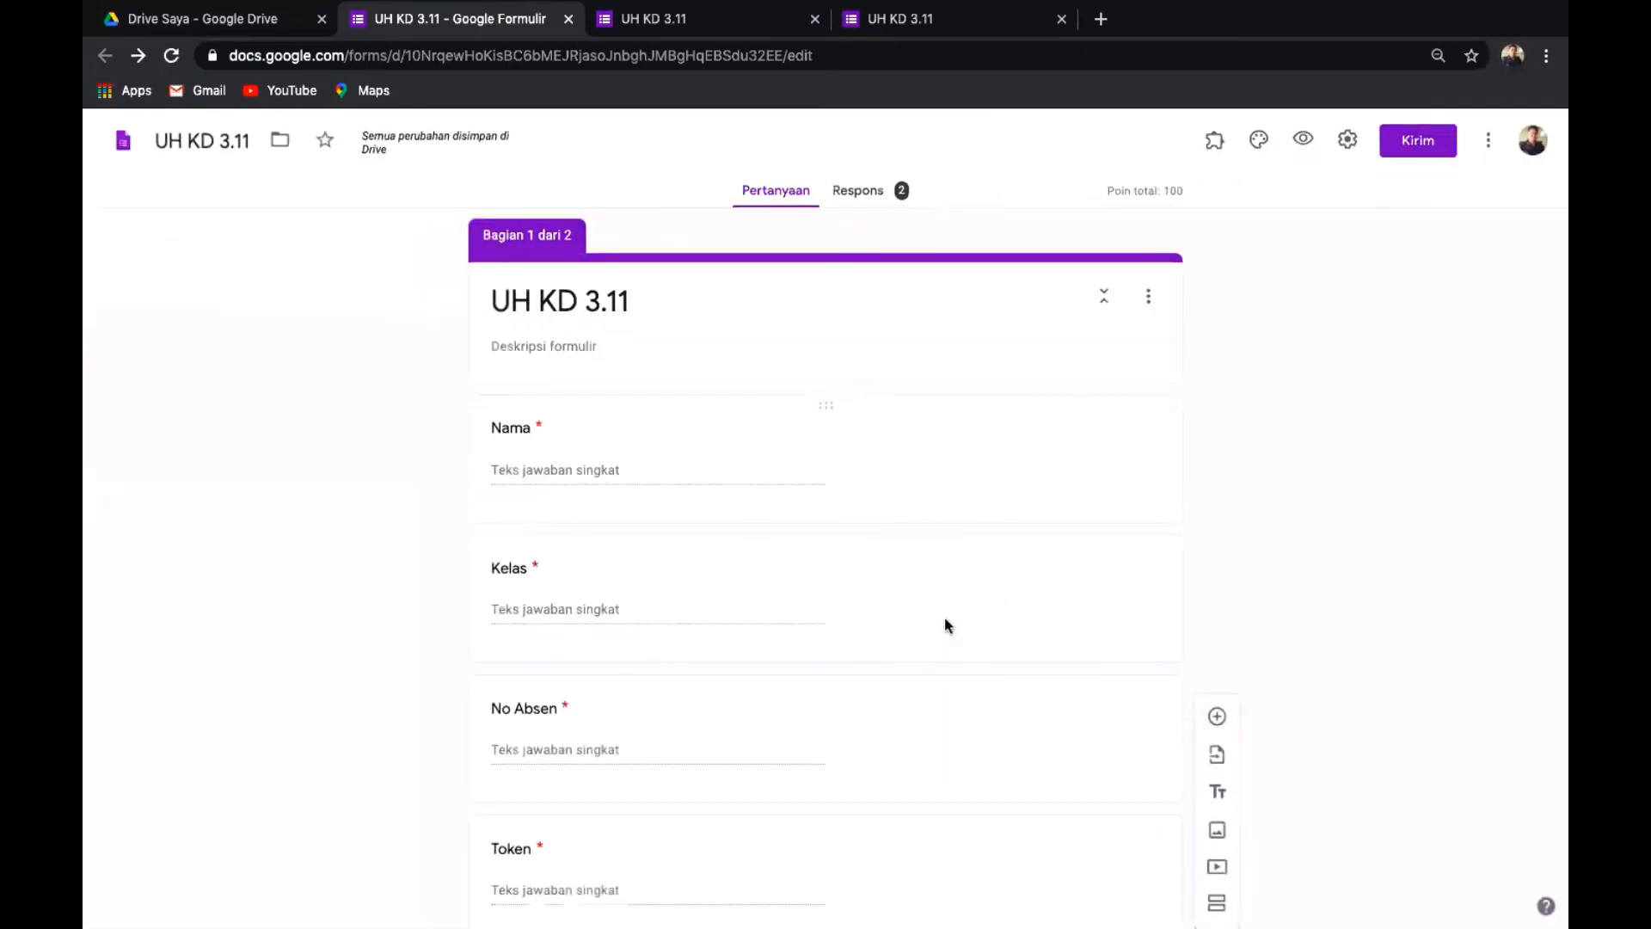
pyautogui.scroll(-5, 946, 625)
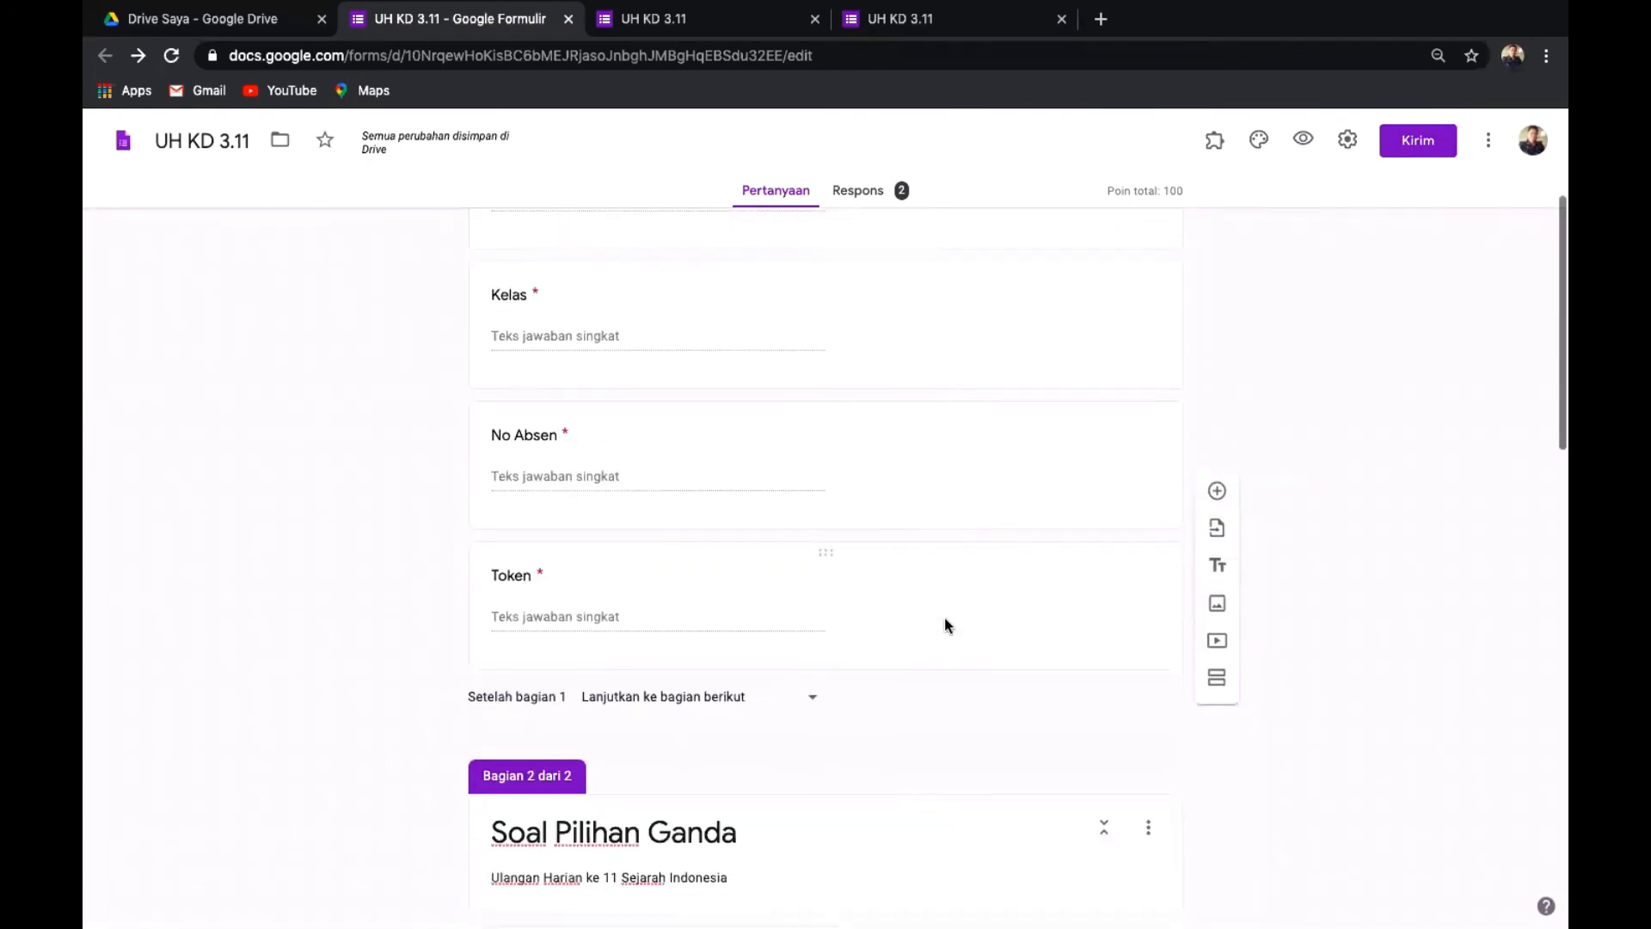
pyautogui.scroll(-3, 944, 625)
pyautogui.scroll(5, 944, 625)
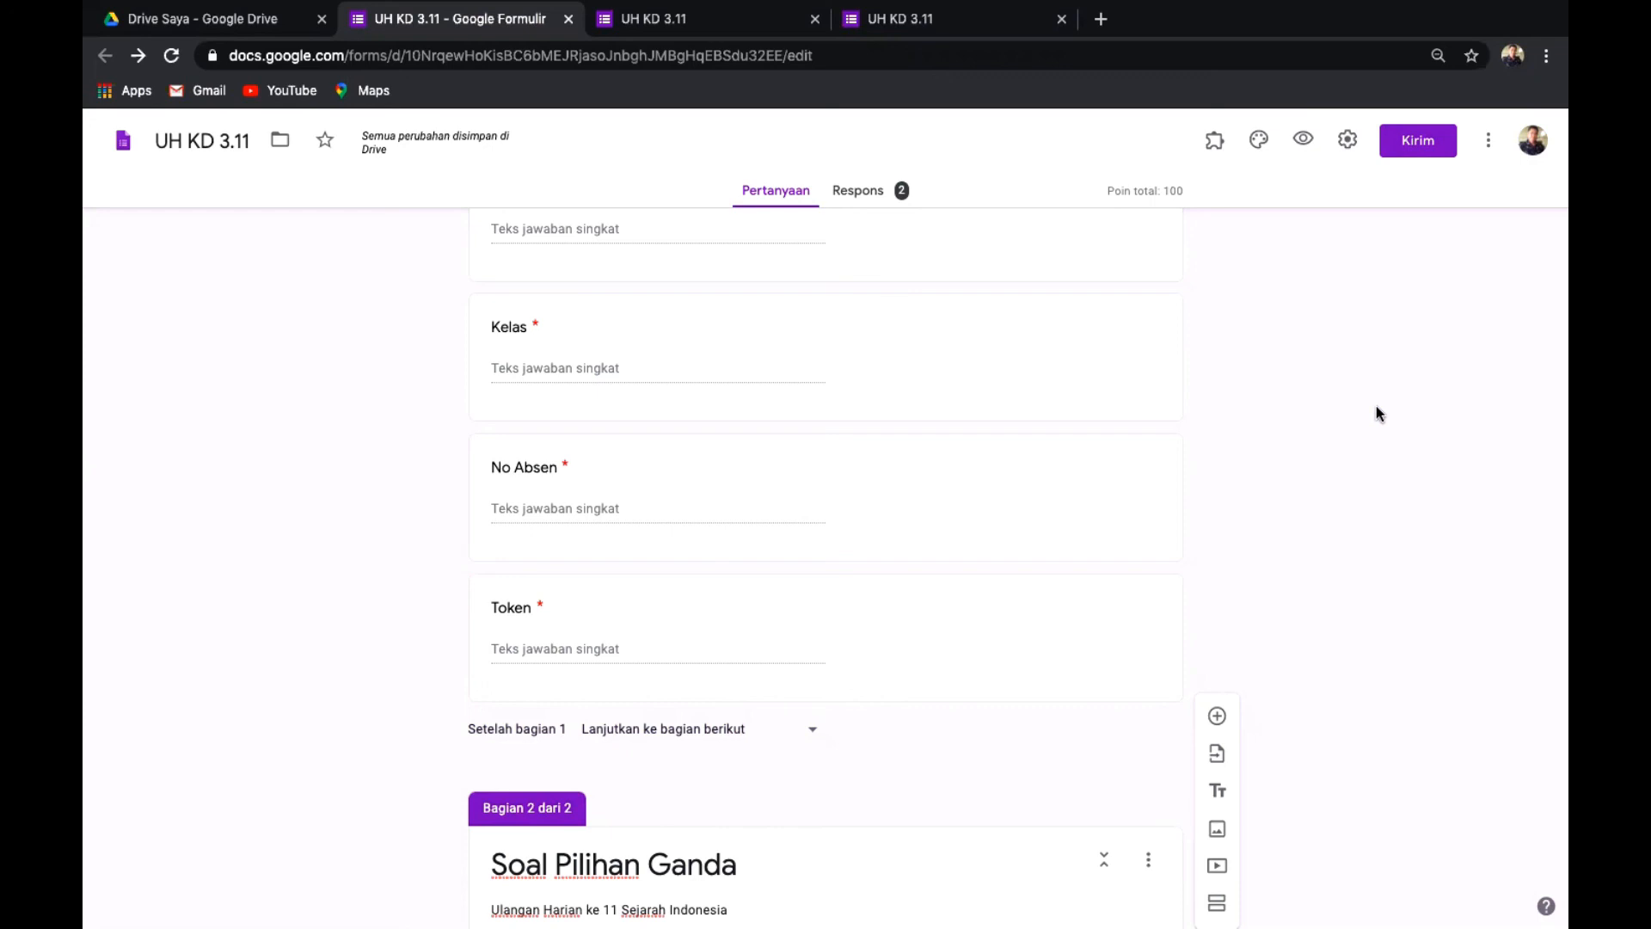
pyautogui.scroll(-2, 1376, 415)
pyautogui.scroll(3, 1375, 418)
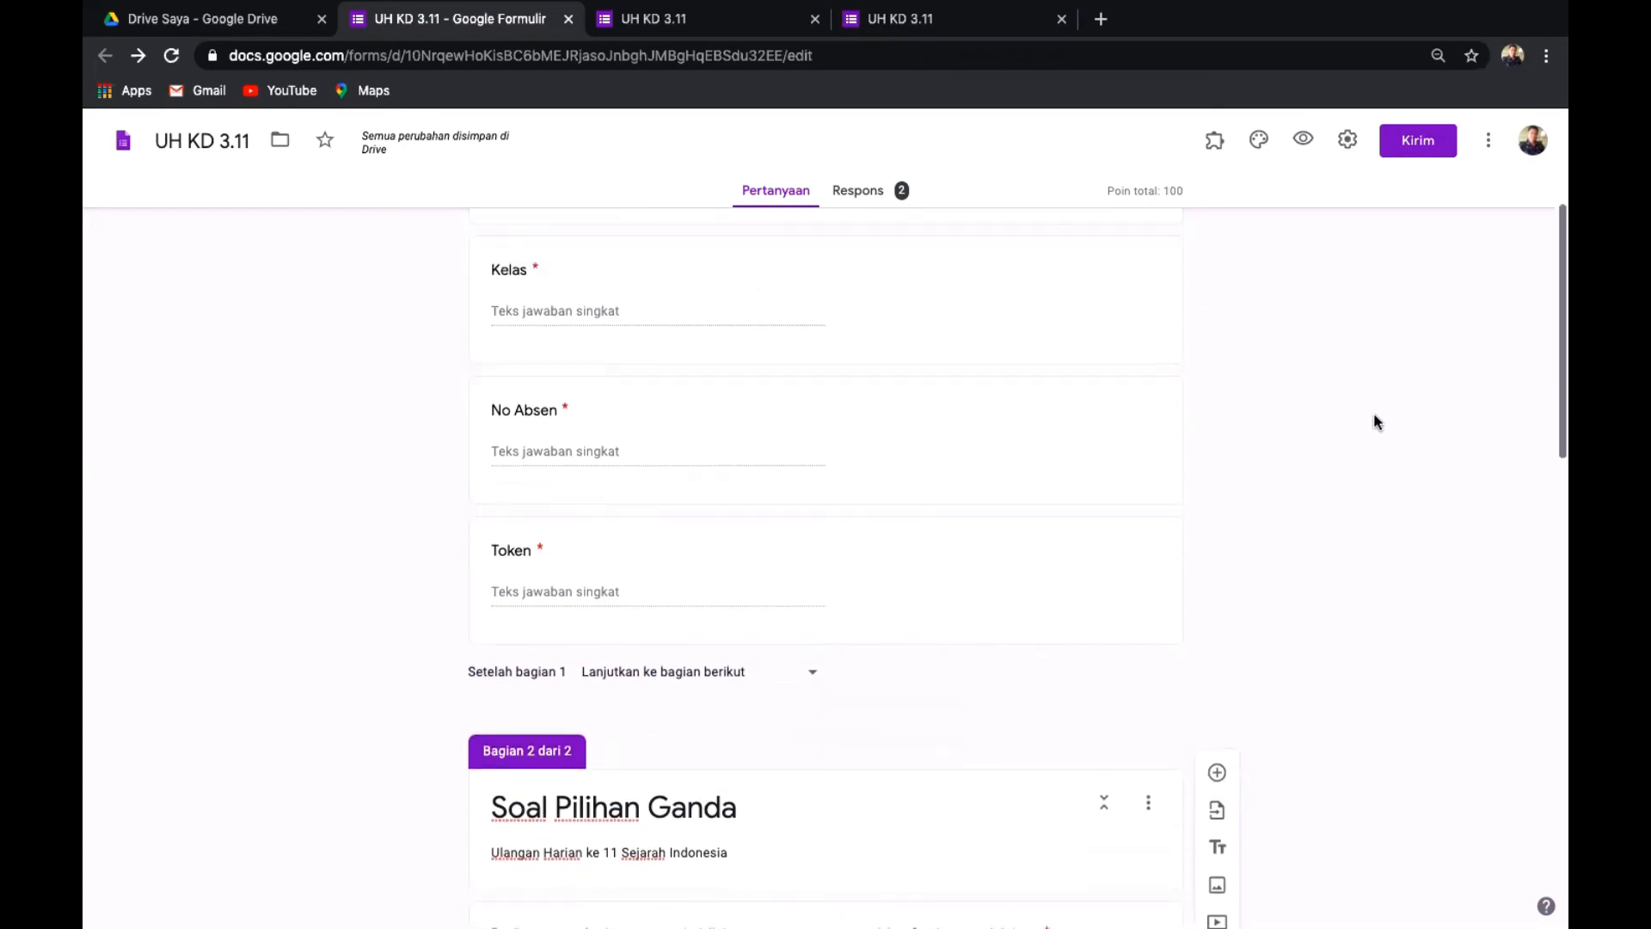
pyautogui.scroll(1, 1375, 415)
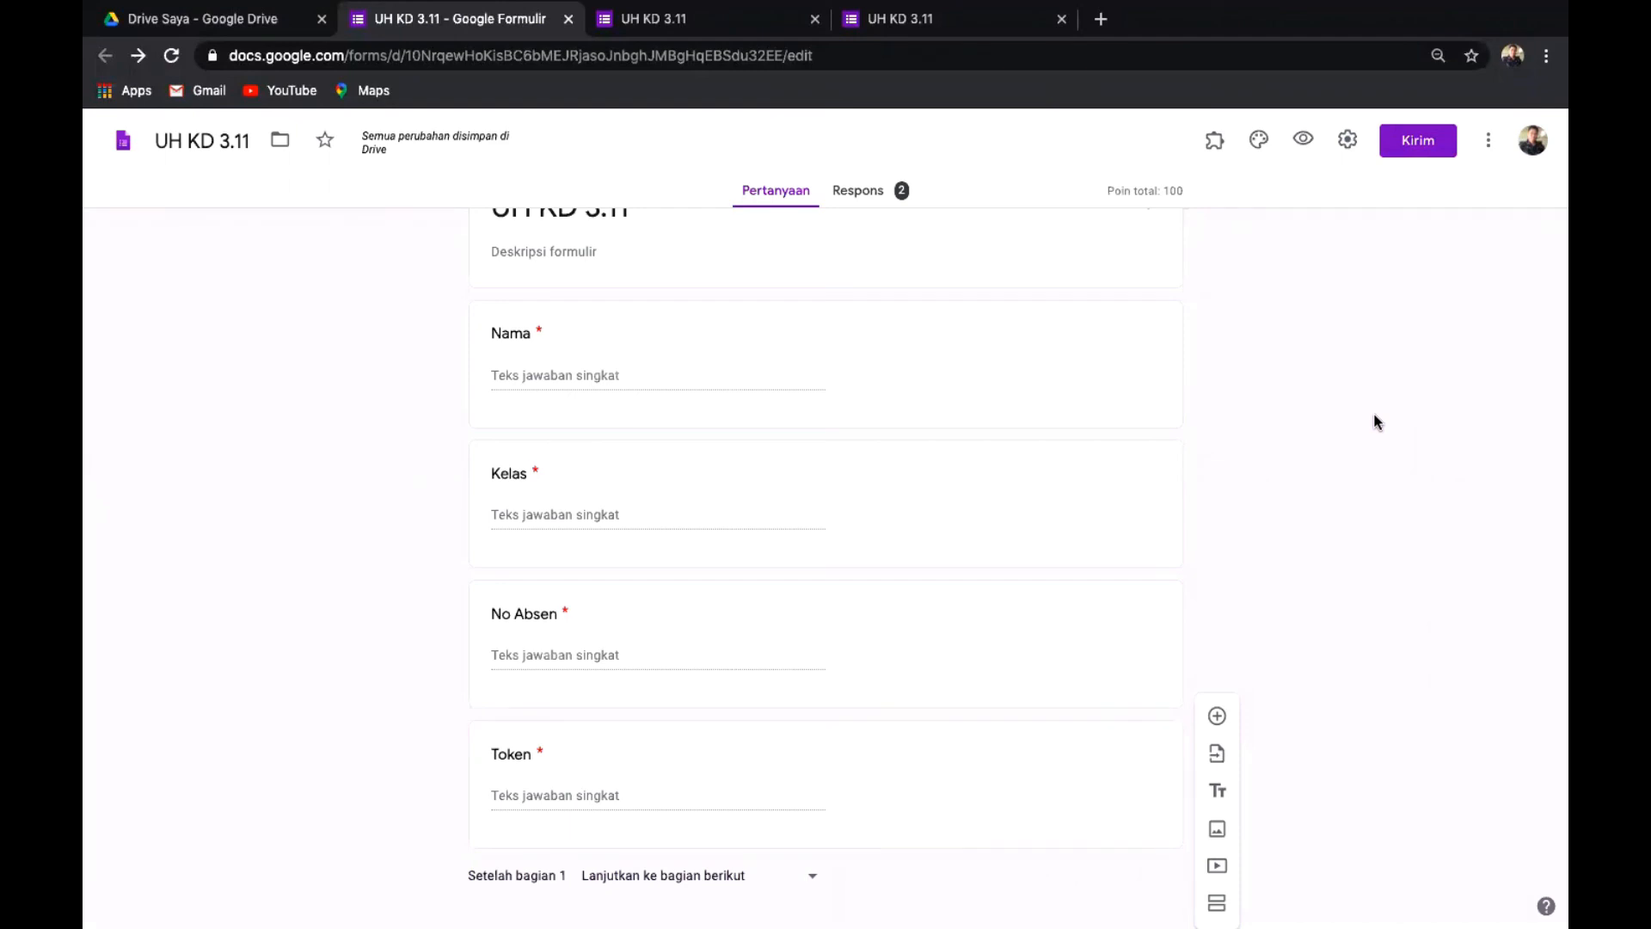
# Review the Respons summary: 2 responses, average 62,5/100, median 50, range 50–75.
pyautogui.click(862, 197)
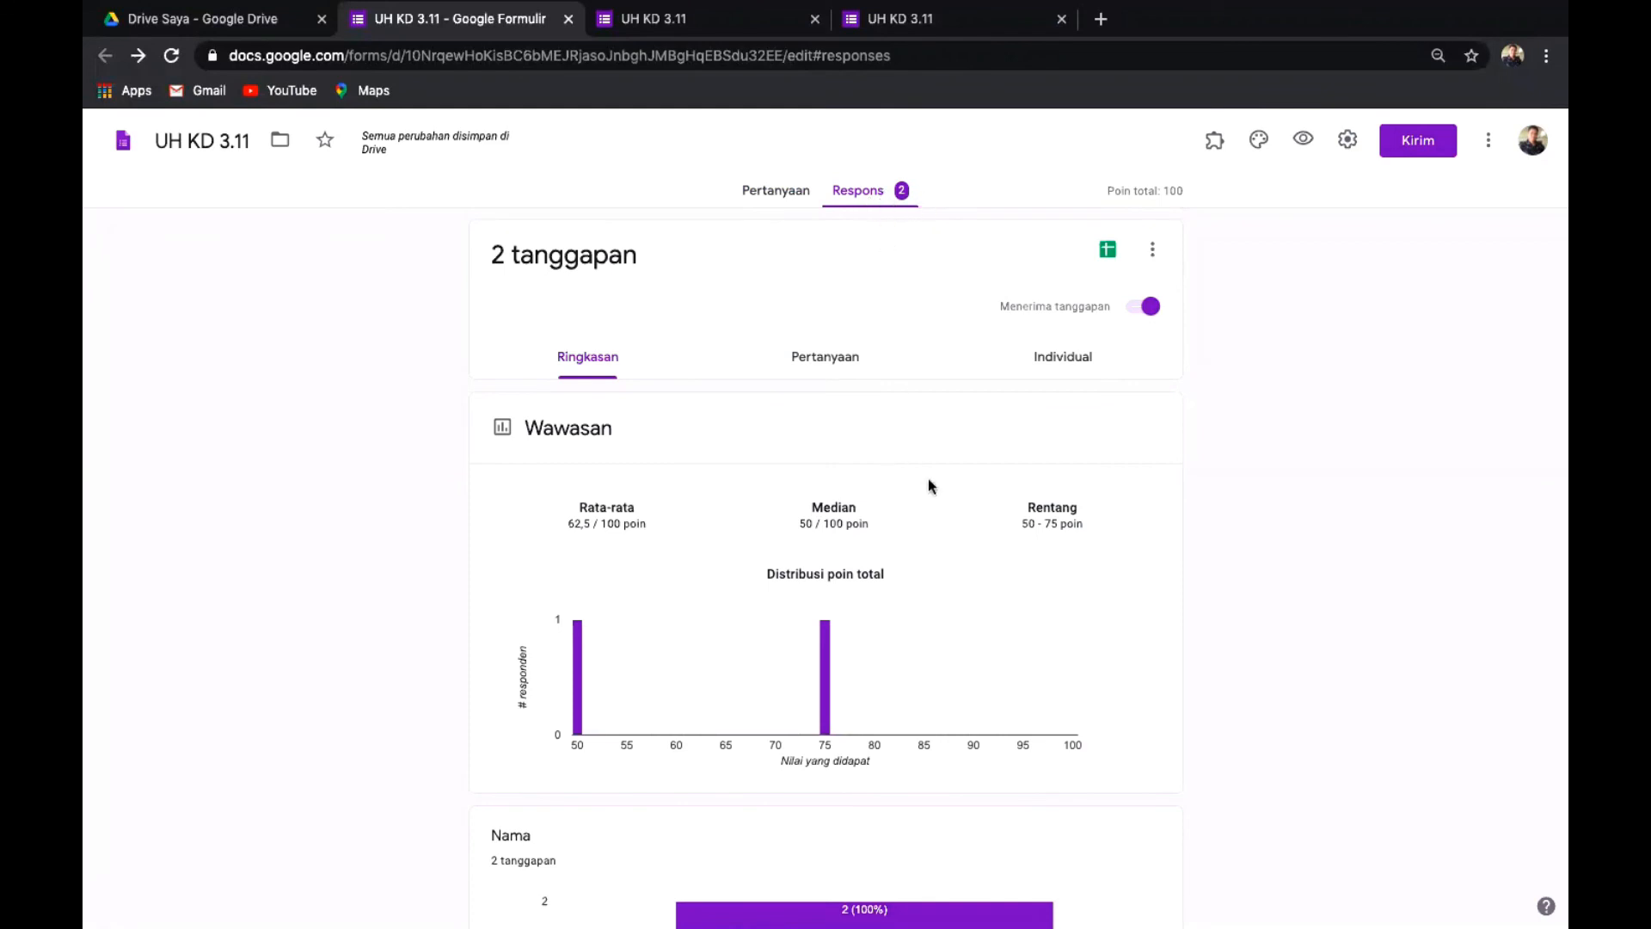
pyautogui.scroll(-15, 936, 486)
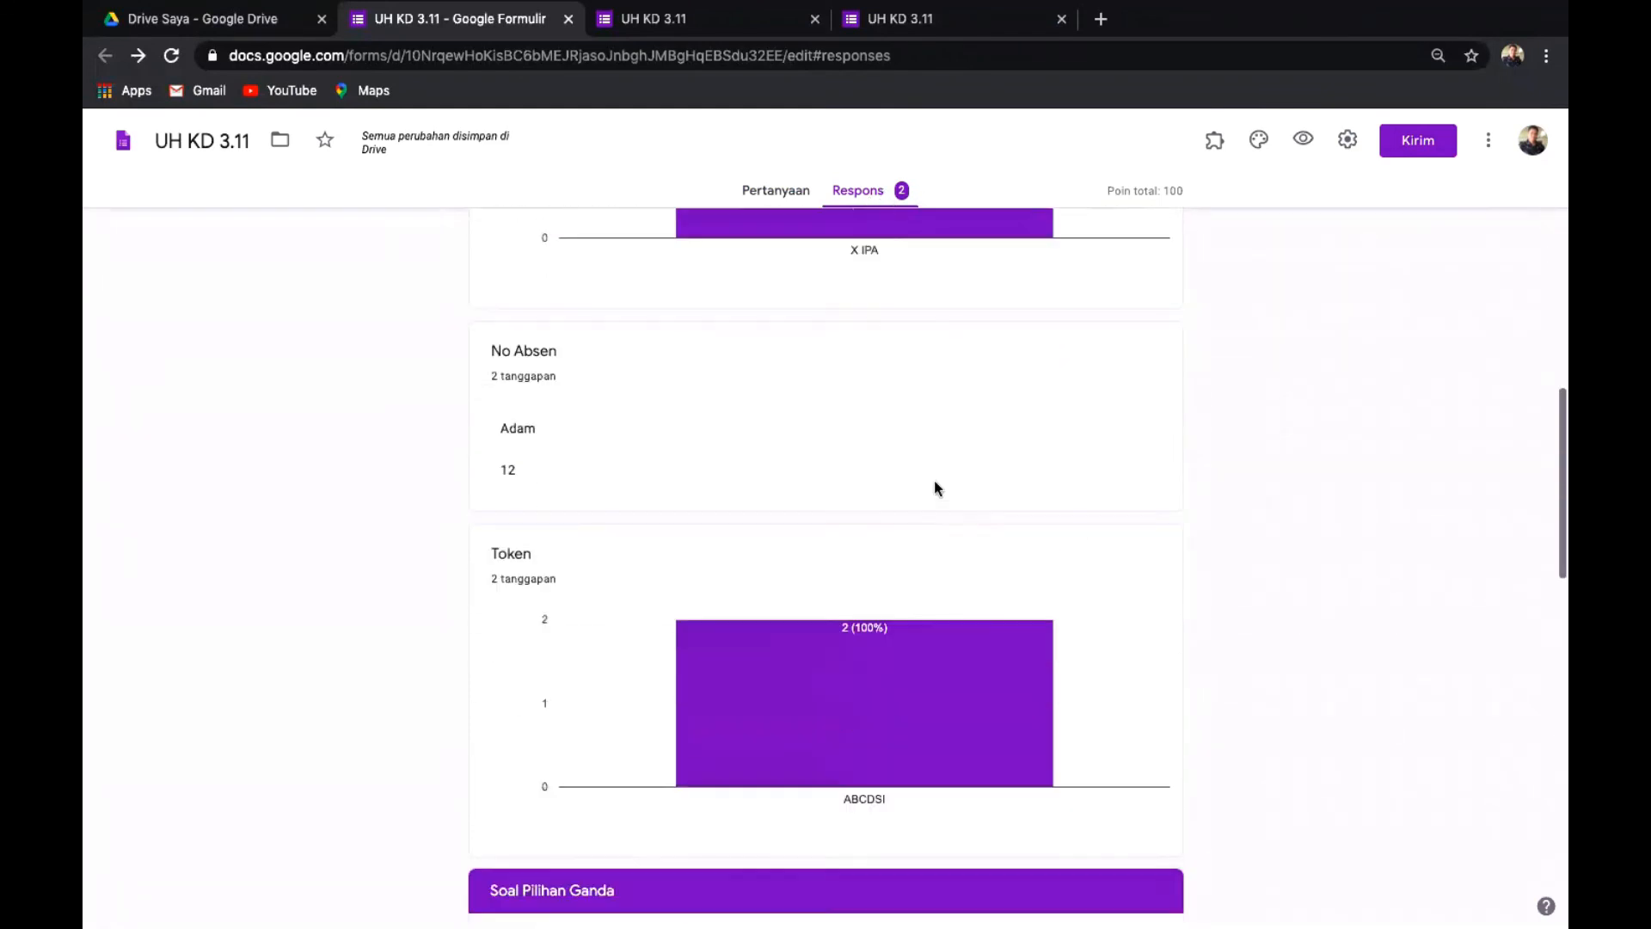
pyautogui.scroll(-12, 938, 488)
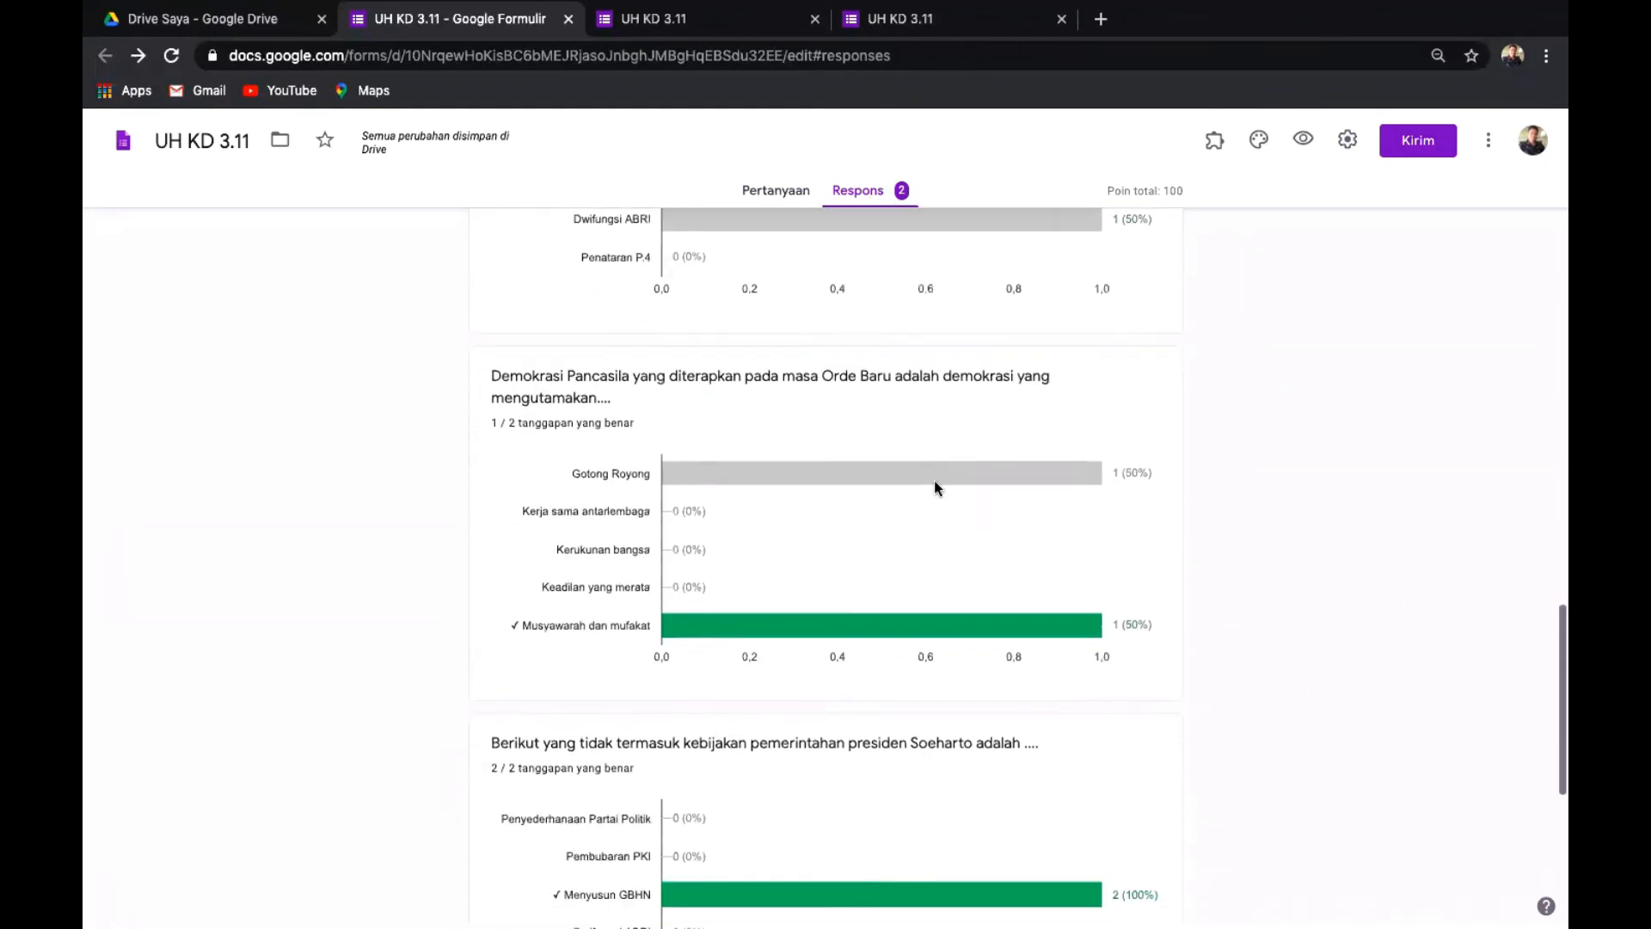
pyautogui.scroll(-10, 934, 480)
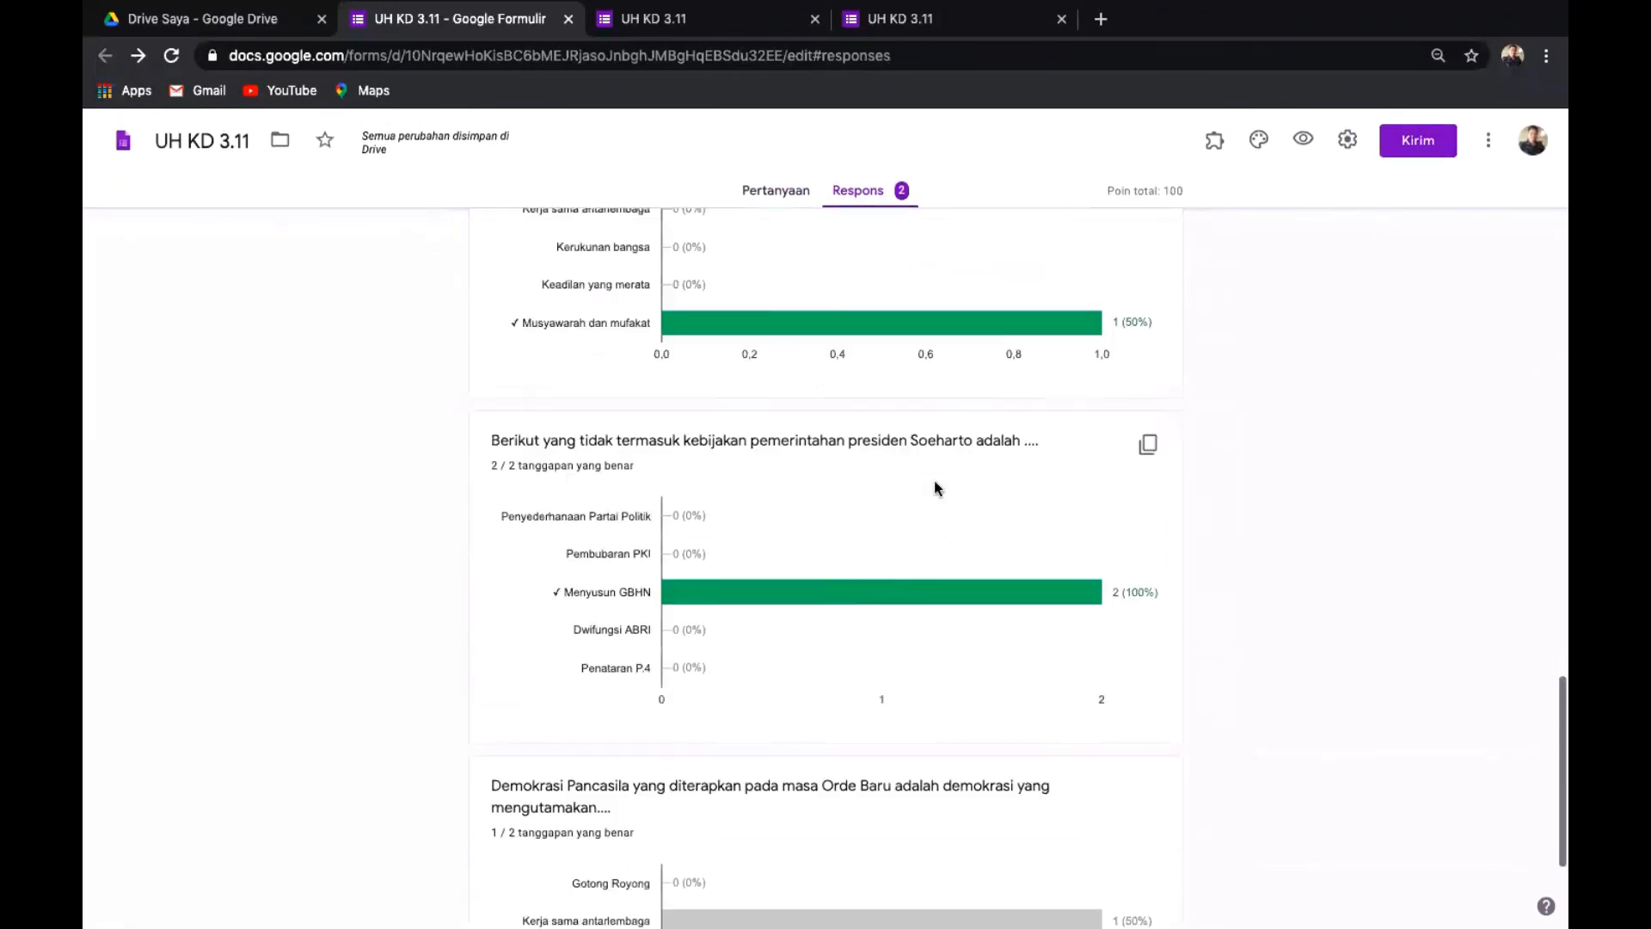
pyautogui.scroll(20, 956, 824)
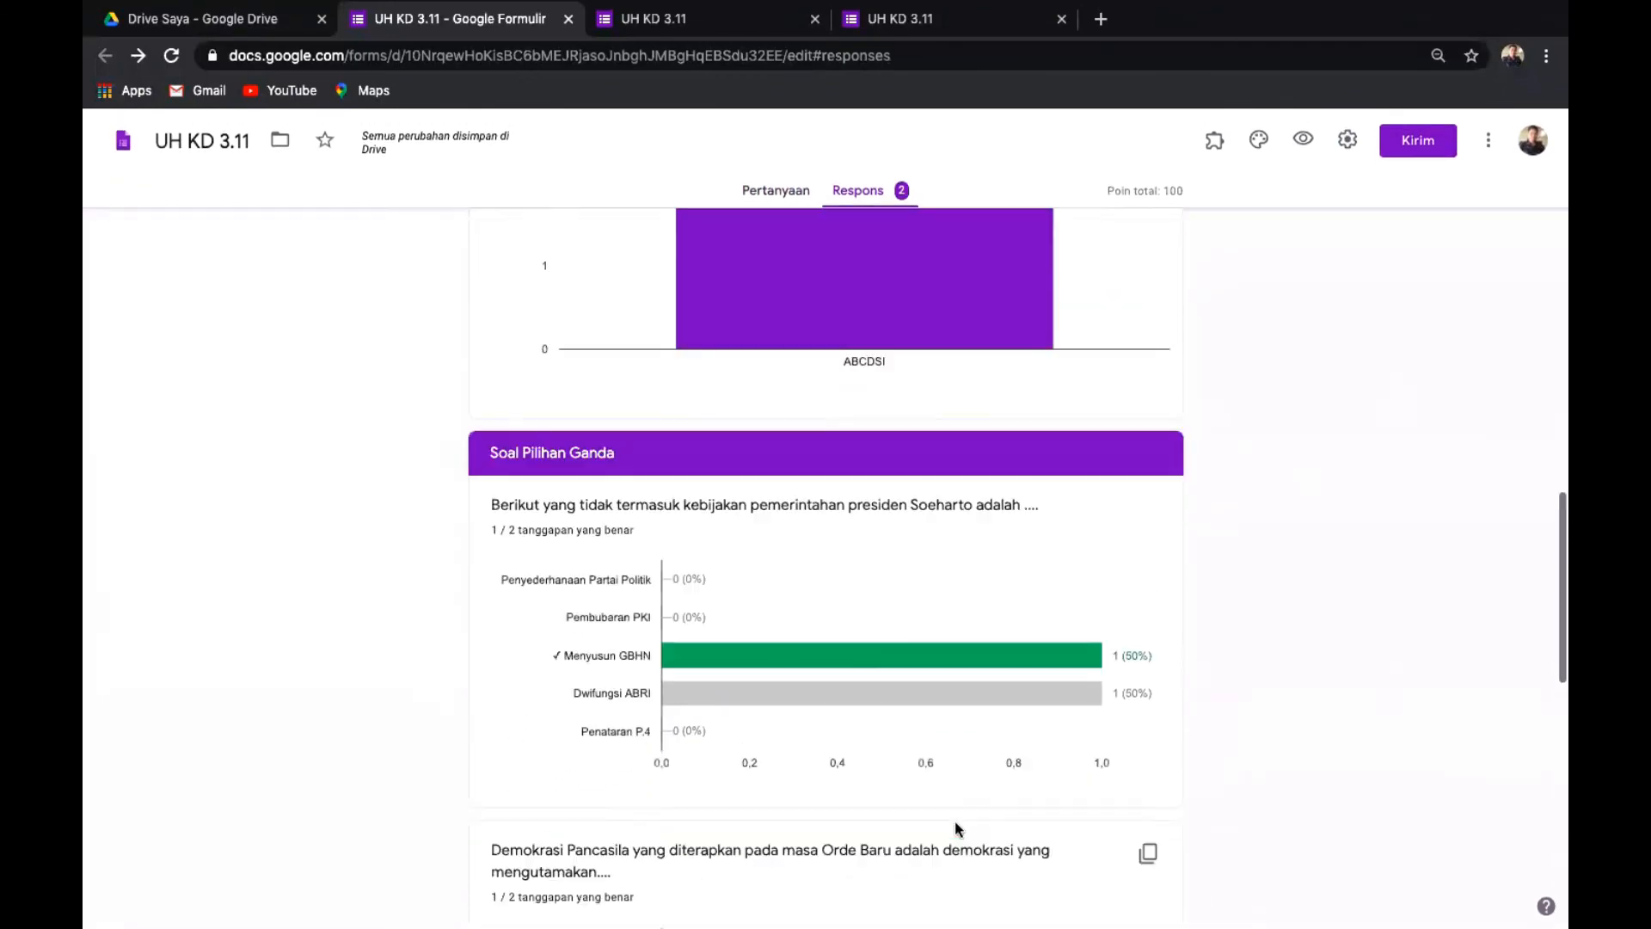
pyautogui.scroll(15, 955, 821)
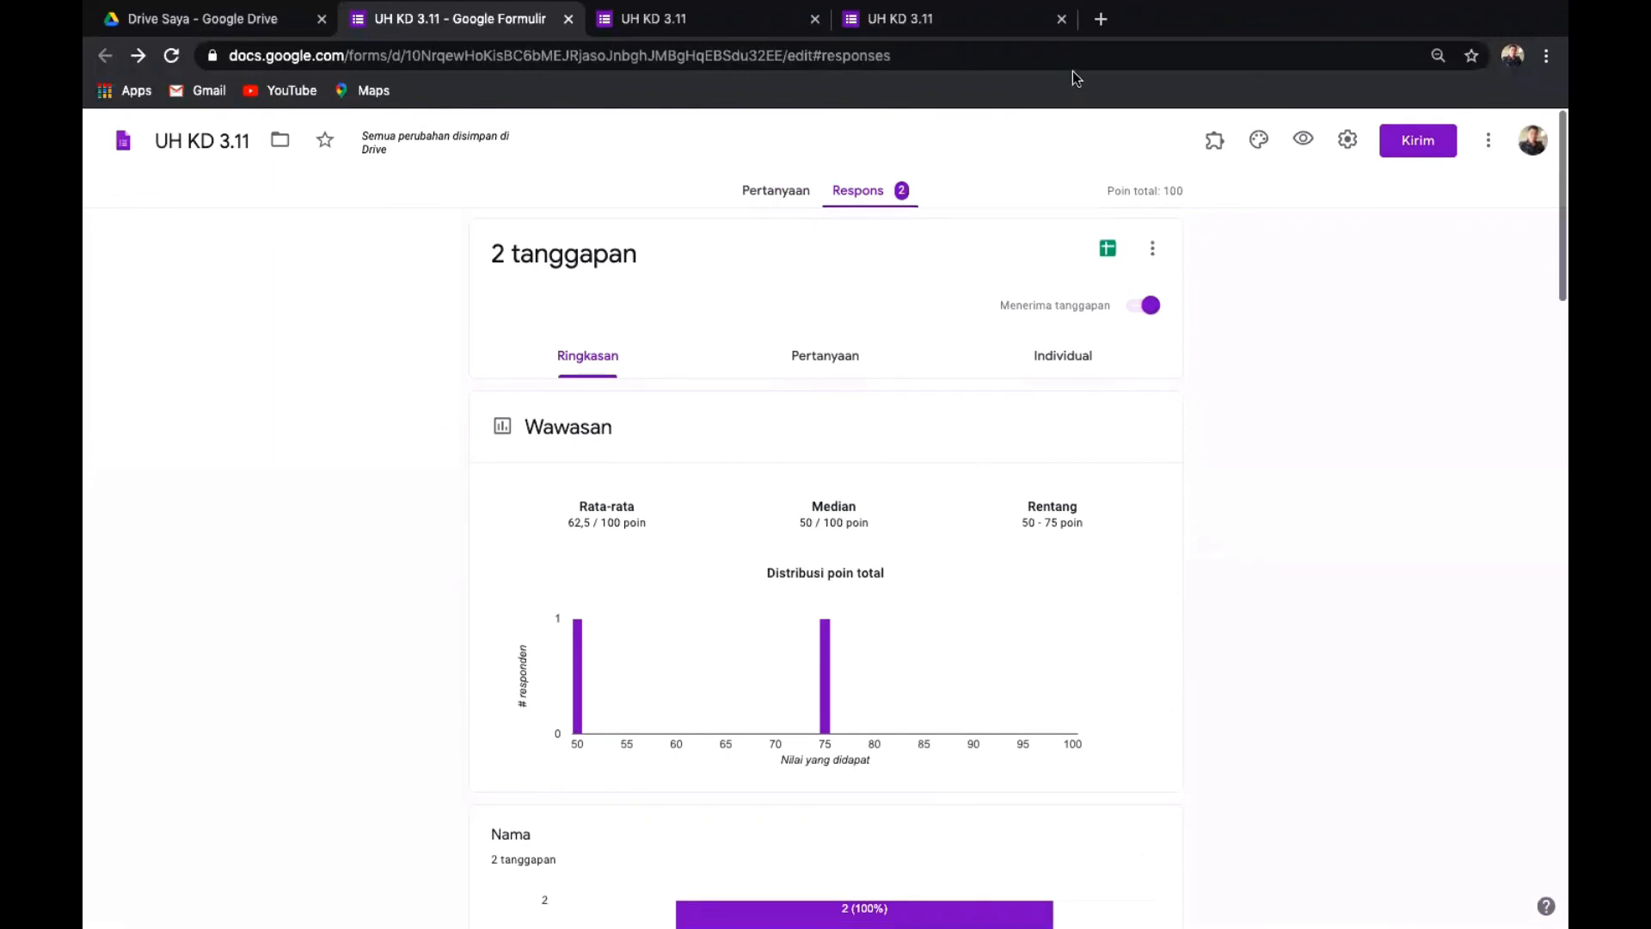
pyautogui.click(1153, 253)
pyautogui.click(1304, 390)
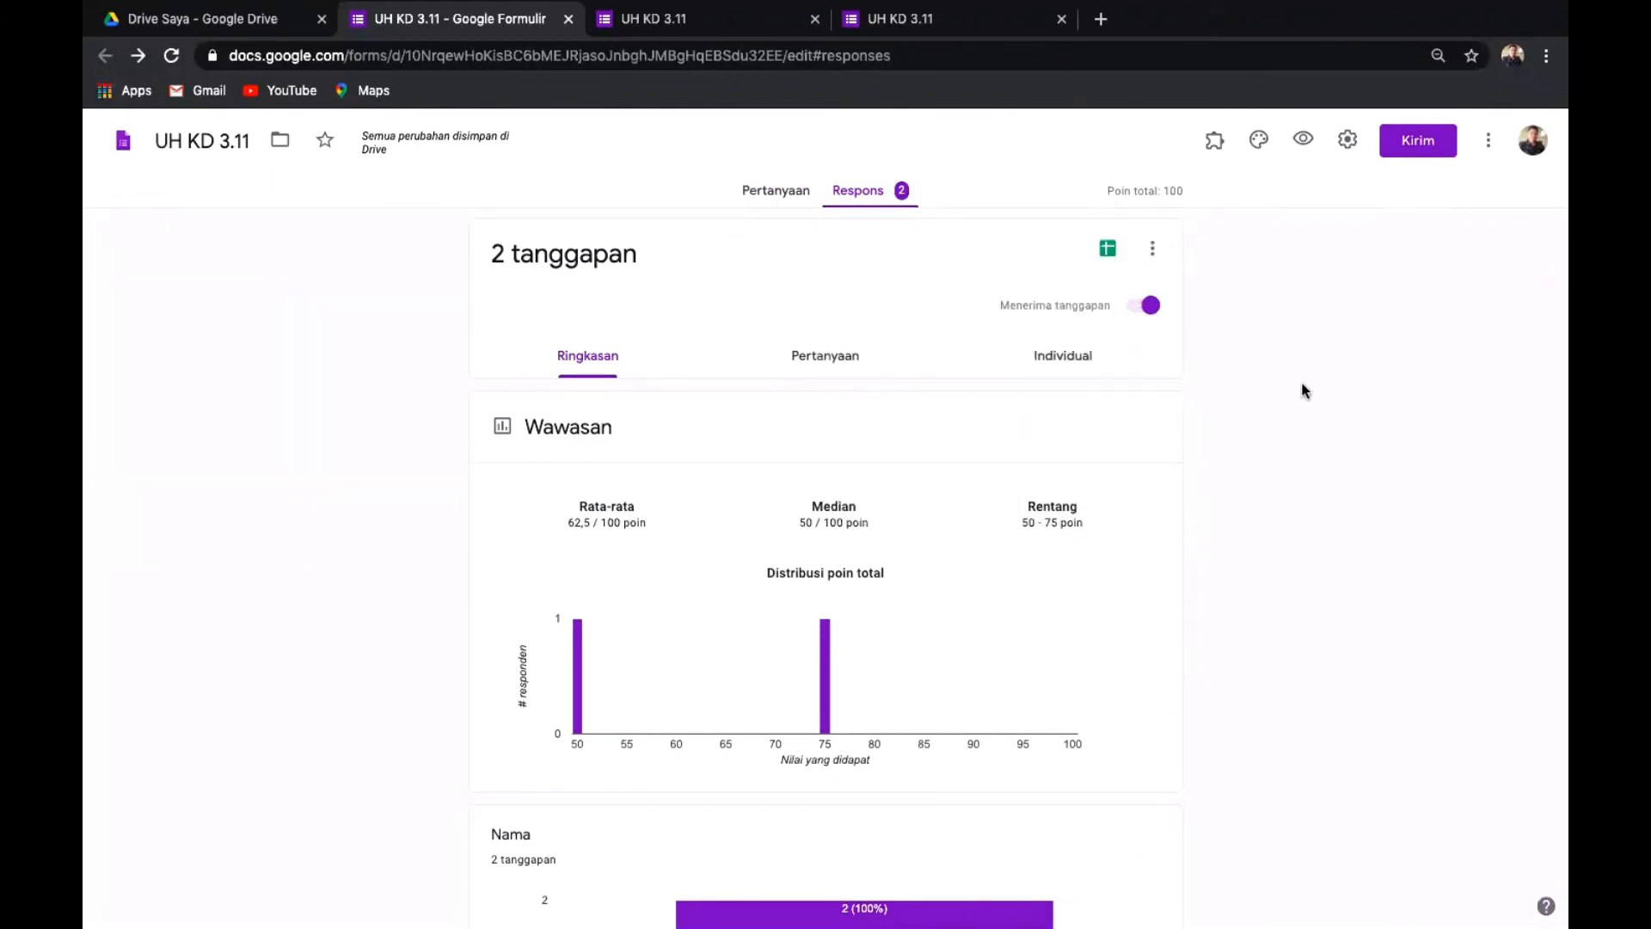